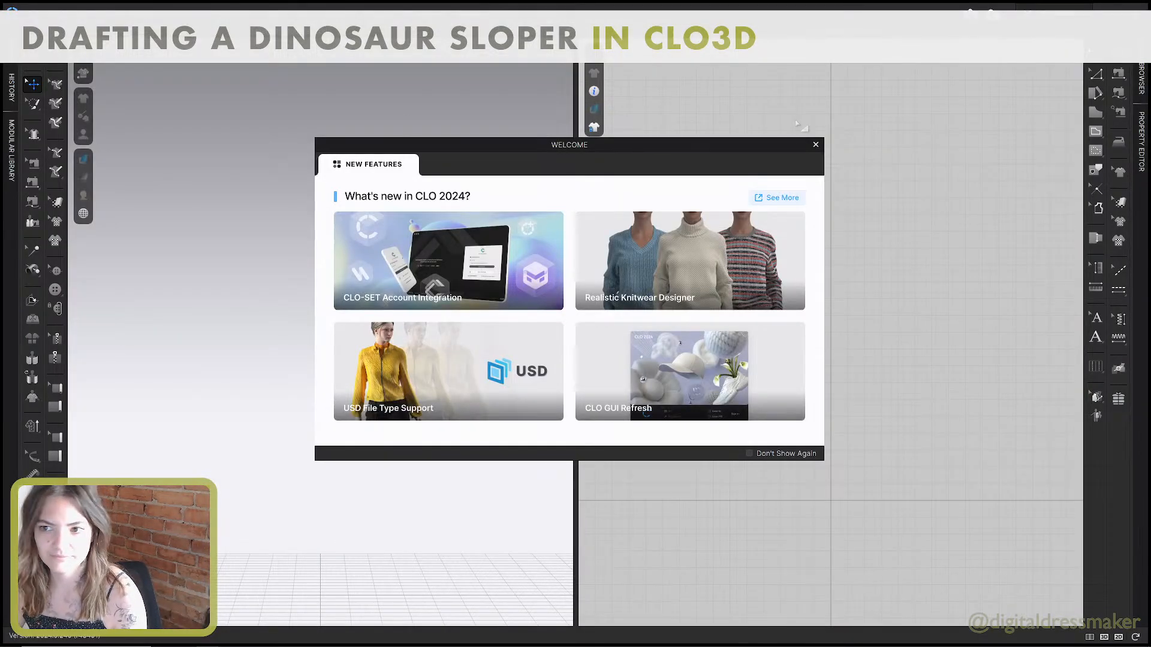
# Dismiss the welcome window and import the Dinger_avatar FBX file as an avatar at 100% cm (DAZ Studio) scale.
pyautogui.click(816, 145)
pyautogui.click(30, 16)
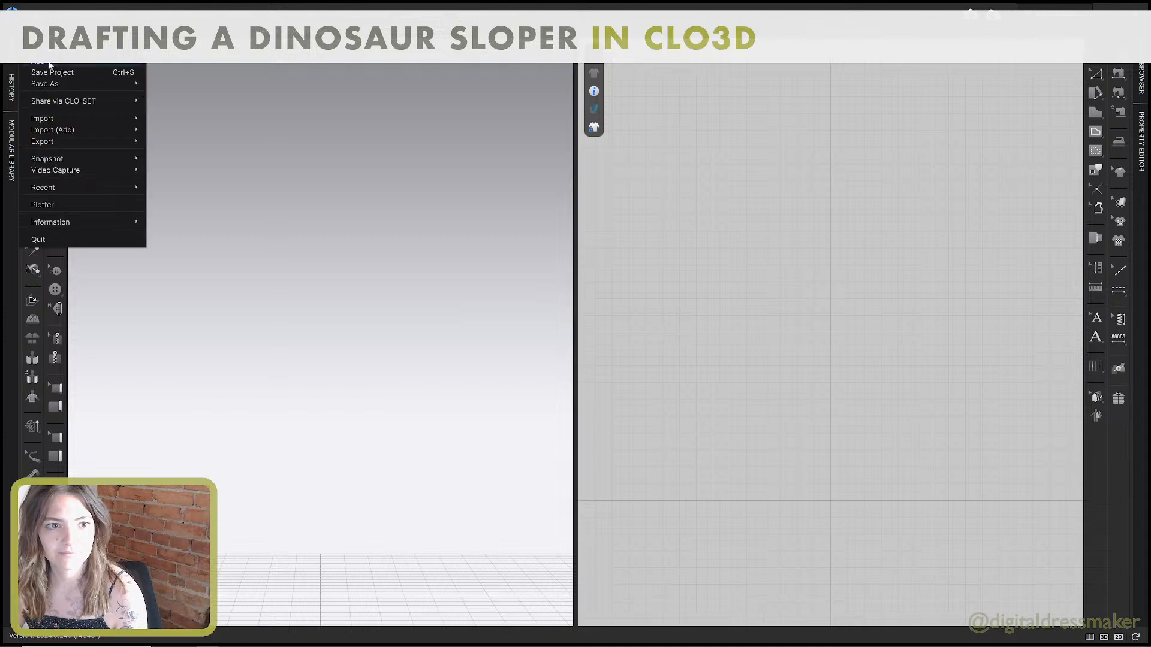
pyautogui.moveTo(44, 63)
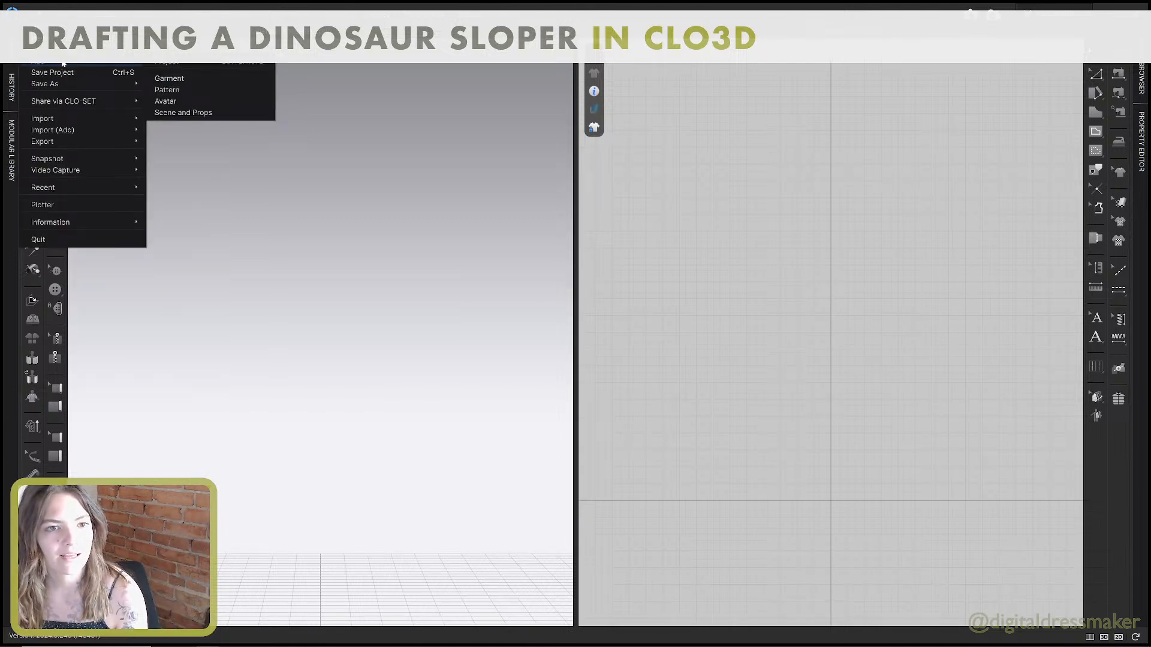
pyautogui.moveTo(80, 118)
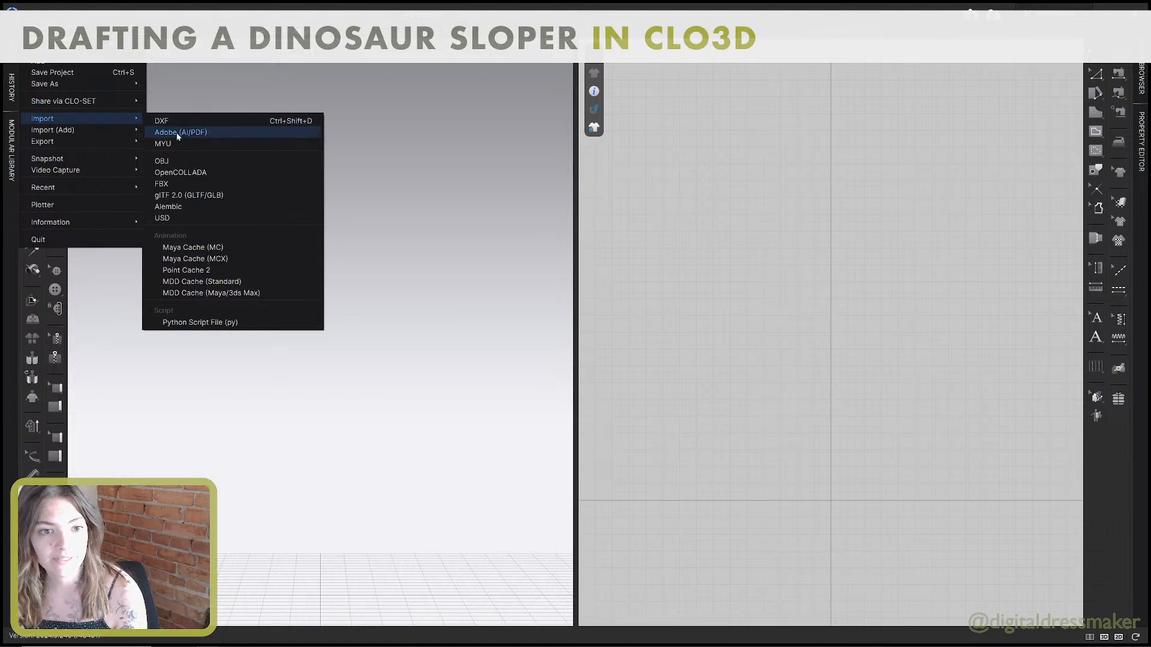
pyautogui.click(184, 184)
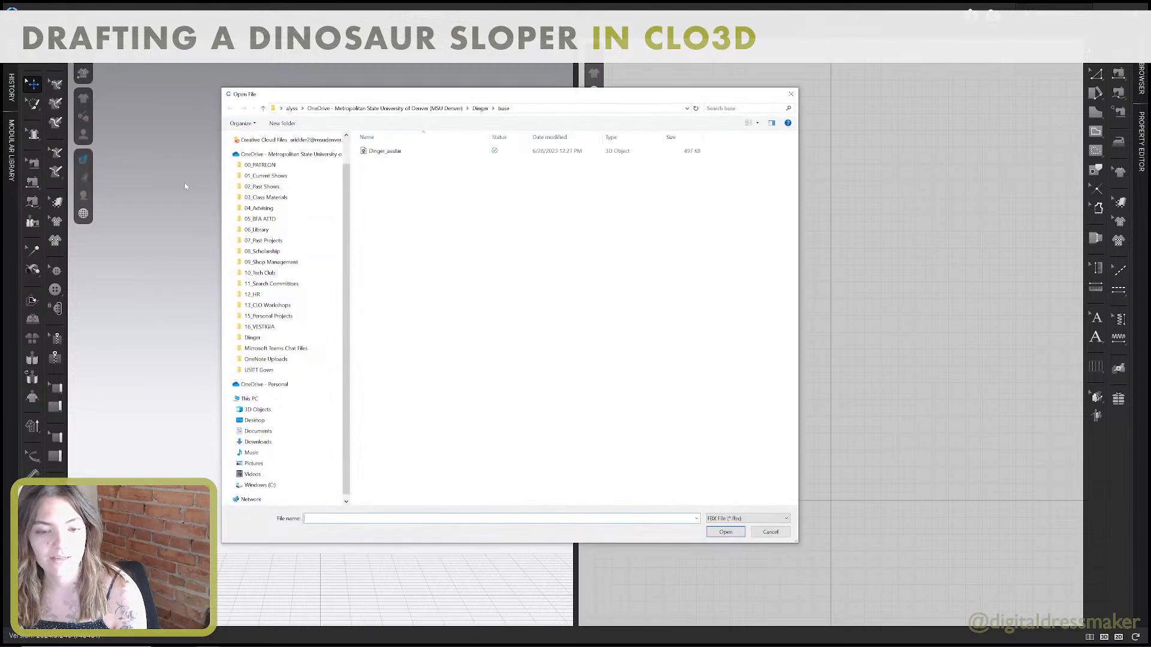
pyautogui.doubleClick(398, 154)
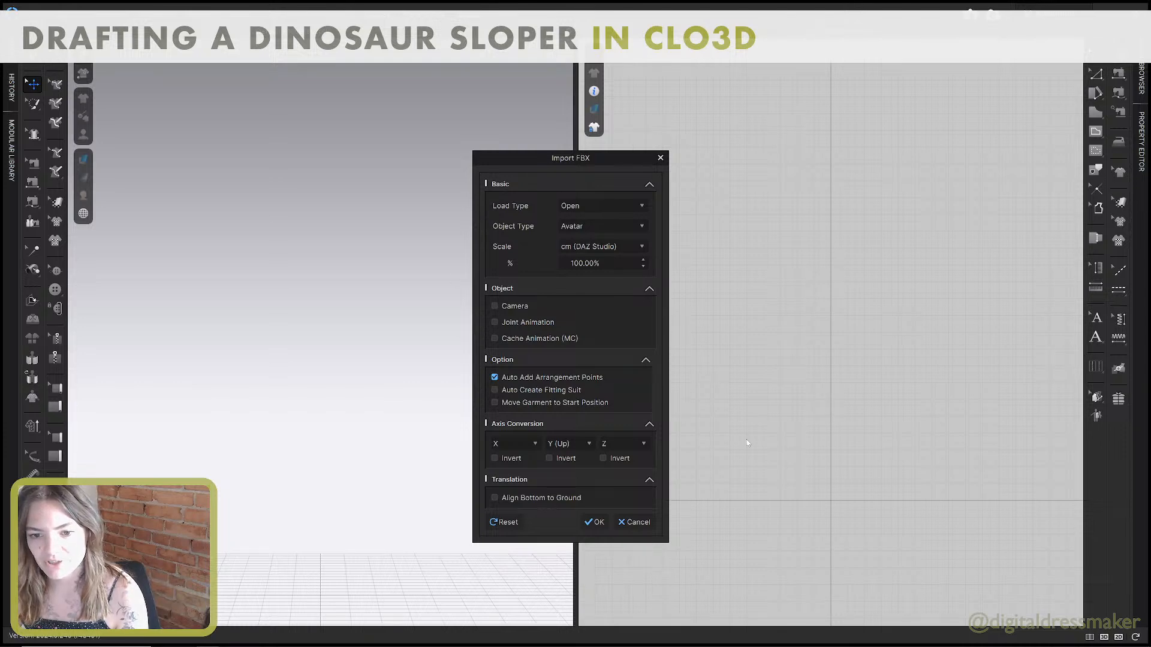
pyautogui.click(602, 528)
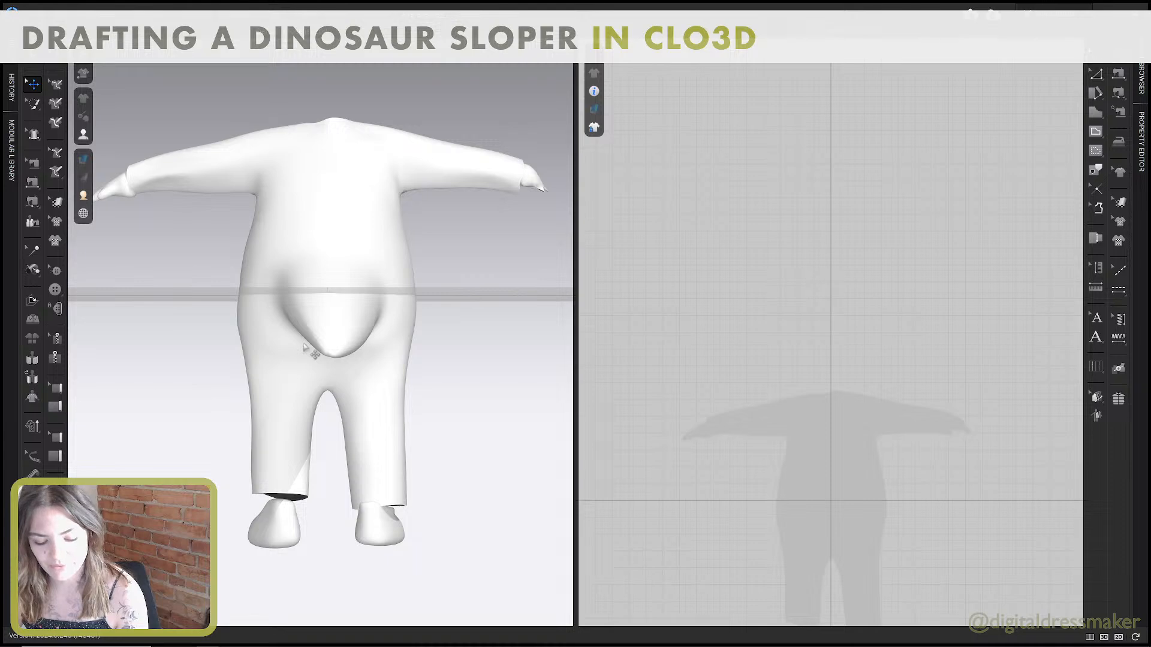
# Move the imported dinosaur avatar to the ground and to the center of the 3D scene.
pyautogui.scroll(-5, 305, 348)
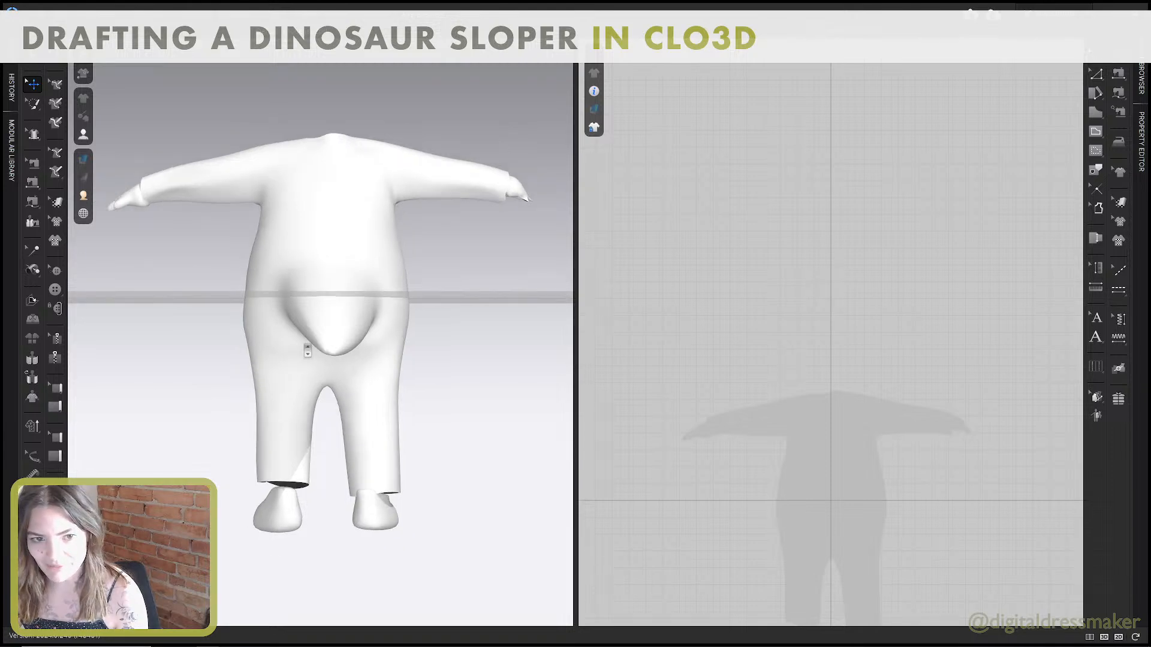
pyautogui.moveTo(290, 308); pyautogui.dragTo(415, 317, button='right')
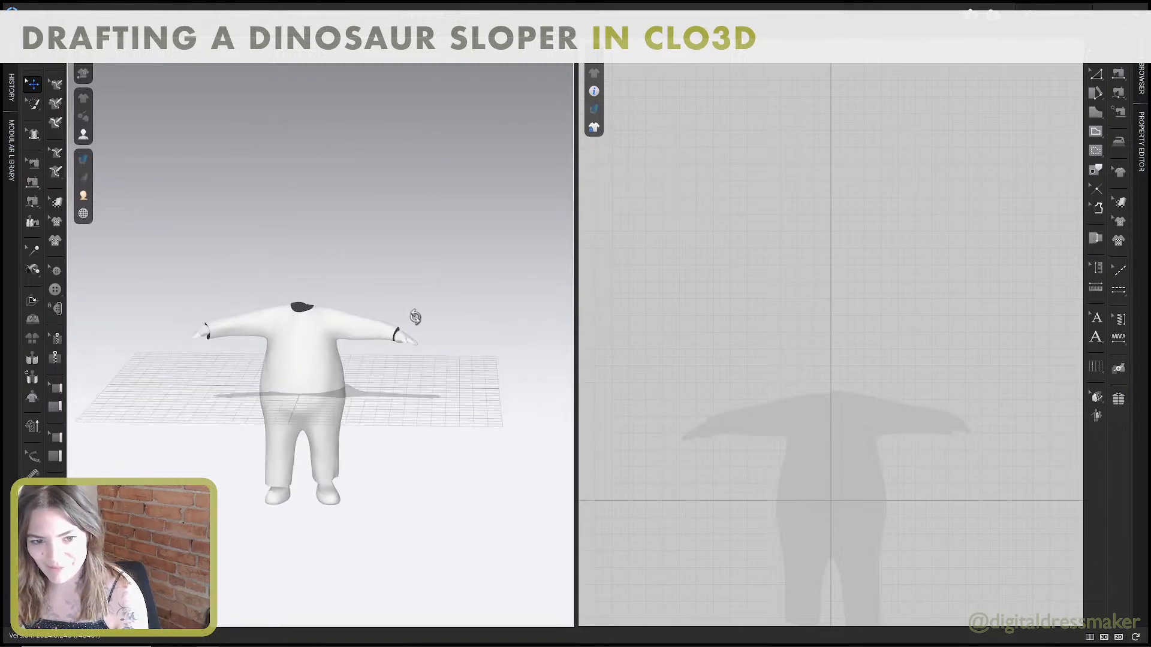
pyautogui.moveTo(357, 347); pyautogui.dragTo(624, 351, button='right')
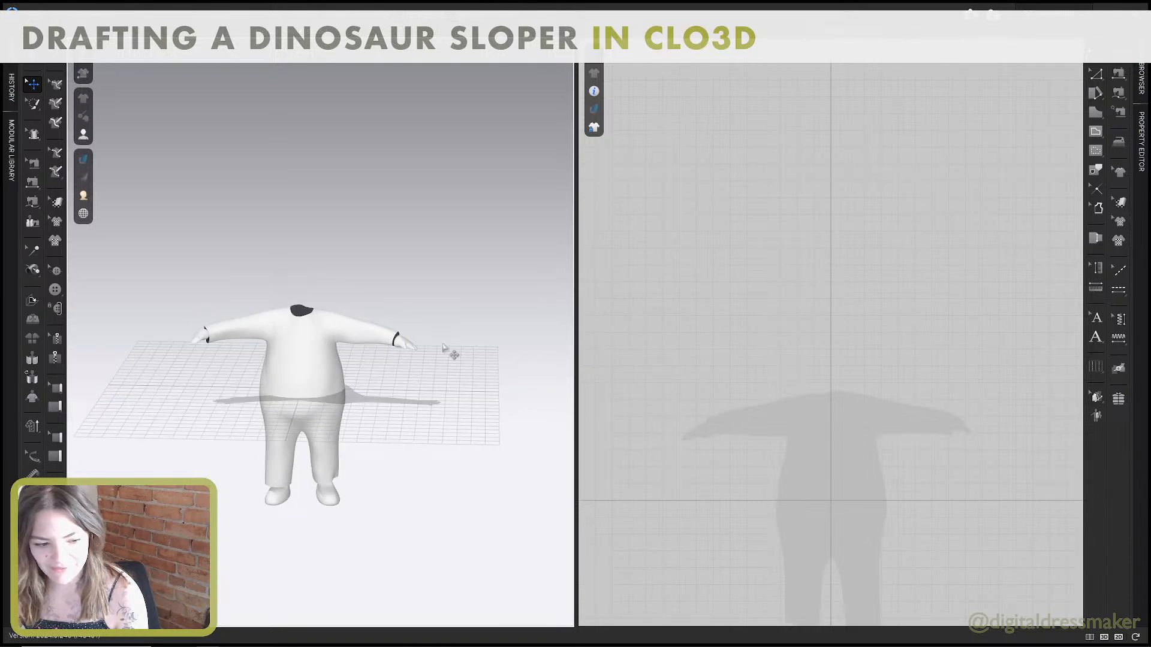
pyautogui.moveTo(443, 347); pyautogui.dragTo(312, 324, button='right')
pyautogui.rightClick(292, 323)
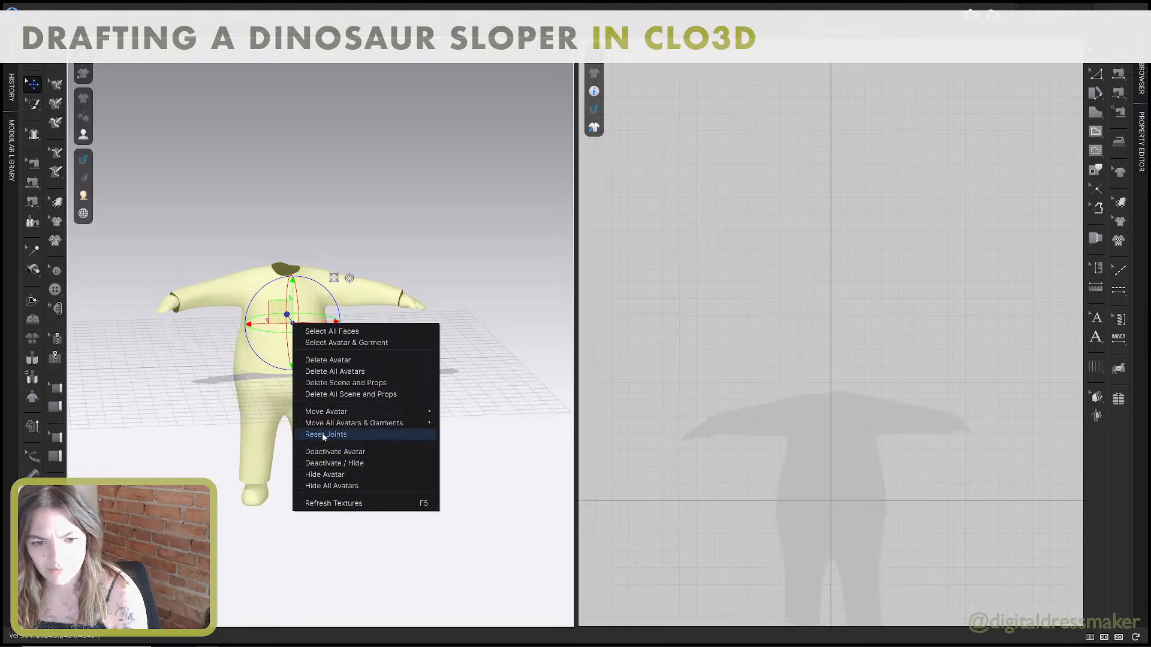
pyautogui.moveTo(338, 413)
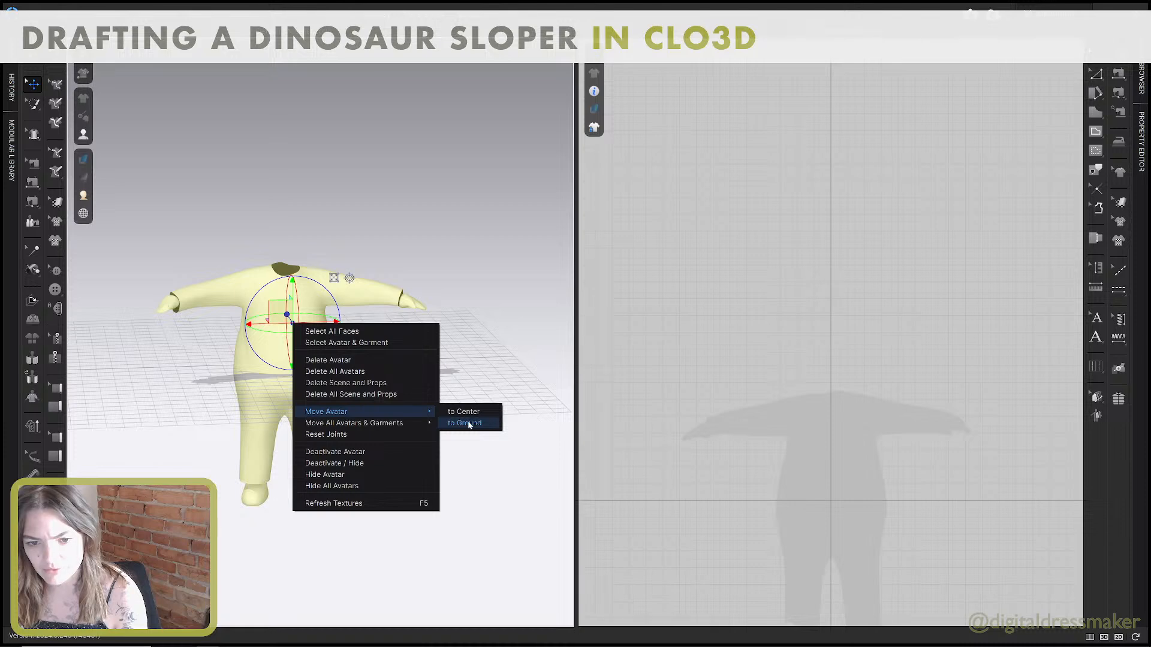
pyautogui.click(469, 424)
pyautogui.rightClick(284, 240)
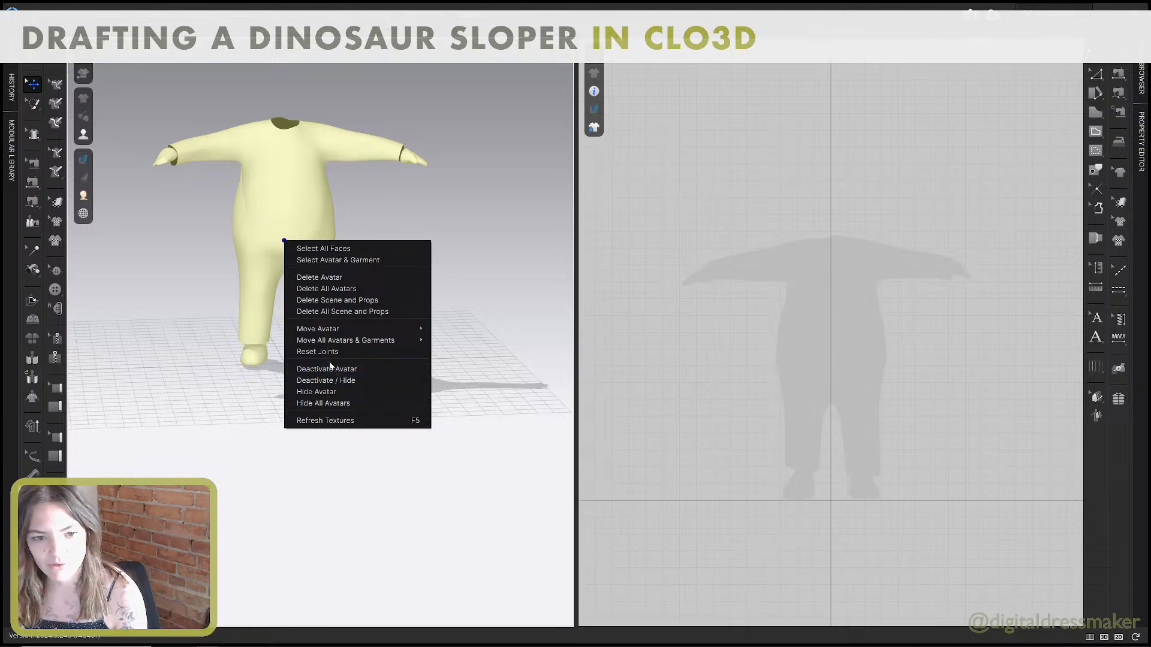
pyautogui.moveTo(320, 330)
pyautogui.click(455, 329)
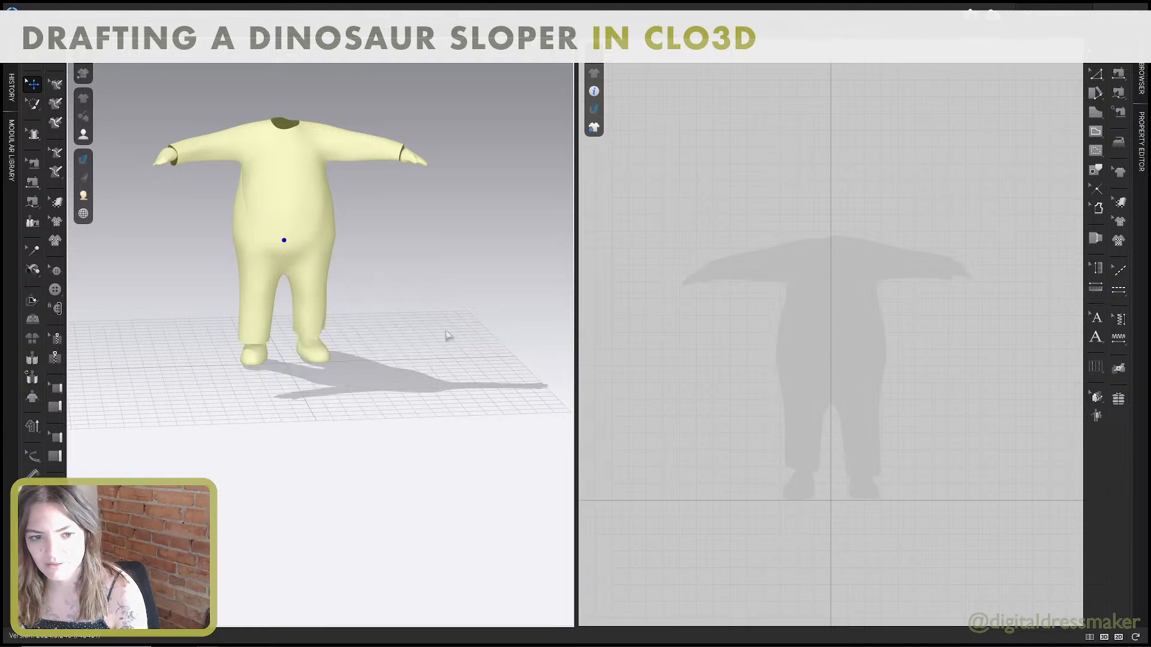
# Examine the avatar from all sides, including the neck opening, underarms, wrists, hands, tail and legs.
pyautogui.moveTo(410, 323); pyautogui.dragTo(371, 308, button='right')
pyautogui.scroll(8, 370, 308)
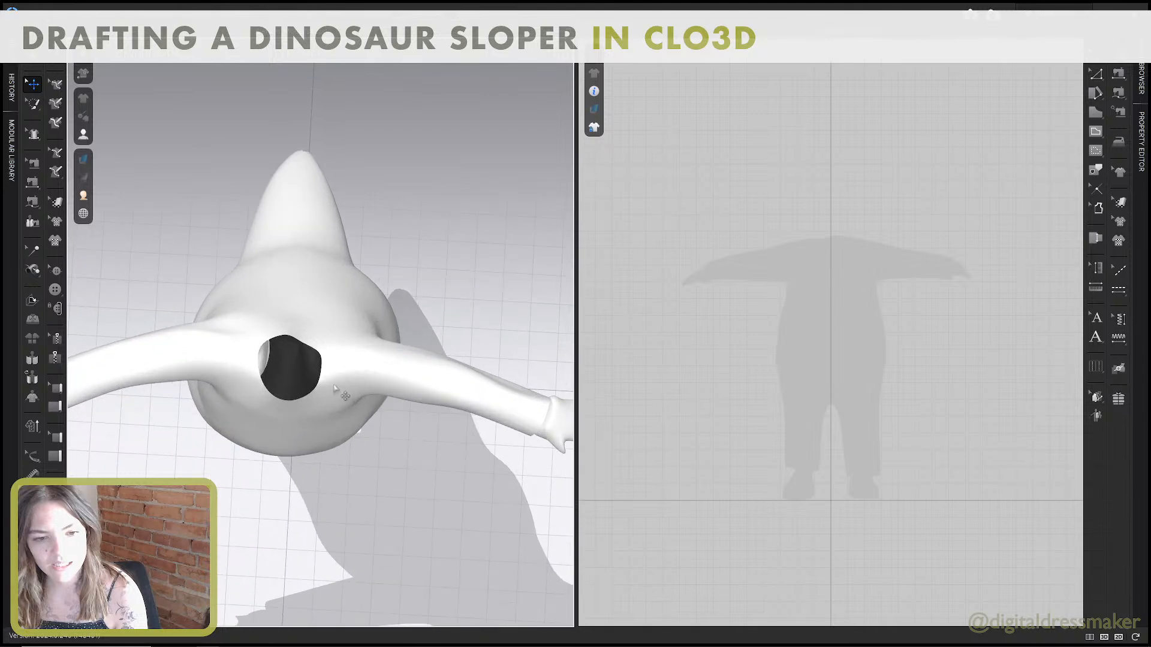
pyautogui.moveTo(354, 354); pyautogui.dragTo(313, 302, button='right')
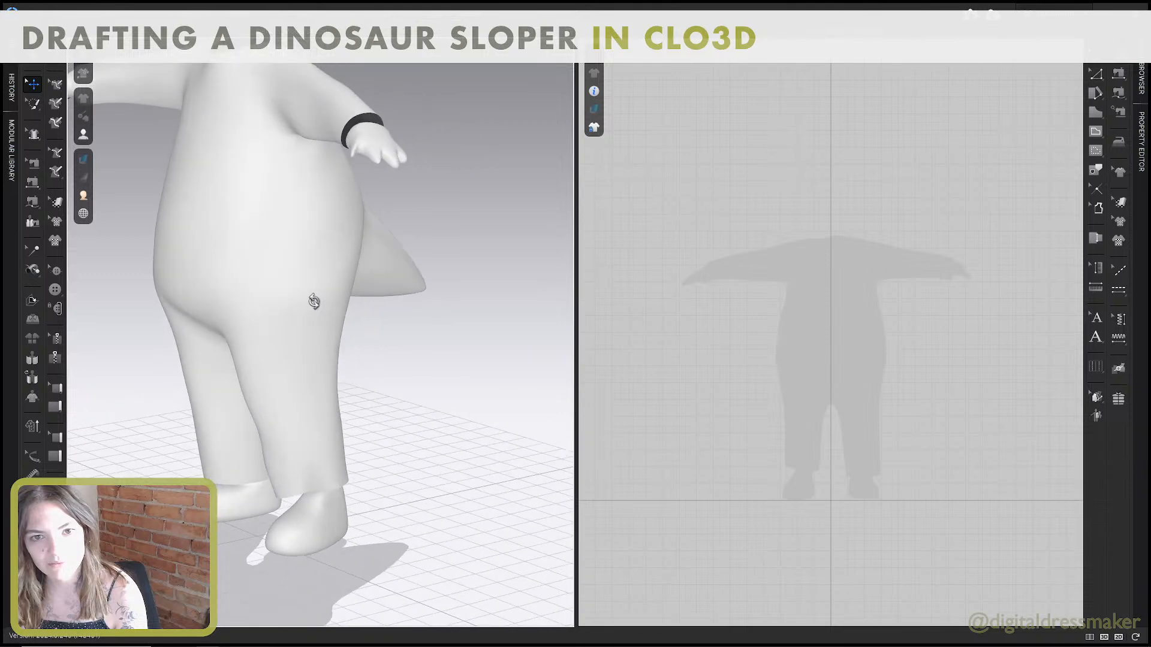
pyautogui.scroll(8, 374, 111)
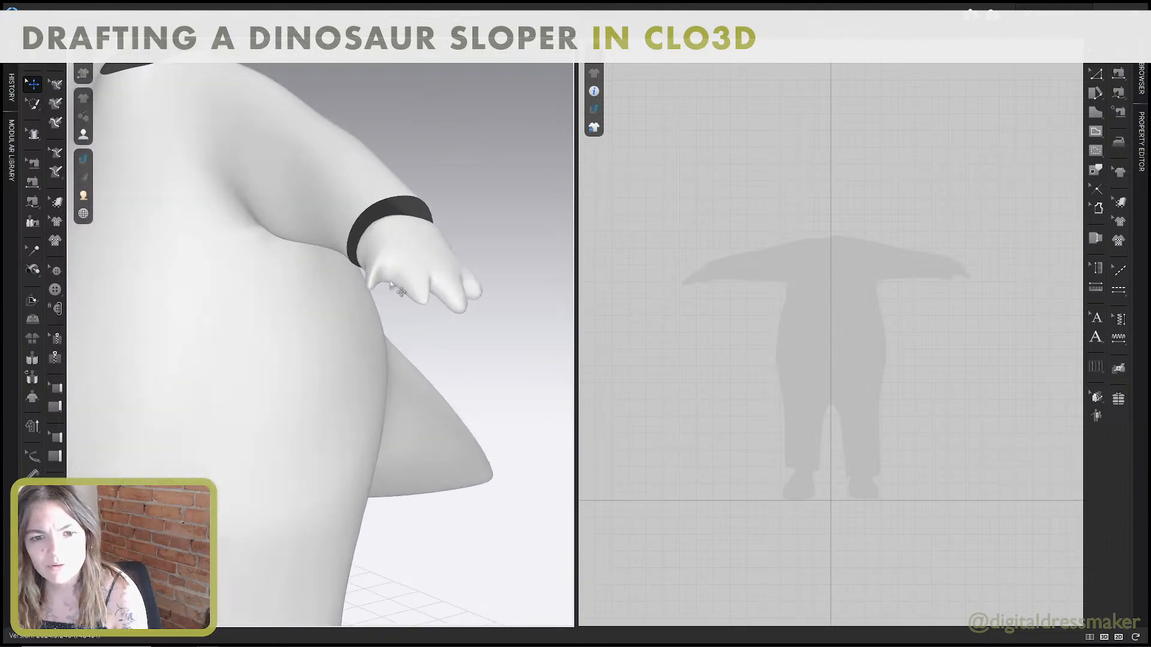
pyautogui.moveTo(433, 276)
pyautogui.mouseDown(button='right')
pyautogui.moveTo(421, 277)
pyautogui.moveTo(444, 275)
pyautogui.mouseUp(button='right')
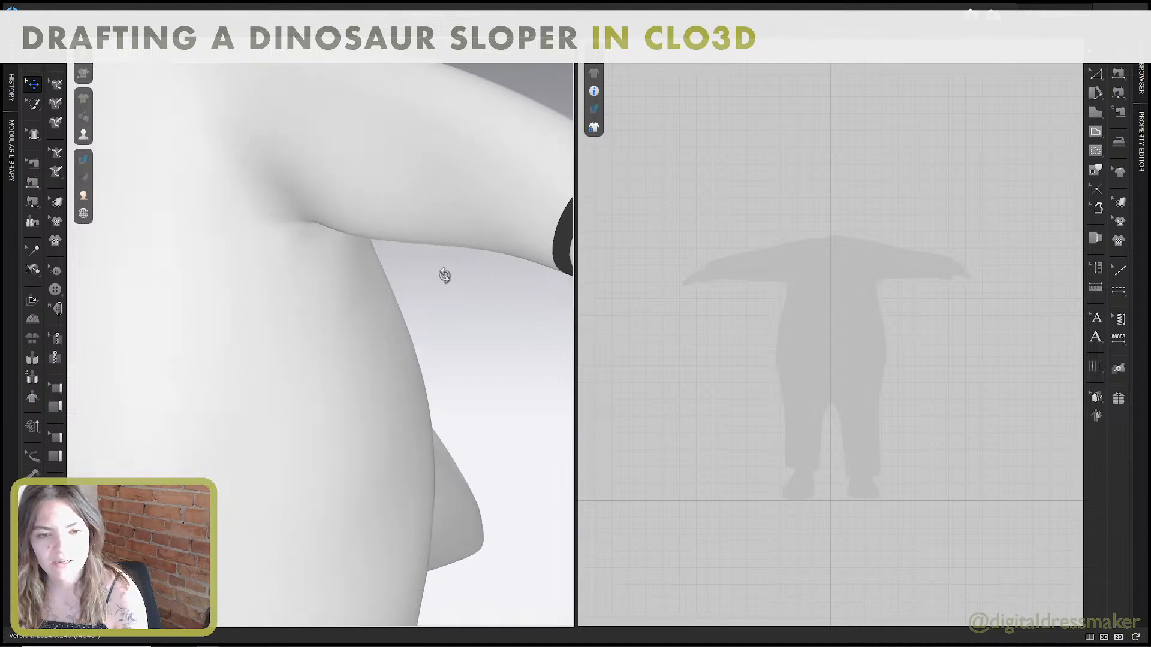
pyautogui.scroll(-6, 446, 280)
pyautogui.moveTo(305, 275); pyautogui.dragTo(446, 274, button='right')
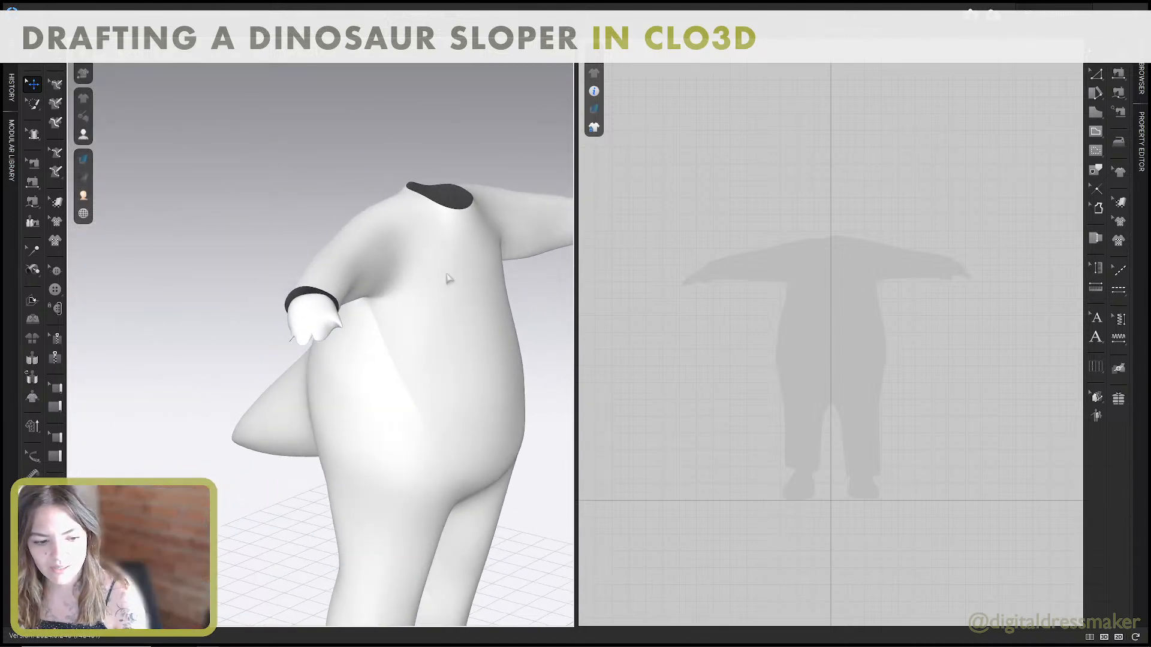
pyautogui.scroll(8, 449, 277)
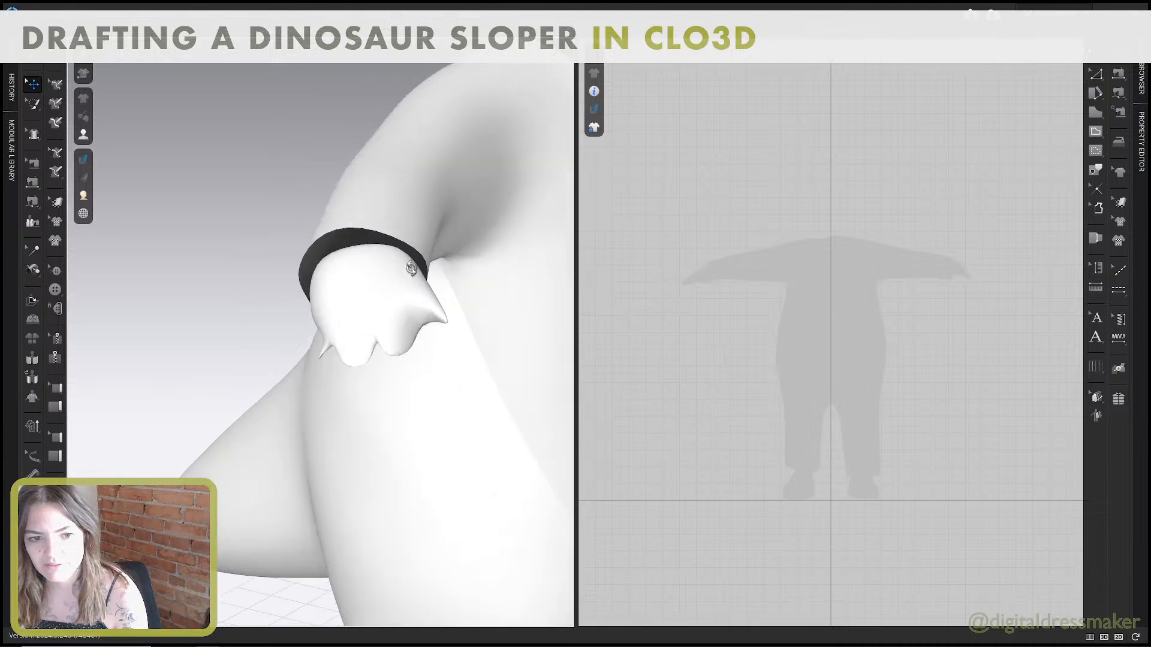
pyautogui.moveTo(450, 278); pyautogui.dragTo(286, 264, button='right')
pyautogui.scroll(-10, 287, 264)
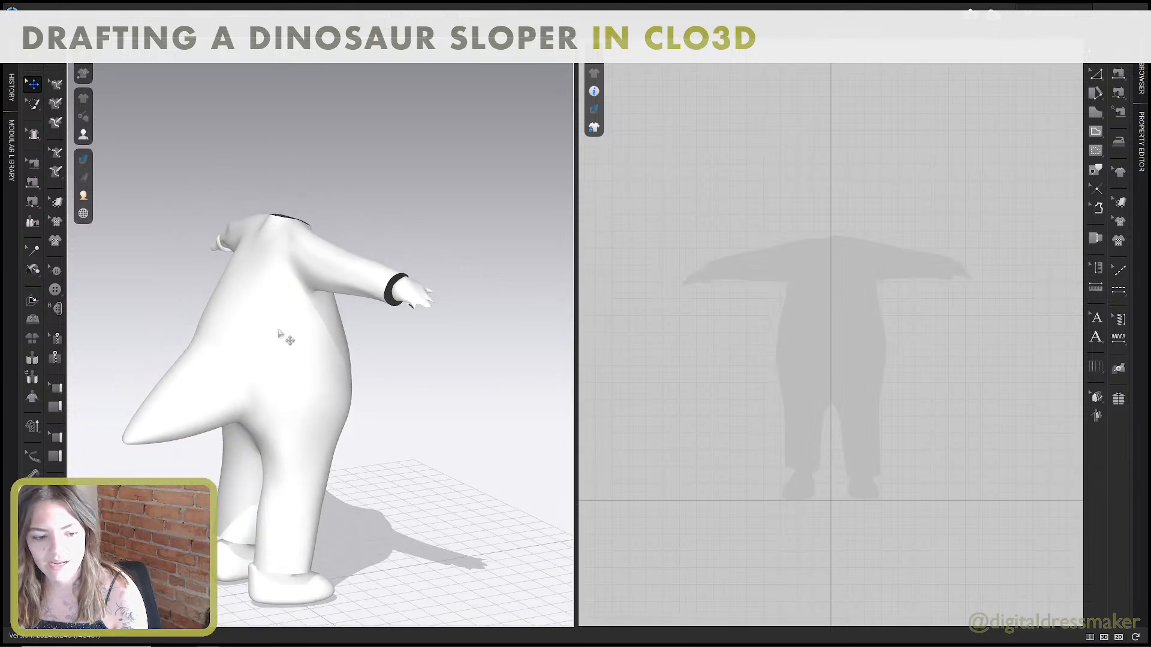
pyautogui.moveTo(332, 311); pyautogui.dragTo(289, 280, button='right')
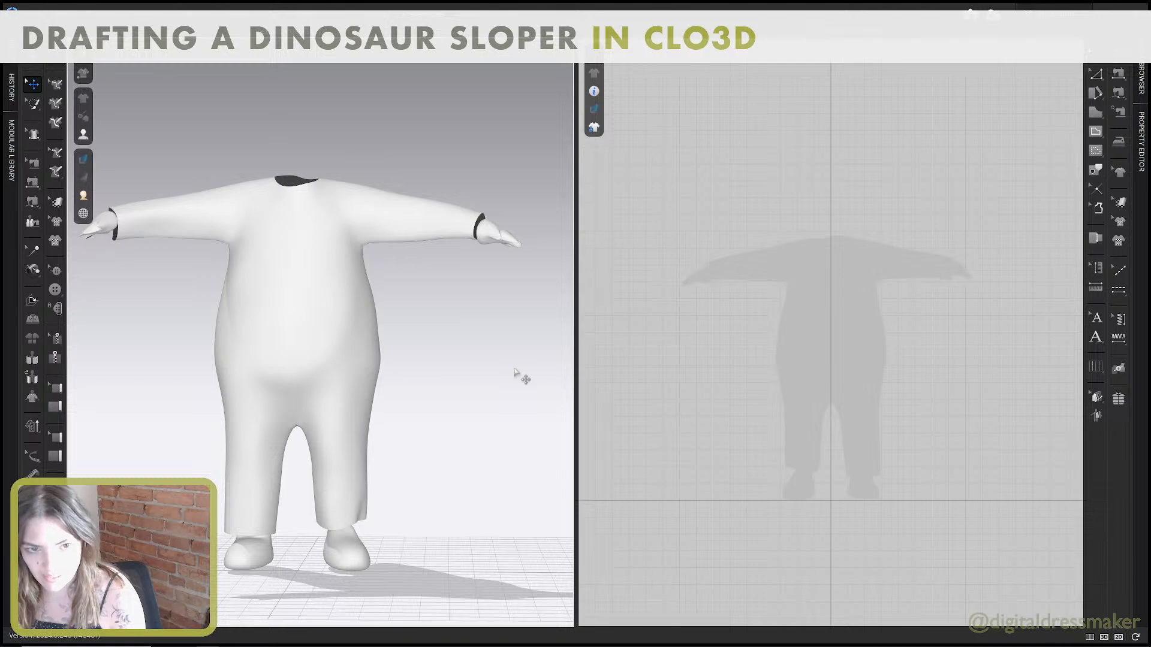
pyautogui.moveTo(406, 320); pyautogui.dragTo(431, 303, button='right')
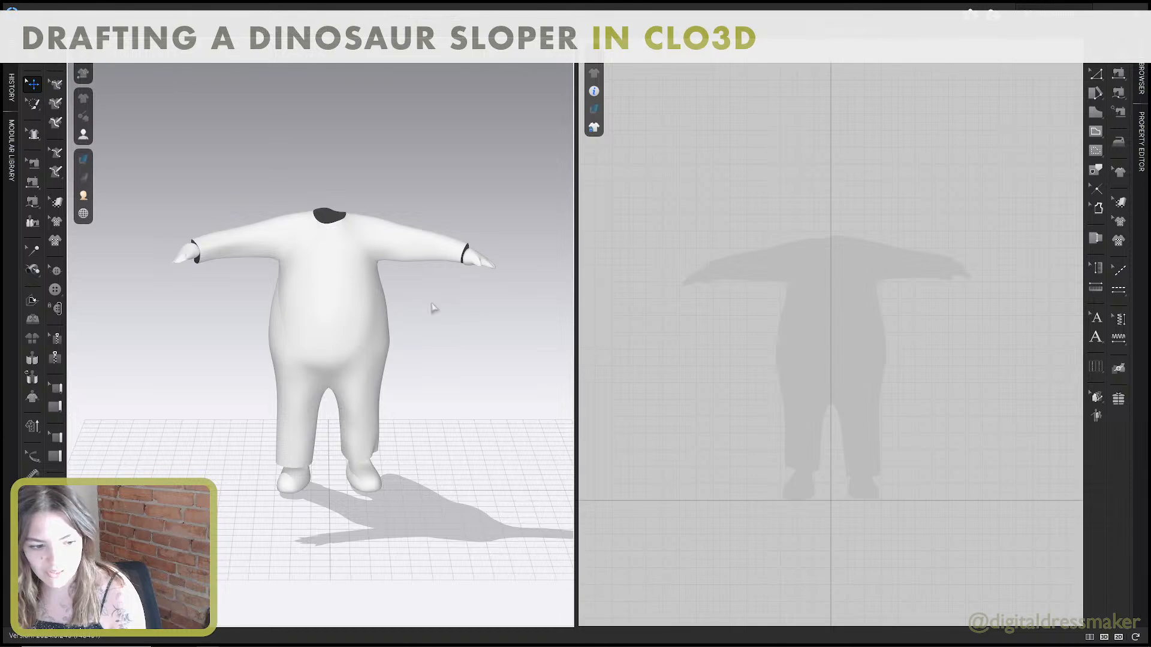
# Display the avatar in the Mesh rendering style and inspect the mesh density over its body.
pyautogui.click(83, 214)
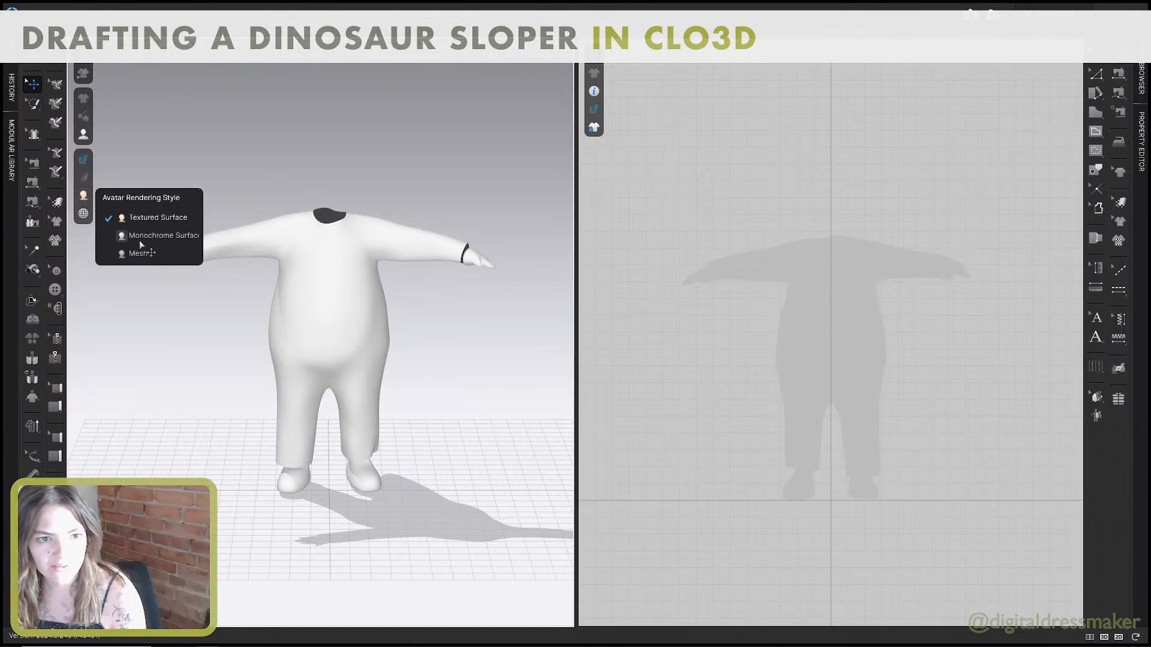
pyautogui.click(128, 255)
pyautogui.moveTo(261, 286); pyautogui.dragTo(27, 289, button='right')
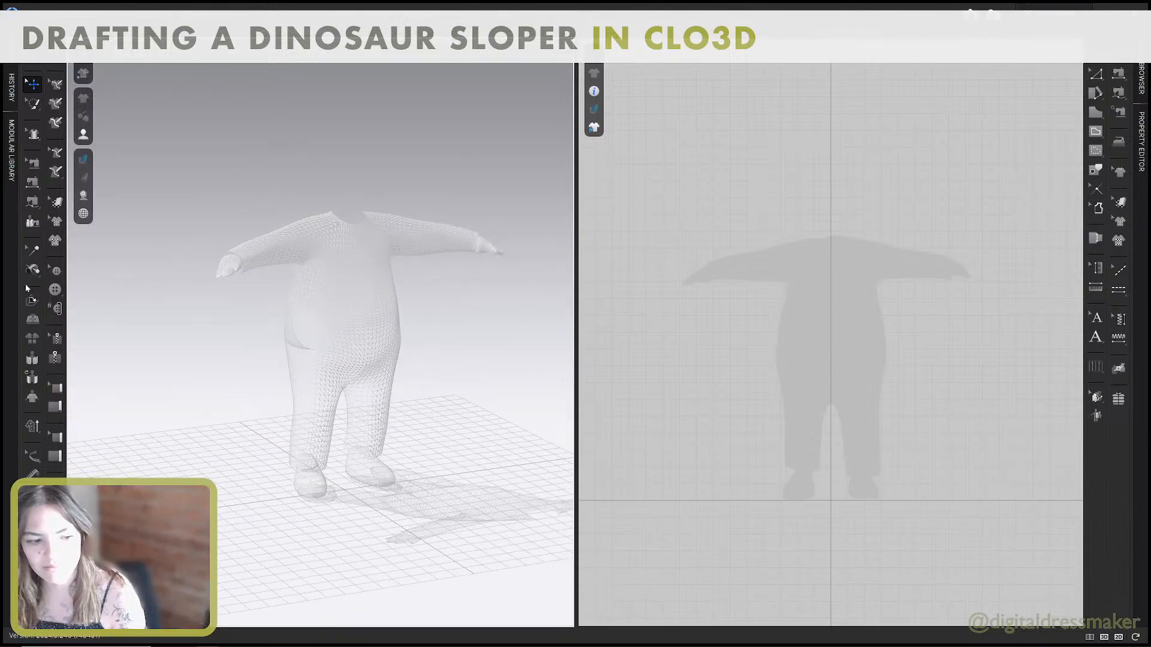
pyautogui.moveTo(252, 278); pyautogui.dragTo(251, 310, button='middle')
pyautogui.scroll(6, 308, 328)
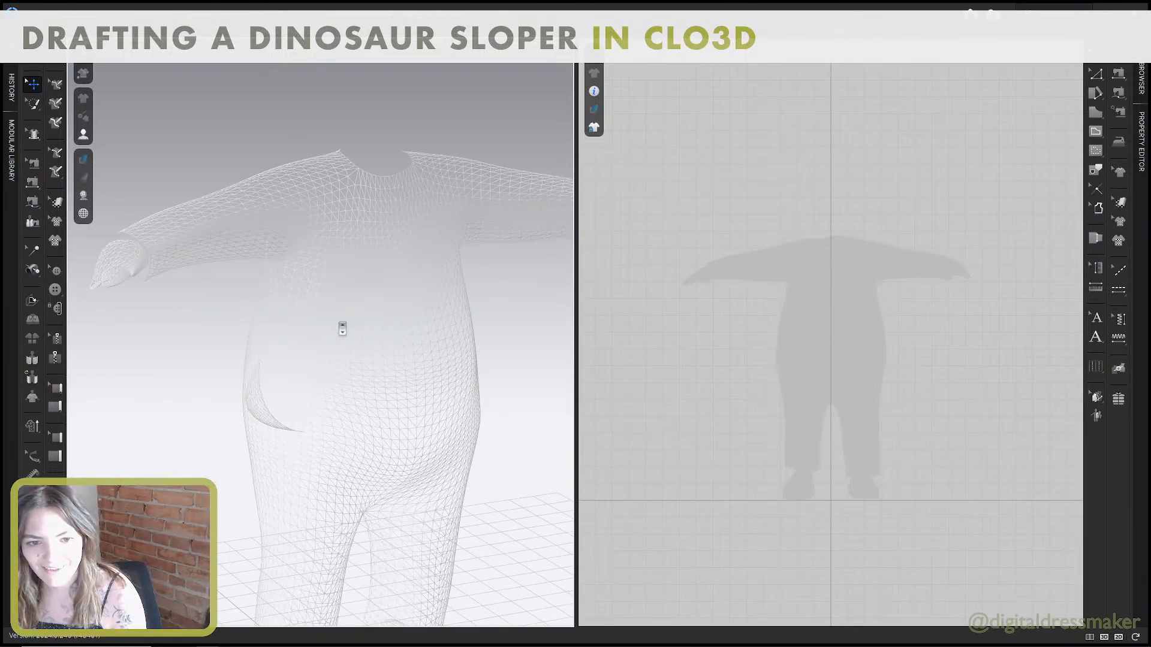
pyautogui.moveTo(342, 327); pyautogui.dragTo(317, 316, button='right')
pyautogui.scroll(-6, 326, 322)
# Set the avatar rendering style to Monochrome Surface.
pyautogui.click(84, 213)
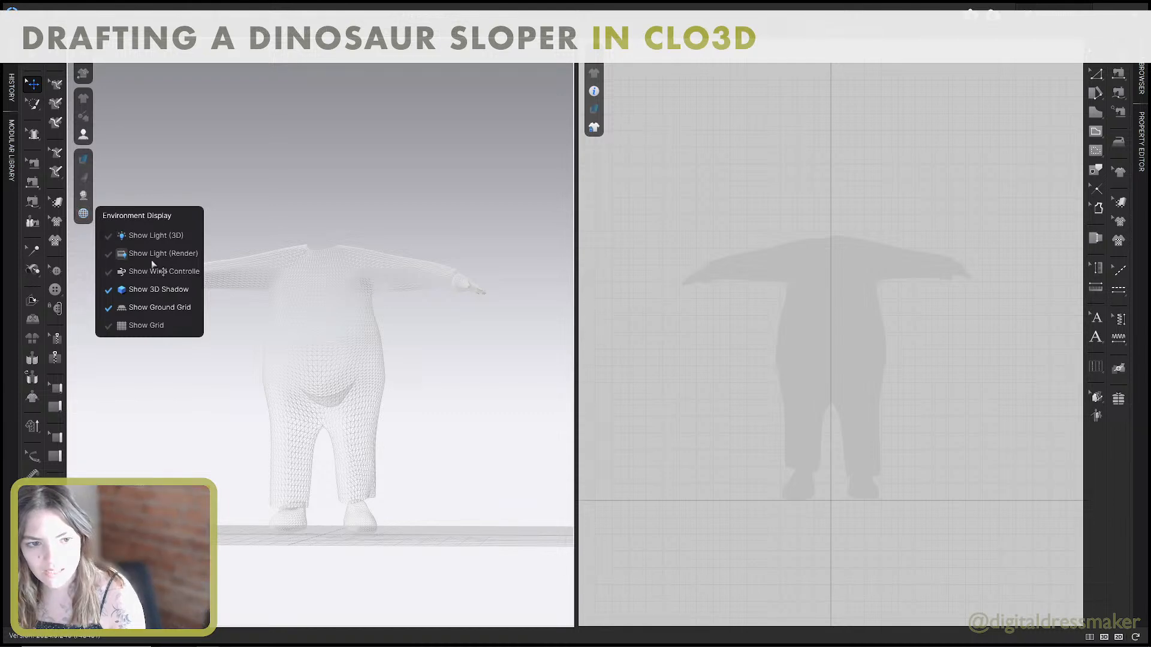
pyautogui.moveTo(83, 213)
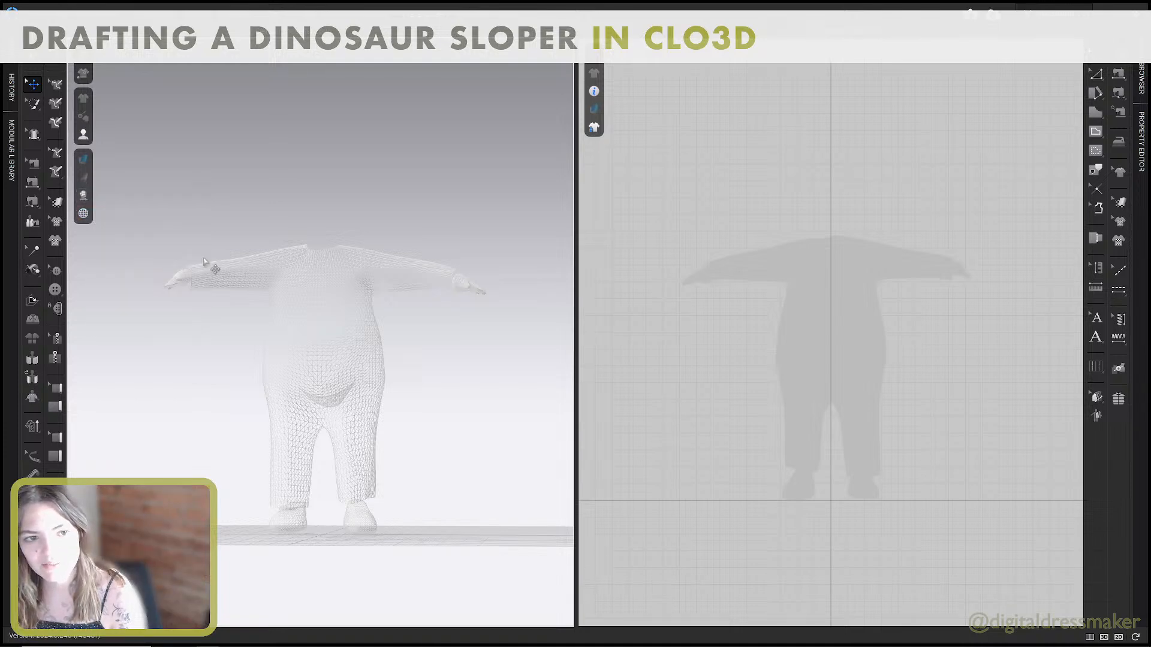
pyautogui.click(138, 216)
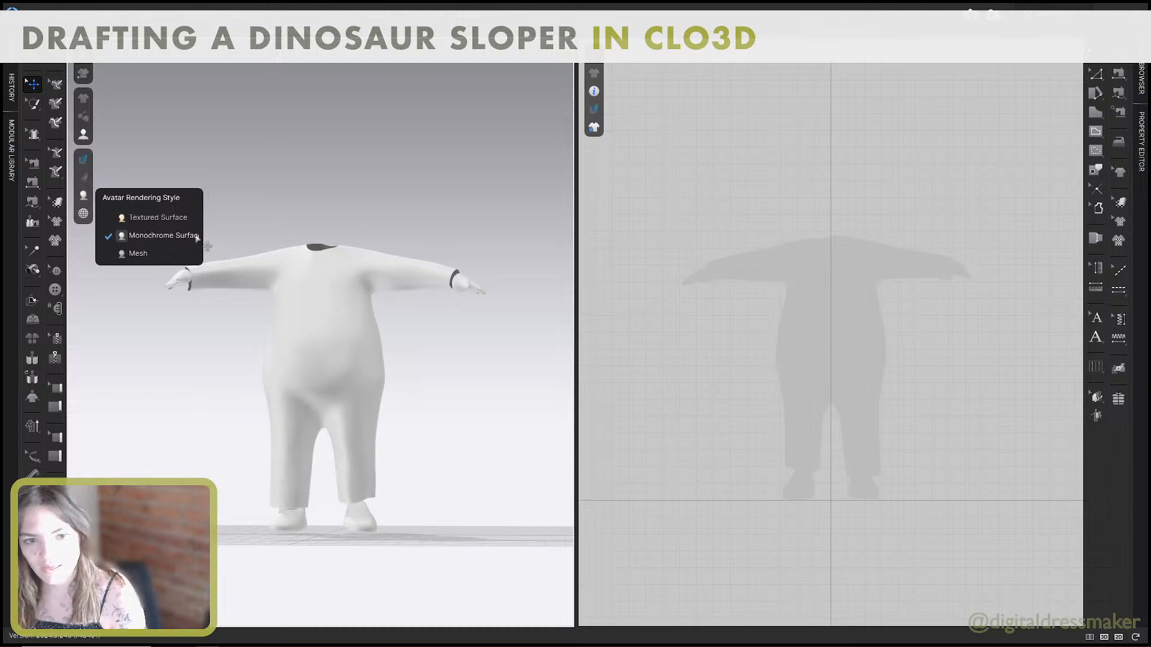
pyautogui.moveTo(276, 253); pyautogui.dragTo(231, 257, button='middle')
pyautogui.moveTo(231, 256); pyautogui.dragTo(233, 253, button='right')
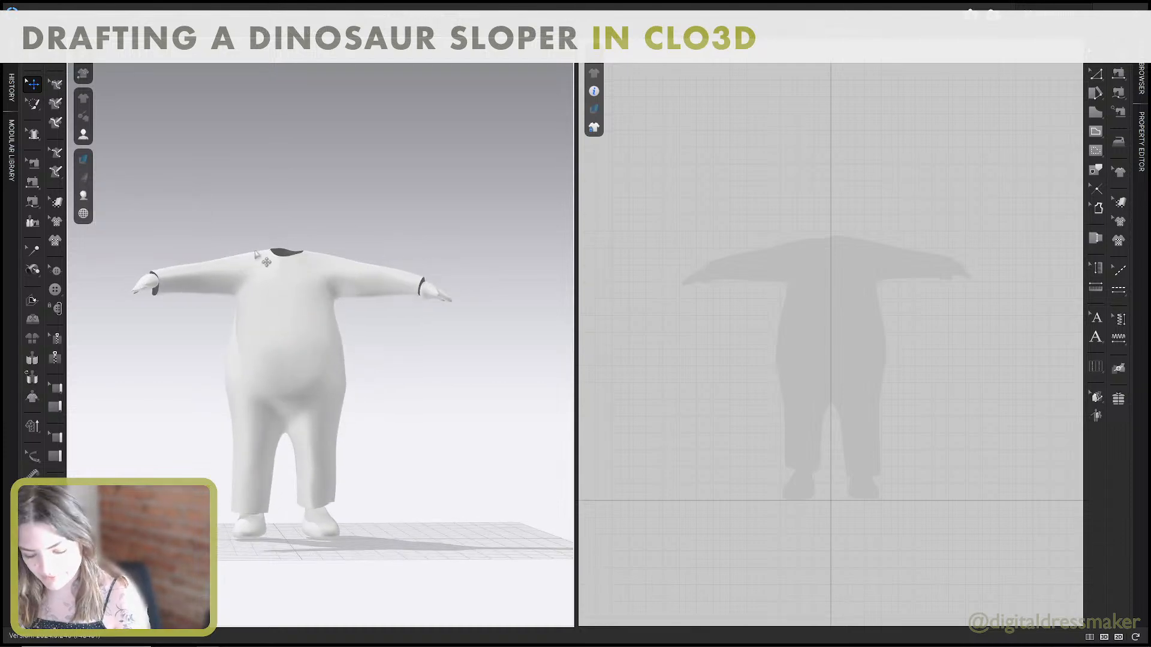
# Switch to the Body Block guide PDF in Acrobat, maximize its window and view page 3 on drafting the base pattern.
pyautogui.press('ctrl+super+Left')
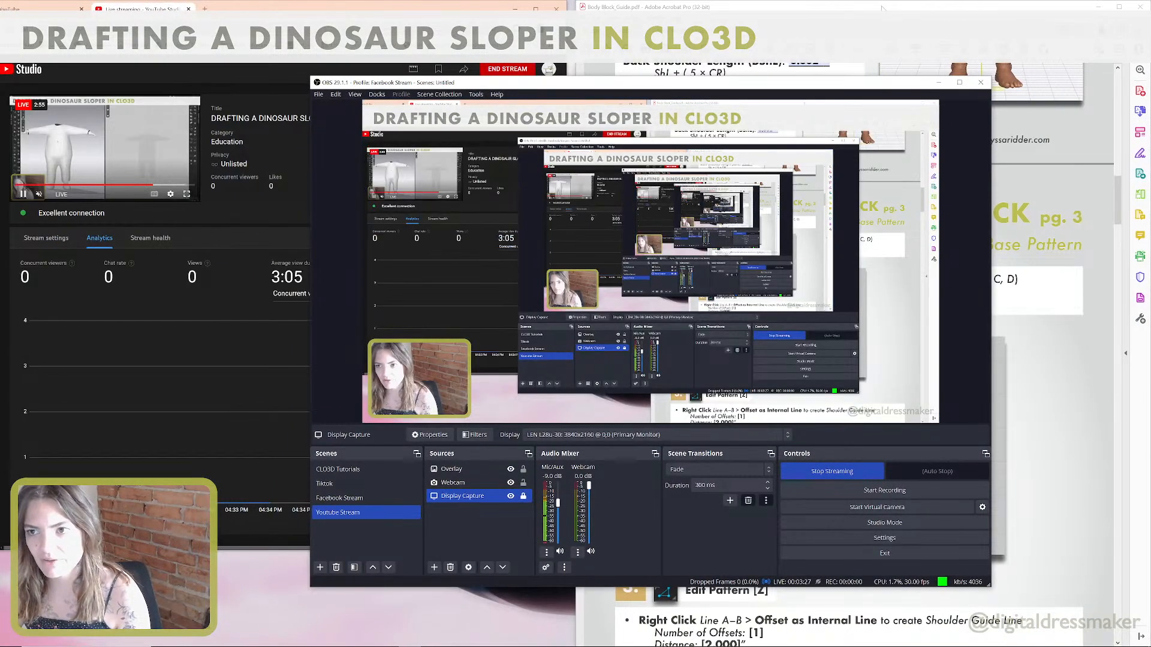
pyautogui.moveTo(883, 8); pyautogui.dragTo(773, 14)
pyautogui.click(939, 82)
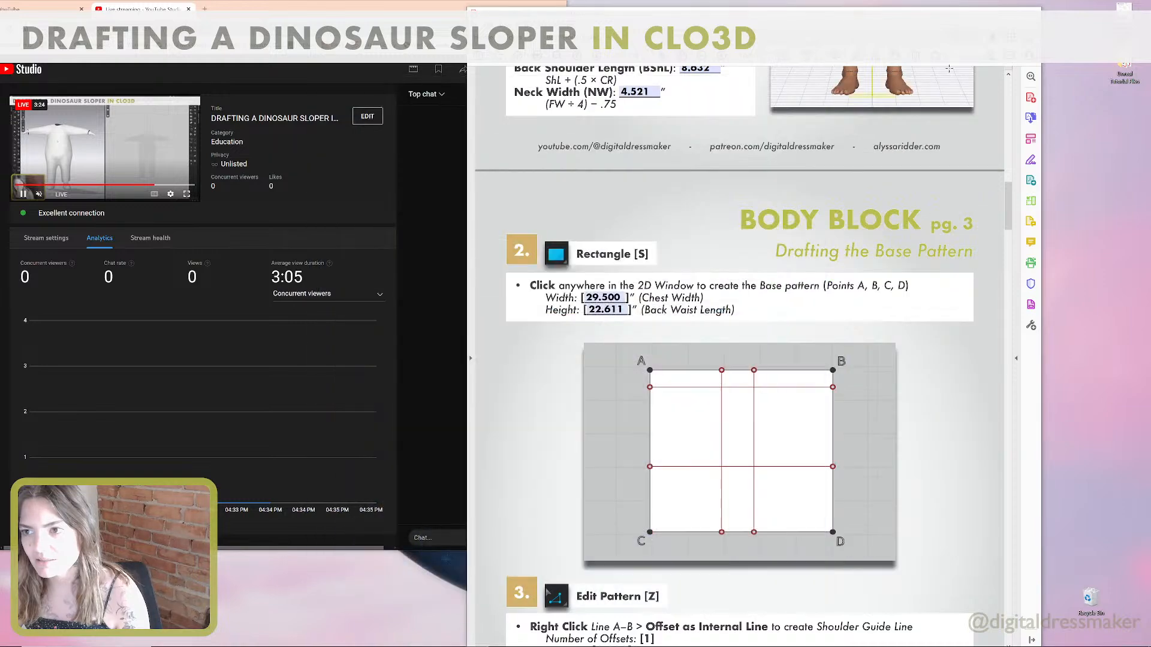
pyautogui.press('super+Up')
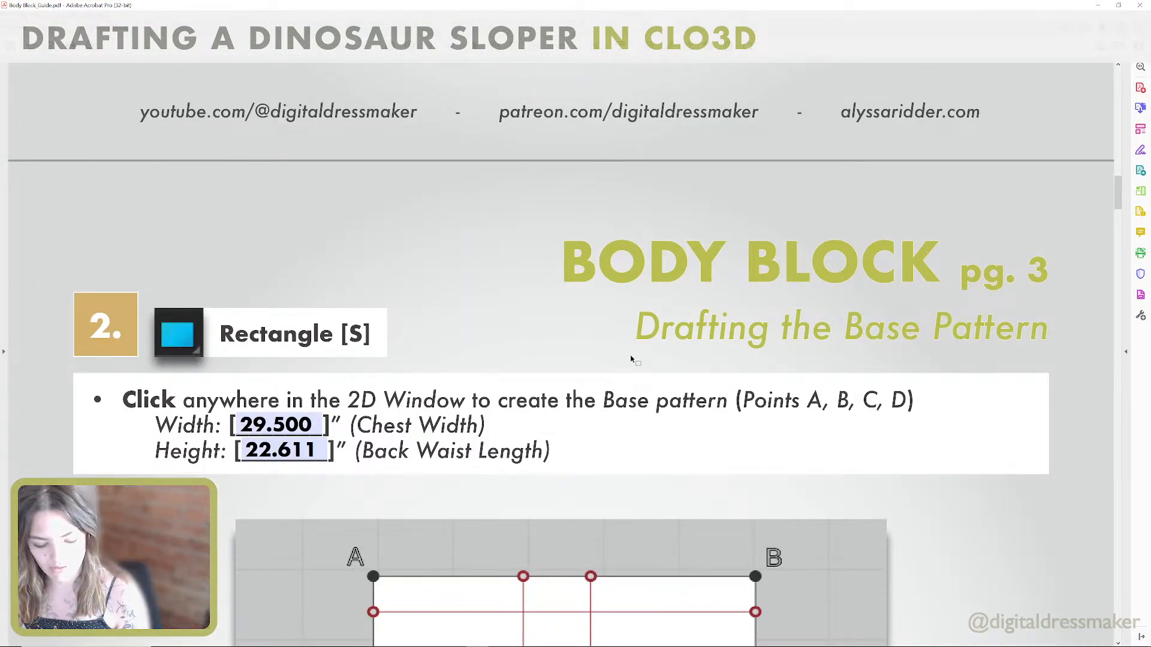
pyautogui.scroll(1, 630, 360)
pyautogui.scroll(-1, 629, 360)
pyautogui.scroll(-1, 631, 359)
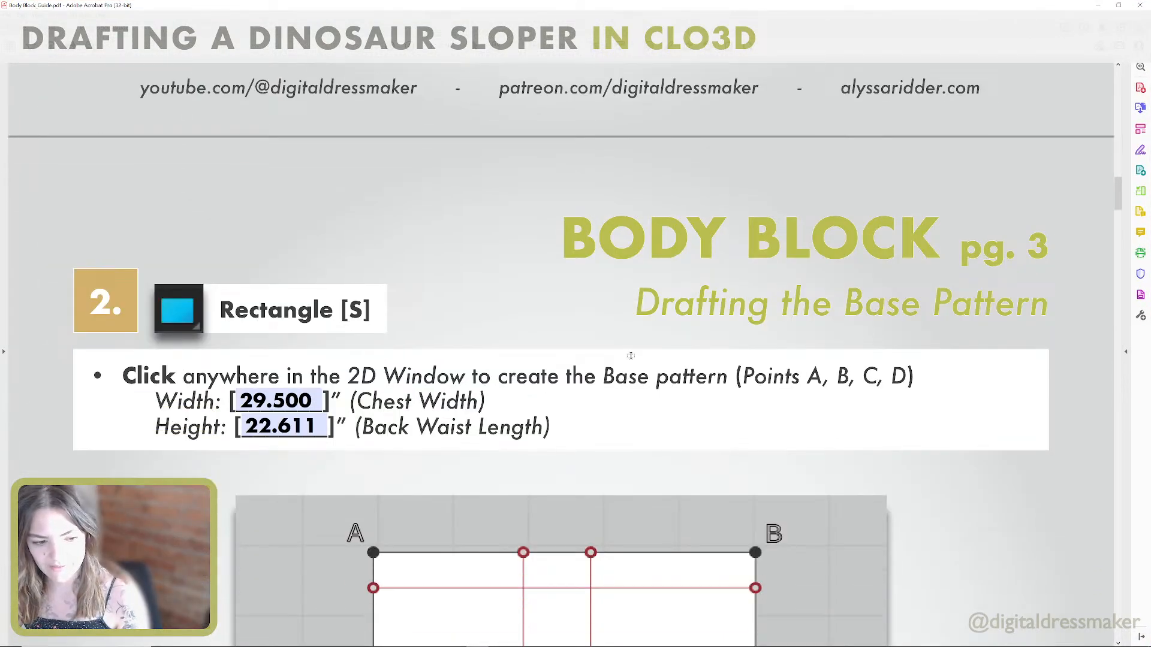
pyautogui.scroll(2, 633, 359)
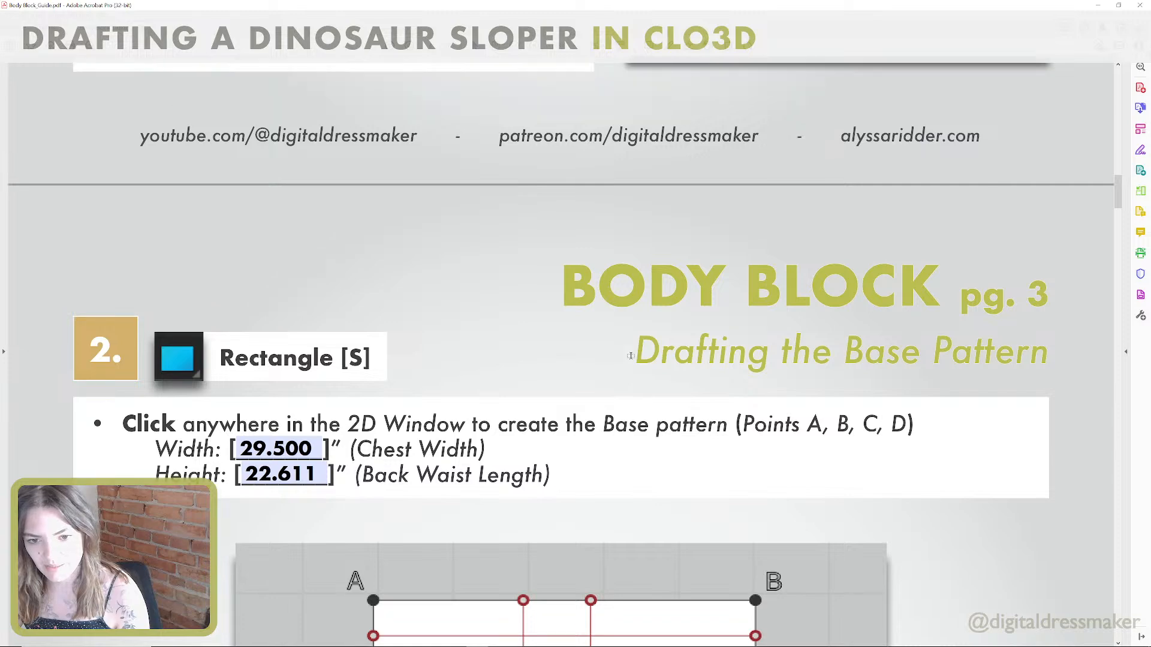
pyautogui.keyDown('ctrl'); pyautogui.scroll(-3, 629, 359); pyautogui.keyUp('ctrl')
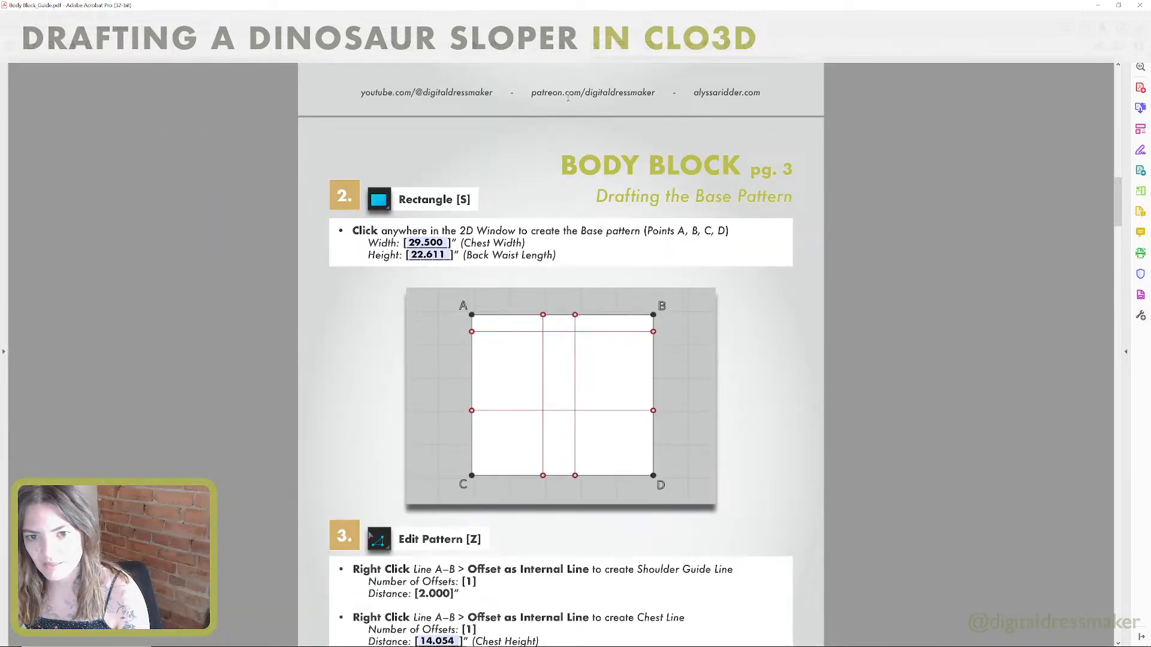
# Review the body measurements on page 2 of the guide and the base pattern rectangle instructions on page 3.
pyautogui.scroll(3, 707, 217)
pyautogui.scroll(20, 695, 216)
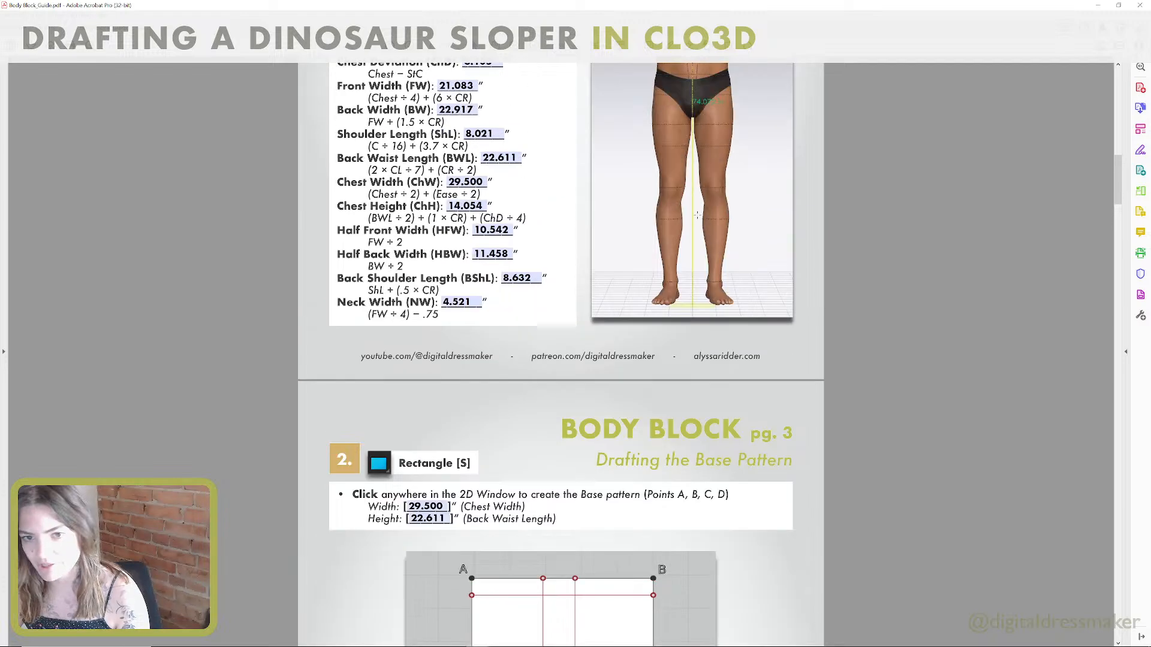
pyautogui.scroll(4, 697, 214)
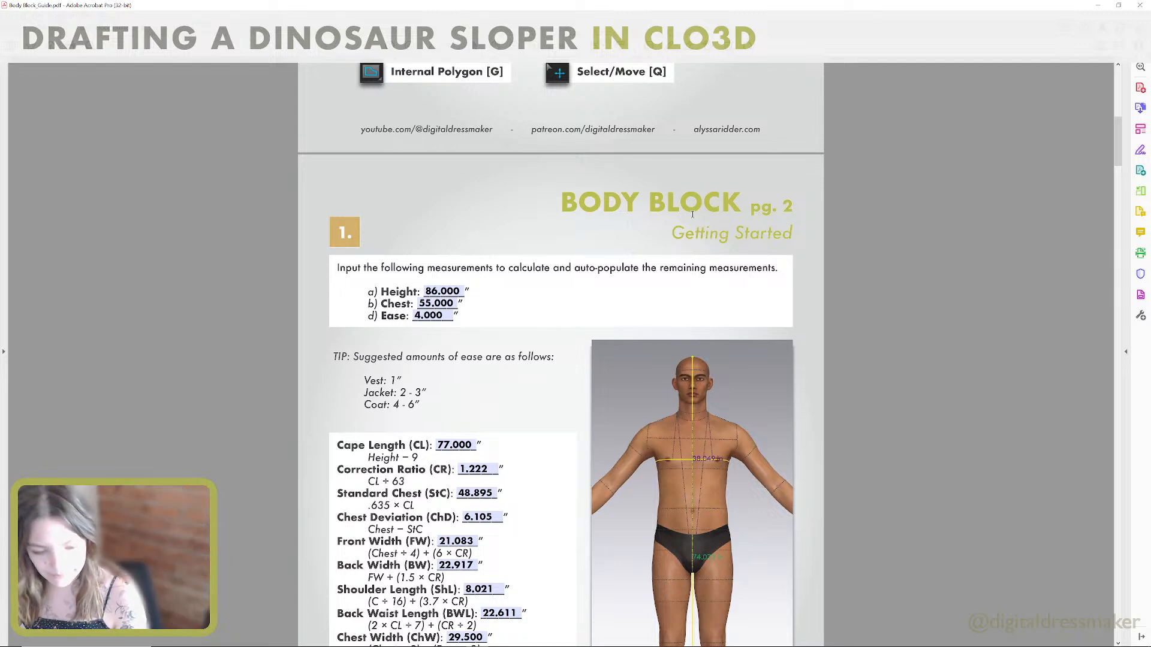
pyautogui.scroll(-3, 685, 386)
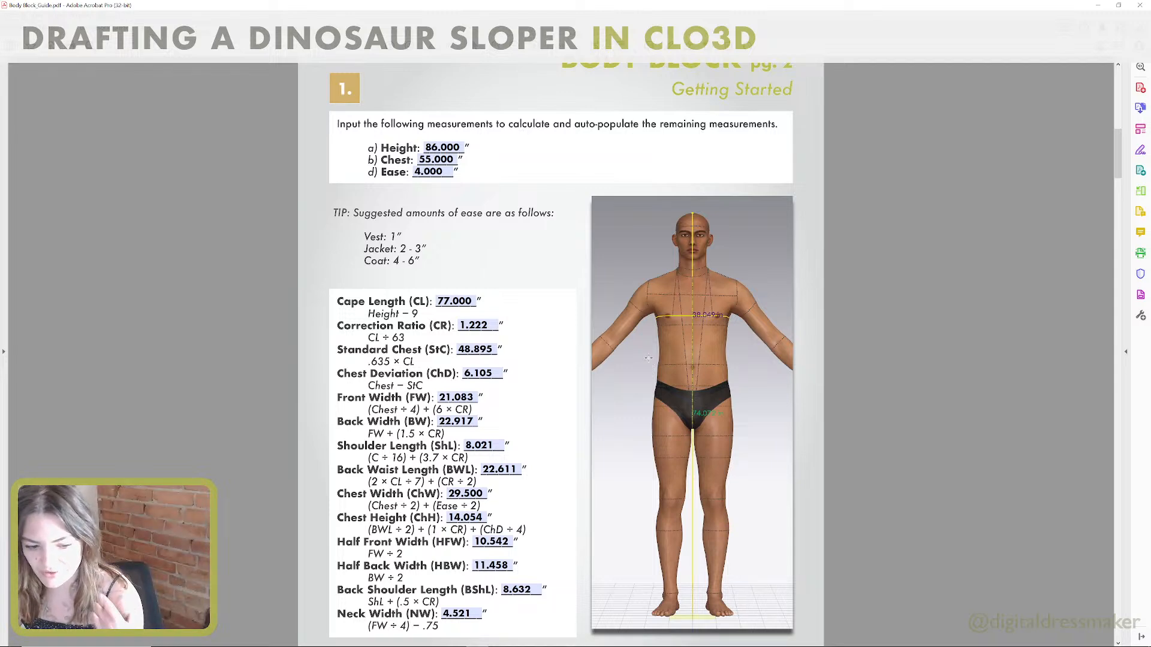
pyautogui.scroll(-4, 649, 358)
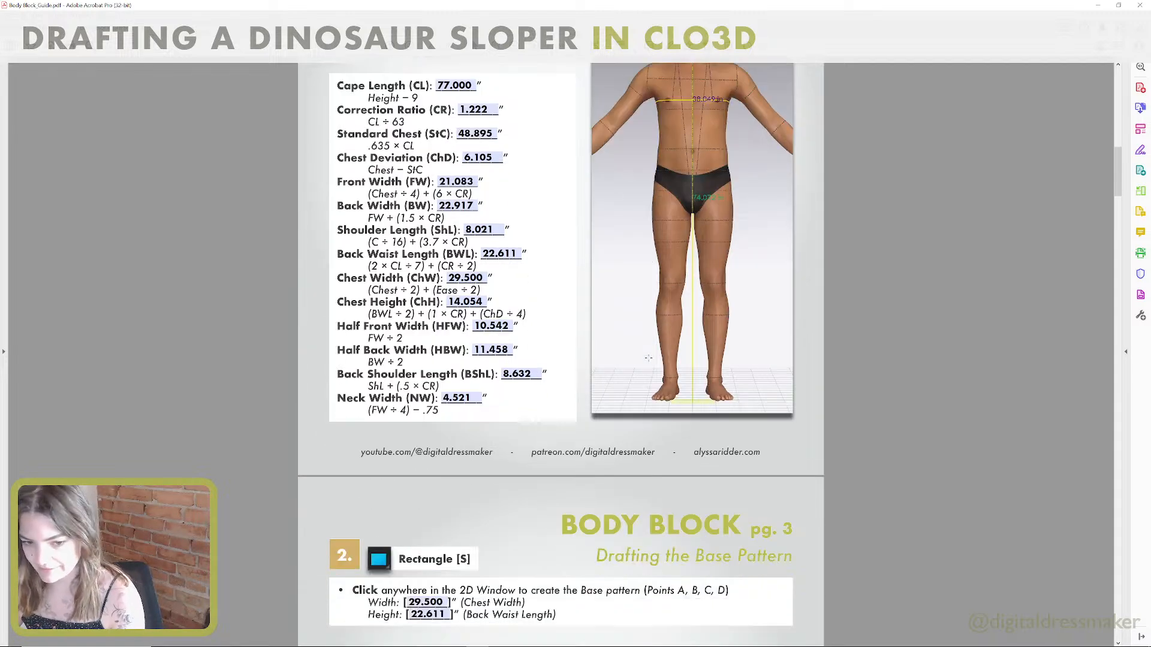
pyautogui.scroll(-1, 649, 358)
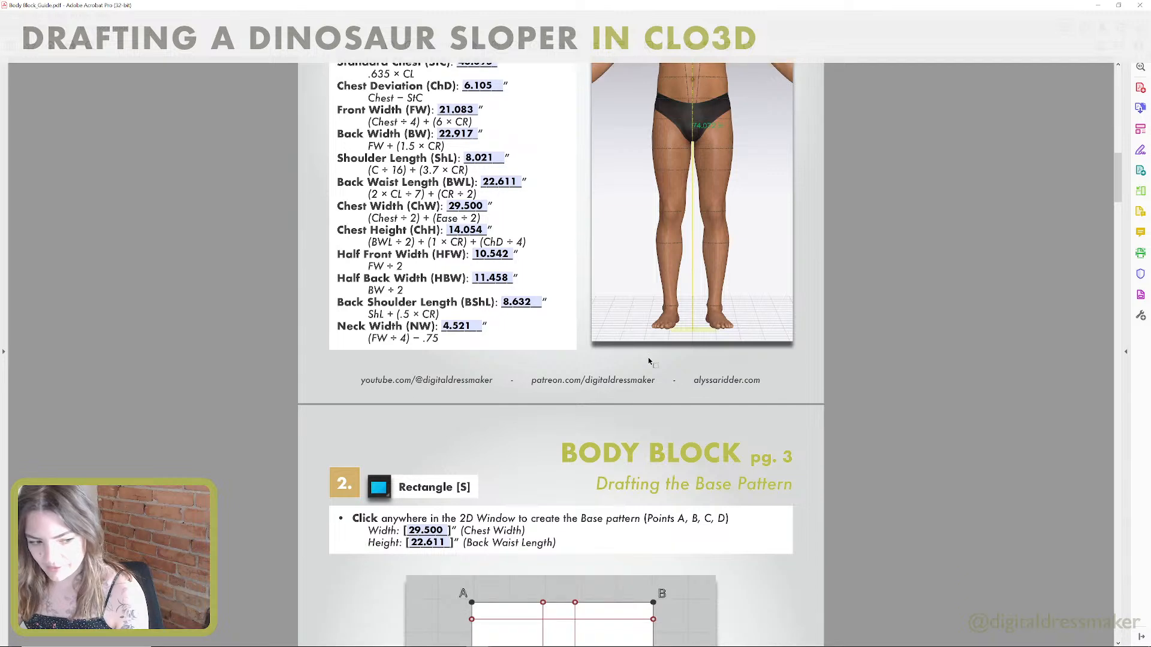
pyautogui.scroll(-2, 648, 359)
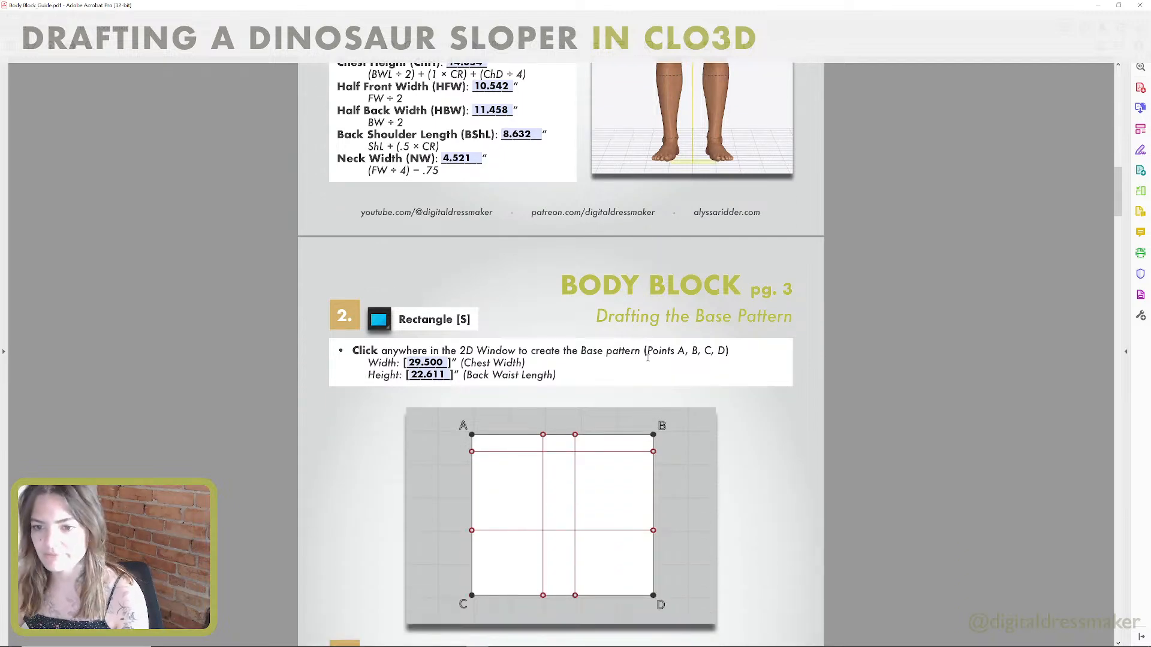
pyautogui.scroll(6, 648, 358)
pyautogui.scroll(2, 647, 358)
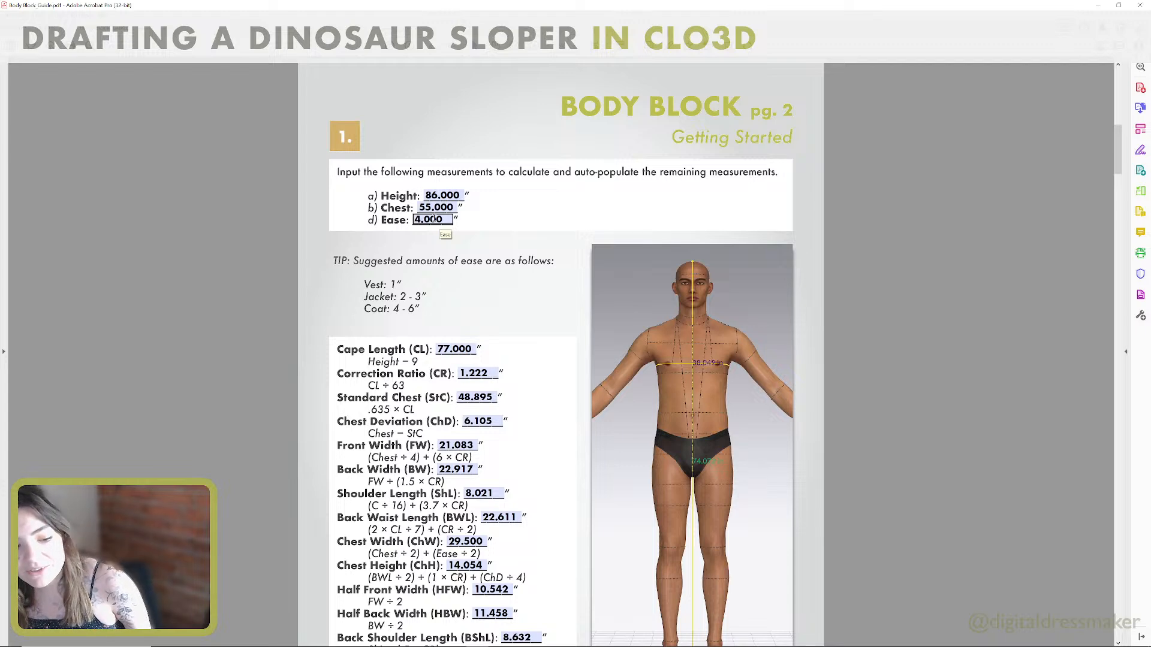
pyautogui.scroll(-10, 433, 220)
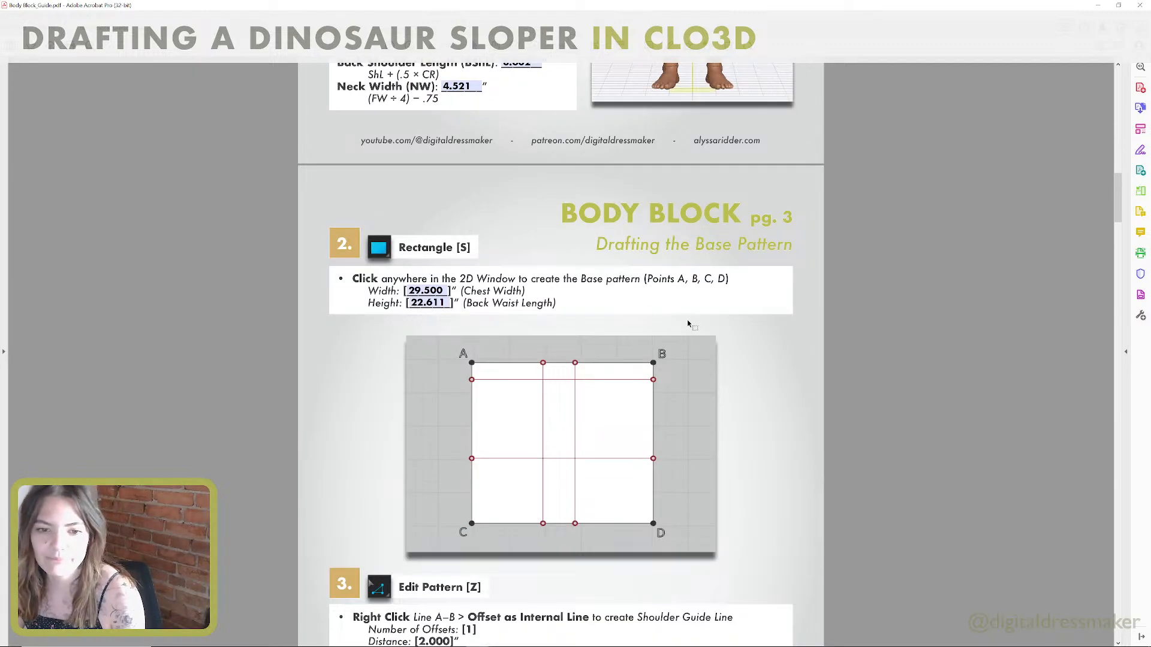
pyautogui.scroll(-2, 629, 346)
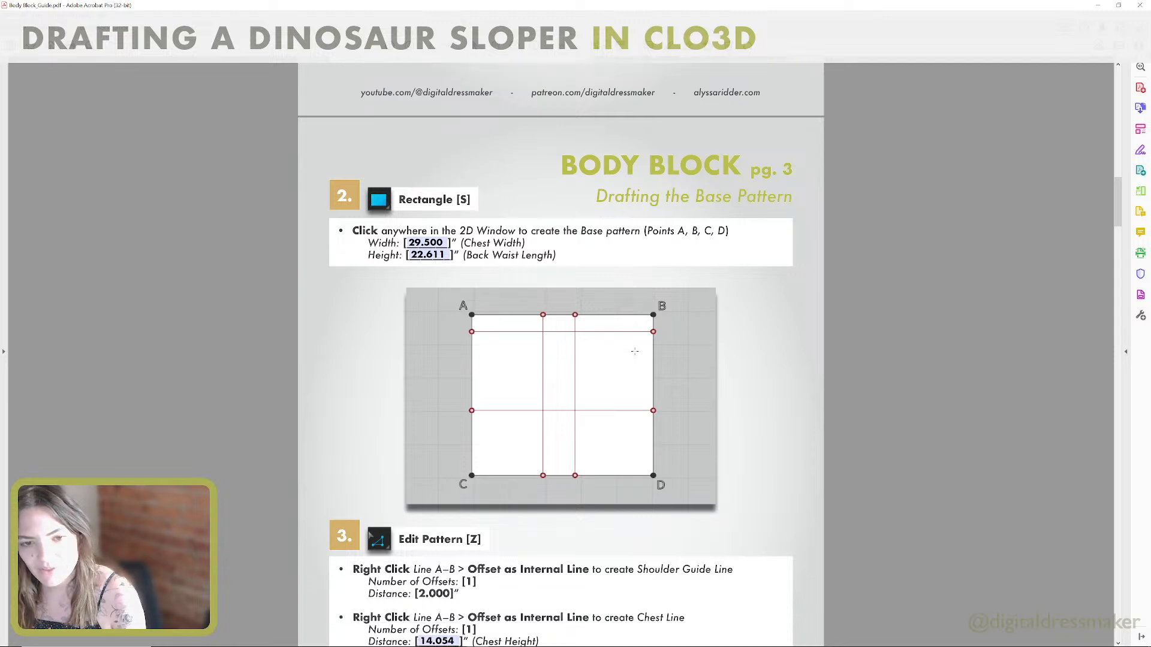
pyautogui.scroll(-3, 635, 351)
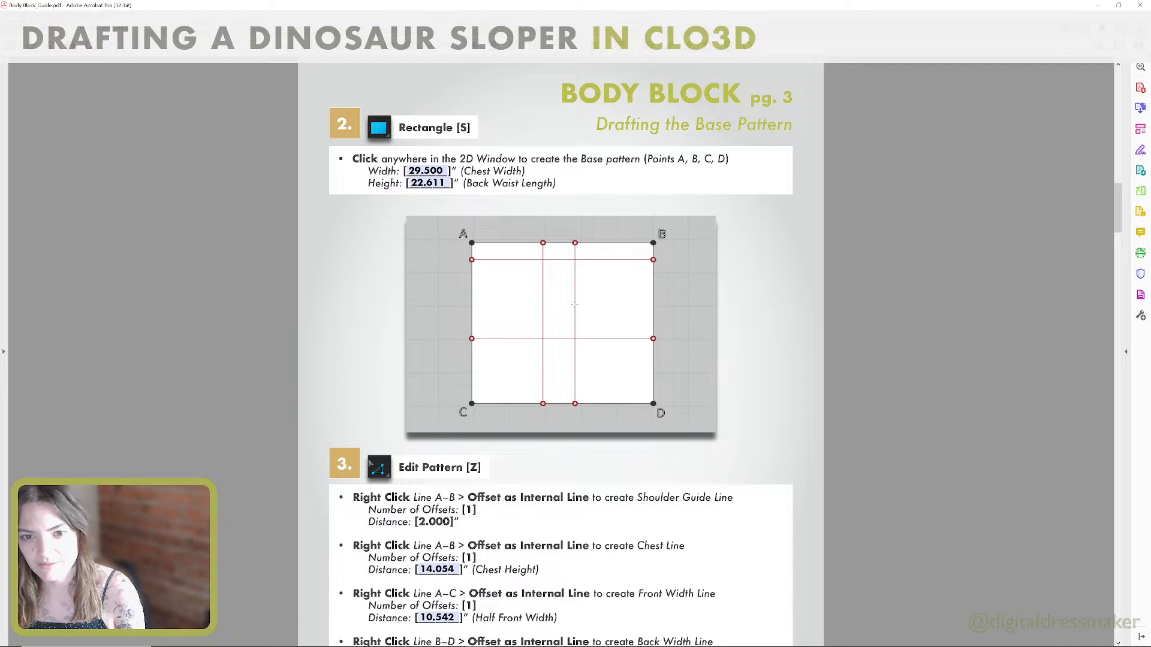
pyautogui.hotkey('alt', 'Tab')
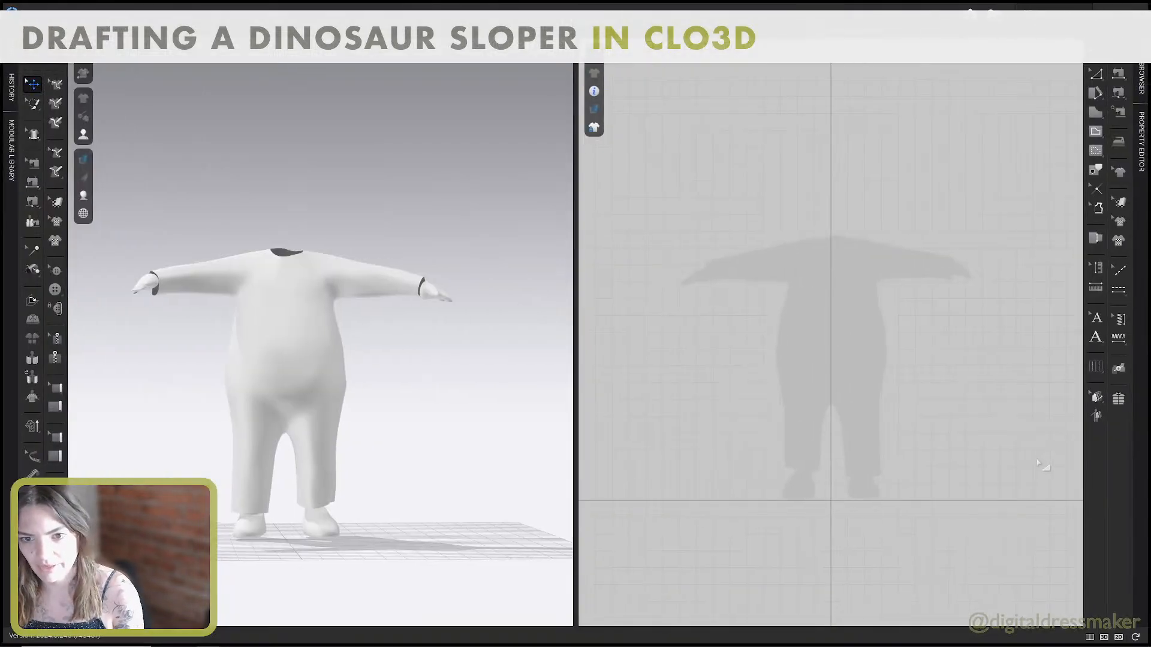
pyautogui.press('s')
pyautogui.click(747, 293)
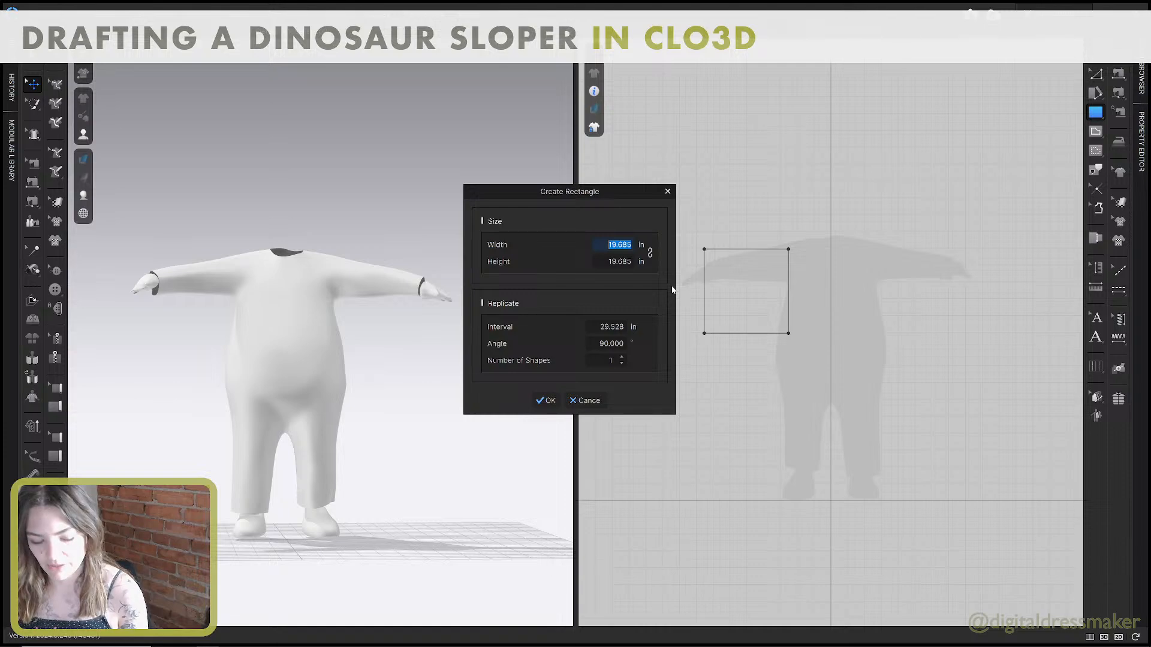
pyautogui.click(592, 400)
# Check the rectangle size in the guide, return to CLO3D and create a 2D rectangle pattern 29.5 in wide and 22.625 in high.
pyautogui.hotkey('alt', 'Tab')
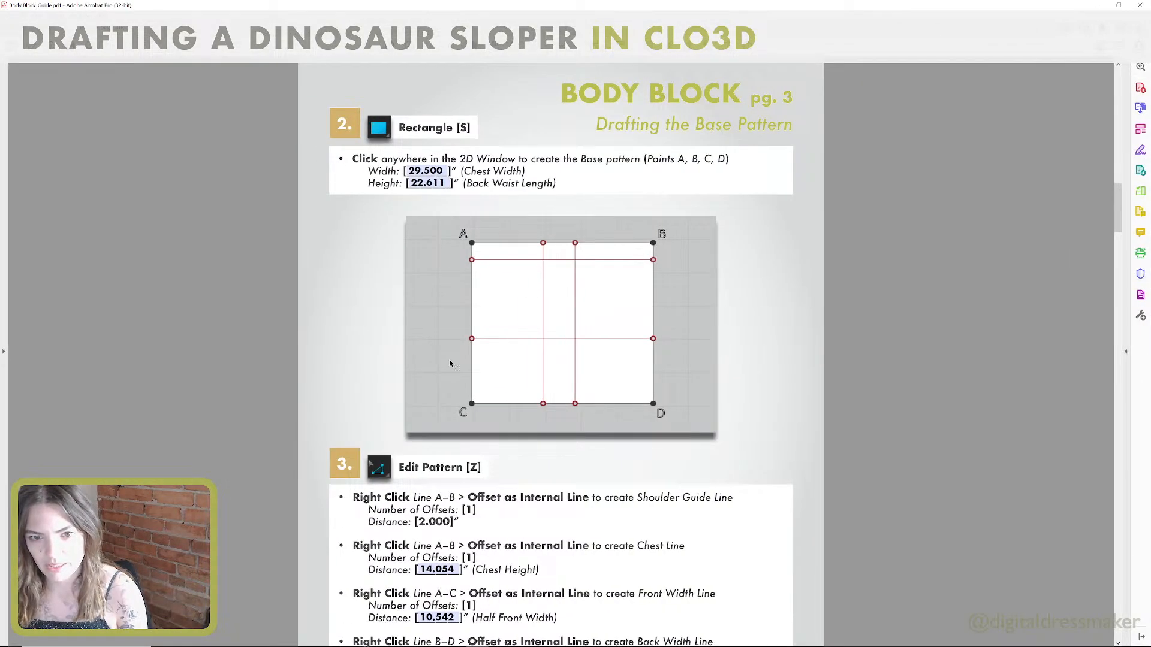
pyautogui.press('ctrl+super+Right')
pyautogui.press('ctrl+super+Left')
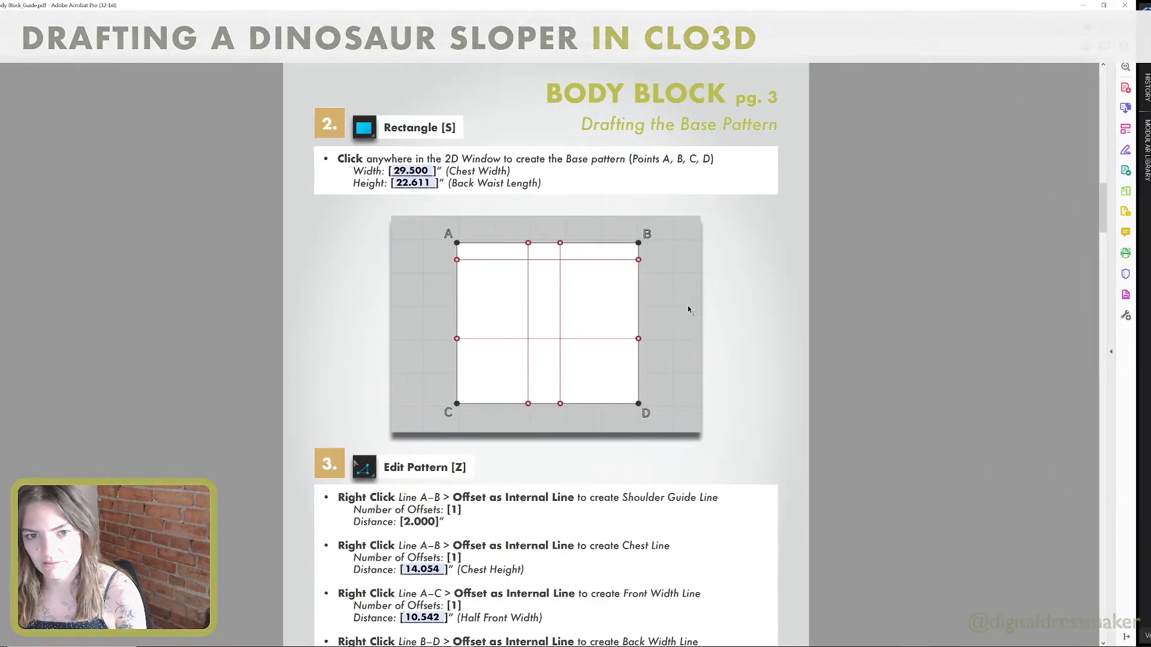
pyautogui.press('ctrl+super+Right')
pyautogui.click(766, 291)
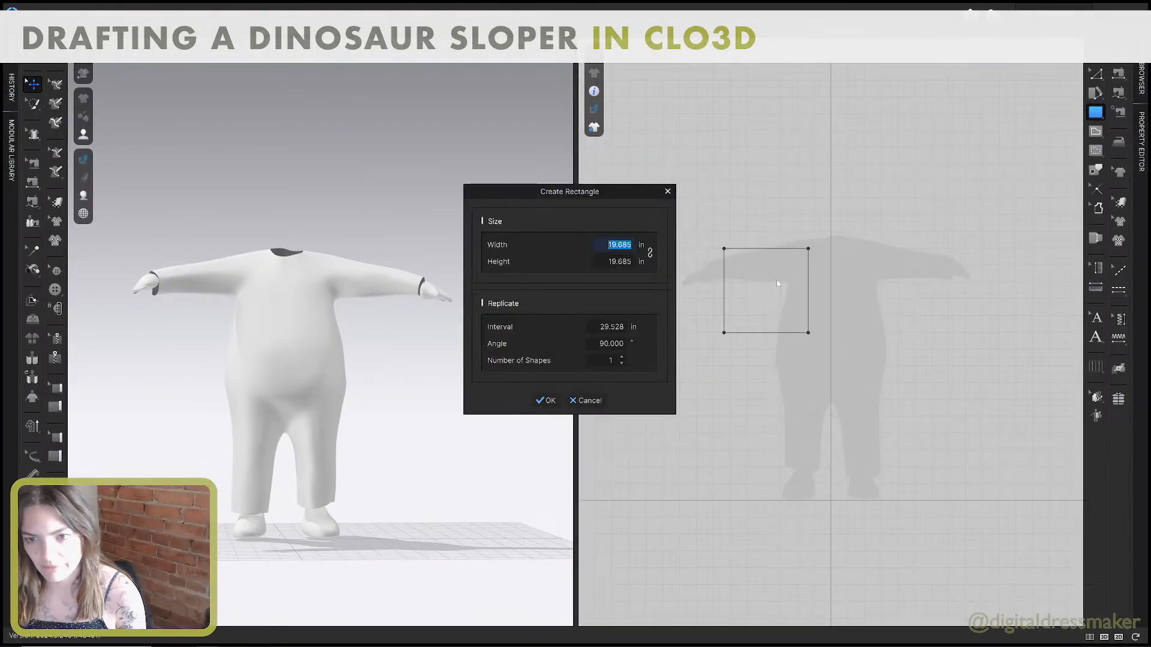
pyautogui.write('29')
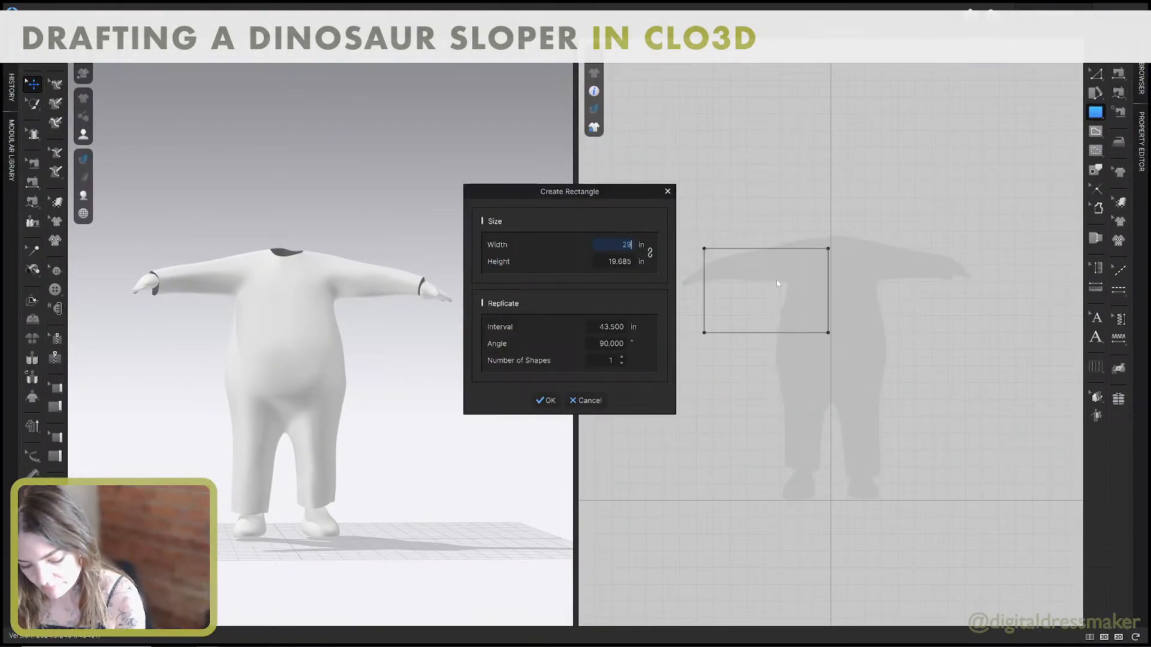
pyautogui.write('.5')
pyautogui.press('Tab')
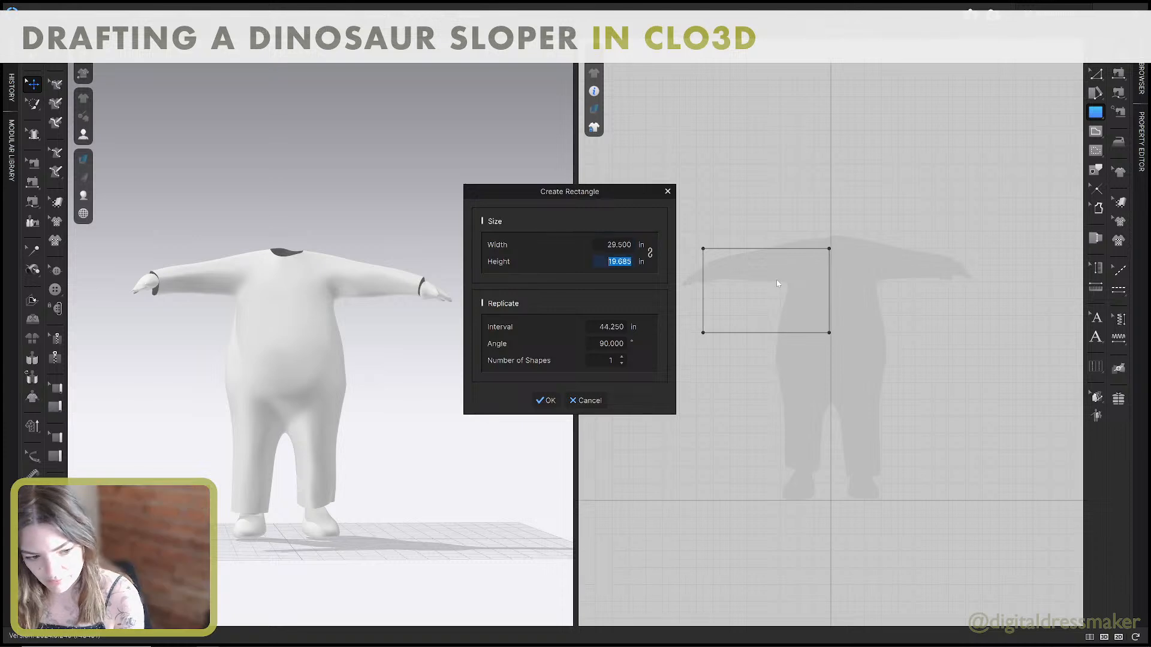
pyautogui.write('22.625')
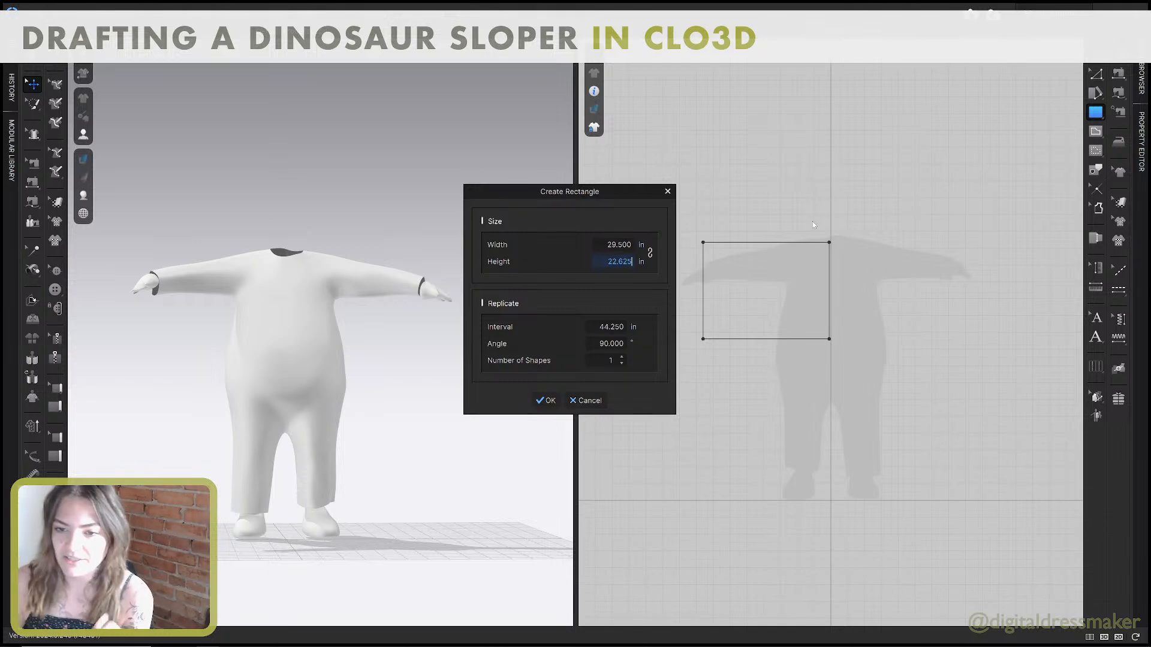
pyautogui.click(537, 402)
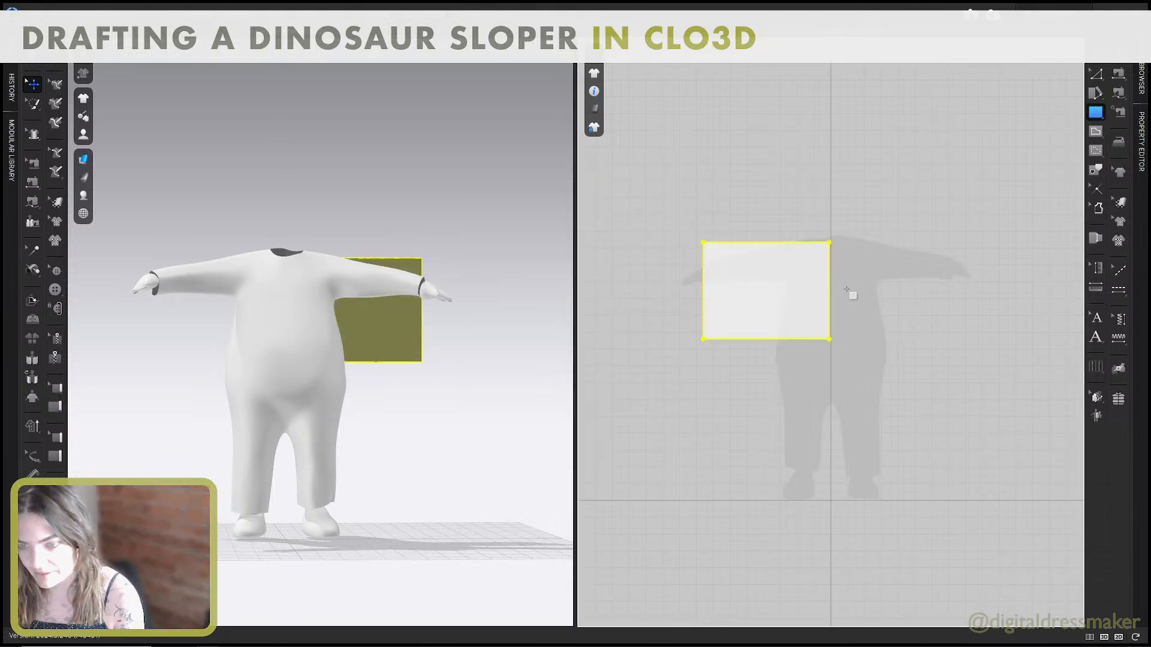
# Move the rectangle pattern slightly down over the avatar silhouette, with its inner edge aligned to the vertical centre line.
pyautogui.scroll(-2, 847, 290)
pyautogui.press('a')
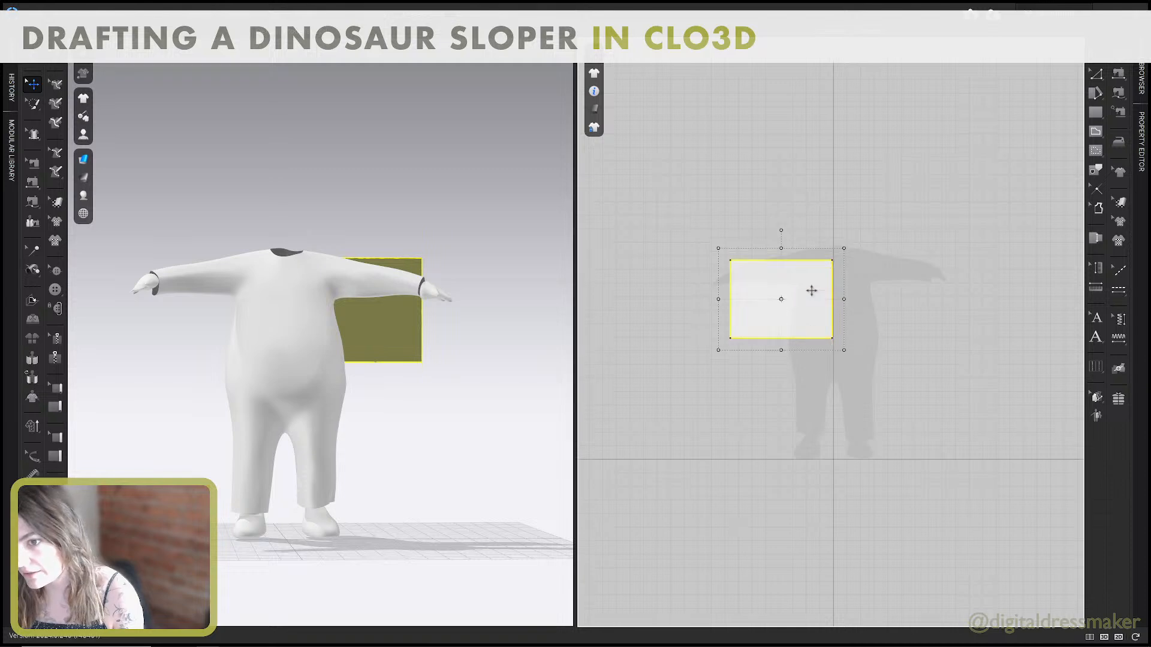
pyautogui.click(876, 303)
pyautogui.scroll(3, 869, 300)
pyautogui.moveTo(869, 301); pyautogui.dragTo(885, 295, button='middle')
pyautogui.scroll(-1, 880, 294)
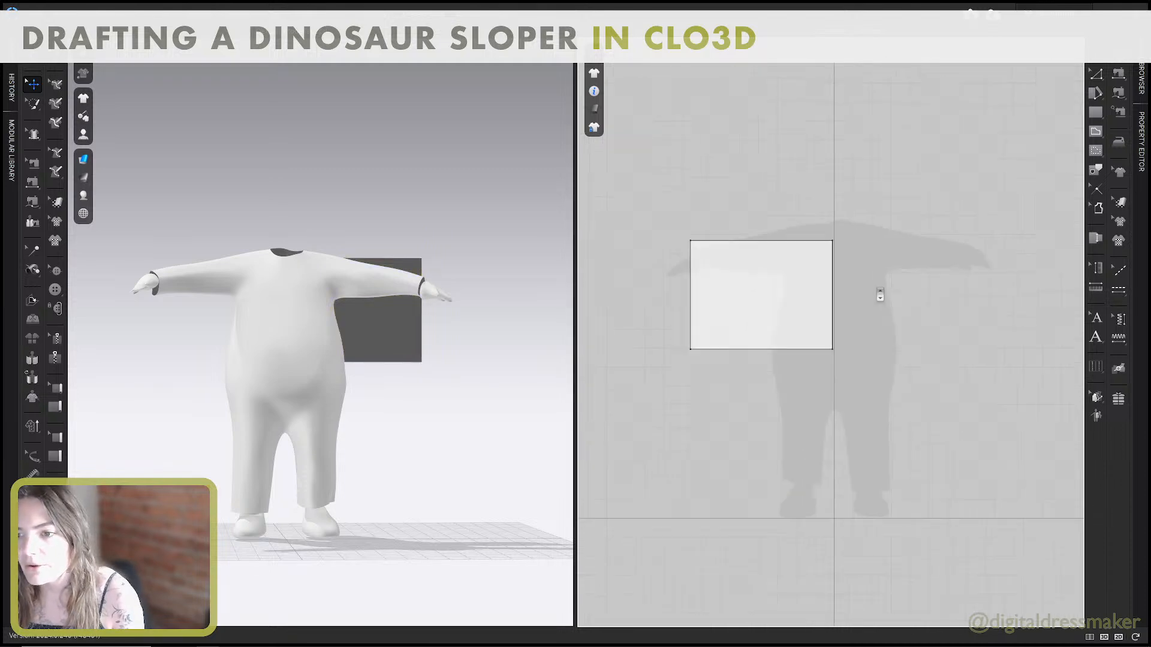
pyautogui.click(804, 273)
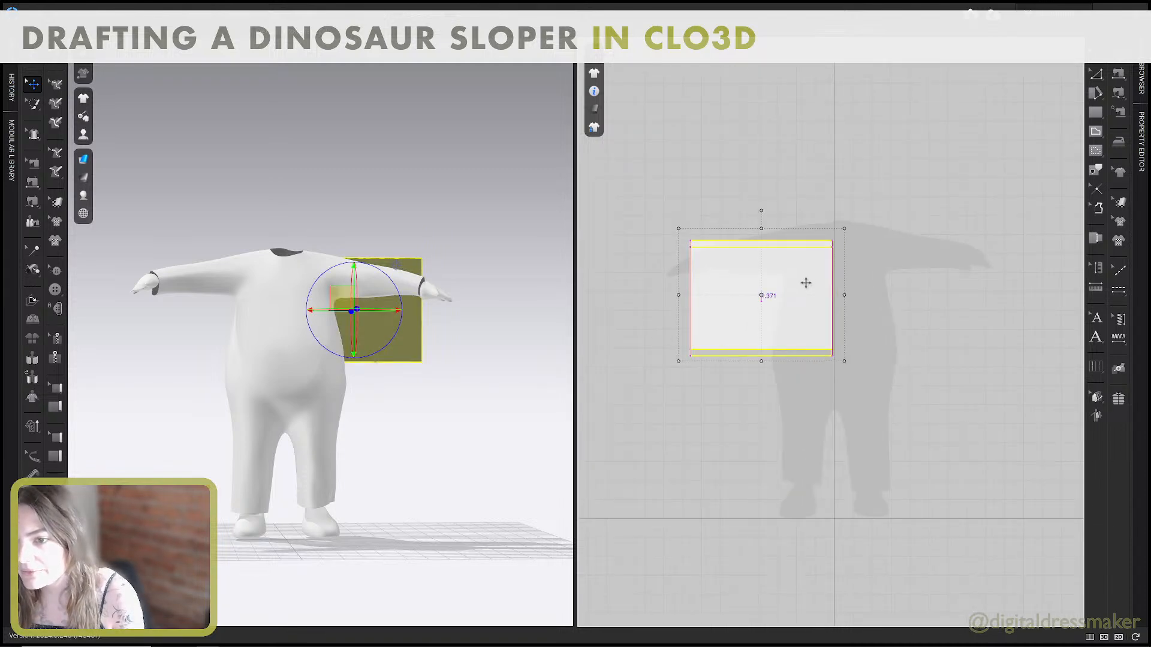
pyautogui.moveTo(806, 283); pyautogui.dragTo(808, 283)
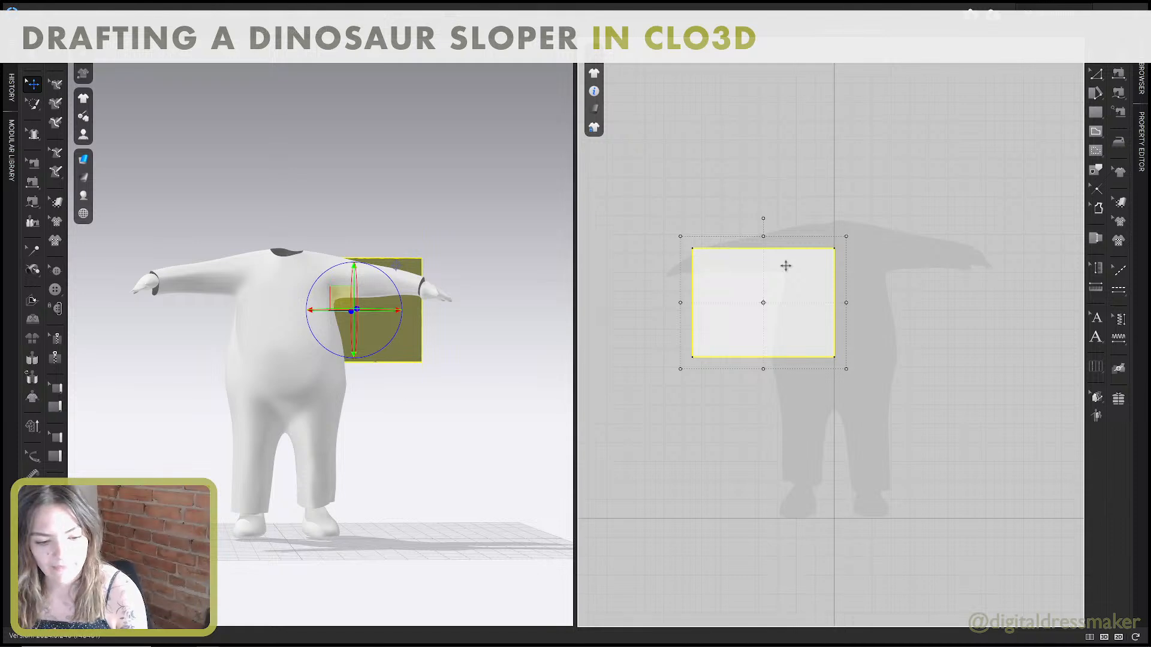
# Switch back to the Body Block guide PDF and view the internal line offset instructions in step 3 on page 3.
pyautogui.press('ctrl+super+Left')
pyautogui.scroll(-5, 784, 267)
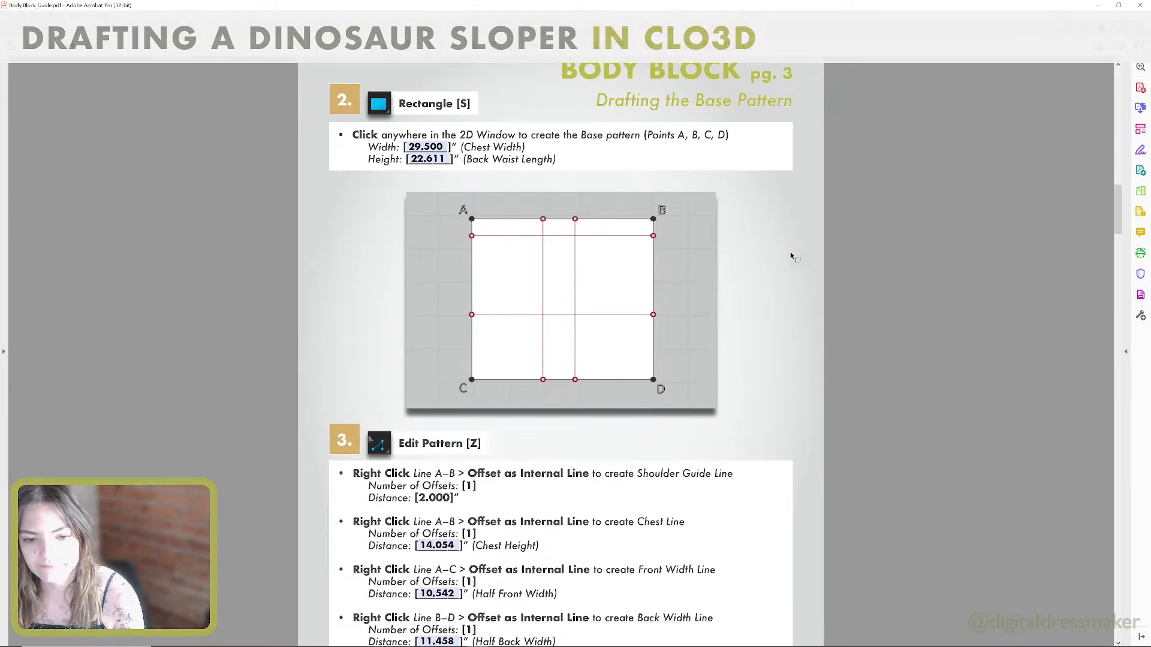
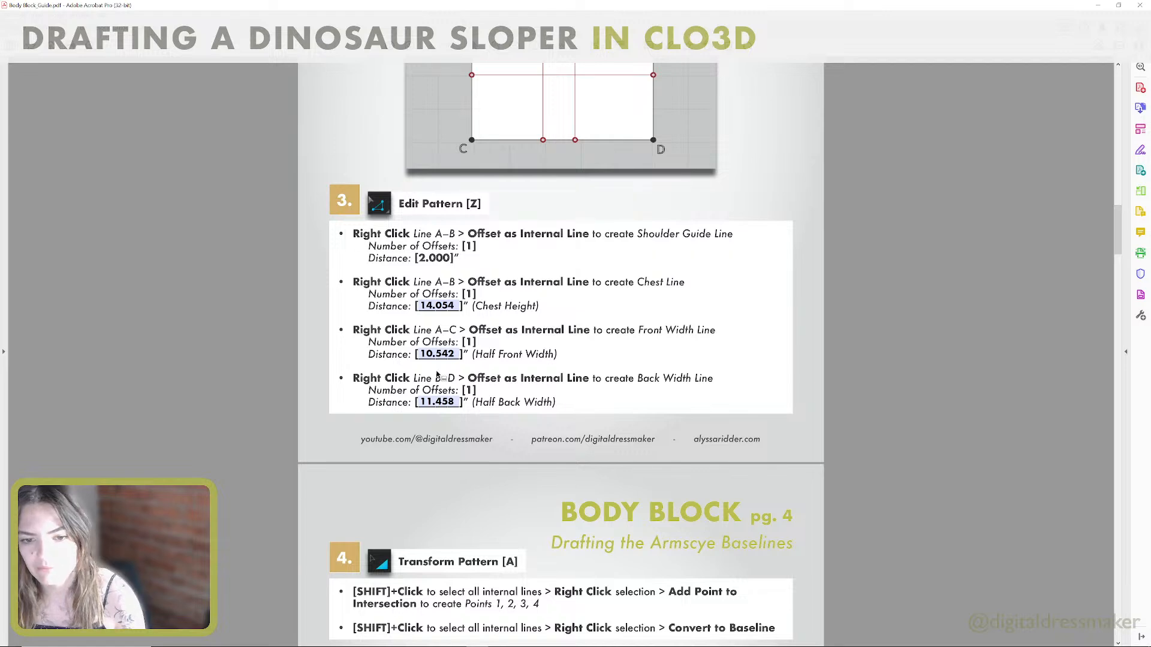
# Return to CLO3D and offset the rectangle's edge on the vertical centre line as one internal line at 11.5 in.
pyautogui.hotkey('alt', 'Tab')
pyautogui.click(834, 309)
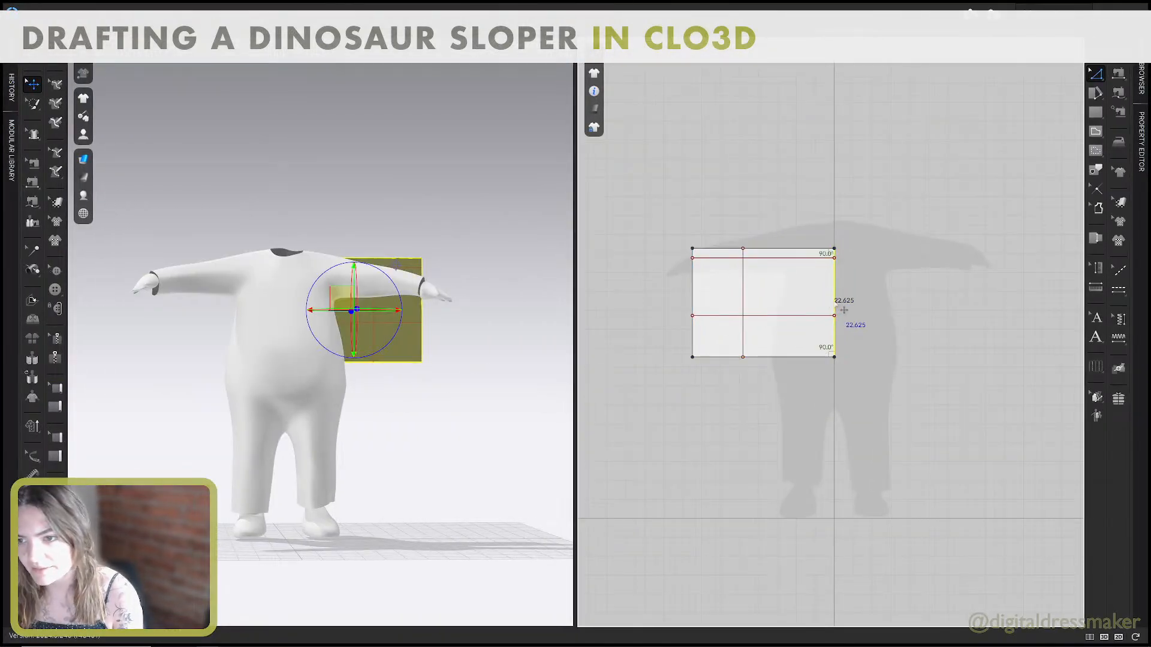
pyautogui.rightClick(835, 302)
pyautogui.click(890, 429)
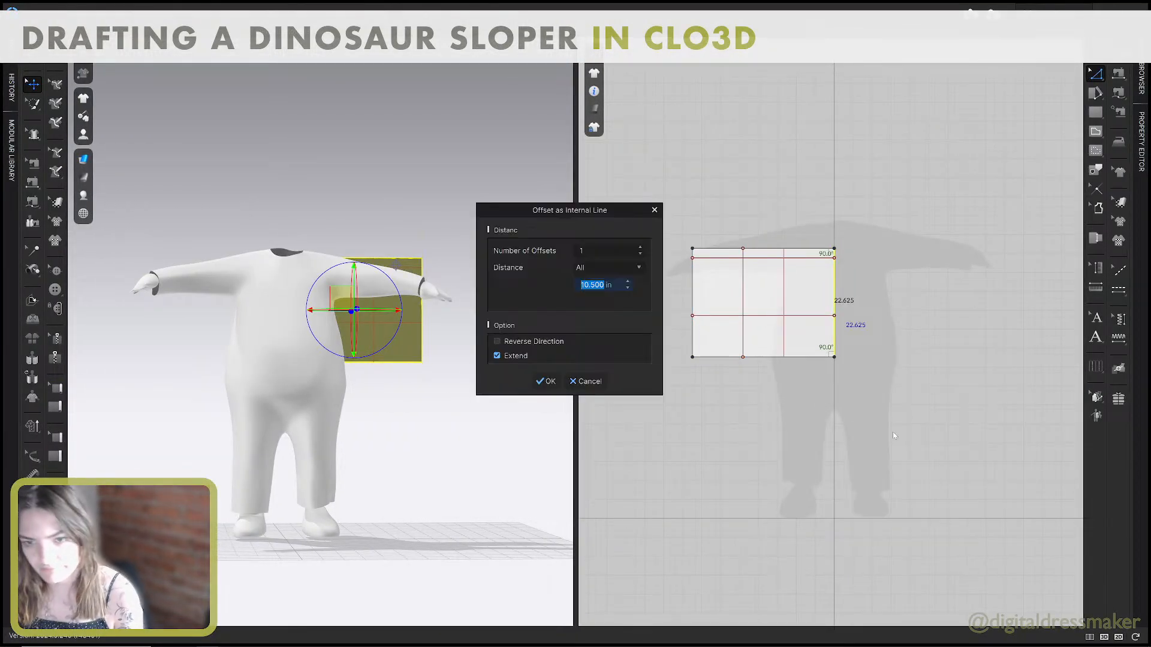
pyautogui.write('11.5')
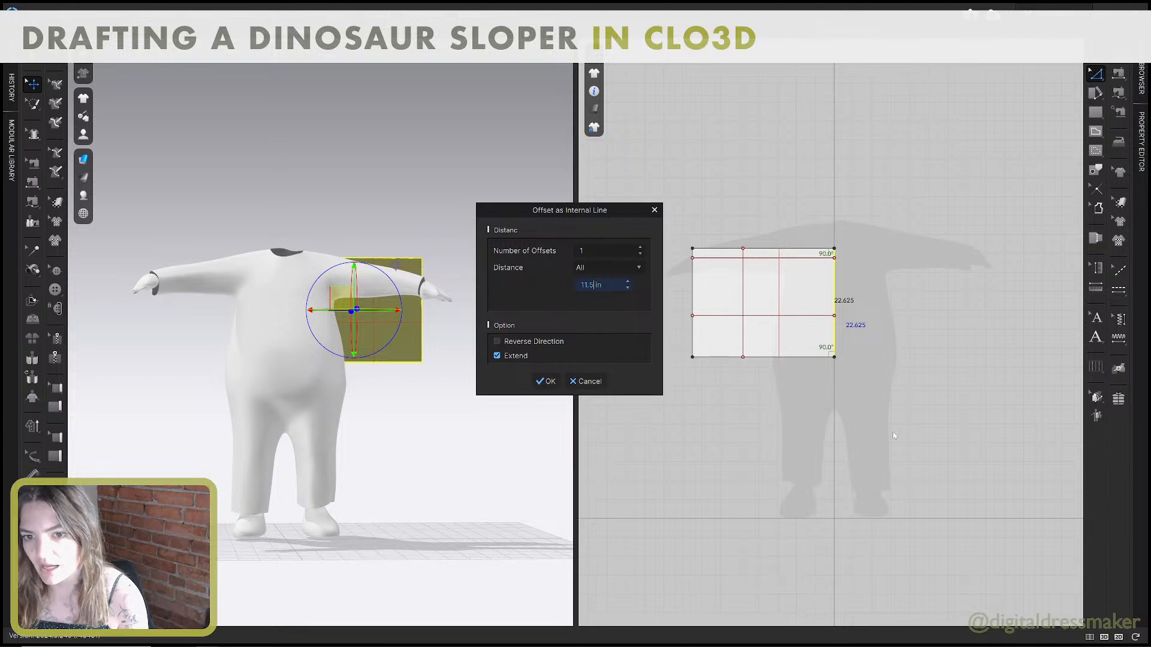
pyautogui.click(548, 382)
# Check step 4 on page 4 of the guide, then add points at the intersections of all four internal lines in CLO3D.
pyautogui.hotkey('alt', 'Tab')
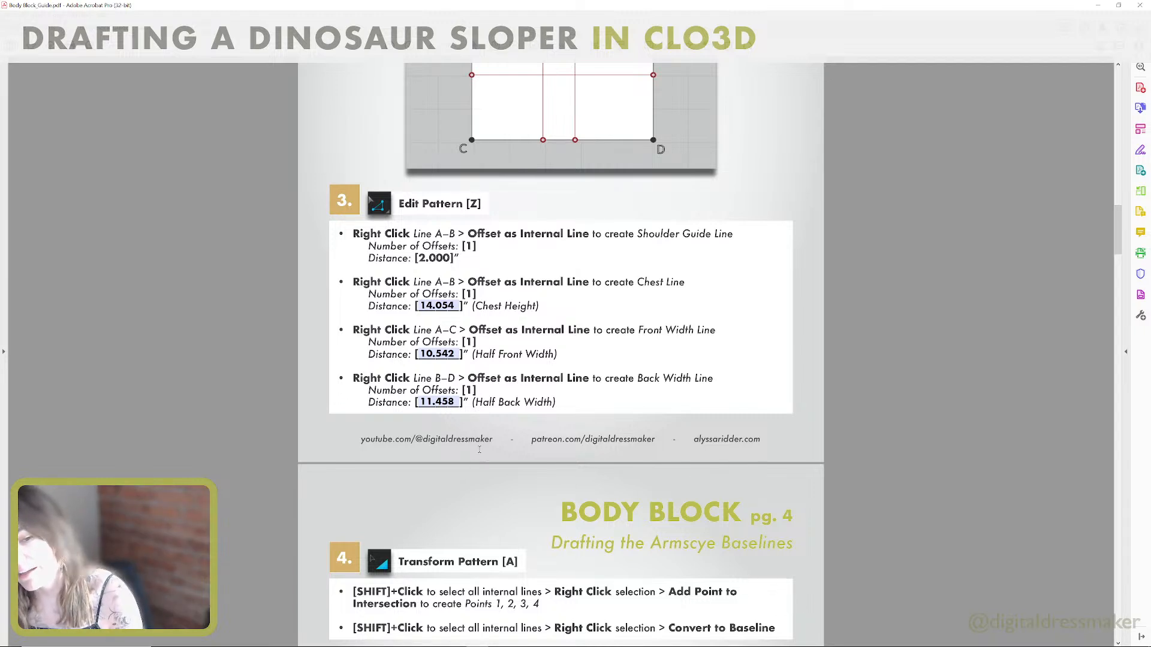
pyautogui.click(432, 401)
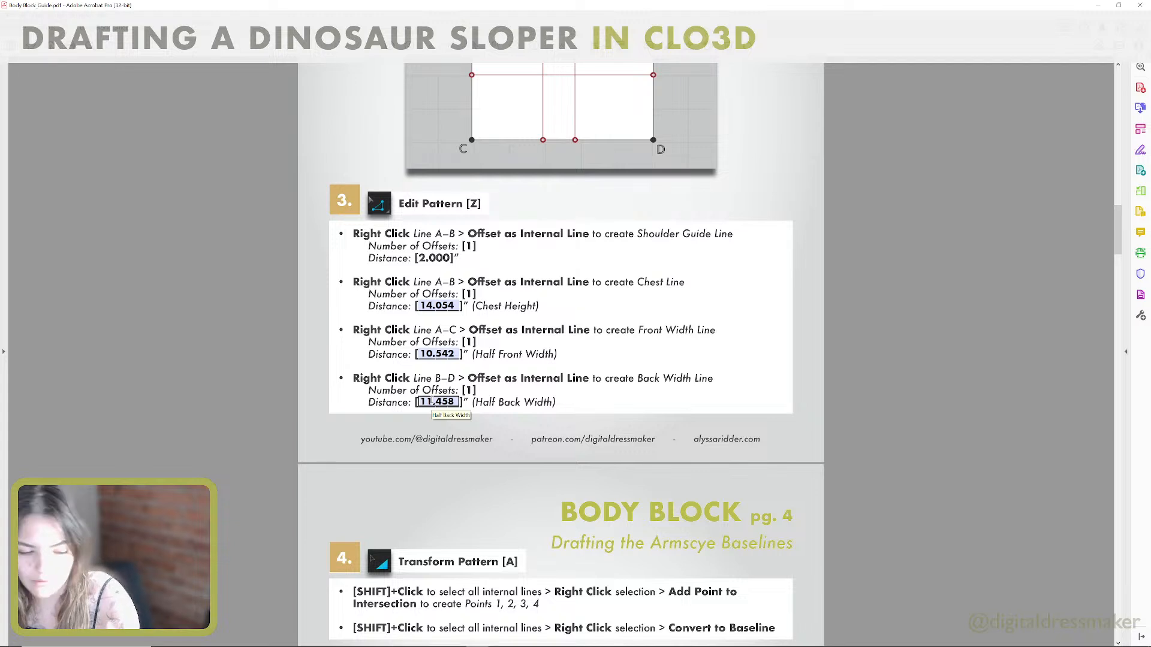
pyautogui.scroll(-1, 433, 401)
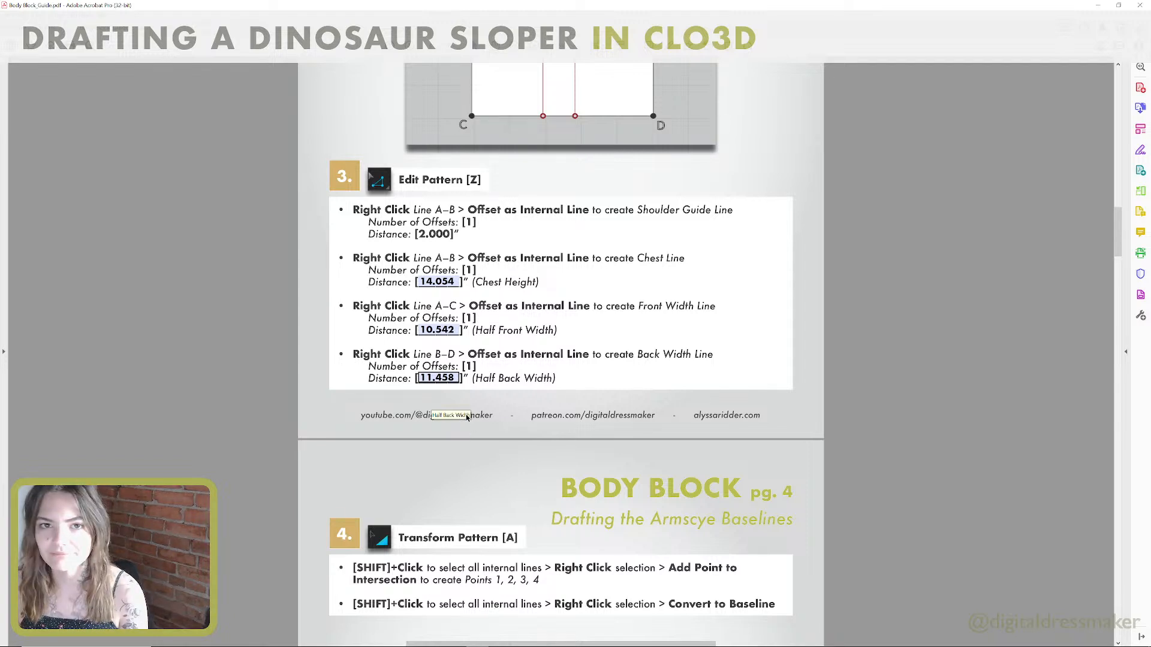
pyautogui.scroll(-5, 495, 483)
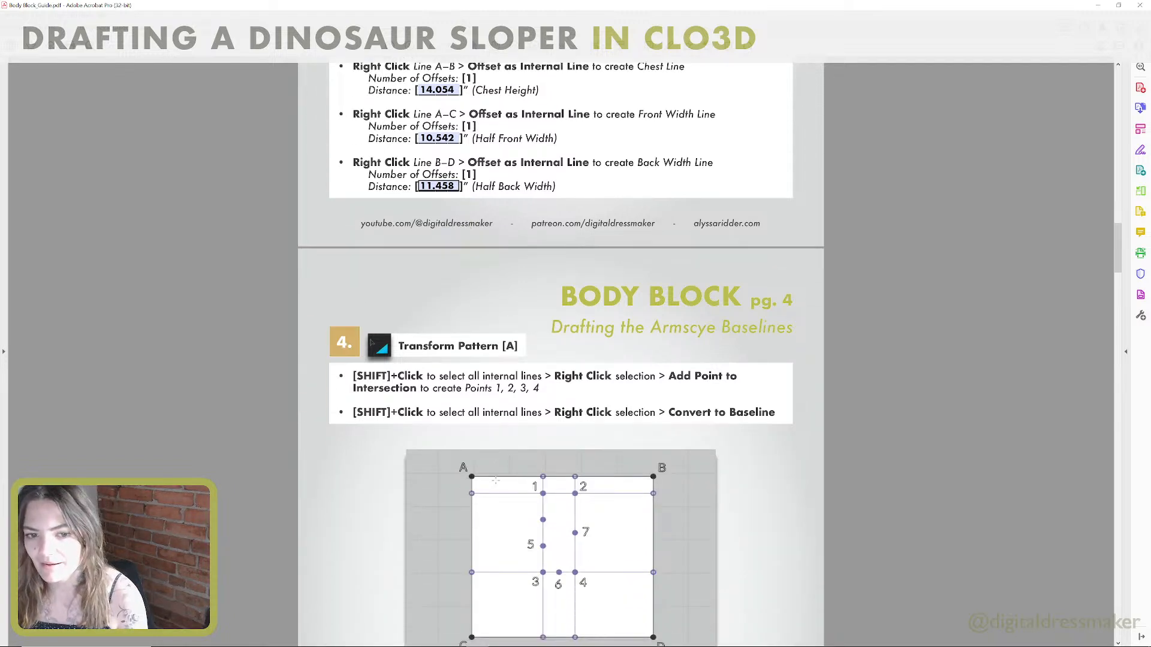
pyautogui.scroll(-3, 495, 480)
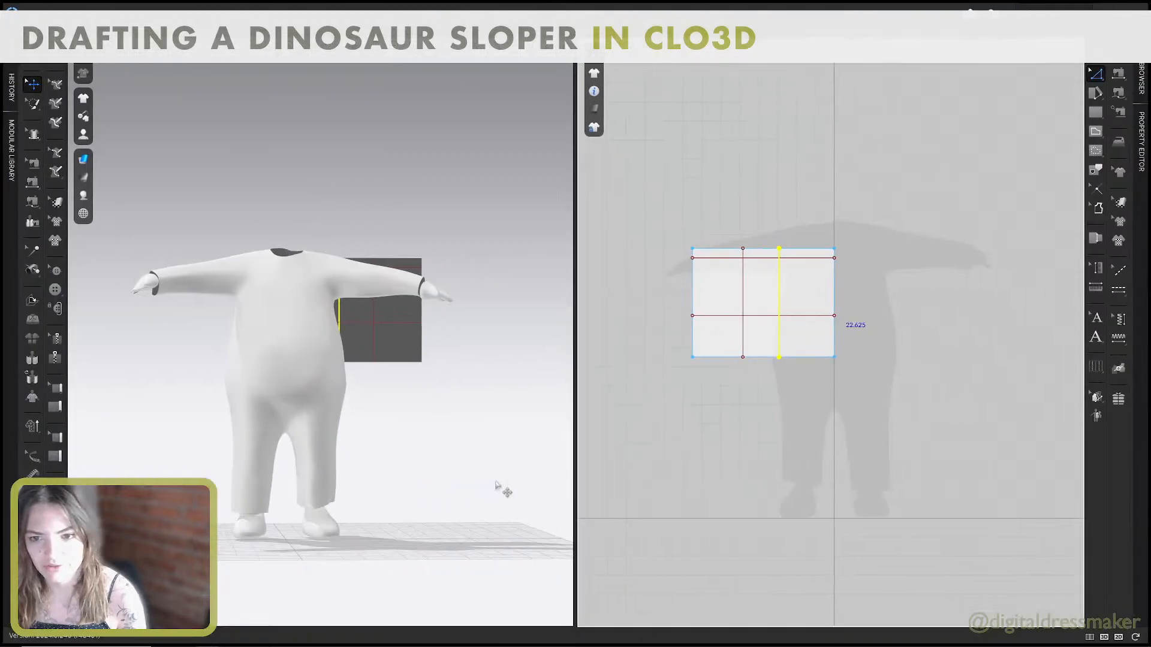
pyautogui.rightClick(743, 275)
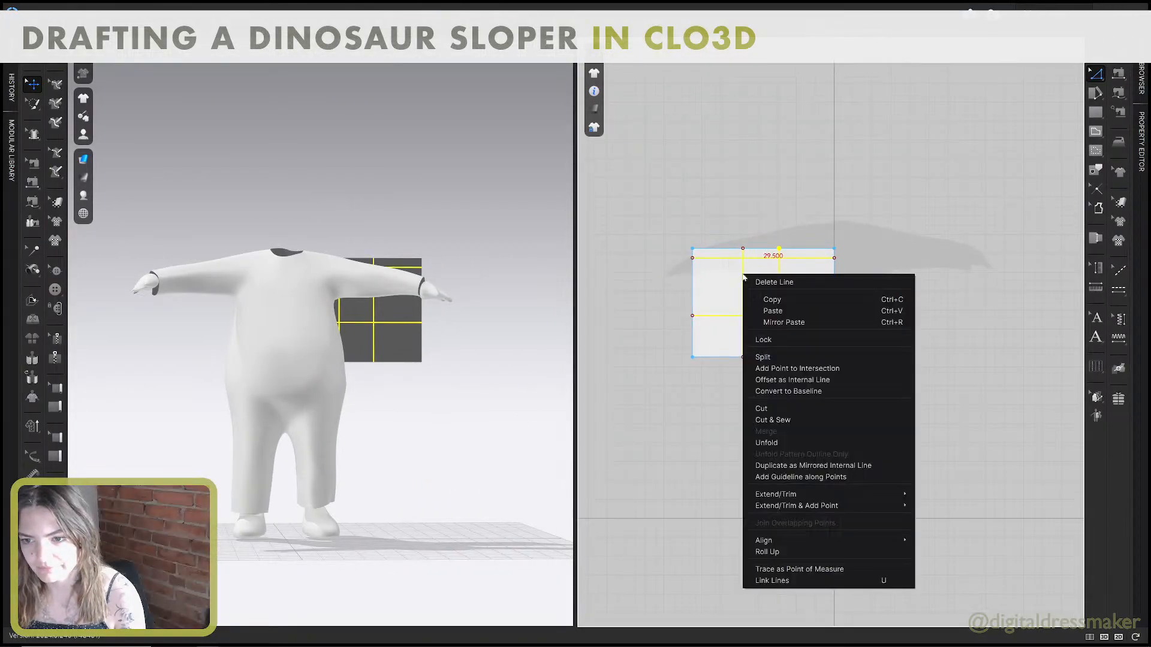
pyautogui.click(780, 371)
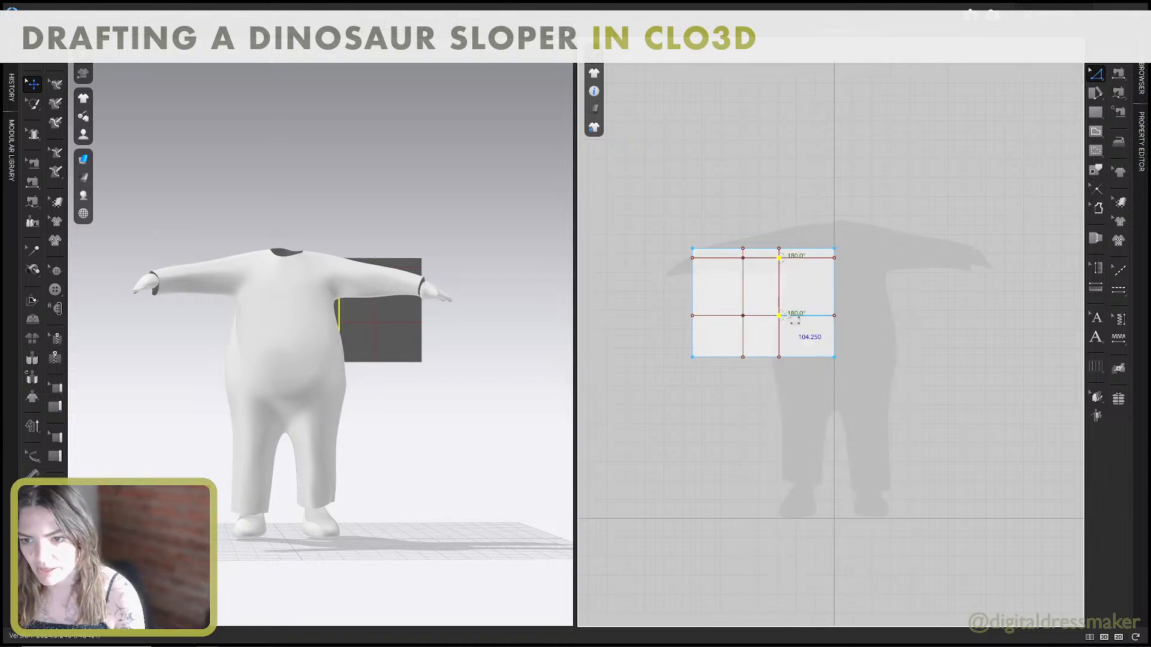
# Recheck step 4 in the guide, then select all four internal lines with Transform Pattern and convert them to baselines.
pyautogui.hotkey('alt', 'Tab')
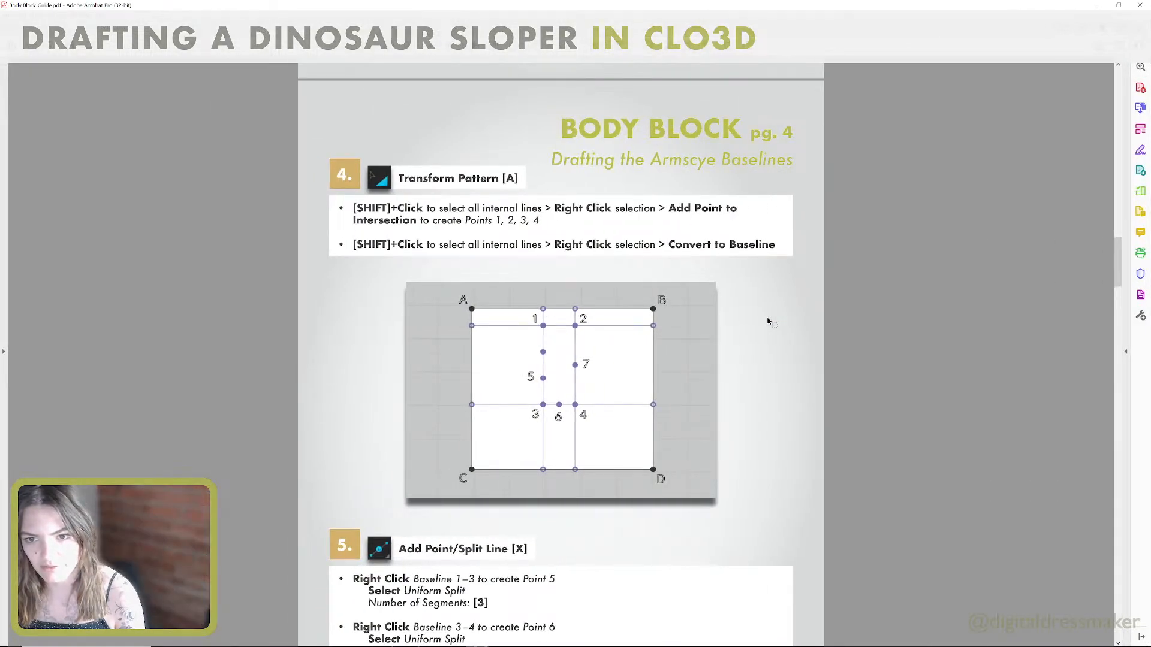
pyautogui.hotkey('alt', 'Tab')
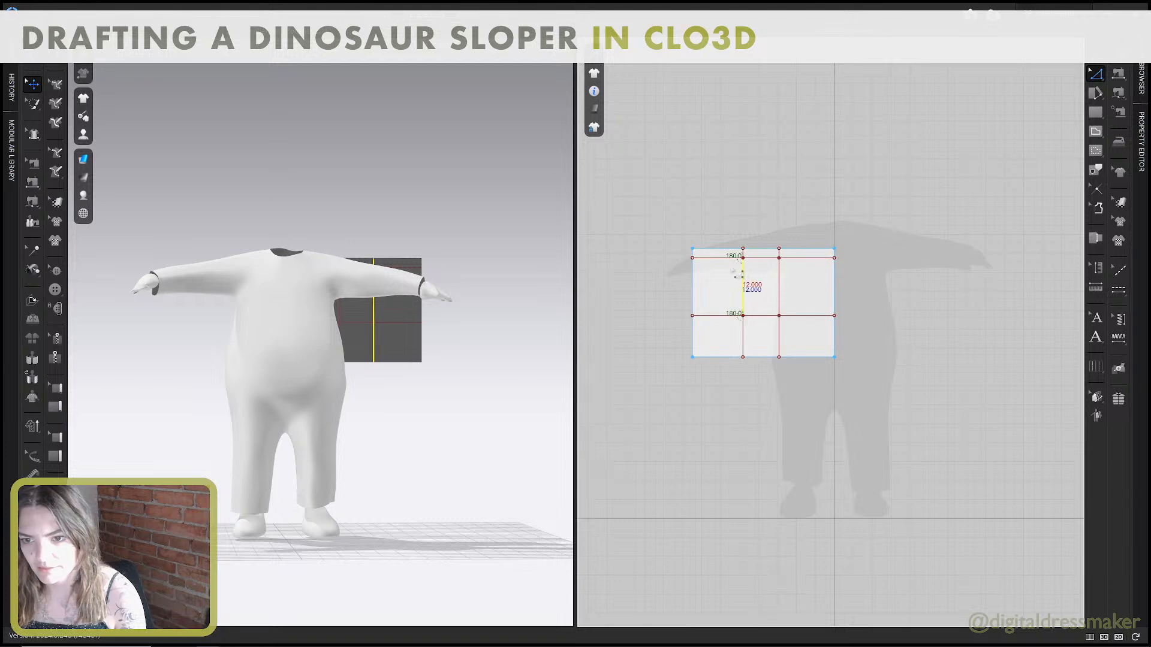
pyautogui.press('a')
pyautogui.click(746, 277)
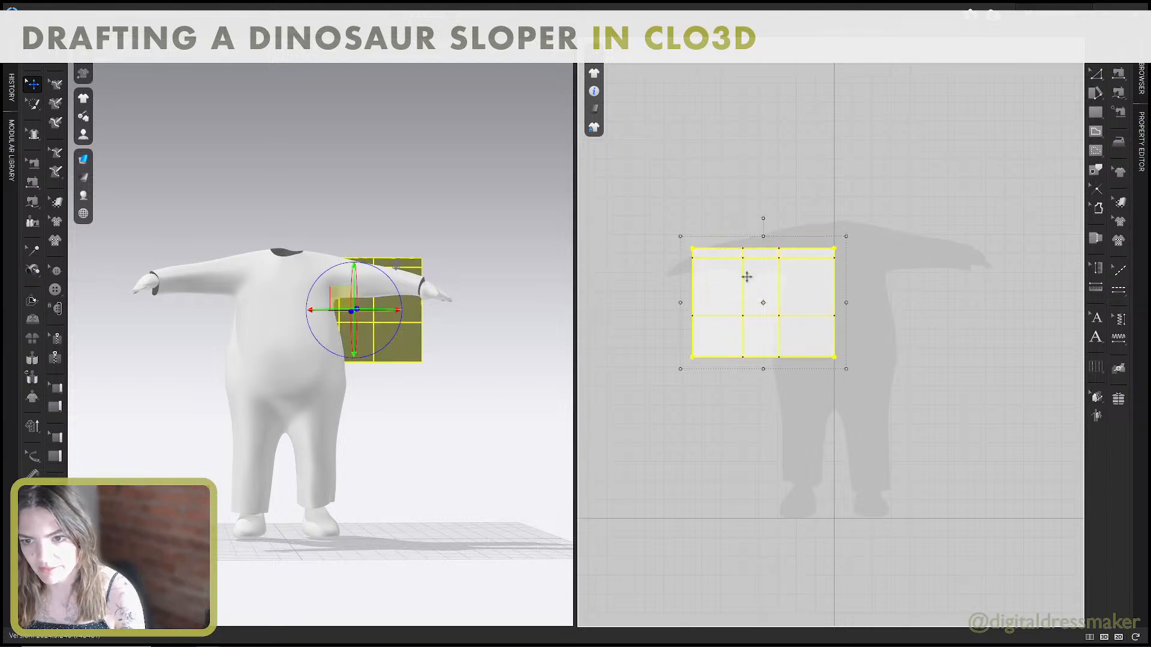
pyautogui.click(743, 280)
pyautogui.keyDown('shift'); pyautogui.click(722, 257); pyautogui.keyUp('shift')
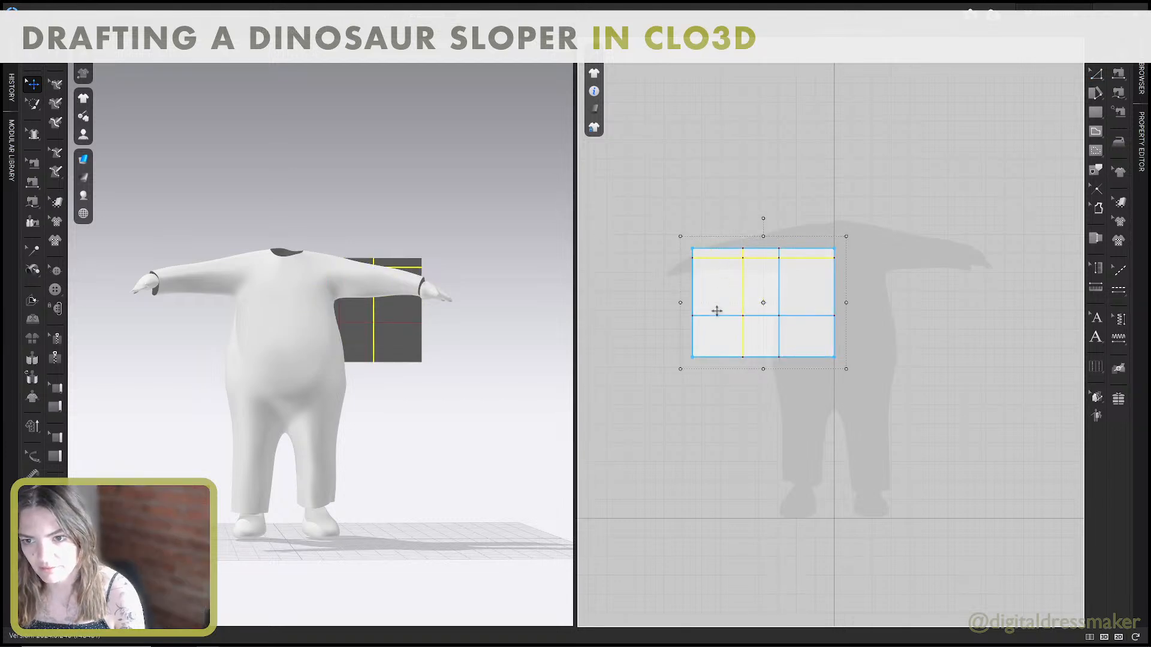
pyautogui.keyDown('shift'); pyautogui.click(727, 315); pyautogui.keyUp('shift')
pyautogui.keyDown('shift'); pyautogui.click(778, 303); pyautogui.keyUp('shift')
pyautogui.rightClick(778, 305)
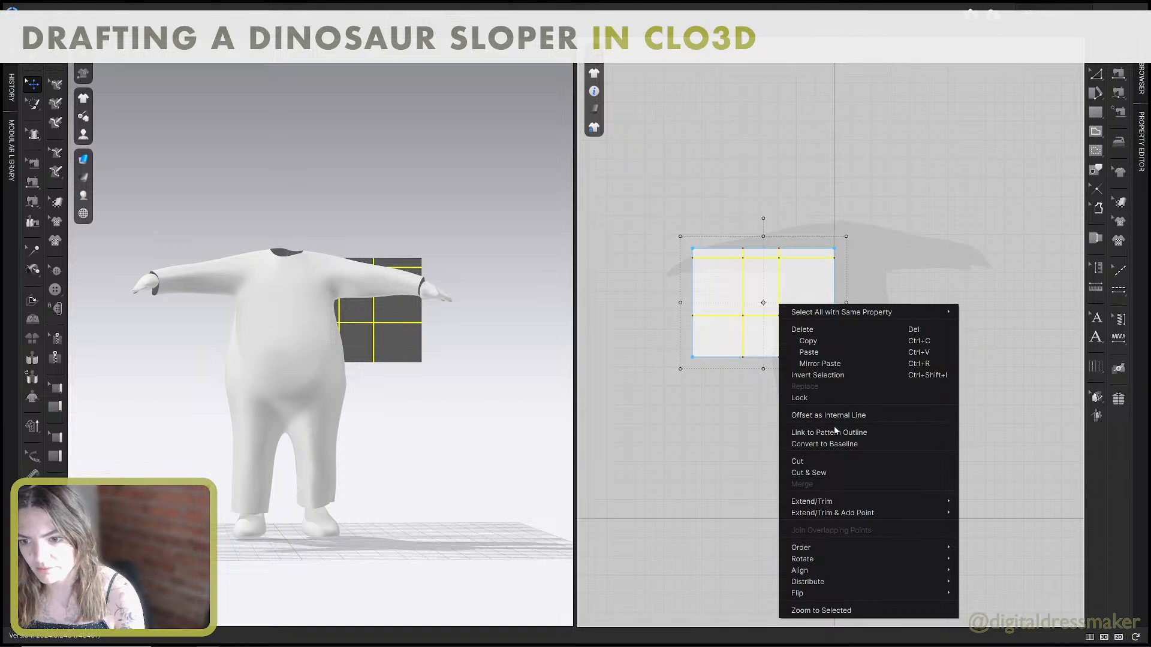
pyautogui.click(835, 444)
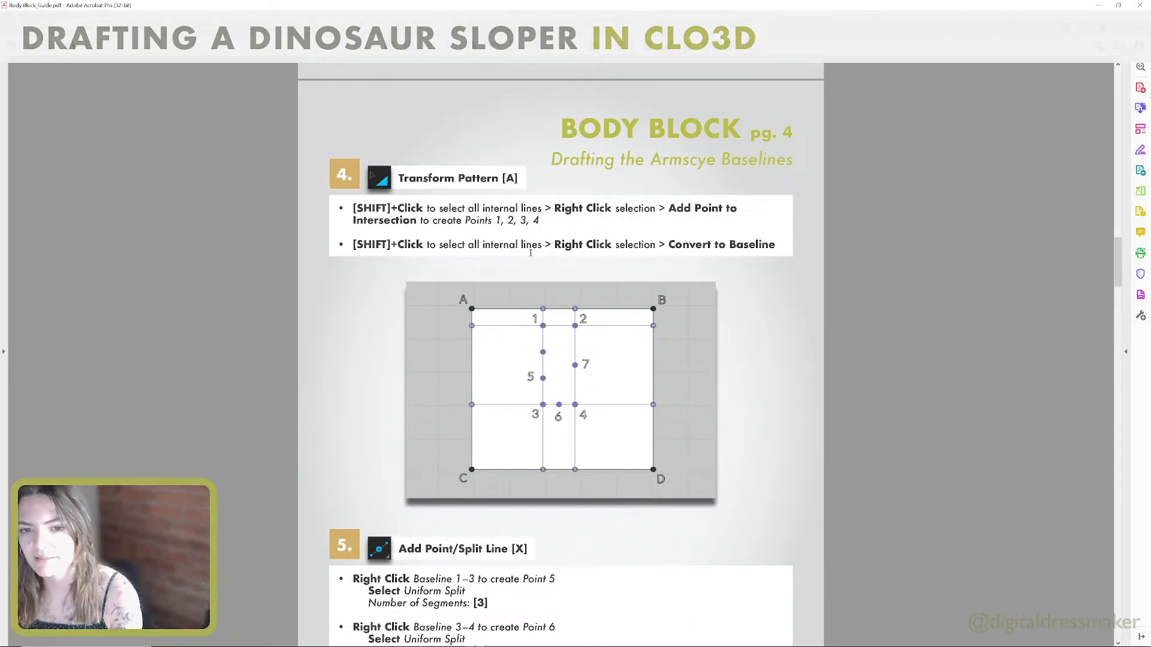
# Read step 5 in the guide, then uniformly split the front width baseline between the shoulder guide and chest lines into 3 segments.
pyautogui.scroll(-6, 504, 299)
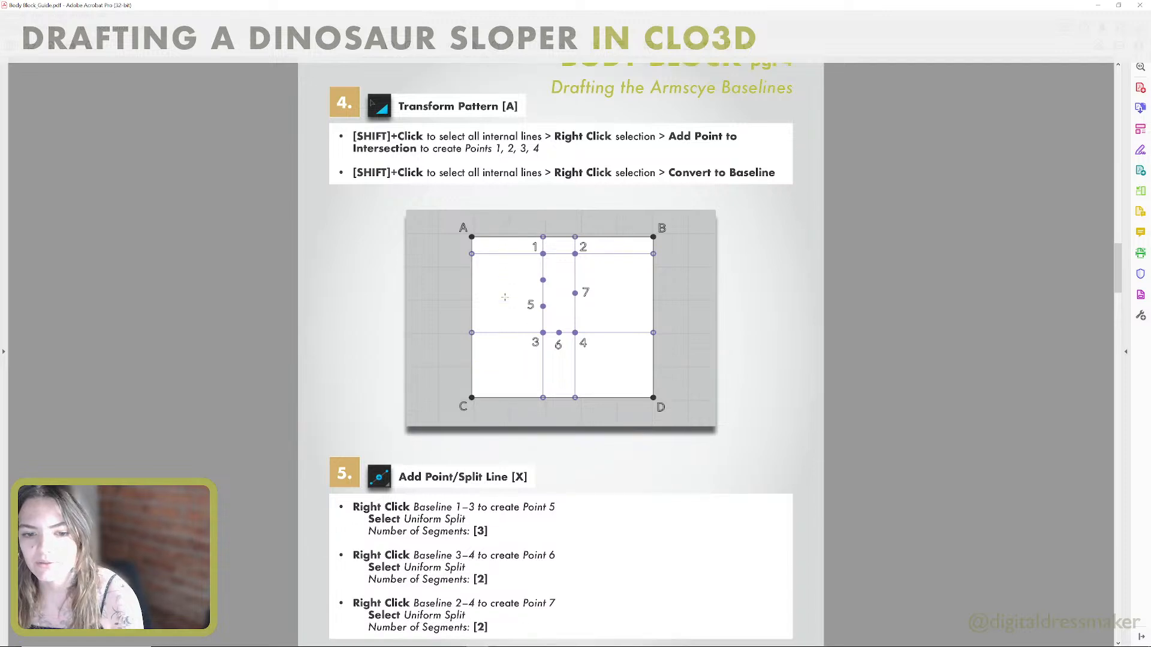
pyautogui.scroll(-3, 504, 297)
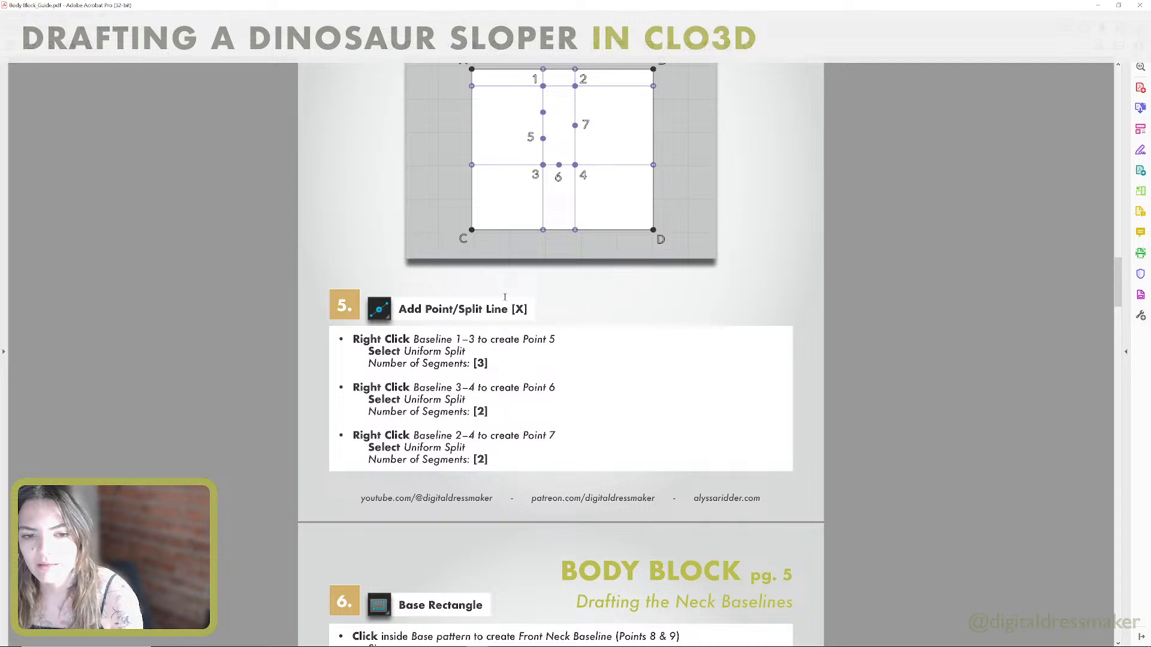
pyautogui.scroll(-1, 505, 296)
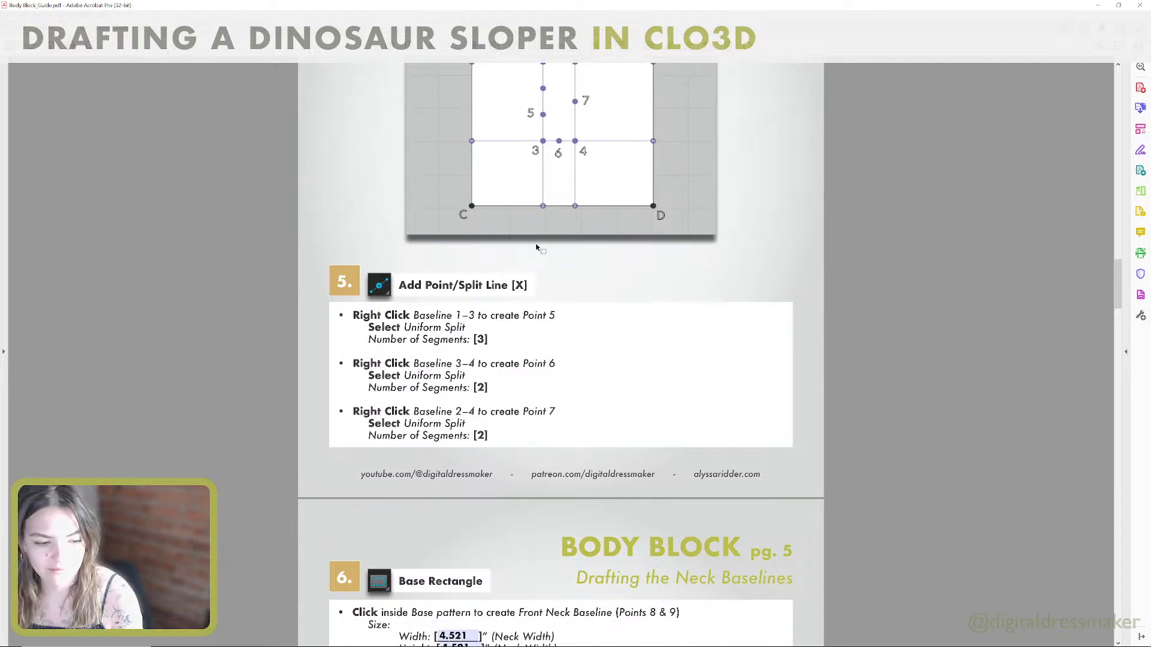
pyautogui.scroll(-2, 536, 247)
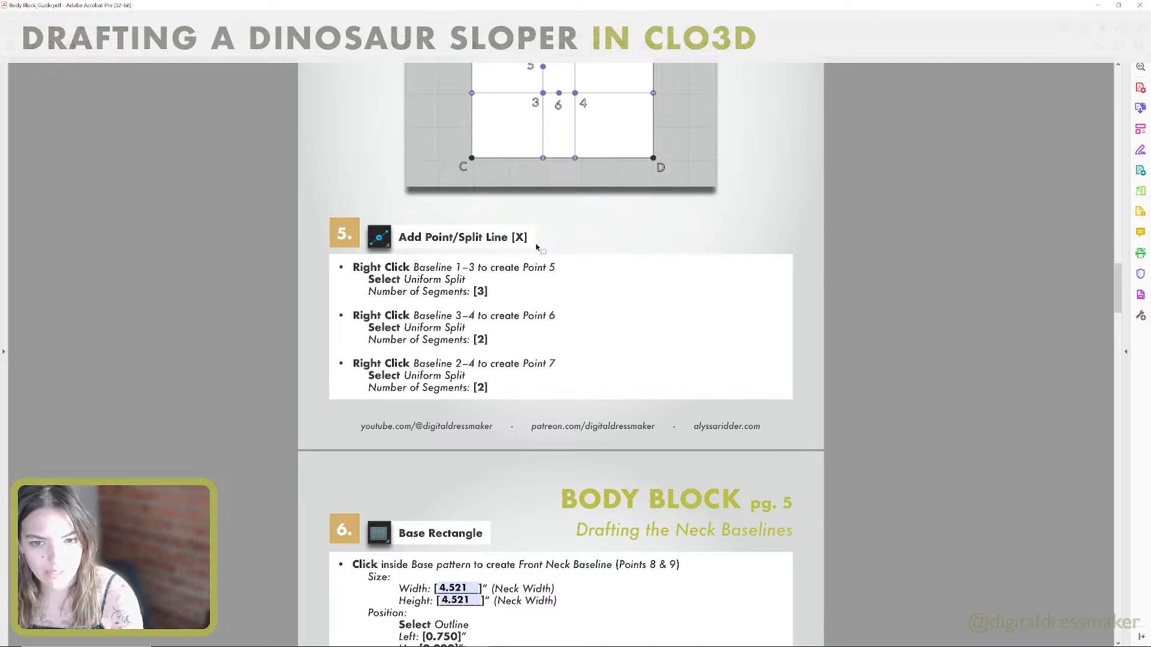
pyautogui.scroll(2, 537, 246)
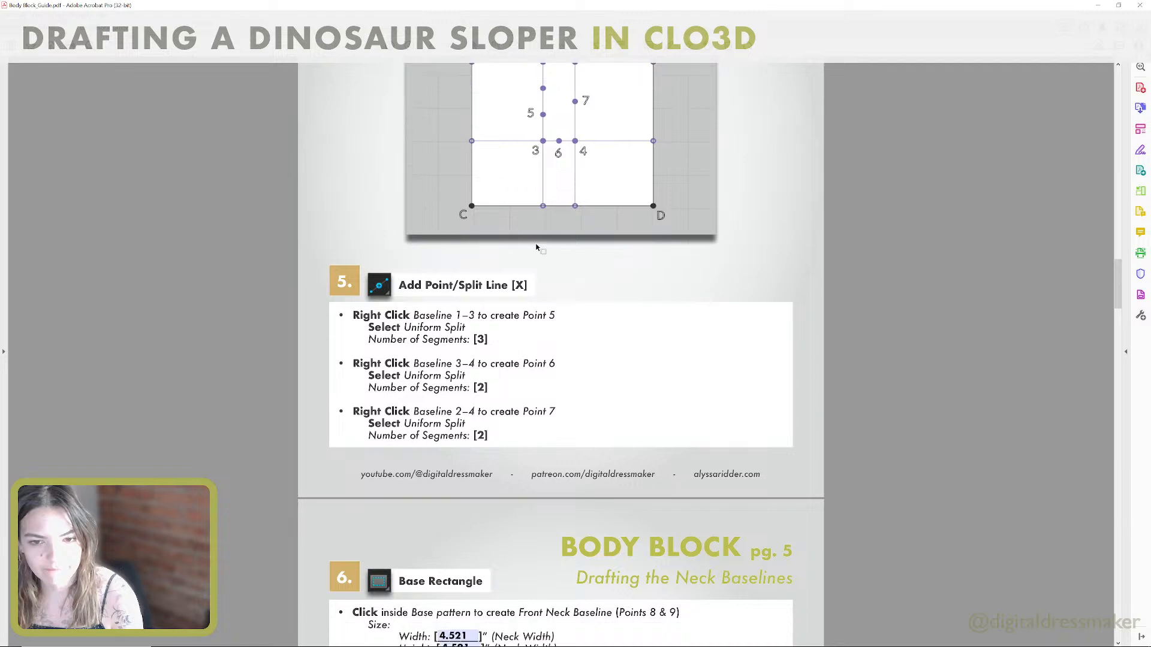
pyautogui.scroll(-2, 537, 247)
pyautogui.hotkey('alt', 'Tab')
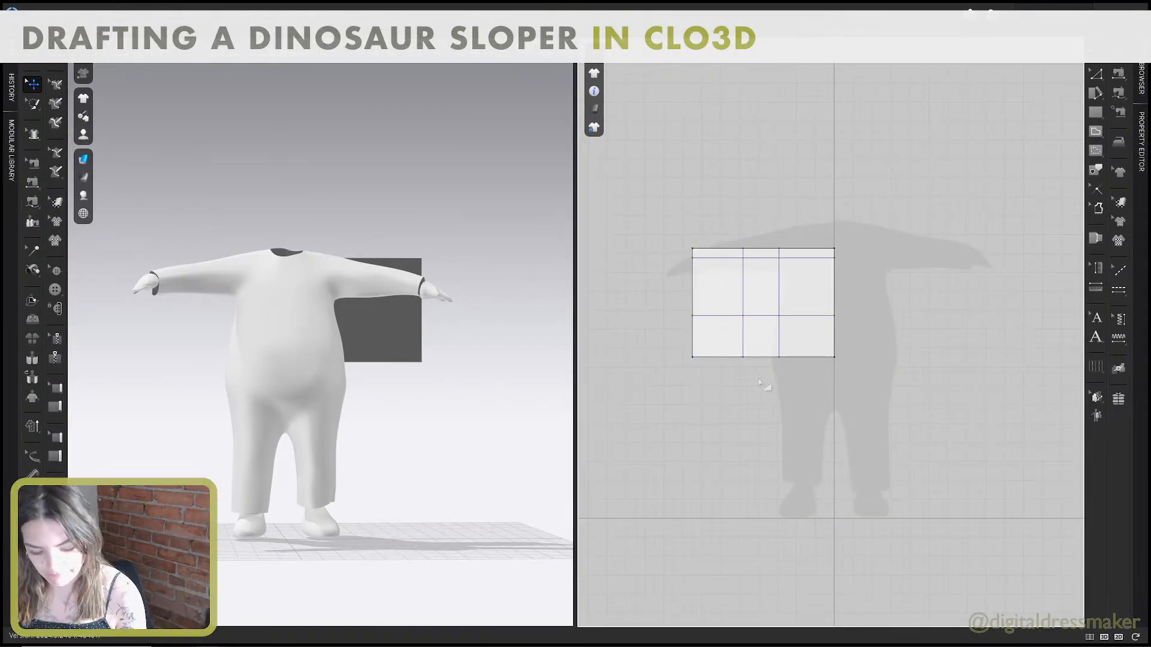
pyautogui.press('x')
pyautogui.rightClick(743, 290)
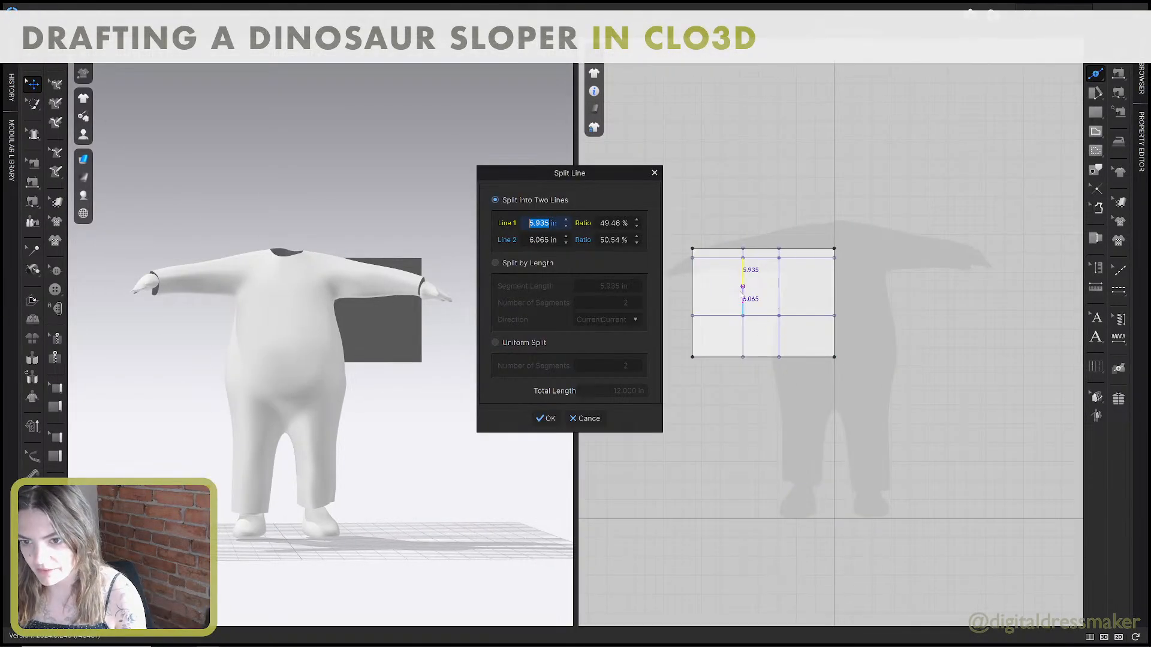
pyautogui.click(523, 347)
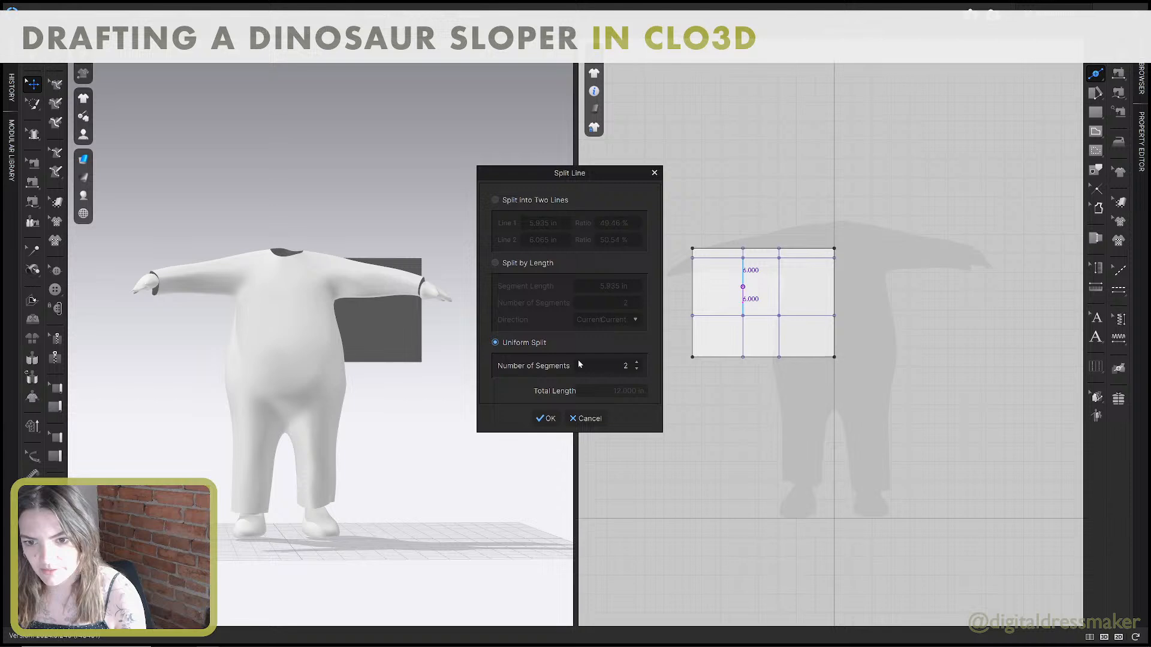
pyautogui.click(636, 362)
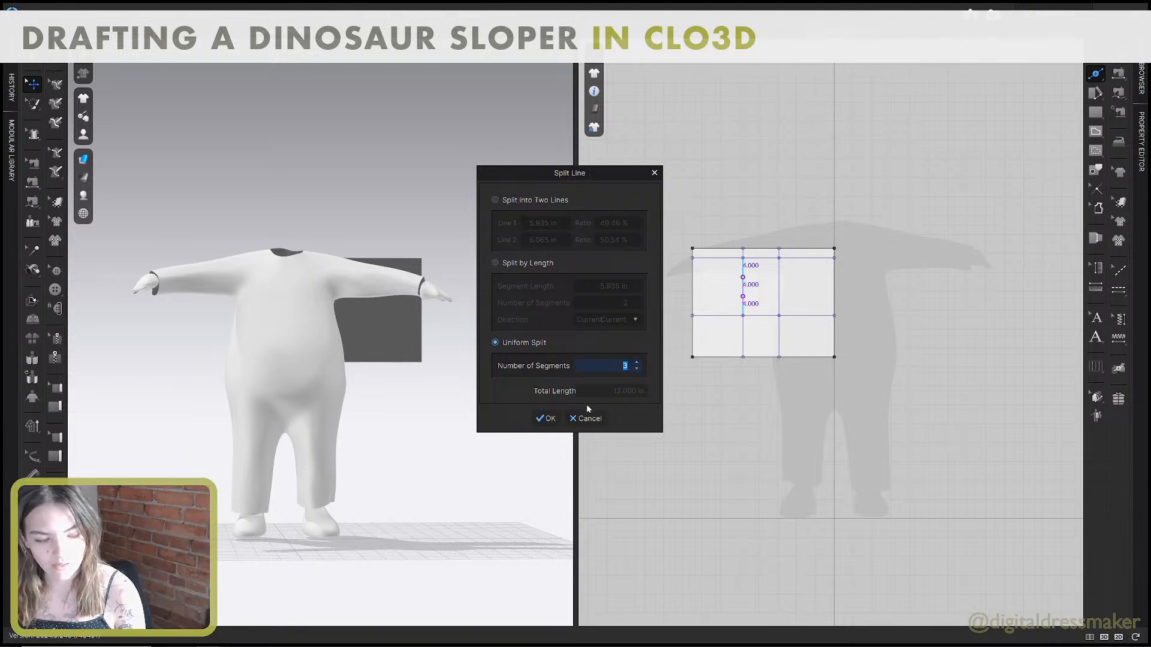
pyautogui.click(547, 419)
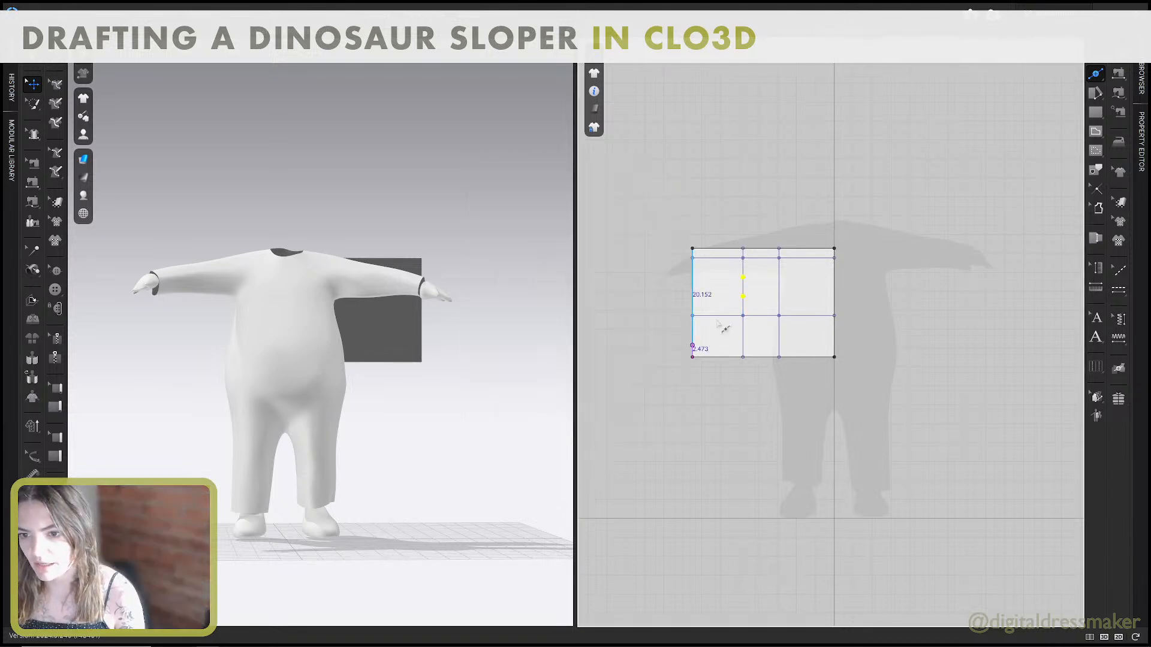
# Uniformly split into 2 segments both the chest baseline between the width lines and the back width baseline between the shoulder guide and chest lines.
pyautogui.hotkey('alt', 'Tab')
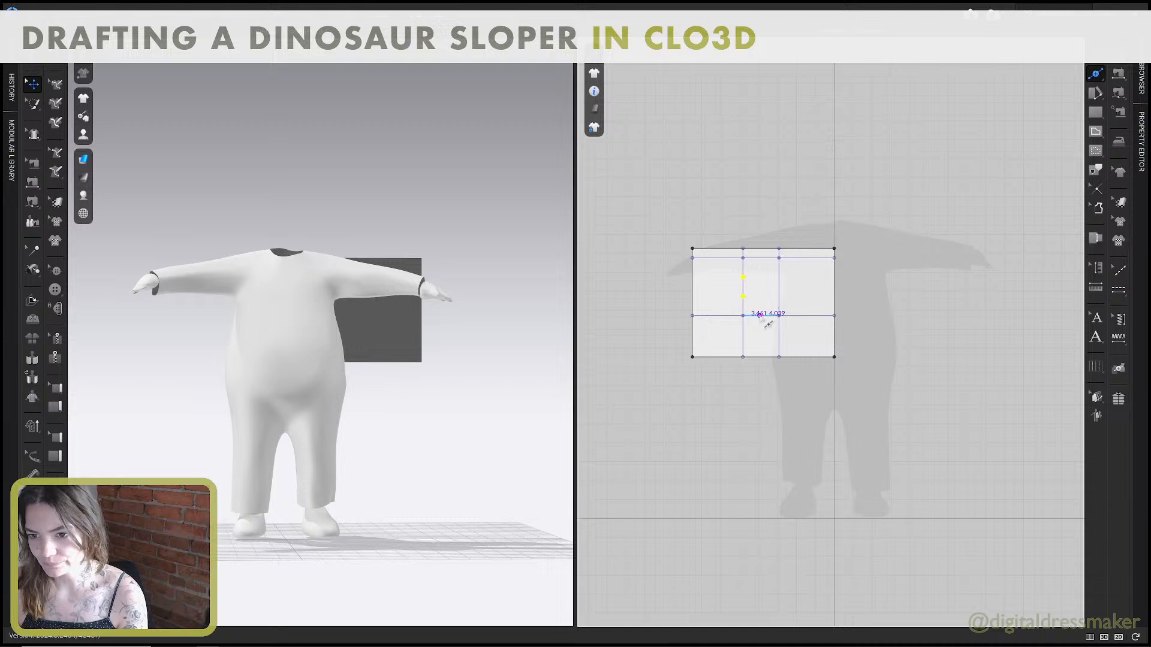
pyautogui.rightClick(760, 315)
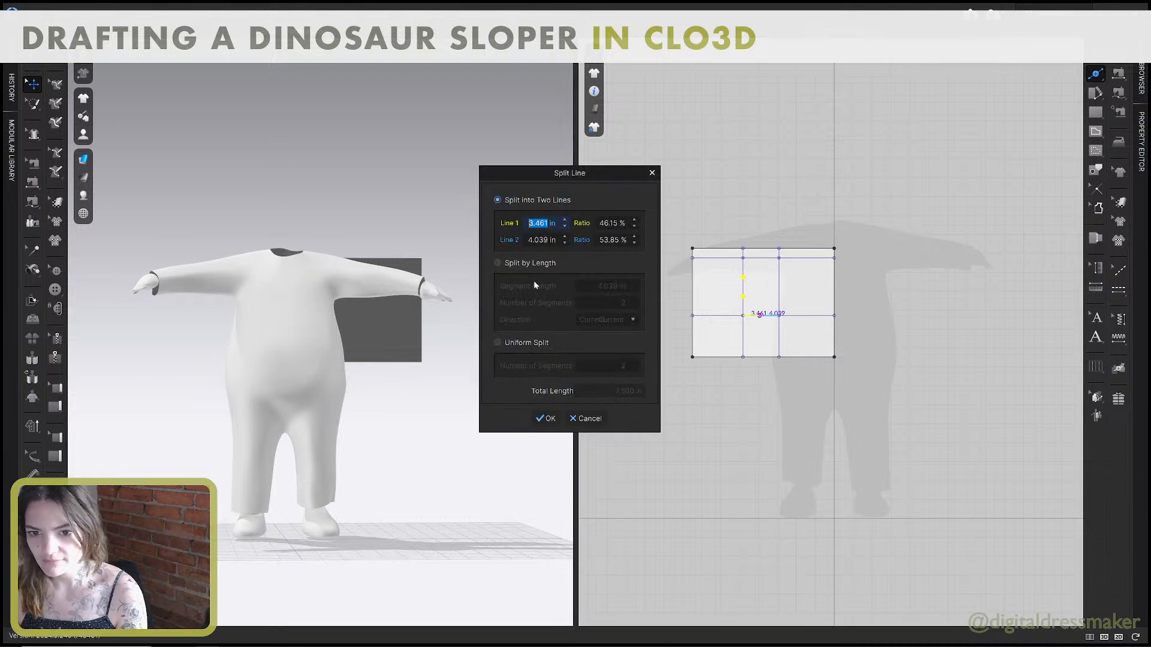
pyautogui.click(497, 342)
pyautogui.click(545, 418)
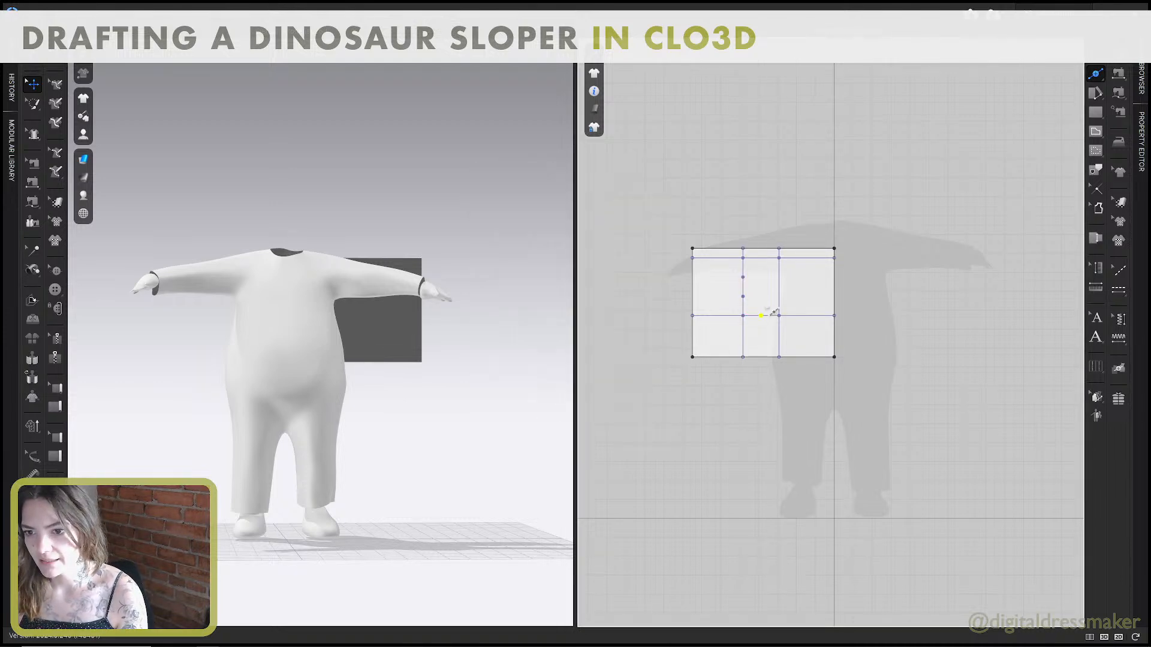
pyautogui.rightClick(785, 297)
pyautogui.click(495, 343)
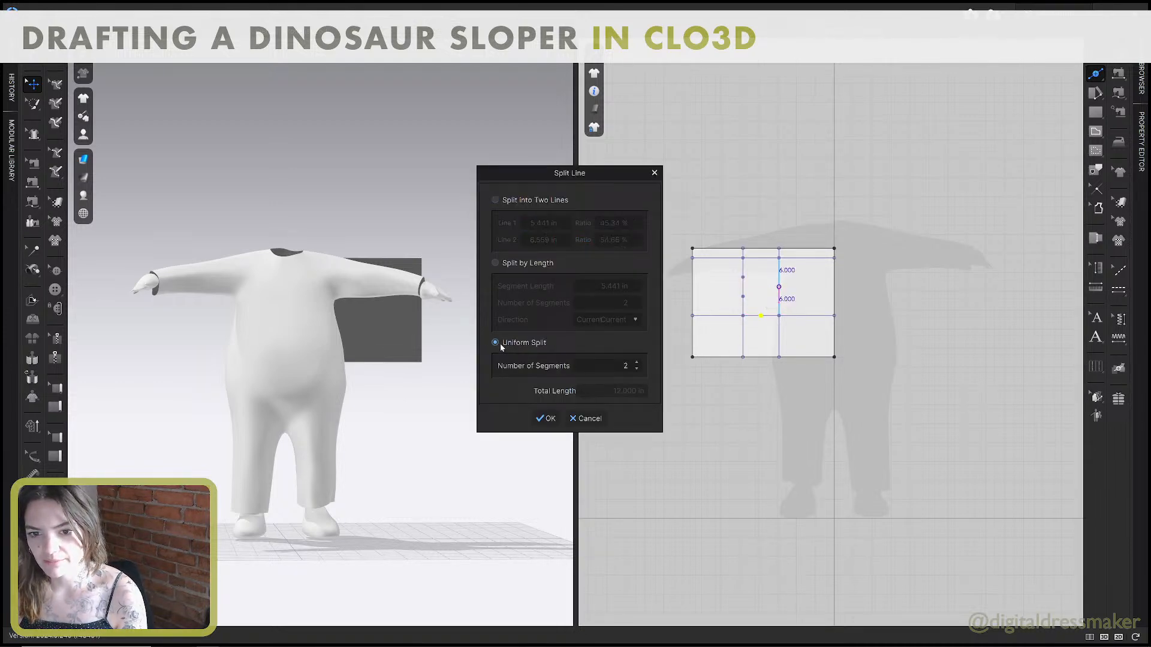
pyautogui.click(545, 418)
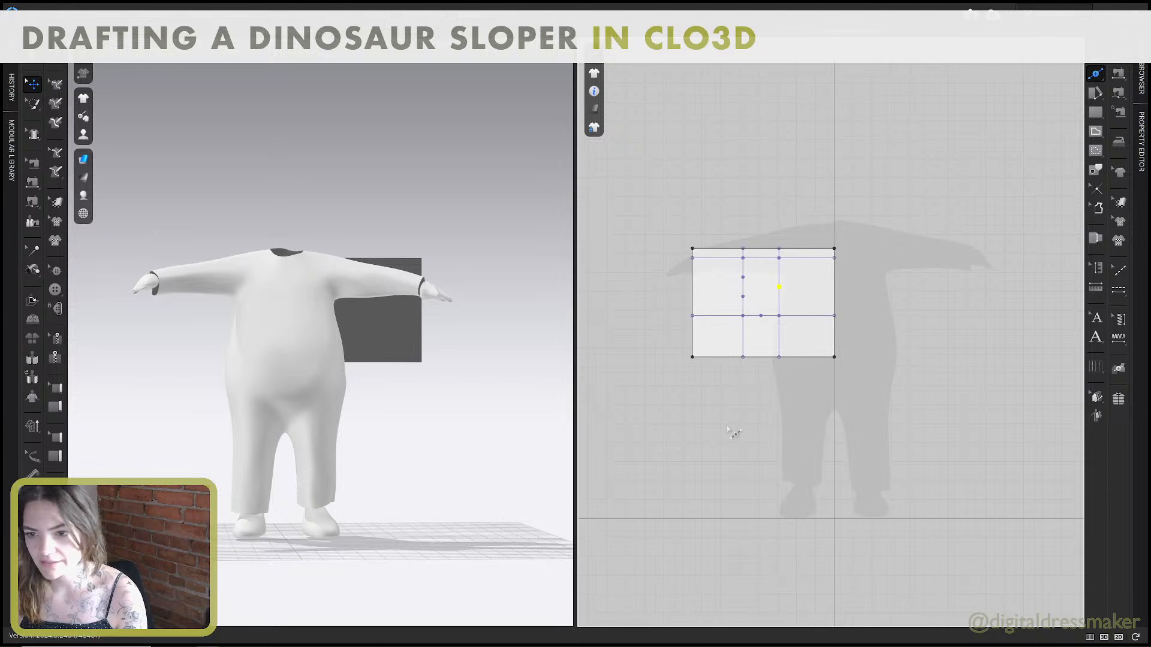
# Read step 6 on page 5 of the guide, then create a 4.5 by 4.5 in base rectangle in the pattern's upper front area in CLO3D.
pyautogui.scroll(-5, 725, 423)
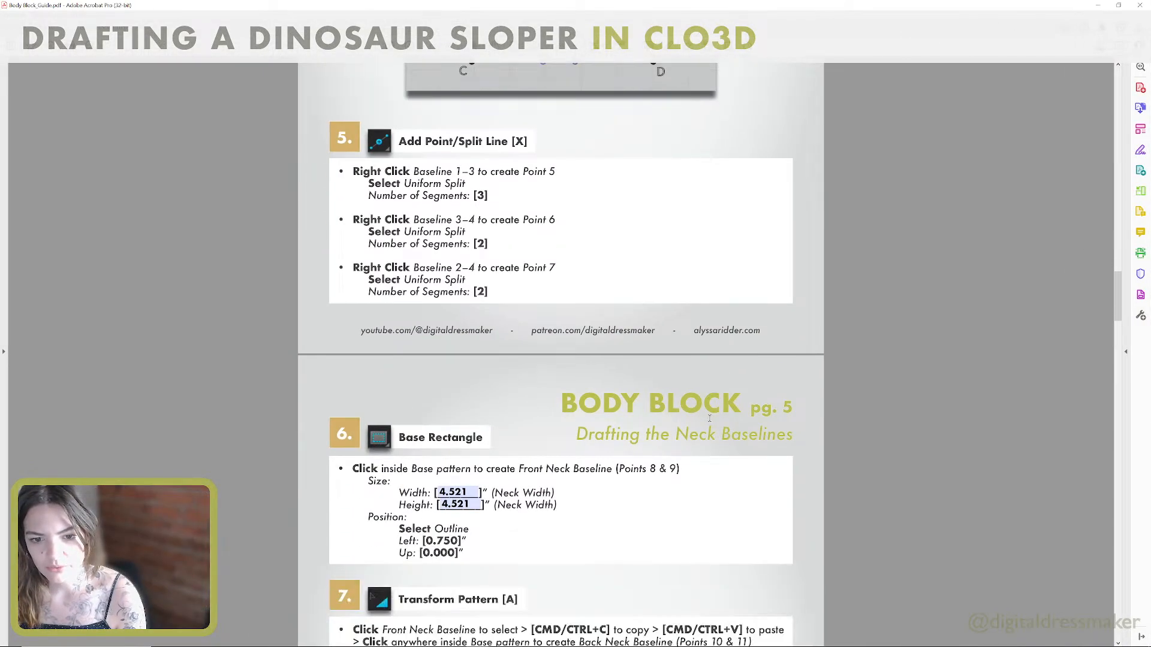
pyautogui.scroll(-3, 708, 420)
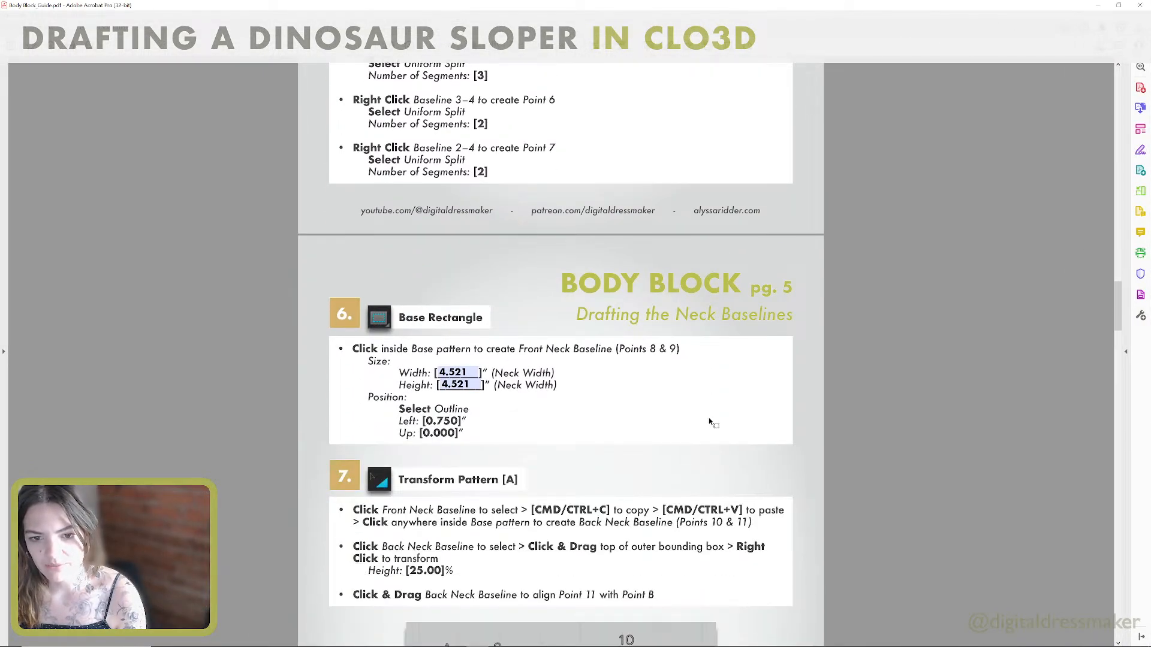
pyautogui.scroll(-1, 709, 422)
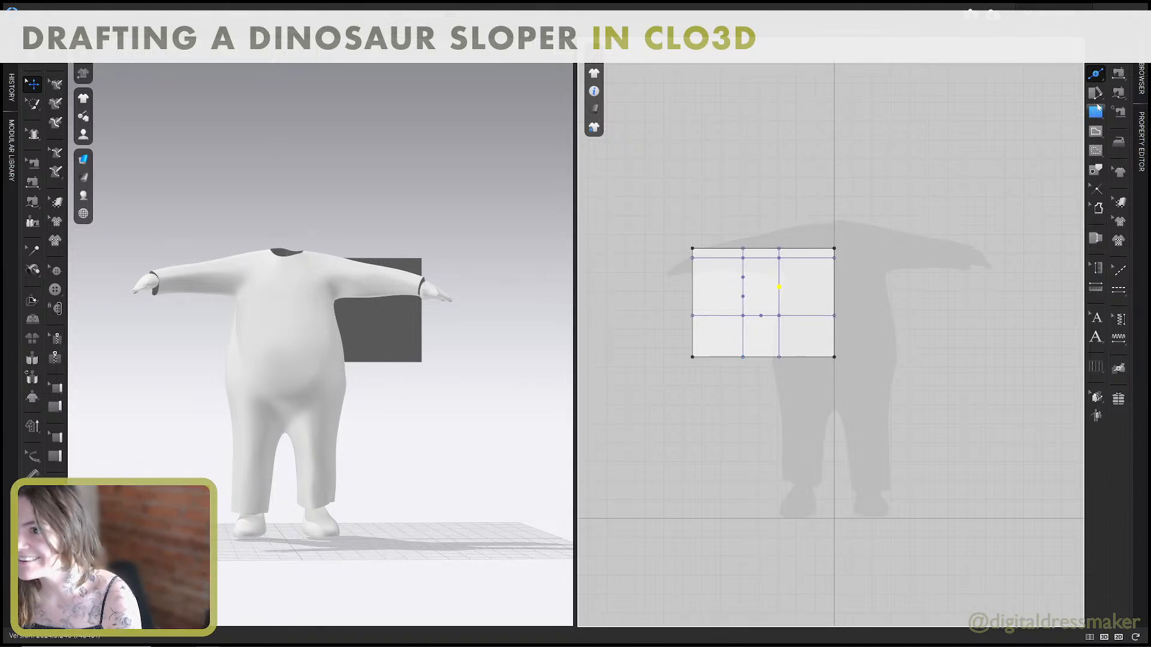
pyautogui.click(1096, 150)
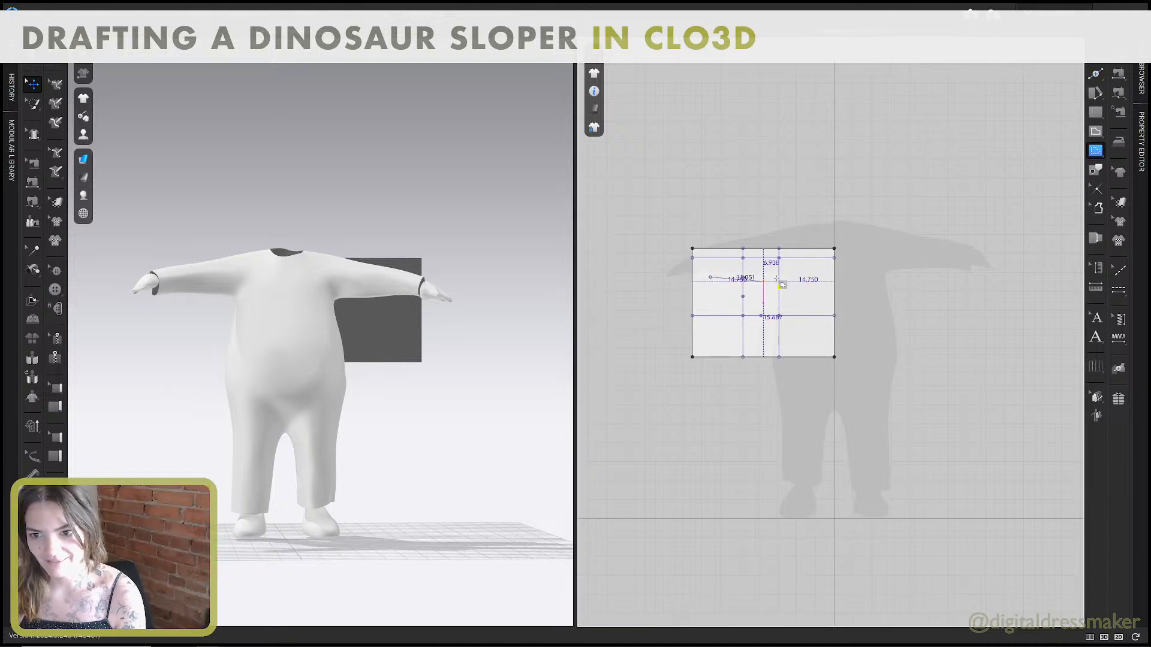
pyautogui.click(1095, 151)
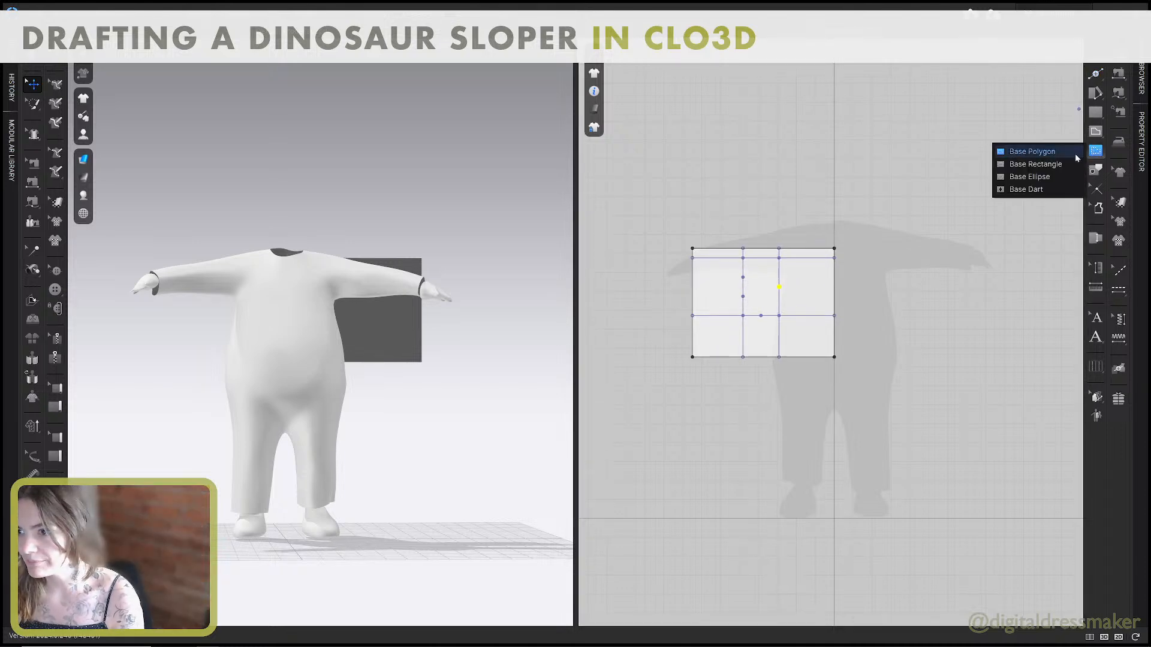
pyautogui.click(1031, 174)
pyautogui.click(712, 287)
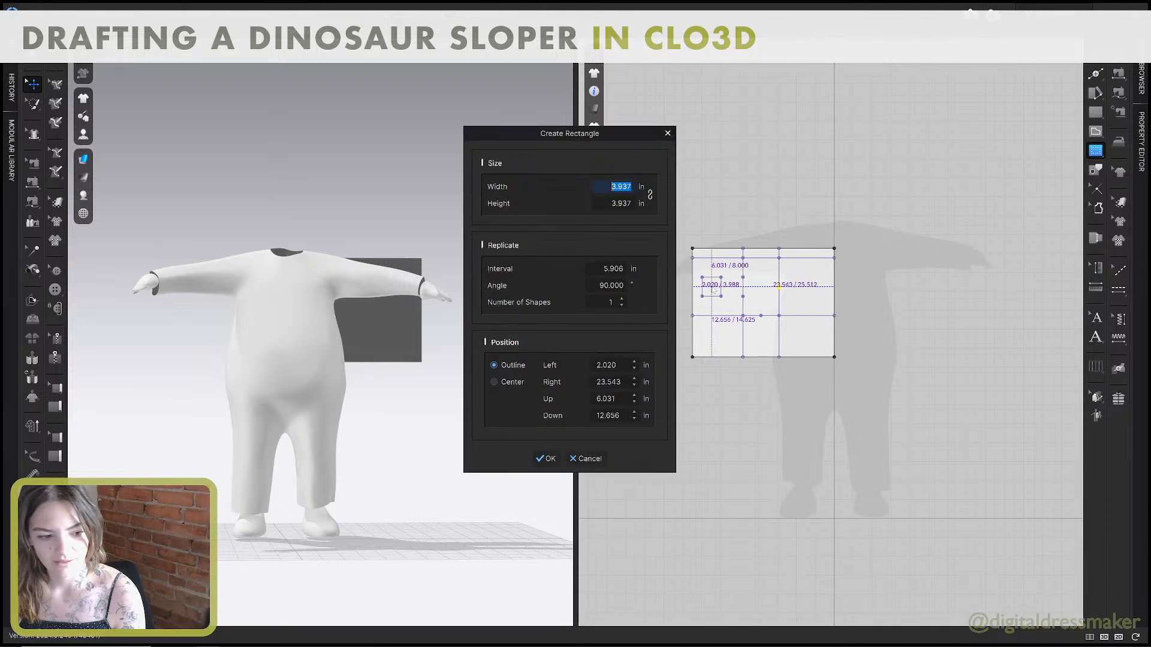
pyautogui.write('4.5')
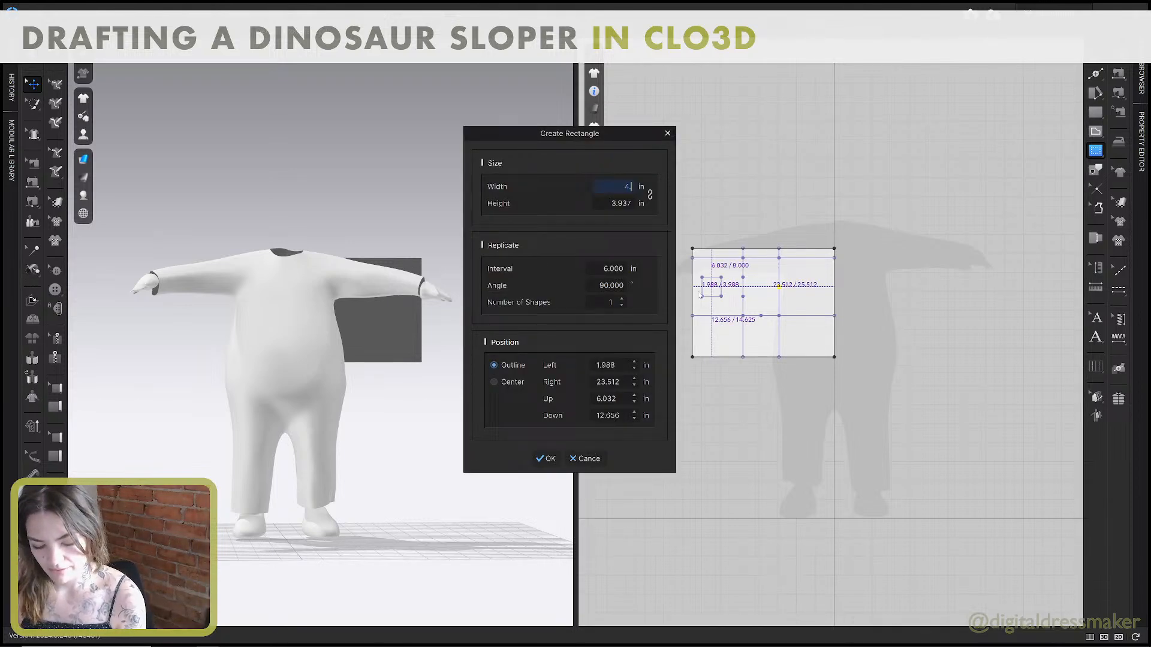
pyautogui.press('Tab')
pyautogui.write('4')
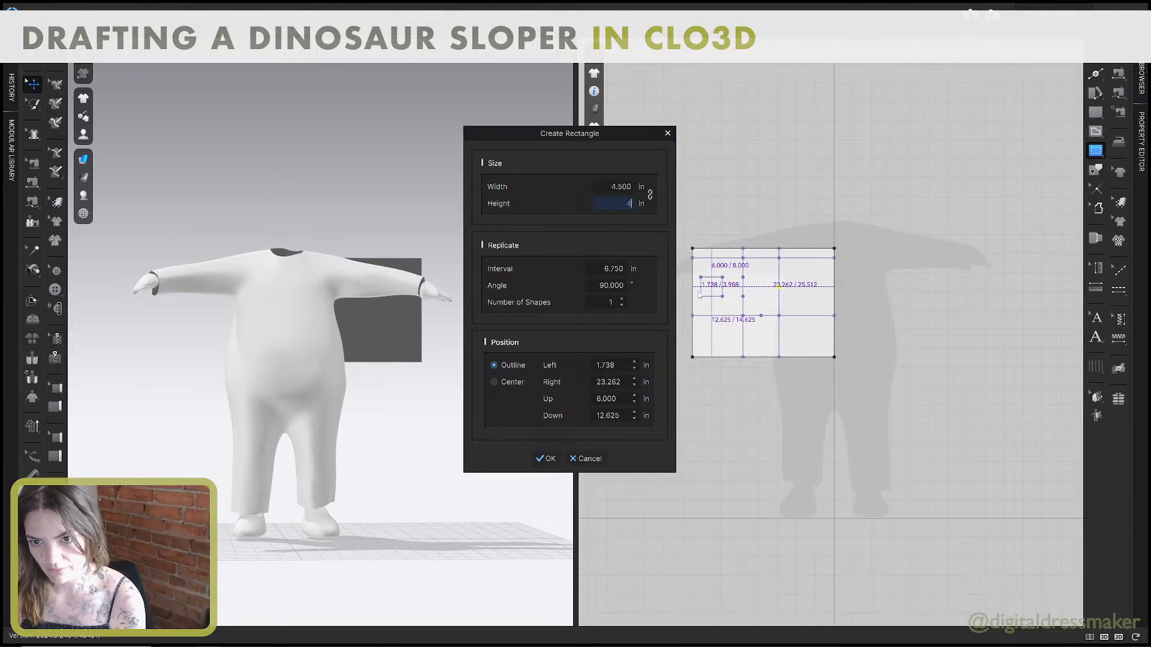
pyautogui.write('.5')
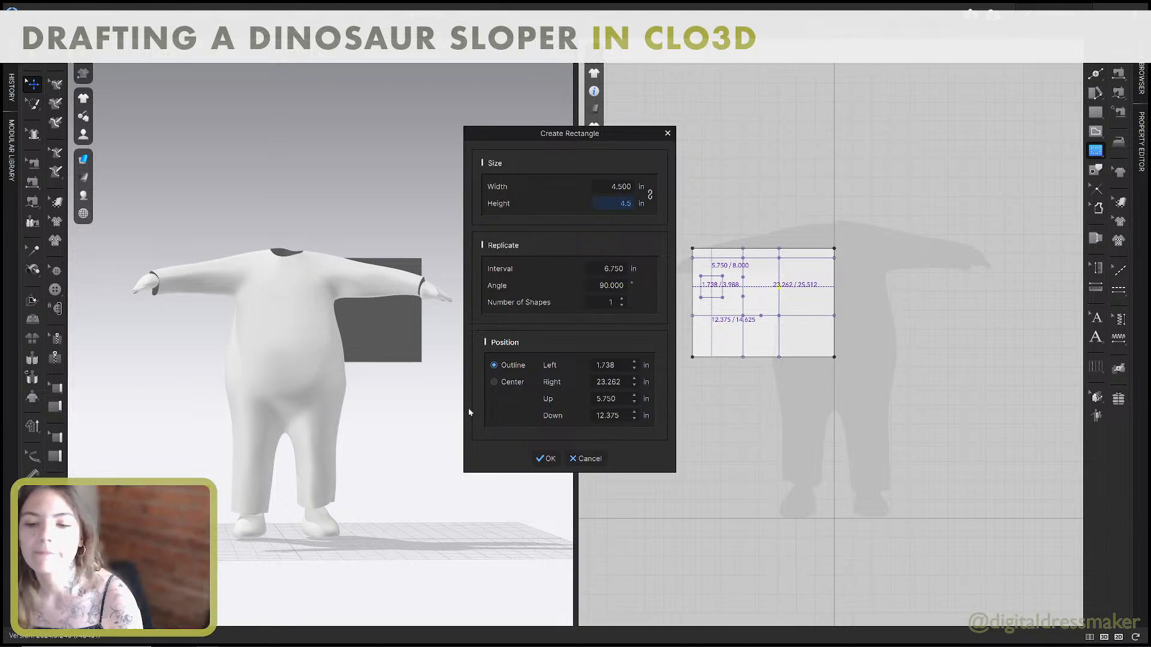
pyautogui.click(545, 459)
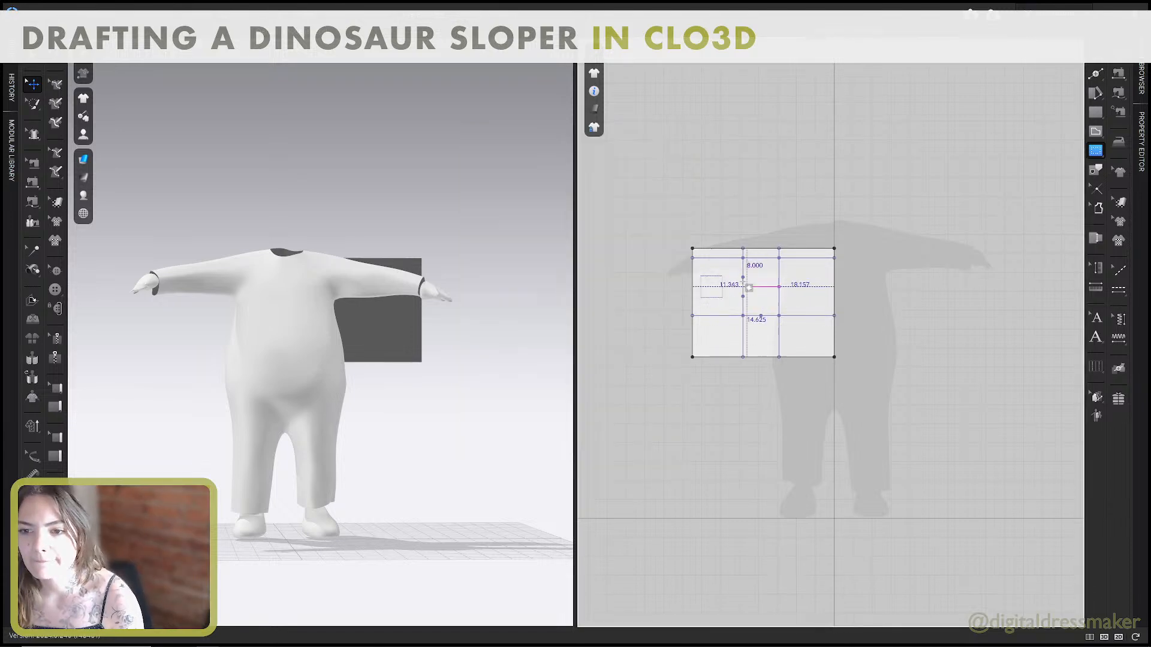
# Move the front neck rectangle flush into the pattern's upper front corner.
pyautogui.click(595, 130)
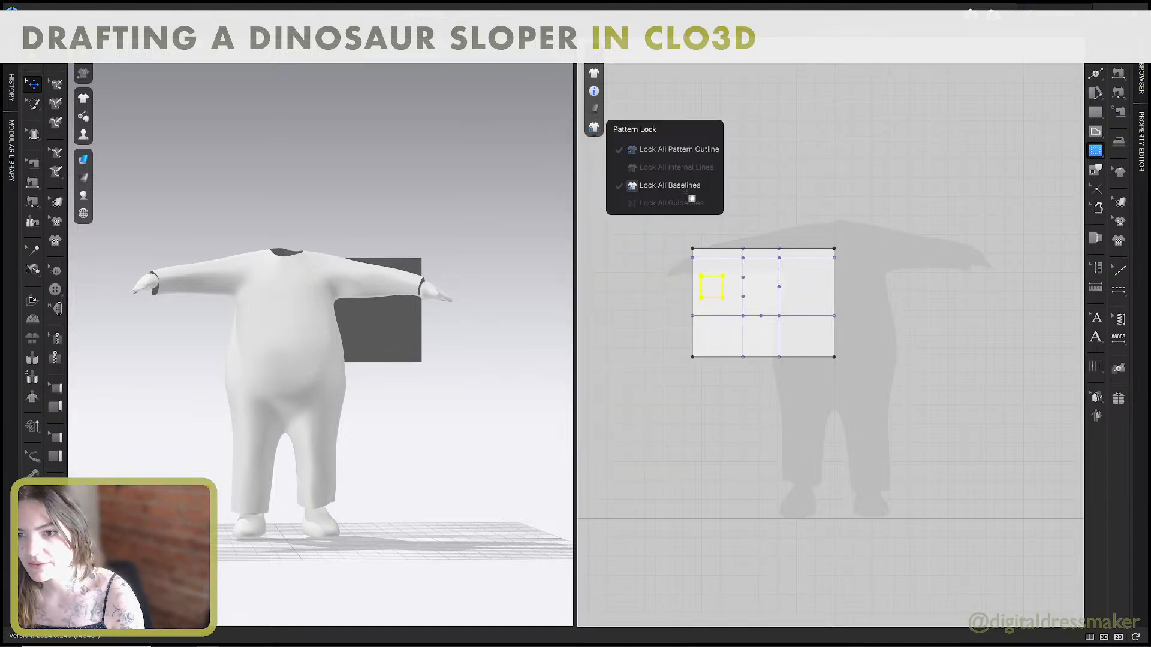
pyautogui.click(722, 277)
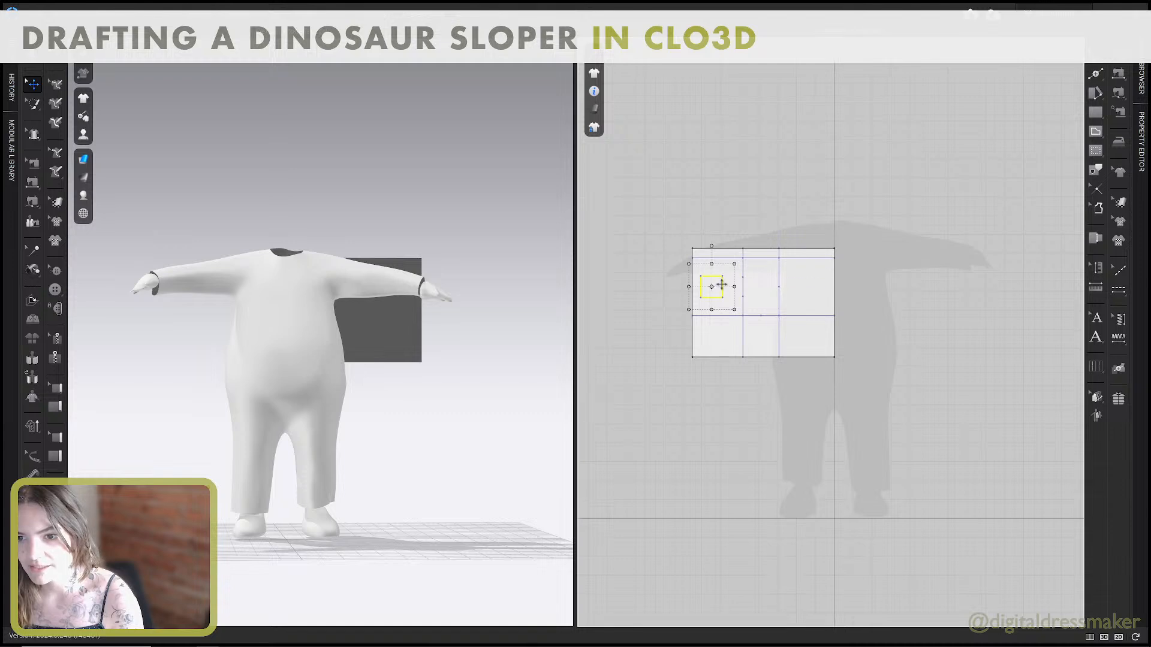
pyautogui.moveTo(722, 277); pyautogui.dragTo(715, 251)
pyautogui.click(640, 188)
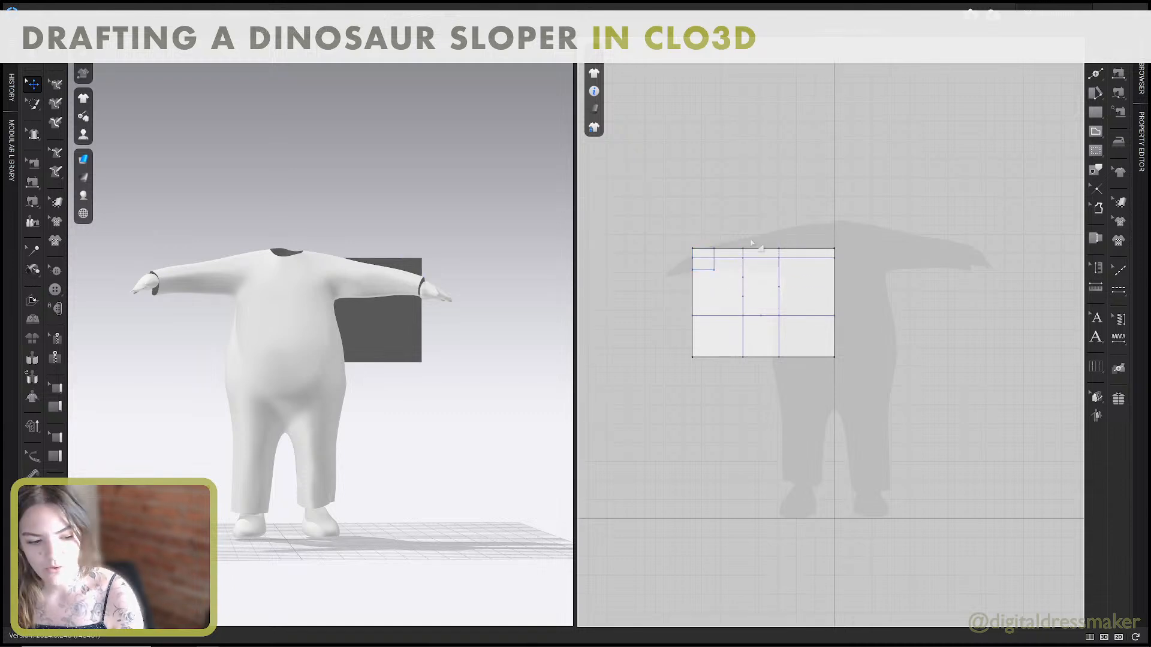
# Recheck step 6 in the guide, then move the front neck rectangle 0.75 in inward from the front edge in CLO3D.
pyautogui.press('ctrl+super+Left')
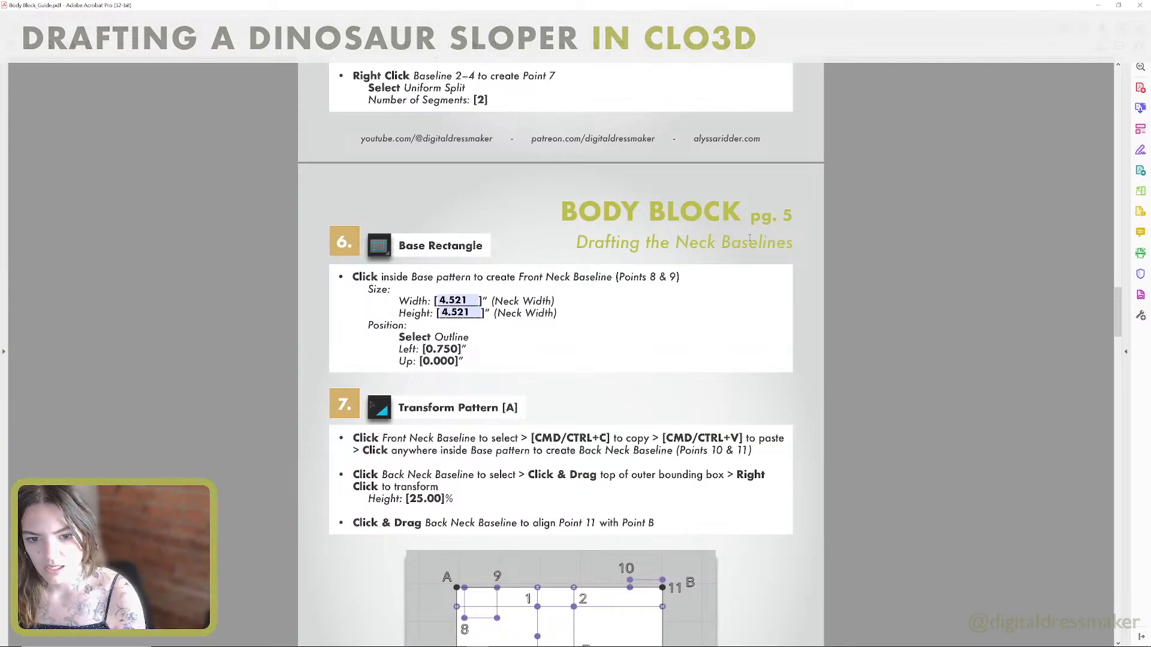
pyautogui.scroll(-1, 735, 274)
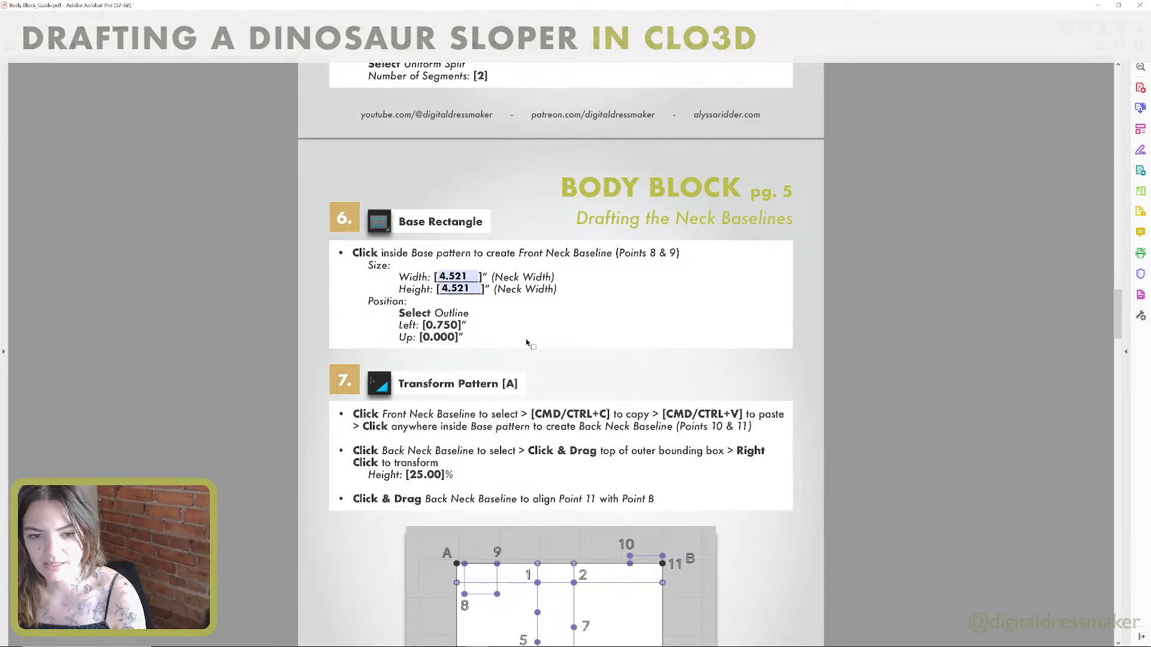
pyautogui.scroll(-1, 527, 343)
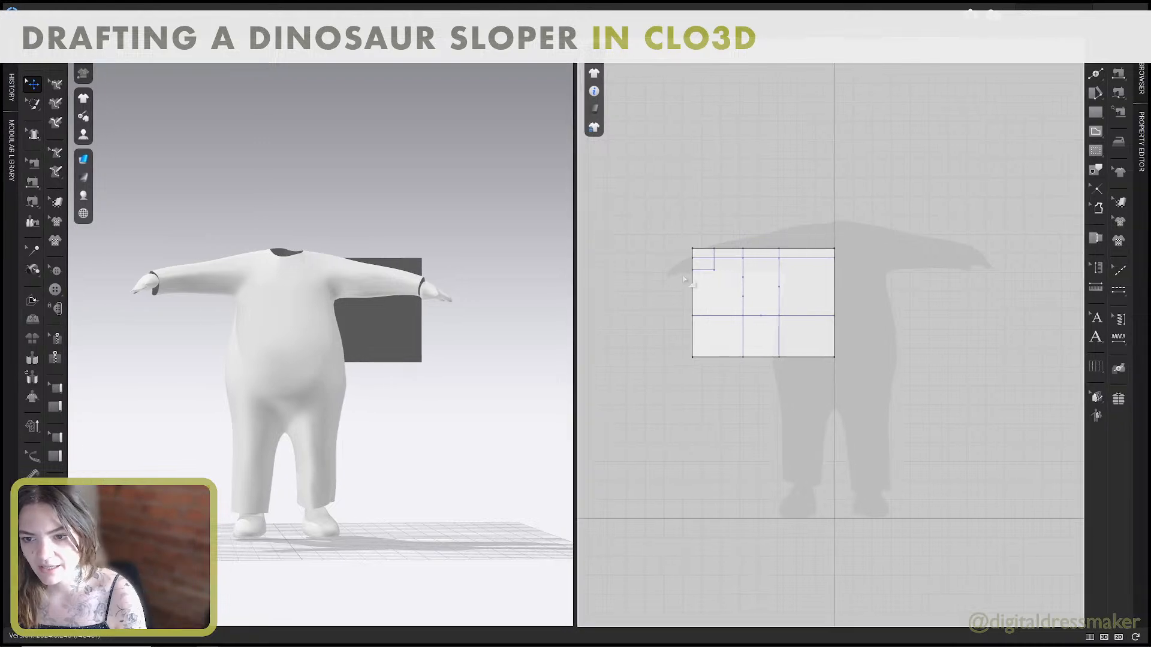
pyautogui.click(713, 265)
pyautogui.moveTo(713, 264); pyautogui.dragTo(717, 264)
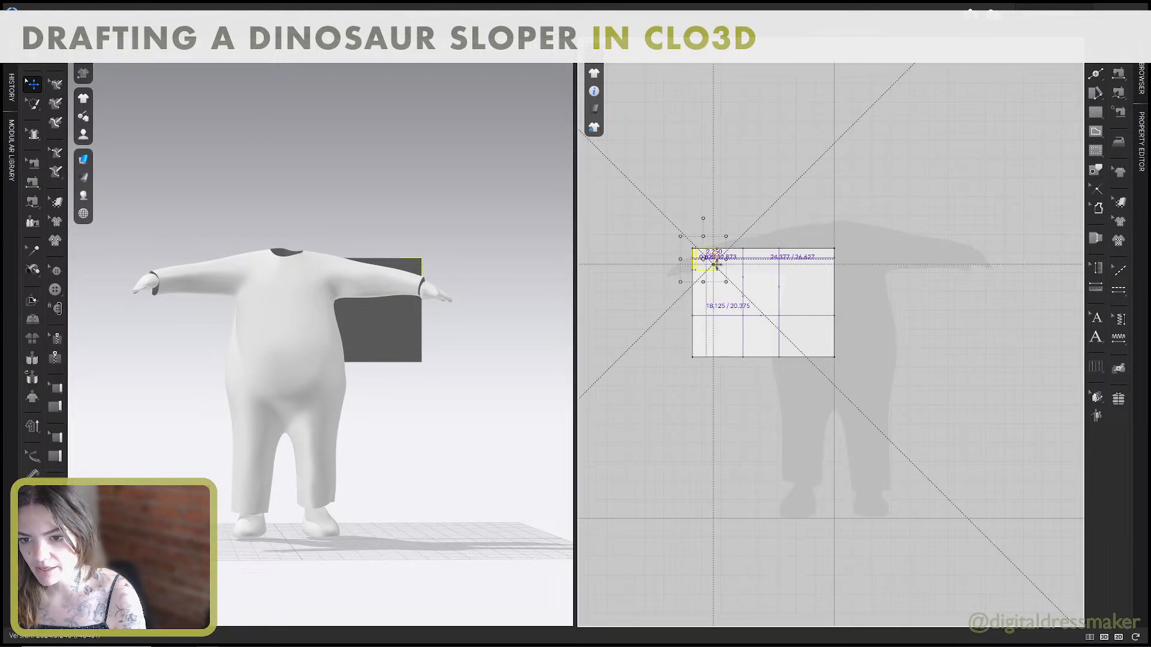
pyautogui.rightClick(717, 264)
pyautogui.write('.75')
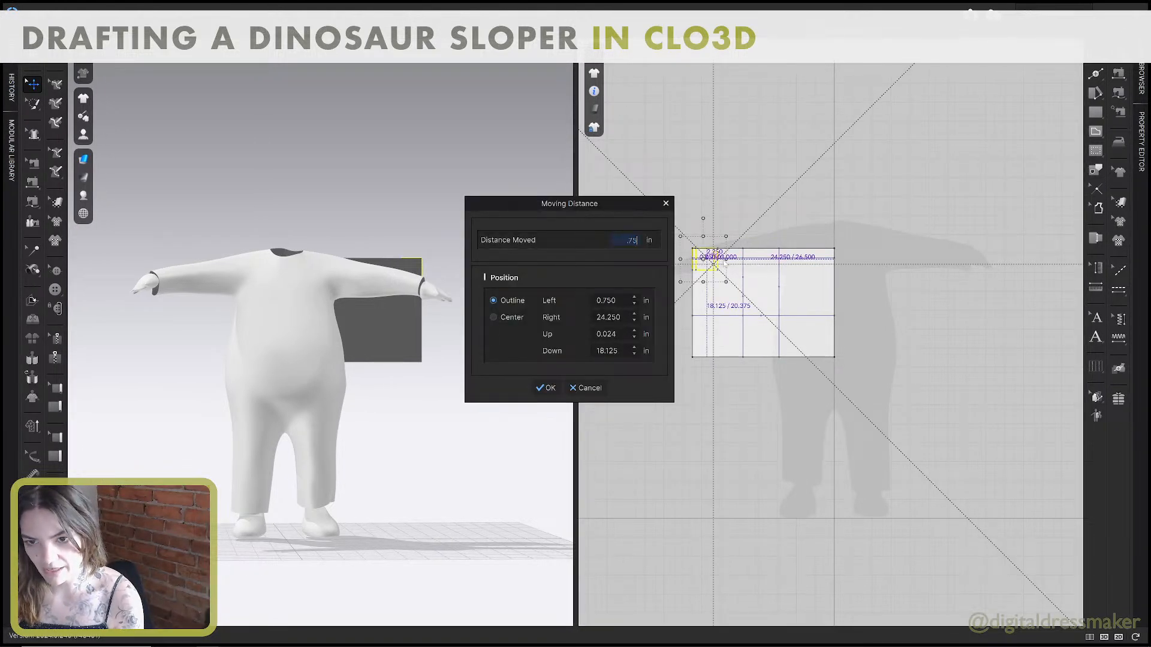
pyautogui.click(547, 388)
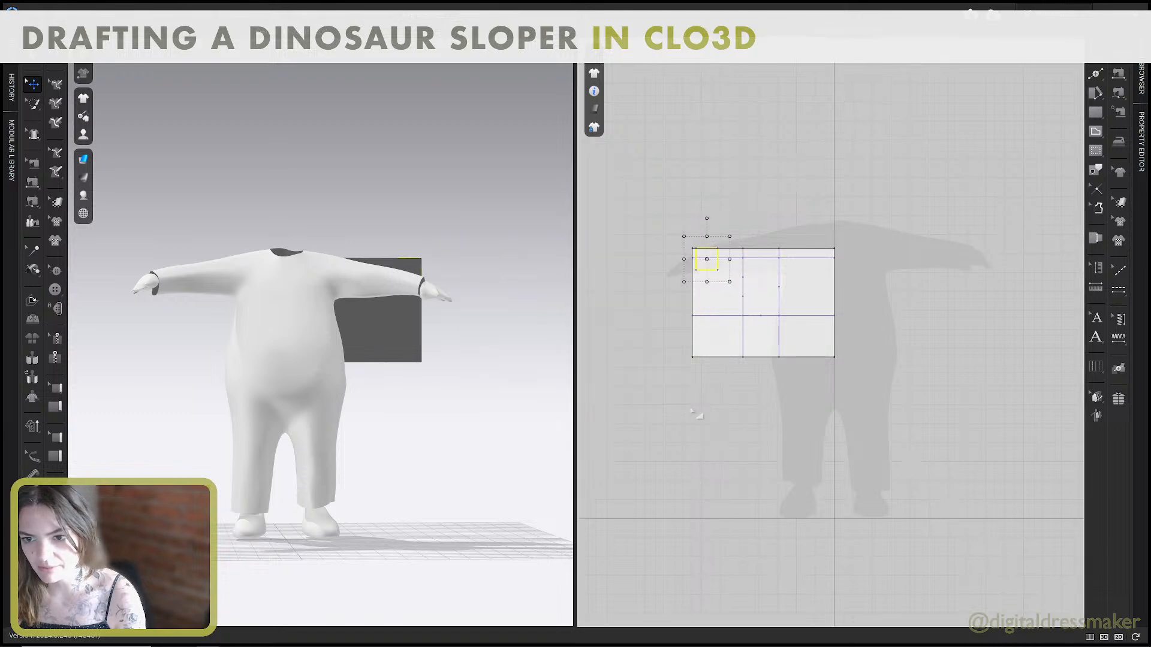
pyautogui.click(695, 417)
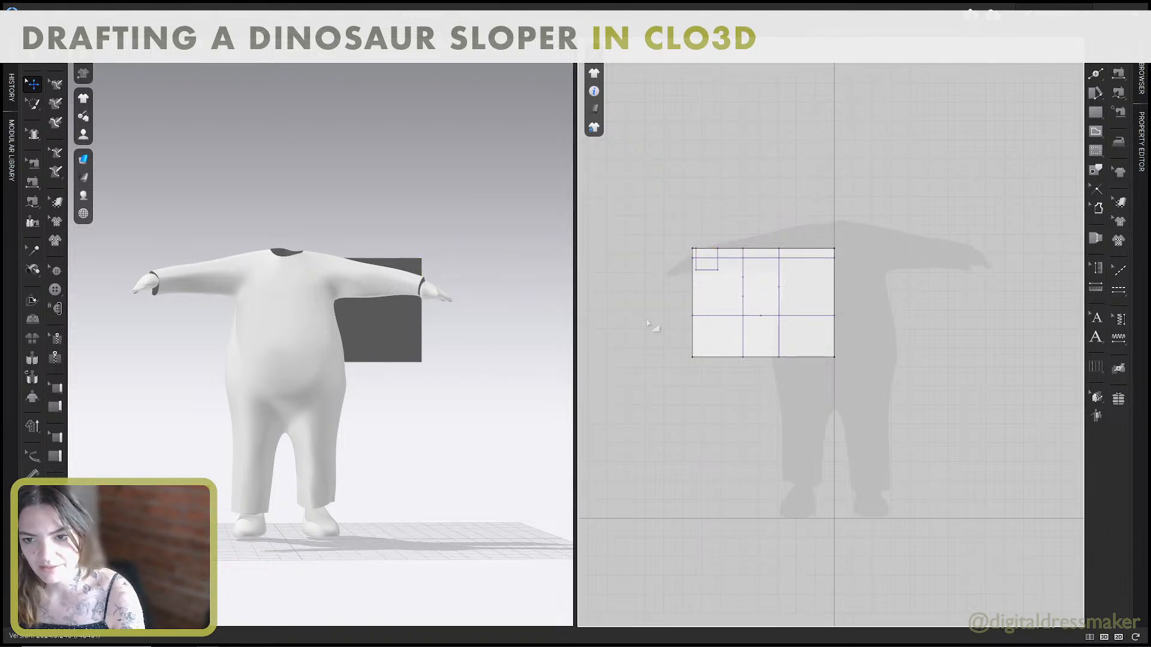
# Read step 7 in the guide, then copy the front neck rectangle and place the duplicate inside the pattern's back section in CLO3D.
pyautogui.hotkey('alt', 'Tab')
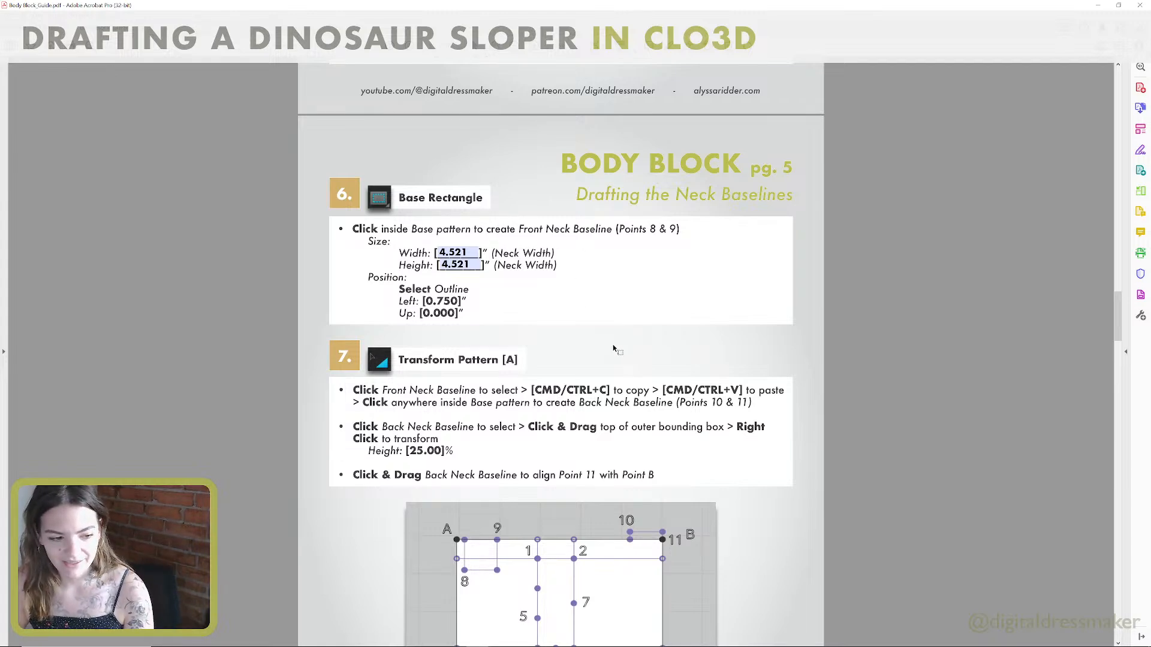
pyautogui.scroll(-5, 583, 429)
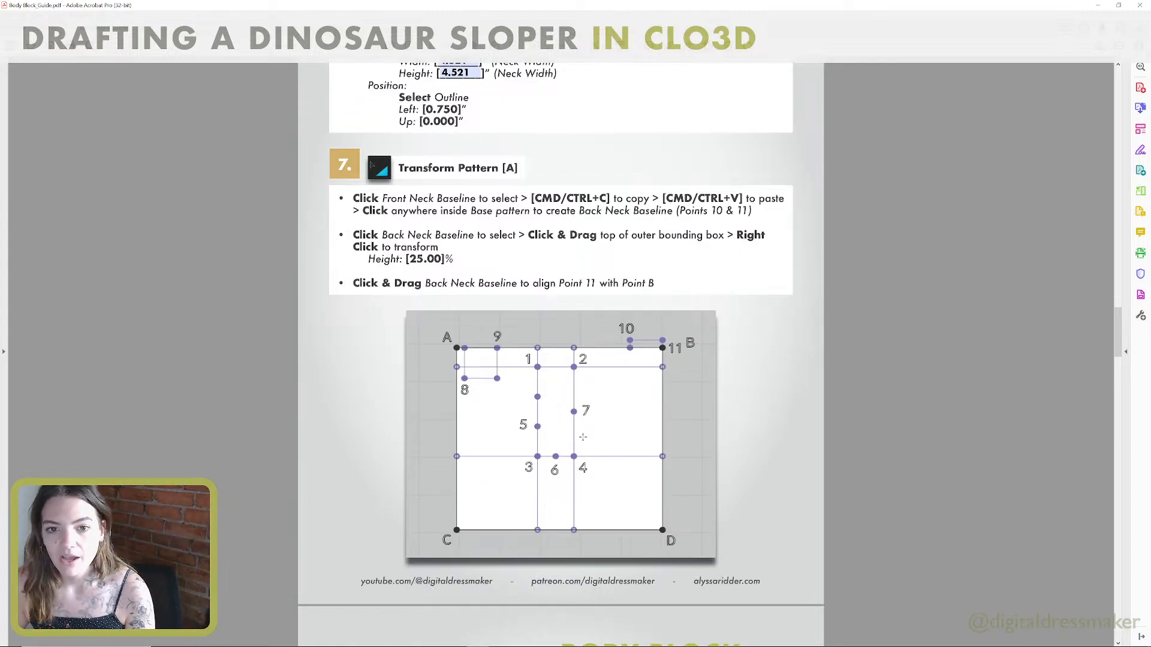
pyautogui.scroll(-1, 510, 388)
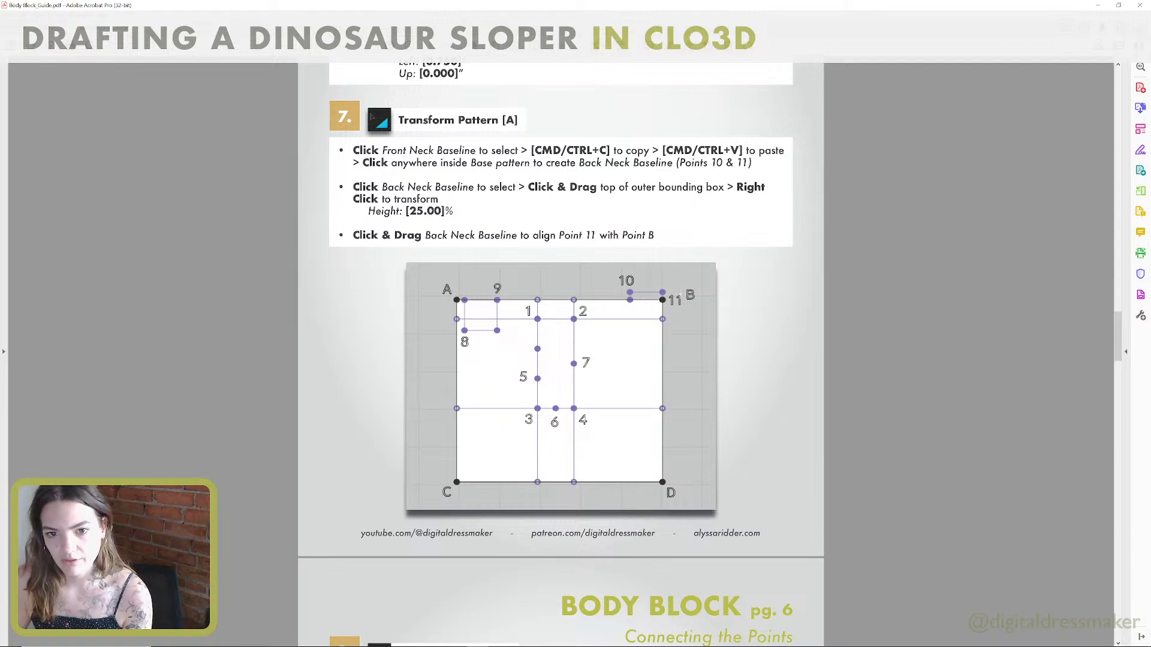
pyautogui.scroll(-10, 680, 292)
pyautogui.scroll(10, 680, 292)
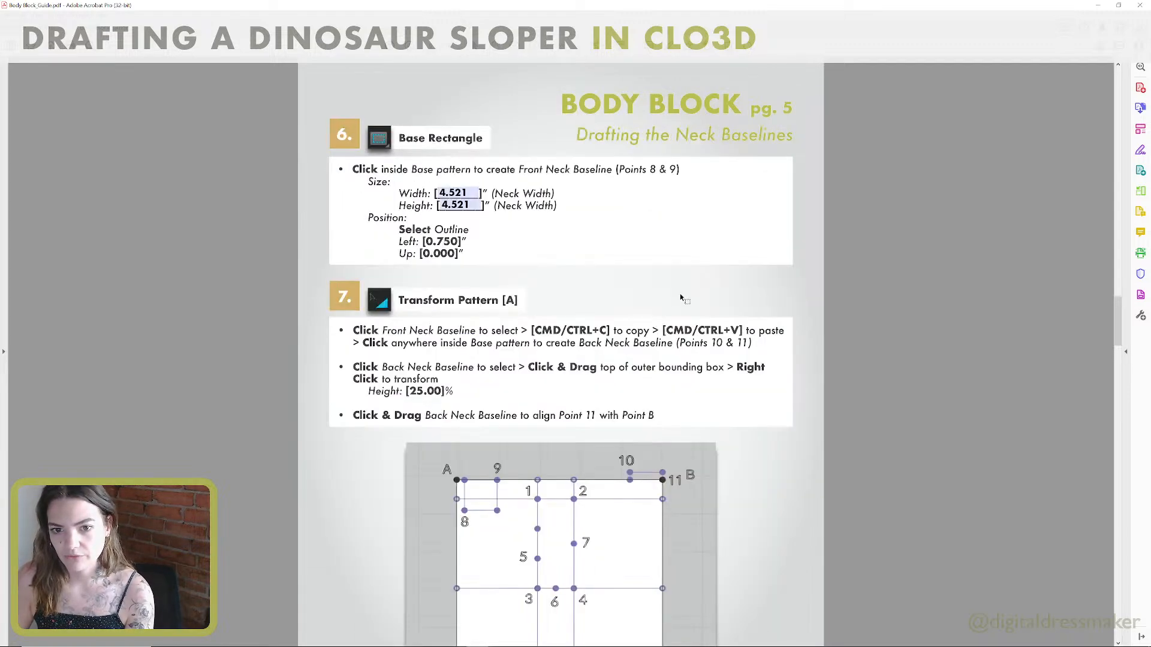
pyautogui.press('ctrl+super+Right')
pyautogui.scroll(-1, 850, 262)
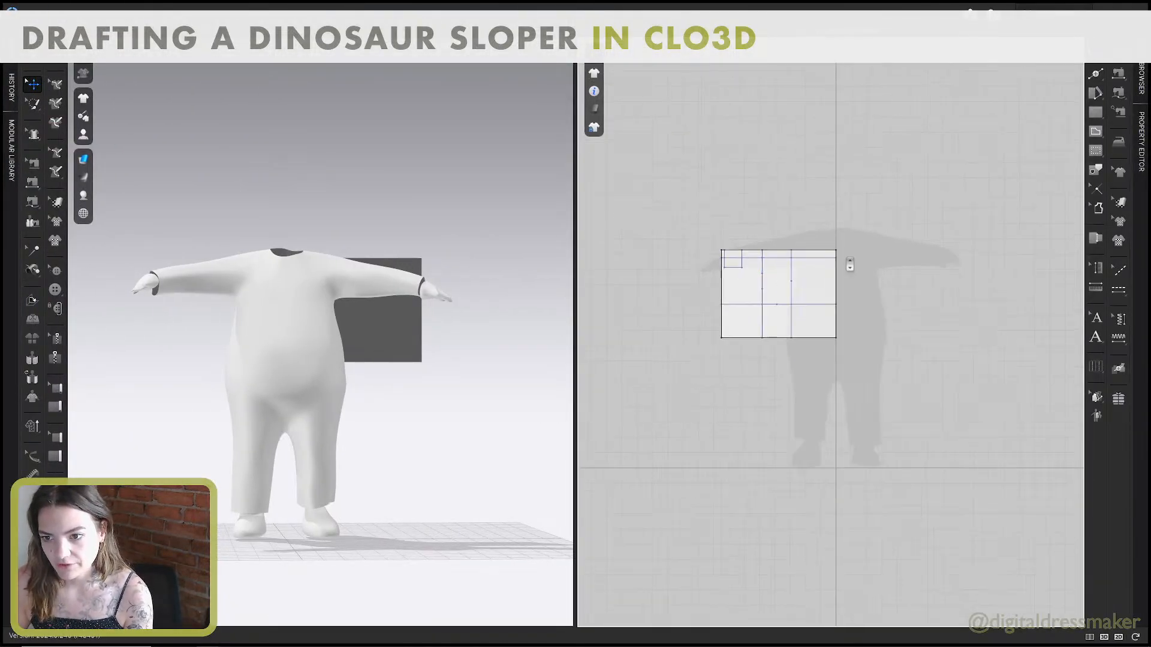
pyautogui.scroll(6, 855, 261)
pyautogui.moveTo(855, 260); pyautogui.dragTo(1009, 203, button='right')
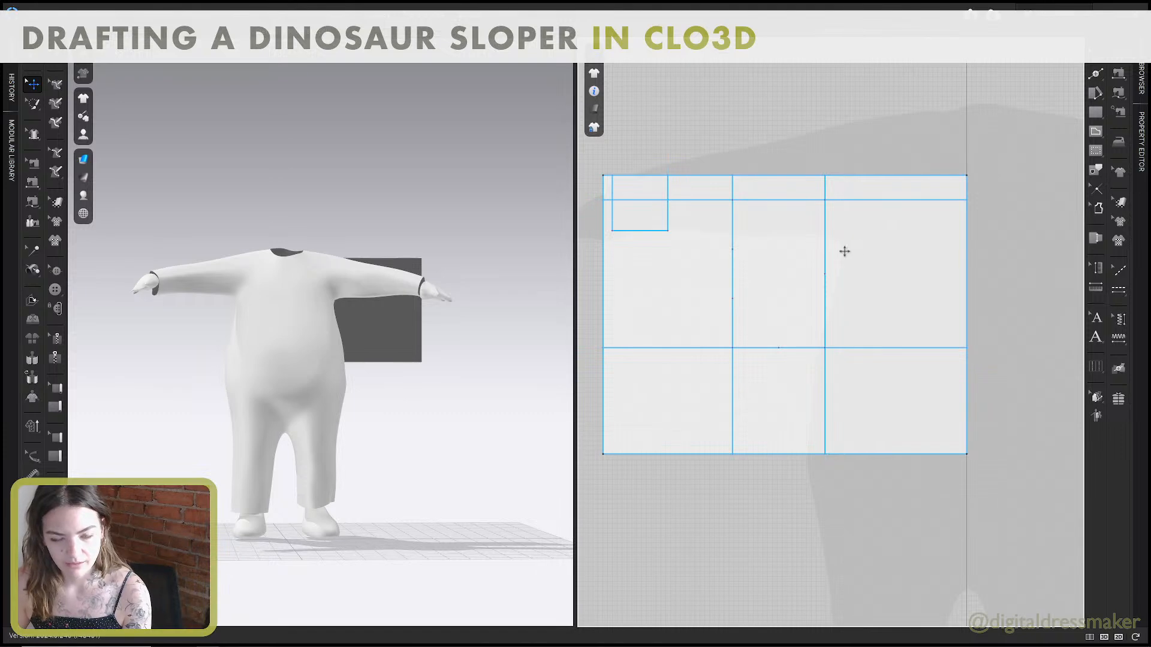
pyautogui.click(668, 220)
pyautogui.moveTo(667, 219); pyautogui.dragTo(935, 299)
pyautogui.moveTo(917, 251)
pyautogui.mouseDown()
pyautogui.moveTo(948, 181)
pyautogui.moveTo(900, 257)
pyautogui.mouseUp()
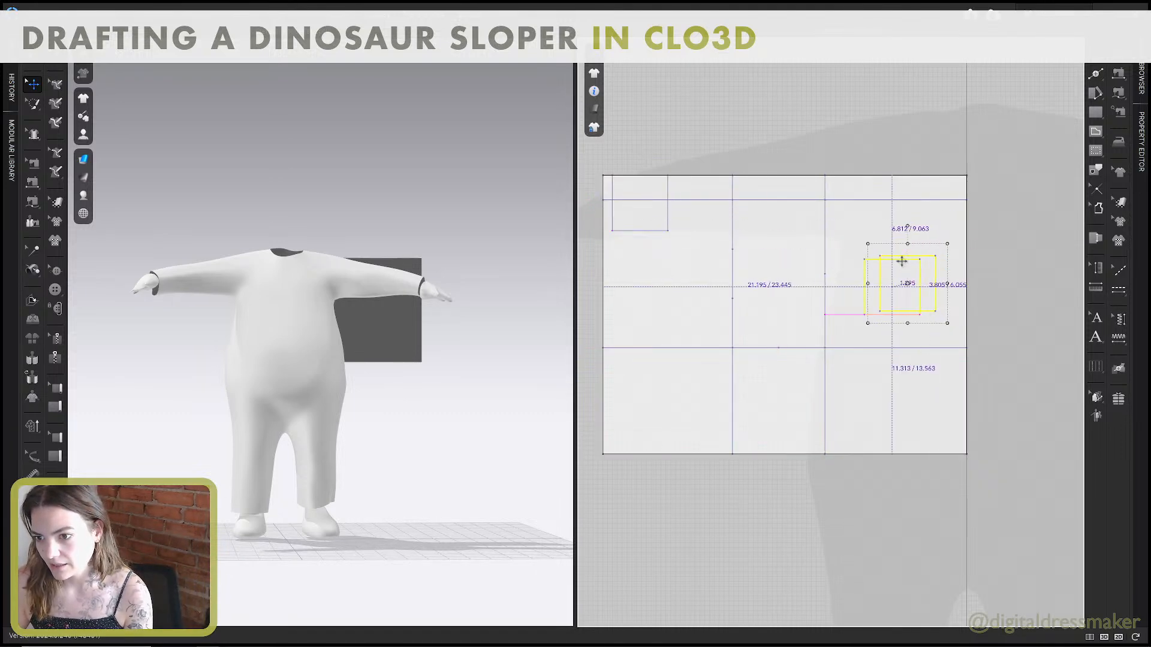
# Scale the copied neck rectangle's height to 25% and align its lower corner with the pattern's upper back corner.
pyautogui.moveTo(891, 327); pyautogui.dragTo(898, 304)
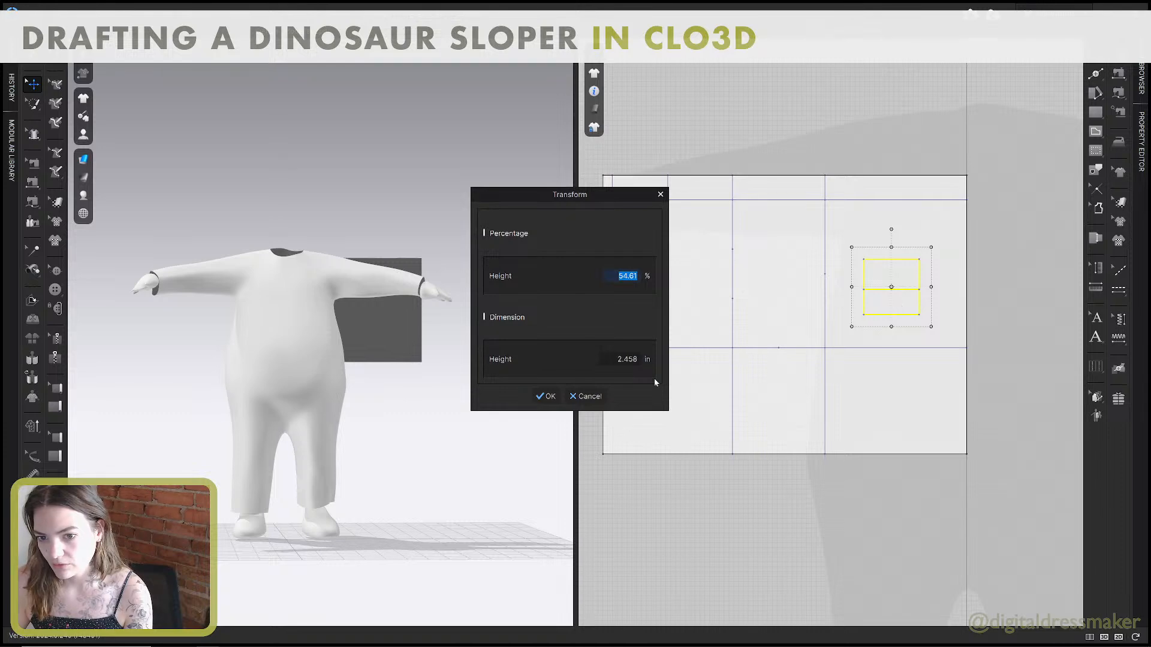
pyautogui.write('25')
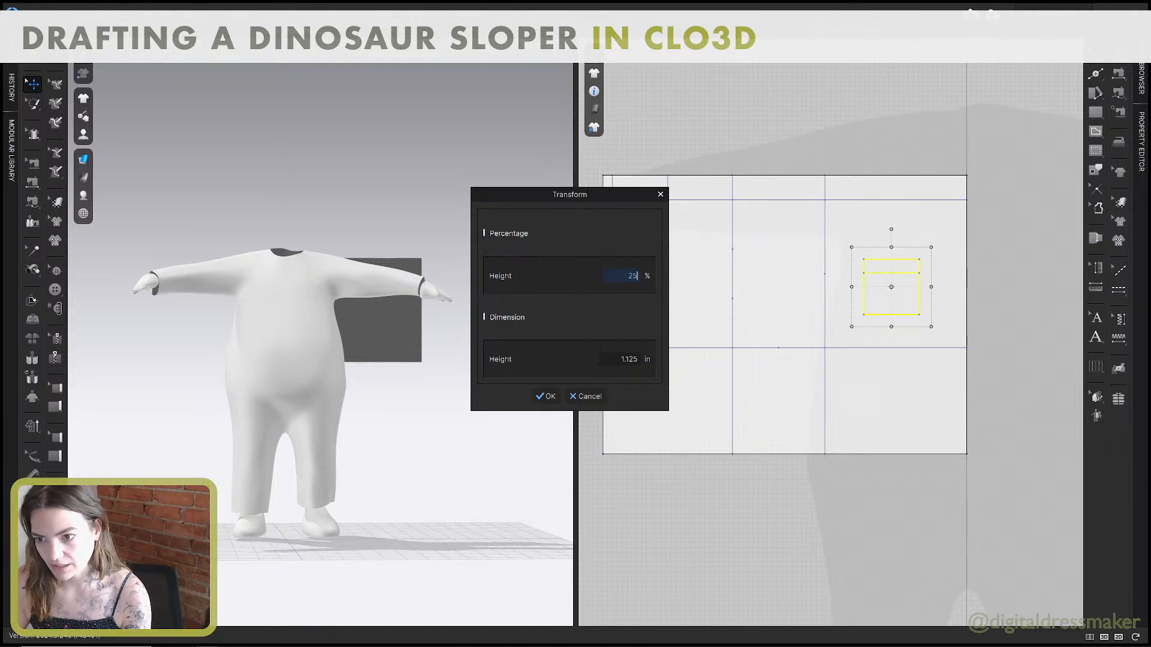
pyautogui.click(546, 397)
pyautogui.moveTo(906, 263); pyautogui.dragTo(955, 162)
pyautogui.click(957, 239)
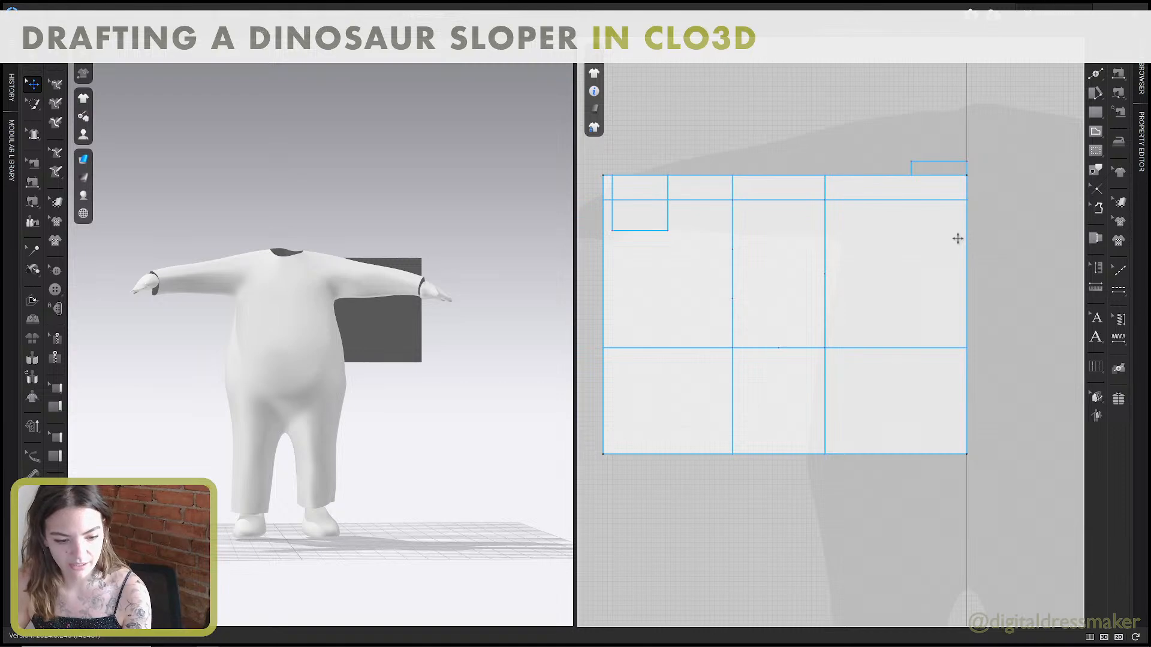
# Switch to the guide and read step 8 on page 6 about connecting the points with an internal polygon and the shoulder lengths.
pyautogui.hotkey('alt', 'Tab')
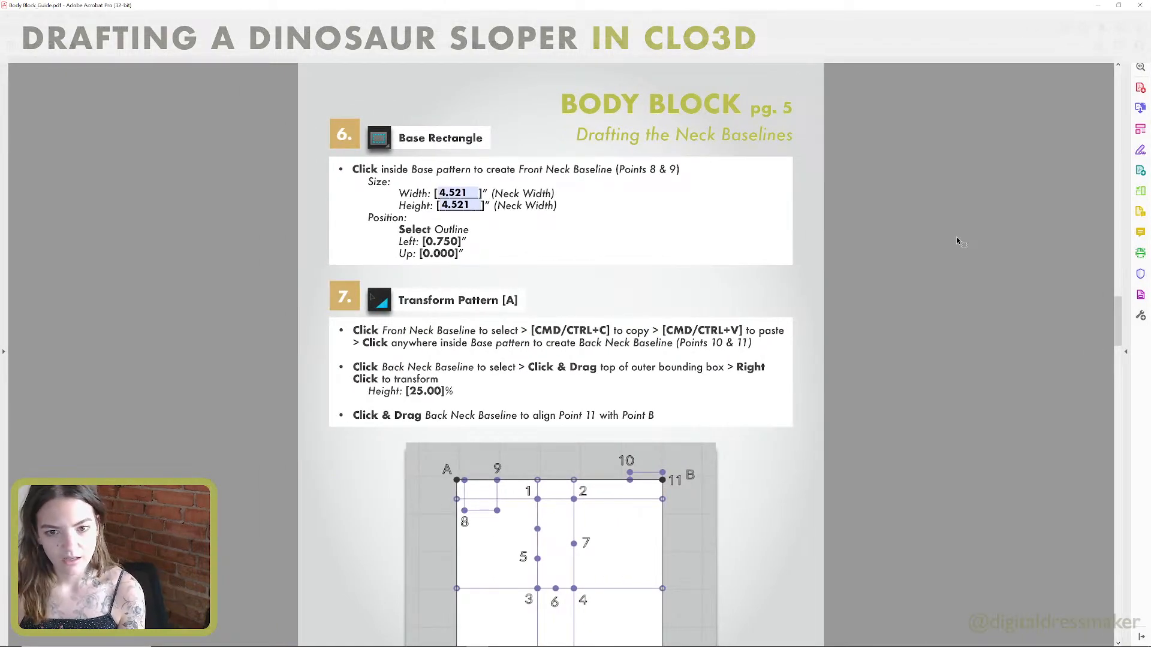
pyautogui.scroll(-10, 839, 309)
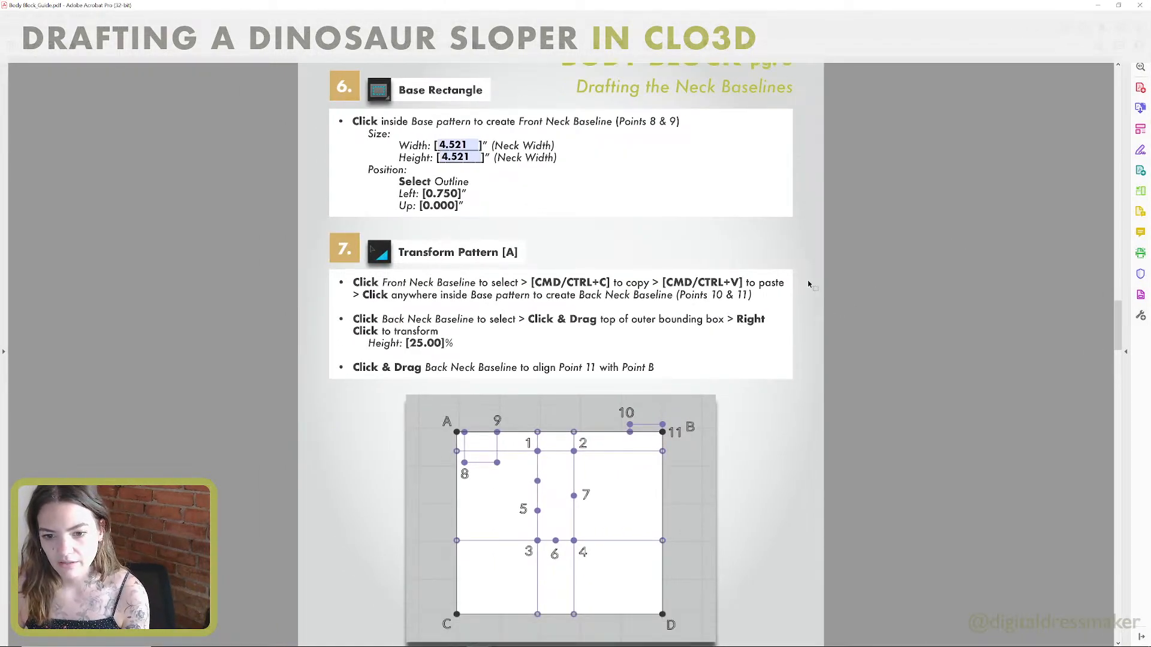
pyautogui.scroll(-5, 806, 283)
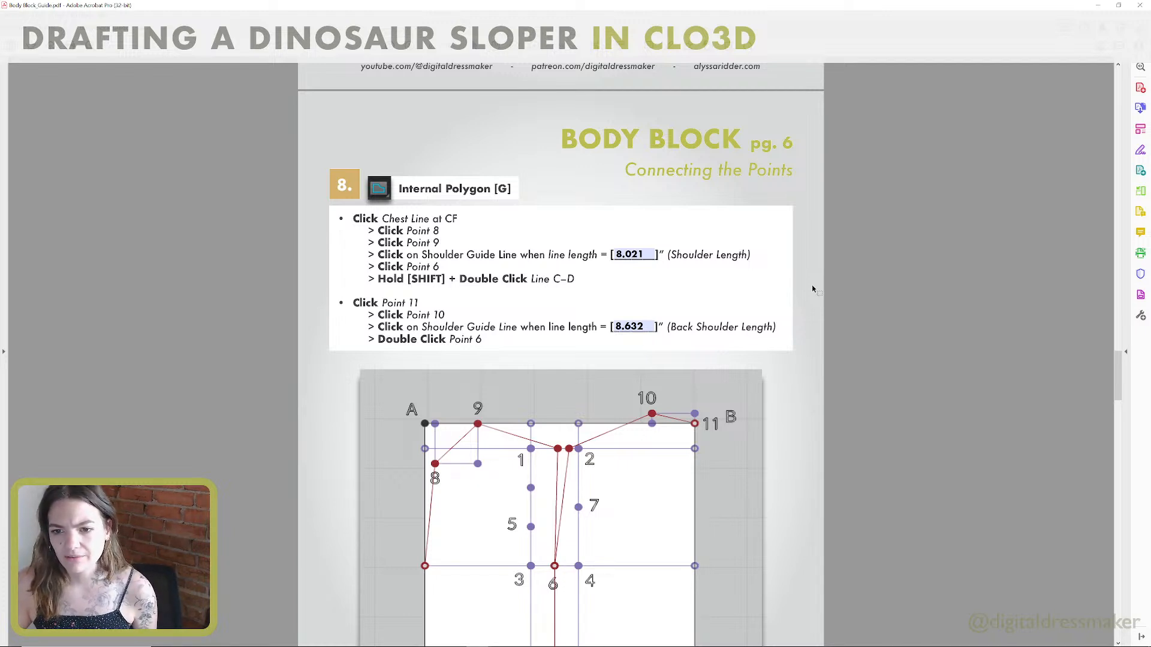
pyautogui.click(636, 256)
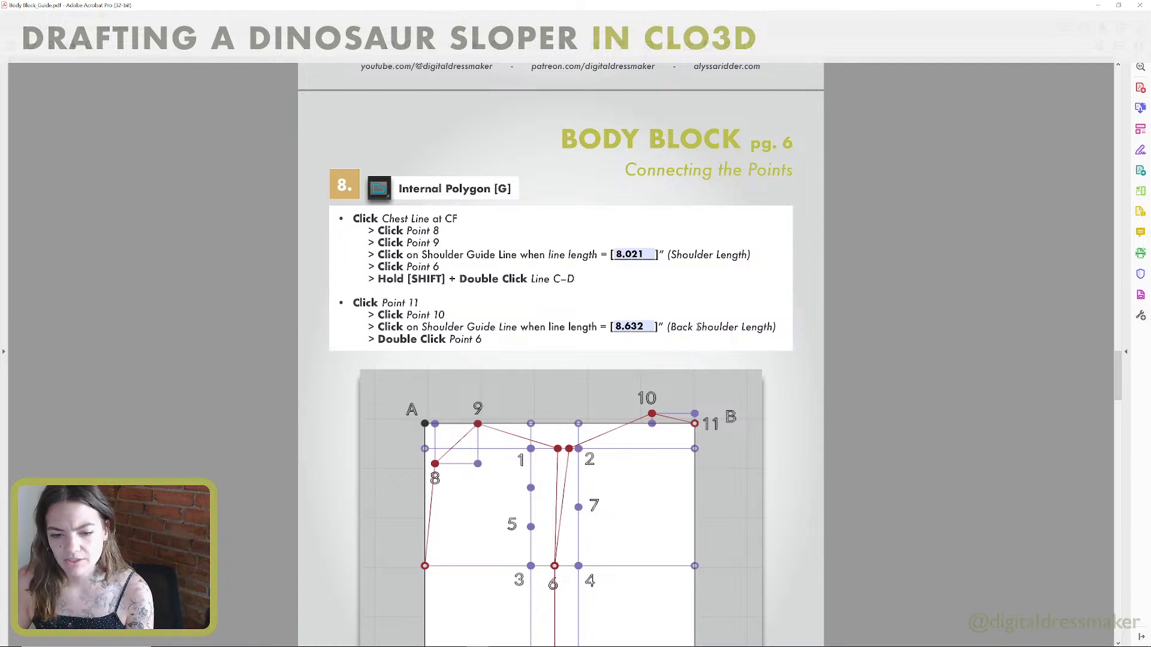
pyautogui.scroll(-4, 698, 327)
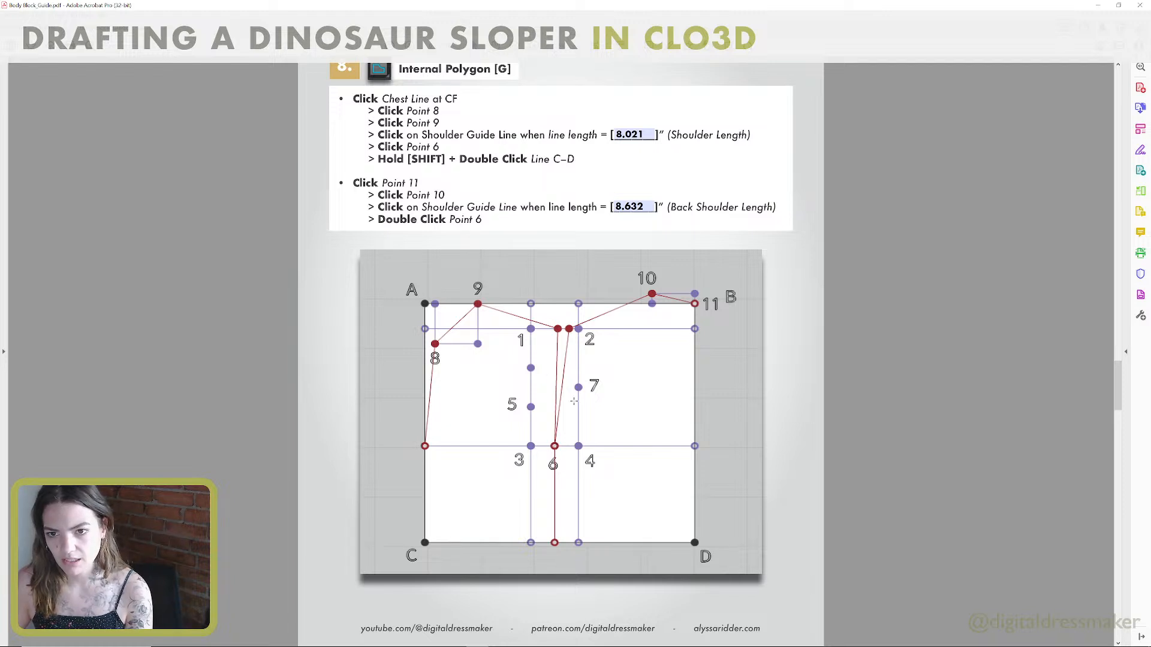
# In CLO3D, draw the front internal polygon from the chest line through points 8 and 9, a shoulder about 8.04 in long, point 6 and line C–D.
pyautogui.hotkey('alt', 'Tab')
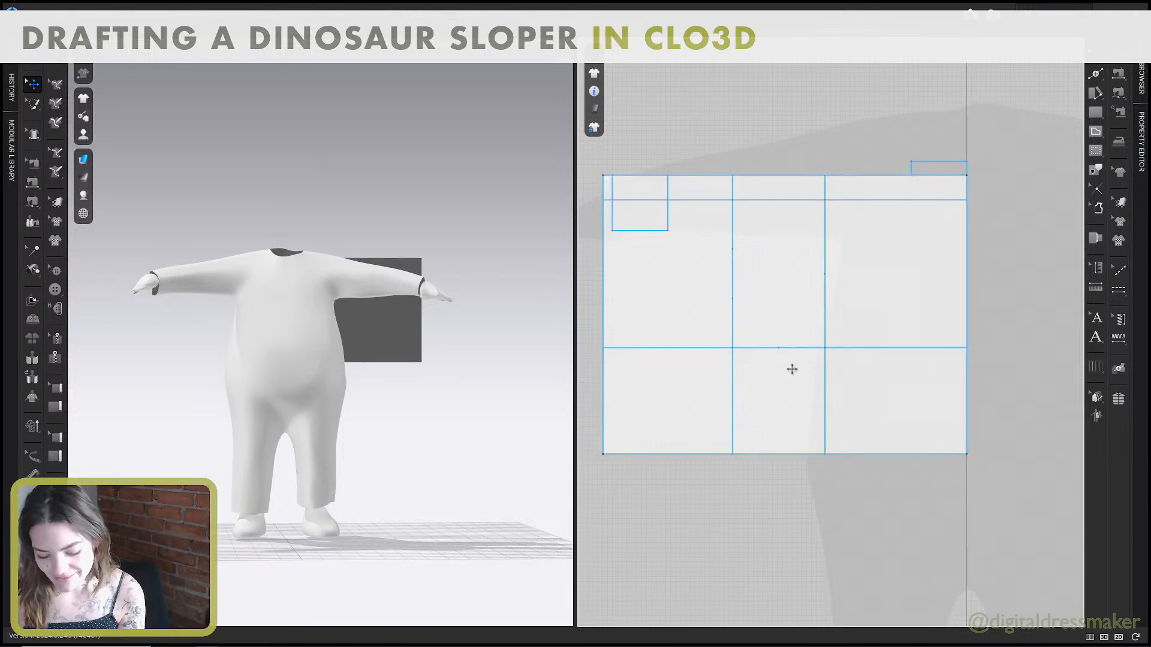
pyautogui.press('g')
pyautogui.click(603, 348)
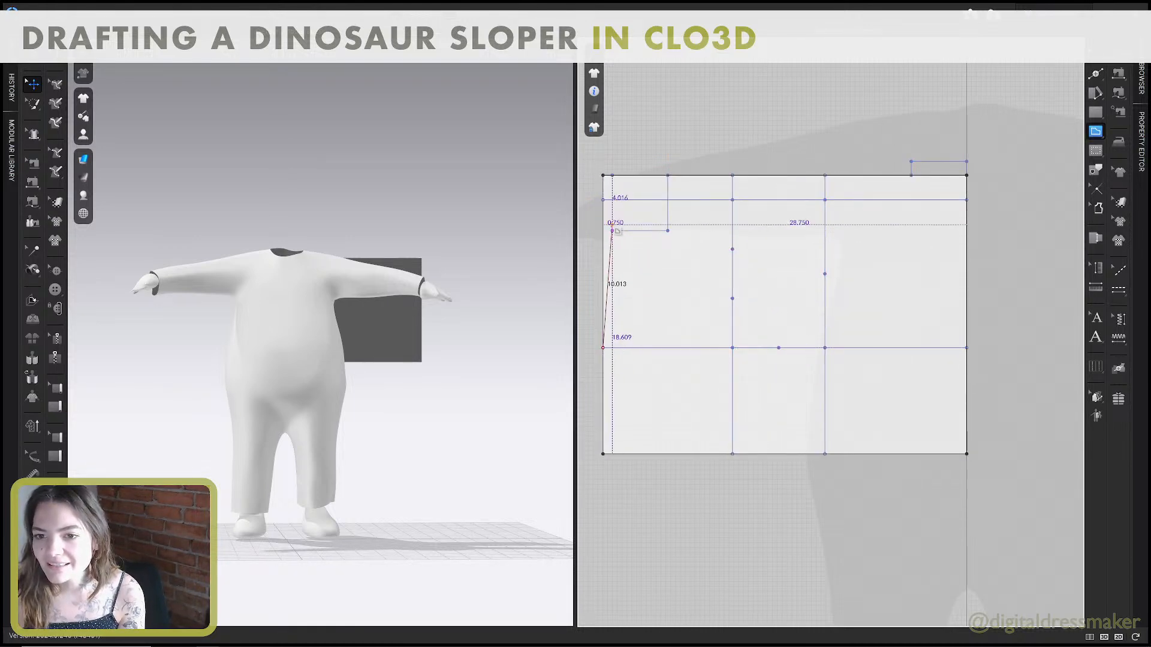
pyautogui.click(612, 230)
pyautogui.click(668, 176)
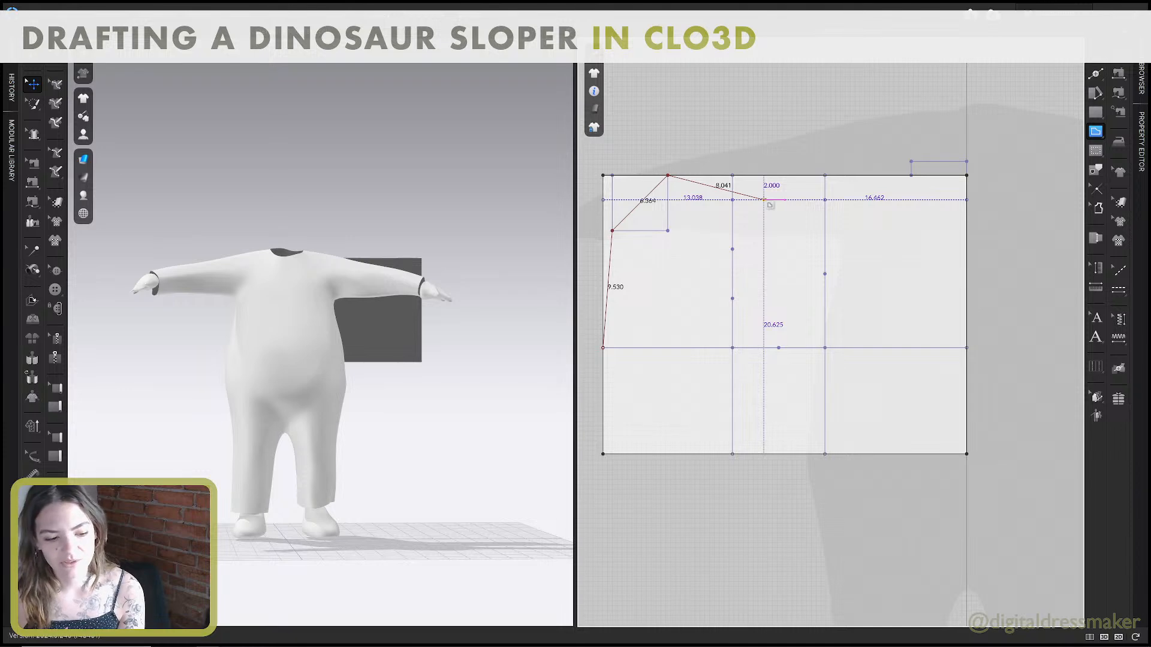
pyautogui.click(764, 200)
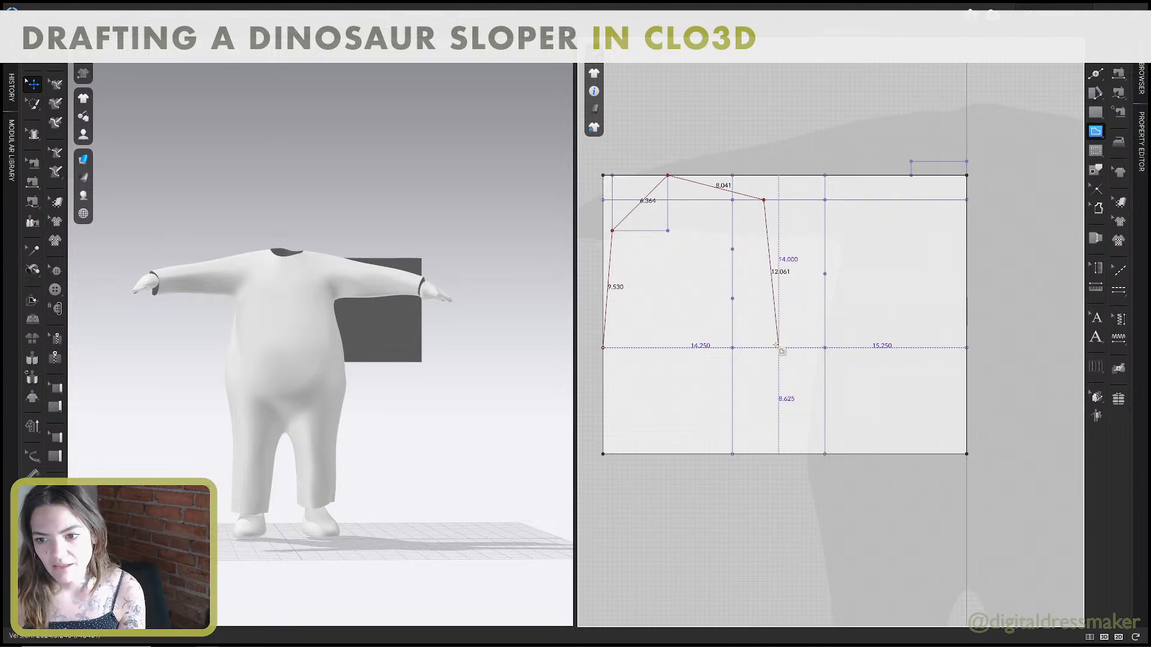
pyautogui.click(779, 347)
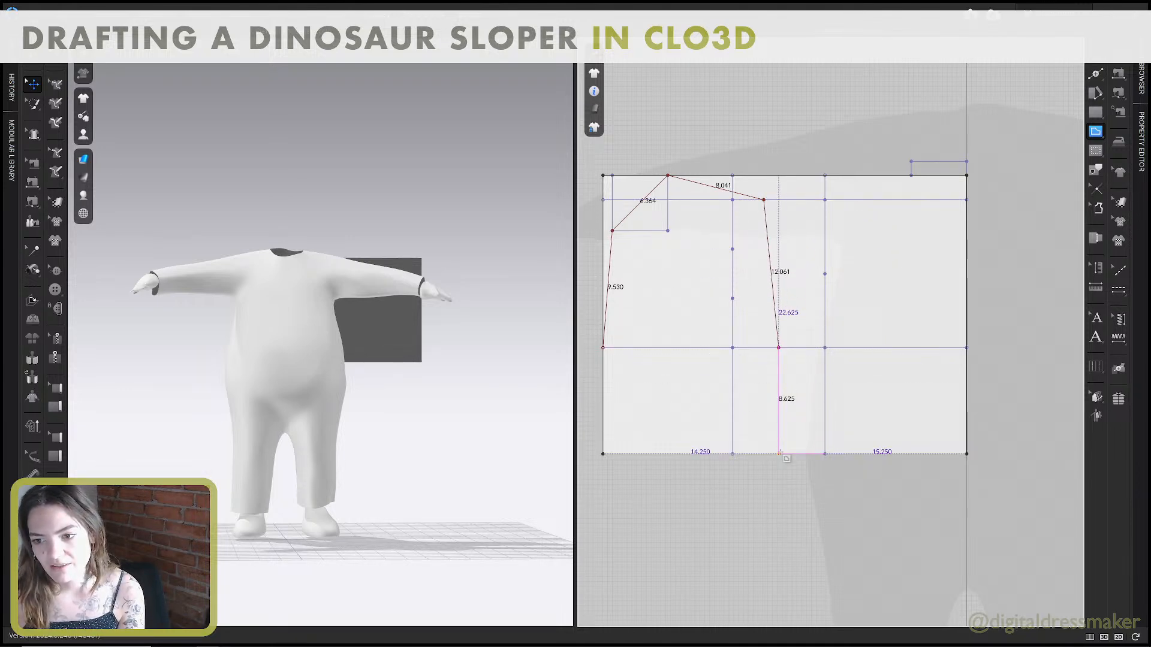
pyautogui.click(780, 453)
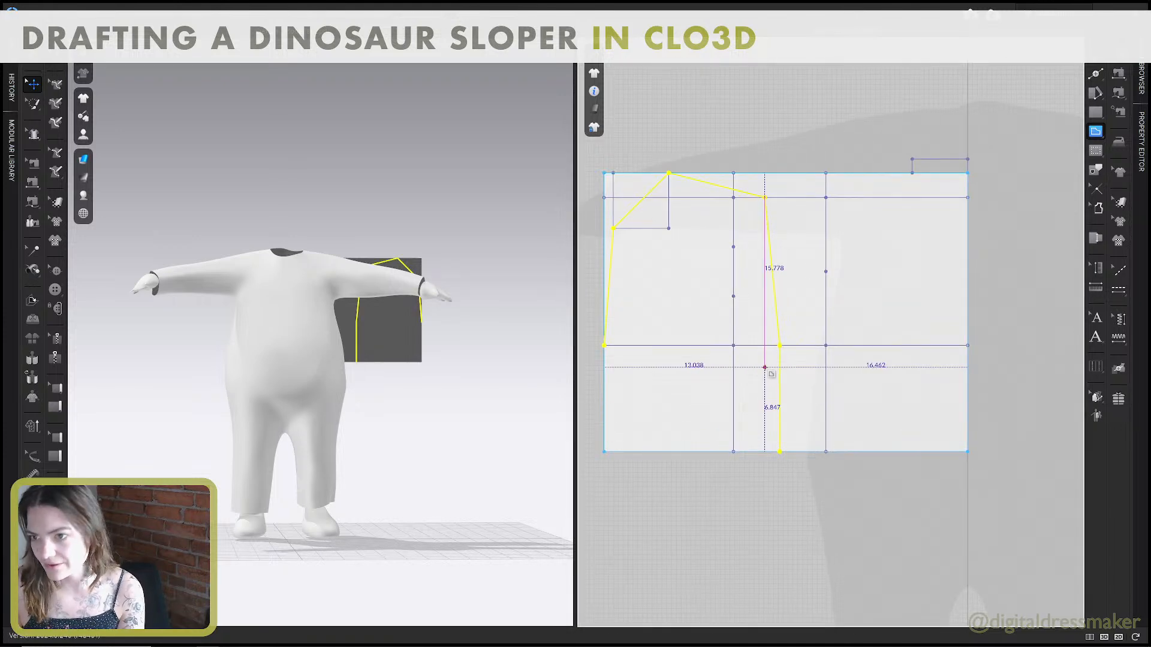
# Recheck step 8 in the guide, then draw the back internal polygon in CLO3D through points 11, 10, a shoulder about 8.64 in long, and point 6.
pyautogui.hotkey('alt', 'Tab')
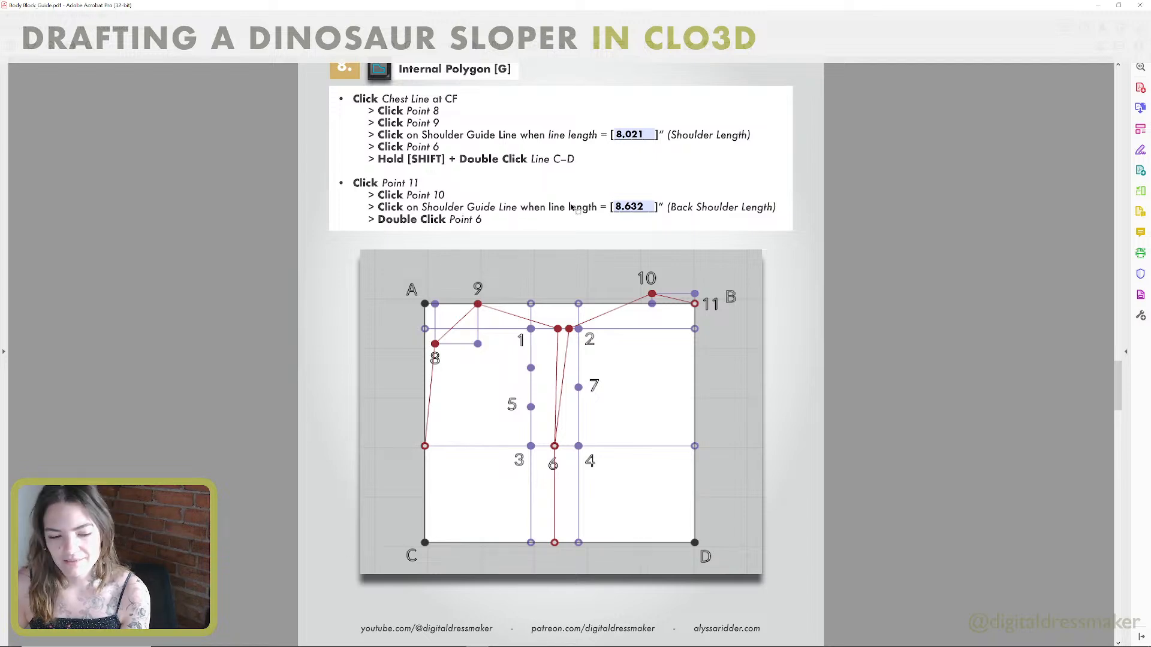
pyautogui.hotkey('alt', 'Tab')
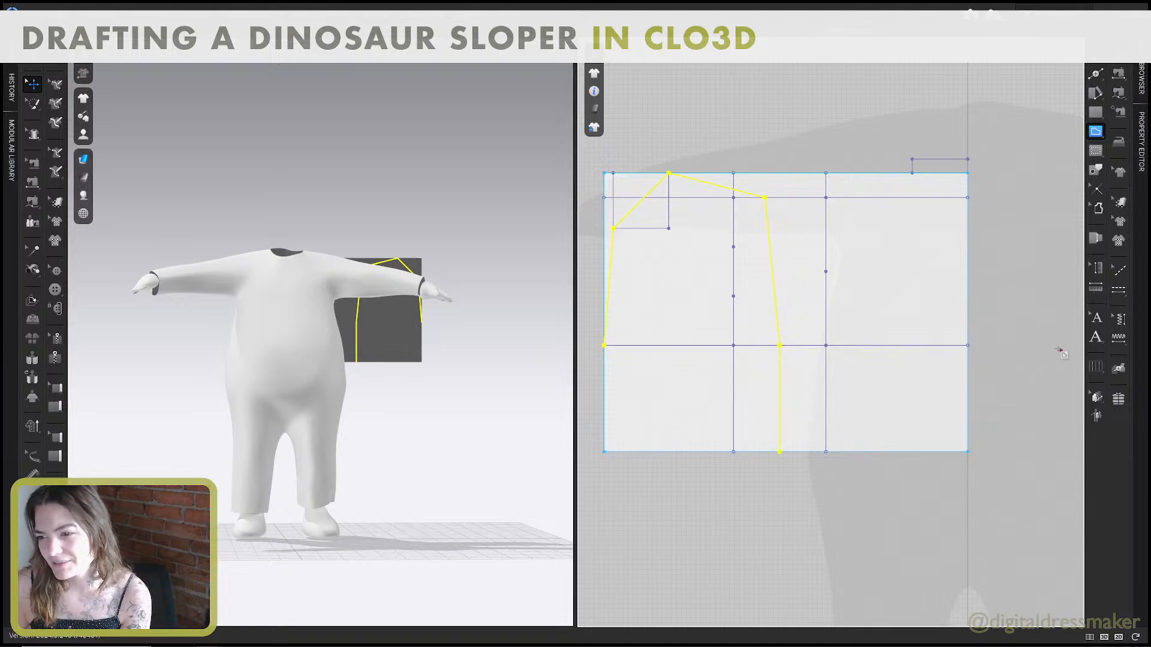
pyautogui.click(967, 173)
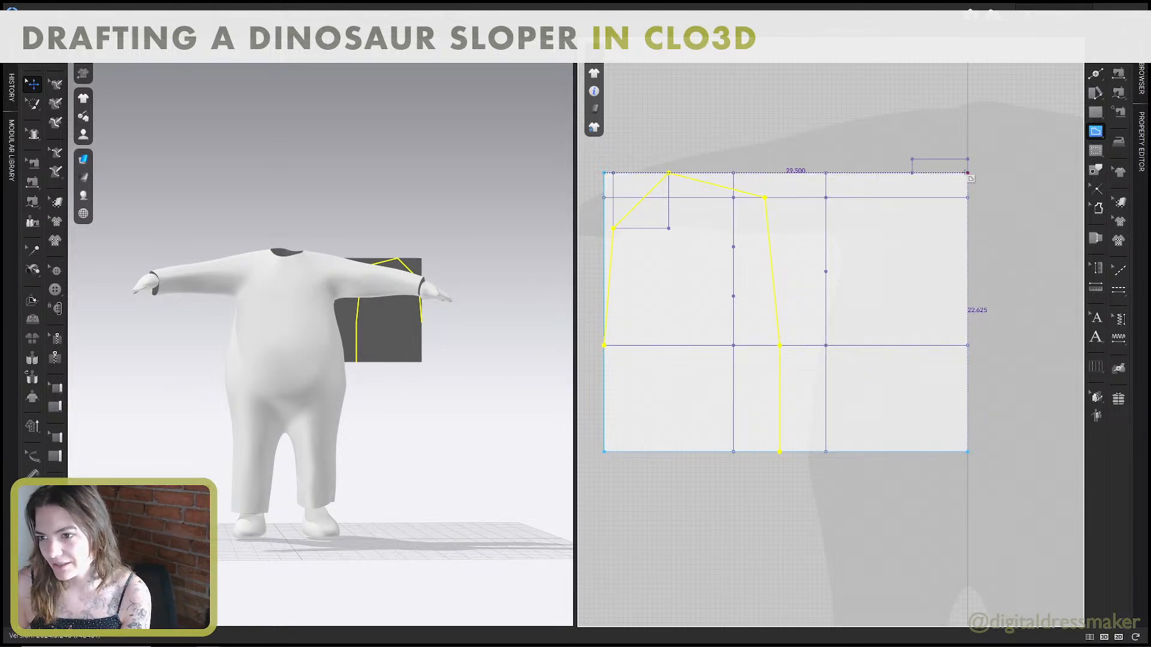
pyautogui.click(911, 159)
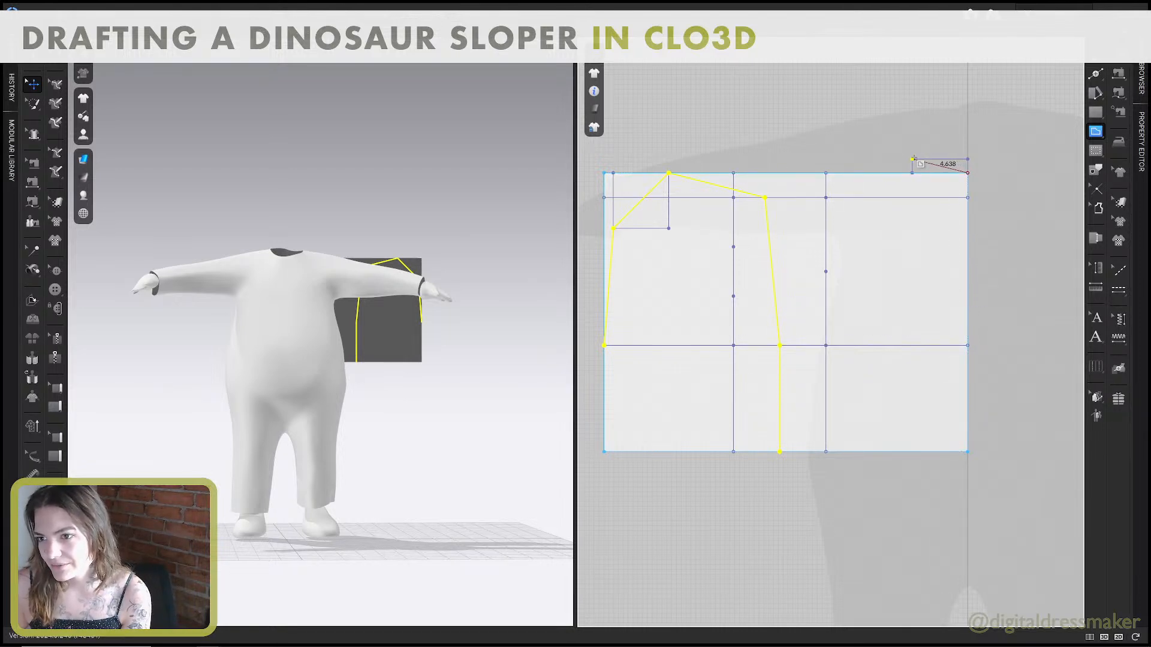
pyautogui.click(812, 198)
pyautogui.doubleClick(779, 345)
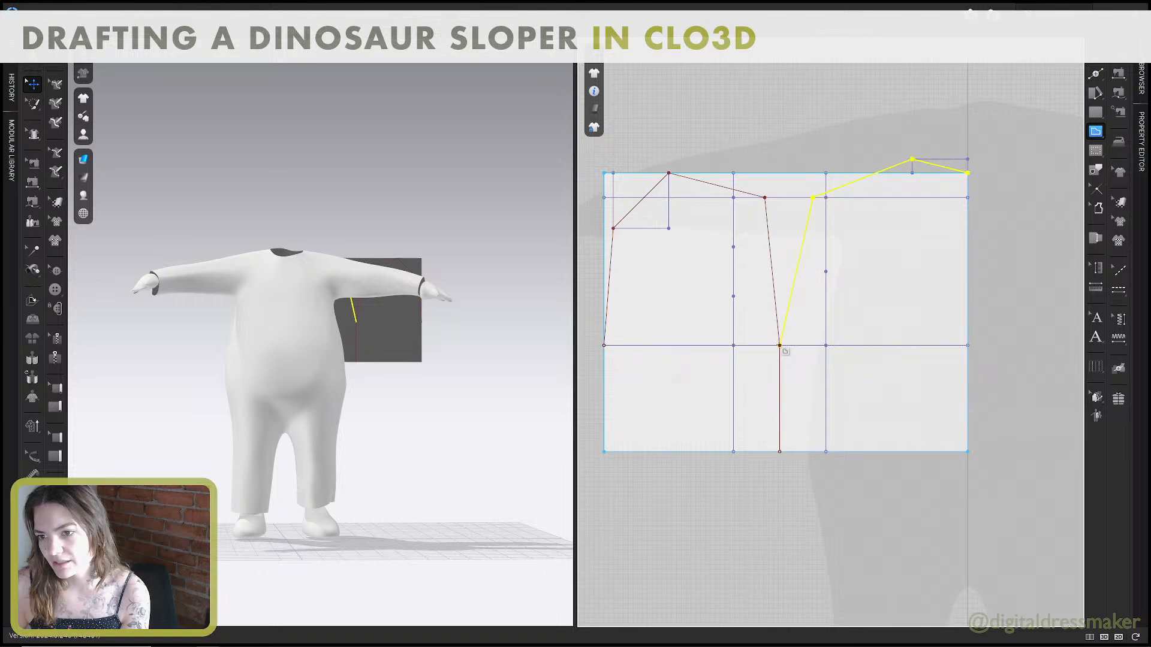
# Switch to the guide and read step 9 on page 7 about curving the armscyes and necklines.
pyautogui.hotkey('alt', 'Tab')
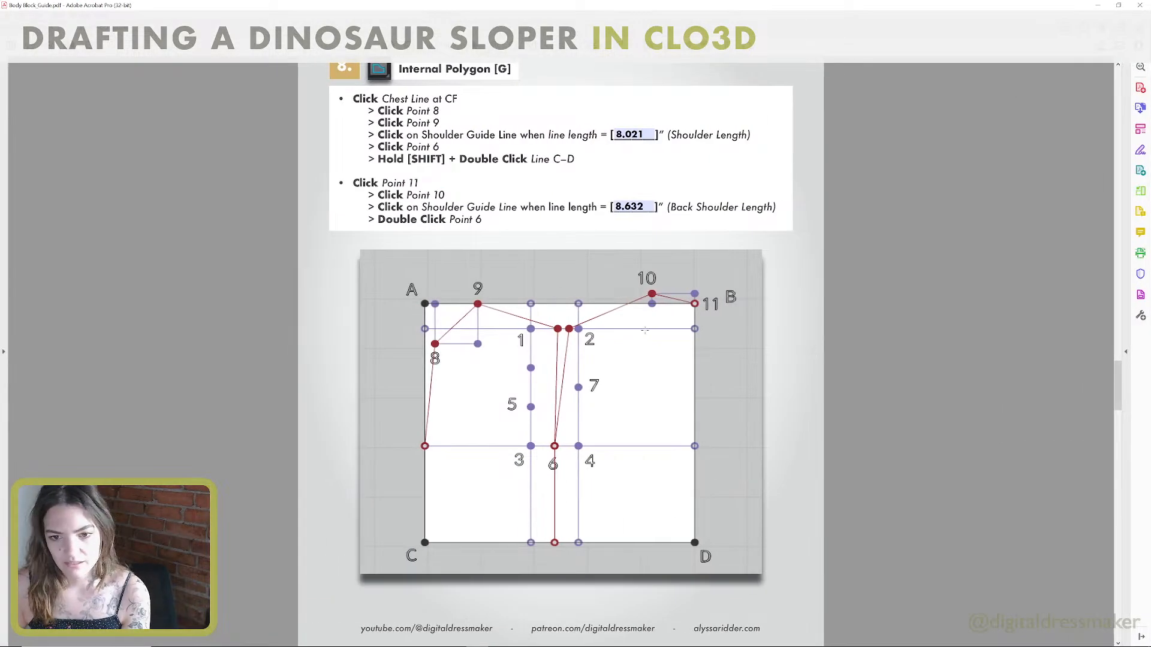
pyautogui.scroll(-6, 645, 316)
pyautogui.scroll(-1, 646, 316)
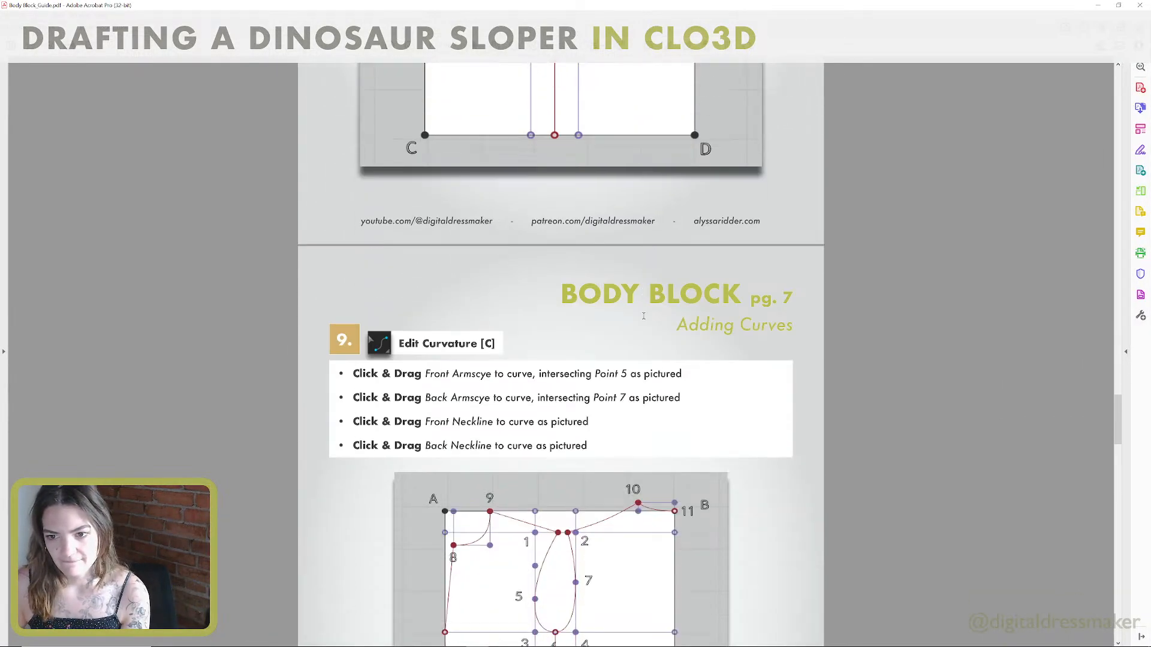
pyautogui.scroll(-3, 643, 316)
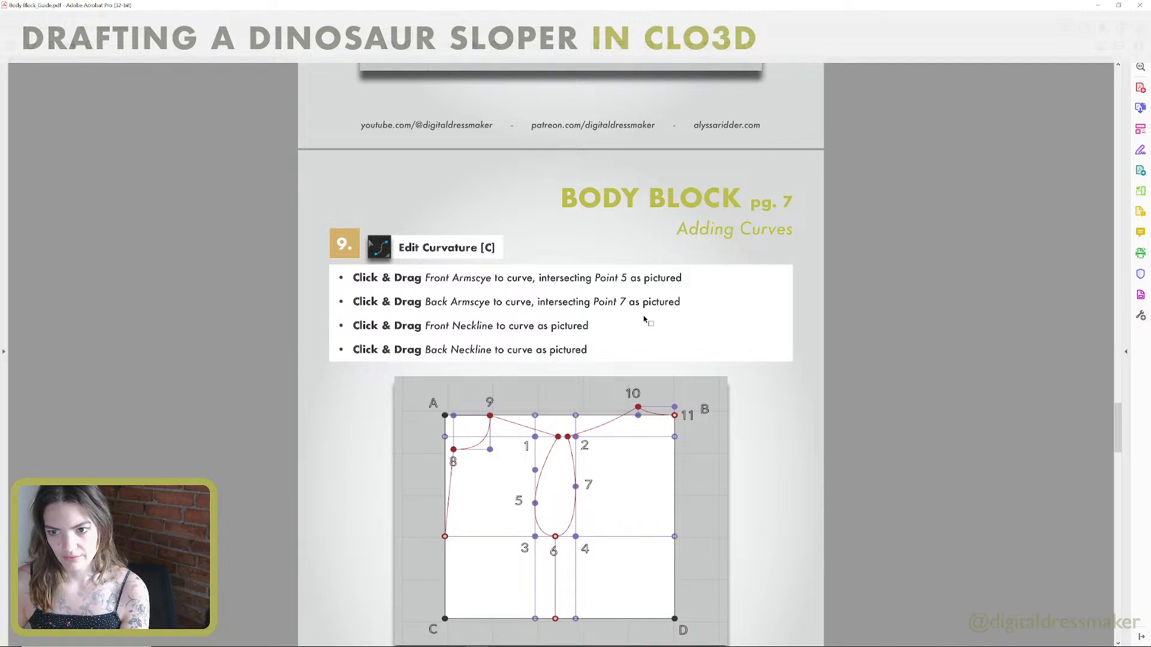
pyautogui.scroll(-5, 646, 319)
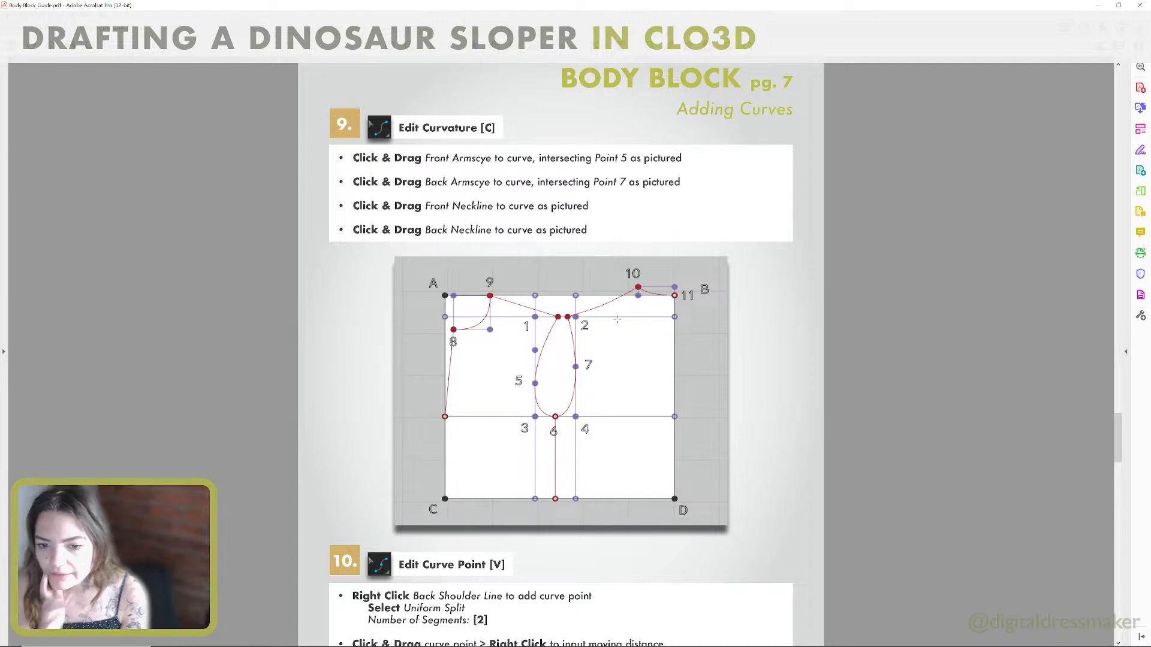
# In CLO3D, curve the front neckline inside its rectangle and the back neckline down to the pattern's upper back corner with Edit Curvature.
pyautogui.hotkey('alt', 'Tab')
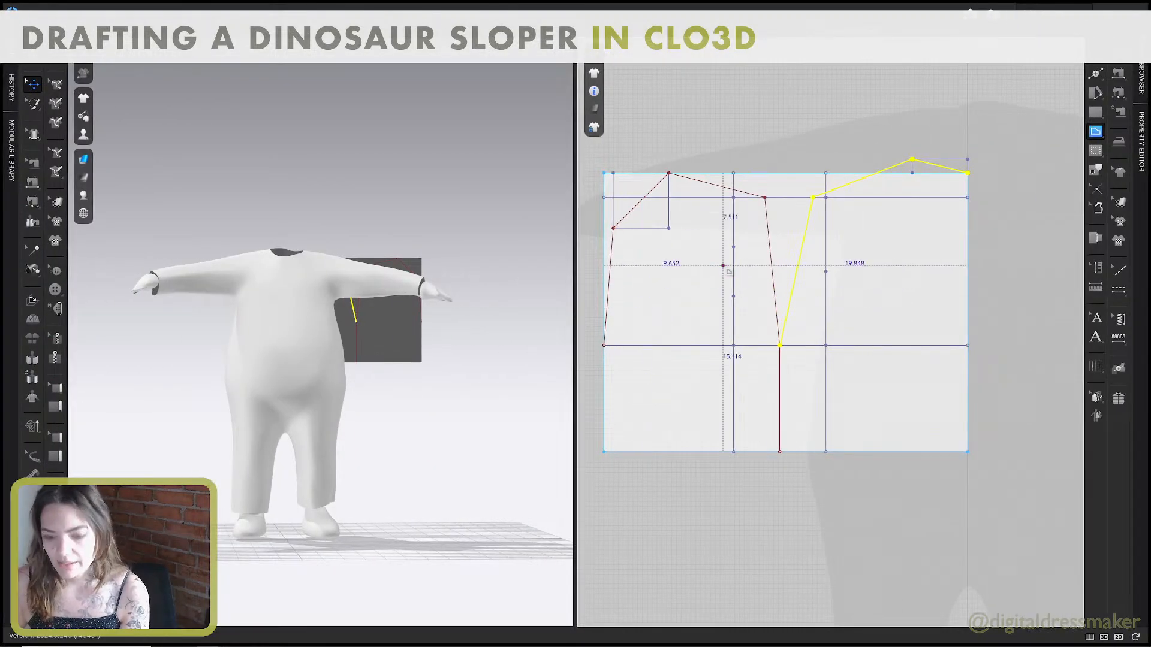
pyautogui.press('c')
pyautogui.moveTo(641, 202); pyautogui.dragTo(659, 221)
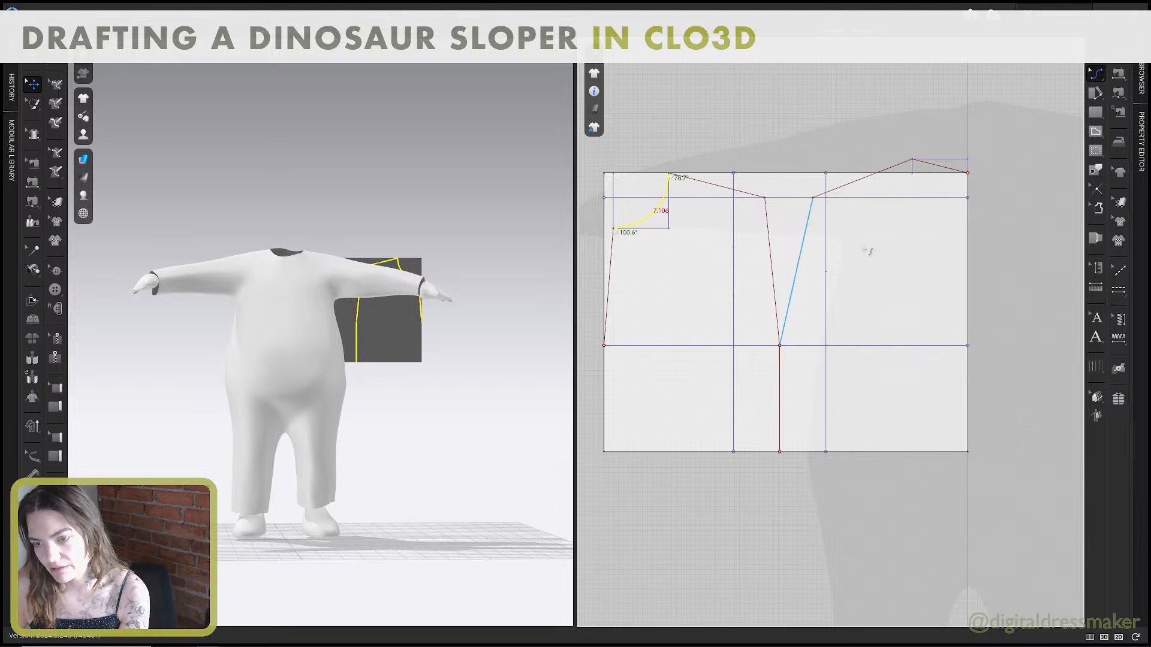
pyautogui.moveTo(949, 172); pyautogui.dragTo(949, 175)
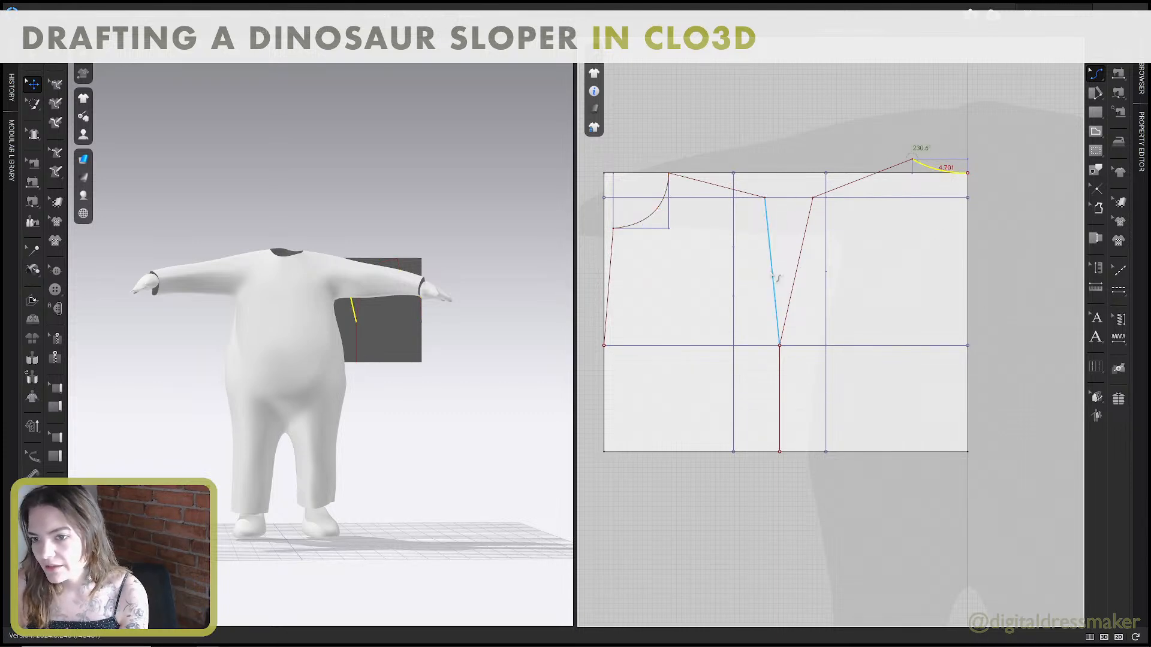
# Curve the front armscye out through point 5 and the back armscye through point 7.
pyautogui.moveTo(773, 274); pyautogui.dragTo(819, 315)
pyautogui.scroll(5, 793, 346)
pyautogui.scroll(2, 797, 354)
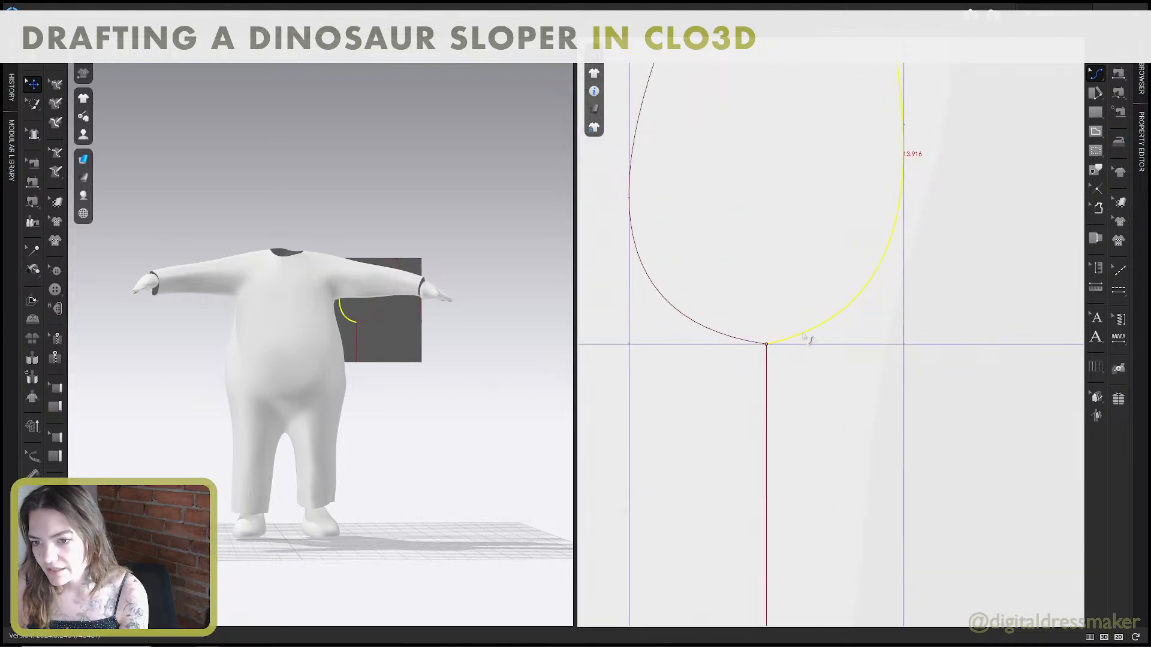
# Adjust the back armscye's Bezier handles so it leaves point 6 along the chest line and passes through point 7.
pyautogui.press('z')
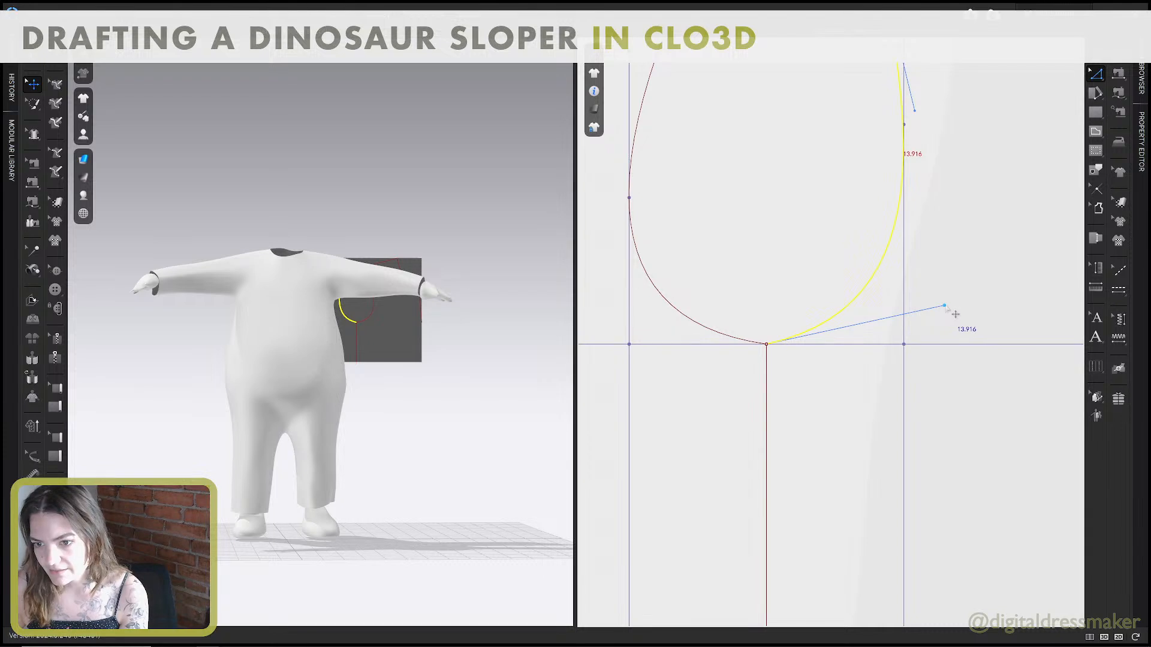
pyautogui.moveTo(944, 306); pyautogui.dragTo(904, 344)
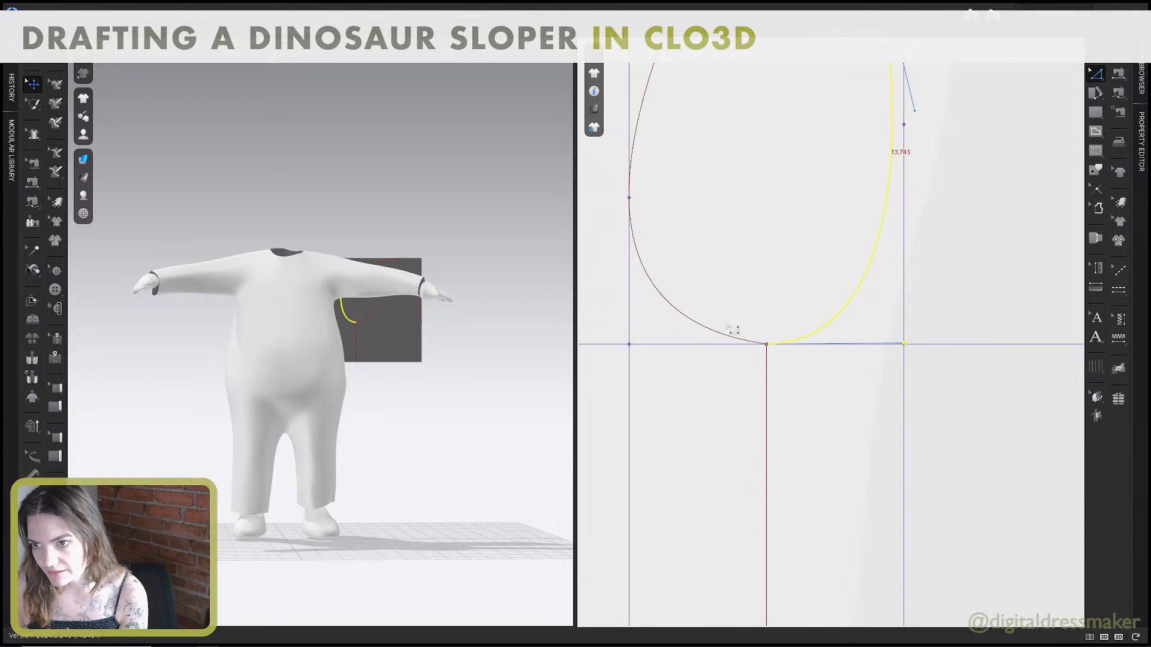
pyautogui.scroll(-3, 791, 308)
pyautogui.moveTo(806, 302); pyautogui.dragTo(820, 337, button='middle')
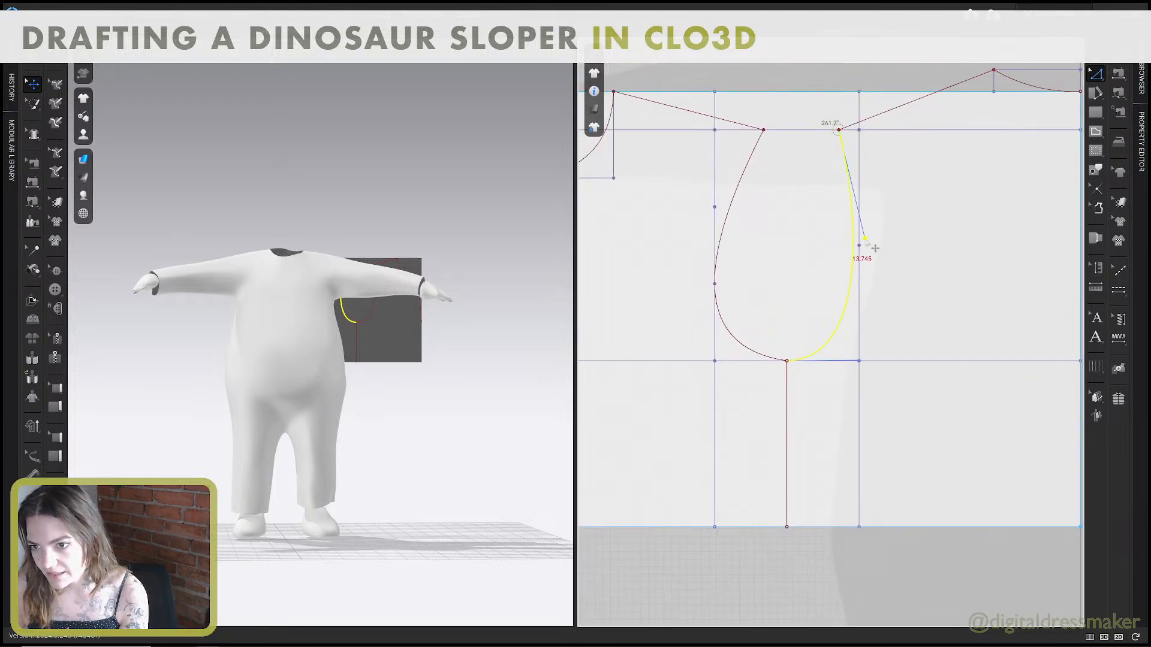
pyautogui.moveTo(867, 242)
pyautogui.mouseDown()
pyautogui.moveTo(860, 248)
pyautogui.moveTo(877, 246)
pyautogui.mouseUp()
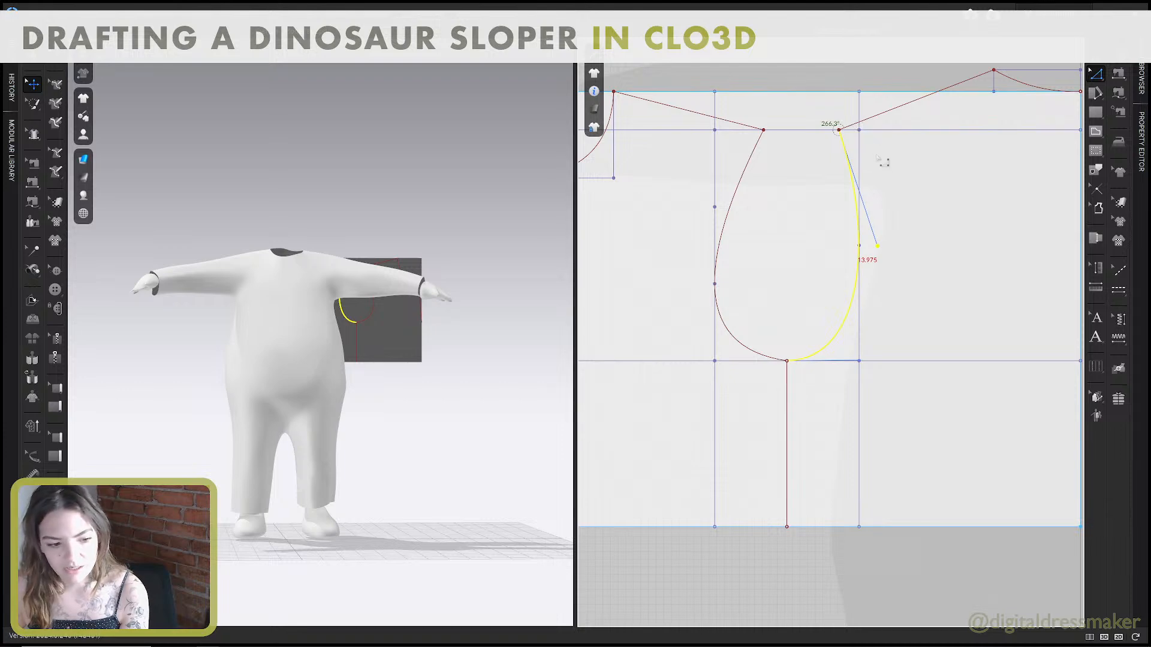
pyautogui.scroll(5, 851, 137)
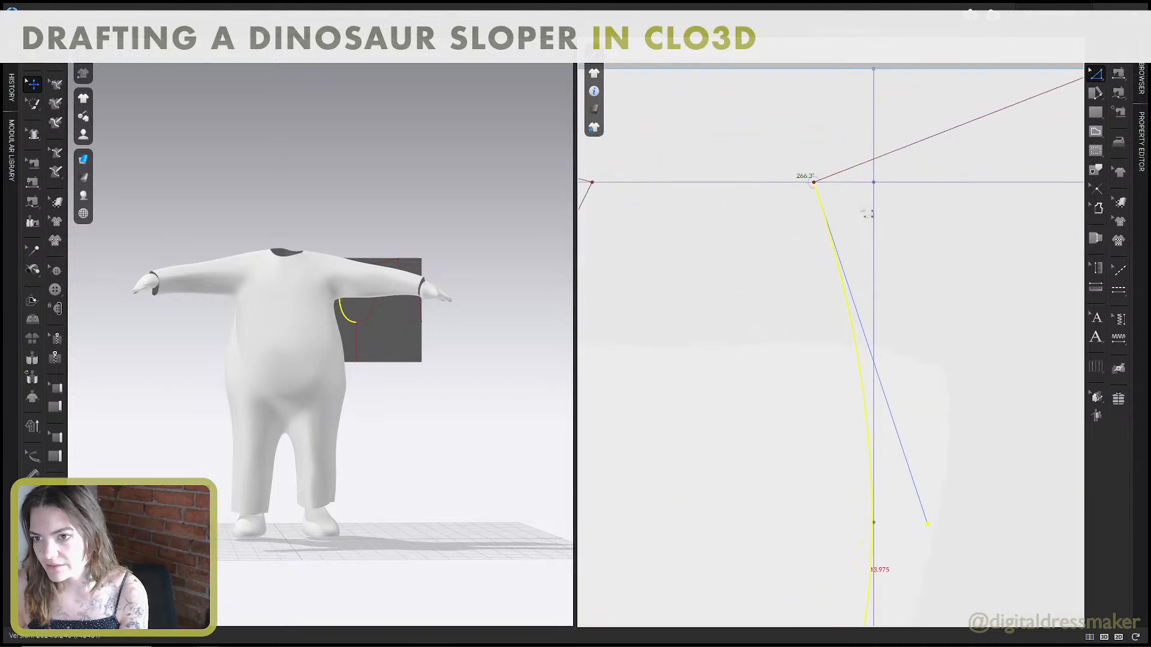
pyautogui.scroll(-5, 805, 147)
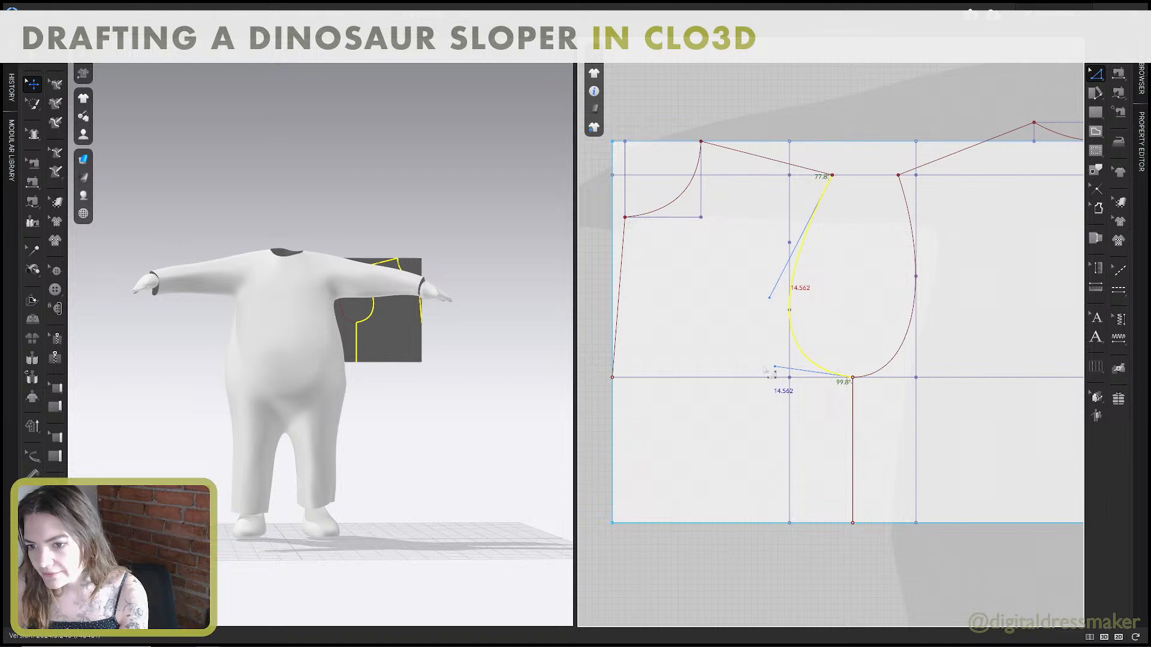
# Level the front armscye's lower Bezier handle with the chest line and refine the upper handle so the curve follows point 5.
pyautogui.moveTo(775, 367); pyautogui.dragTo(785, 387)
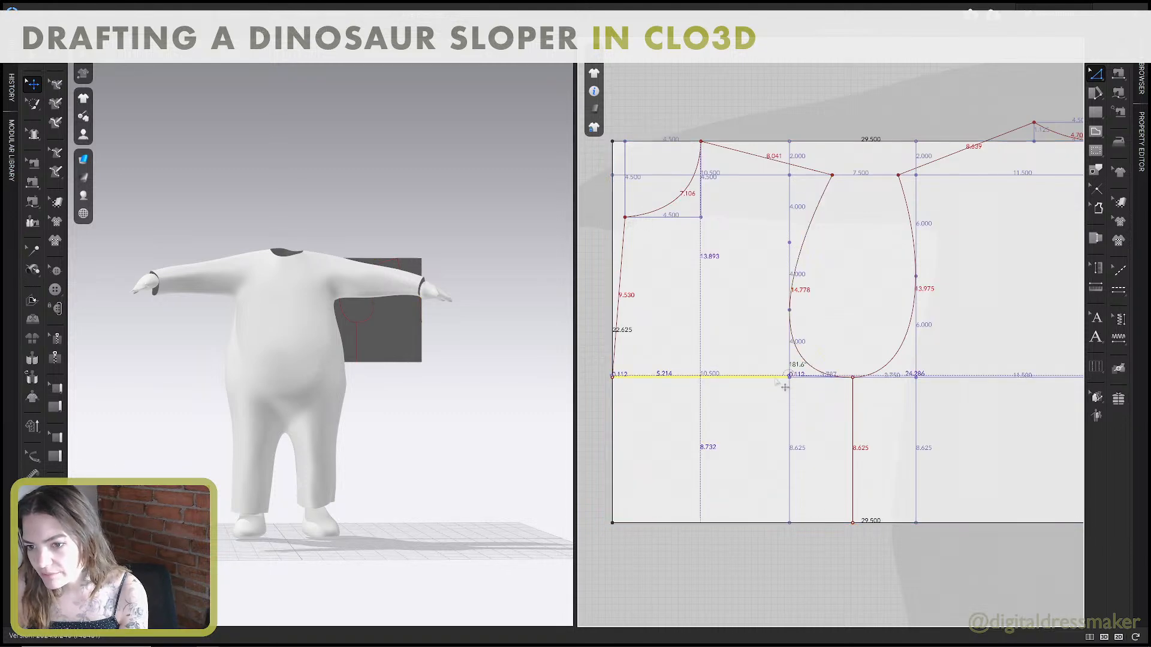
pyautogui.click(785, 388)
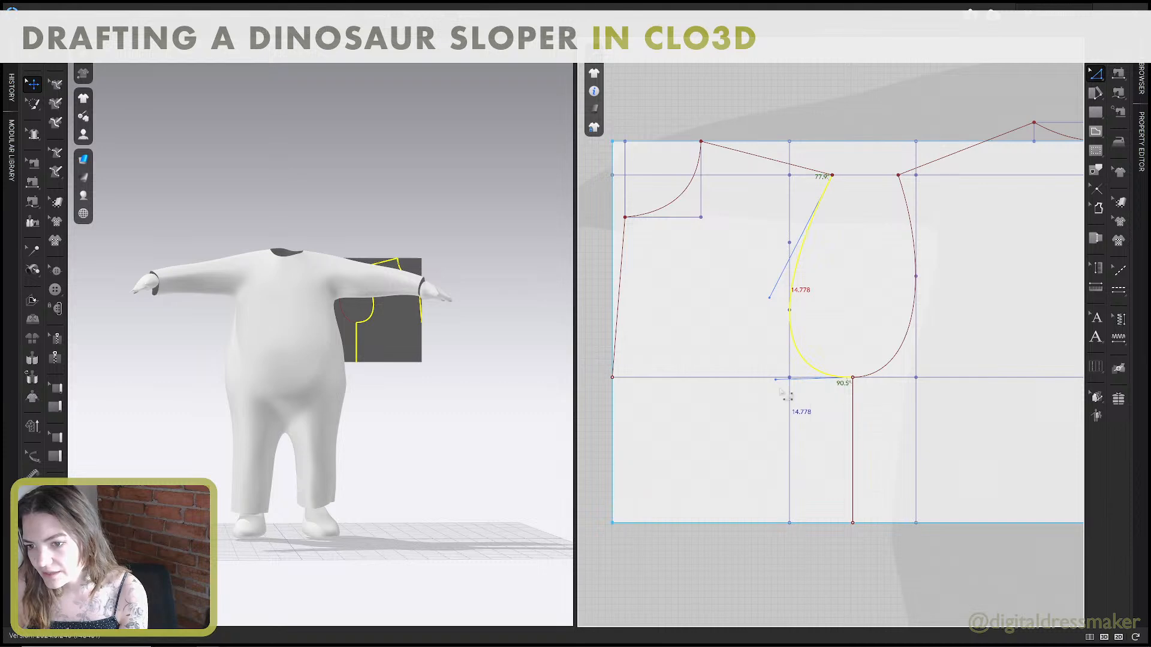
pyautogui.moveTo(774, 381); pyautogui.dragTo(774, 379)
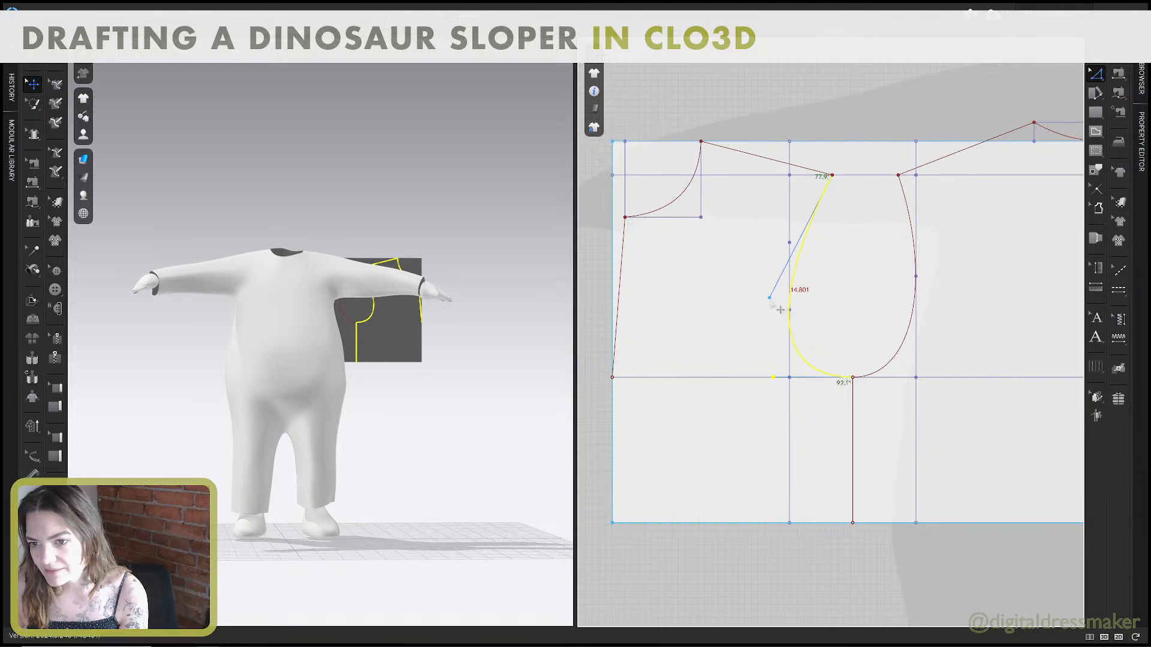
pyautogui.moveTo(771, 299); pyautogui.dragTo(783, 309)
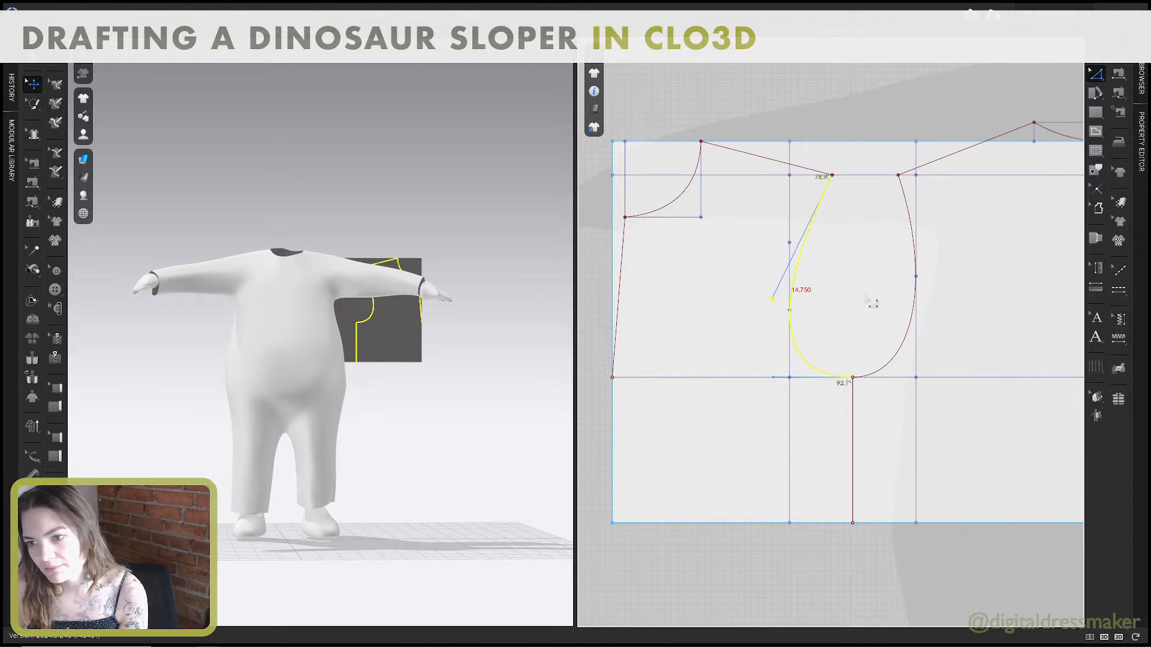
# Measure the front and back armscyes separately and together, inspect them in 3D, then return to the guide.
pyautogui.click(955, 310)
pyautogui.moveTo(939, 293); pyautogui.dragTo(902, 290, button='right')
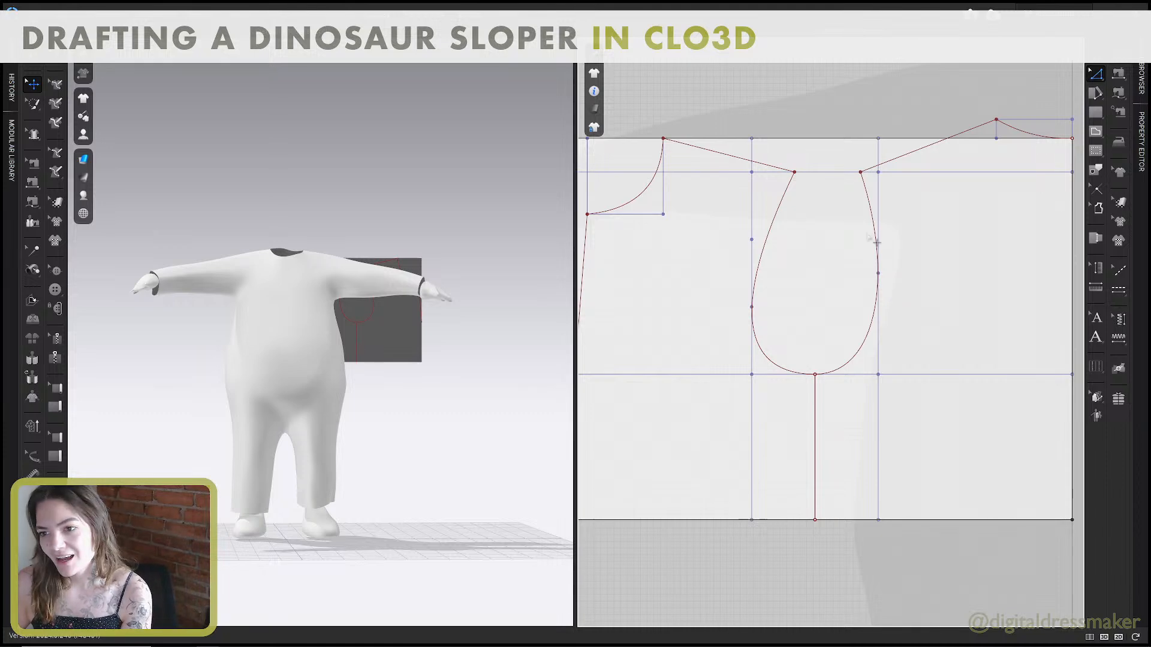
pyautogui.click(872, 214)
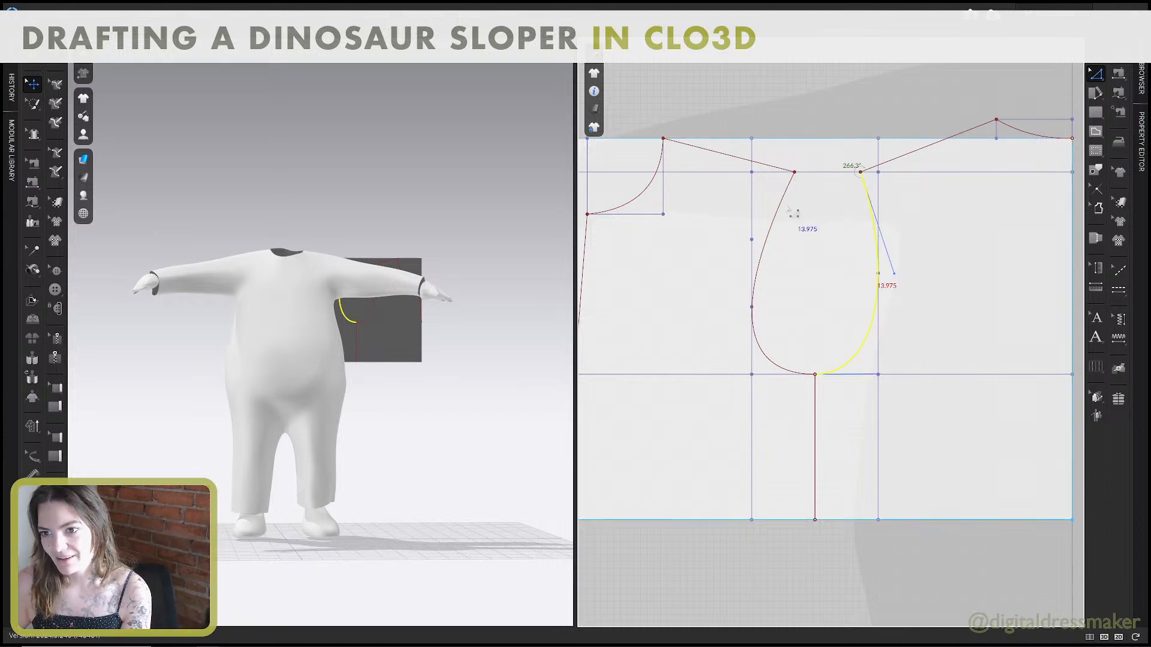
pyautogui.click(788, 212)
pyautogui.moveTo(822, 228); pyautogui.dragTo(822, 243, button='middle')
pyautogui.click(873, 244)
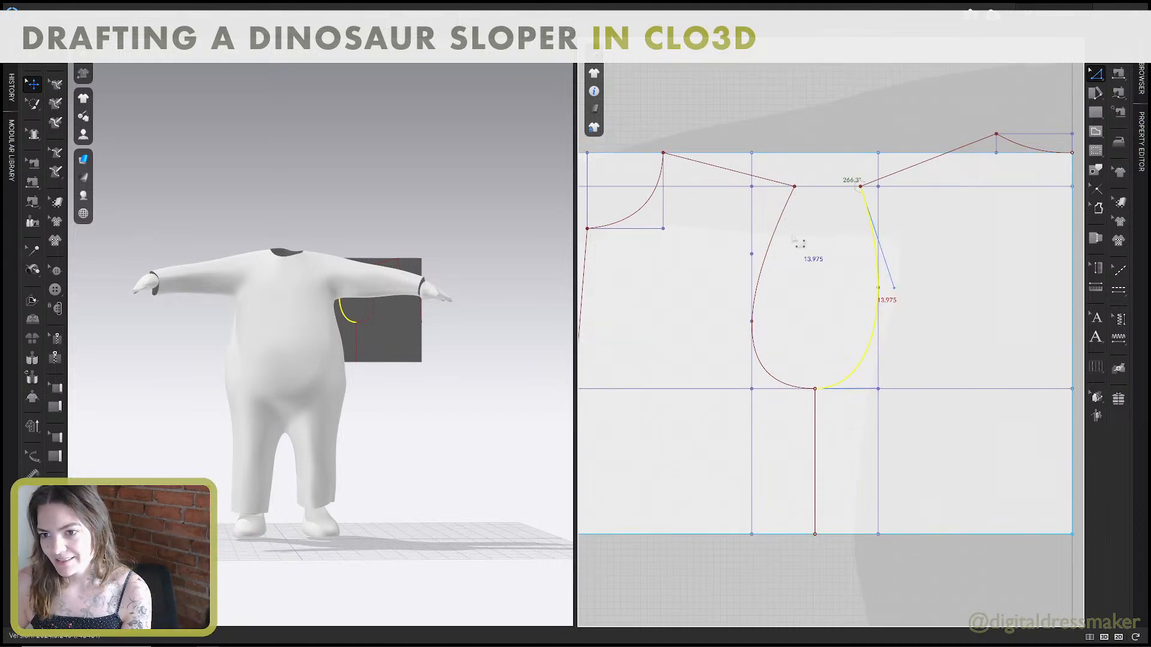
pyautogui.keyDown('shift'); pyautogui.click(776, 243); pyautogui.keyUp('shift')
pyautogui.moveTo(442, 329); pyautogui.dragTo(324, 289, button='right')
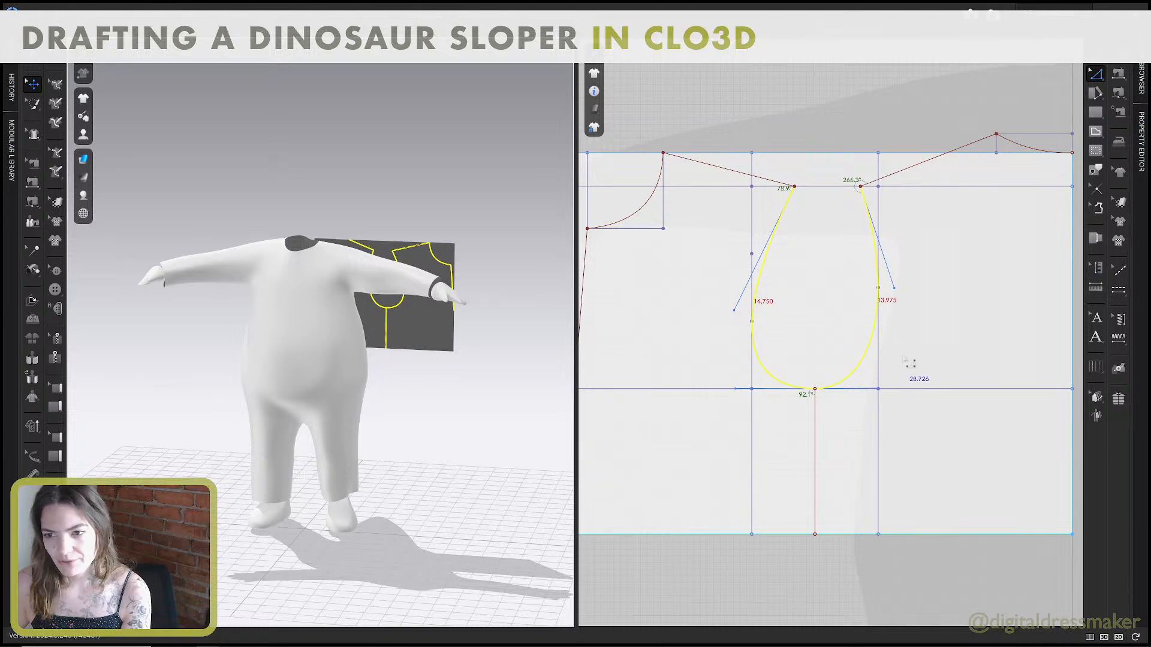
pyautogui.scroll(-3, 867, 325)
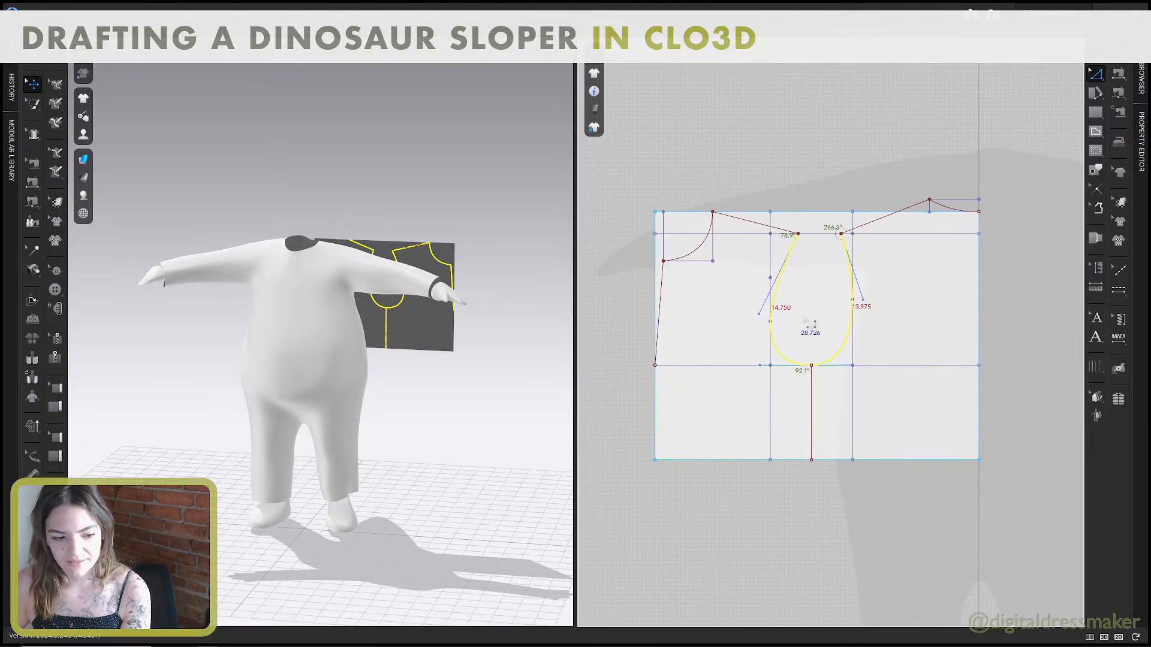
pyautogui.hotkey('alt', 'Tab')
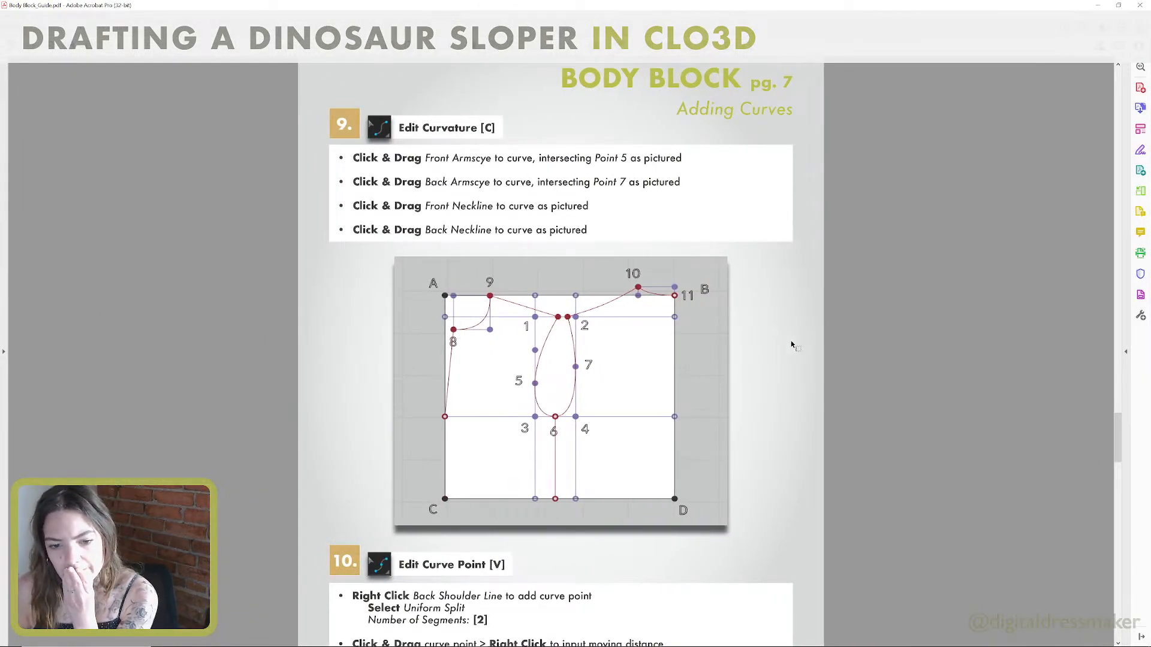
# Add a curve point to the back shoulder line using a uniform split into 2 segments.
pyautogui.scroll(-4, 742, 400)
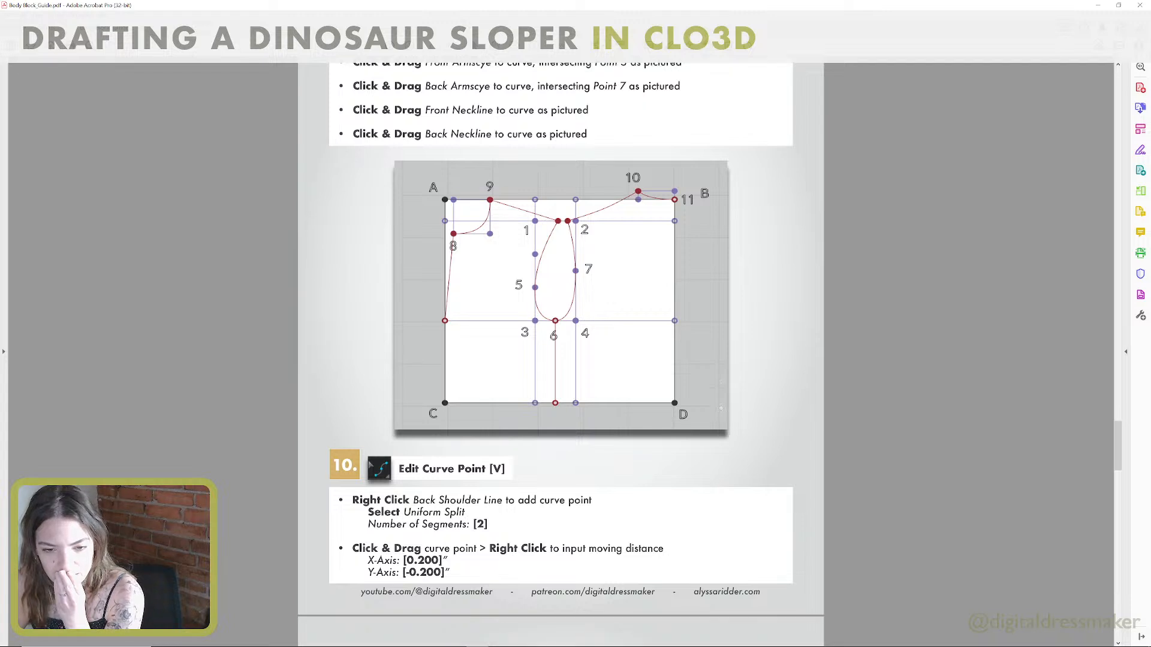
pyautogui.scroll(-2, 721, 408)
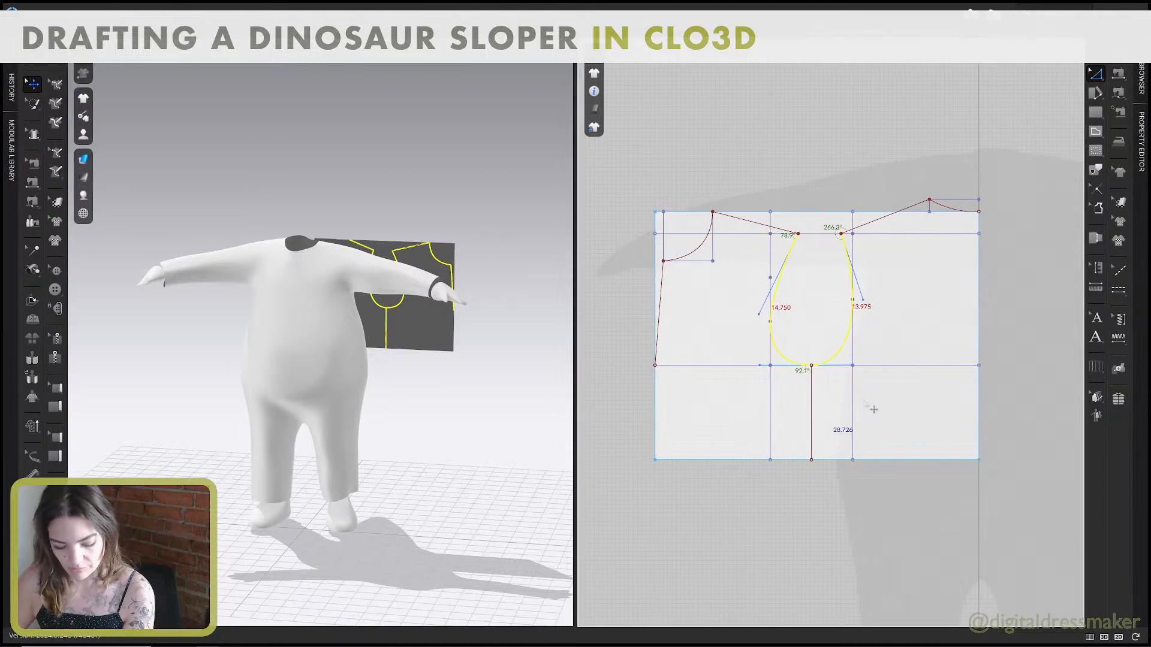
pyautogui.scroll(3, 884, 218)
pyautogui.rightClick(887, 217)
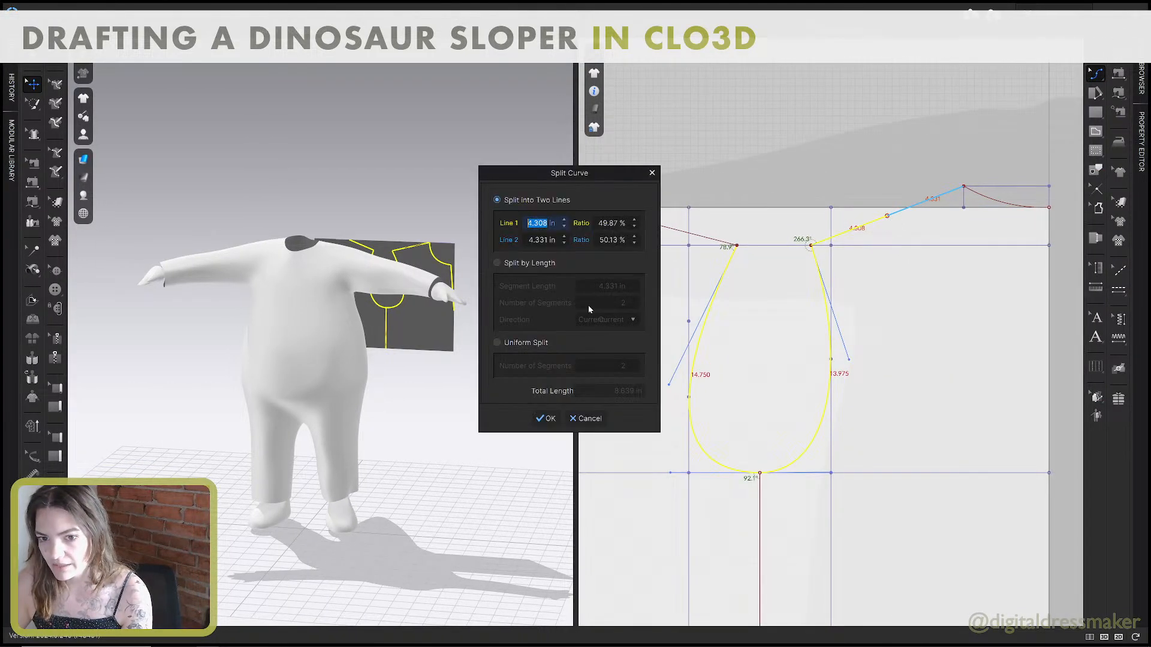
pyautogui.click(497, 342)
pyautogui.click(546, 419)
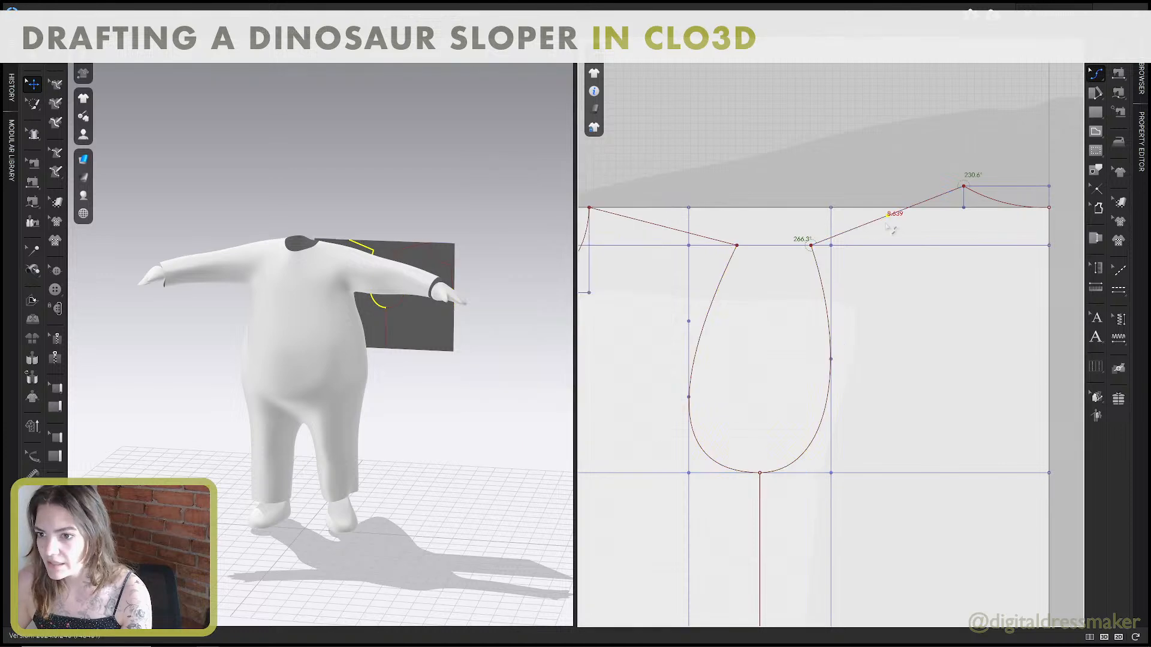
# Move the back shoulder line's curve point down and slightly towards the centre back by a distance of 0.2 in.
pyautogui.moveTo(887, 216); pyautogui.dragTo(885, 227)
pyautogui.rightClick(885, 227)
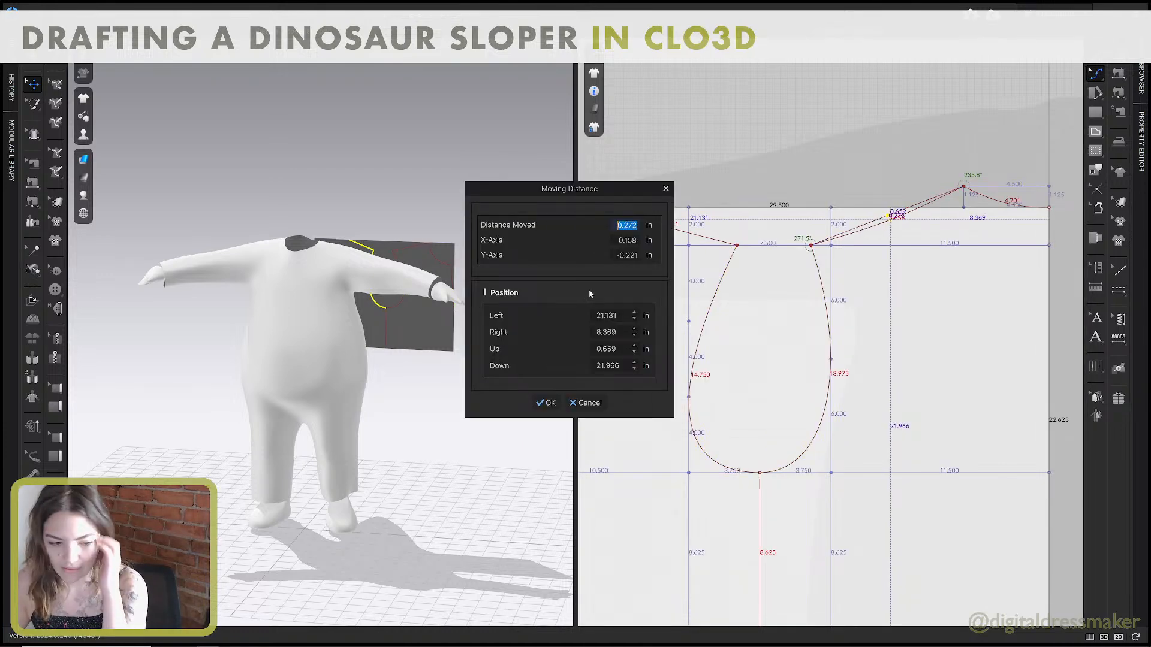
pyautogui.hotkey('alt', 'Tab')
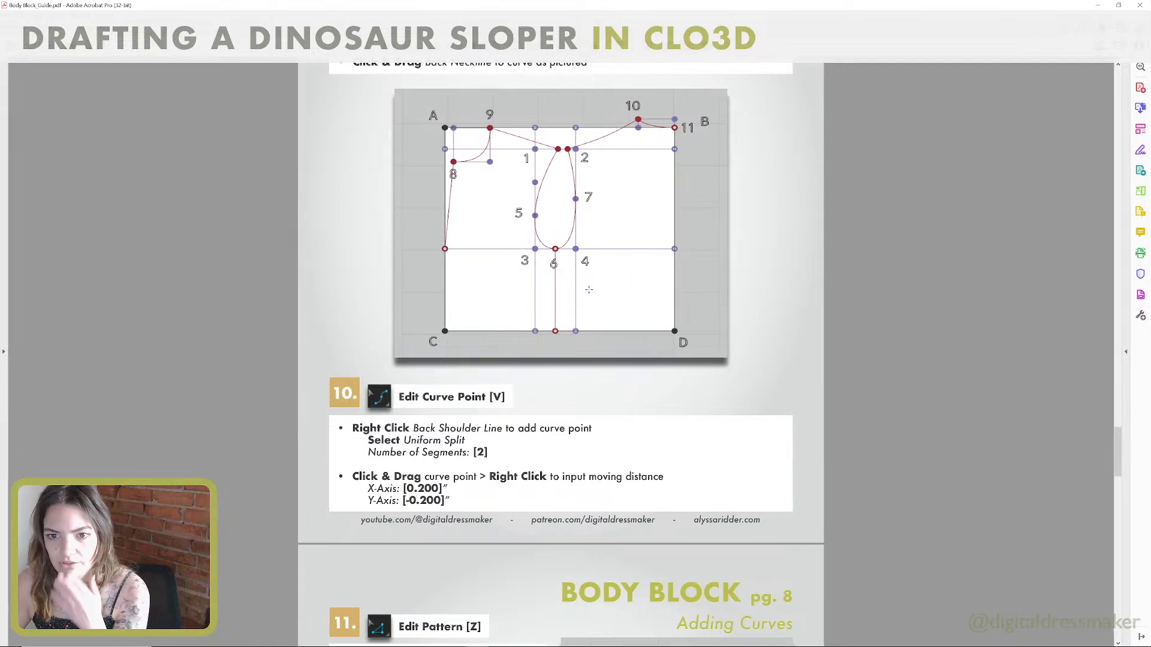
pyautogui.hotkey('alt', 'Tab')
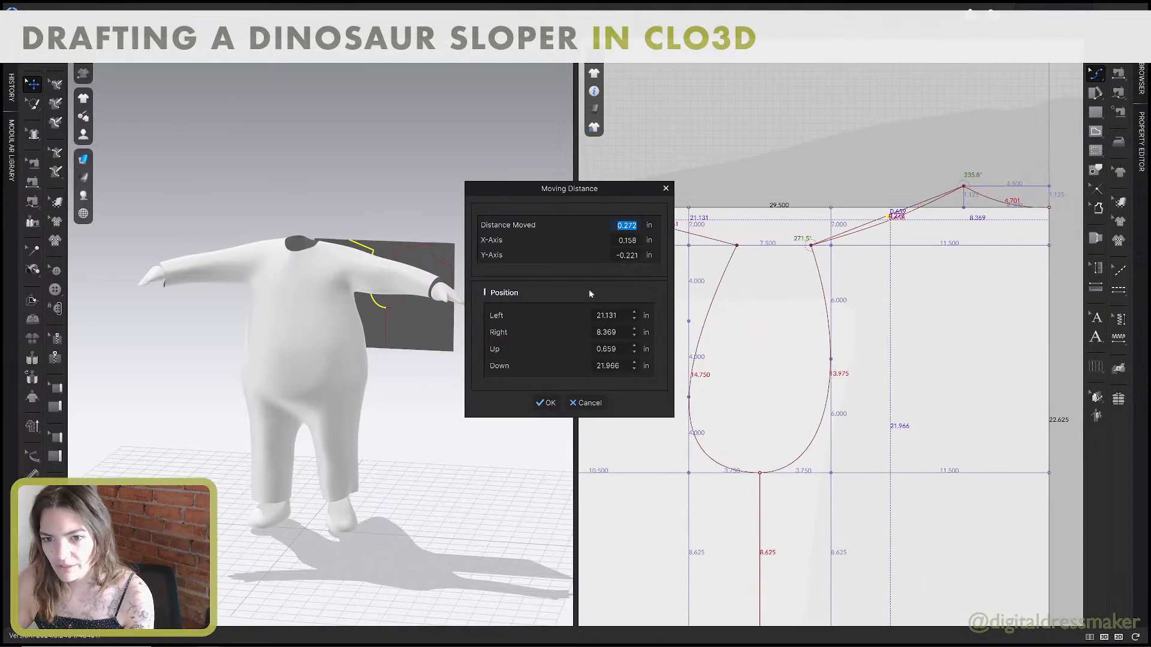
pyautogui.write('.2')
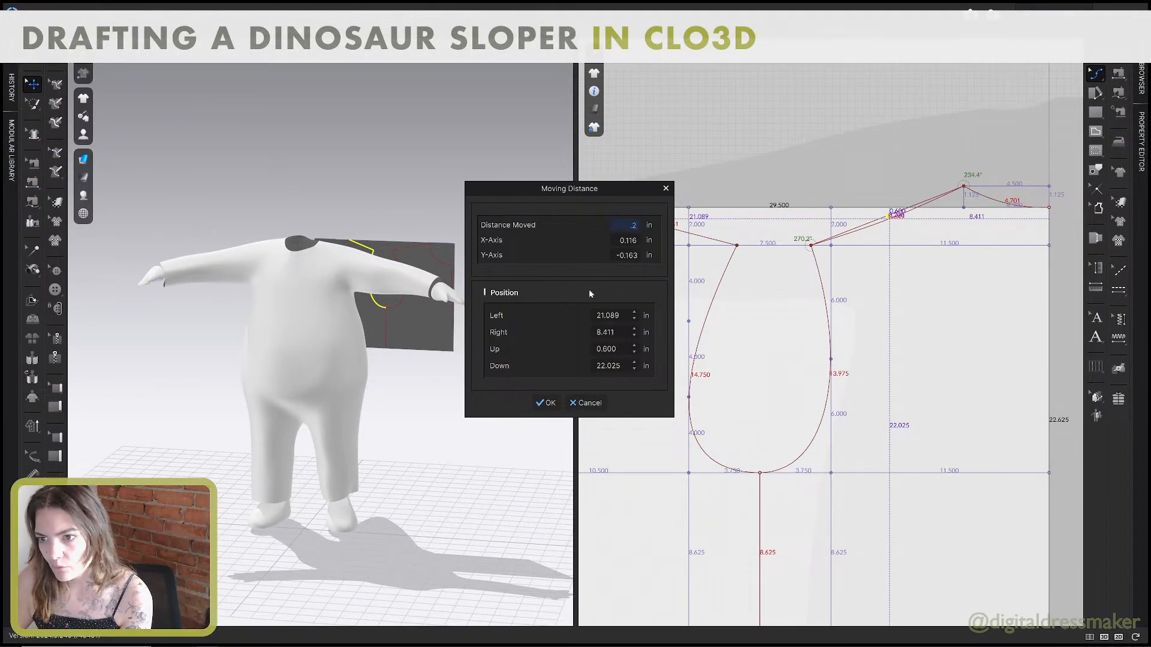
pyautogui.click(546, 403)
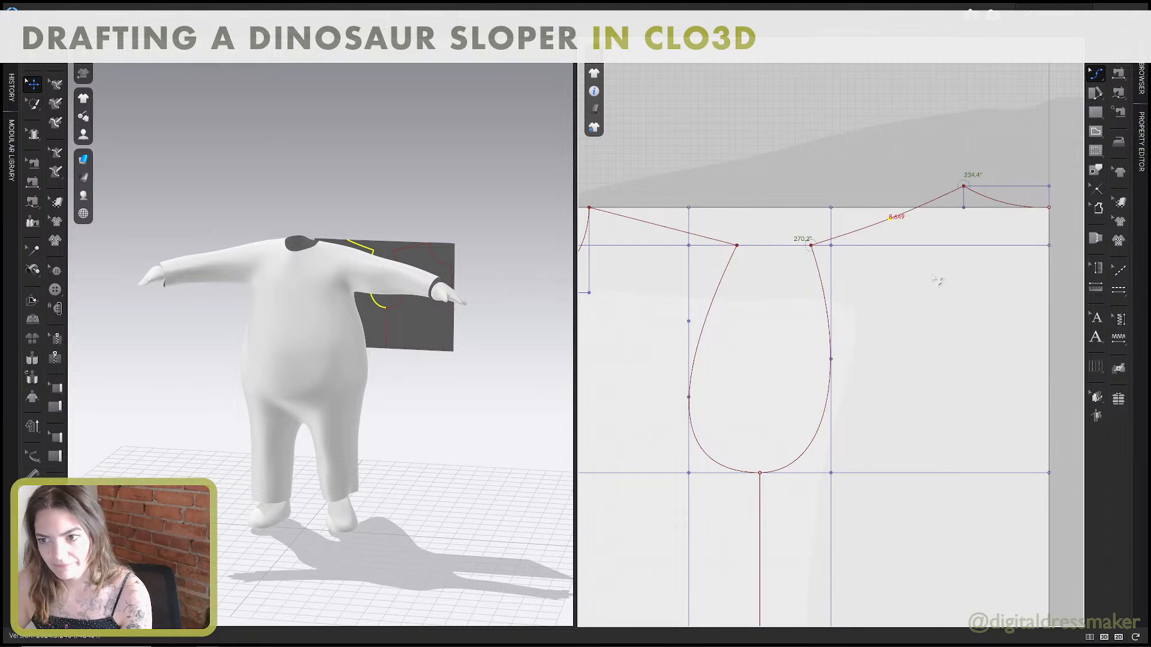
# Consult guide steps 11 and 12, and raise the pattern's top line A–B to the level of point 10.
pyautogui.scroll(-5, 905, 291)
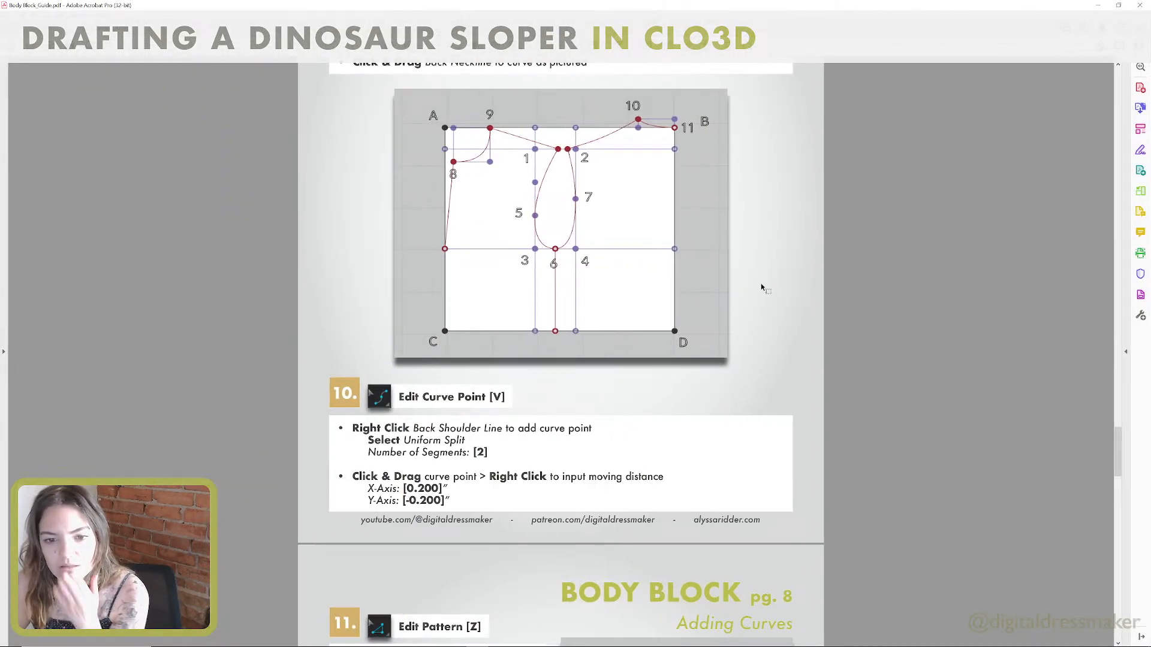
pyautogui.scroll(-2, 735, 323)
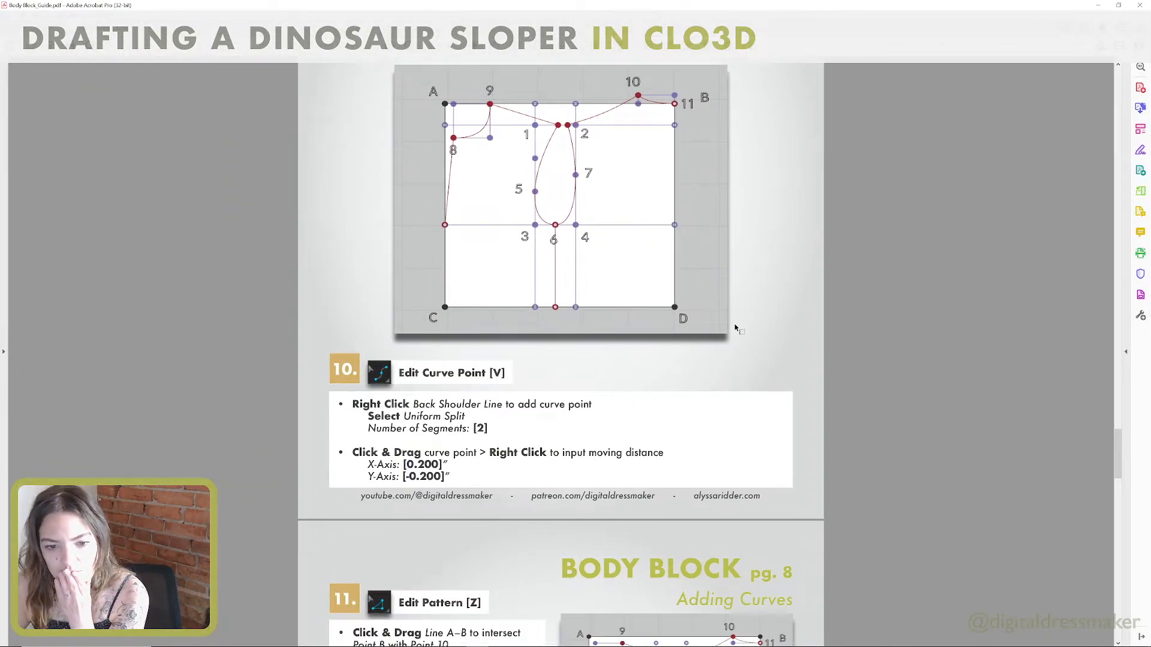
pyautogui.scroll(-8, 735, 328)
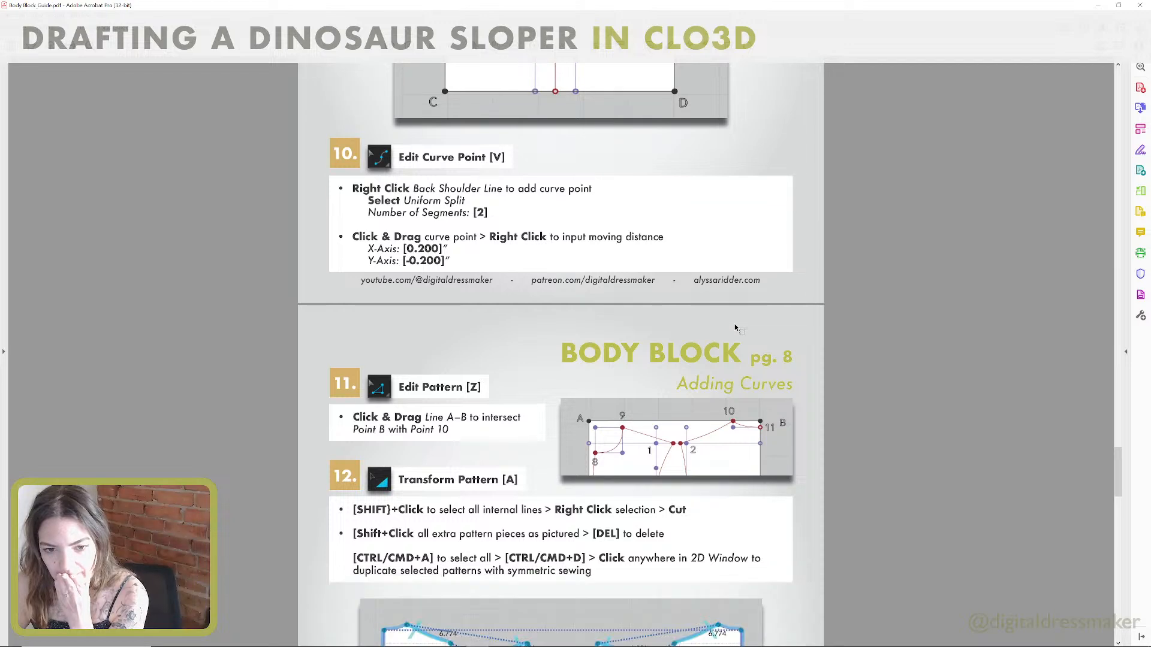
pyautogui.scroll(-4, 734, 324)
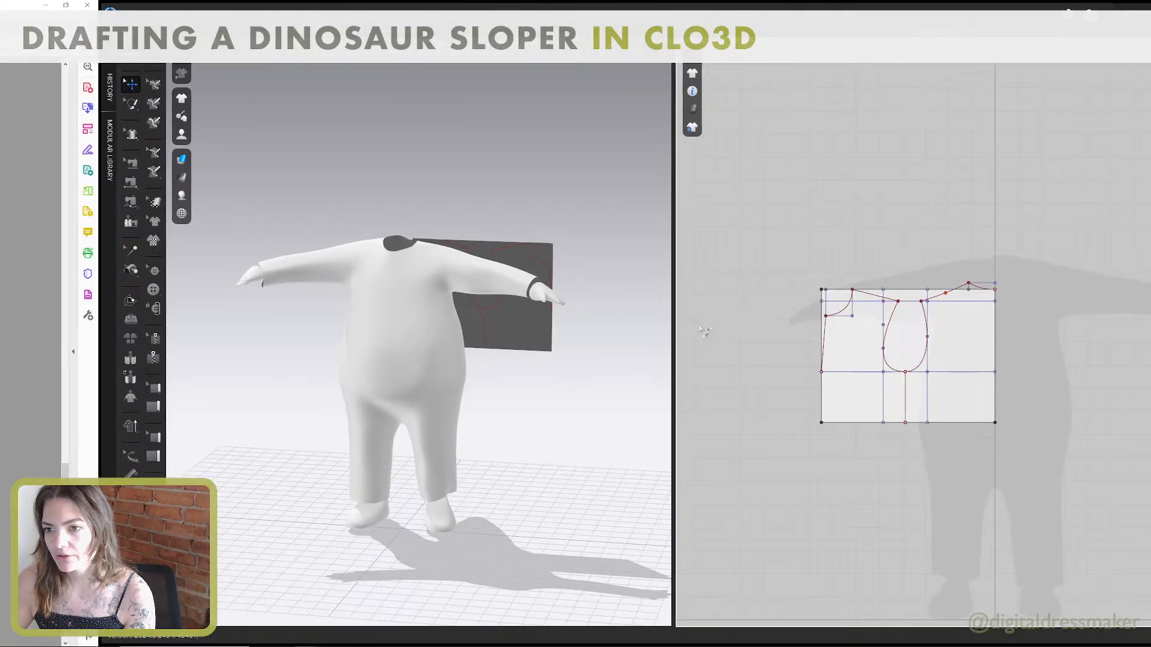
pyautogui.scroll(-3, 783, 264)
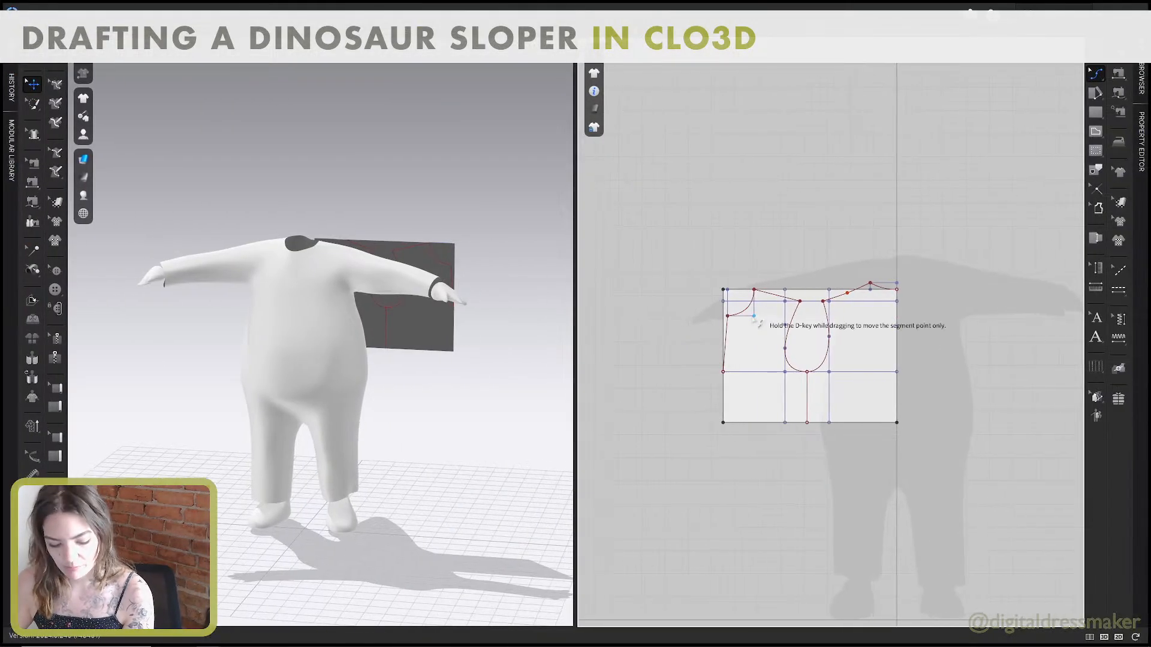
pyautogui.scroll(6, 782, 264)
pyautogui.click(782, 250)
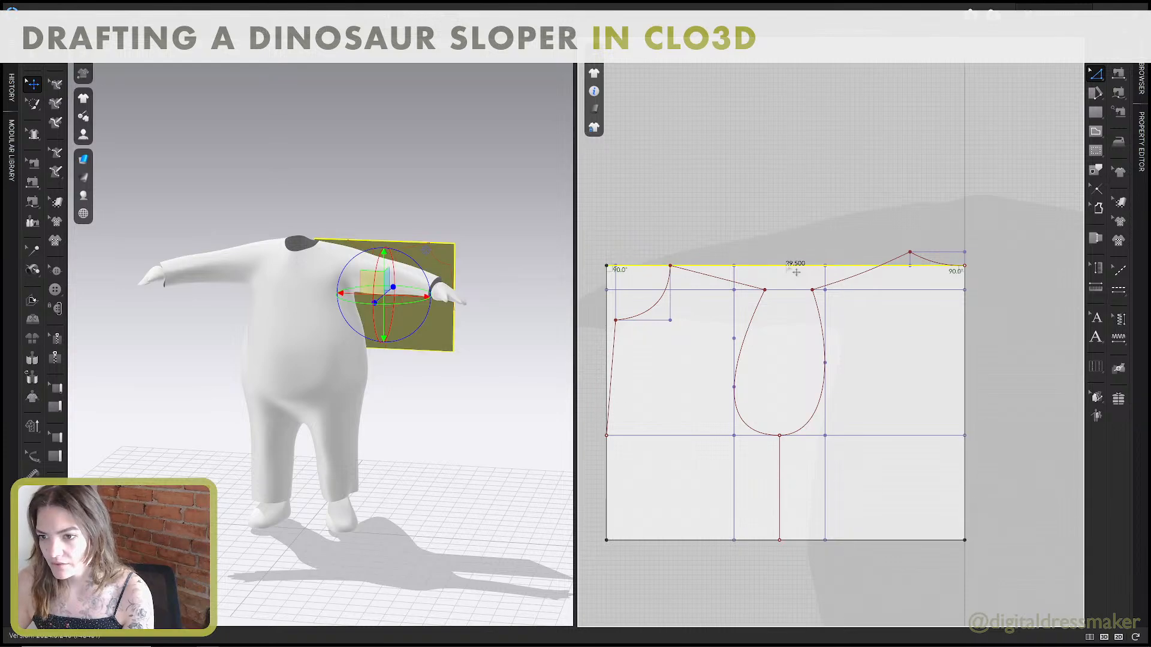
pyautogui.press('Escape')
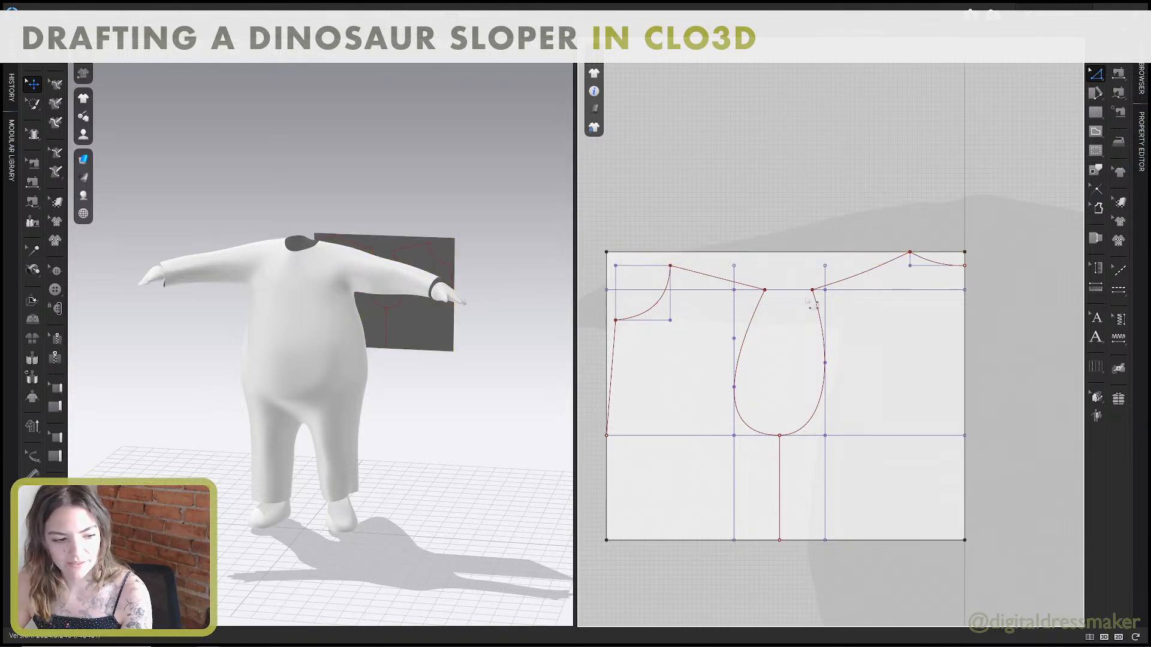
# Select the front and back outline internal lines, as the guide's step 12 describes, and cut the pattern along them.
pyautogui.hotkey('alt', 'Tab')
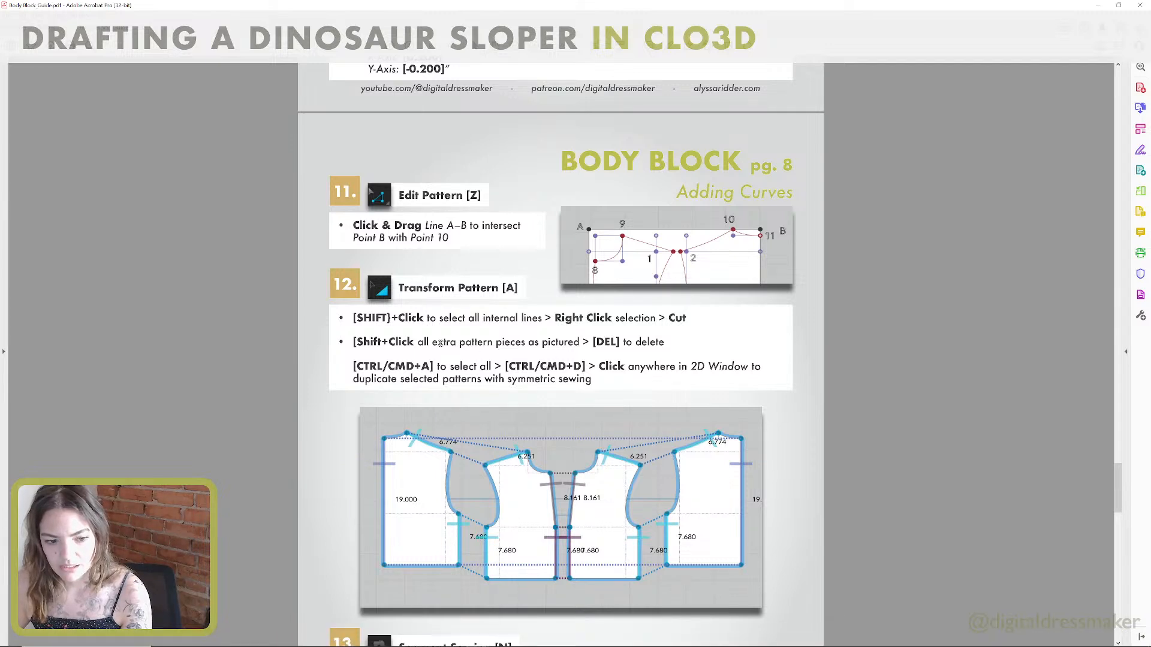
pyautogui.scroll(-4, 441, 343)
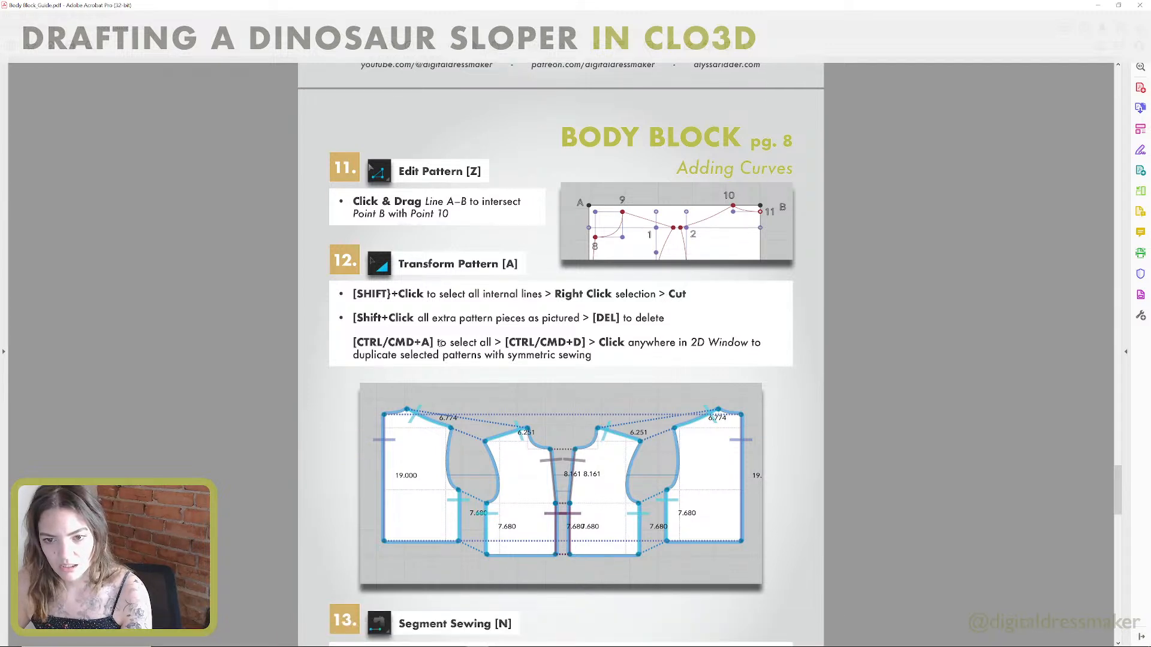
pyautogui.scroll(-2, 440, 343)
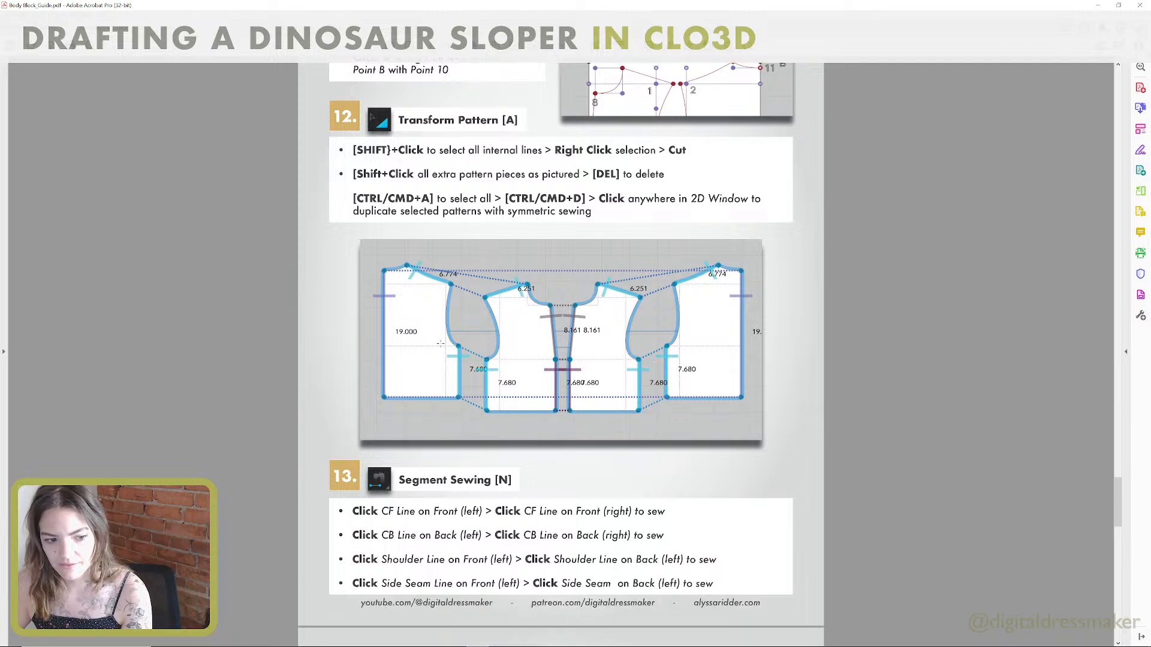
pyautogui.hotkey('alt', 'Tab')
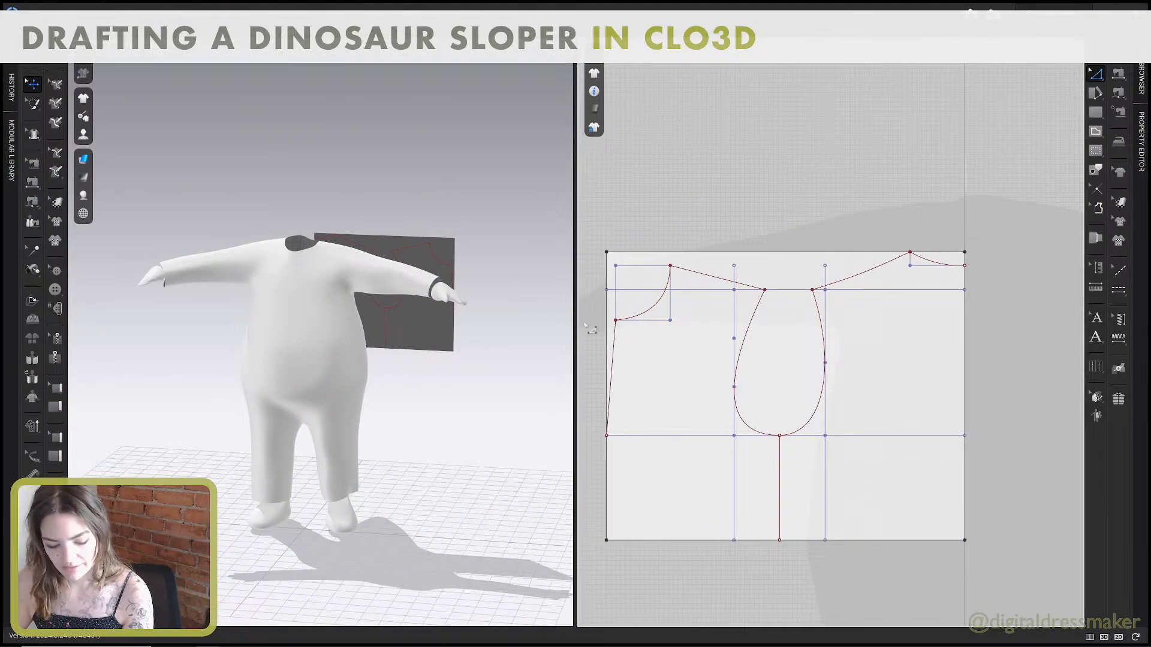
pyautogui.press('a')
pyautogui.click(816, 304)
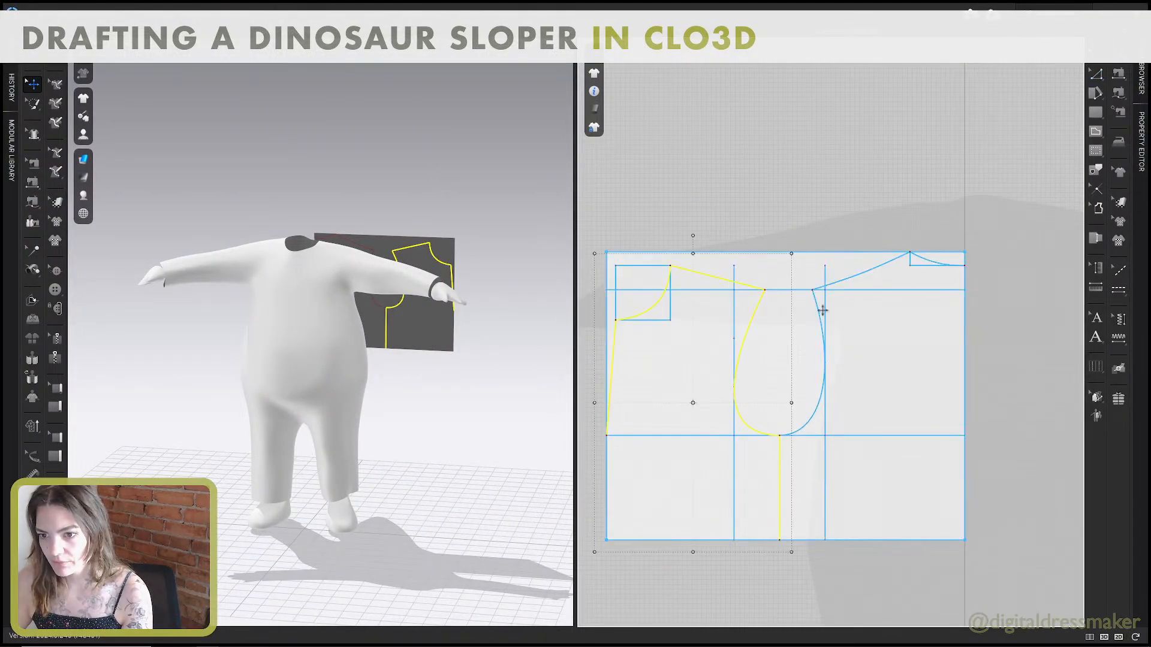
pyautogui.rightClick(817, 312)
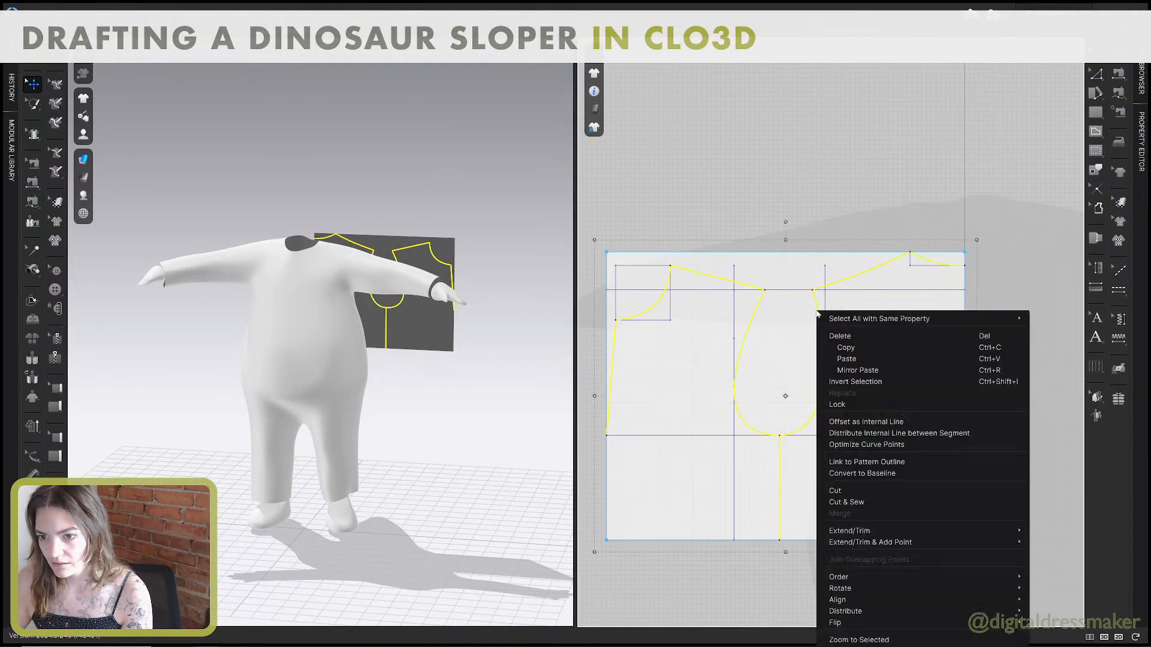
pyautogui.click(835, 490)
# Delete the leftover piece covering the neckline, shoulder and armhole areas and the leftover piece above the back neckline.
pyautogui.scroll(-3, 810, 445)
pyautogui.moveTo(797, 398); pyautogui.dragTo(789, 307)
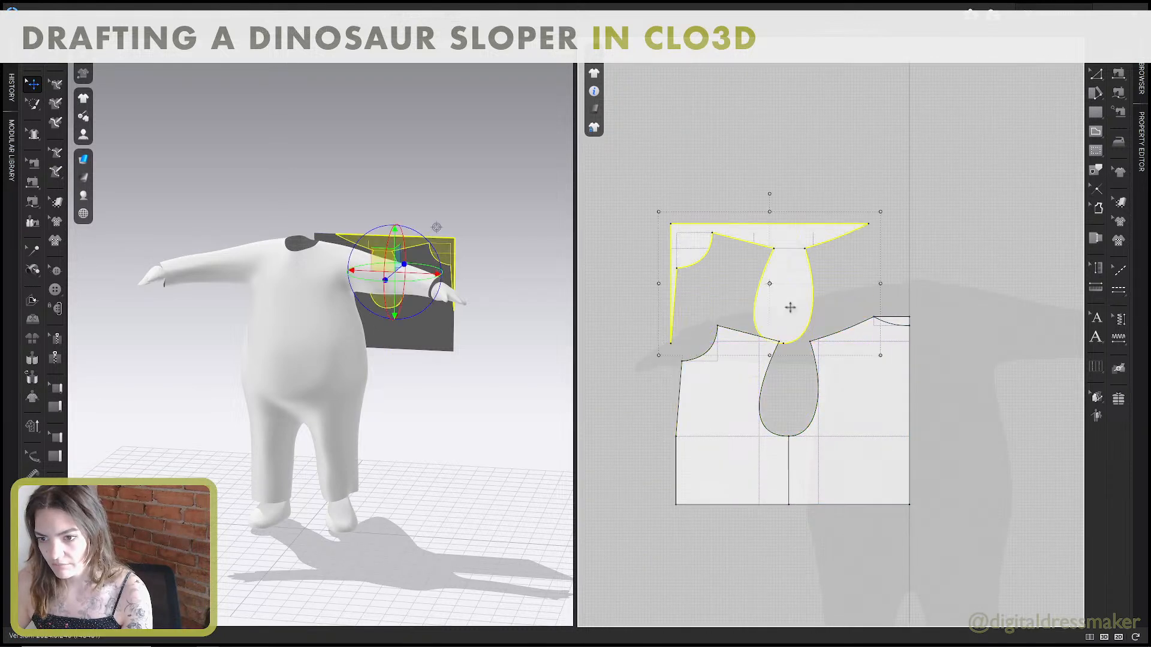
pyautogui.press('Delete')
pyautogui.click(904, 319)
pyautogui.press('Delete')
# Separate the front and back pieces at the side seam and place a mirrored copy of both beside them.
pyautogui.moveTo(879, 376); pyautogui.dragTo(890, 377)
pyautogui.scroll(-5, 891, 380)
pyautogui.moveTo(893, 400); pyautogui.dragTo(780, 361, button='middle')
pyautogui.keyDown('shift'); pyautogui.click(687, 378); pyautogui.keyUp('shift')
pyautogui.moveTo(682, 361); pyautogui.dragTo(816, 358)
pyautogui.hotkey('ctrl', 'c')
pyautogui.hotkey('ctrl', 'r')
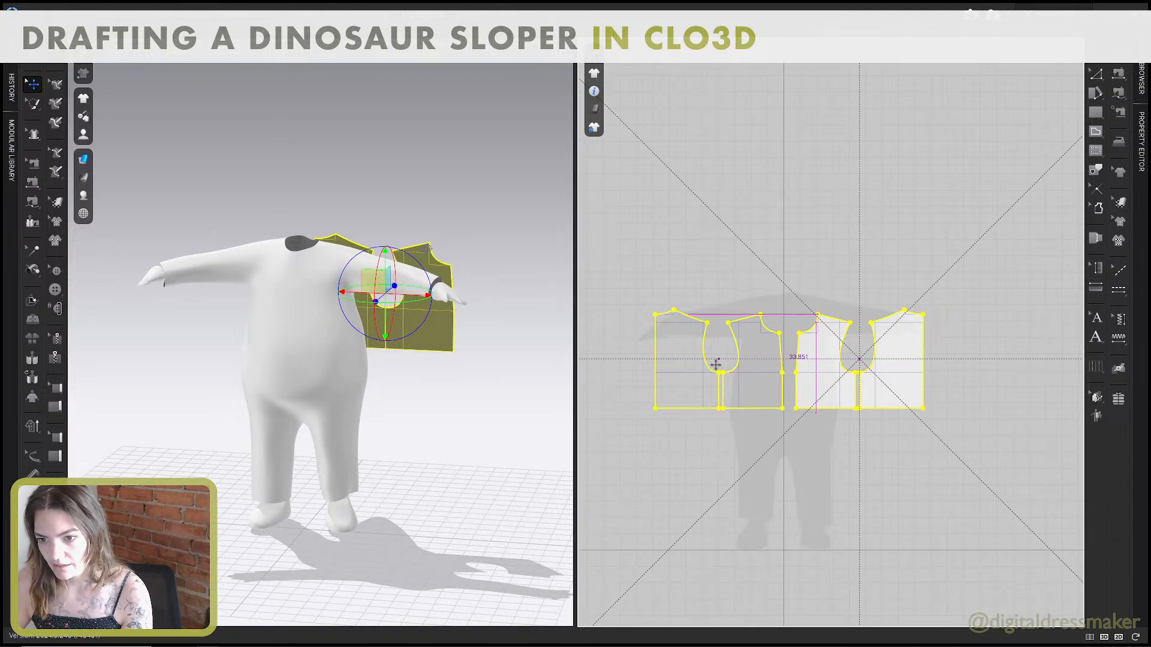
pyautogui.click(711, 367)
# Show the avatar's arrangement points and place the front pieces on the chest and the back pieces behind the body.
pyautogui.moveTo(504, 358); pyautogui.dragTo(471, 360, button='right')
pyautogui.hotkey('shift', 'f')
pyautogui.click(463, 354)
pyautogui.click(340, 382)
pyautogui.click(393, 384)
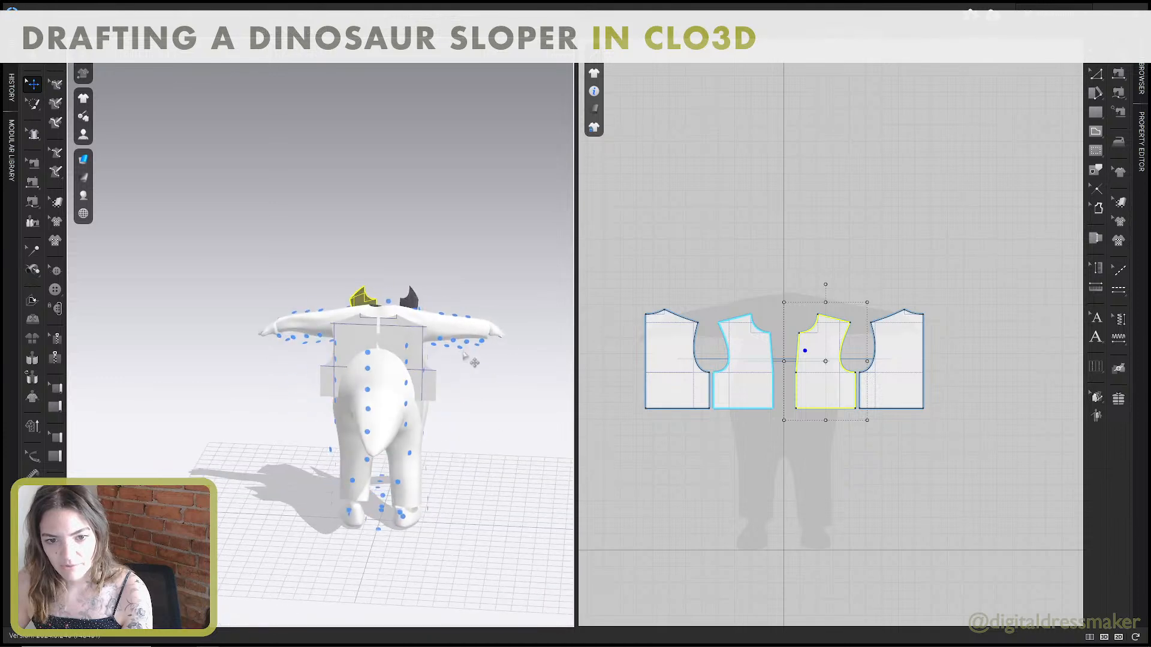
pyautogui.click(417, 340)
pyautogui.click(357, 342)
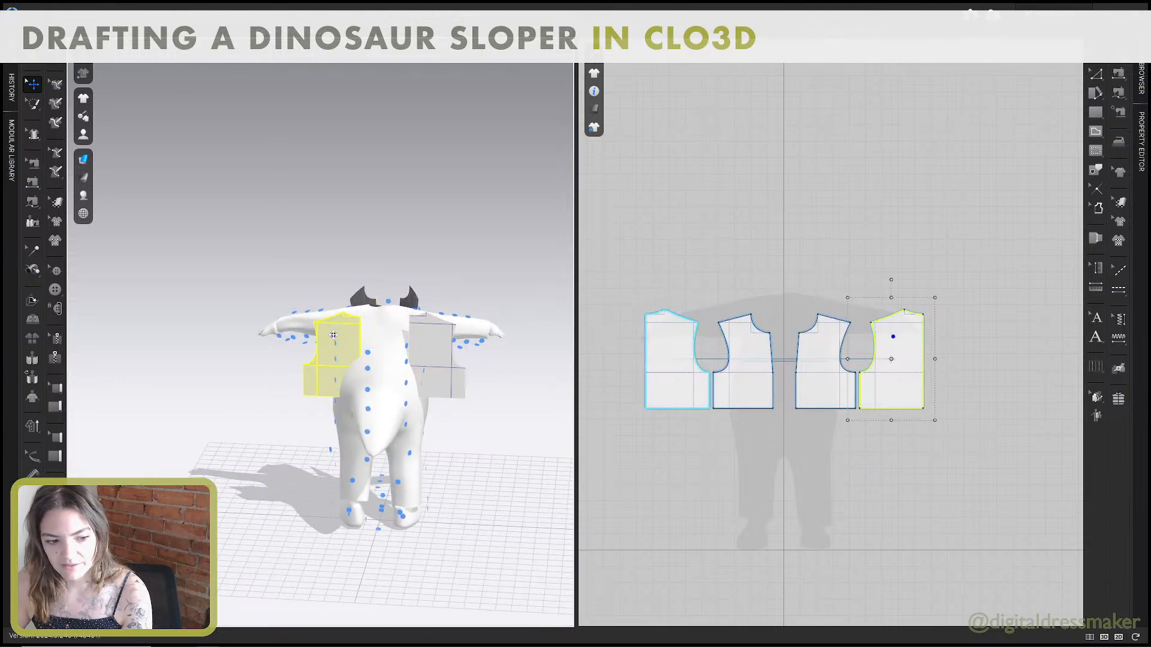
pyautogui.moveTo(357, 342); pyautogui.dragTo(379, 342, button='right')
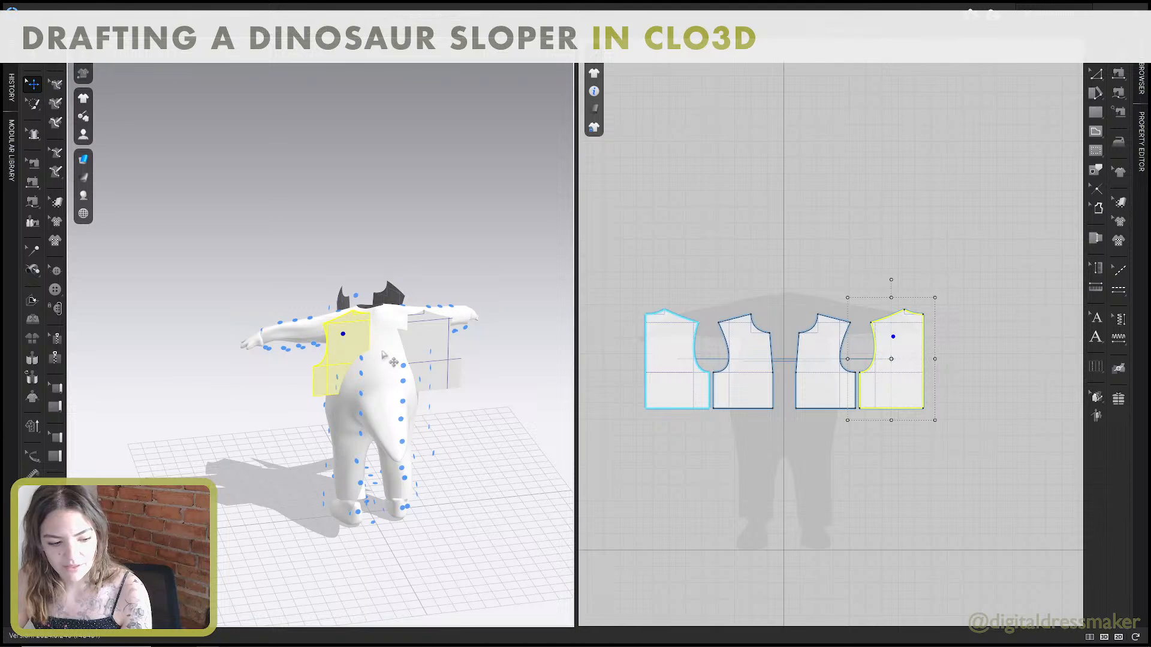
# Sew the front shoulder lines to the back shoulder lines with Segment Sewing, following the guide's step 13.
pyautogui.hotkey('alt', 'Tab')
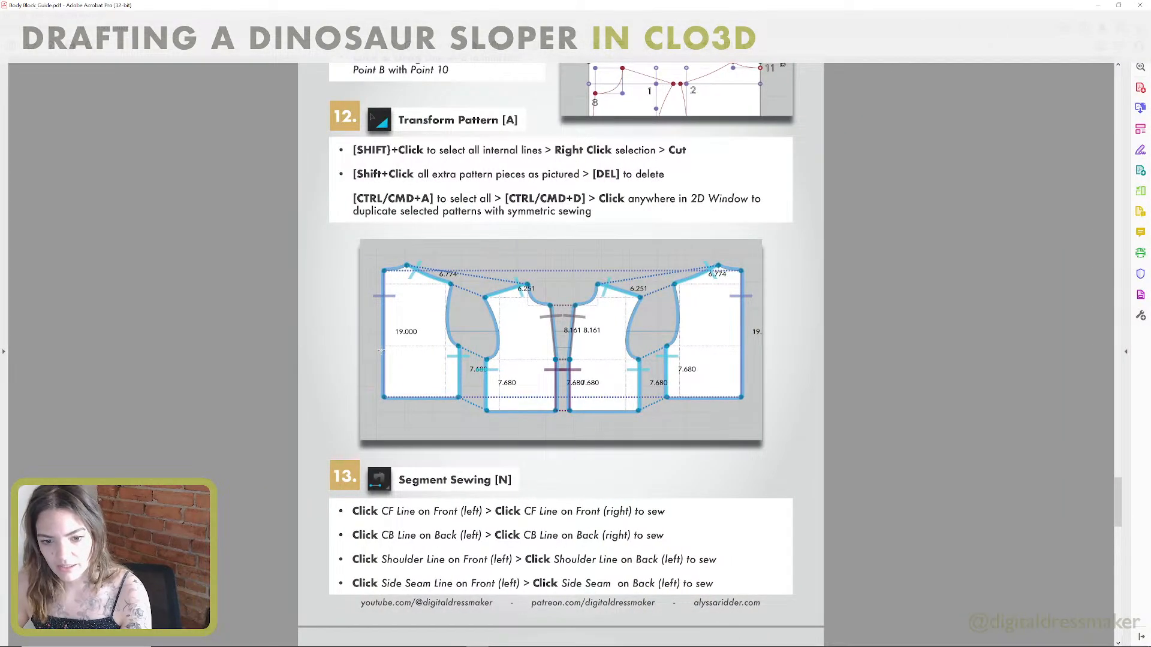
pyautogui.press('ctrl+super+Right')
pyautogui.press('n')
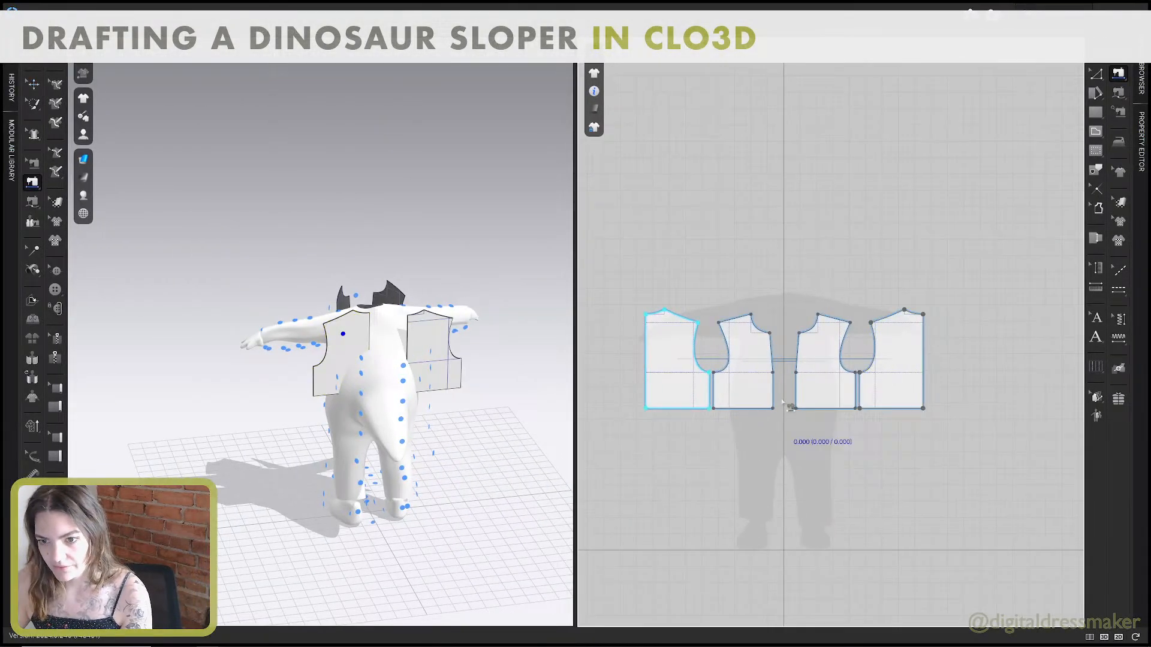
pyautogui.click(731, 319)
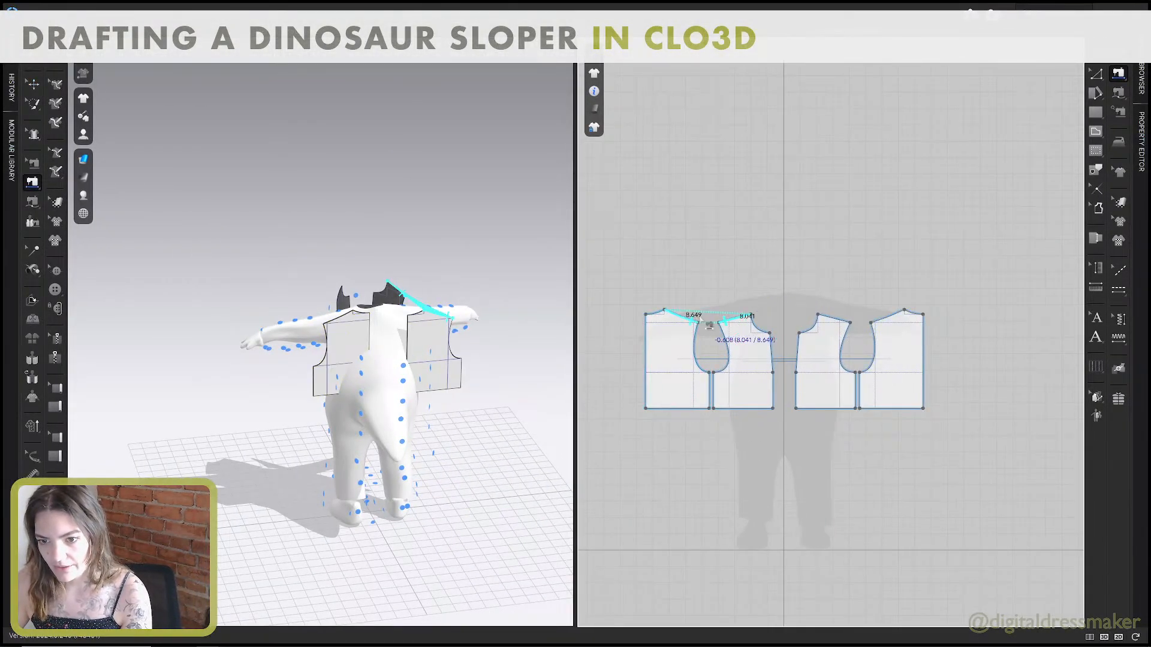
pyautogui.click(660, 339)
# Sew the two centre back lines together and join the front and back side seams.
pyautogui.click(646, 342)
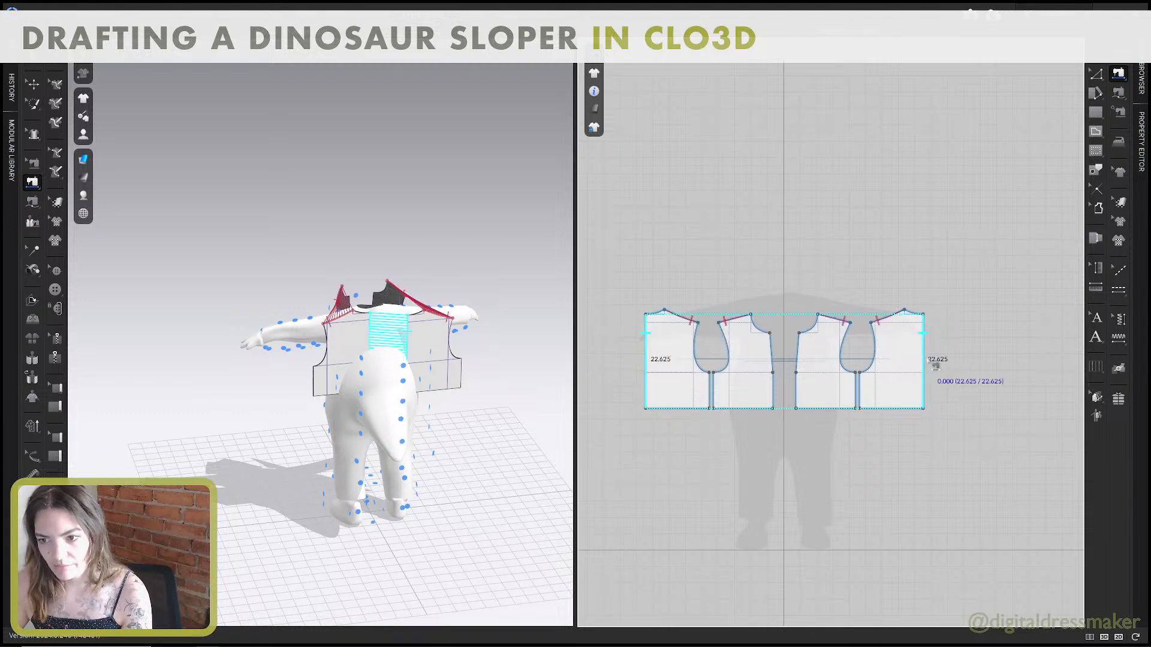
pyautogui.click(924, 360)
pyautogui.click(711, 389)
pyautogui.click(858, 390)
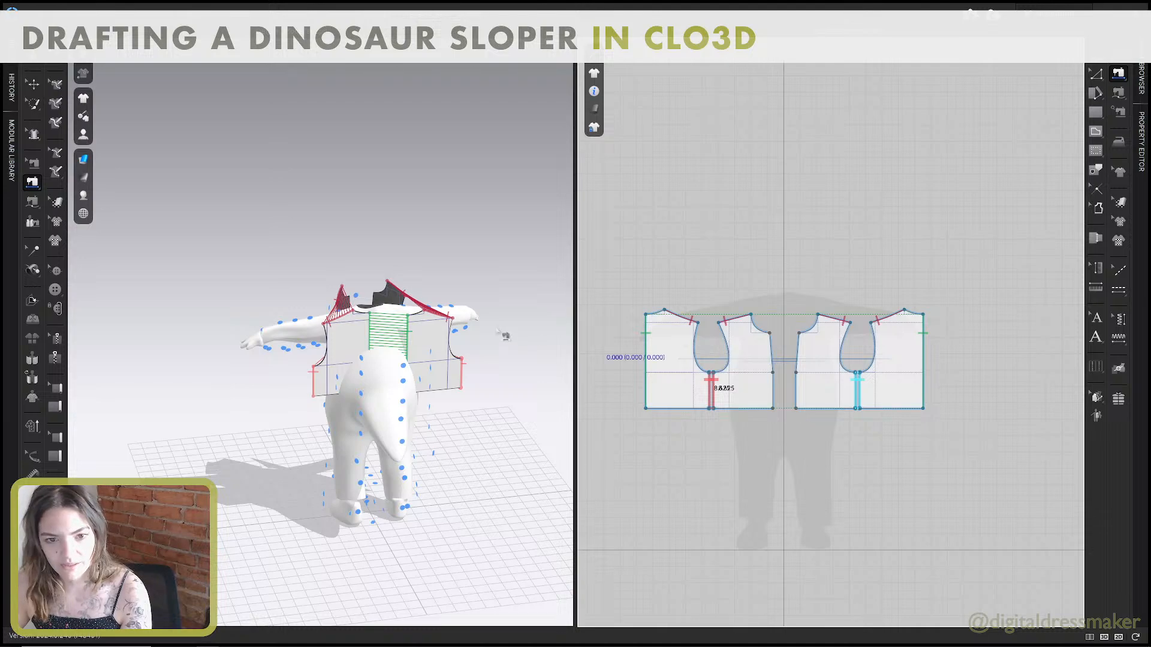
# Sew the two front pieces together along the centre front, joining both the lower and the upper line segments.
pyautogui.moveTo(496, 295); pyautogui.dragTo(322, 279, button='right')
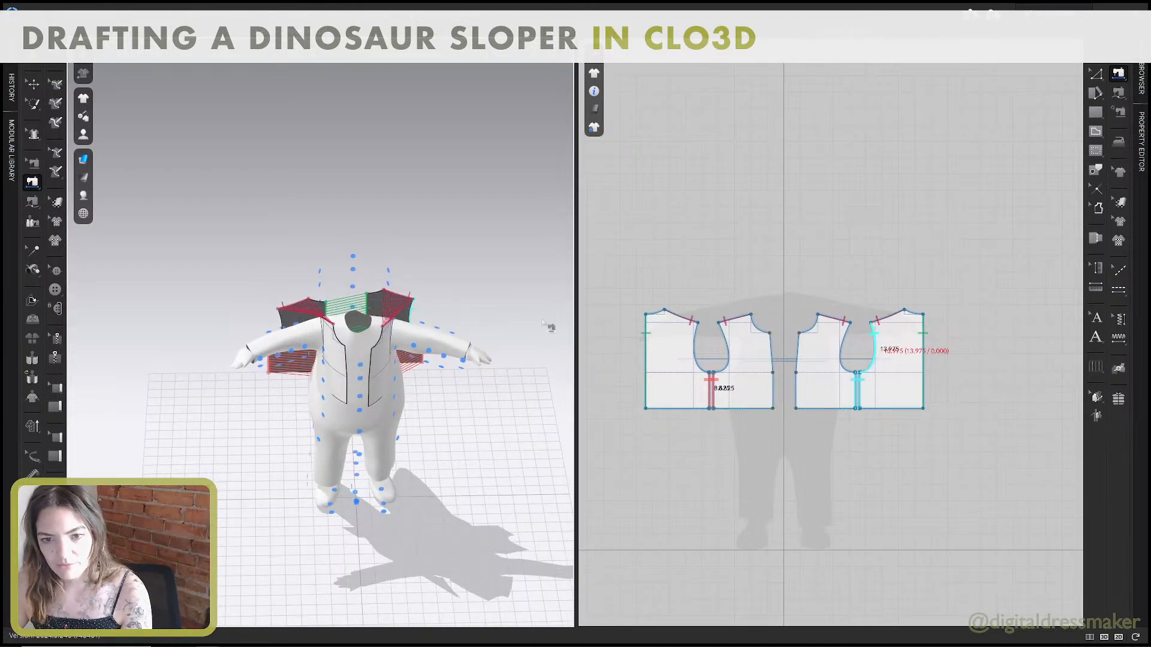
pyautogui.scroll(5, 430, 330)
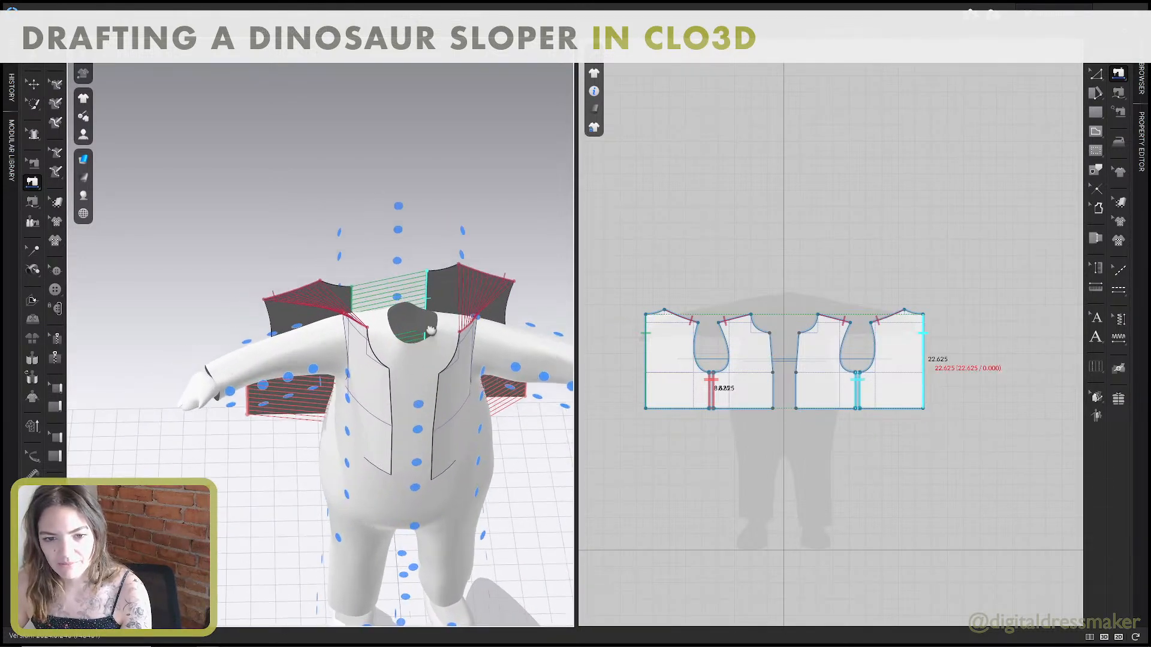
pyautogui.moveTo(431, 330); pyautogui.dragTo(358, 412, button='right')
pyautogui.click(773, 390)
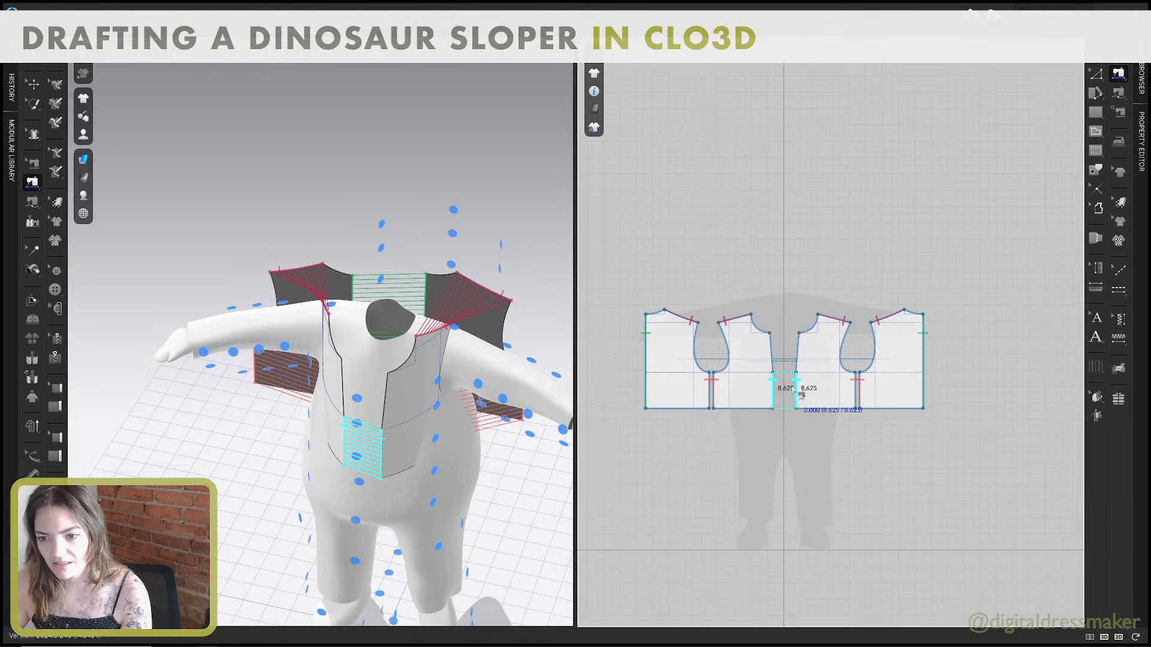
pyautogui.click(795, 390)
pyautogui.click(773, 351)
pyautogui.click(796, 352)
# Simulate the sewn garment and pull the hems of both back pieces down over the avatar's back.
pyautogui.moveTo(359, 384); pyautogui.dragTo(409, 340, button='right')
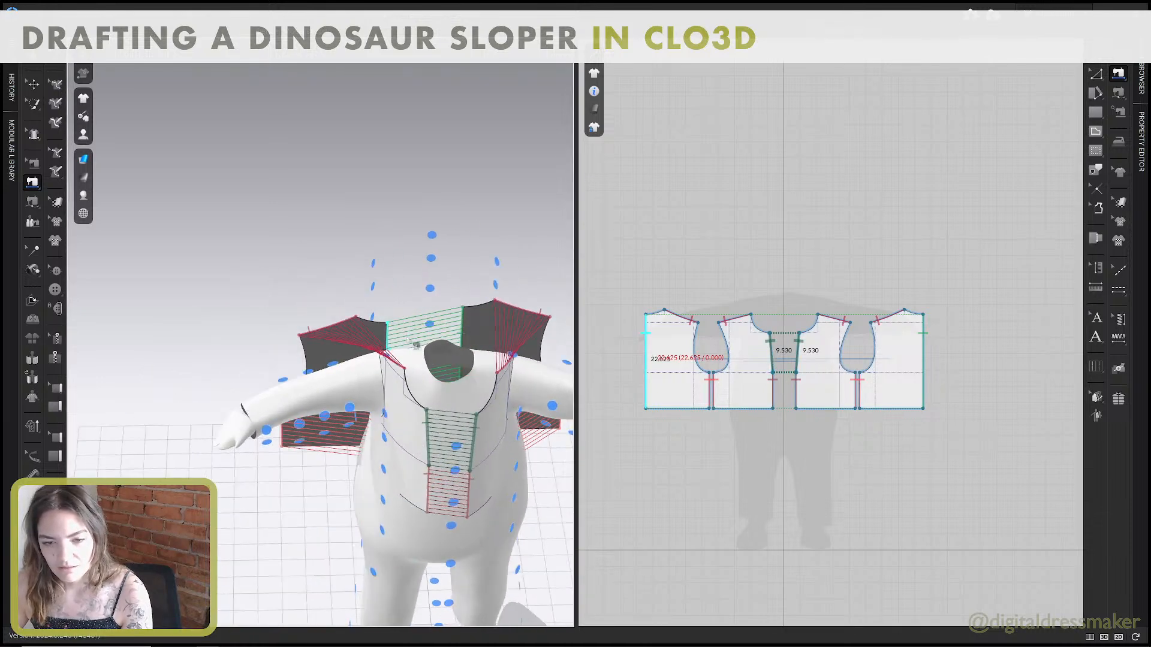
pyautogui.press('space')
pyautogui.moveTo(515, 393); pyautogui.dragTo(372, 371, button='right')
pyautogui.click(363, 369)
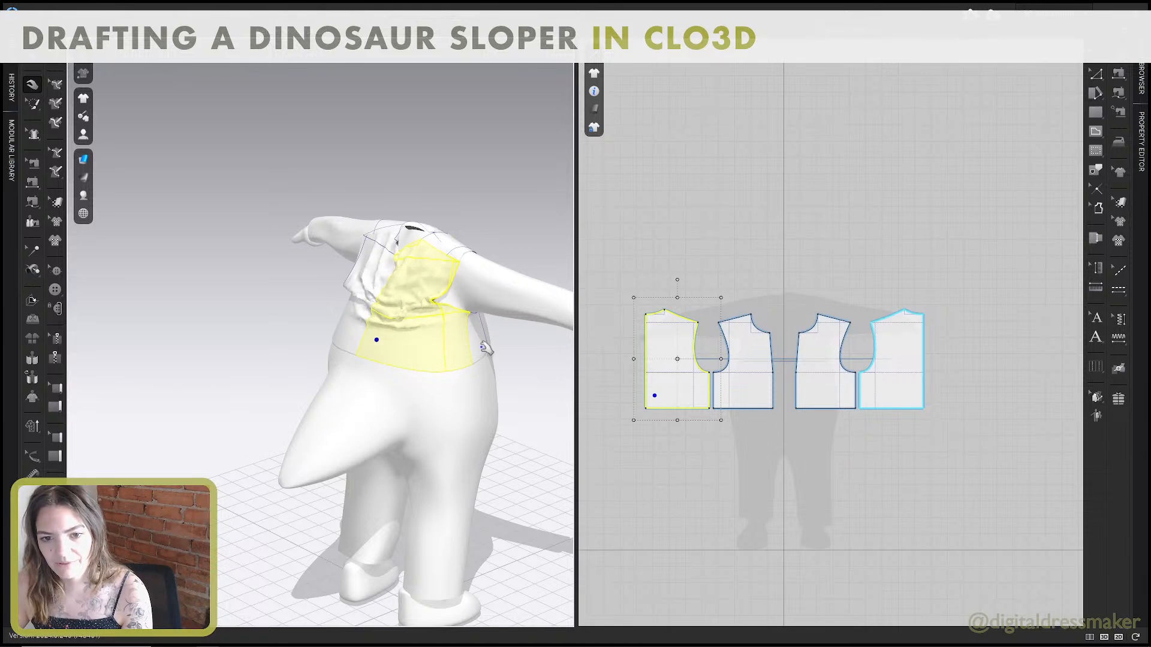
pyautogui.moveTo(483, 348); pyautogui.dragTo(515, 481)
pyautogui.moveTo(342, 348); pyautogui.dragTo(298, 424)
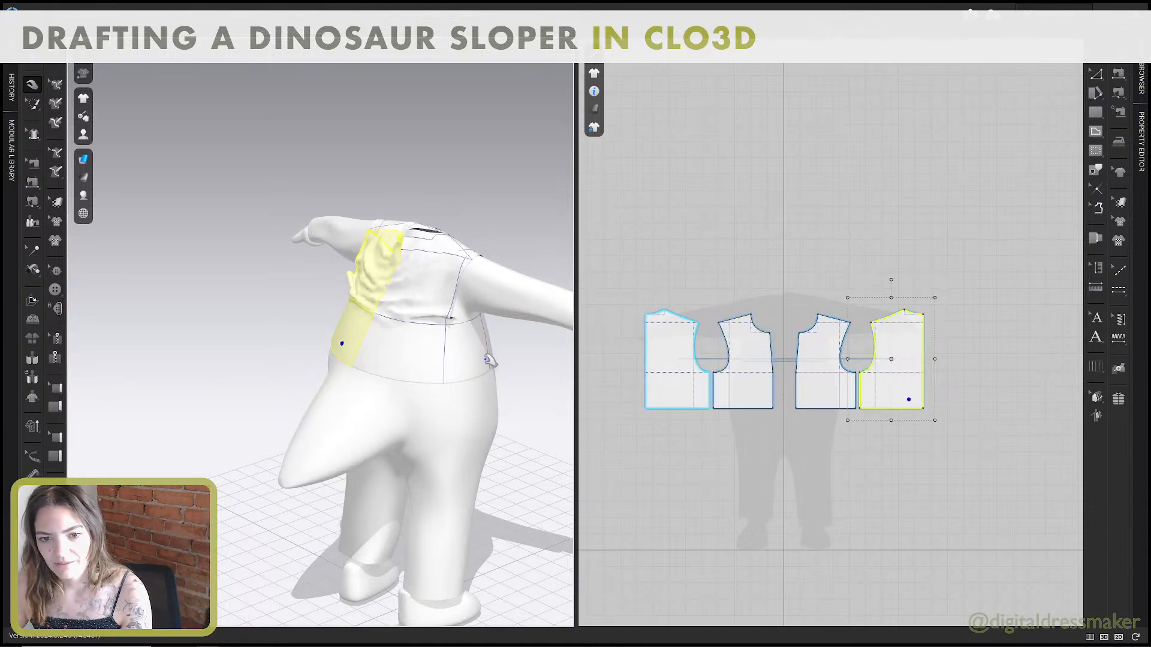
pyautogui.moveTo(484, 358); pyautogui.dragTo(504, 466)
# Pull the front pieces down at the hem and side, and tug the shoulder area smooth on the avatar.
pyautogui.moveTo(554, 401); pyautogui.dragTo(419, 328, button='right')
pyautogui.moveTo(443, 331); pyautogui.dragTo(459, 402)
pyautogui.moveTo(464, 355); pyautogui.dragTo(438, 362, button='right')
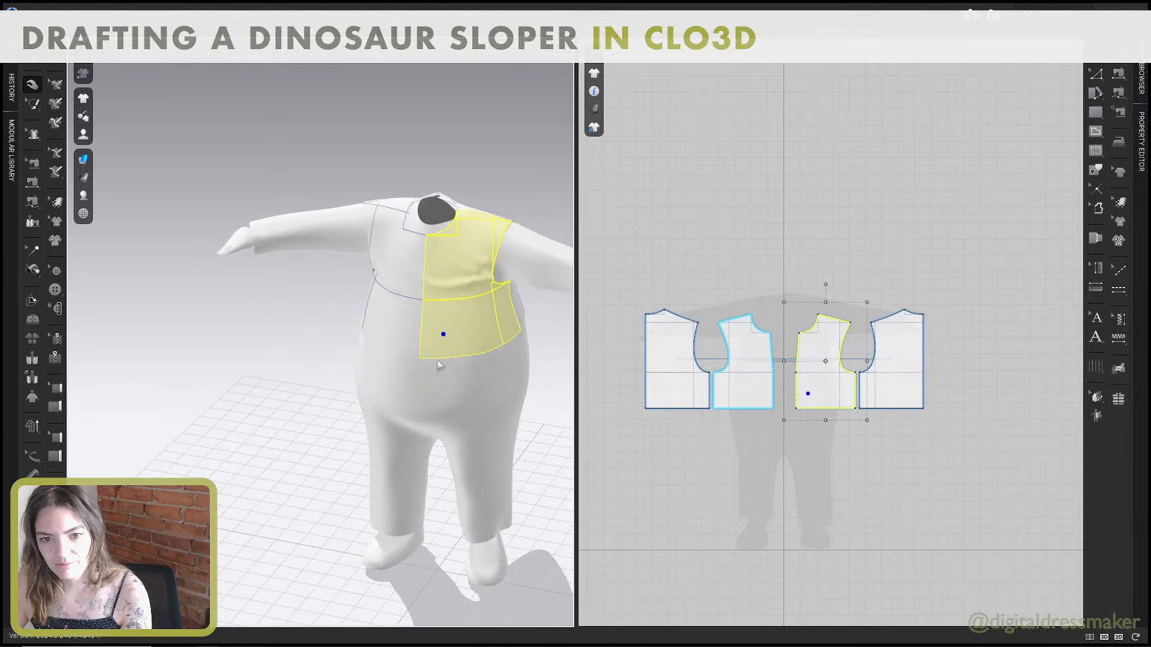
pyautogui.moveTo(495, 324); pyautogui.dragTo(537, 411)
pyautogui.moveTo(409, 284); pyautogui.dragTo(437, 274, button='right')
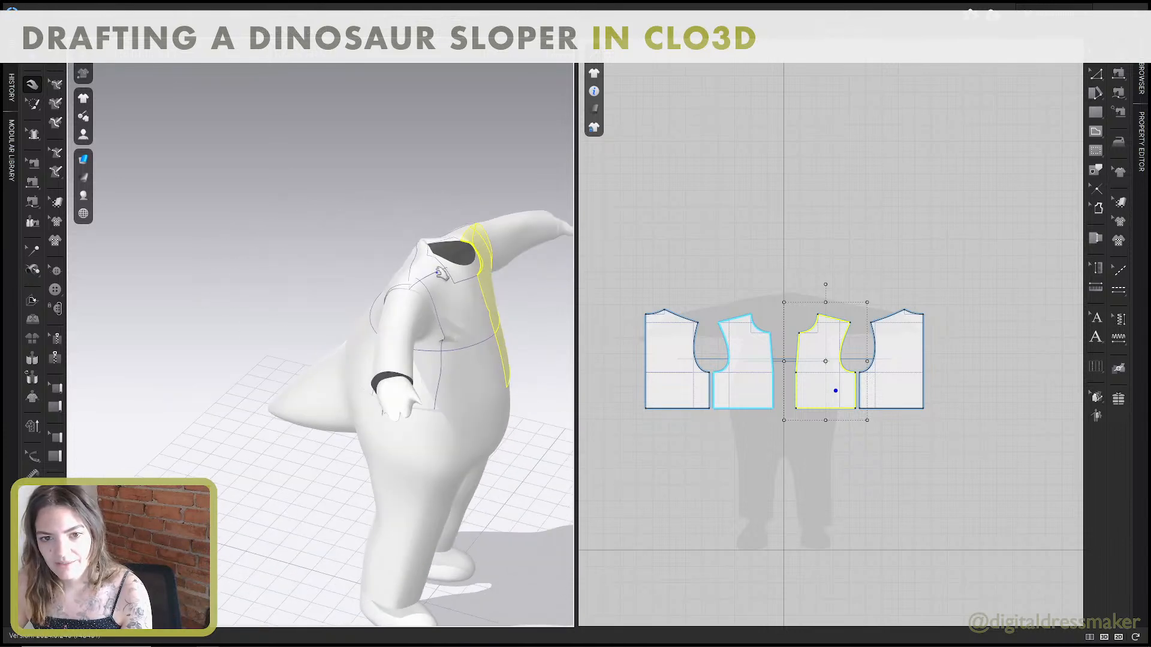
pyautogui.moveTo(418, 266); pyautogui.dragTo(379, 262)
# Smooth the back pieces by pulling their lower edges and sides down and outward above the tail.
pyautogui.moveTo(396, 257); pyautogui.dragTo(493, 263, button='right')
pyautogui.moveTo(391, 327); pyautogui.dragTo(390, 396)
pyautogui.moveTo(309, 354); pyautogui.dragTo(273, 452)
pyautogui.moveTo(334, 392); pyautogui.dragTo(292, 490)
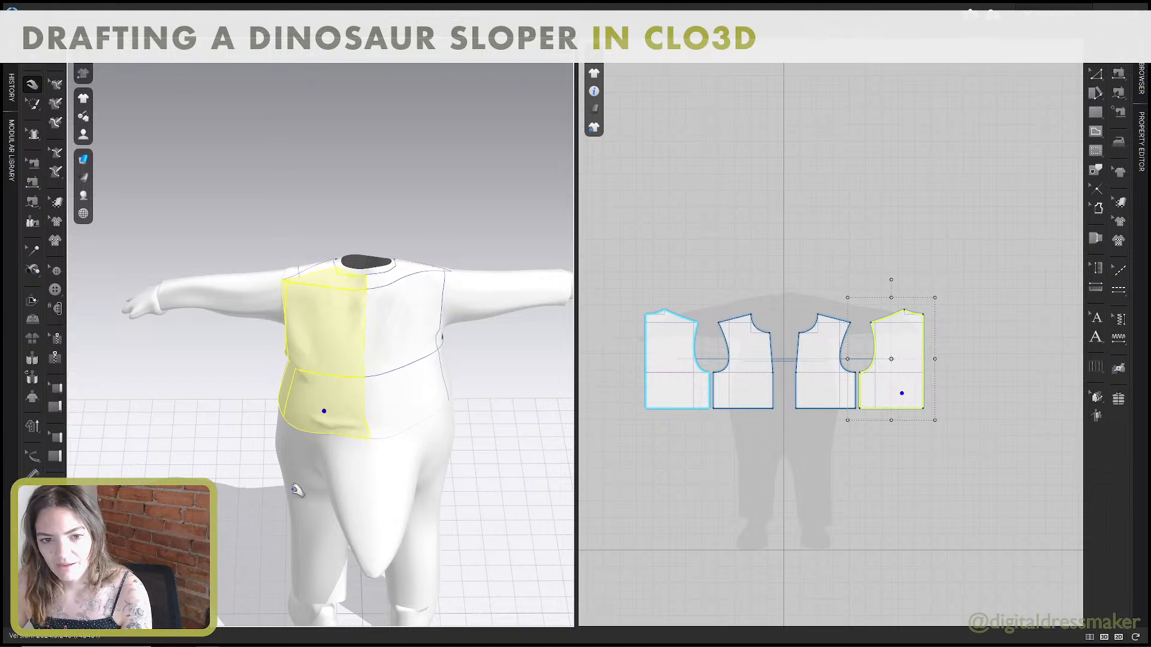
pyautogui.moveTo(289, 392); pyautogui.dragTo(241, 469)
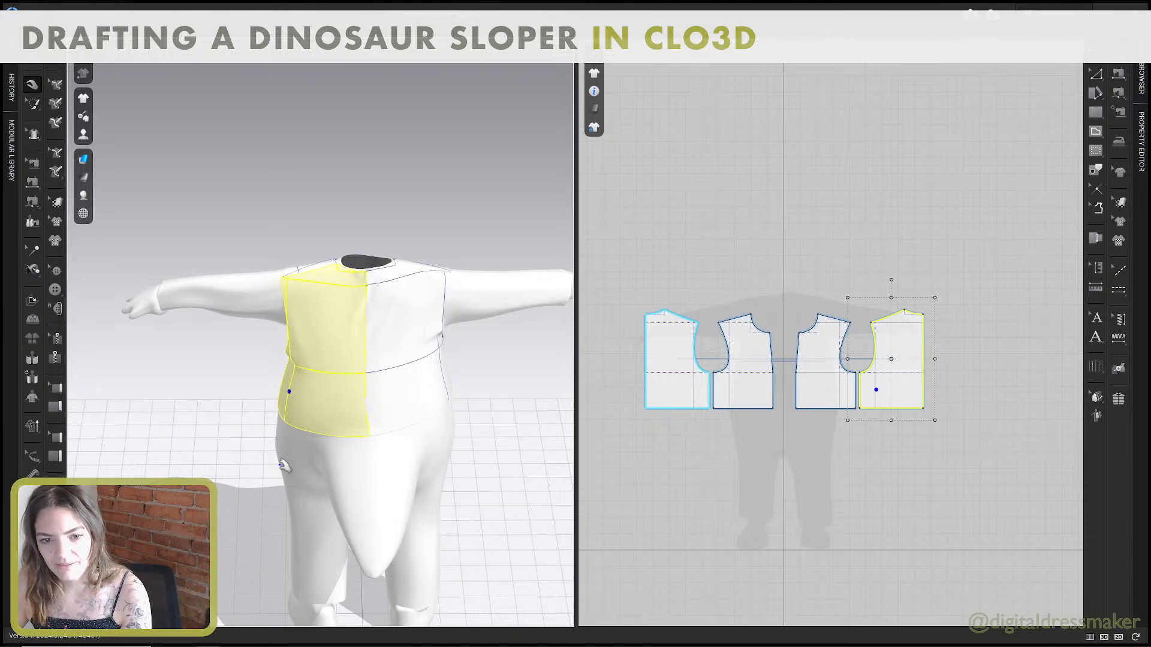
pyautogui.click(439, 393)
pyautogui.moveTo(476, 411); pyautogui.dragTo(420, 442, button='right')
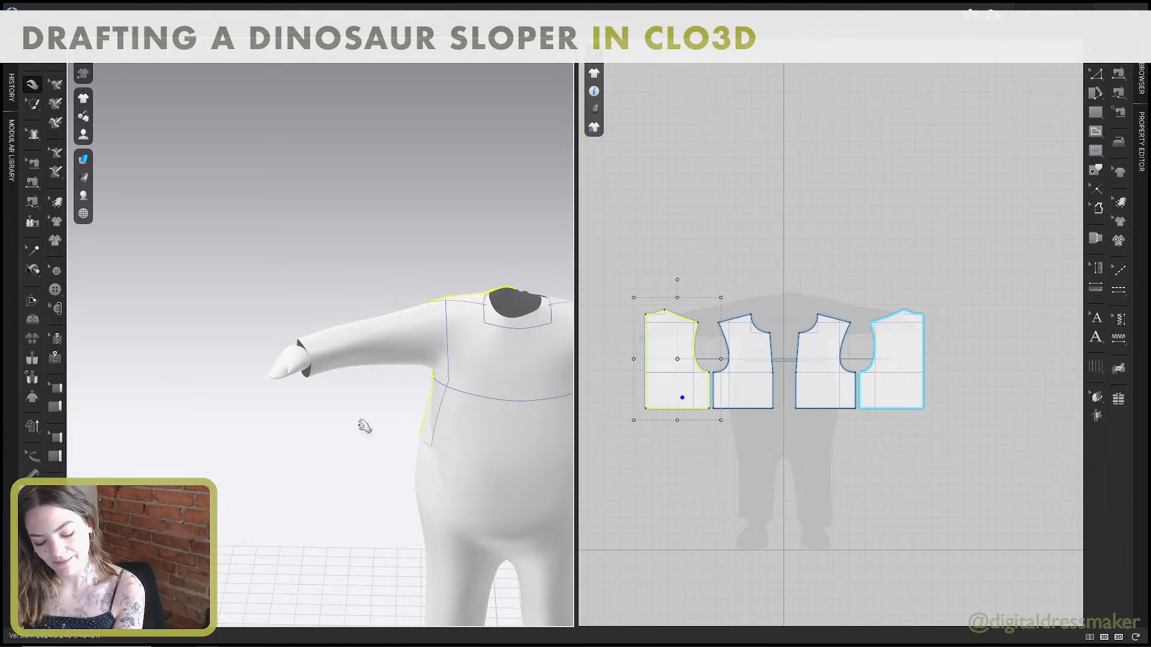
# Pull the wearer's right front piece down and outward to settle its armhole, shoulder and side on the body.
pyautogui.moveTo(428, 326); pyautogui.dragTo(377, 316, button='middle')
pyautogui.moveTo(377, 315); pyautogui.dragTo(491, 294, button='right')
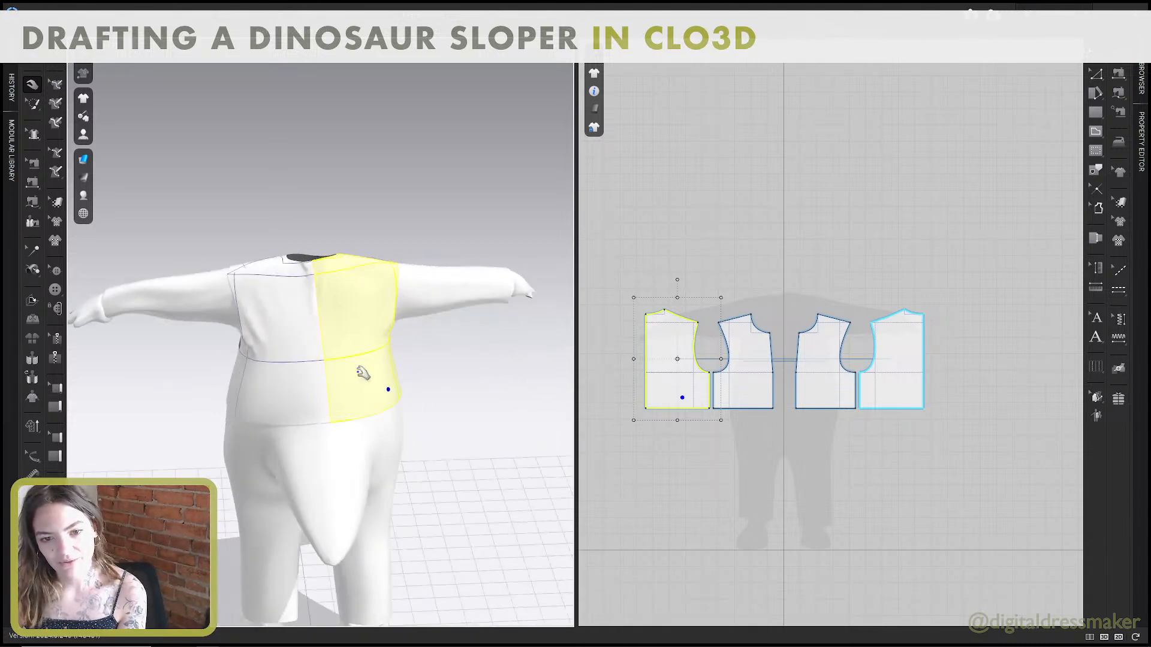
pyautogui.moveTo(384, 431); pyautogui.dragTo(364, 280, button='right')
pyautogui.moveTo(366, 319); pyautogui.dragTo(347, 373)
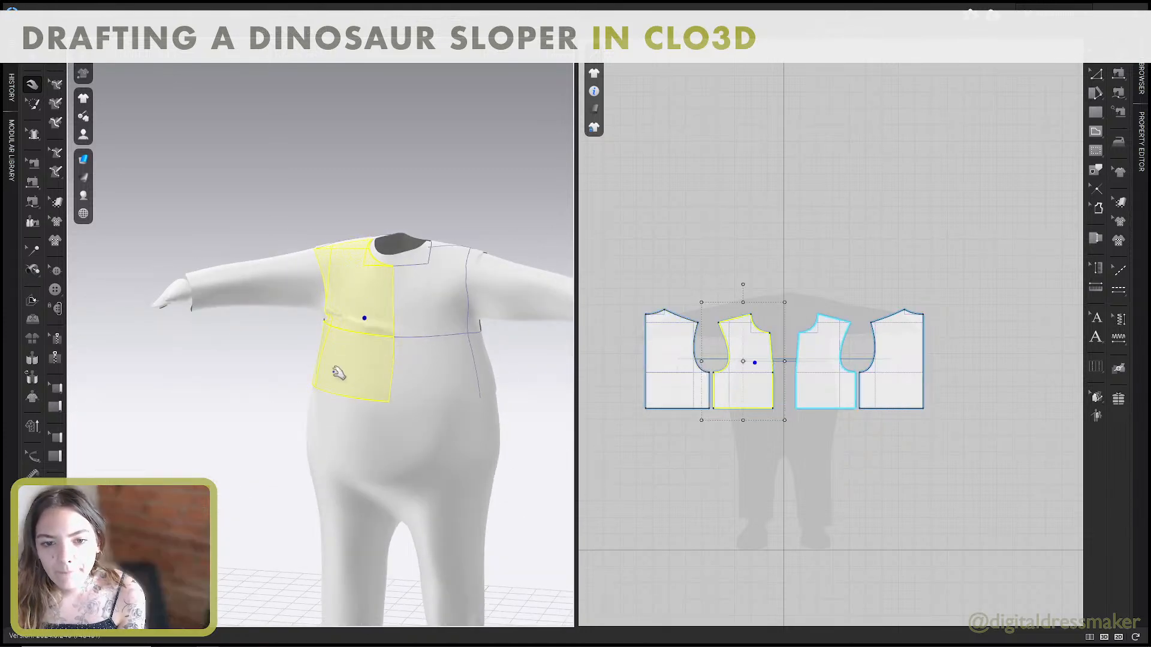
pyautogui.moveTo(304, 427); pyautogui.dragTo(259, 485)
pyautogui.moveTo(259, 486); pyautogui.dragTo(313, 473, button='right')
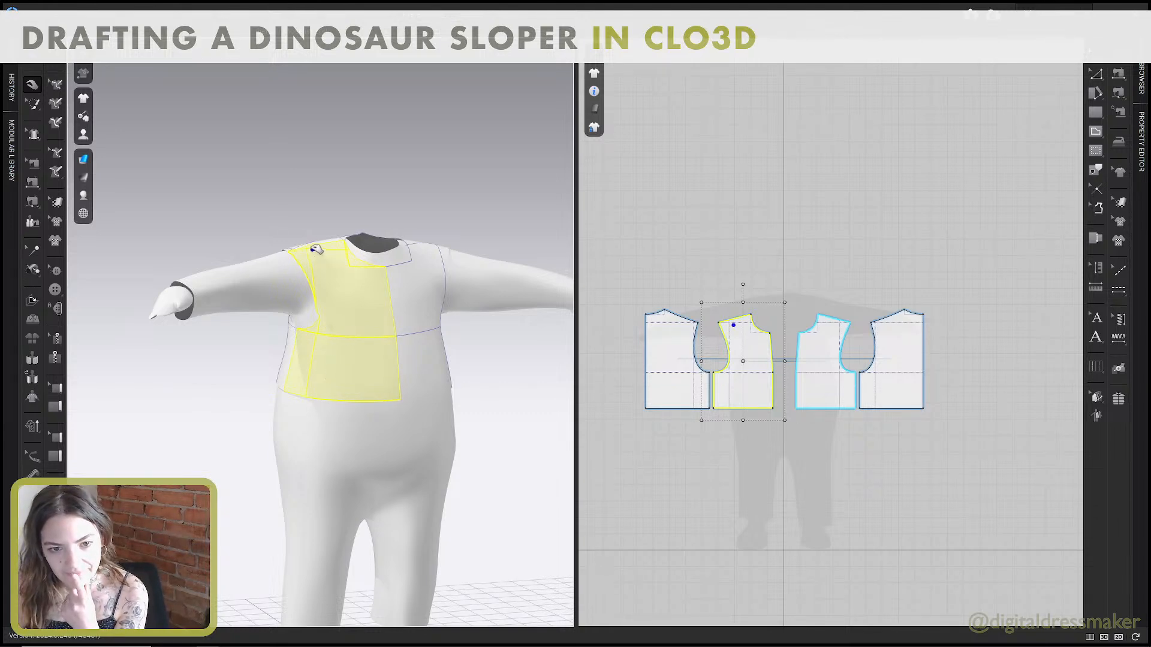
pyautogui.moveTo(312, 250); pyautogui.dragTo(313, 252)
pyautogui.click(279, 350)
# Check the back drape from the side and switch the garment display to the Fit Map.
pyautogui.moveTo(288, 371); pyautogui.dragTo(383, 392, button='right')
pyautogui.click(367, 355)
pyautogui.moveTo(429, 452); pyautogui.dragTo(213, 375, button='right')
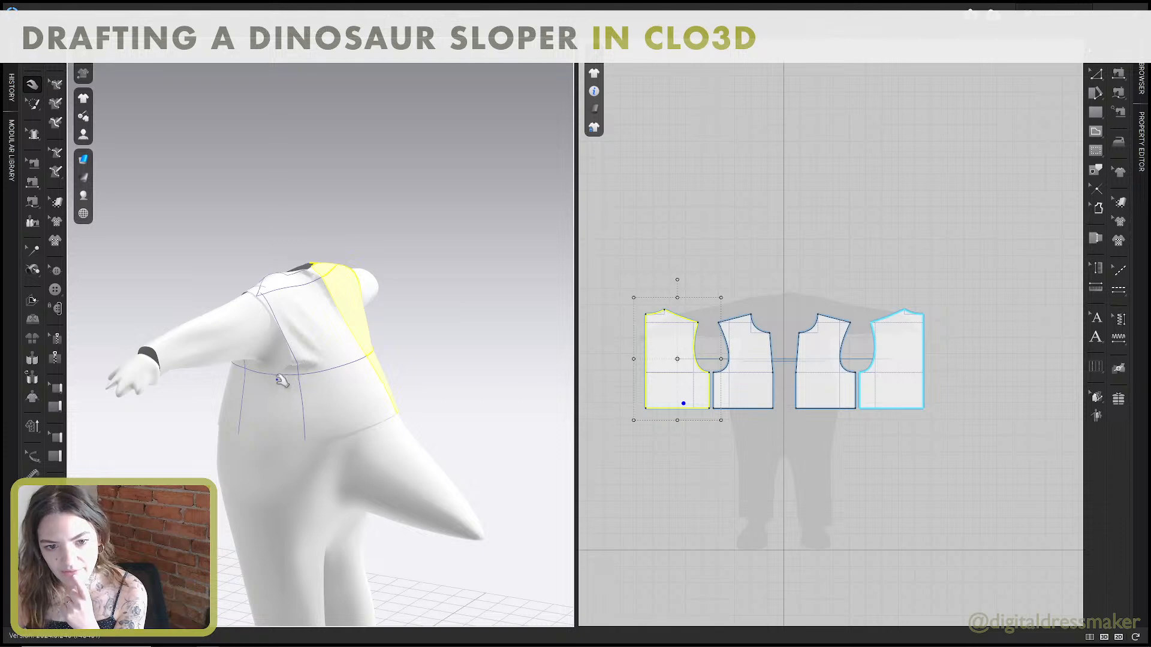
pyautogui.moveTo(282, 381); pyautogui.dragTo(230, 336, button='right')
pyautogui.moveTo(85, 195)
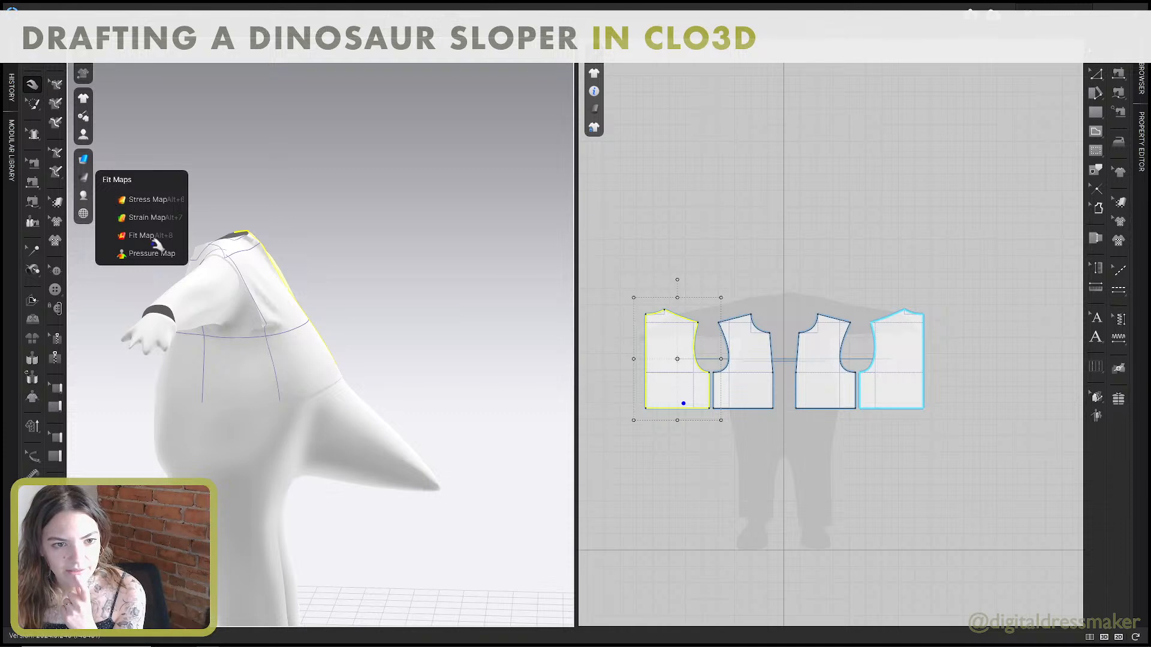
pyautogui.click(150, 236)
# Examine the Fit Map around the garment's sides, back hem and front armhole, reading the fit percentages on the pieces.
pyautogui.moveTo(180, 275); pyautogui.dragTo(343, 289, button='right')
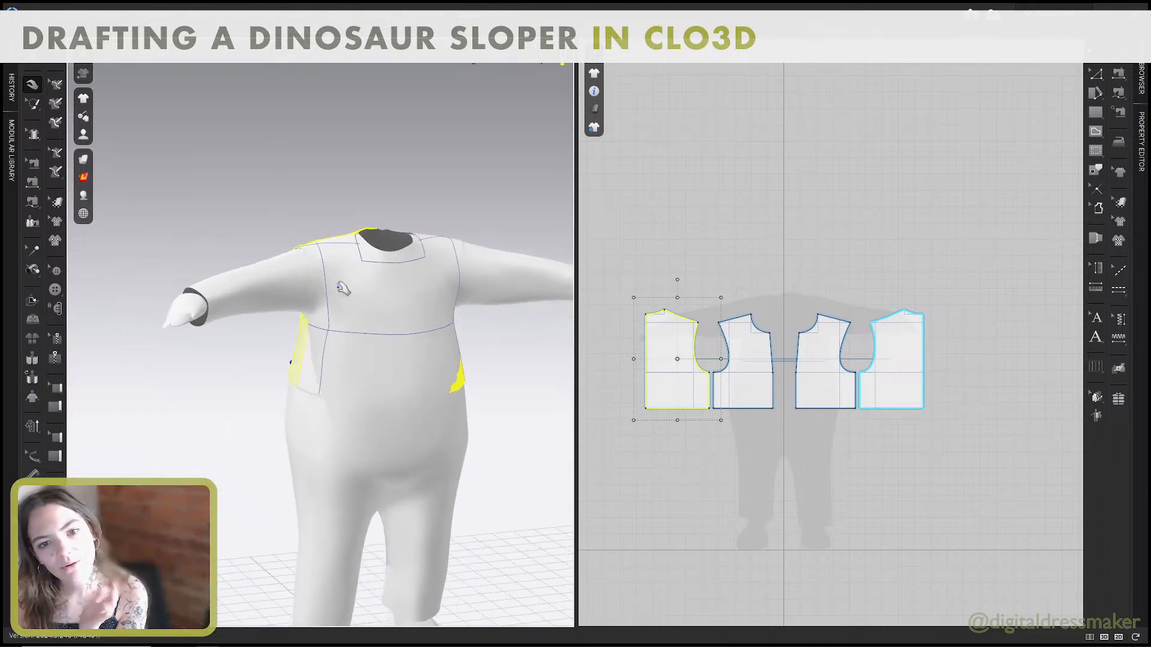
pyautogui.moveTo(324, 540); pyautogui.dragTo(347, 443, button='right')
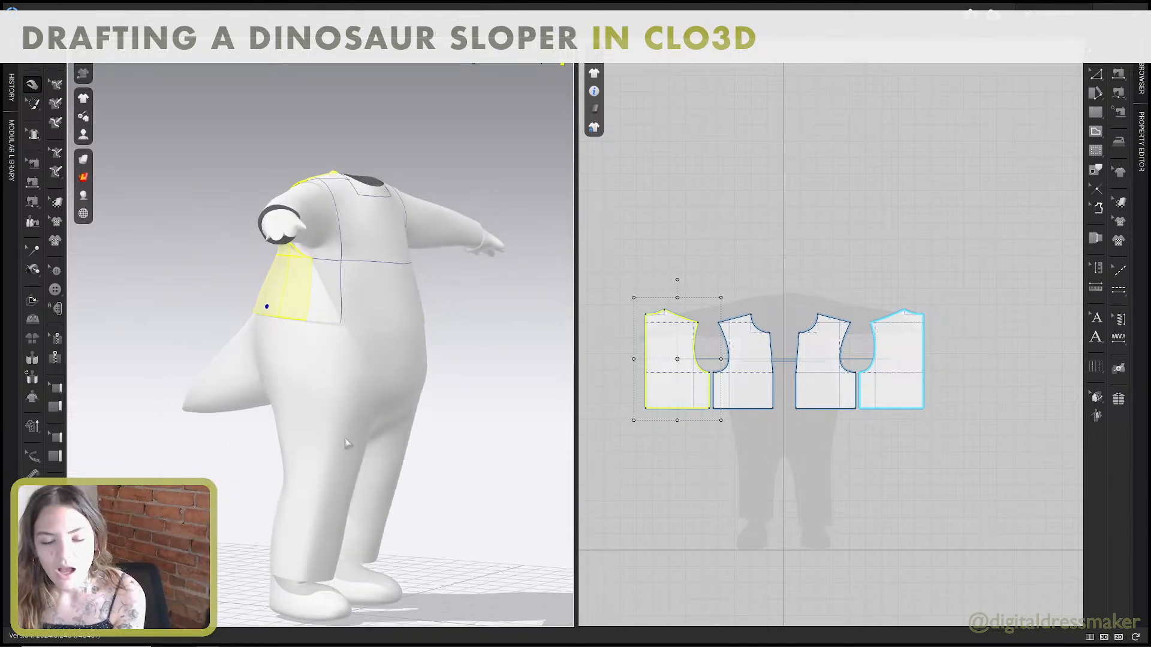
pyautogui.moveTo(311, 363); pyautogui.dragTo(343, 317, button='right')
pyautogui.moveTo(442, 319); pyautogui.dragTo(303, 270, button='right')
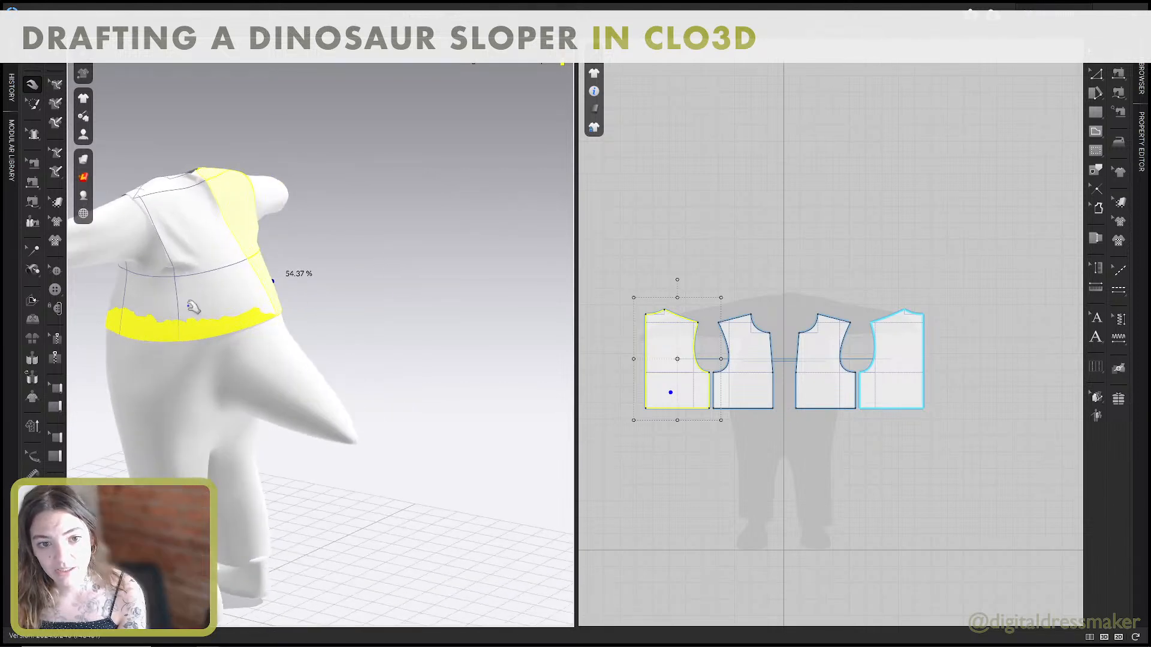
pyautogui.click(226, 285)
pyautogui.moveTo(226, 288); pyautogui.dragTo(329, 256, button='right')
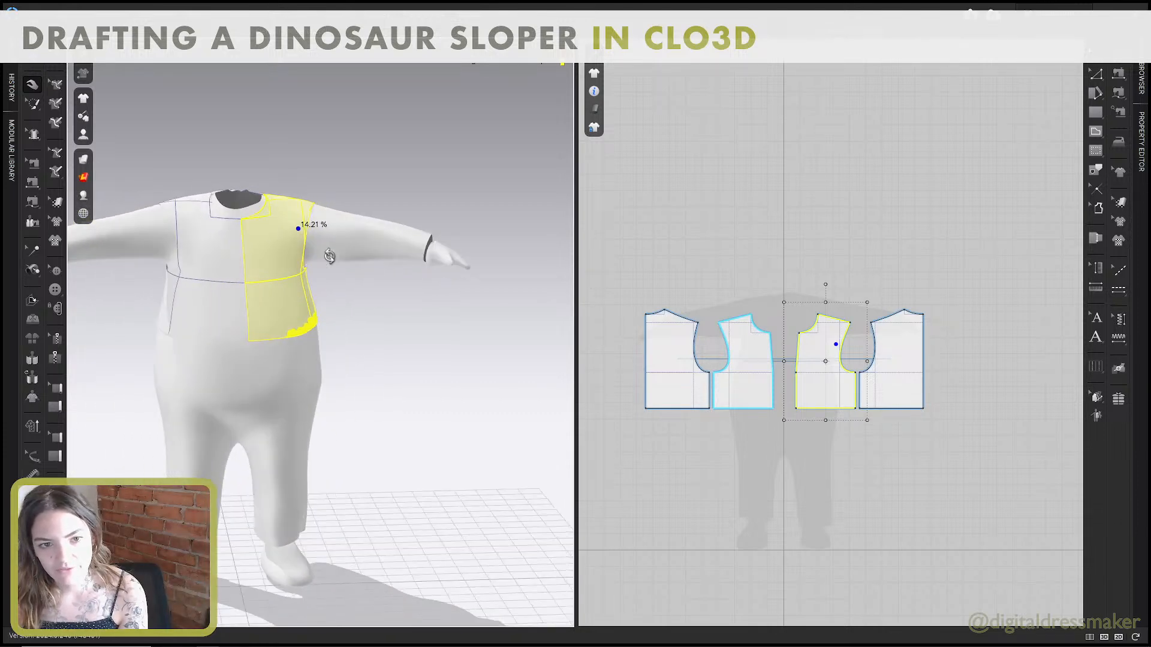
pyautogui.scroll(-2, 333, 277)
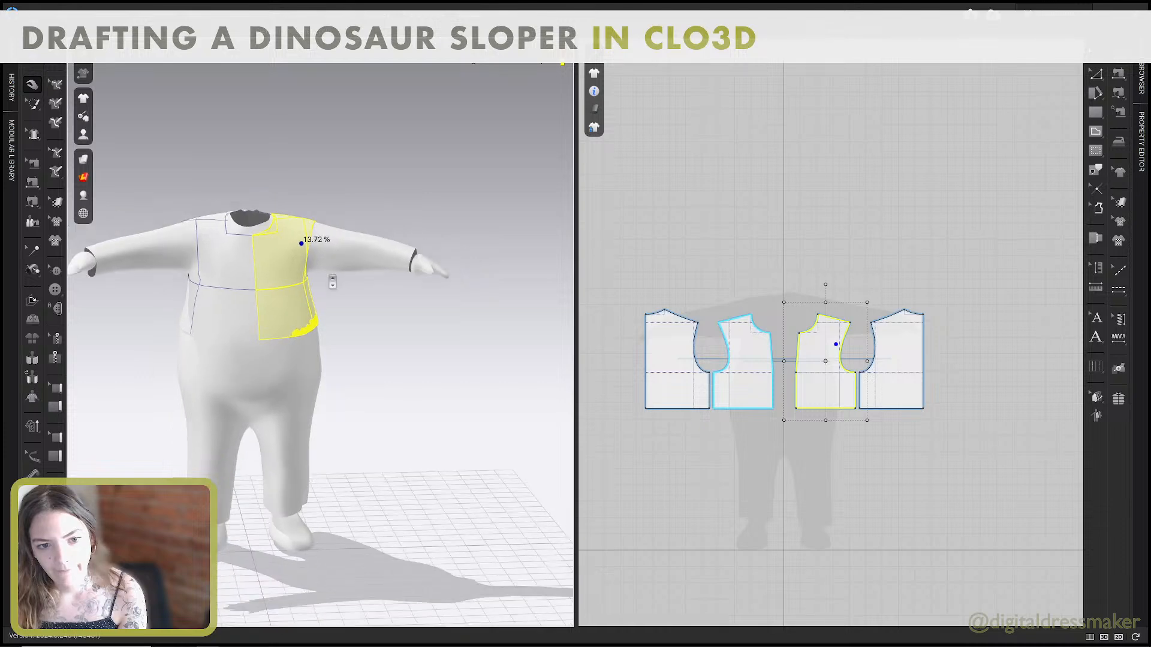
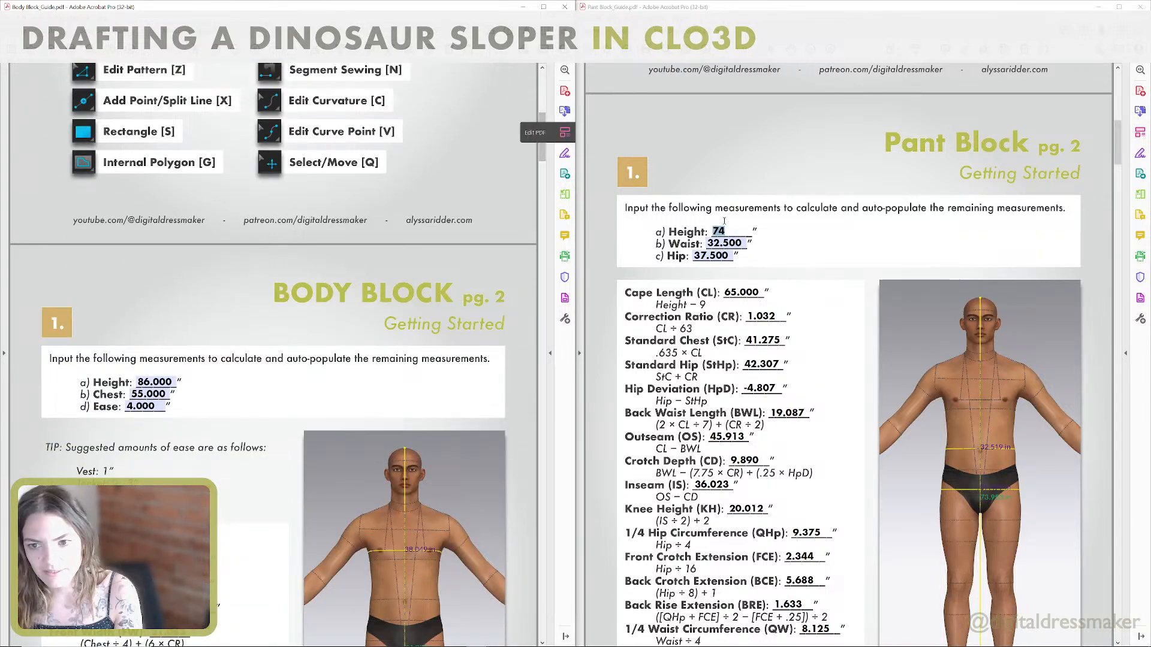
# Set the height in the Pant Block guide to 86 inches.
pyautogui.write('8')
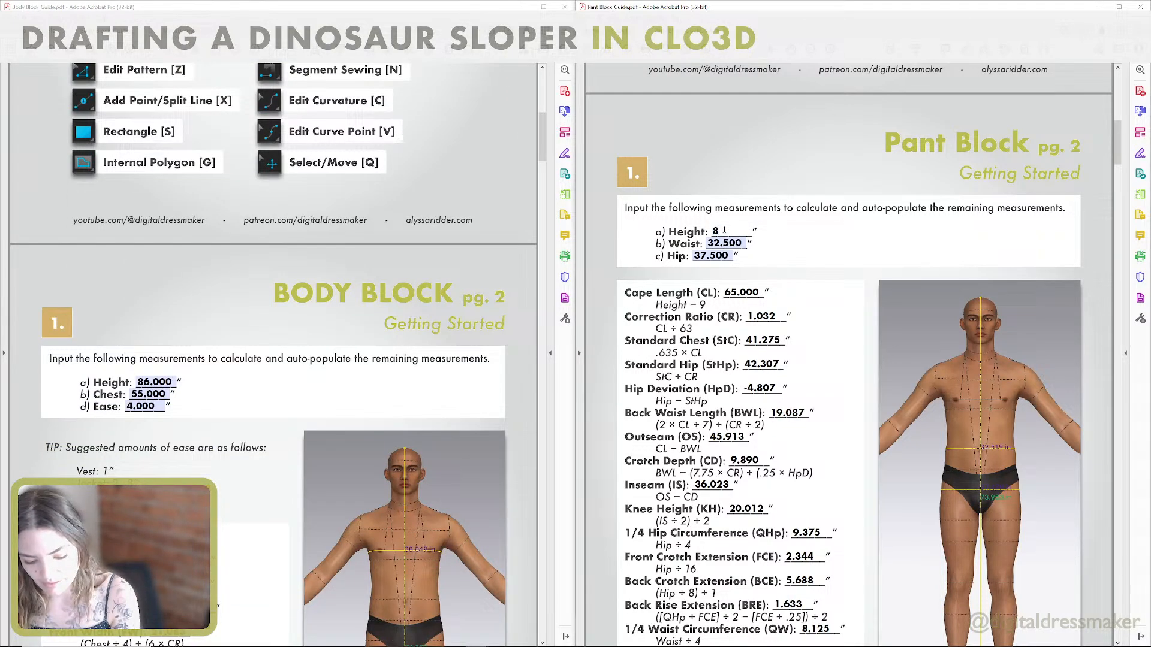
pyautogui.write('6')
pyautogui.click(726, 172)
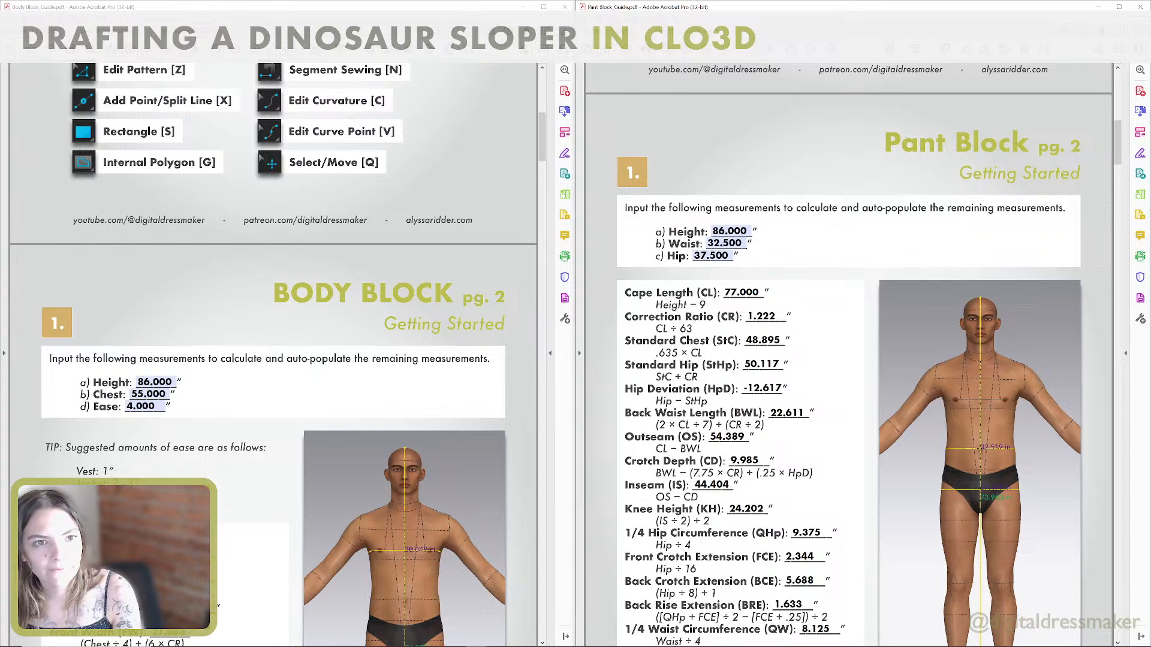
# Look up the natural waist on the costume measurement sheet and set the Pant Block waist to 71 inches.
pyautogui.hotkey('ctrl', 'Tab')
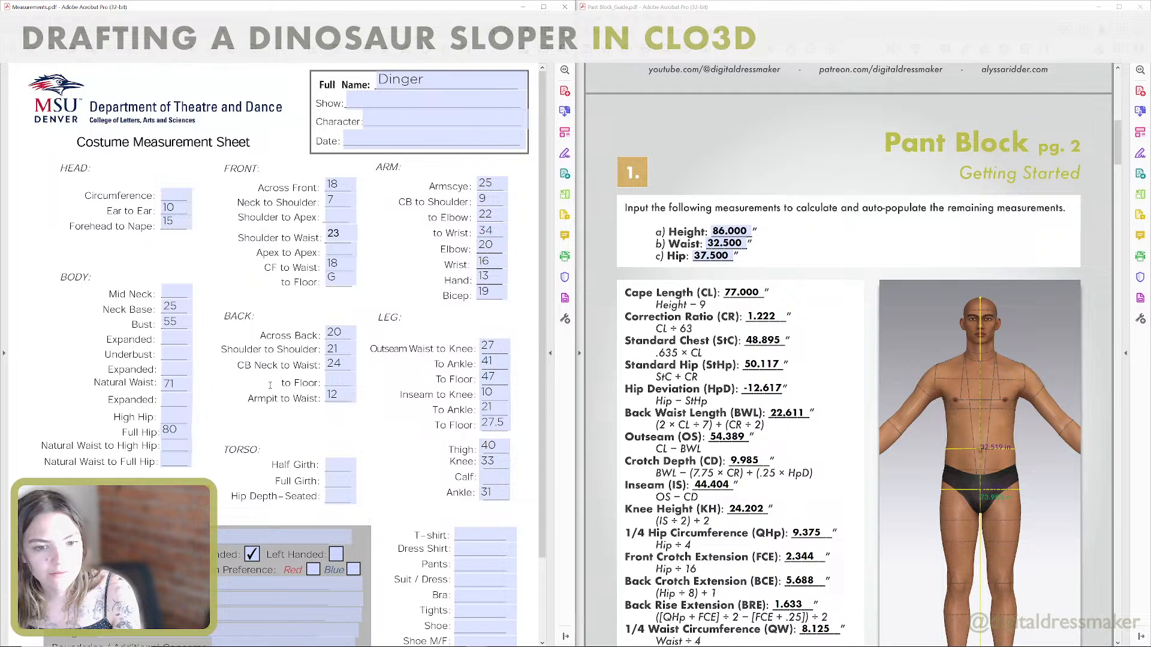
pyautogui.click(174, 384)
pyautogui.click(726, 243)
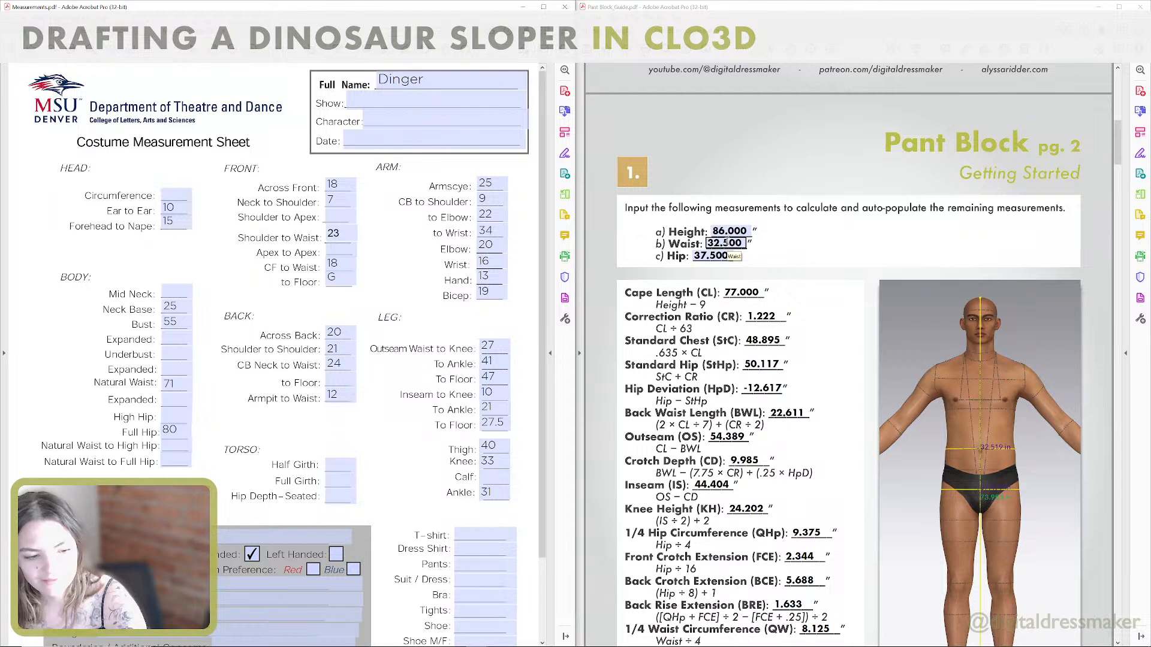
pyautogui.doubleClick(726, 241)
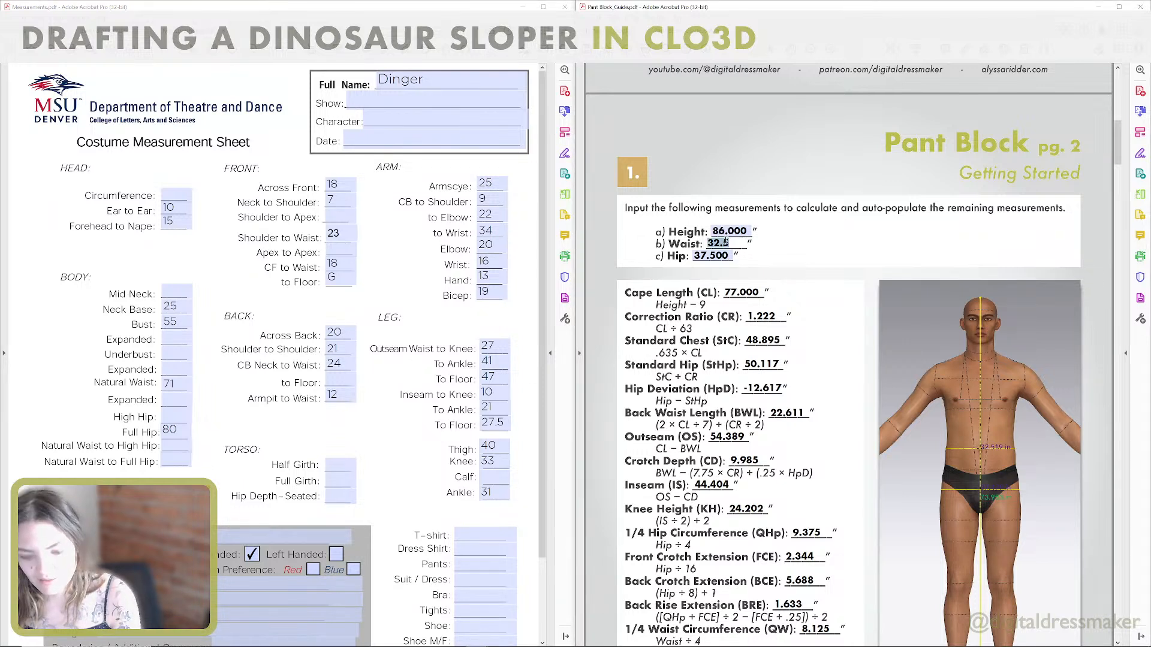
pyautogui.write('71')
pyautogui.press('Return')
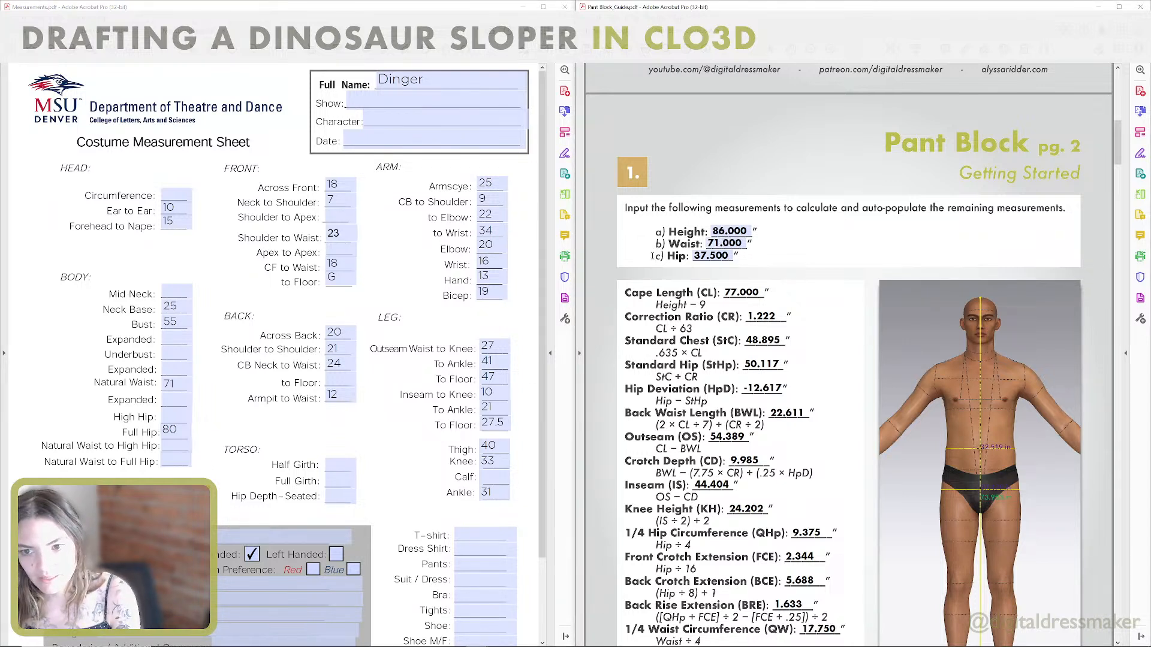
# Set the Pant Block hip to 80 inches, matching the full hip on the measurement sheet.
pyautogui.click(186, 419)
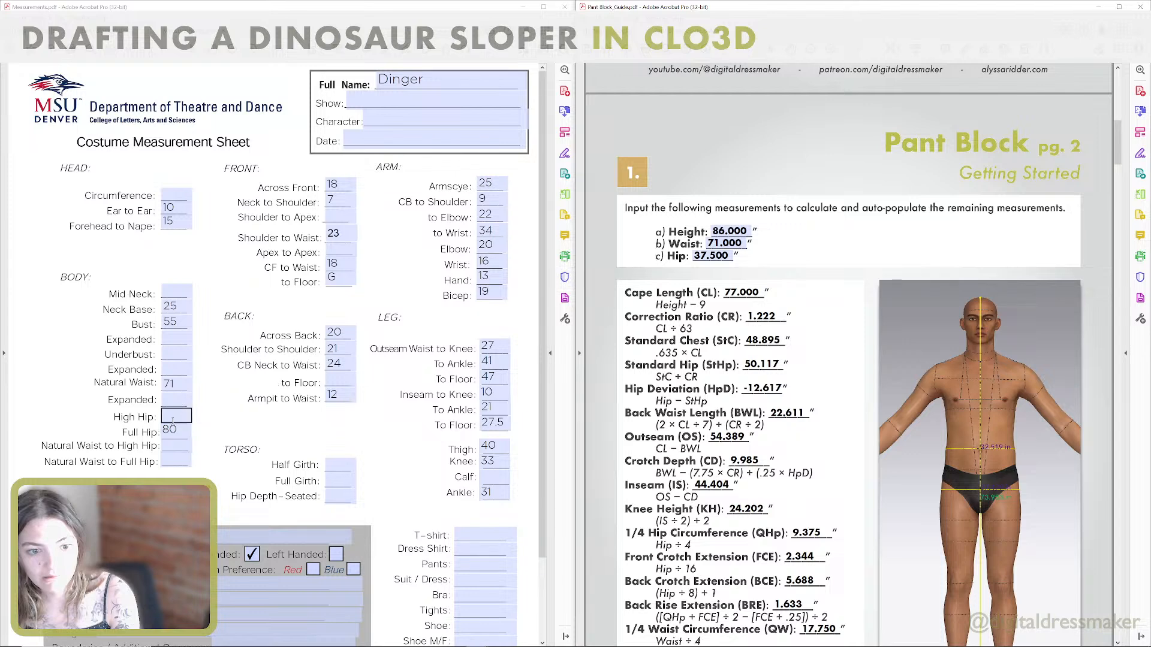
pyautogui.doubleClick(713, 255)
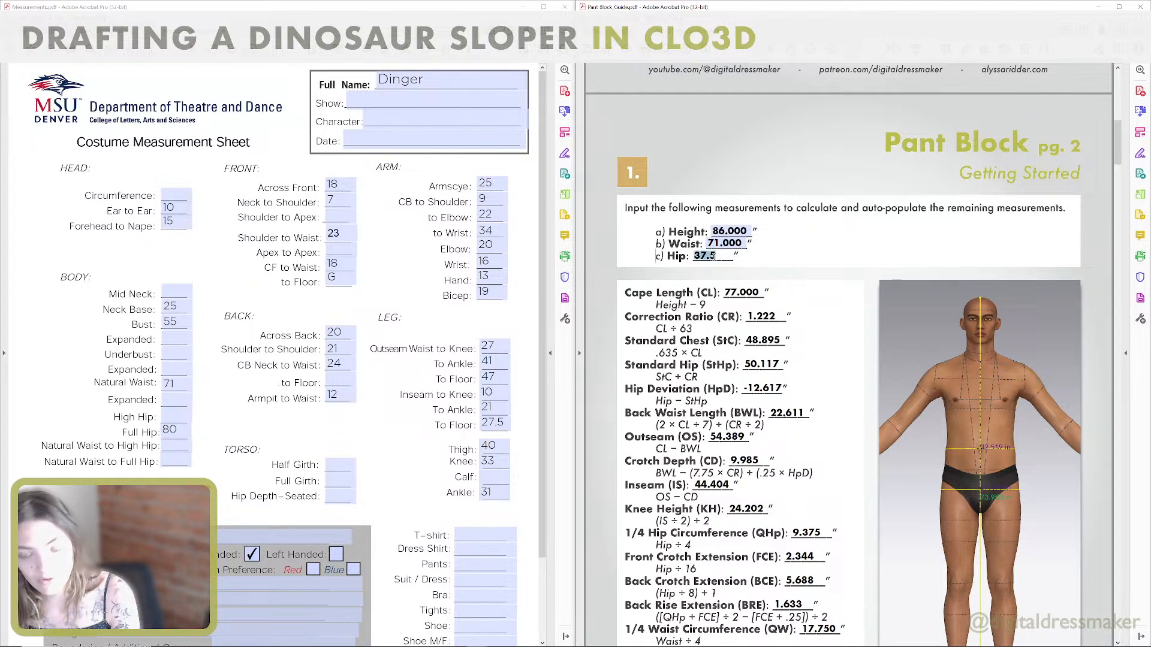
pyautogui.write('80')
pyautogui.click(728, 195)
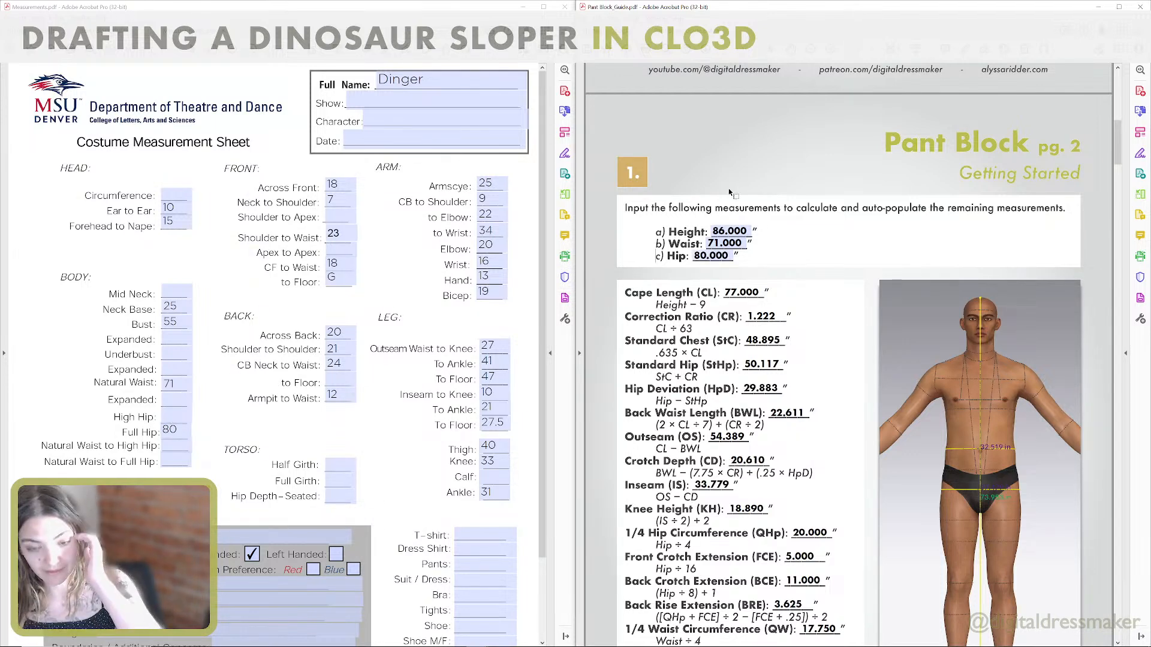
# Enlarge the Pant Block guide, review its calculated measurements and the front drafting instructions, and return to CLO3D.
pyautogui.scroll(-1, 749, 270)
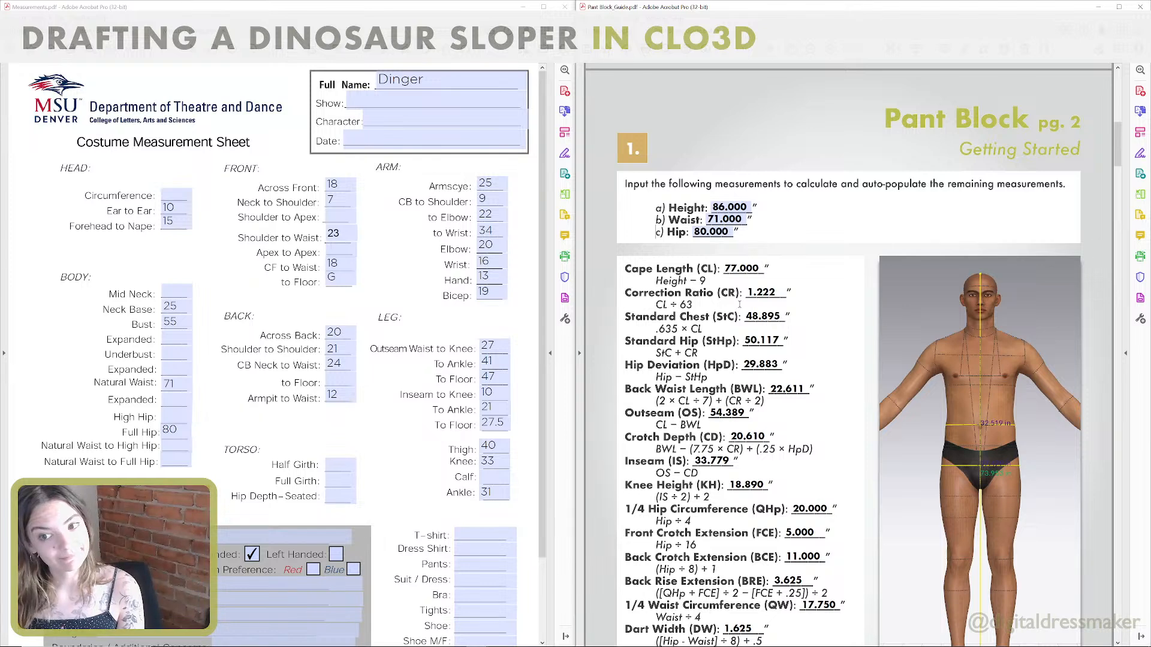
pyautogui.scroll(-1, 740, 305)
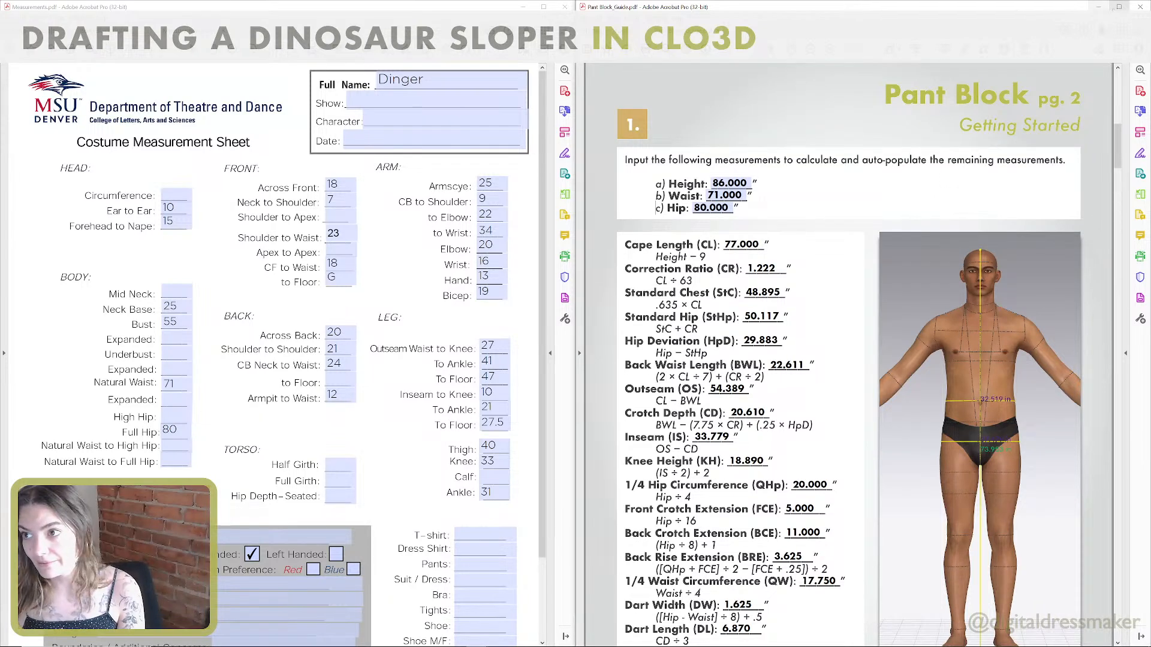
pyautogui.click(1118, 6)
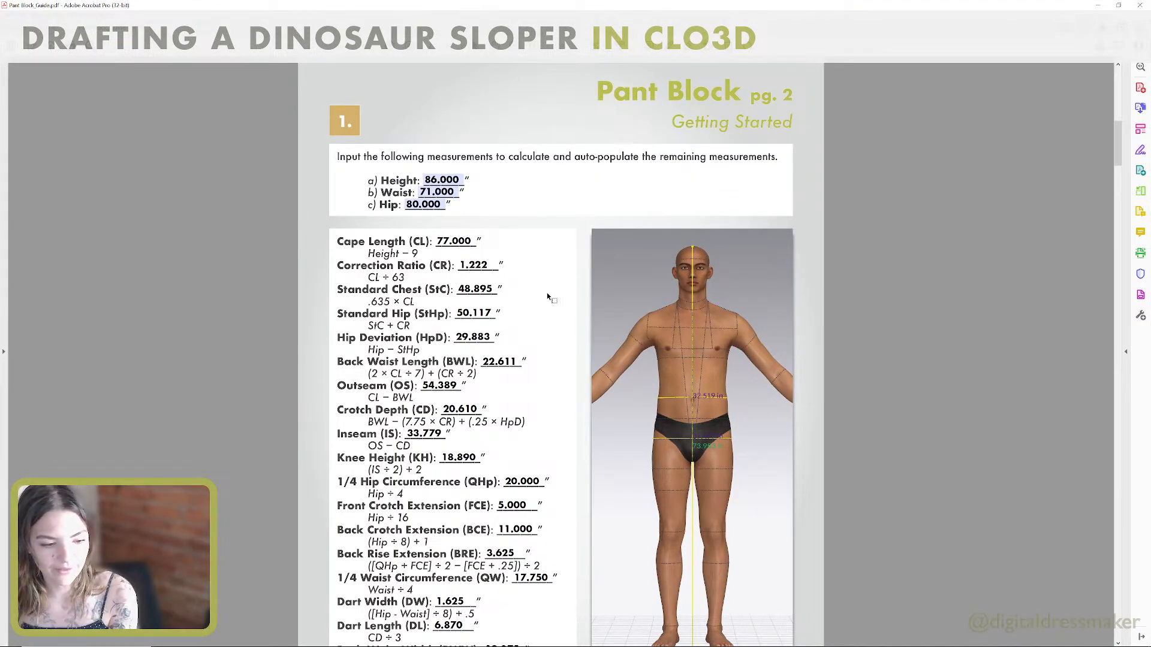
pyautogui.scroll(-5, 556, 337)
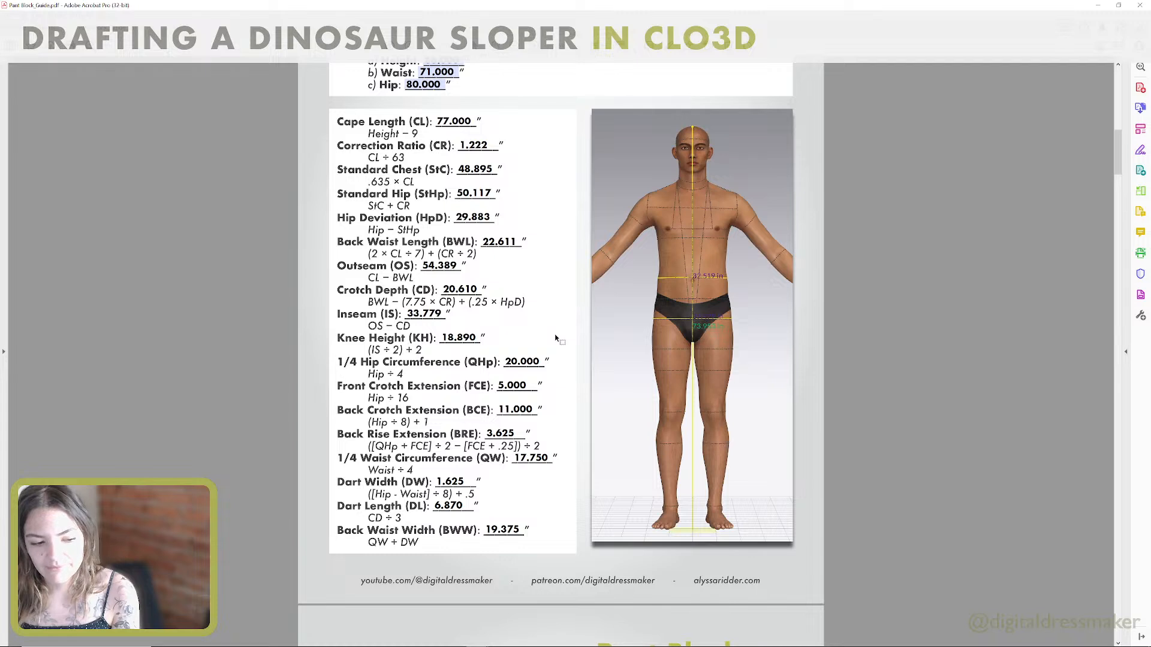
pyautogui.scroll(-2, 555, 338)
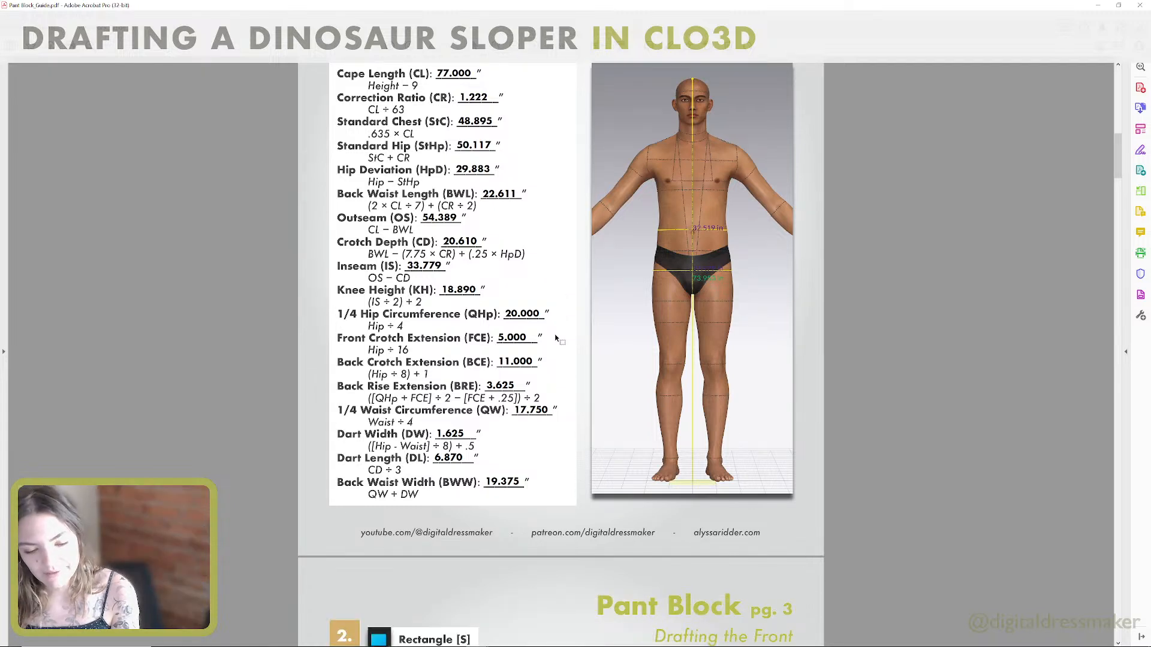
pyautogui.scroll(-4, 556, 339)
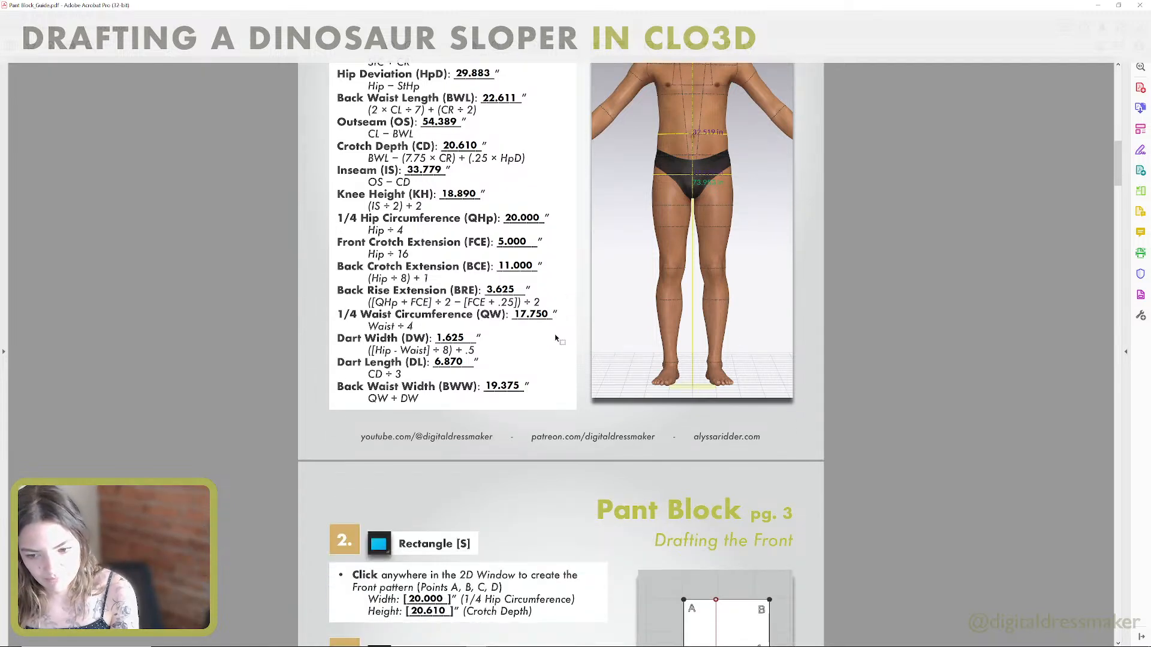
pyautogui.scroll(-3, 556, 339)
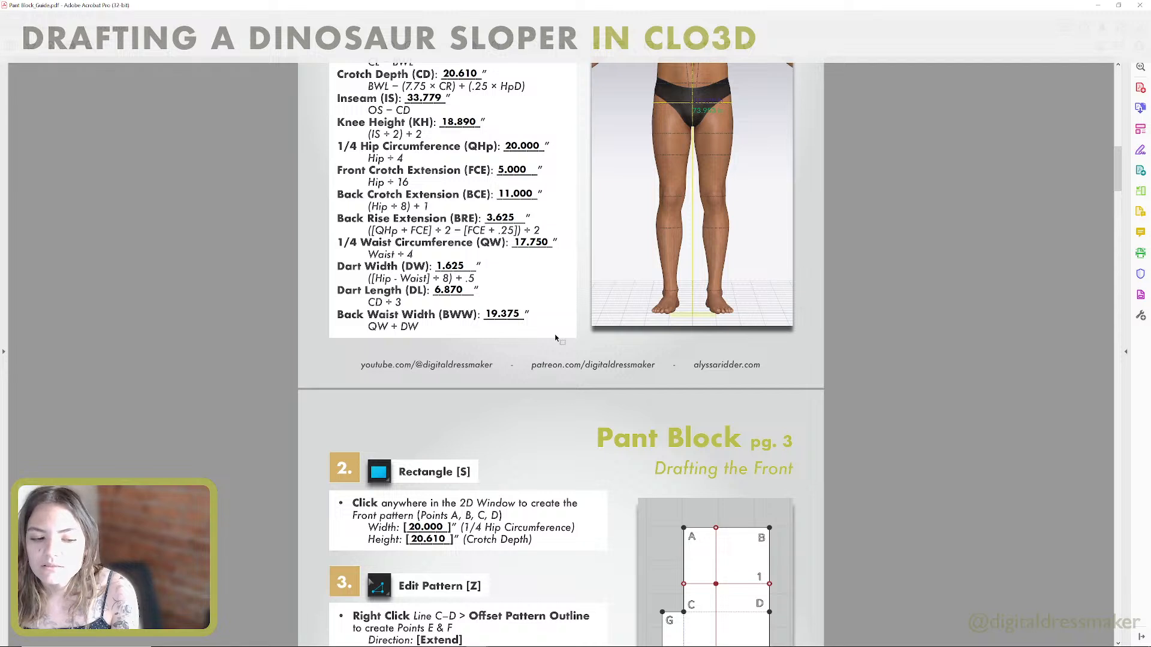
pyautogui.scroll(-3, 556, 338)
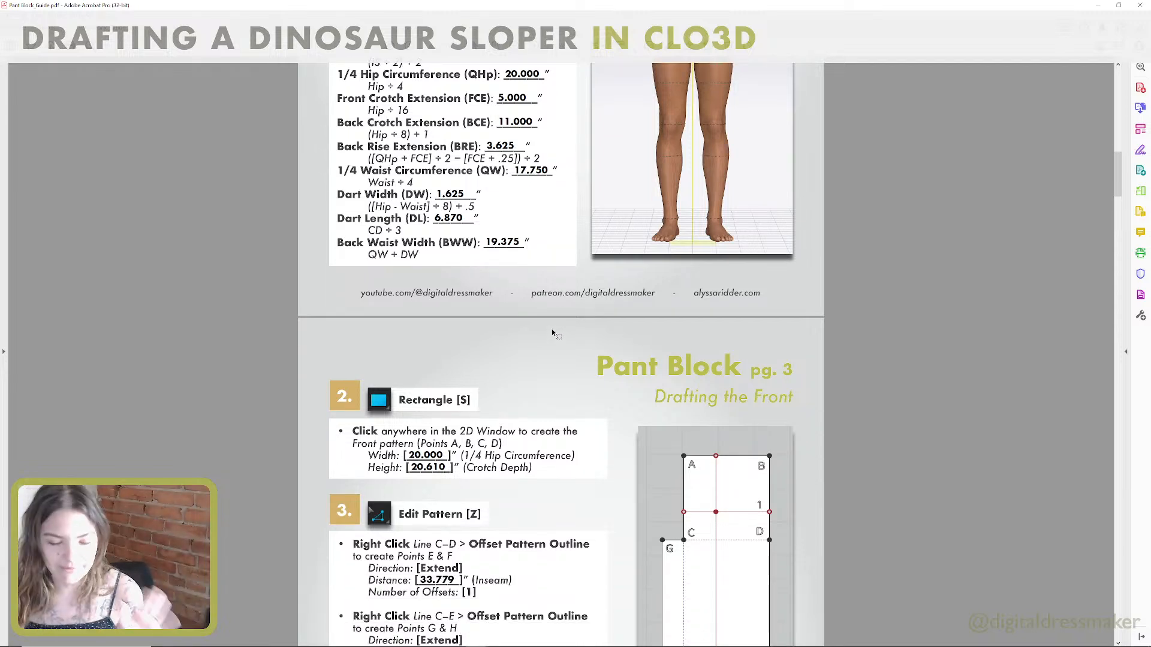
pyautogui.scroll(-1, 594, 359)
pyautogui.scroll(-6, 594, 358)
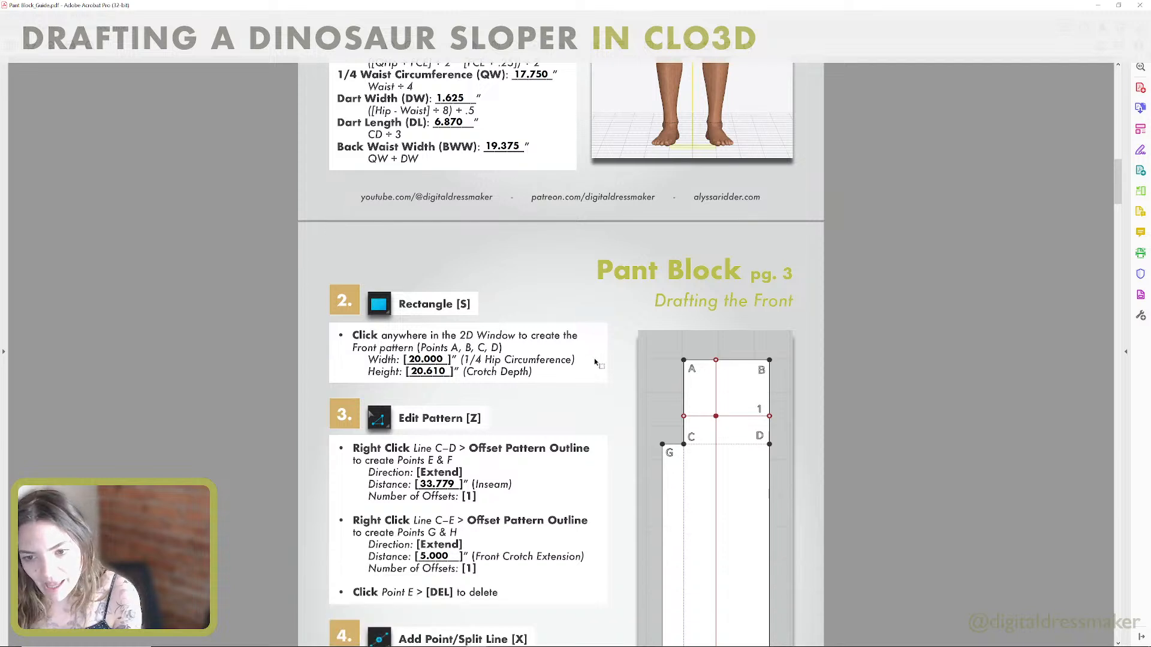
pyautogui.scroll(-2, 623, 255)
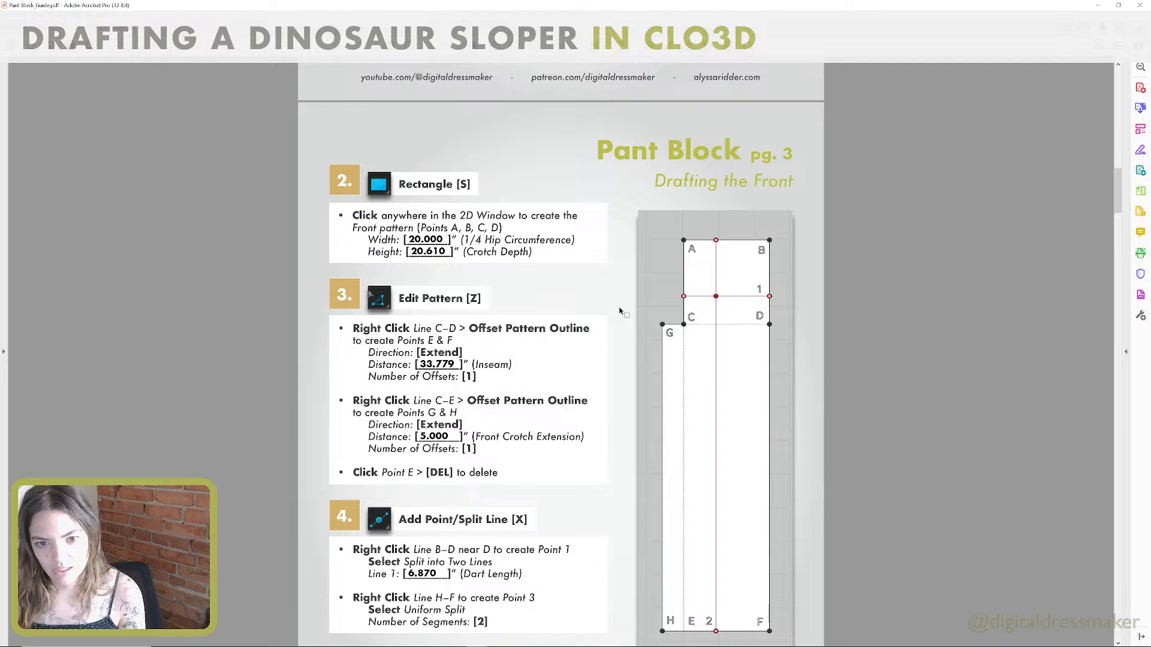
pyautogui.press('ctrl+super+Right')
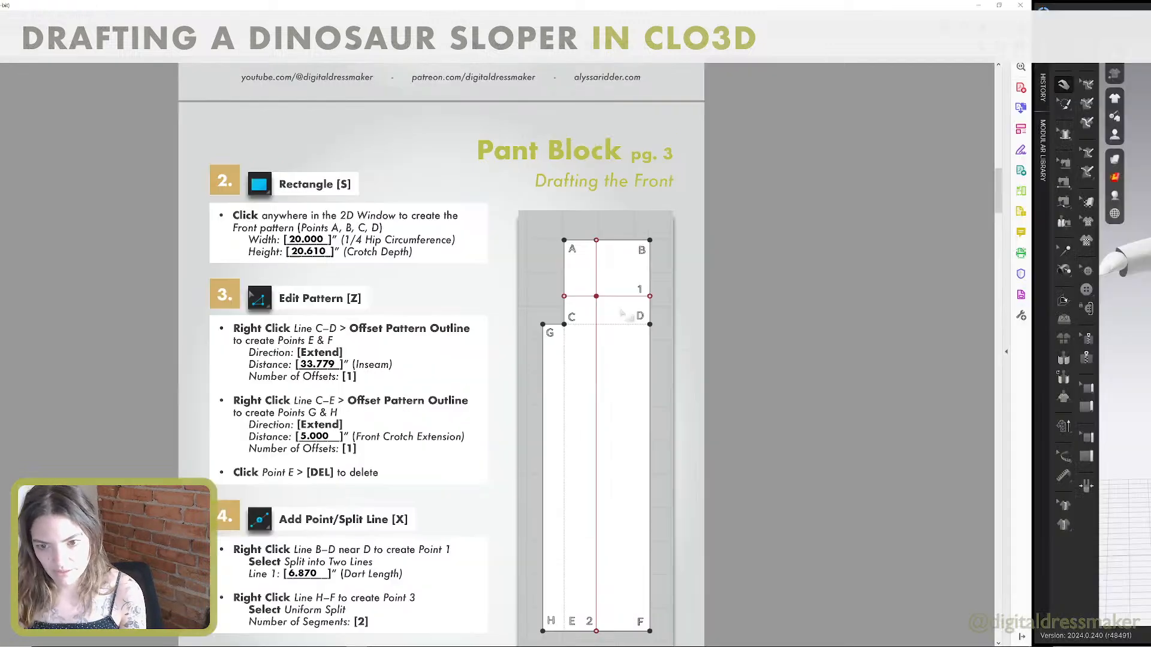
pyautogui.moveTo(777, 282); pyautogui.dragTo(809, 139, button='middle')
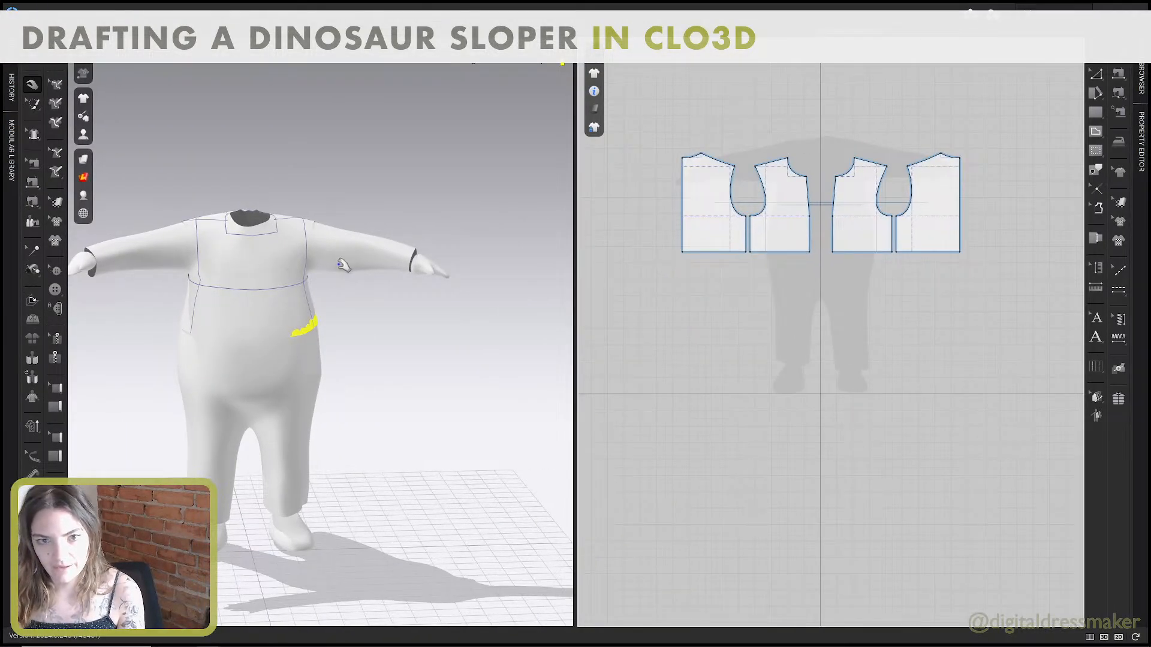
pyautogui.press('b')
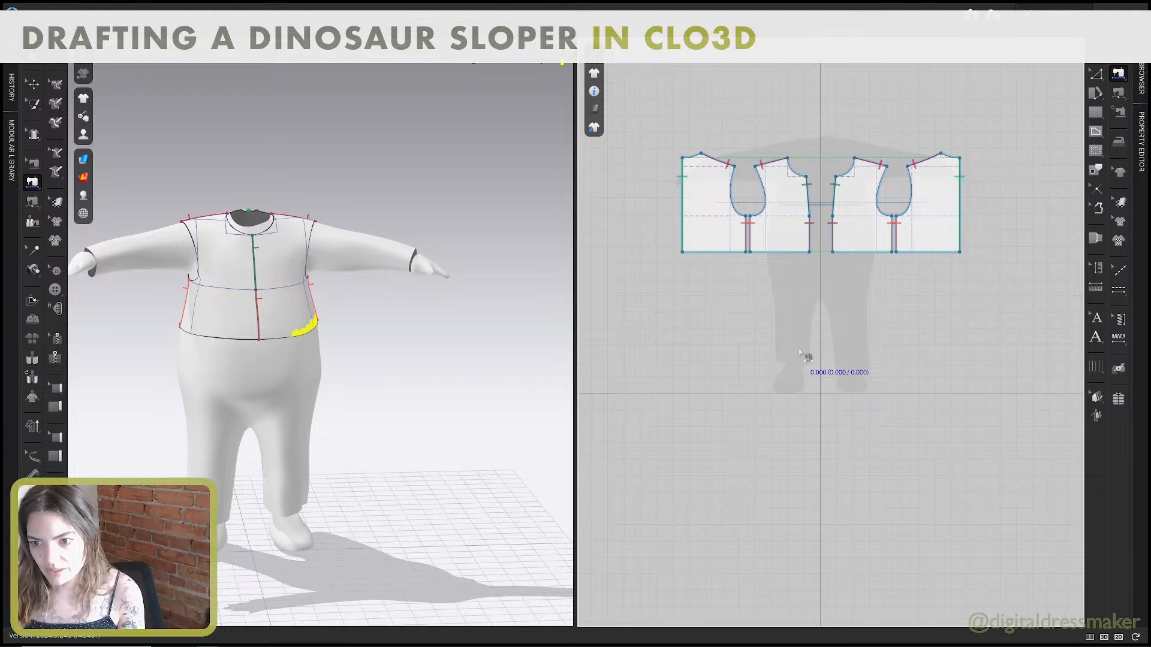
pyautogui.press('a')
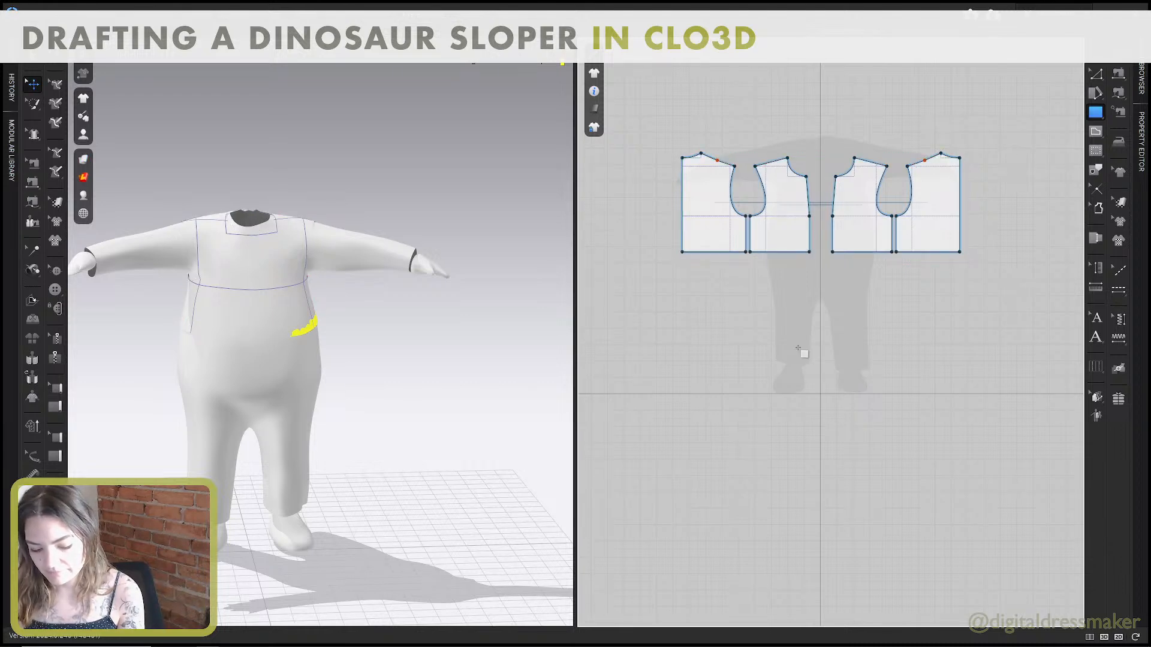
pyautogui.press('e')
pyautogui.click(772, 339)
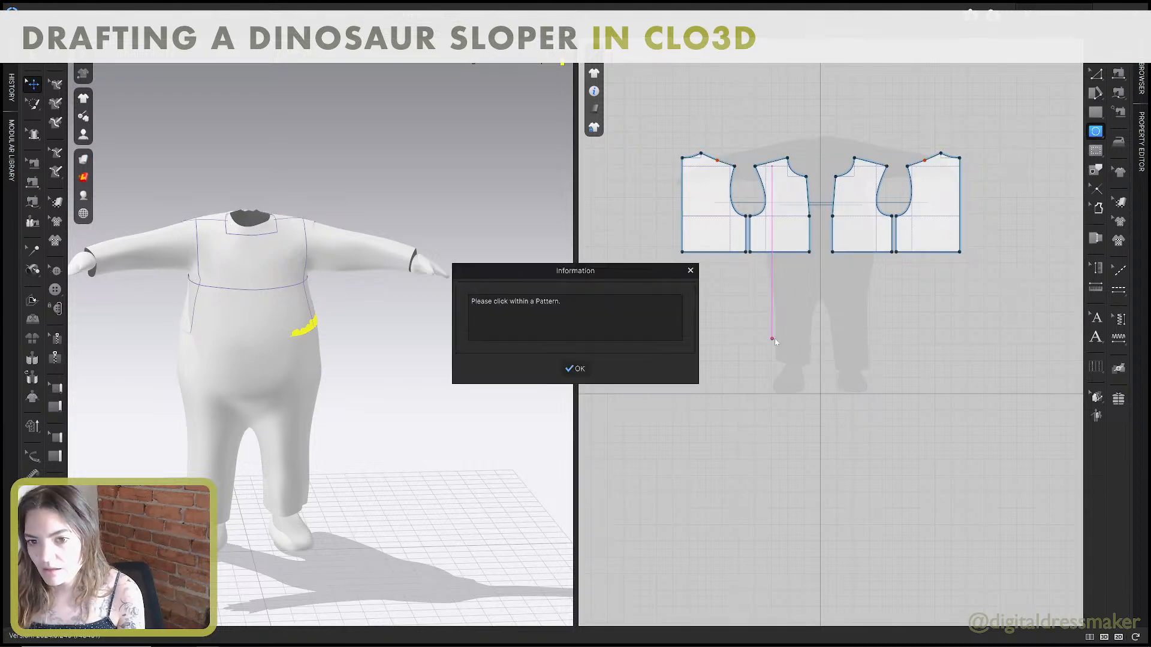
pyautogui.click(691, 271)
# Create a rectangle 20 inches wide and 20.625 inches high below the body pieces as the pant front.
pyautogui.press('s')
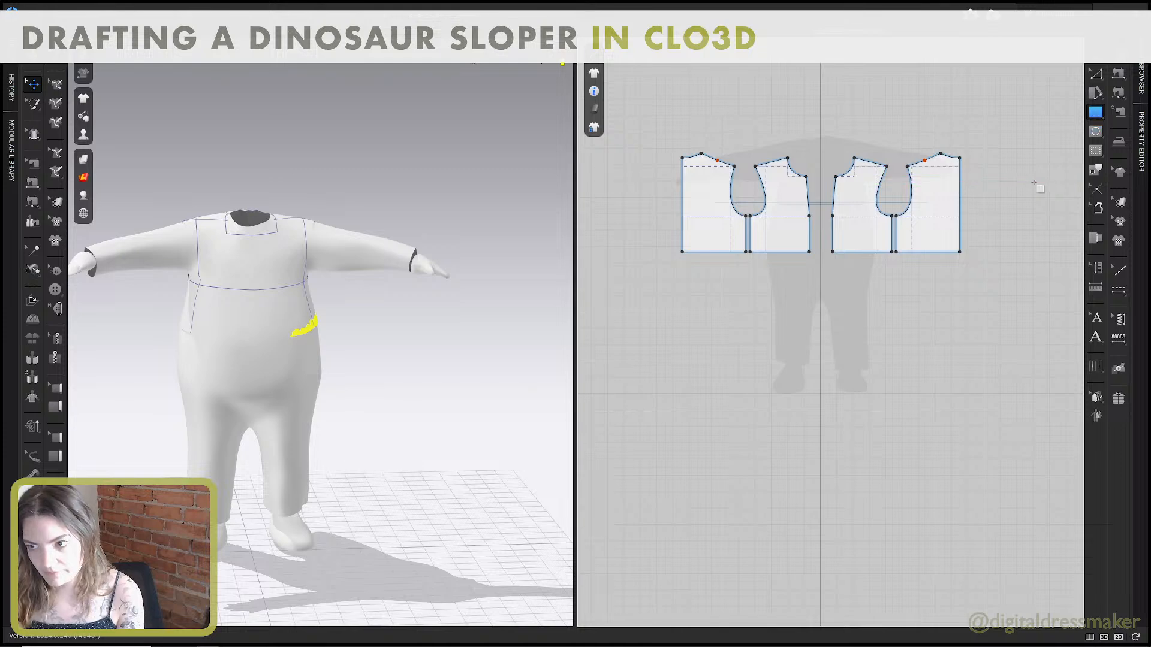
pyautogui.click(773, 347)
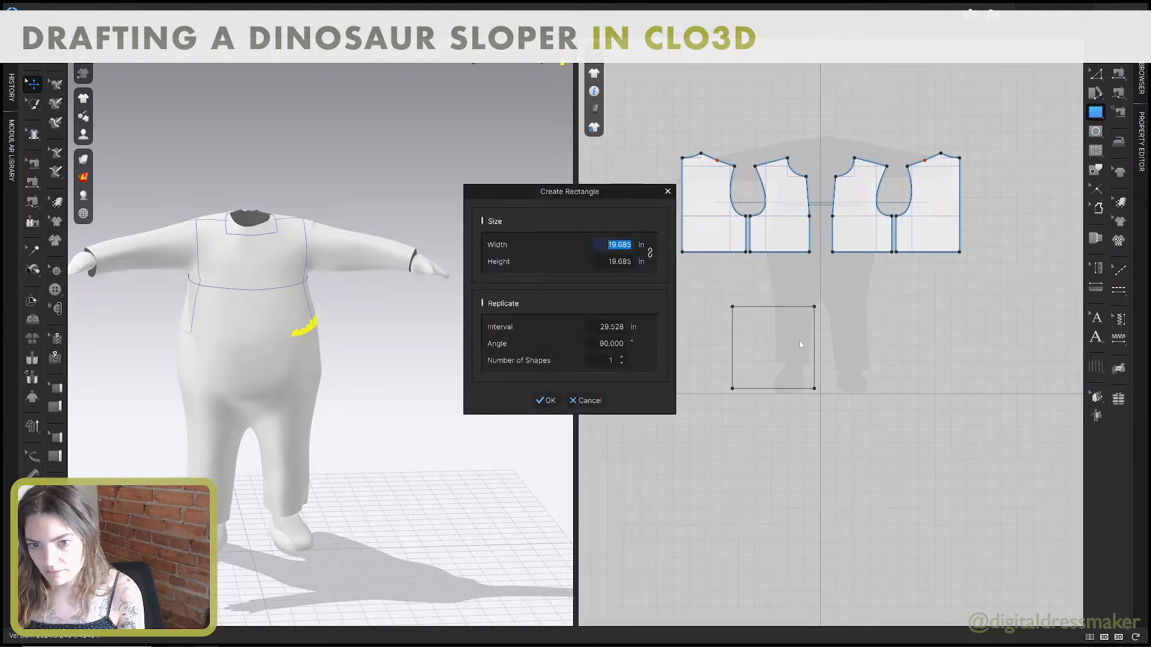
pyautogui.write('20')
pyautogui.press('Tab')
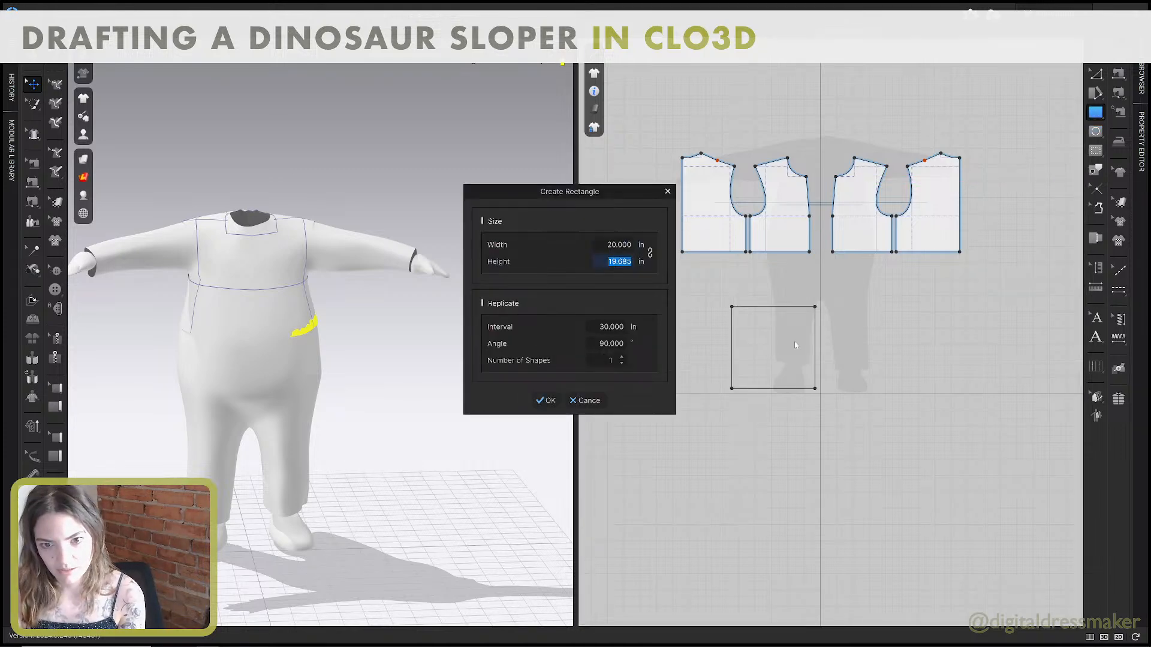
pyautogui.write('20.')
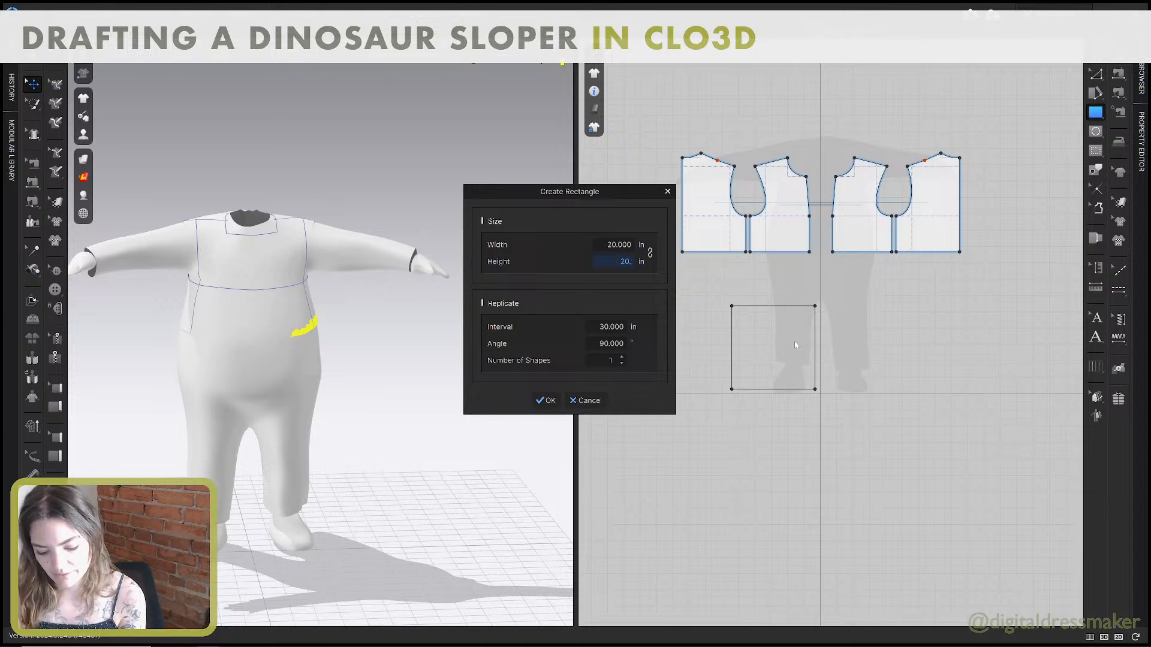
pyautogui.write('625')
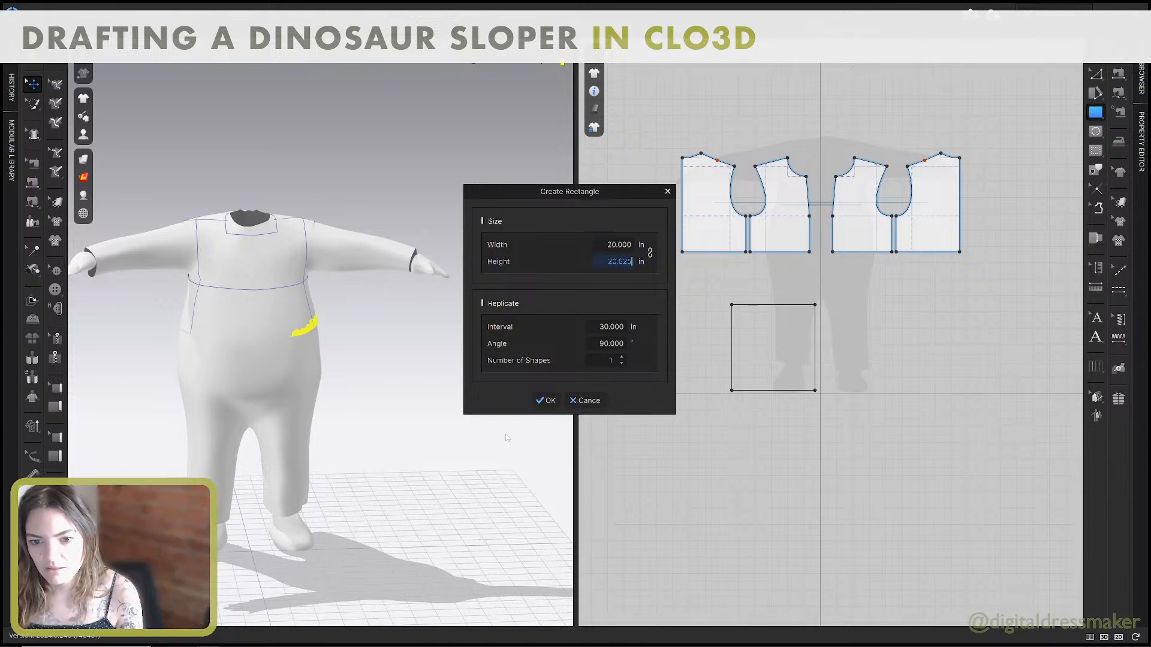
pyautogui.click(548, 400)
# Check the inseam and front crotch extension offsets in the Pant Block guide's front drafting instructions, and return to CLO3D.
pyautogui.hotkey('alt', 'Tab')
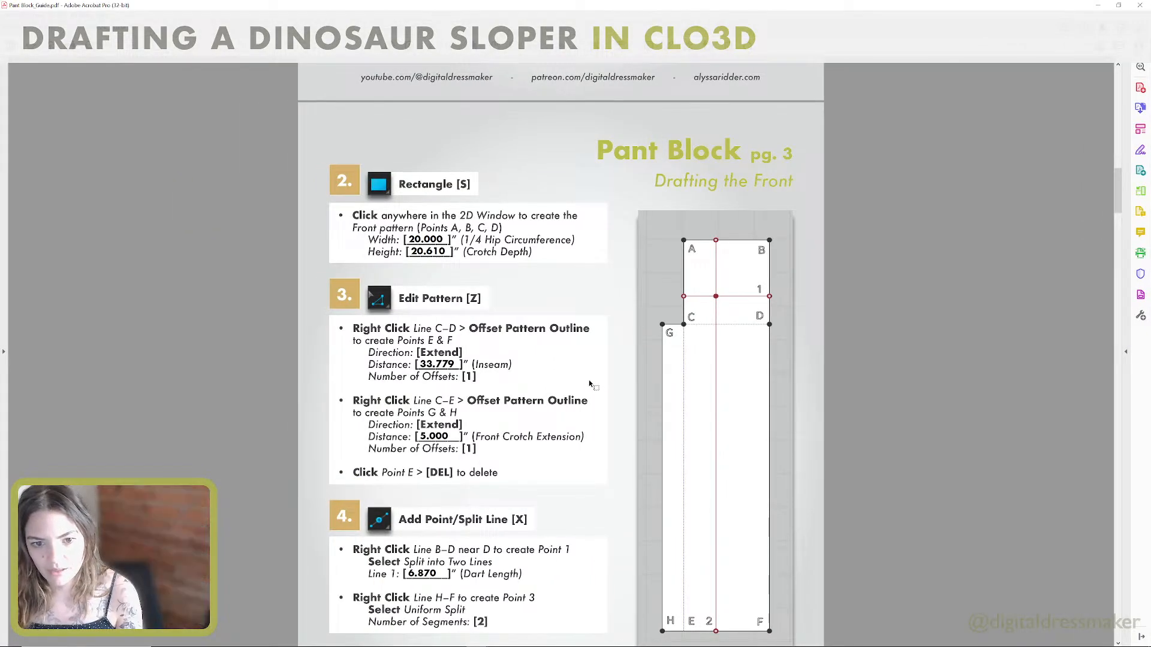
pyautogui.scroll(-3, 590, 385)
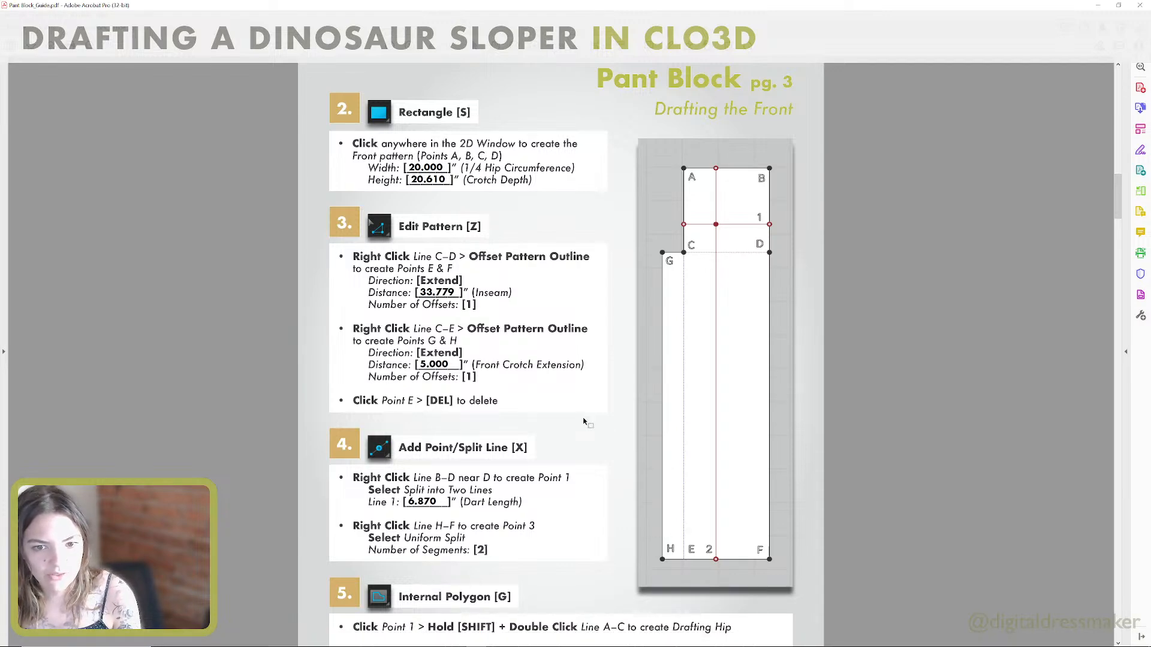
pyautogui.hotkey('alt', 'Tab')
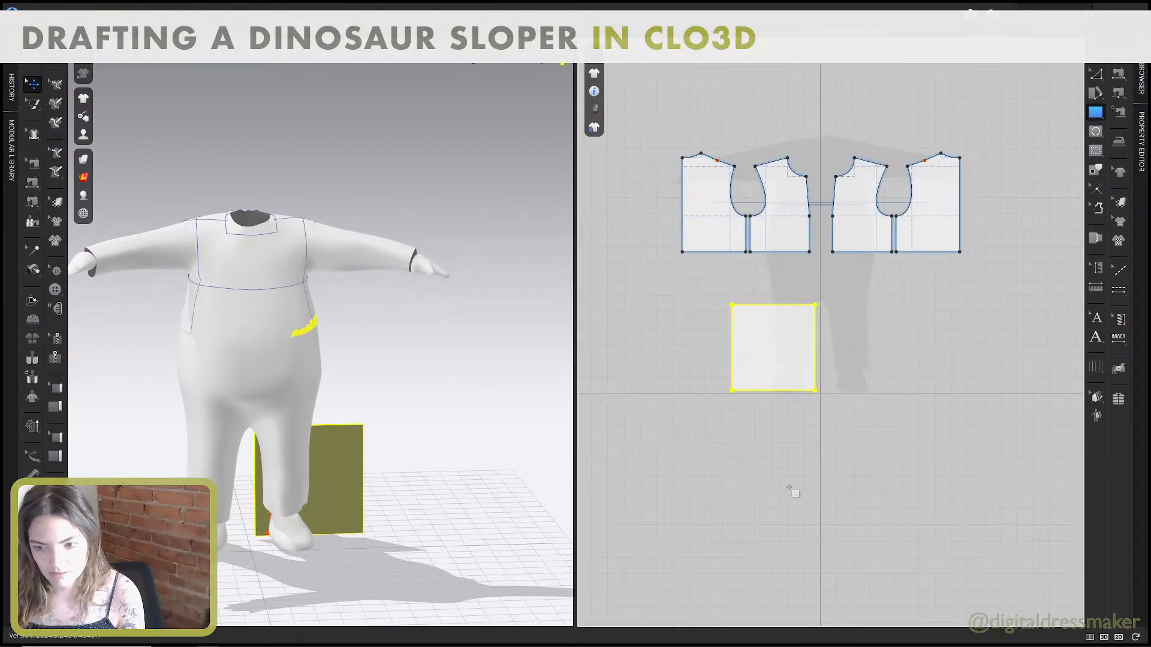
# Offset the pattern outline outward by 33.75 inches from the pant front rectangle's bottom edge to add the inseam length.
pyautogui.click(788, 487)
pyautogui.click(586, 401)
pyautogui.press('h')
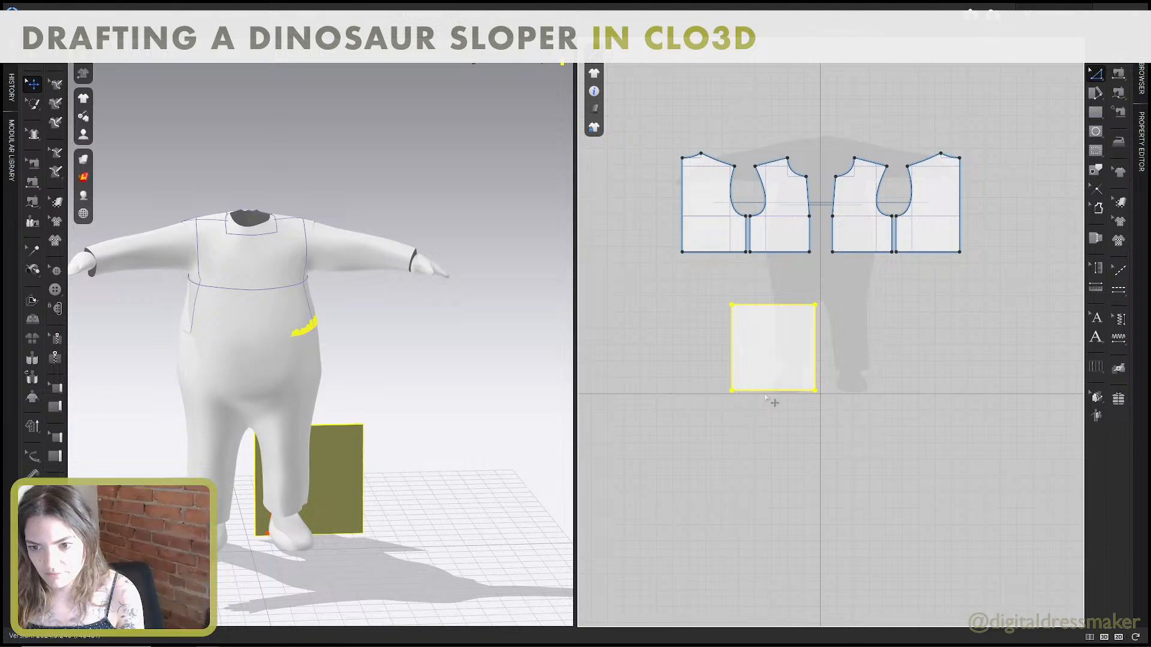
pyautogui.rightClick(761, 396)
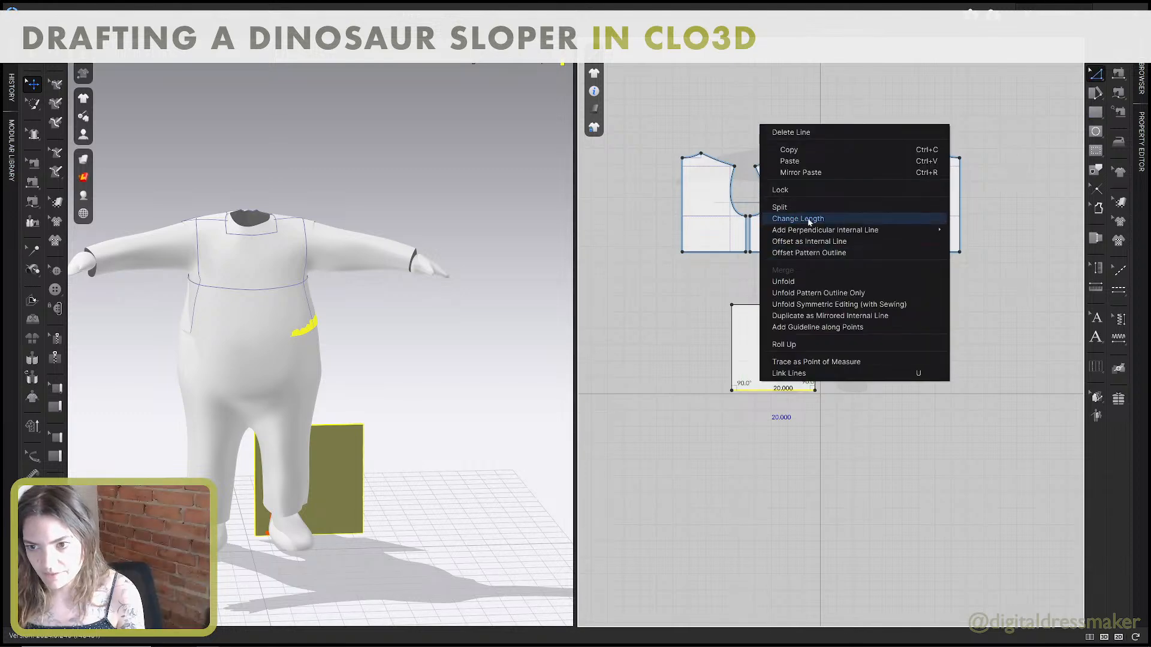
pyautogui.click(818, 255)
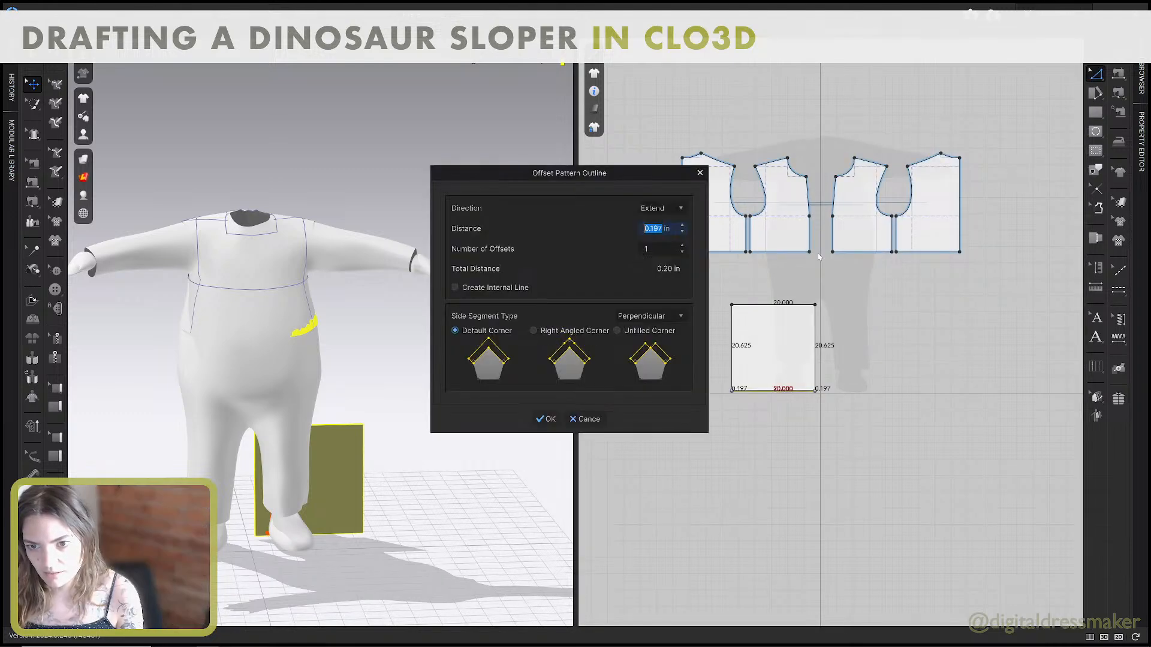
pyautogui.write('33.75')
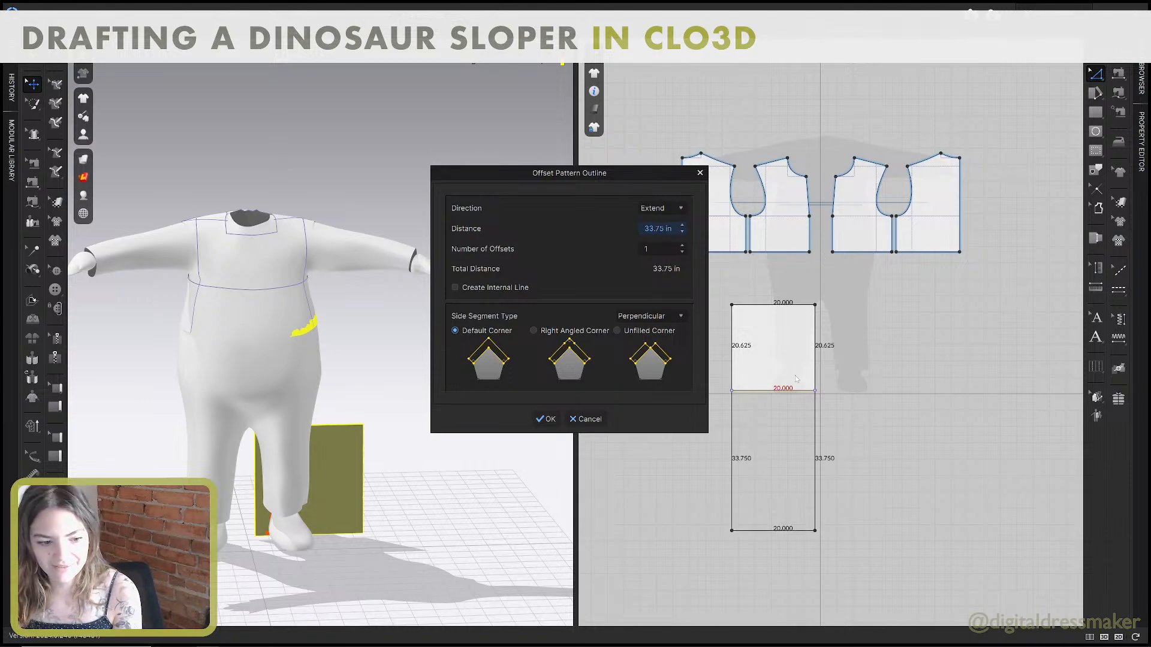
pyautogui.click(546, 419)
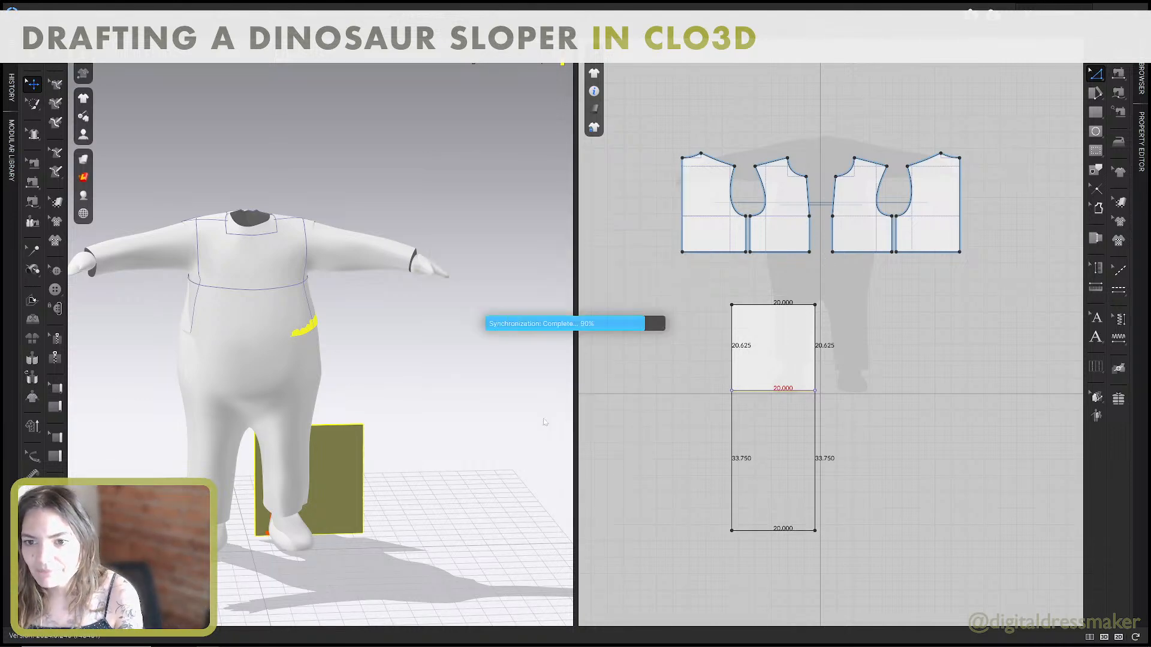
# Extend the left edge of the pant front's leg section outward by 5 inches as the front crotch extension, using Offset Pattern Outline.
pyautogui.hotkey('alt', 'Tab')
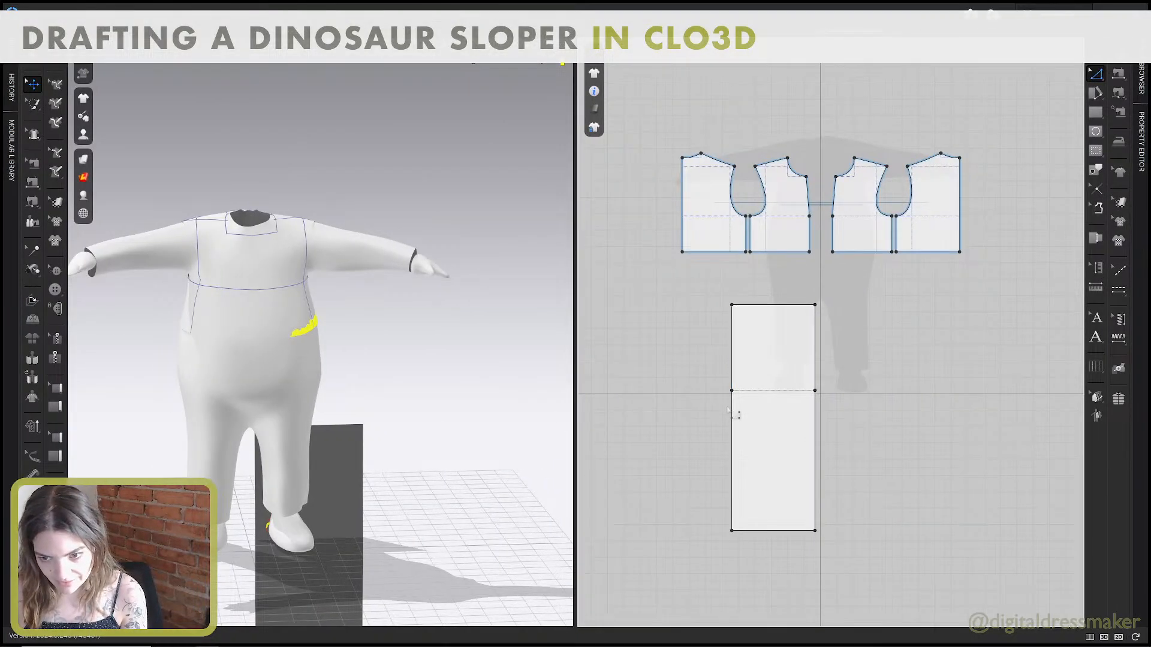
pyautogui.rightClick(732, 412)
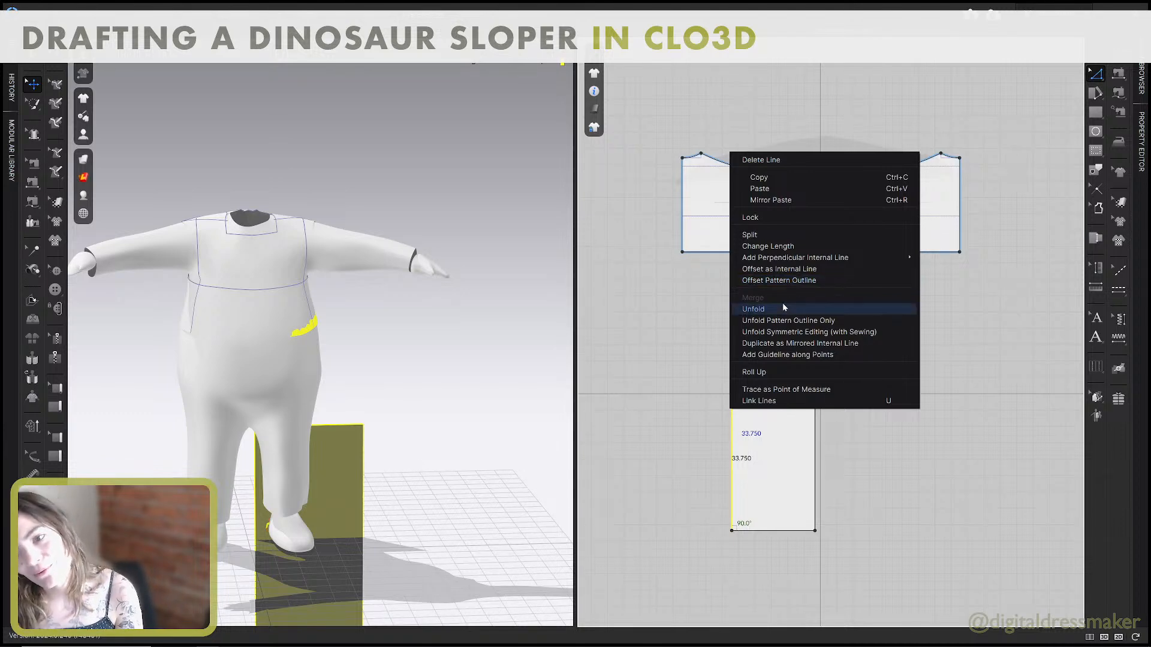
pyautogui.click(803, 280)
pyautogui.write('5')
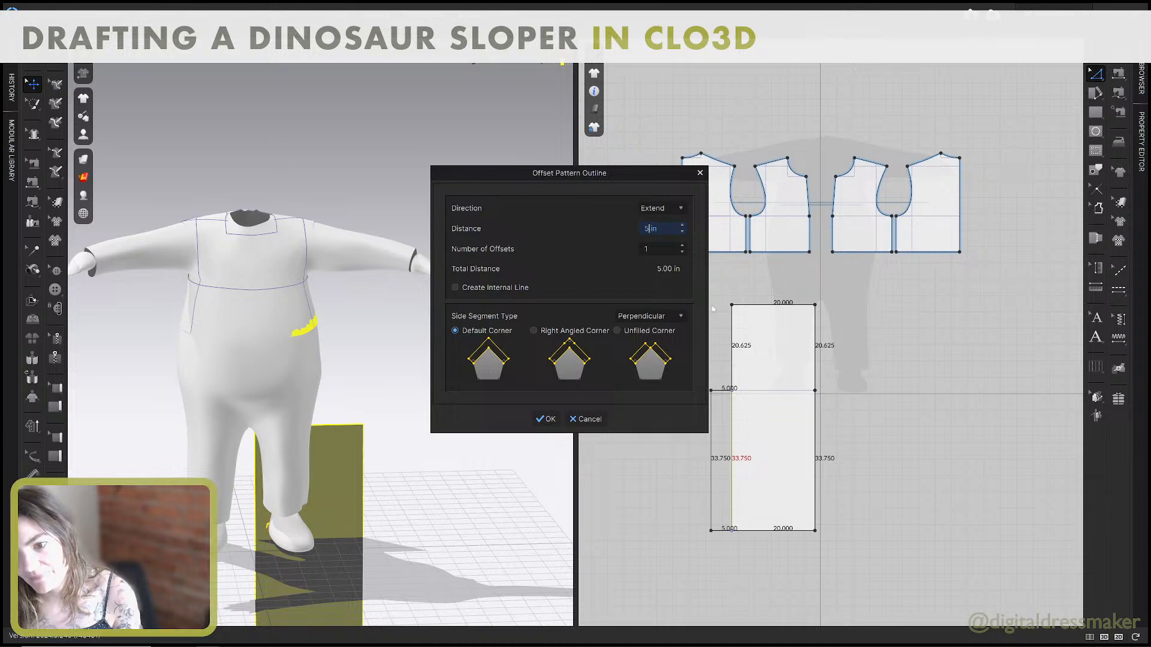
pyautogui.click(546, 419)
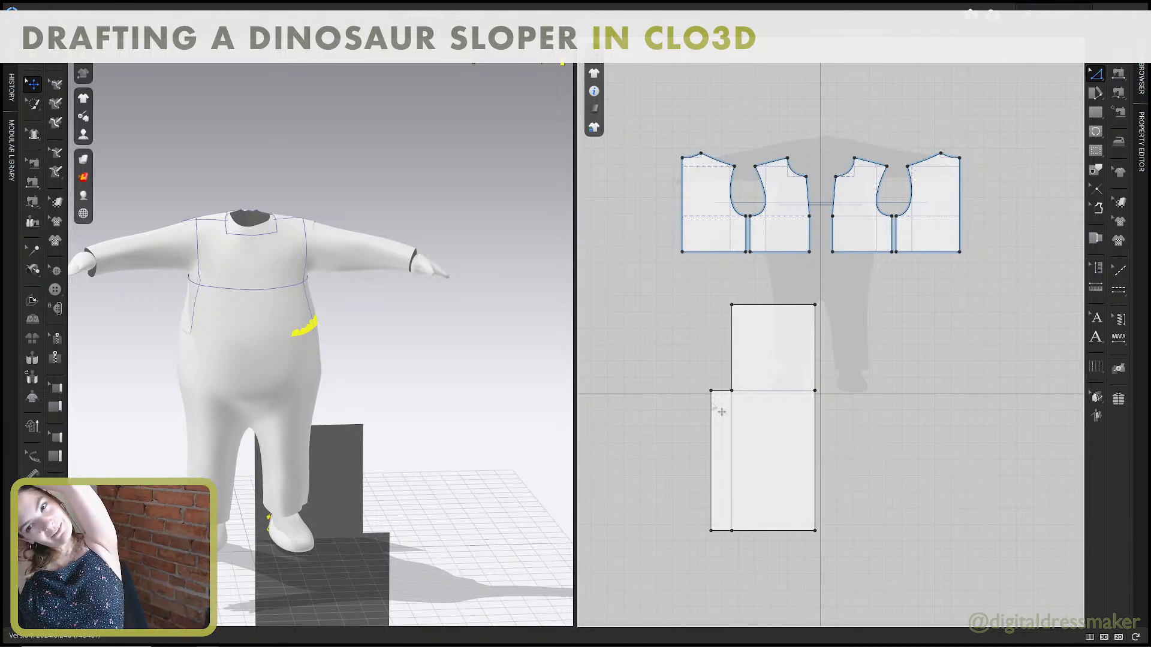
# Check the length of the leftmost body piece's bottom edge and switch to the Pant Block guide.
pyautogui.click(774, 306)
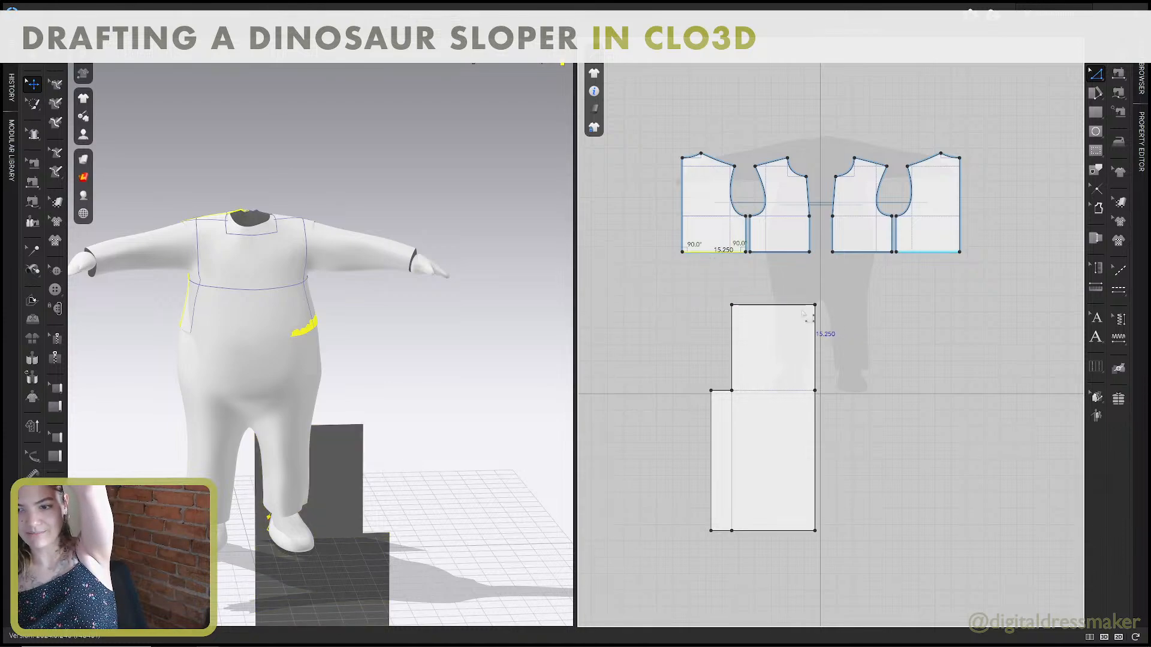
pyautogui.hotkey('alt', 'Tab')
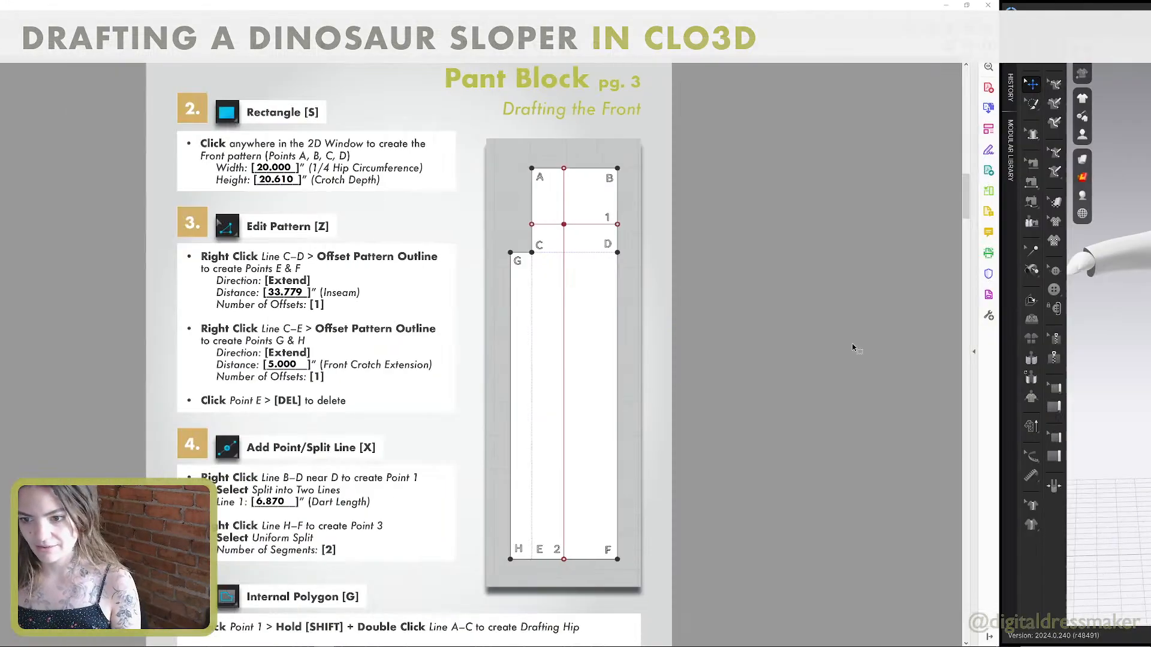
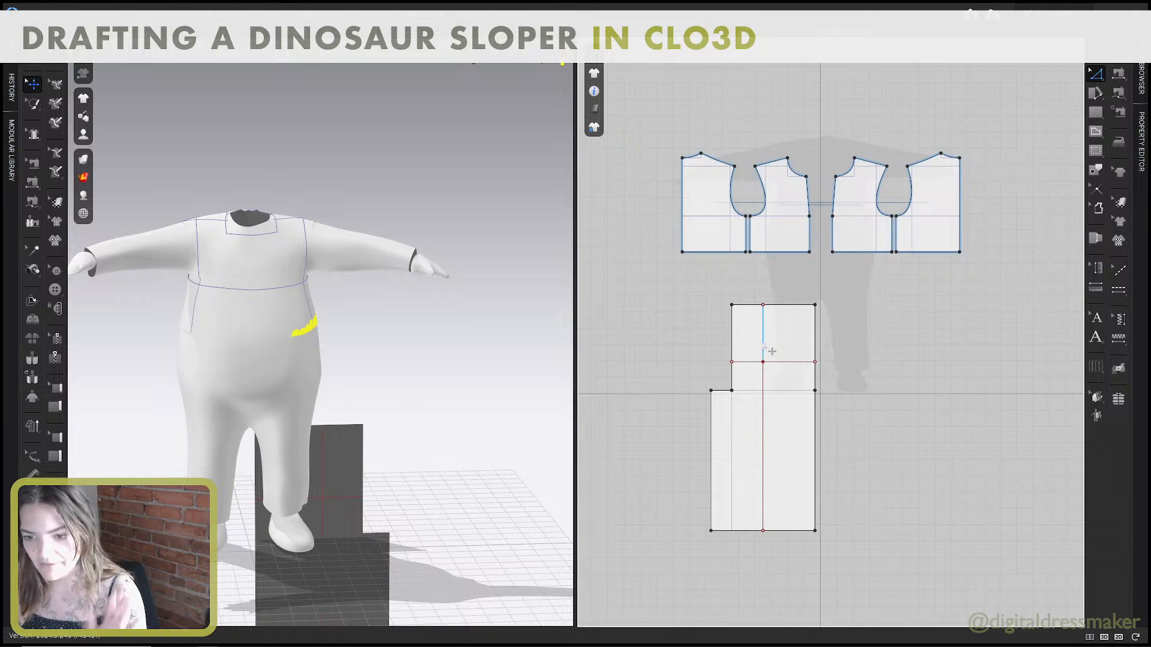
# Read the Pant Block guide's page 4 instructions on shifting the front hem points, rotating the hem, and adding the knee line.
pyautogui.hotkey('alt', 'Tab')
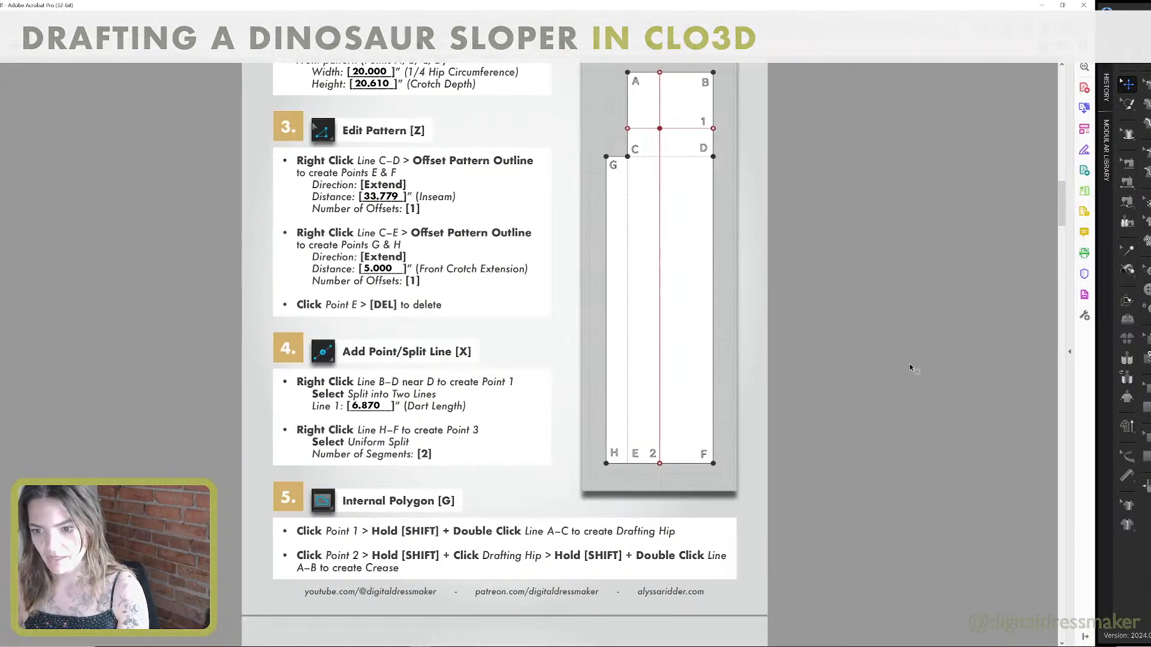
pyautogui.scroll(-3, 712, 415)
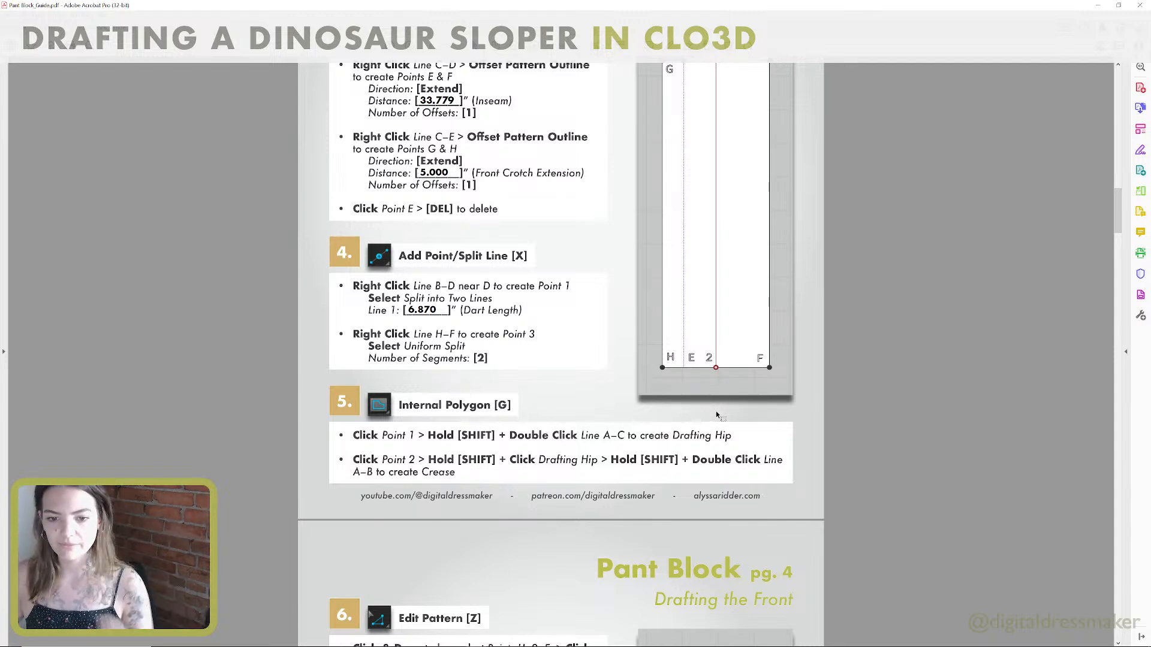
pyautogui.scroll(-8, 717, 415)
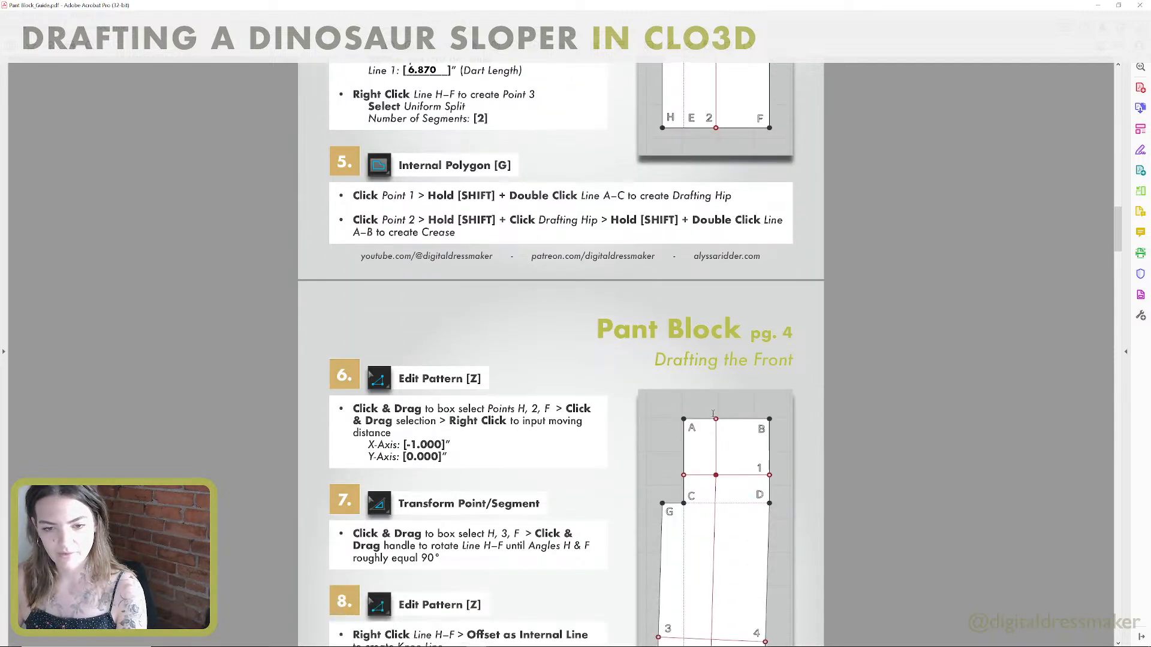
pyautogui.scroll(-2, 713, 413)
pyautogui.scroll(-2, 712, 414)
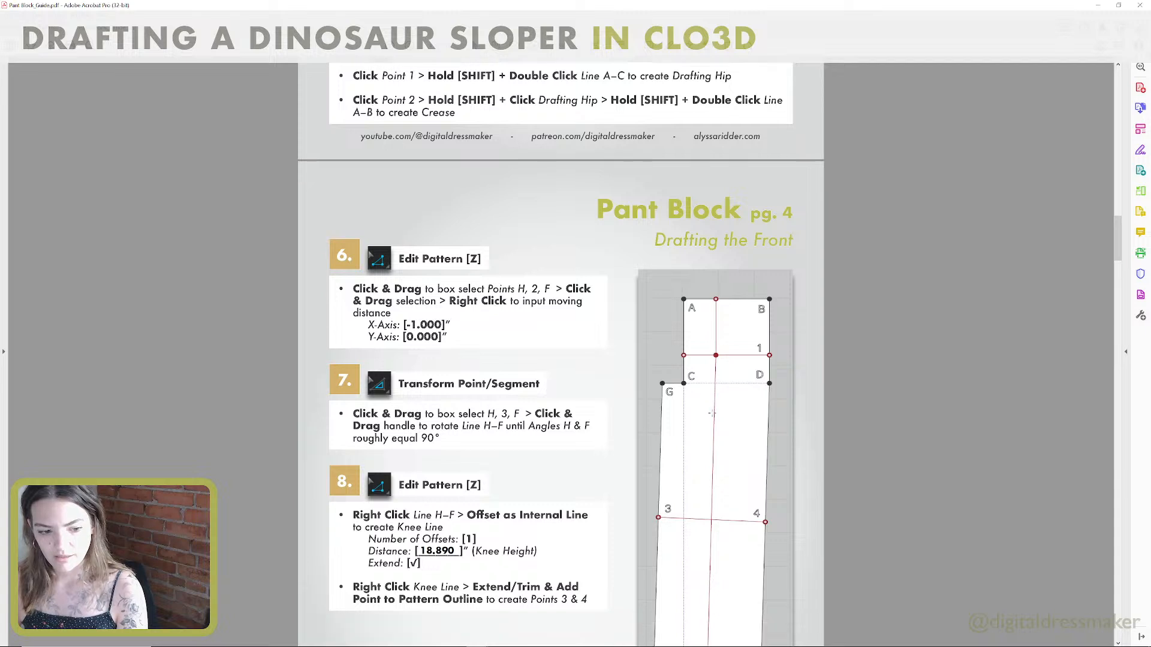
pyautogui.scroll(-2, 712, 414)
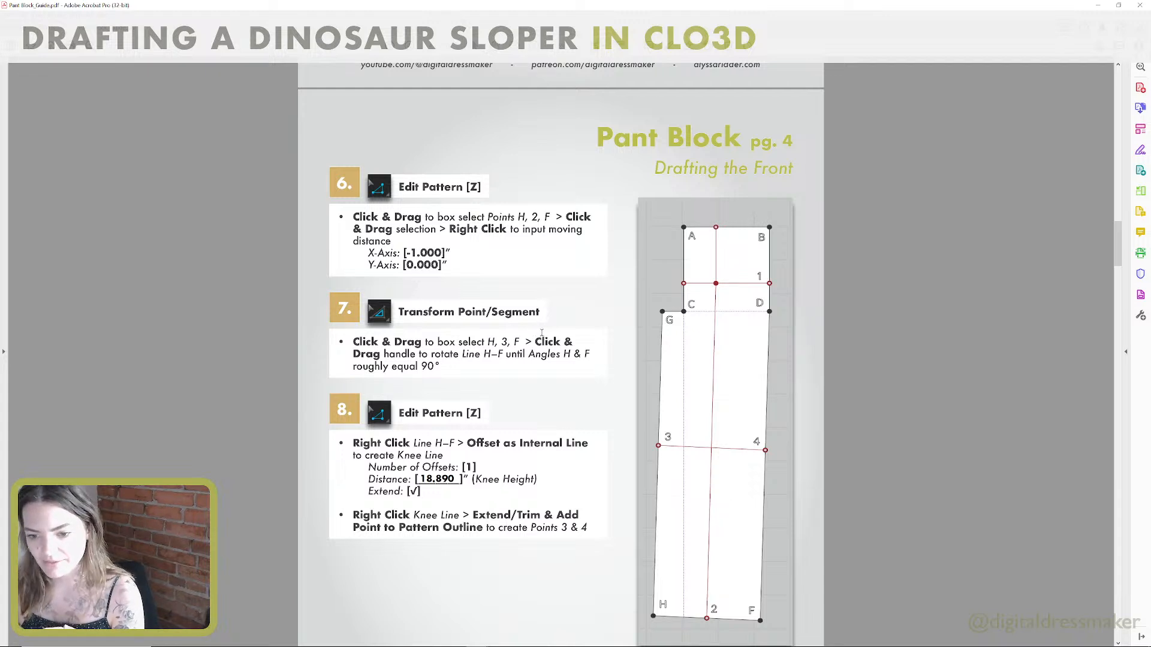
pyautogui.moveTo(501, 341); pyautogui.dragTo(511, 342)
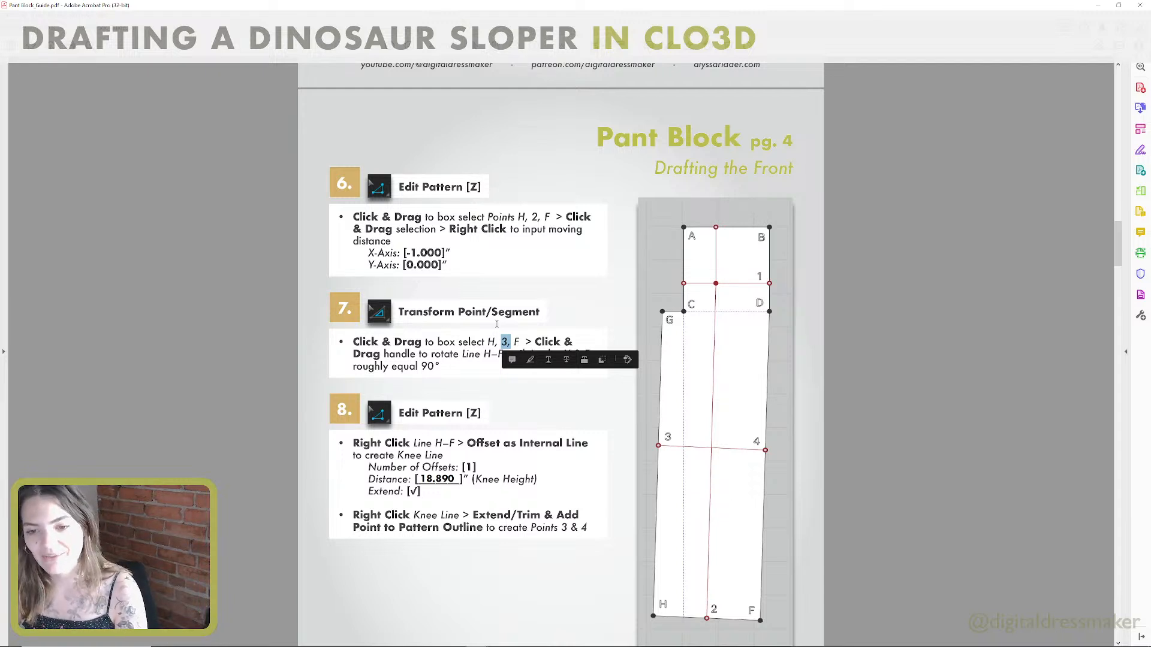
pyautogui.click(489, 280)
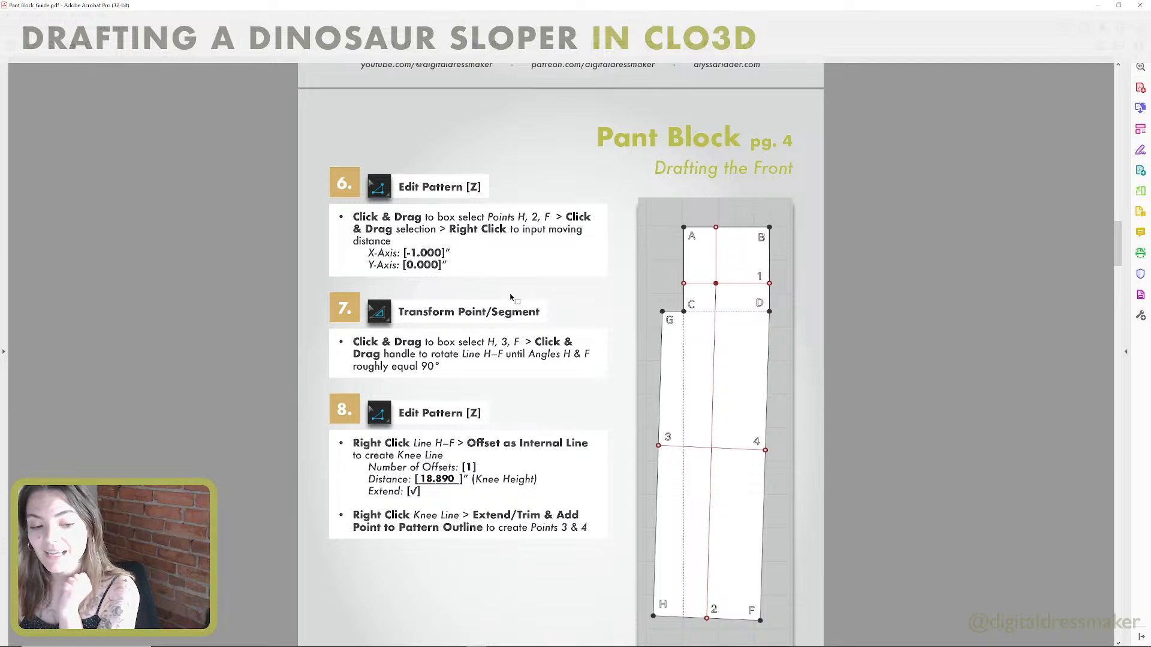
pyautogui.scroll(-2, 515, 340)
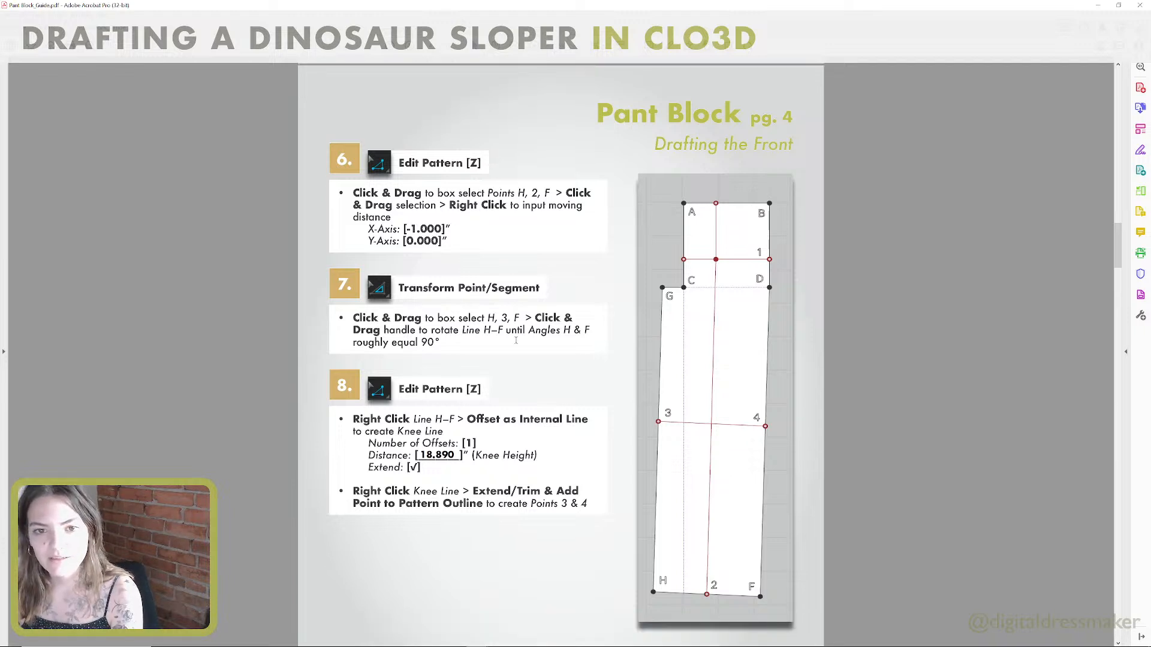
pyautogui.scroll(-1, 515, 343)
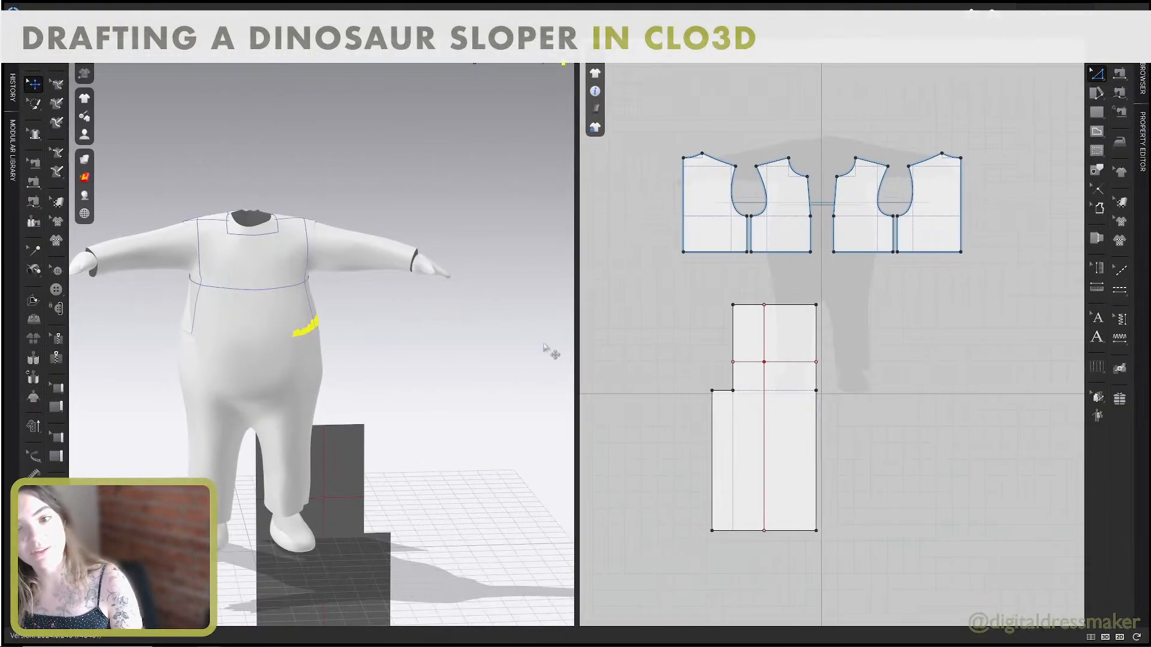
# Move the pant front's two hem corners and hem midpoint together 1 inch horizontally toward the crotch extension side.
pyautogui.moveTo(368, 342); pyautogui.dragTo(398, 333, button='middle')
pyautogui.scroll(2, 398, 344)
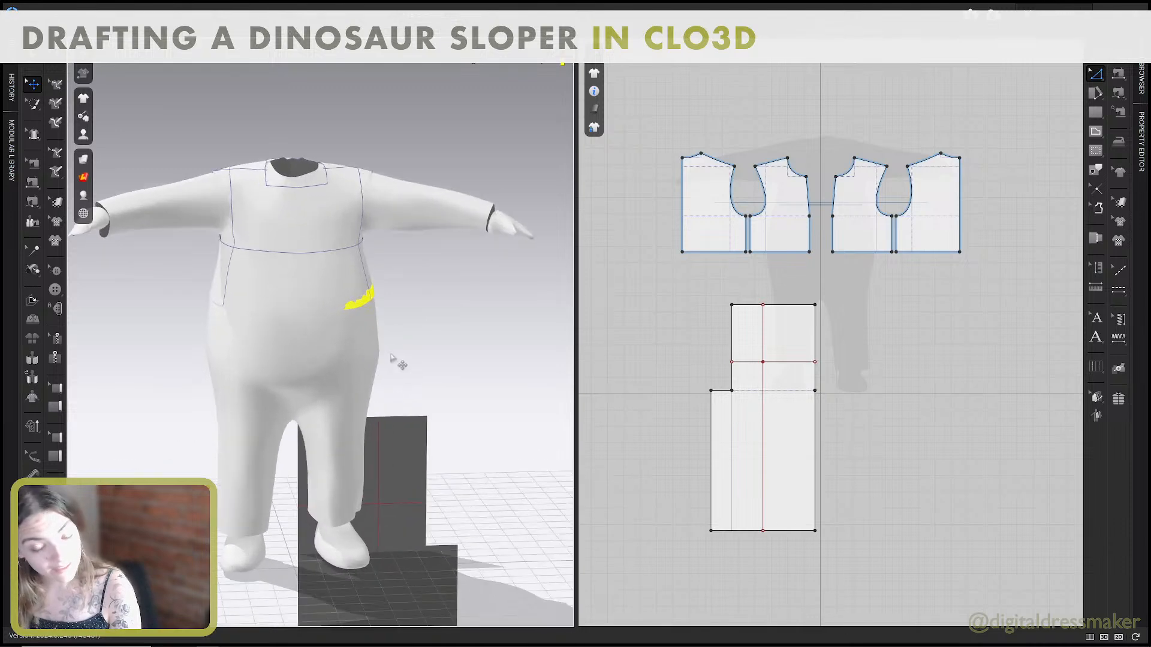
pyautogui.moveTo(387, 378); pyautogui.dragTo(400, 270, button='middle')
pyautogui.scroll(-3, 399, 267)
pyautogui.moveTo(397, 266)
pyautogui.mouseDown(button='right')
pyautogui.moveTo(382, 255)
pyautogui.moveTo(390, 275)
pyautogui.mouseUp(button='right')
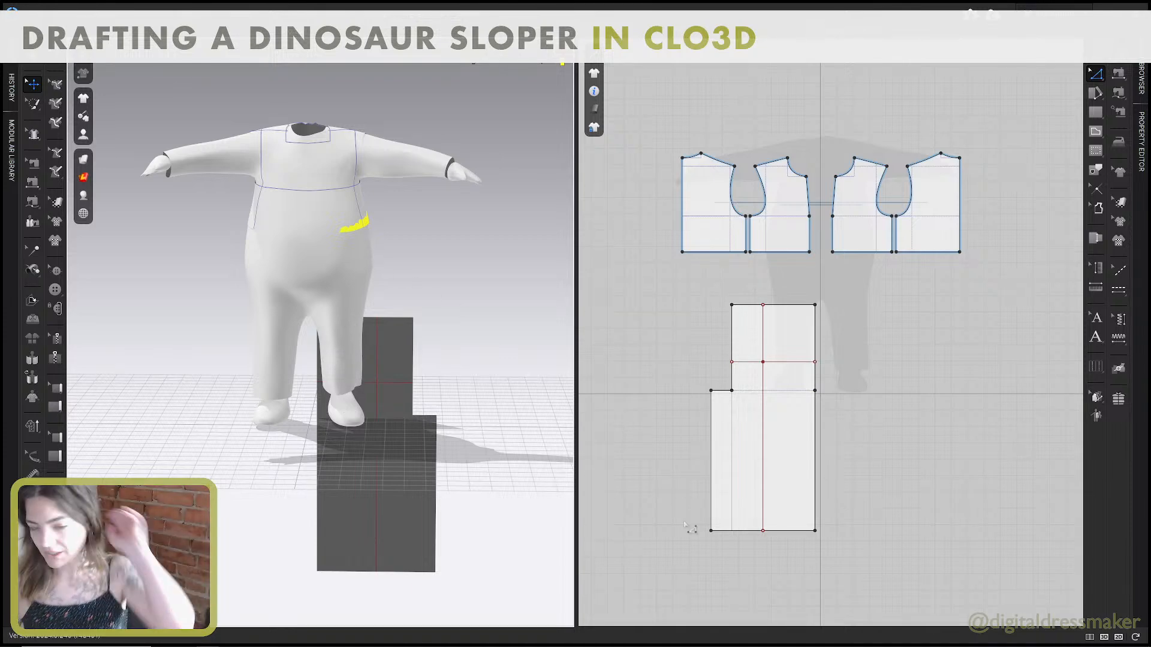
pyautogui.moveTo(830, 551); pyautogui.dragTo(672, 484)
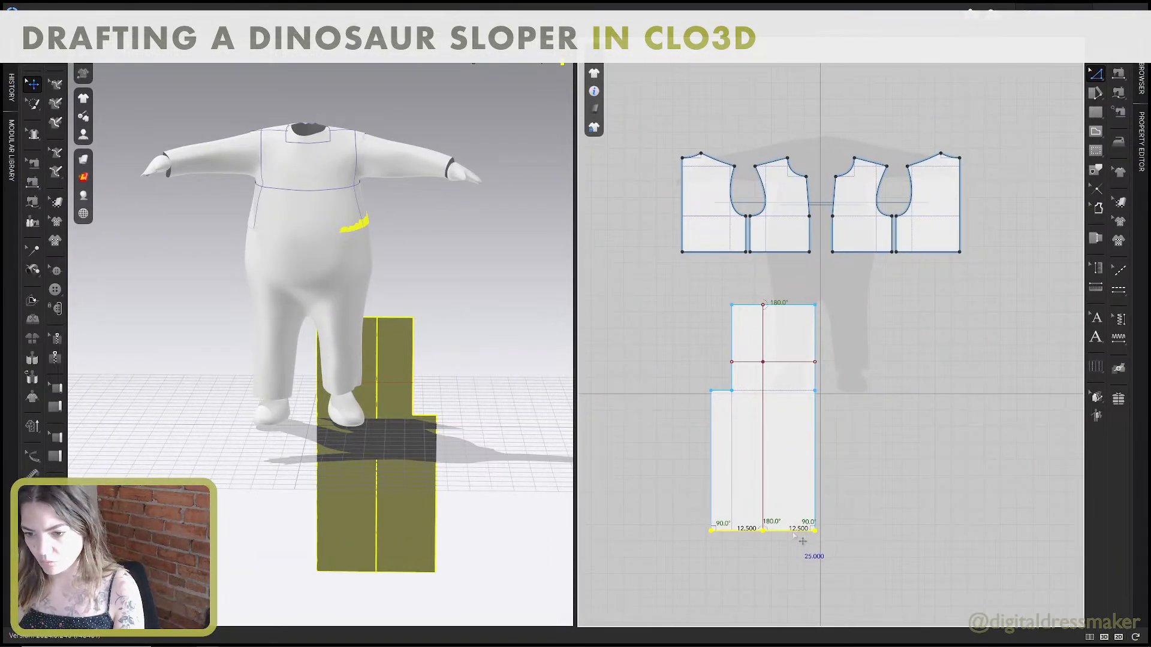
pyautogui.moveTo(790, 532); pyautogui.dragTo(785, 533)
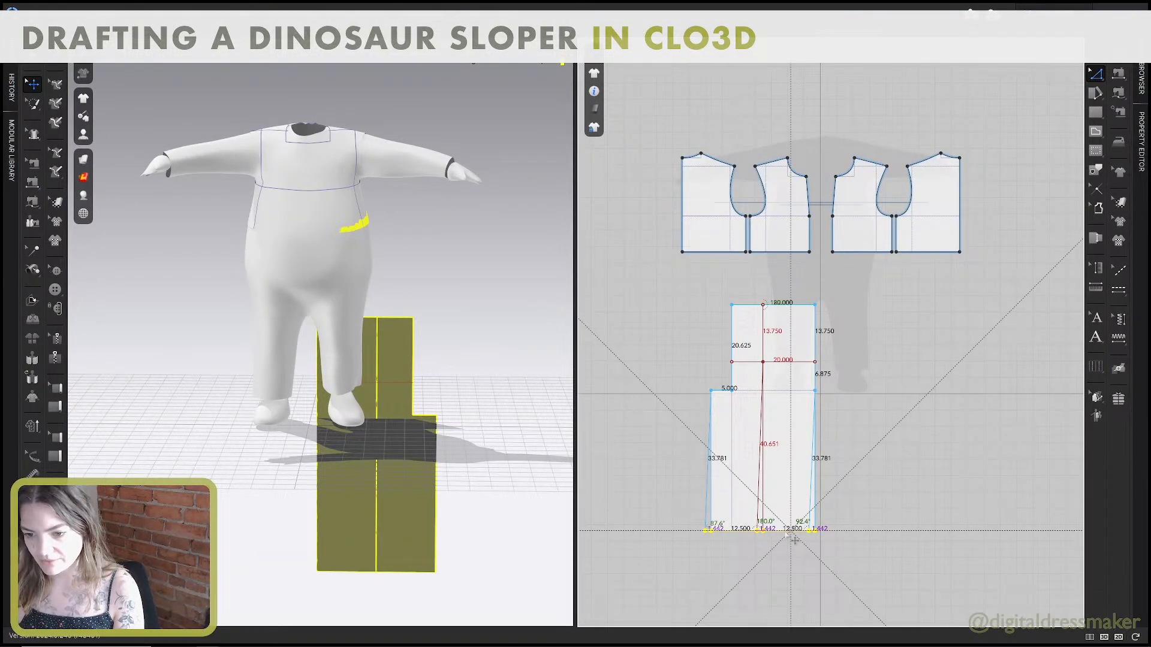
pyautogui.rightClick(786, 533)
pyautogui.write('1')
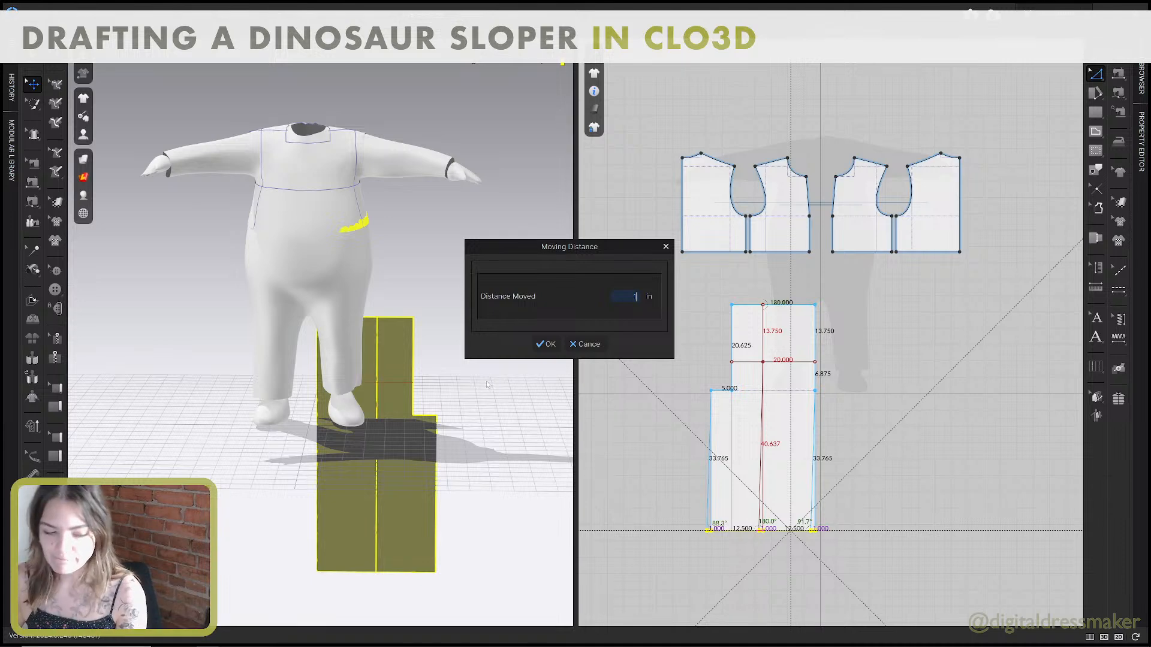
pyautogui.click(545, 344)
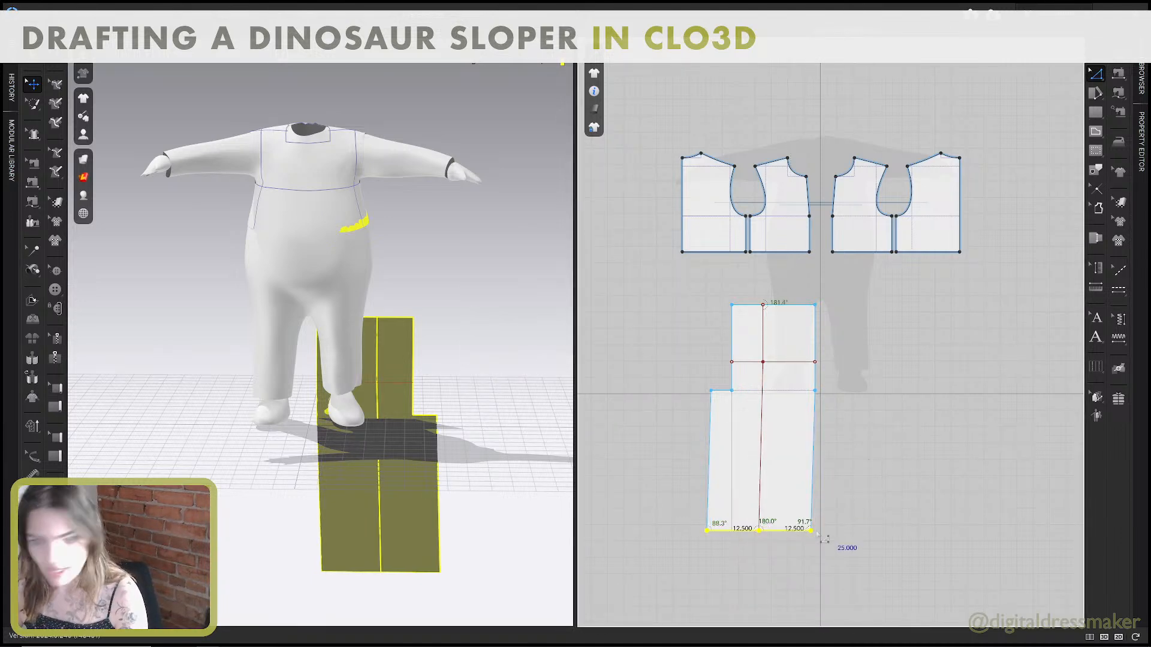
# Rotate the pant front's whole hem line with Transform Point/Segment until both hem corner angles are roughly 90°.
pyautogui.scroll(5, 800, 510)
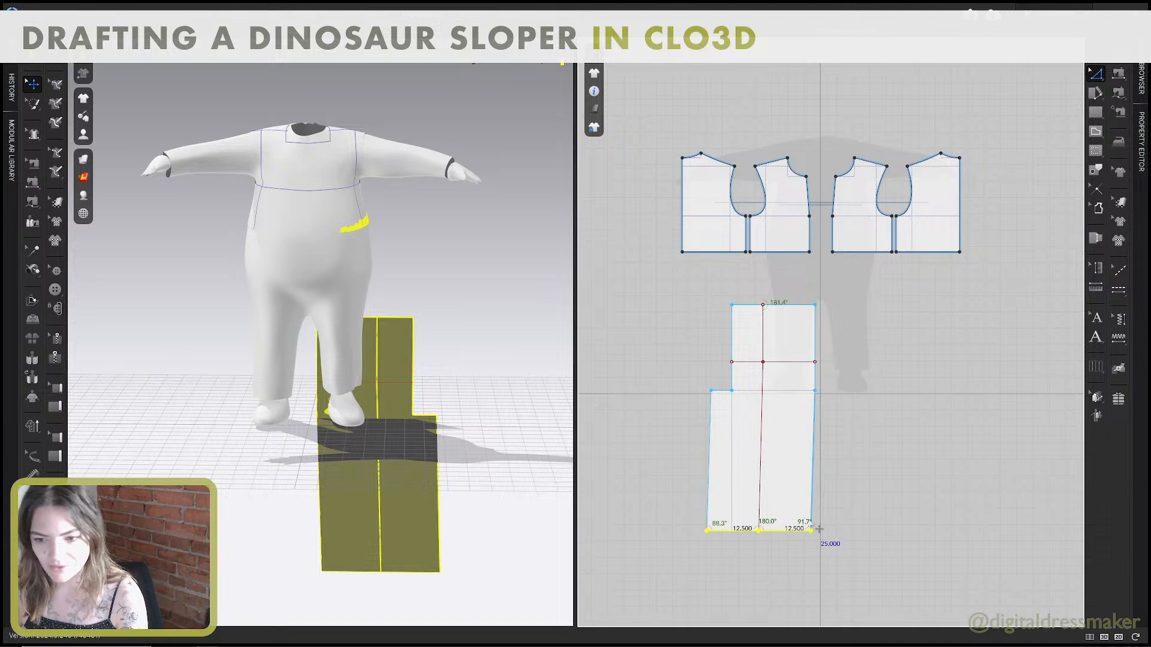
pyautogui.click(780, 445)
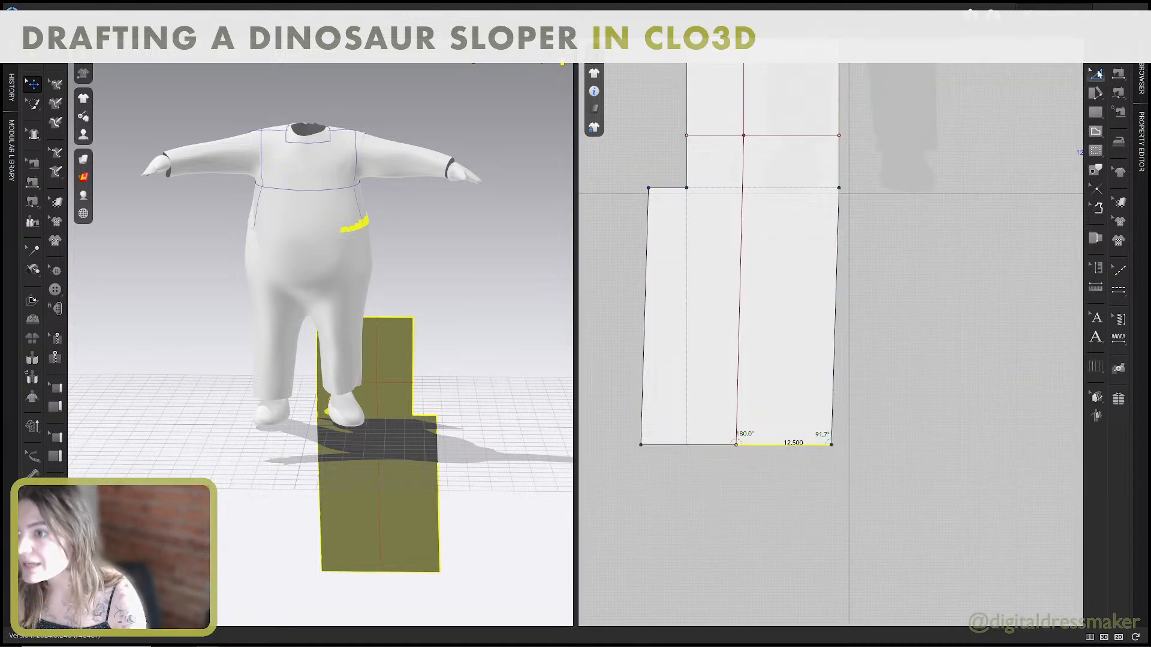
pyautogui.click(1095, 74)
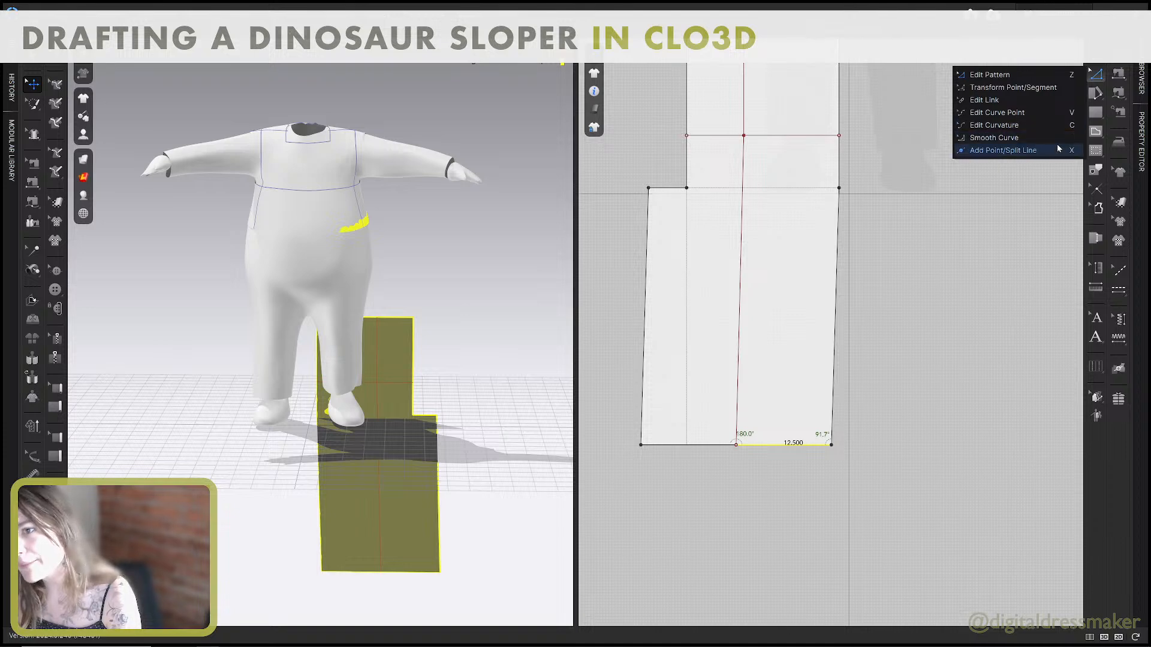
pyautogui.click(1005, 88)
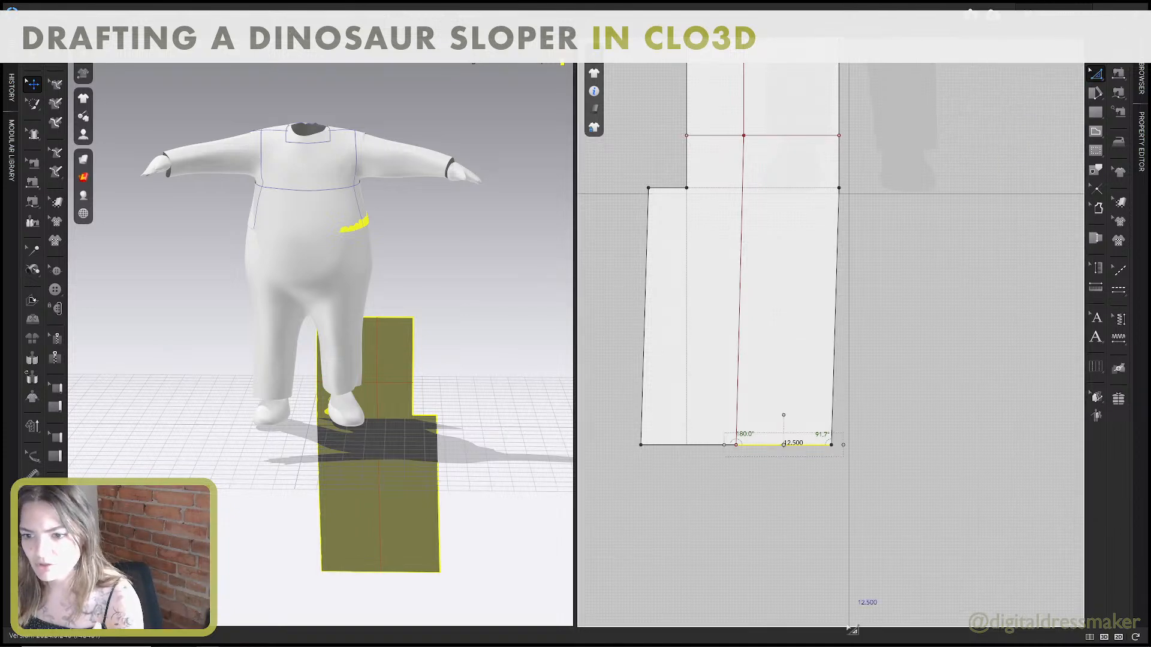
pyautogui.moveTo(936, 516); pyautogui.dragTo(627, 393)
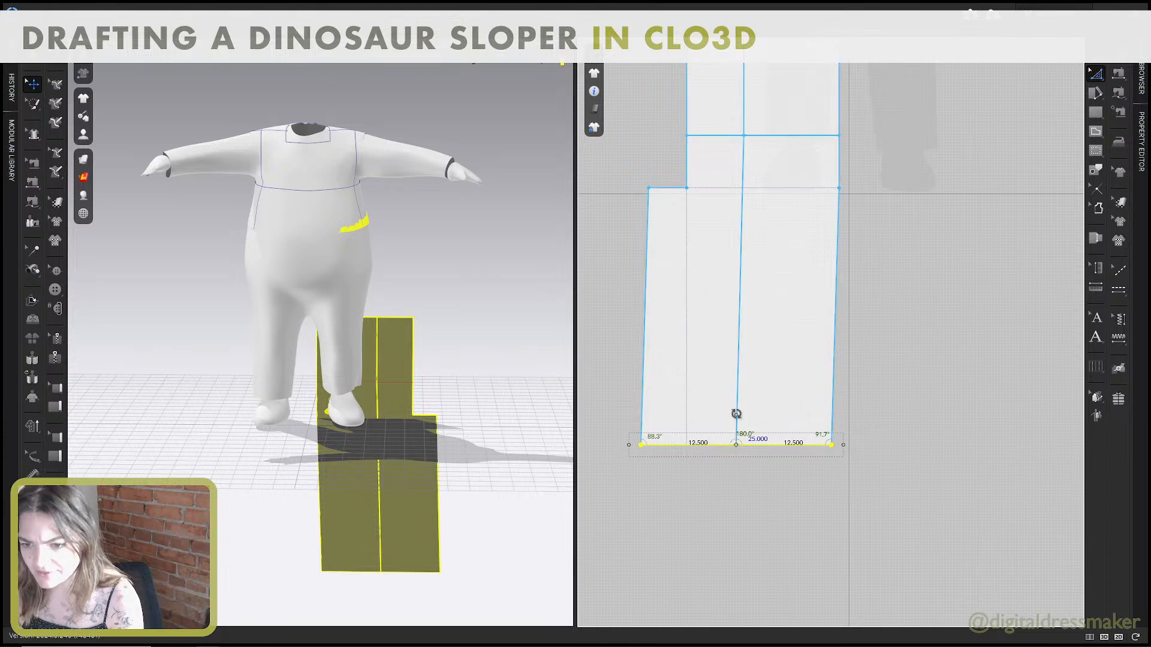
pyautogui.moveTo(737, 416); pyautogui.dragTo(737, 414)
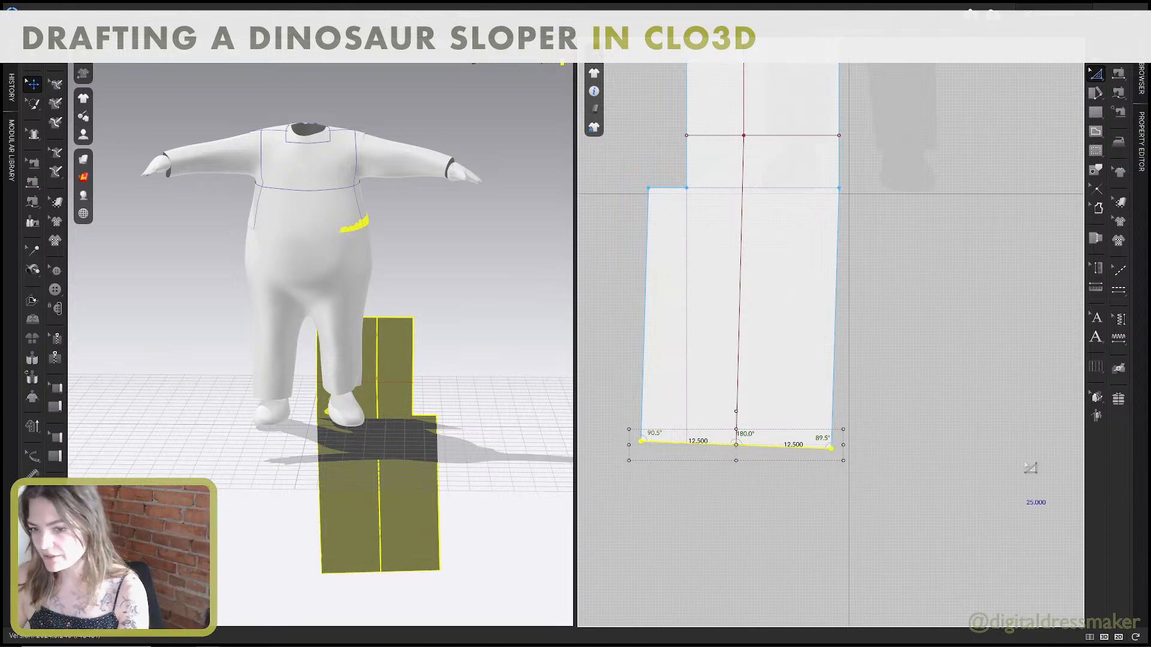
pyautogui.click(937, 429)
pyautogui.scroll(-1, 894, 417)
pyautogui.scroll(-3, 894, 417)
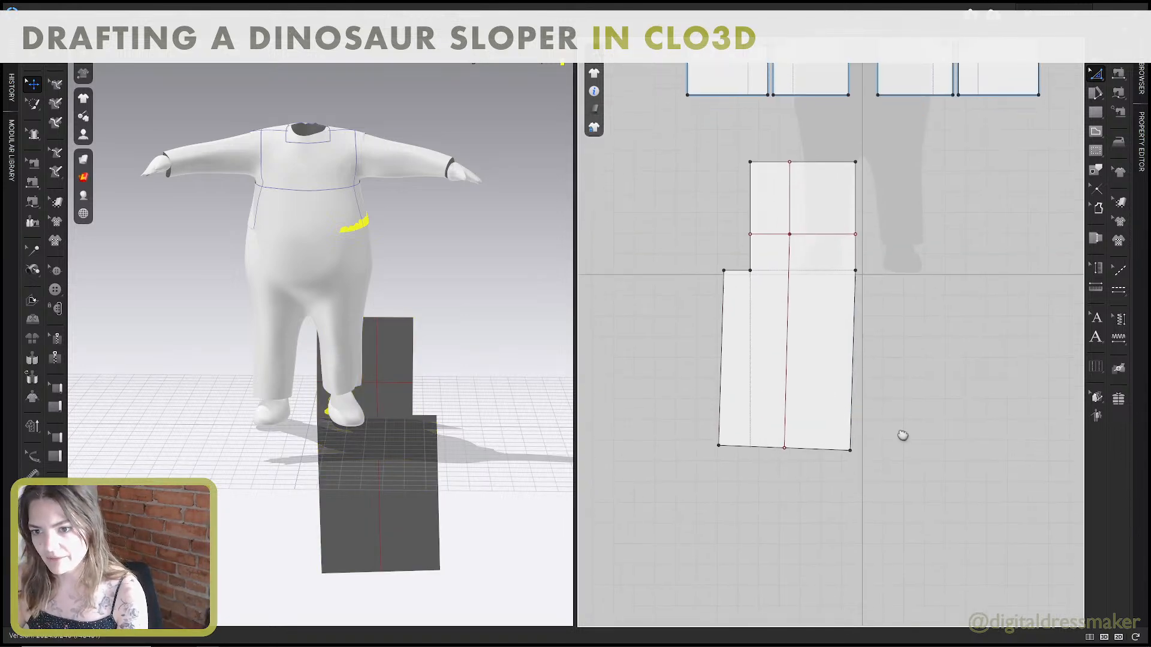
# Check the knee height in the Pant Block guide and offset the hem as one extended internal line at 18.875 inches.
pyautogui.press('ctrl+super+Left')
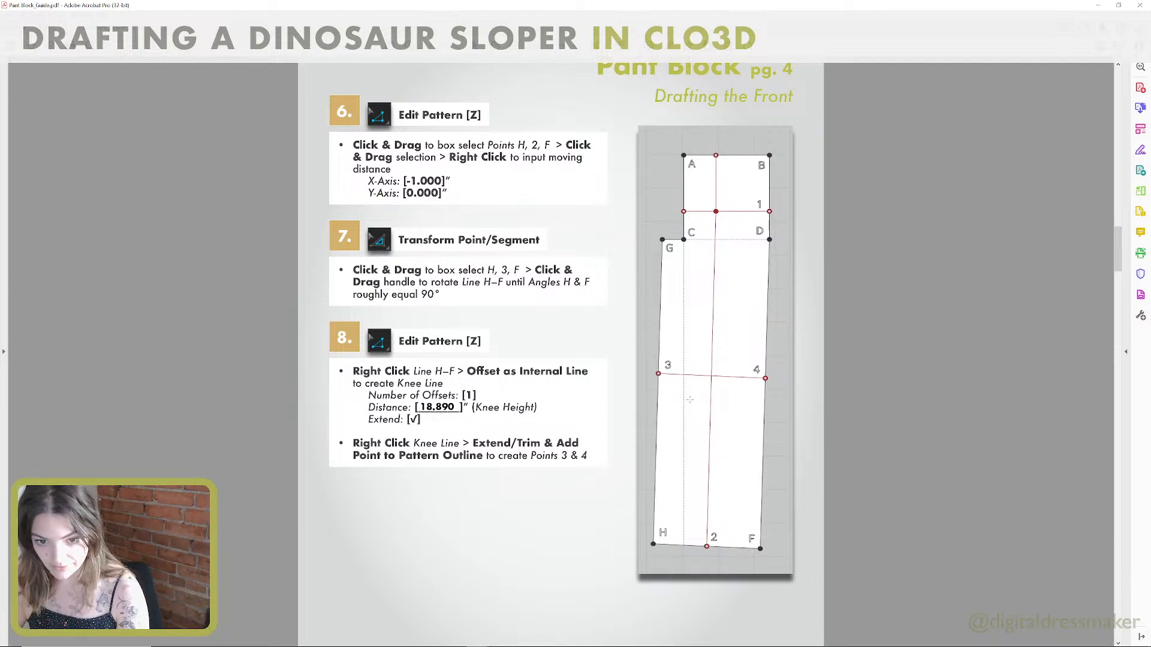
pyautogui.hotkey('alt', 'Tab')
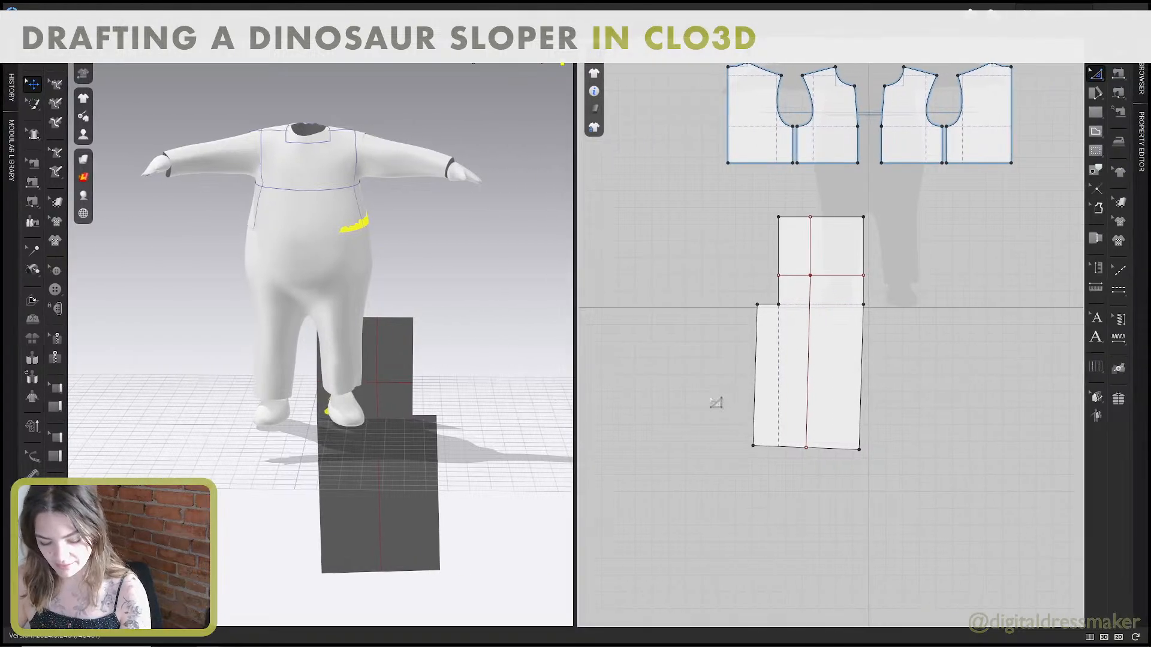
pyautogui.click(779, 448)
pyautogui.rightClick(821, 447)
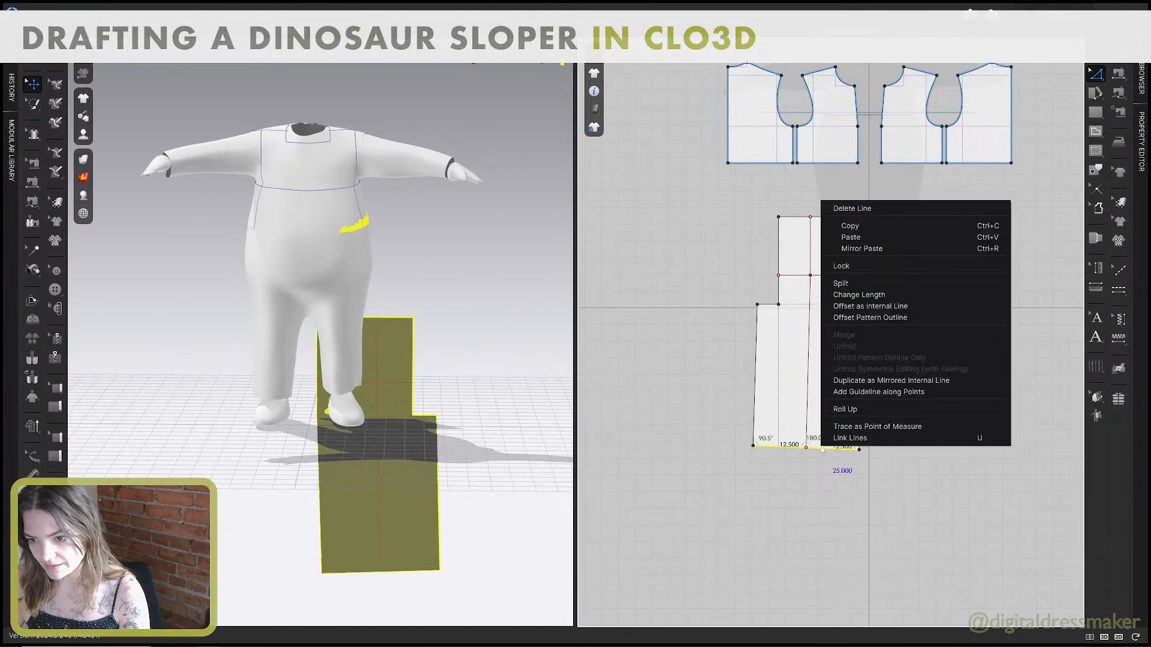
pyautogui.click(879, 309)
pyautogui.write('18')
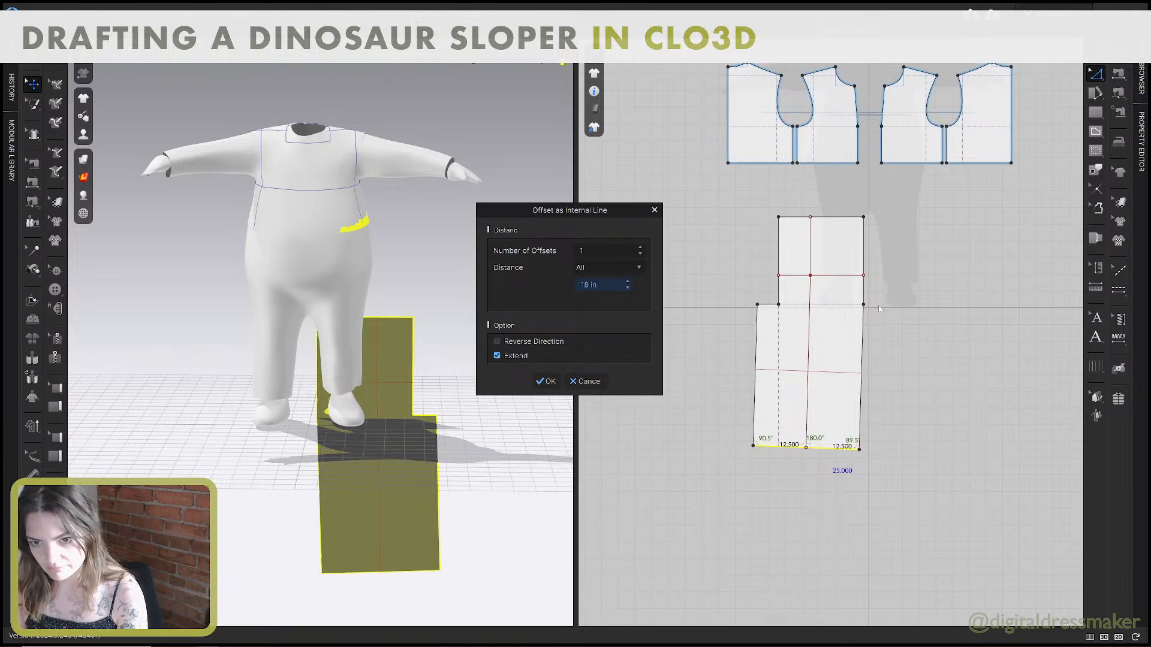
pyautogui.write('.')
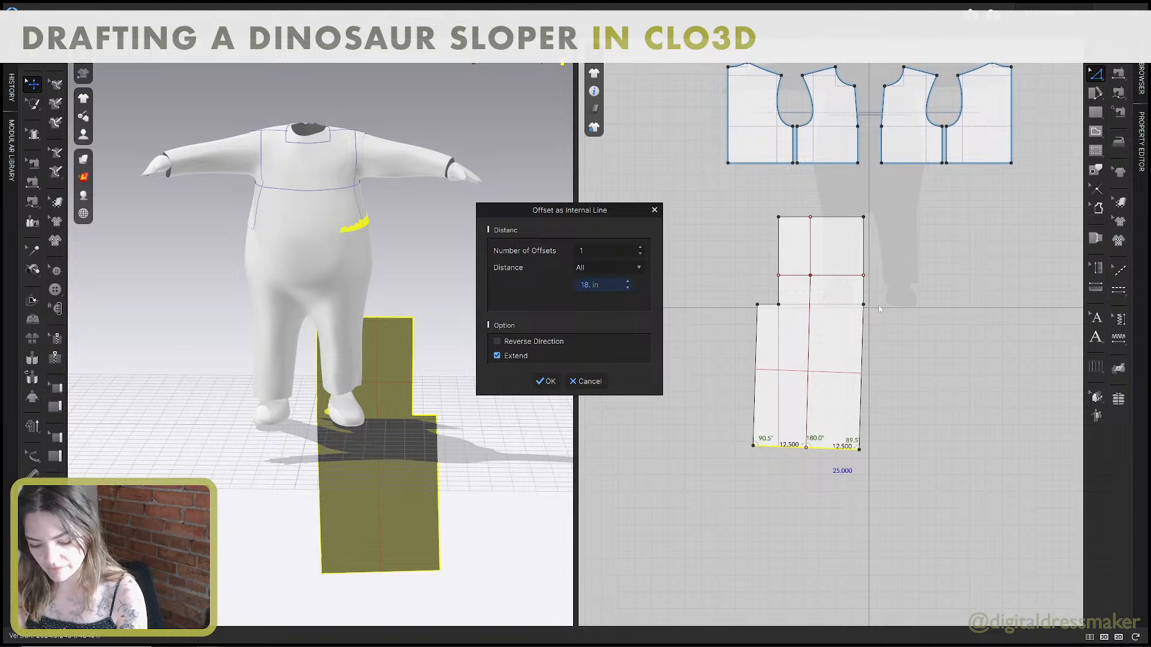
pyautogui.write('875')
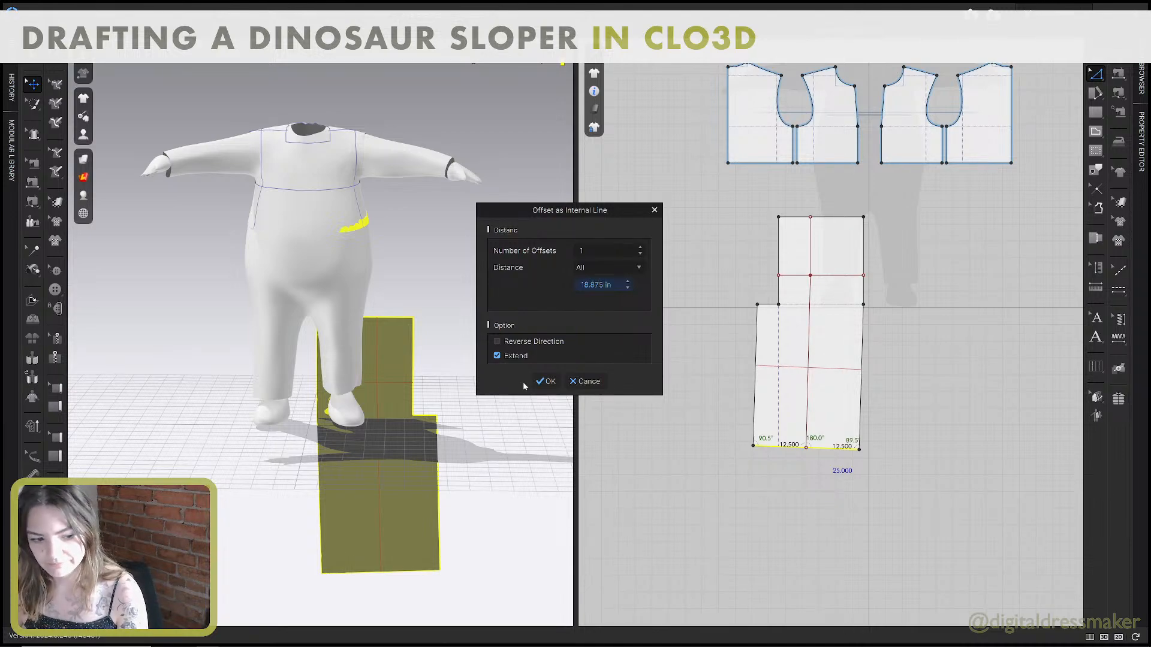
pyautogui.click(545, 381)
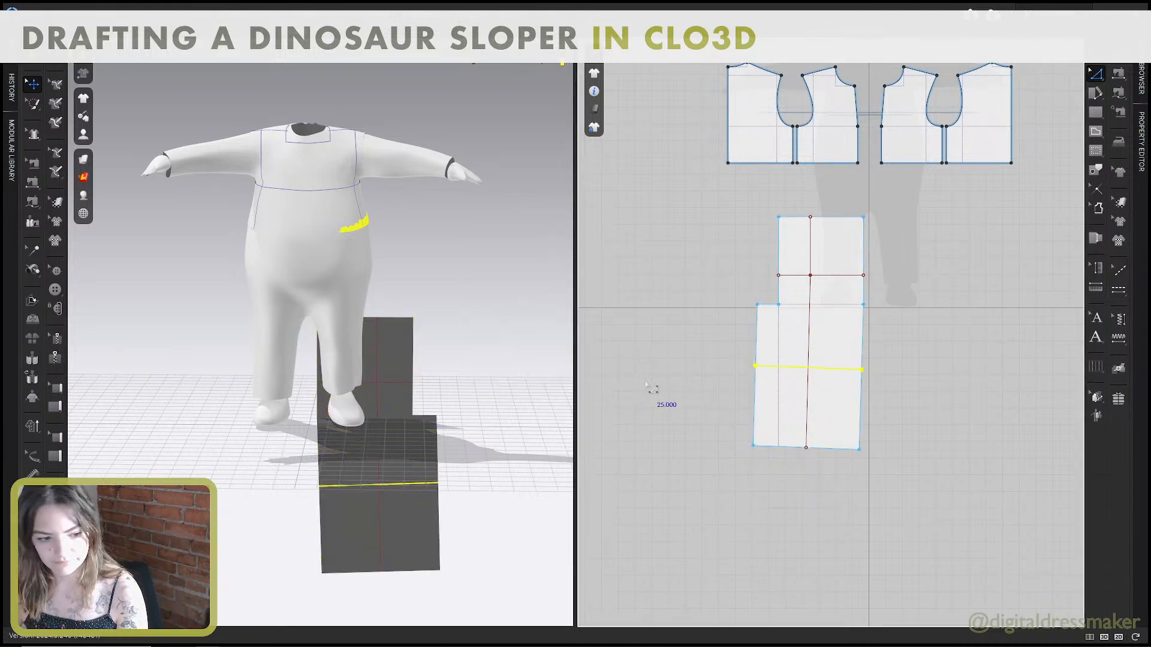
# Extend/trim the knee line to the pattern outline with points added, and check the length of the side segment below it.
pyautogui.press('ctrl+super+Left')
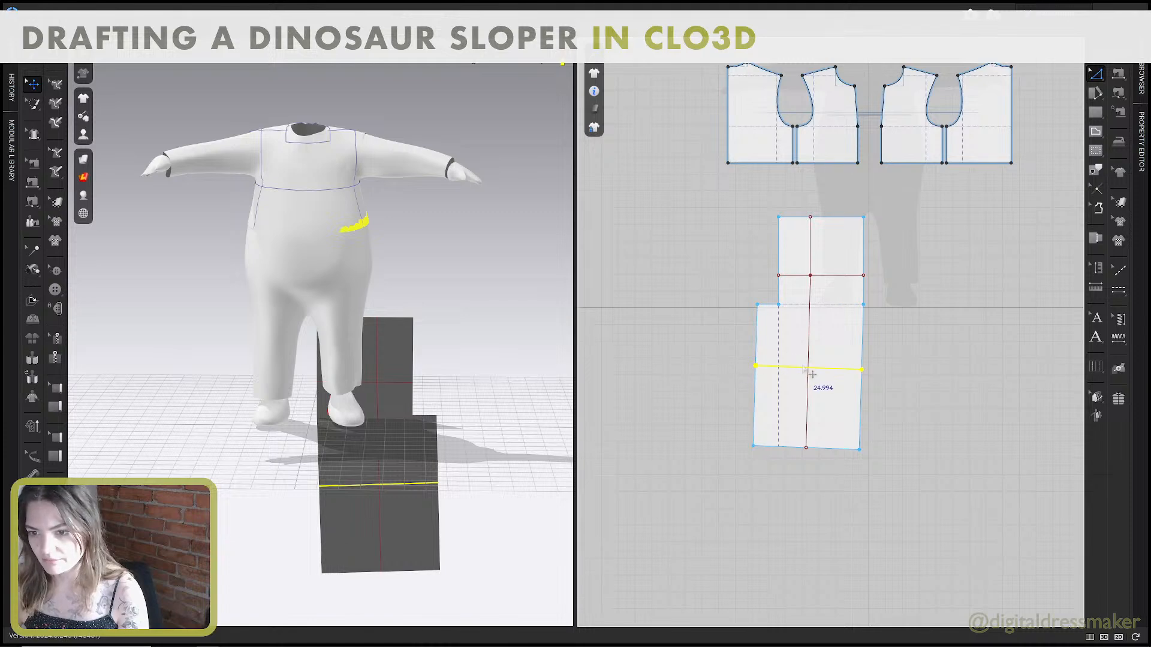
pyautogui.rightClick(801, 370)
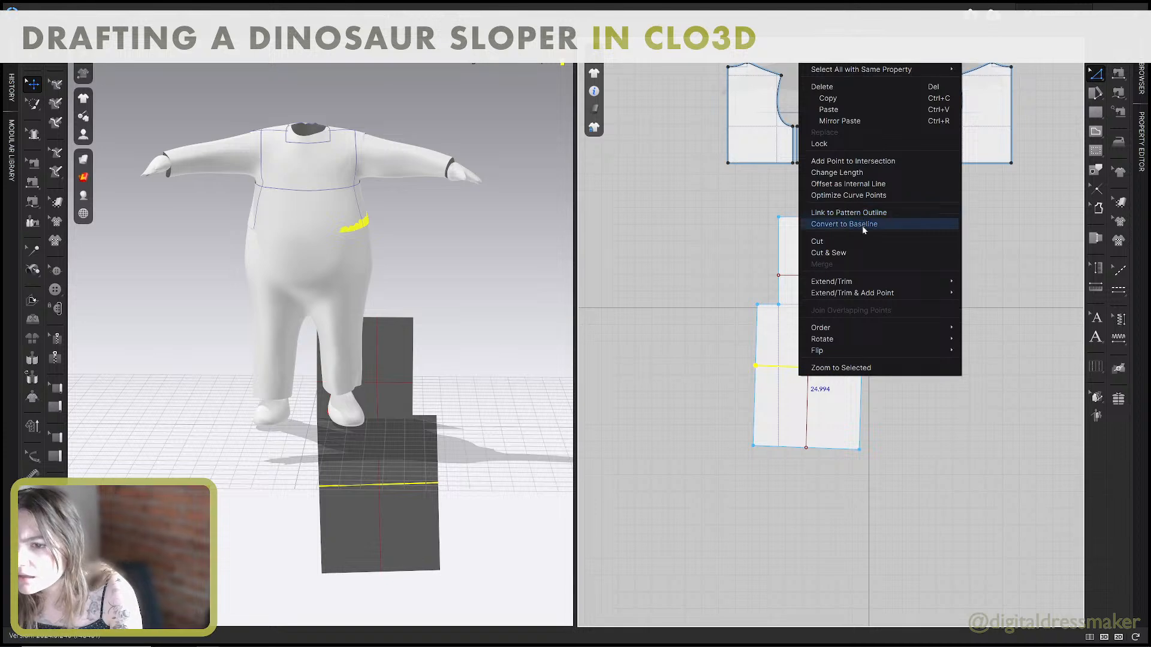
pyautogui.moveTo(934, 294)
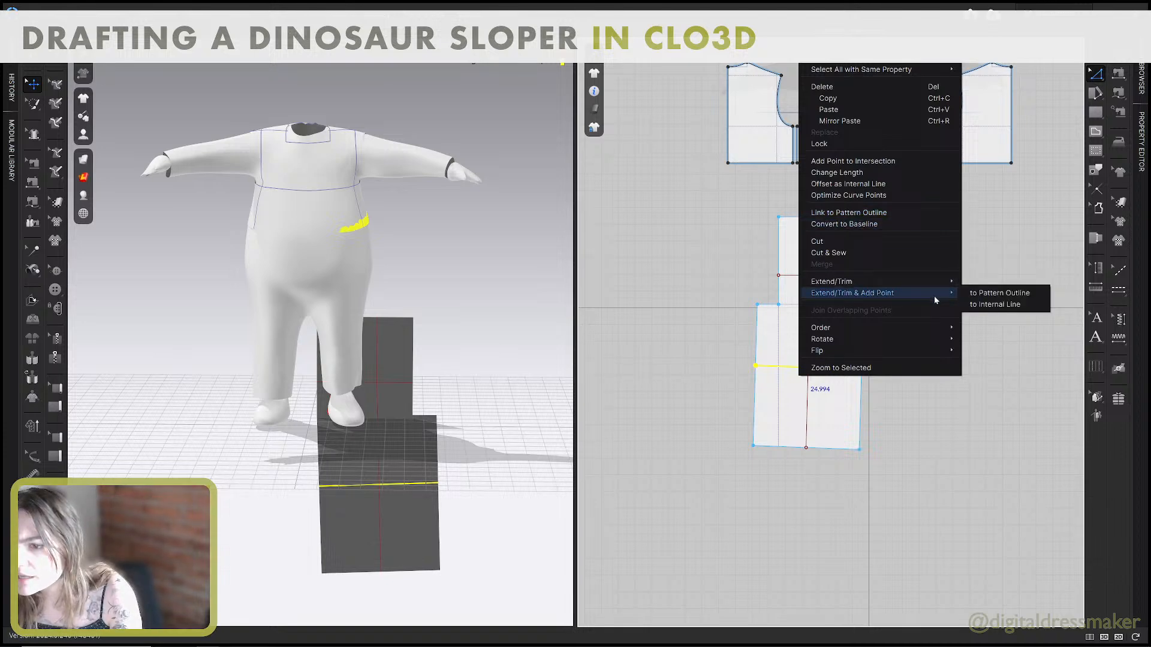
pyautogui.click(992, 290)
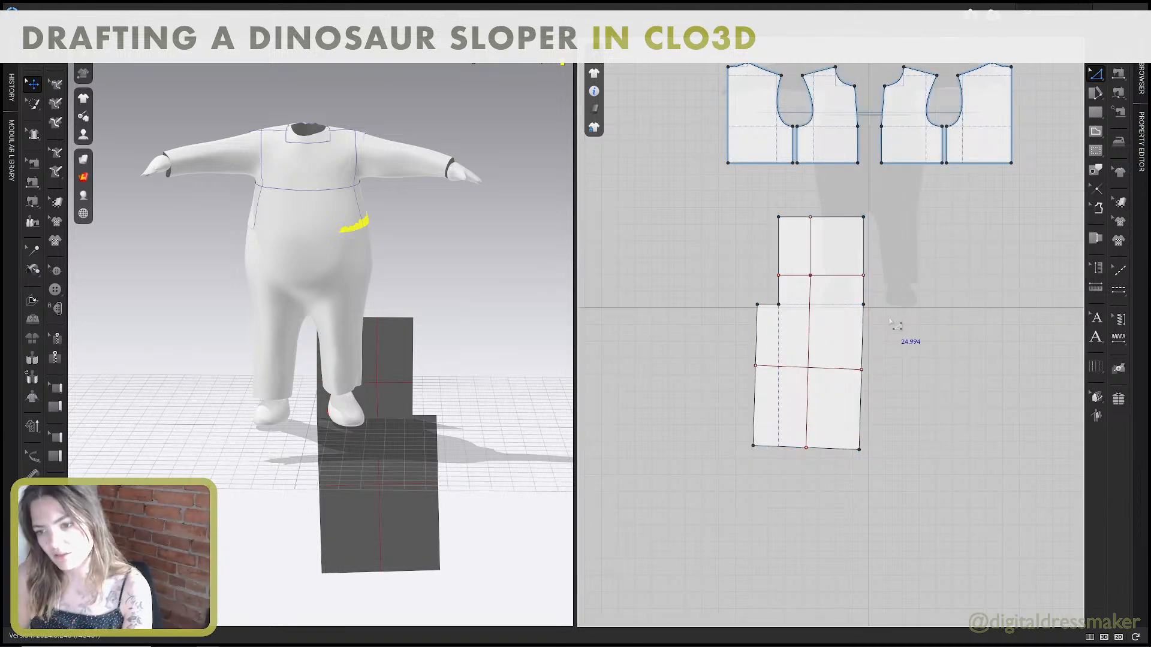
pyautogui.scroll(-3, 827, 393)
pyautogui.scroll(5, 827, 393)
pyautogui.scroll(-2, 884, 367)
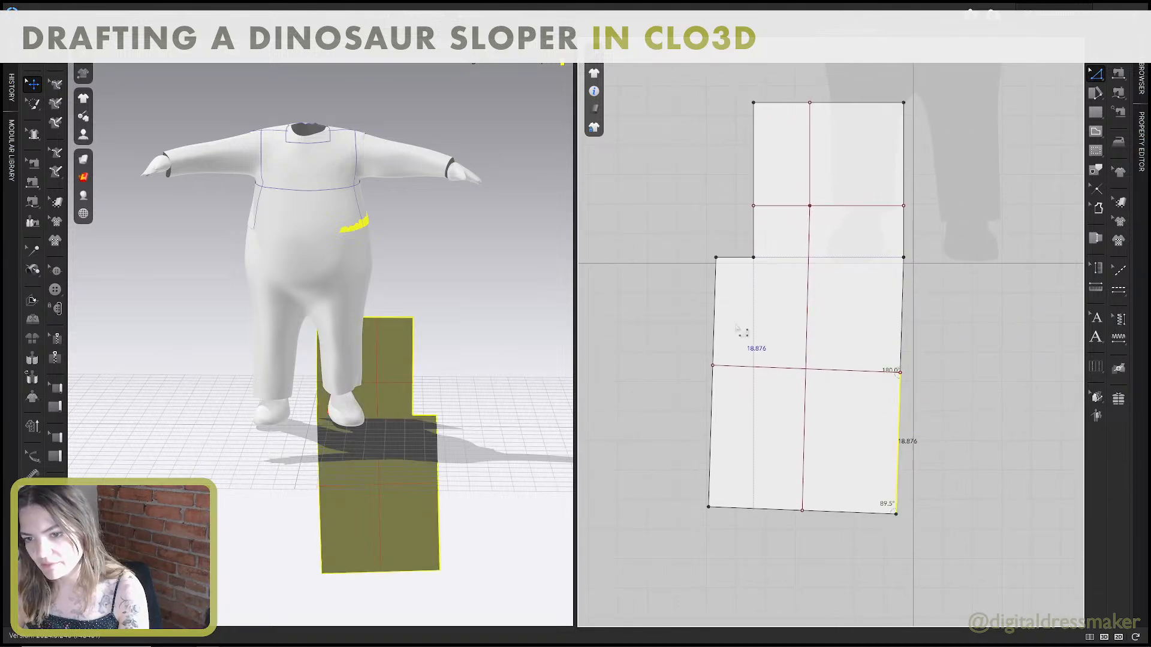
pyautogui.click(718, 316)
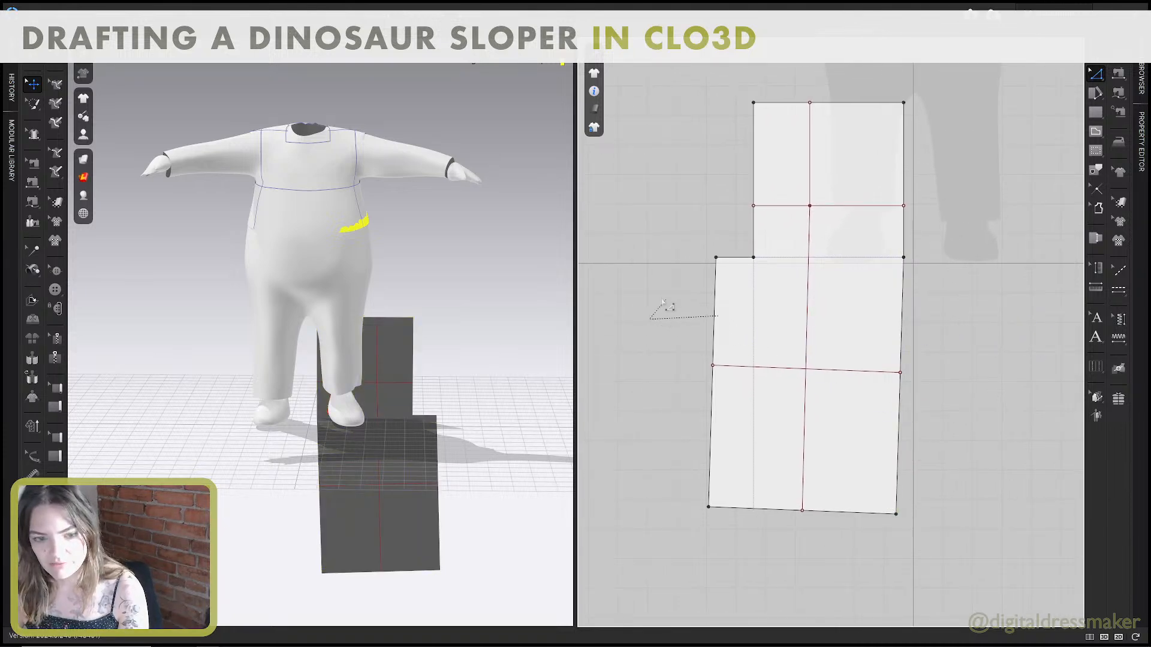
# Read step 9 on page 5 of the Pant Block guide and move the front's center waist corner 0.25 inch horizontally inward.
pyautogui.click(640, 343)
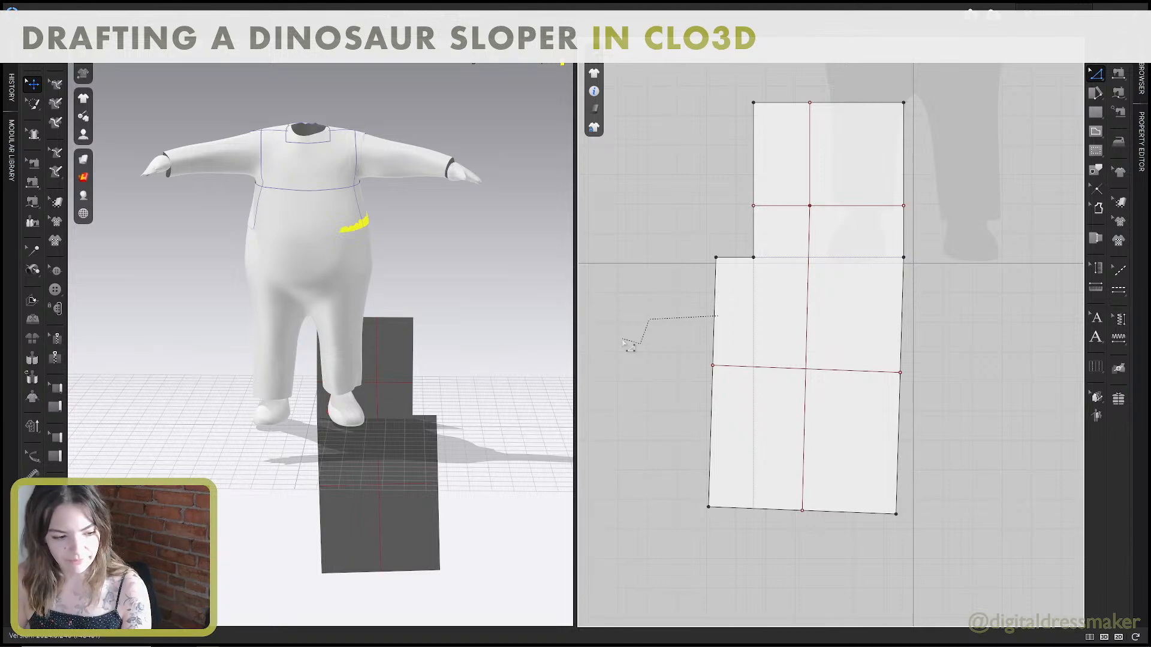
pyautogui.hotkey('alt', 'Tab')
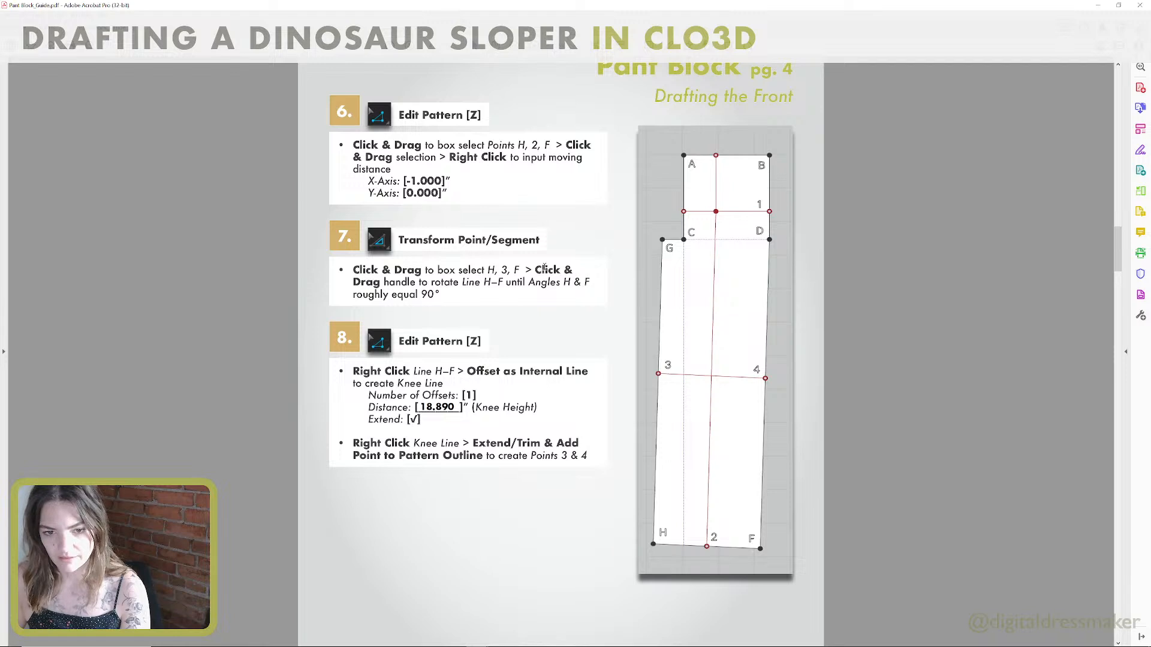
pyautogui.scroll(-1, 529, 259)
pyautogui.scroll(-12, 529, 258)
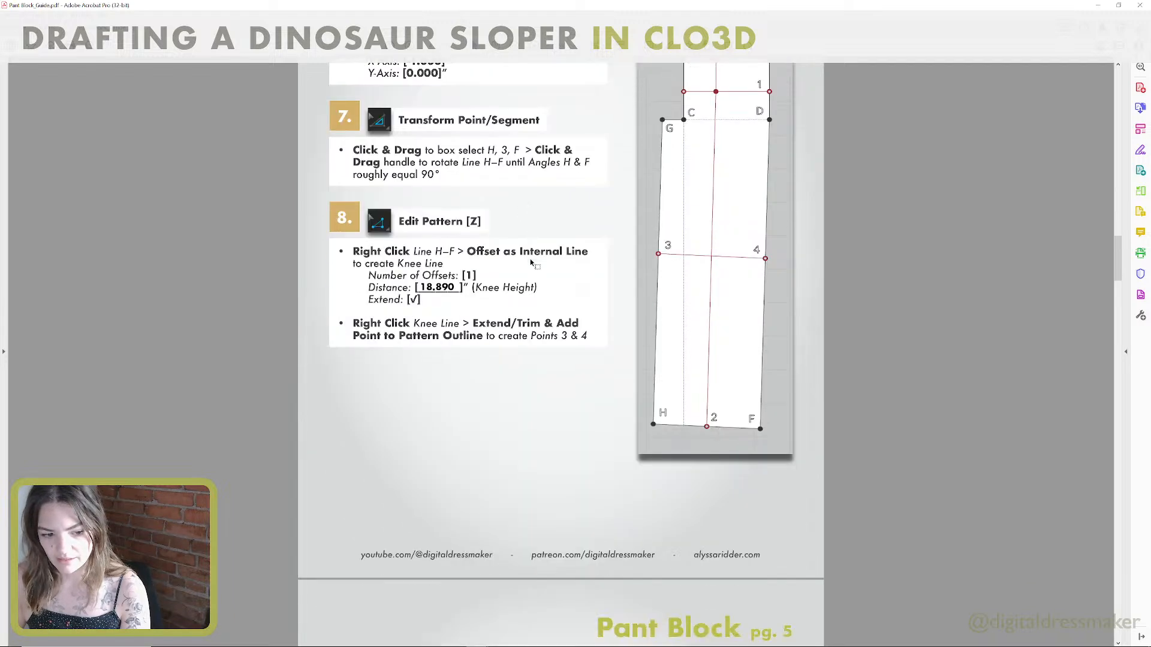
pyautogui.scroll(-5, 530, 261)
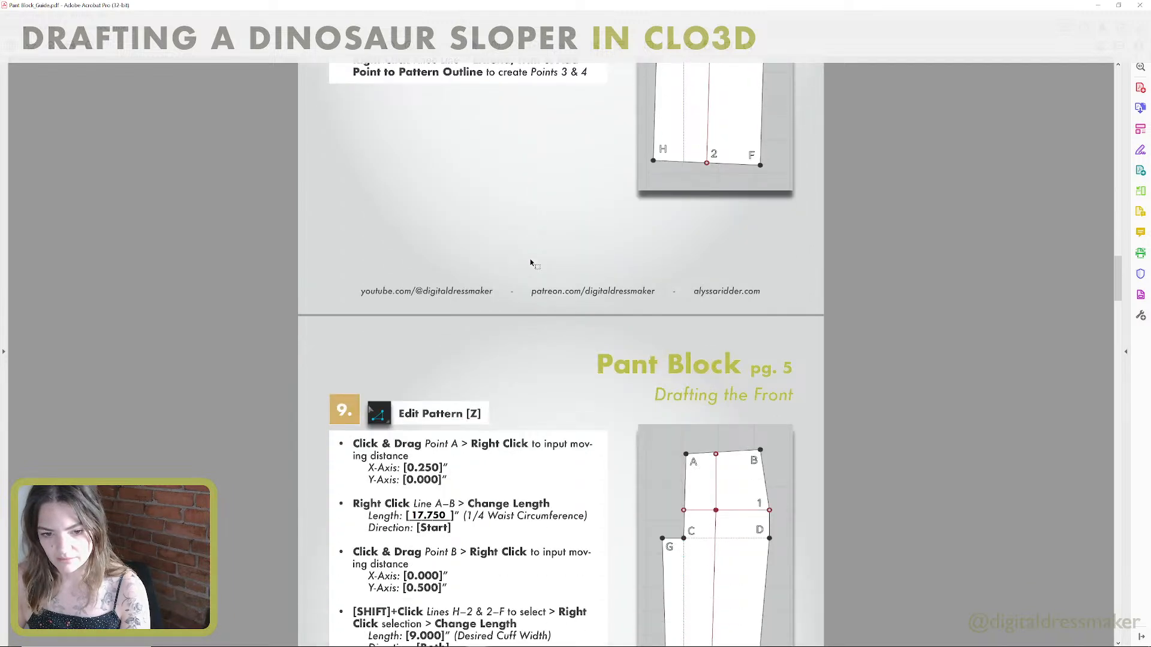
pyautogui.scroll(-6, 530, 262)
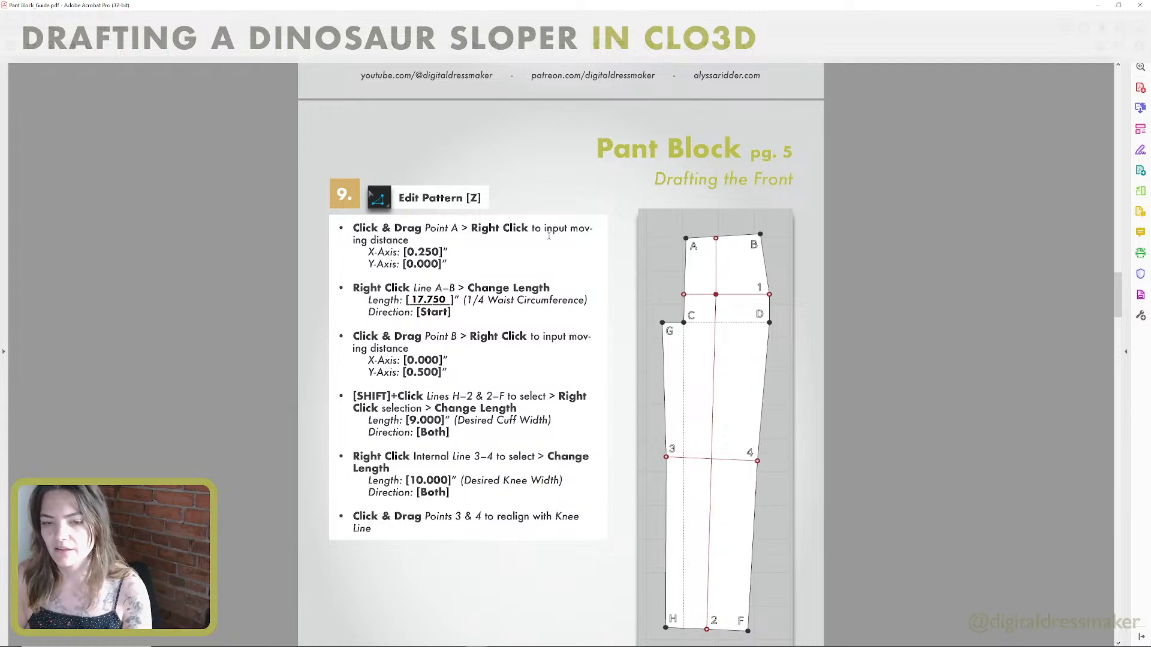
pyautogui.hotkey('alt', 'Tab')
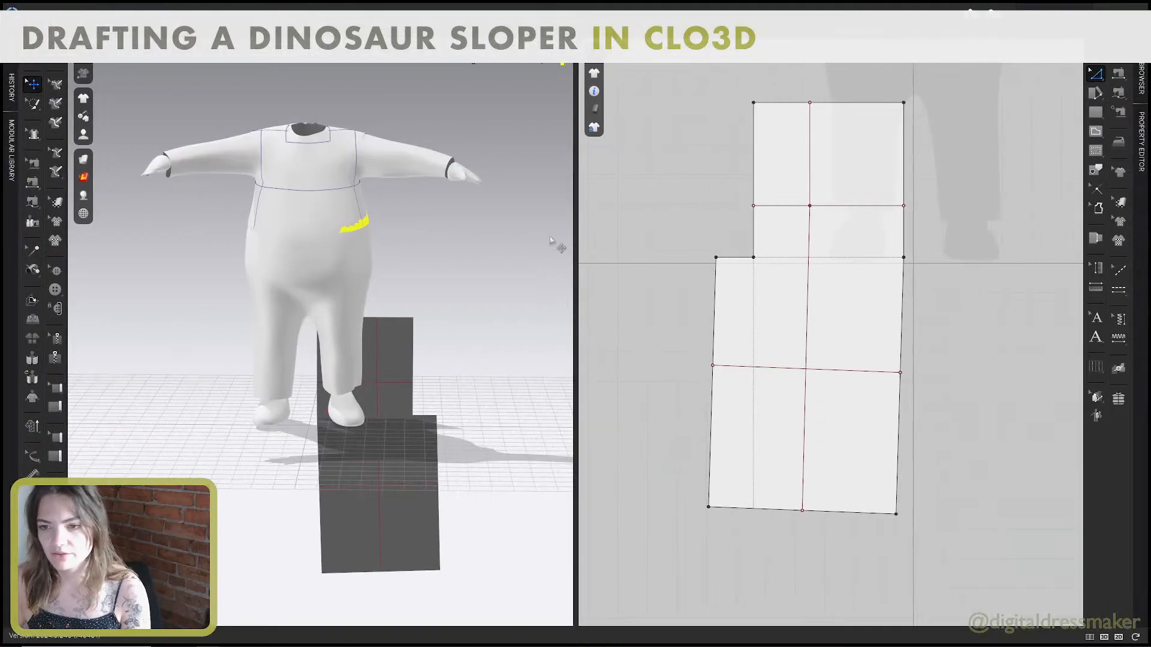
pyautogui.moveTo(754, 103); pyautogui.dragTo(764, 107)
pyautogui.rightClick(765, 106)
pyautogui.write('.2')
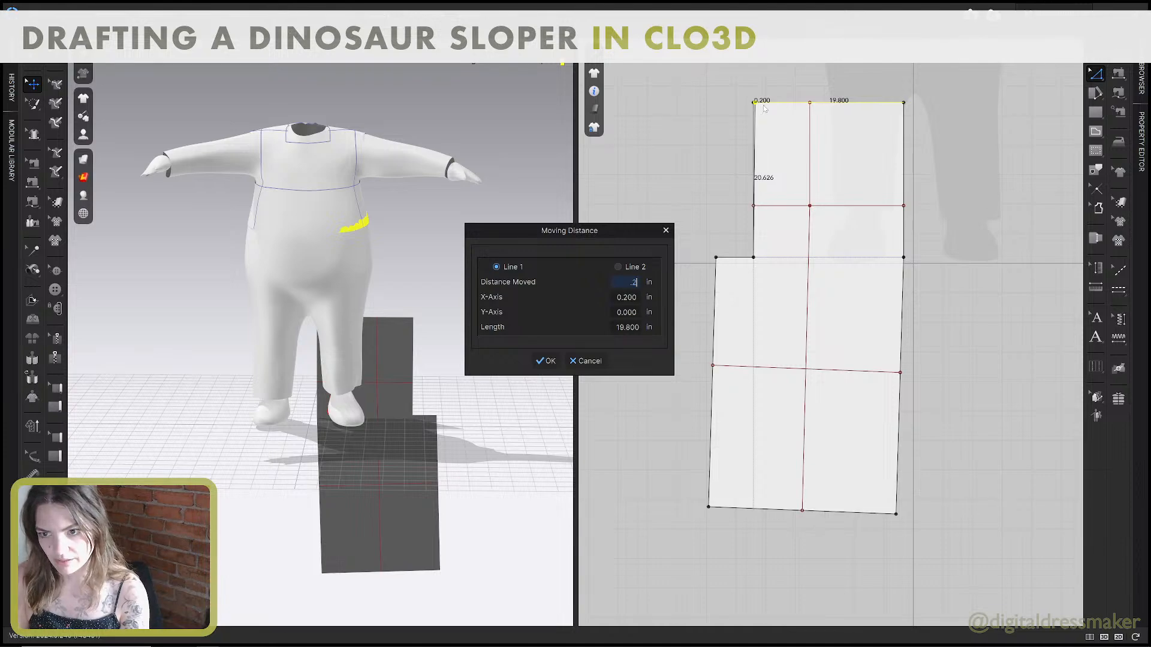
pyautogui.write('5')
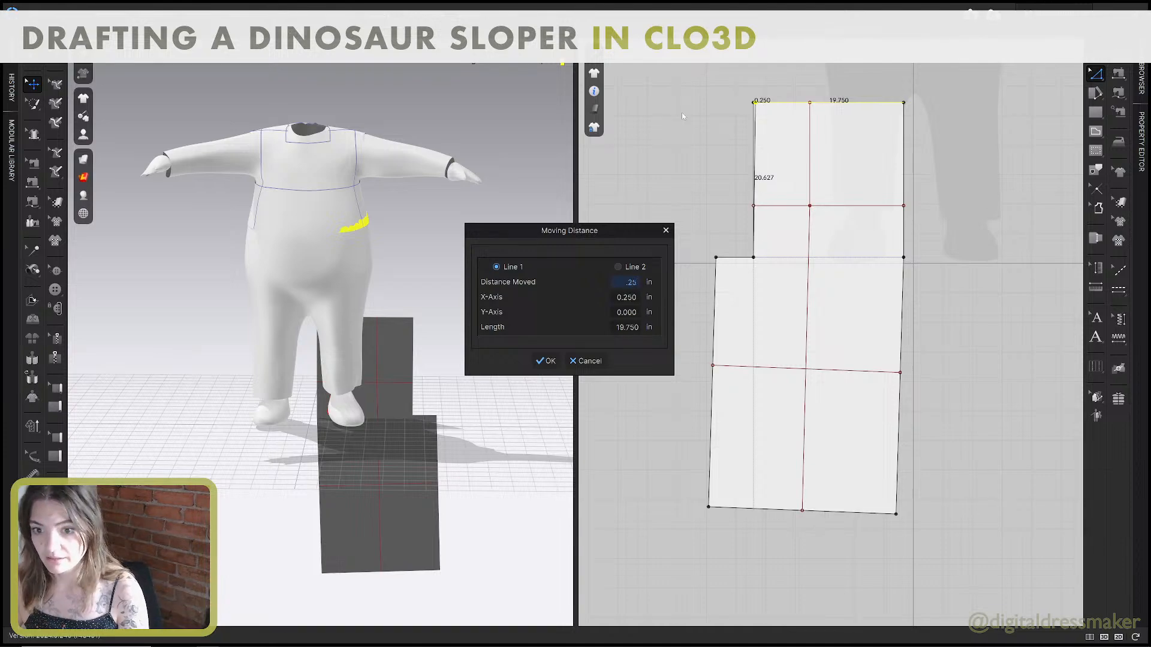
pyautogui.click(545, 361)
# Change the pant front's waist line length to 17.75 inches with the direction set to Start.
pyautogui.hotkey('alt', 'Tab')
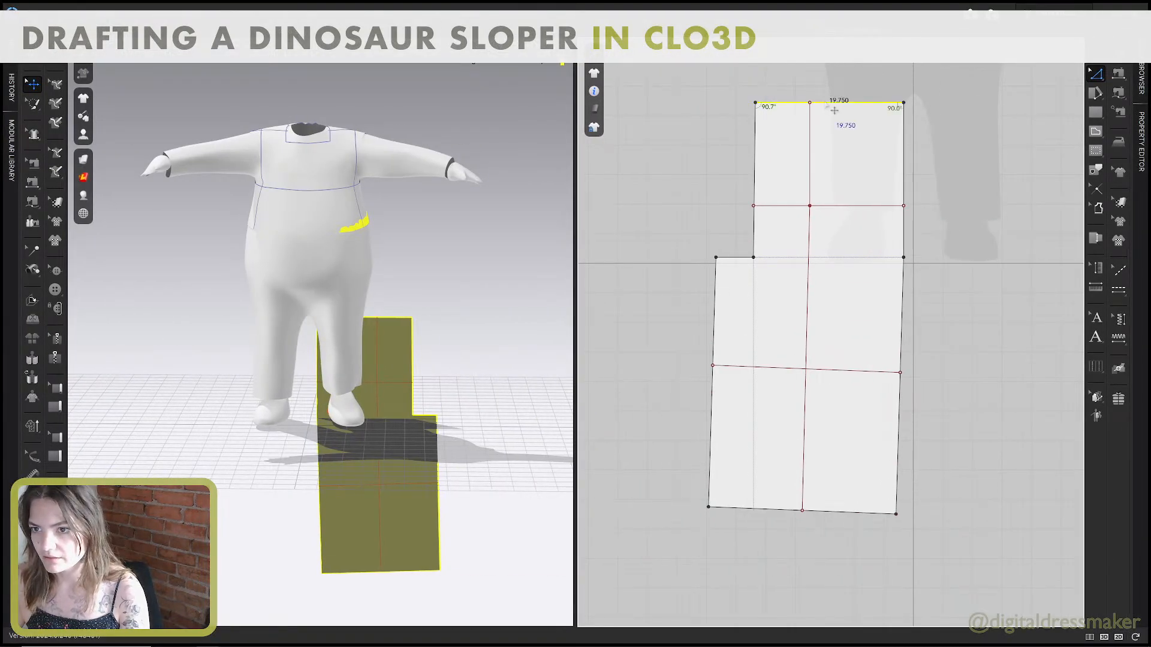
pyautogui.rightClick(825, 104)
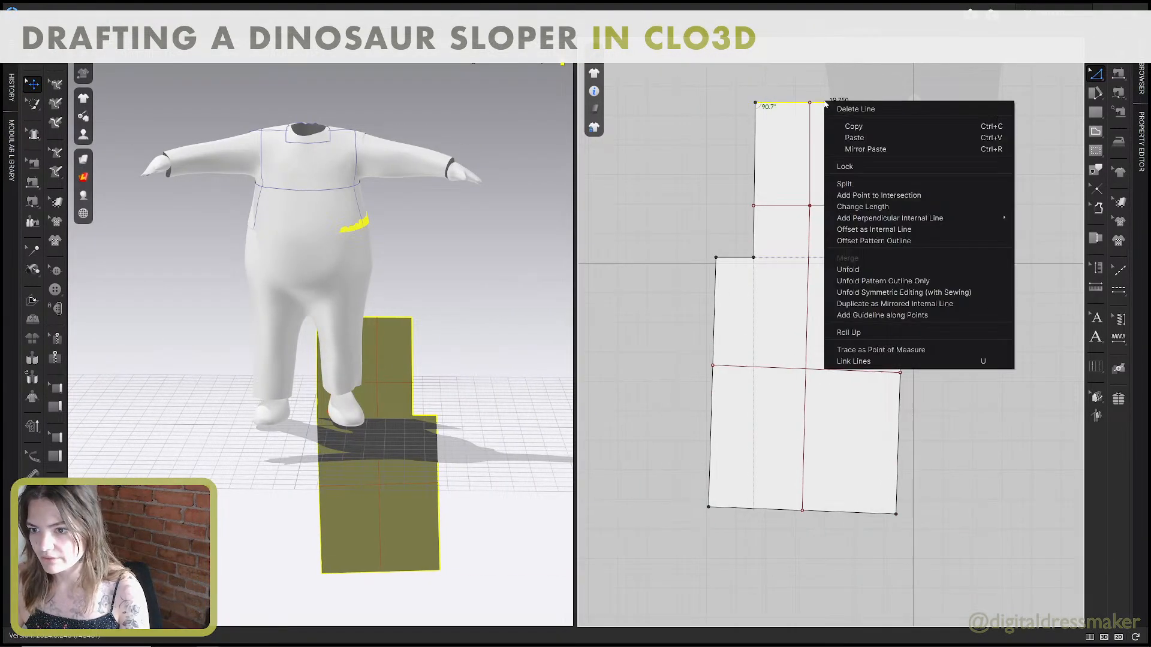
pyautogui.click(857, 207)
pyautogui.write('17.')
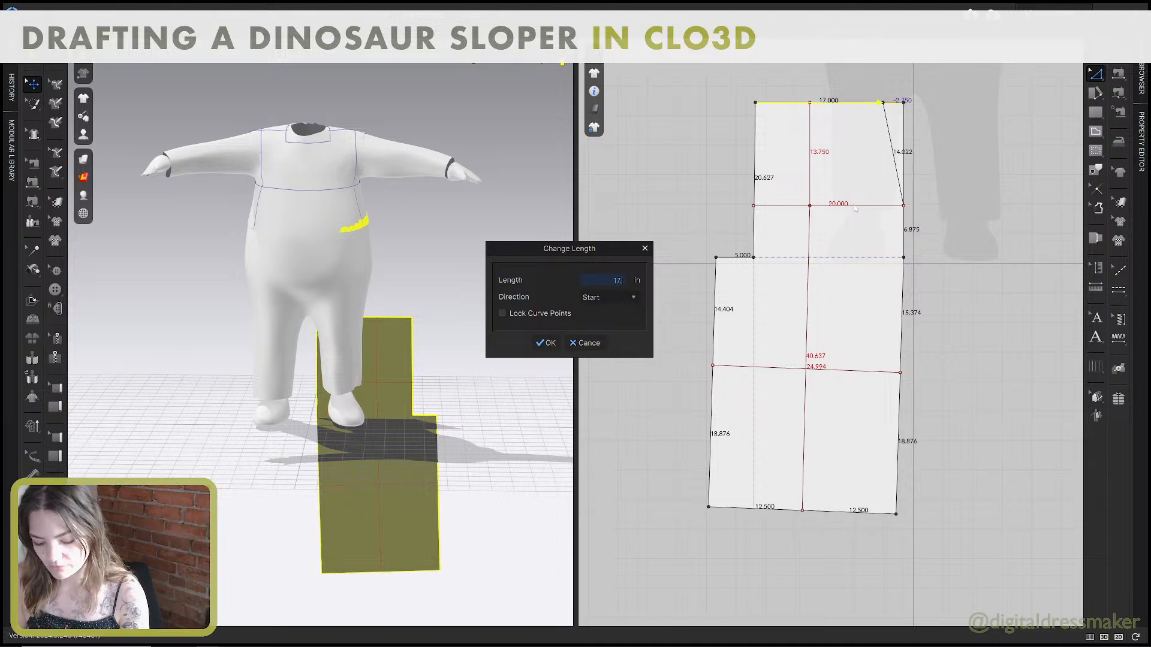
pyautogui.write('75')
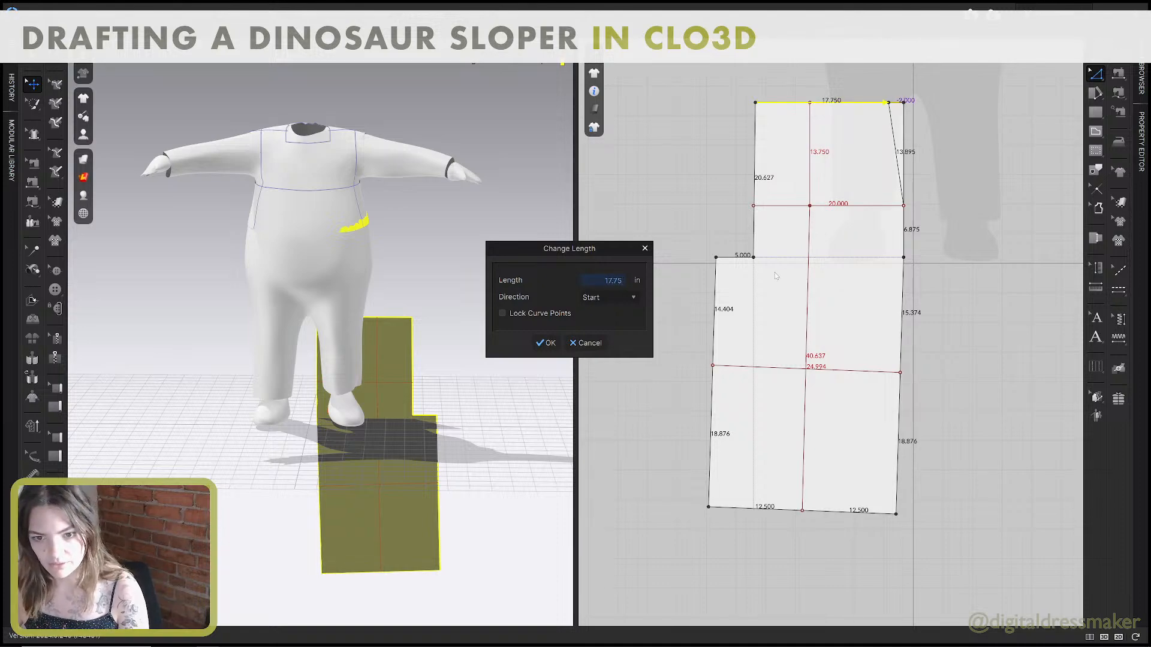
pyautogui.click(543, 343)
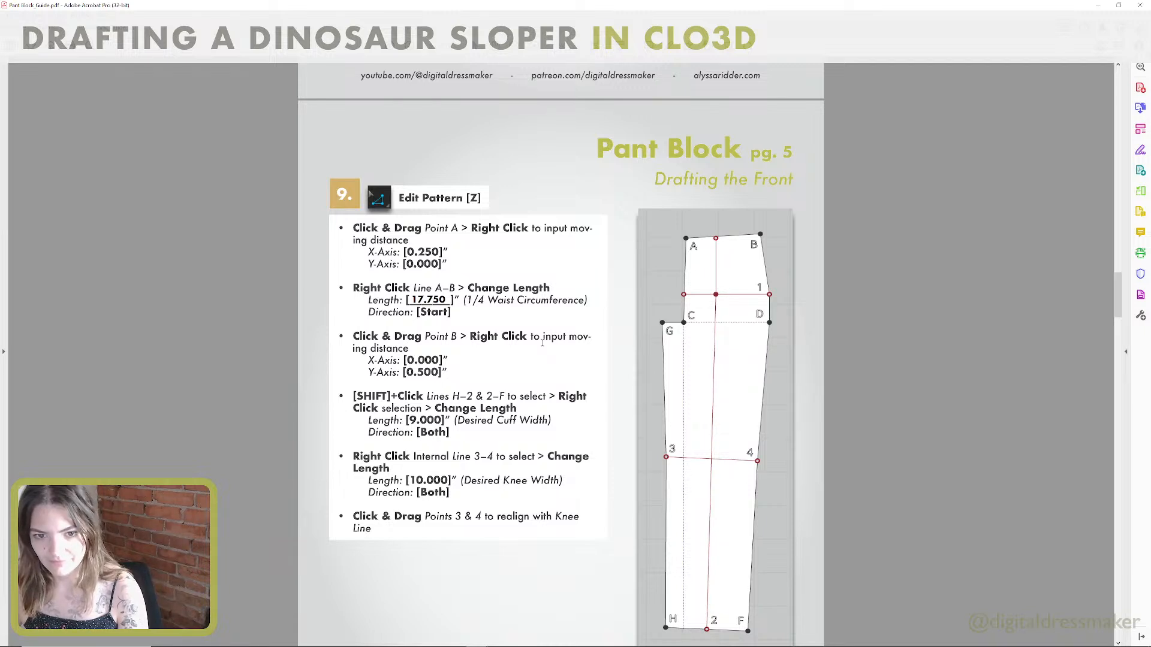
# Check the guide's next instruction and raise the pant front's side waist corner 0.5 inch straight up.
pyautogui.scroll(-1, 428, 302)
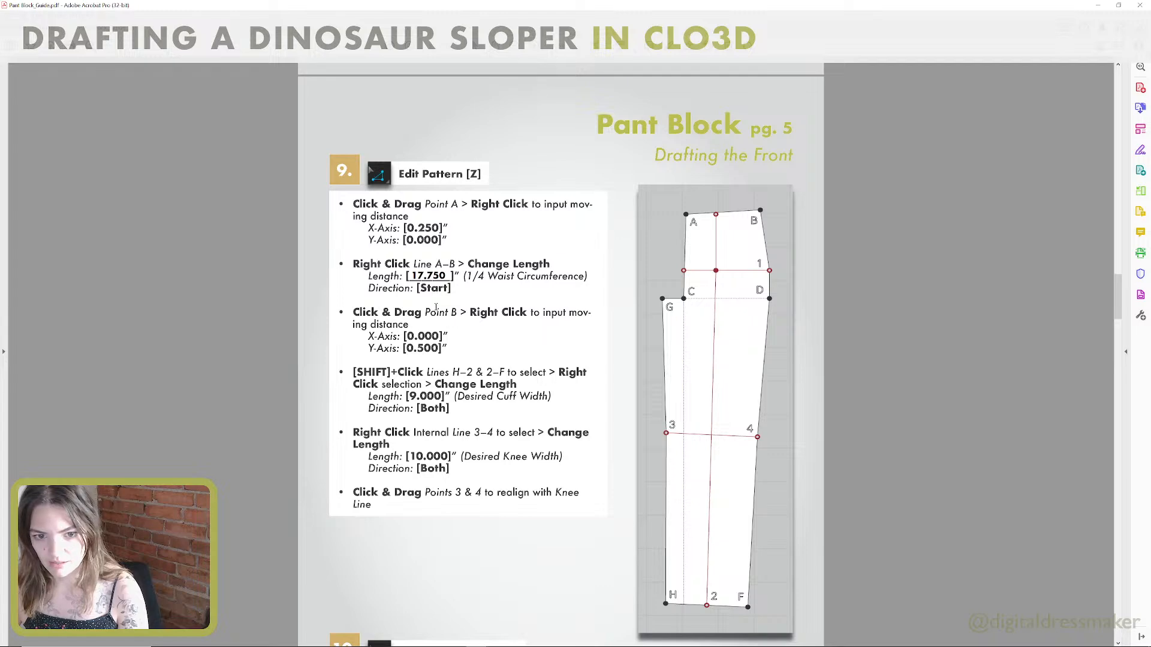
pyautogui.press('ctrl+super+Right')
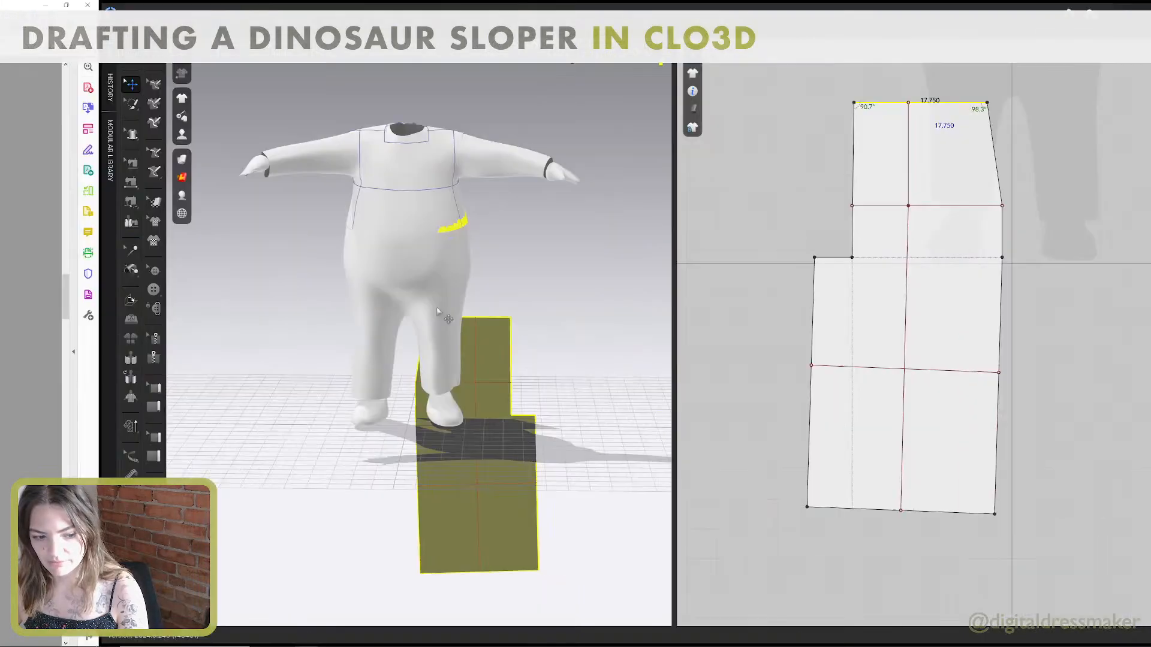
pyautogui.moveTo(853, 157); pyautogui.dragTo(832, 209, button='middle')
pyautogui.moveTo(867, 157); pyautogui.dragTo(866, 151)
pyautogui.rightClick(866, 151)
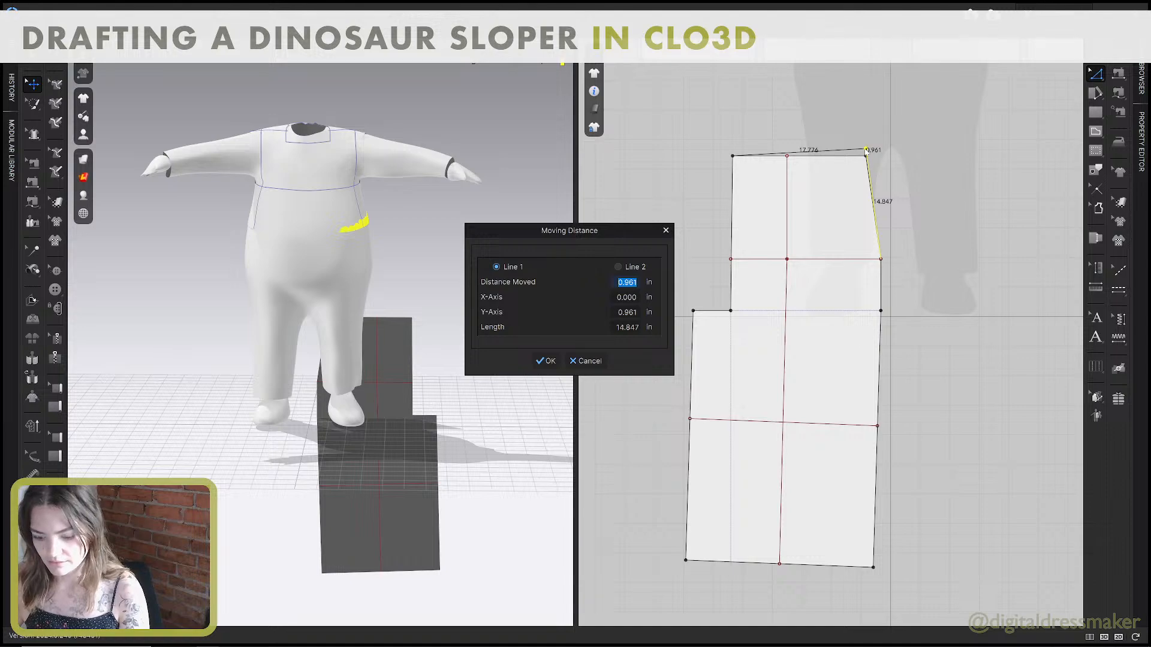
pyautogui.write('.5')
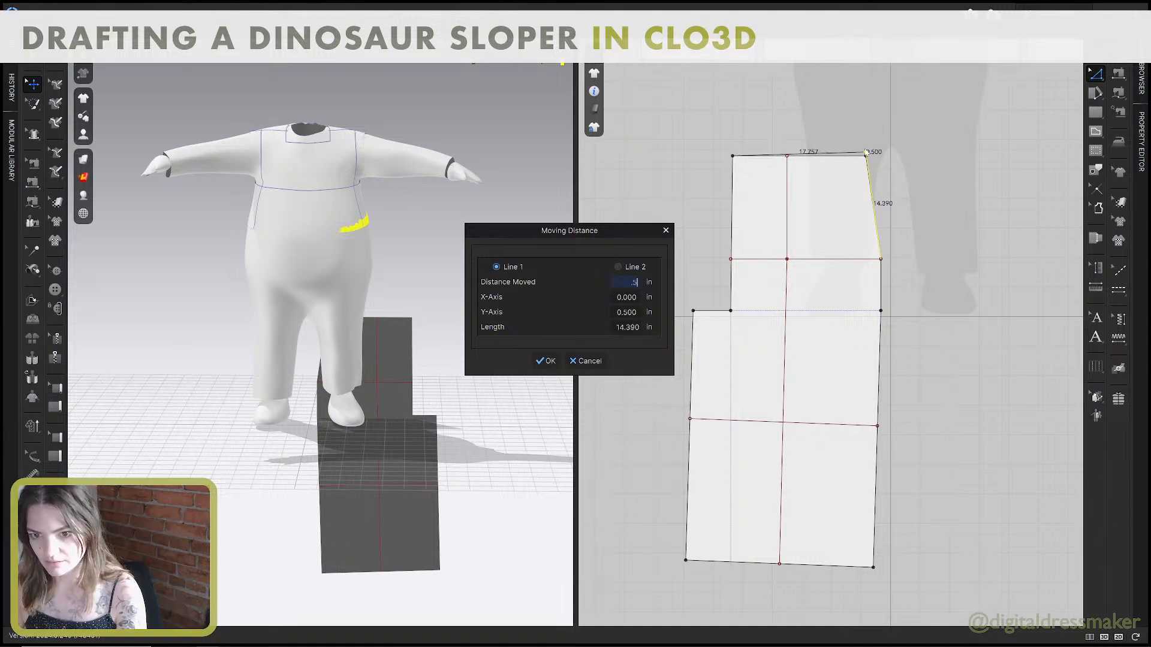
pyautogui.click(548, 360)
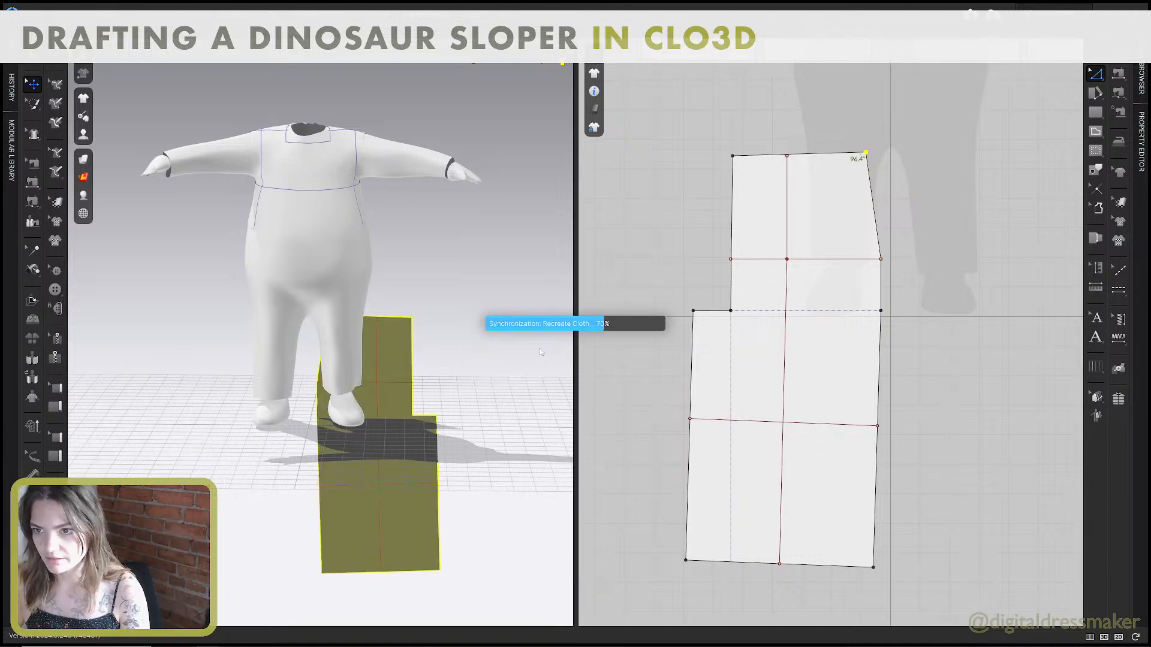
# Check the cuff width instruction in the guide and change the combined length of both hem segments to 15 inches, direction Both.
pyautogui.press('ctrl+super+Left')
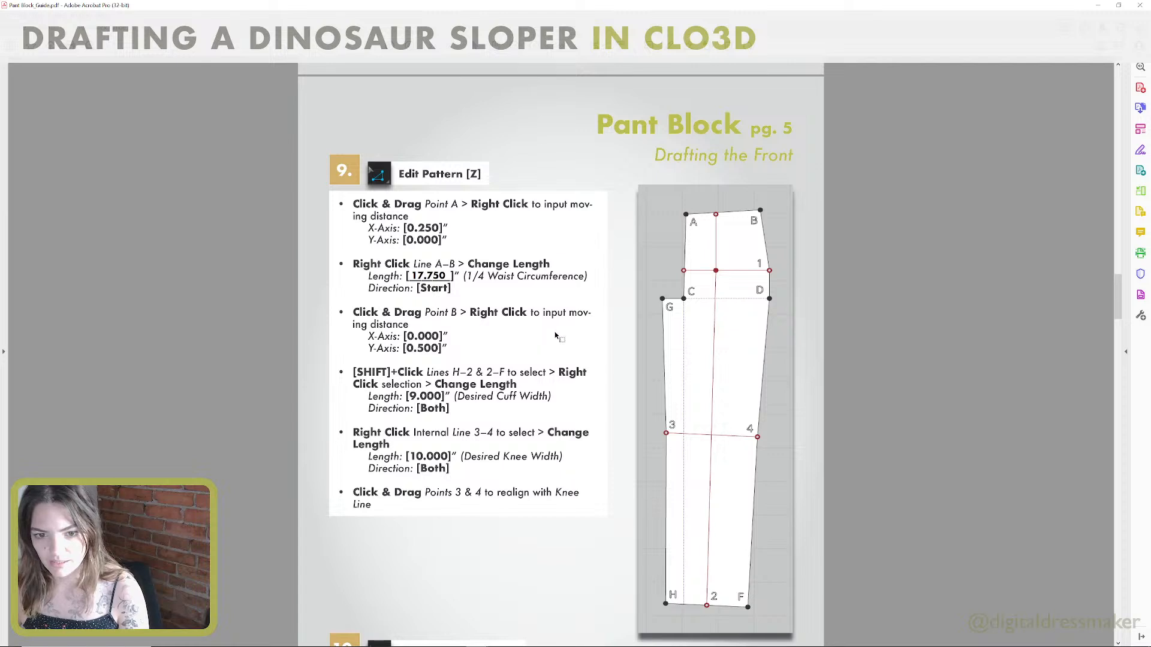
pyautogui.scroll(-2, 555, 332)
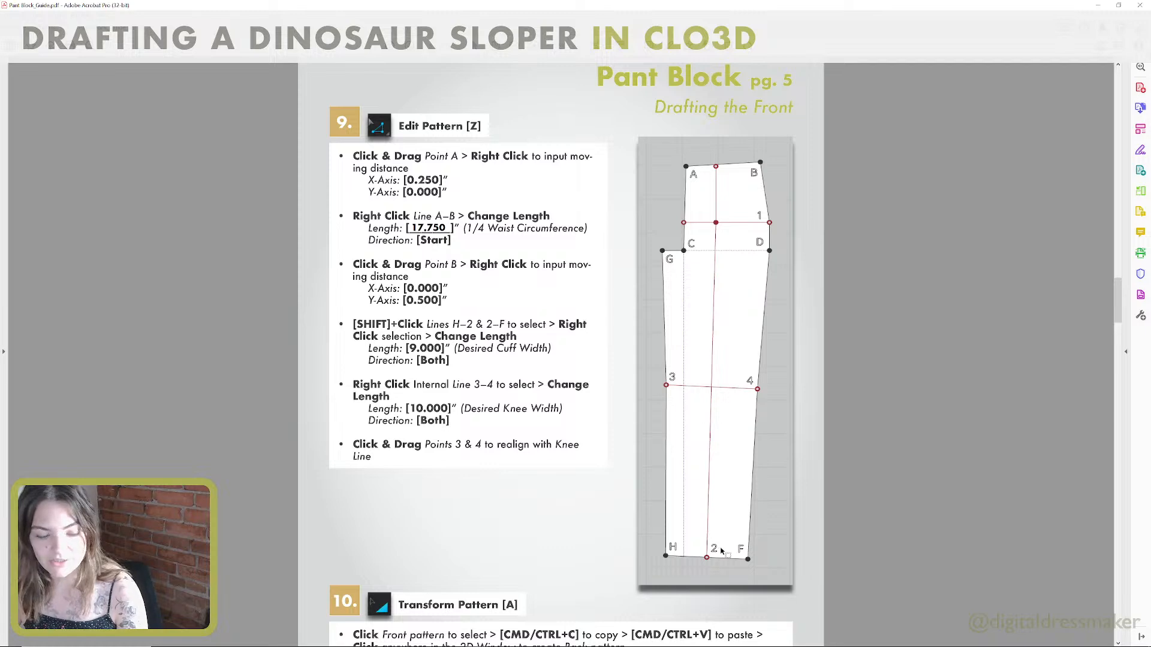
pyautogui.press('ctrl+super+Right')
pyautogui.click(706, 561)
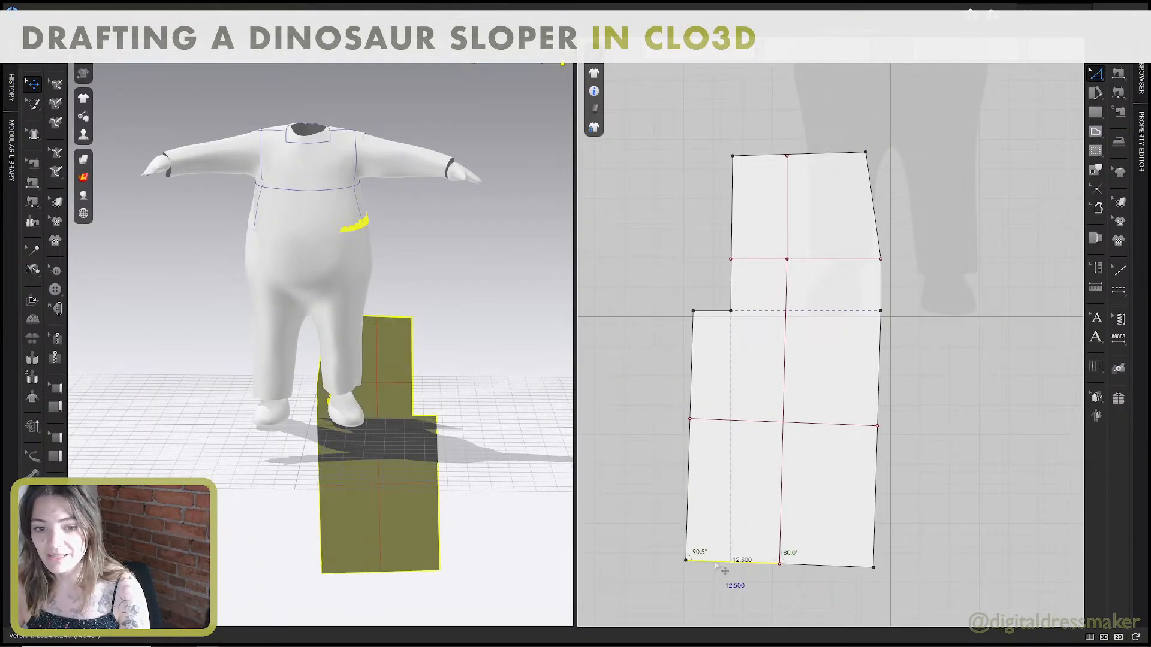
pyautogui.rightClick(814, 566)
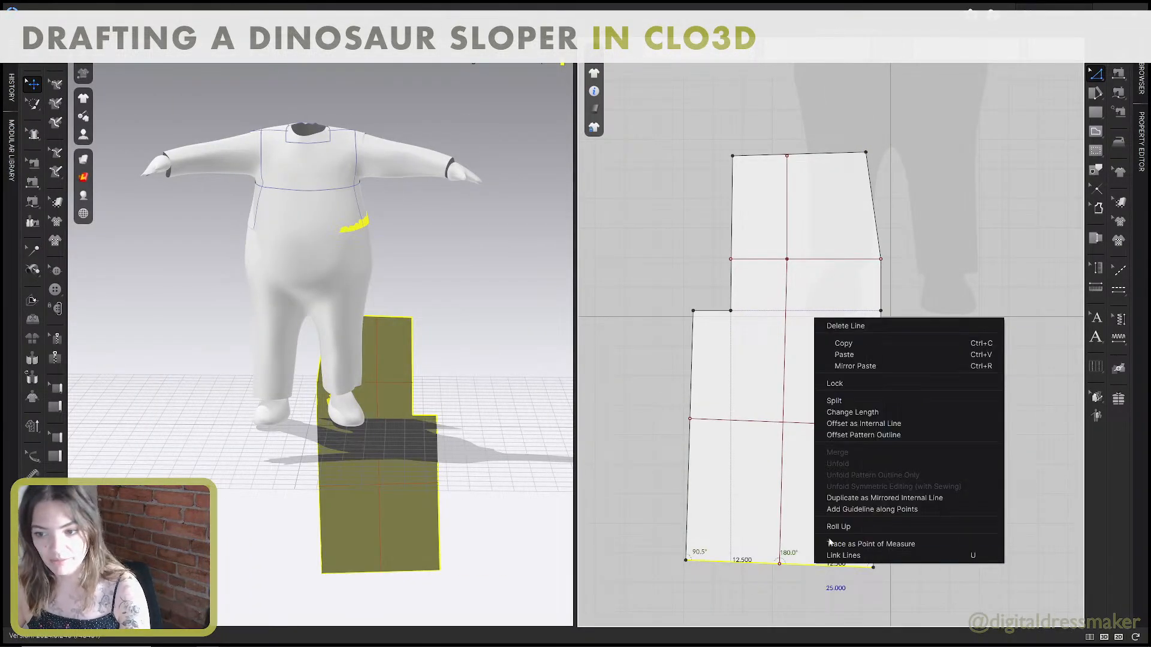
pyautogui.click(846, 413)
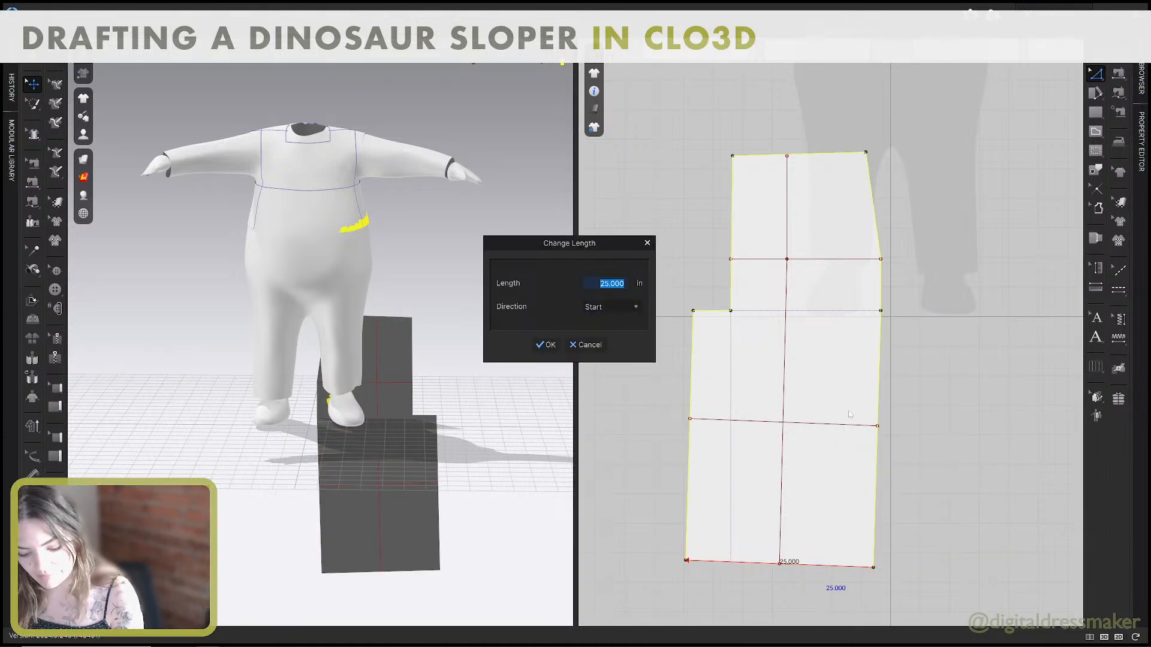
pyautogui.write('9')
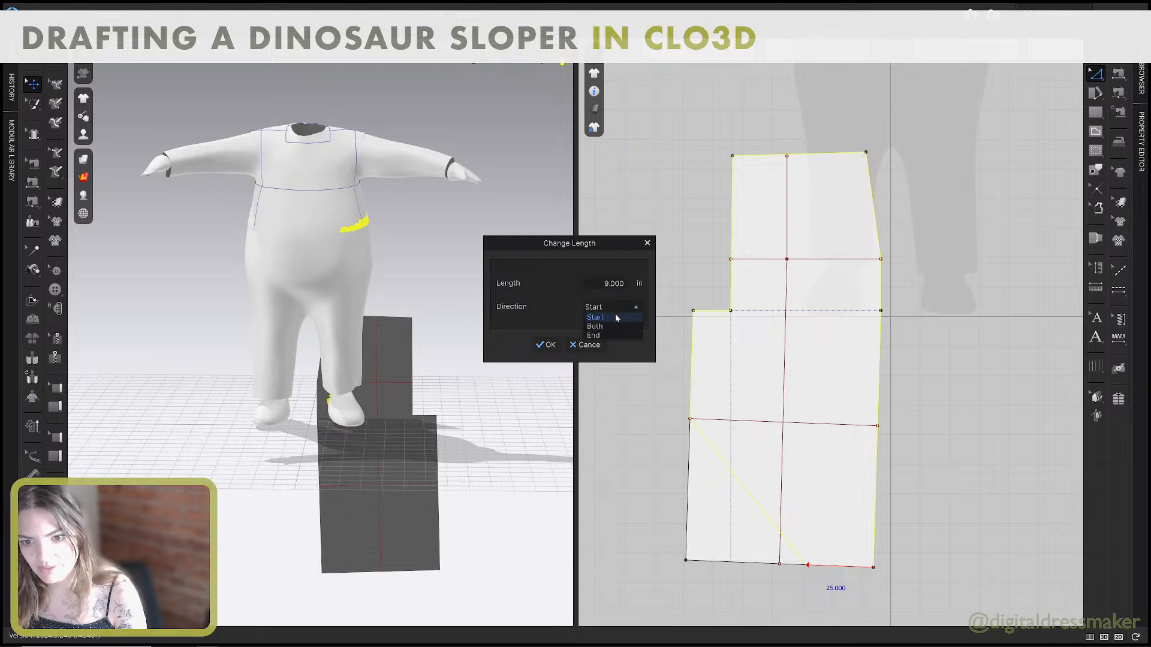
pyautogui.click(604, 326)
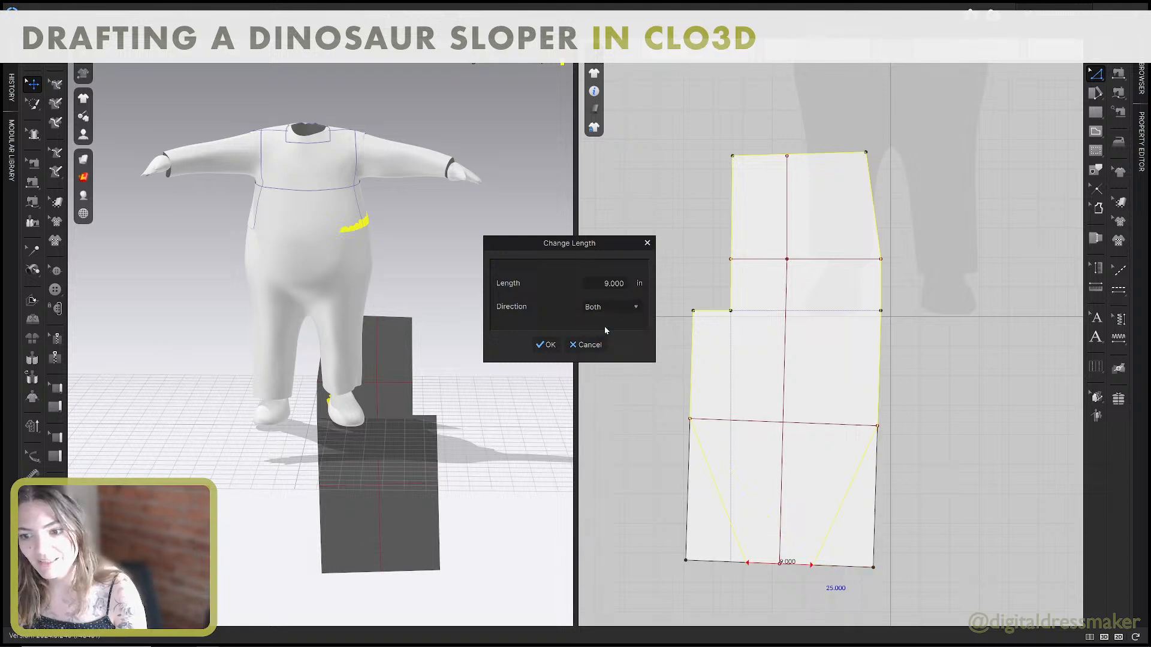
pyautogui.doubleClick(612, 283)
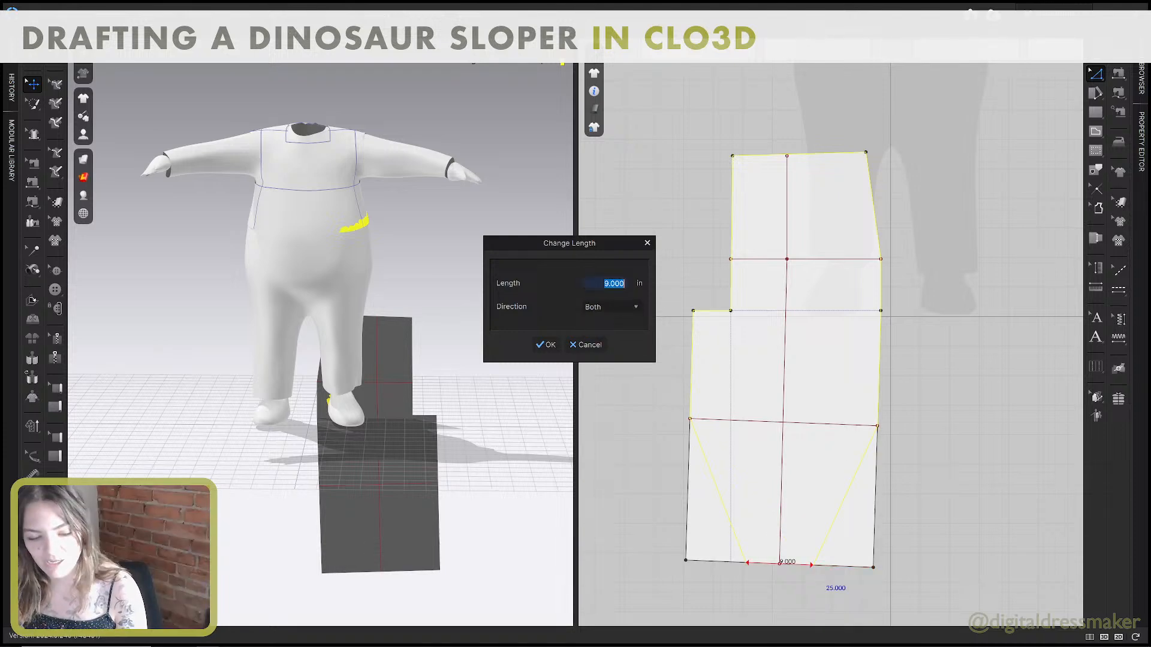
pyautogui.write('12')
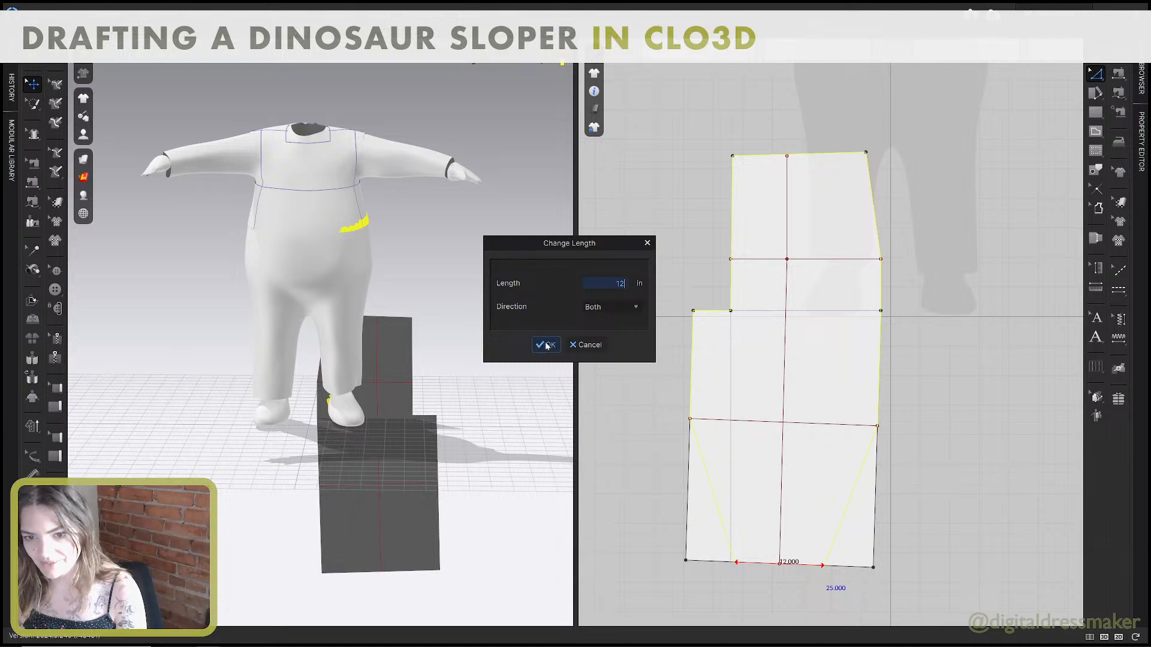
pyautogui.press('BackSpace')
pyautogui.write('5')
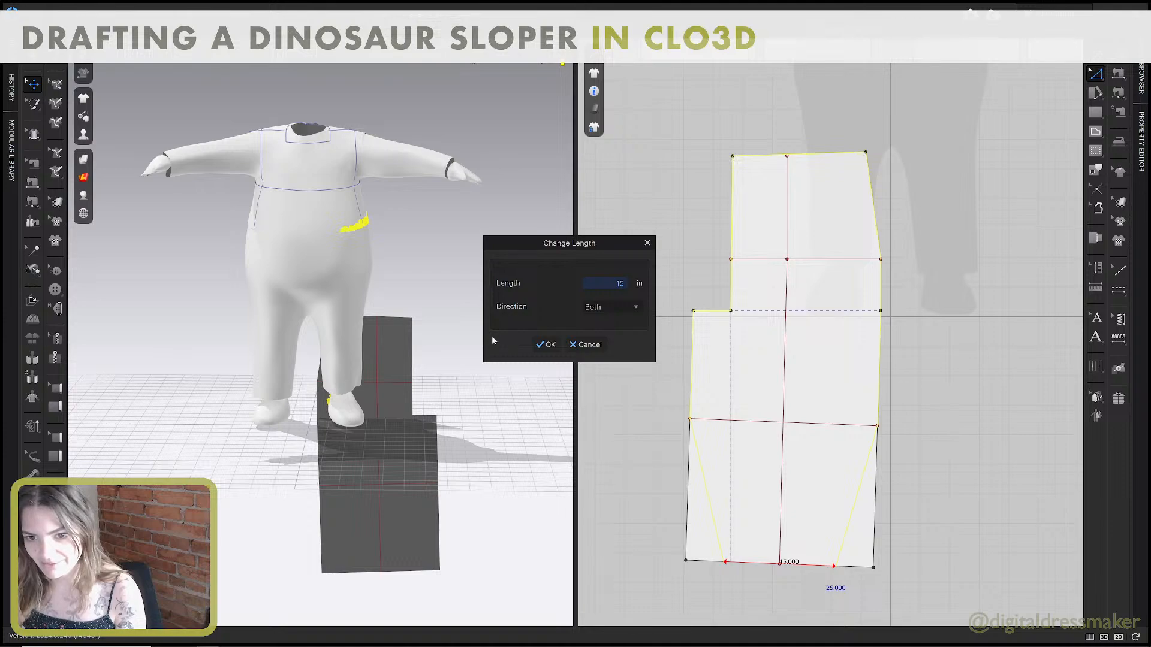
pyautogui.click(544, 349)
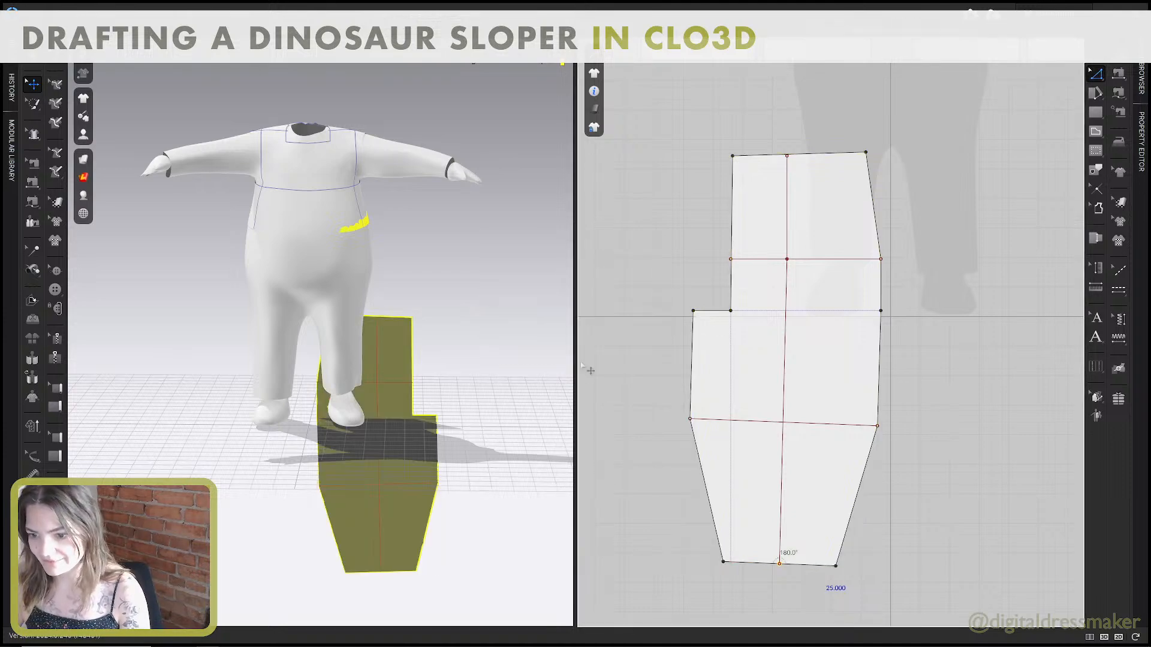
# Check the knee width instruction in the guide and change the pant front's internal knee line length to 20 inches, direction Both.
pyautogui.hotkey('alt', 'Tab')
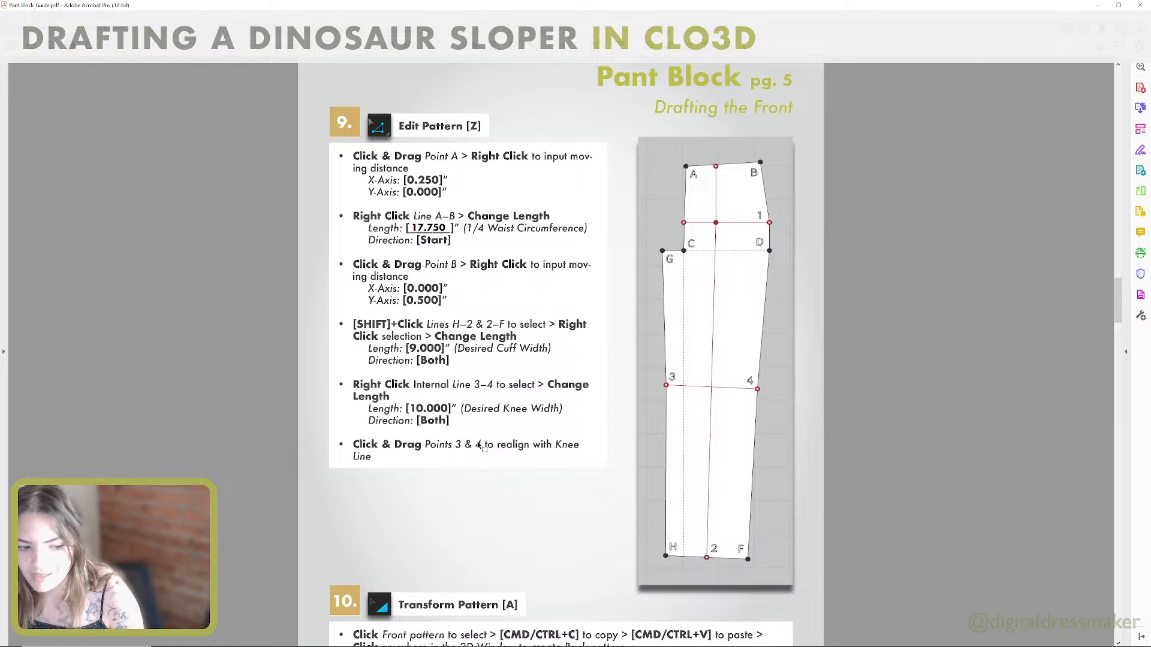
pyautogui.hotkey('alt', 'Tab')
pyautogui.click(756, 427)
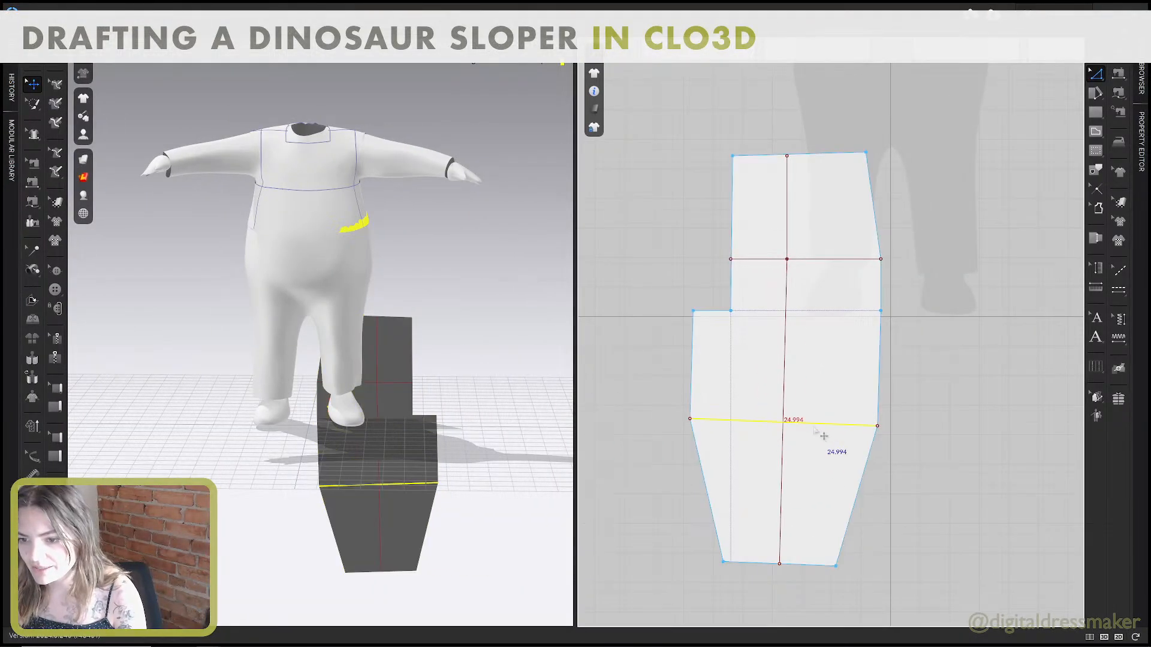
pyautogui.rightClick(812, 428)
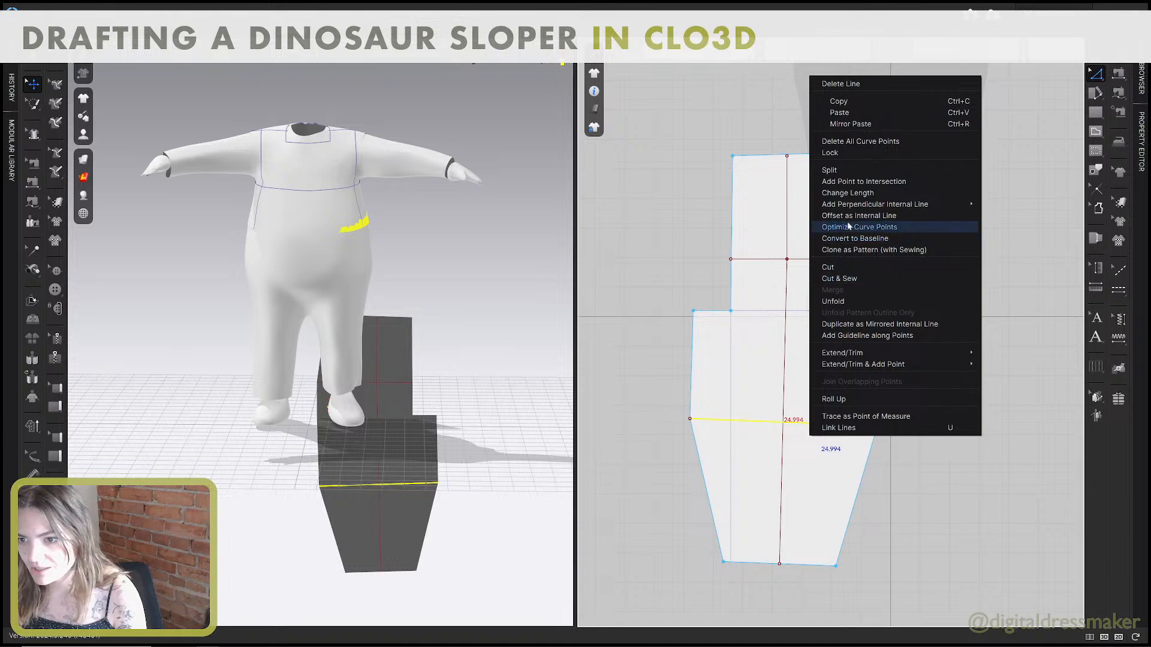
pyautogui.click(854, 193)
pyautogui.write('20')
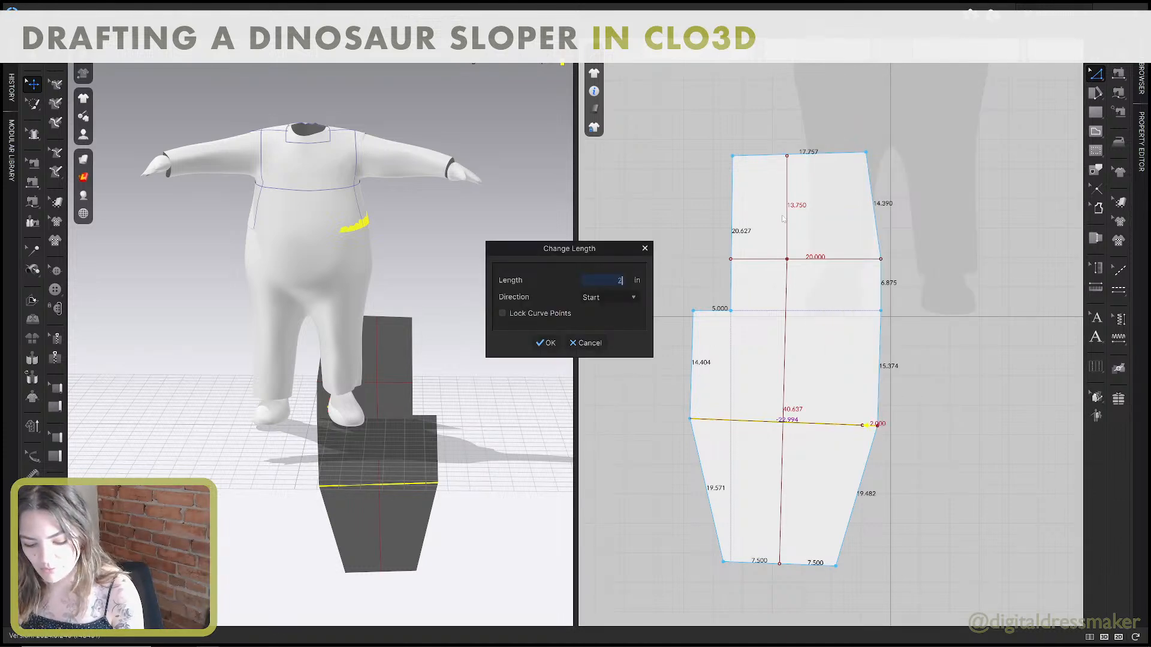
pyautogui.click(625, 296)
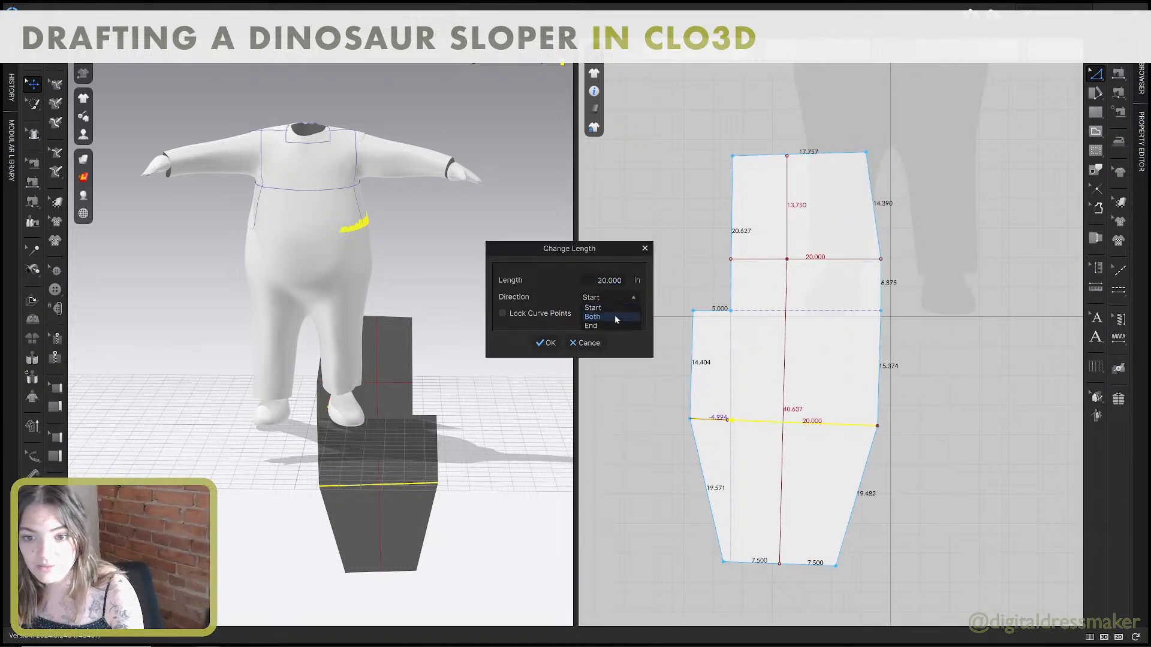
pyautogui.click(612, 314)
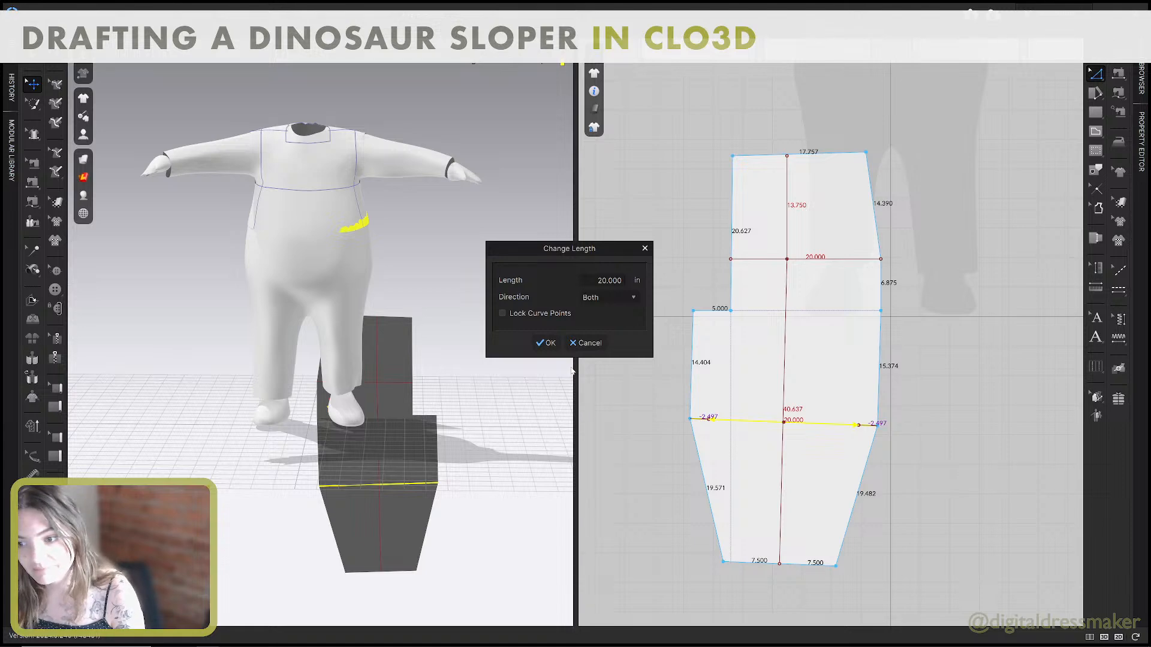
pyautogui.click(546, 343)
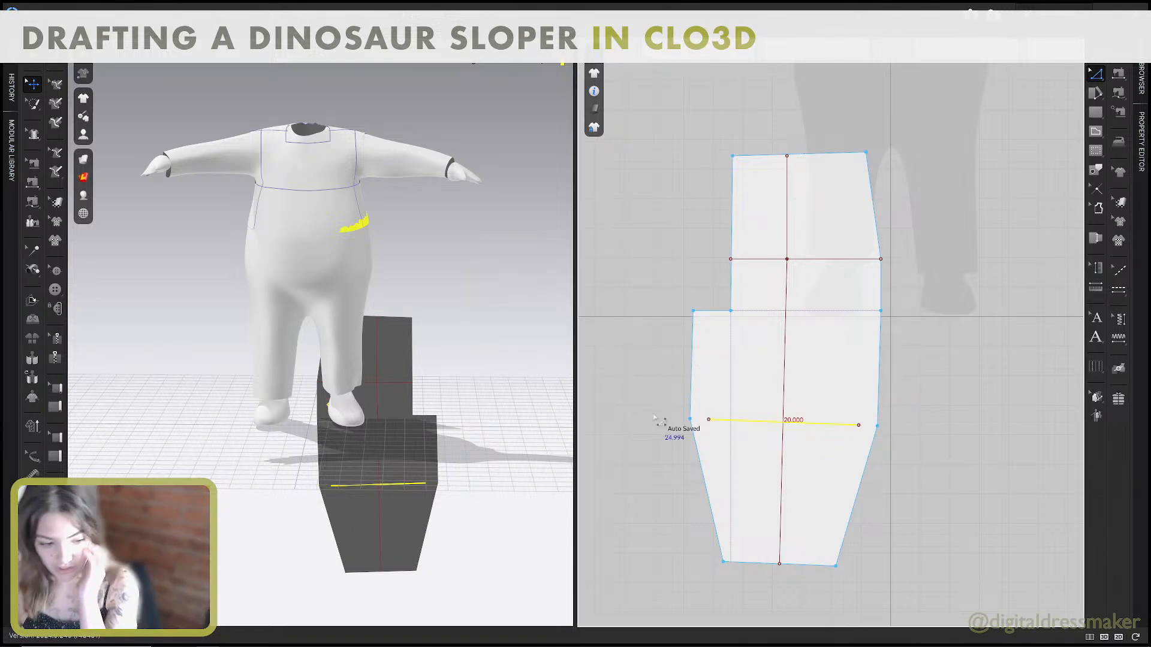
# Move the pant front's two outer knee points inward onto the ends of the shortened knee line.
pyautogui.click(707, 429)
pyautogui.moveTo(709, 422); pyautogui.dragTo(709, 421)
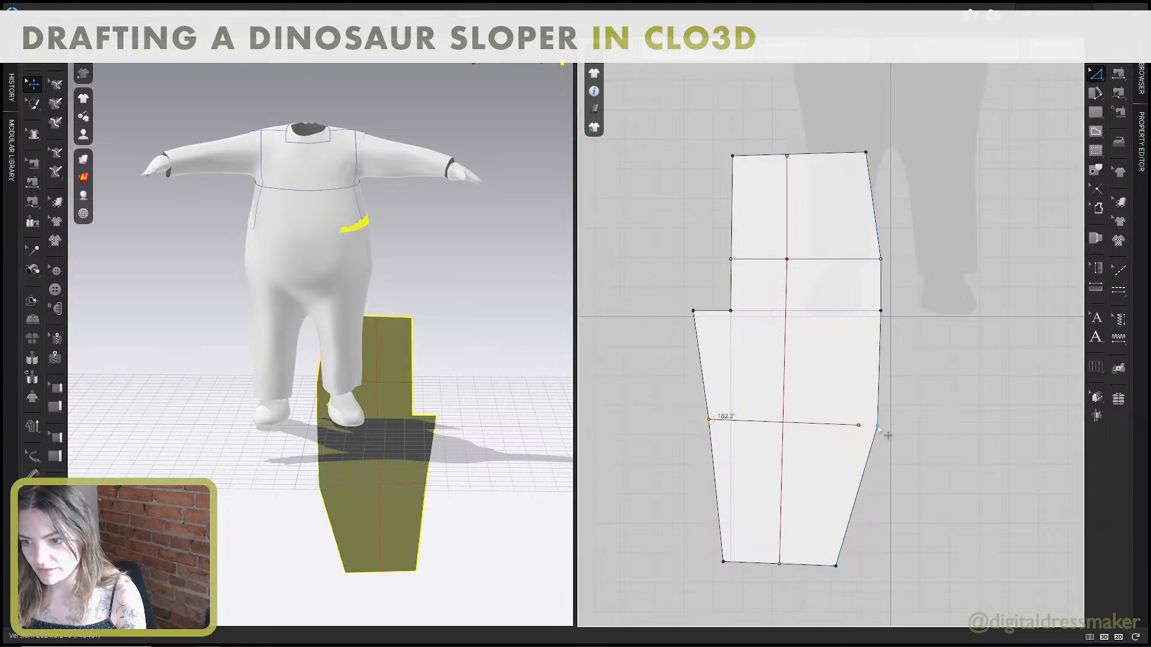
pyautogui.moveTo(878, 427); pyautogui.dragTo(859, 426)
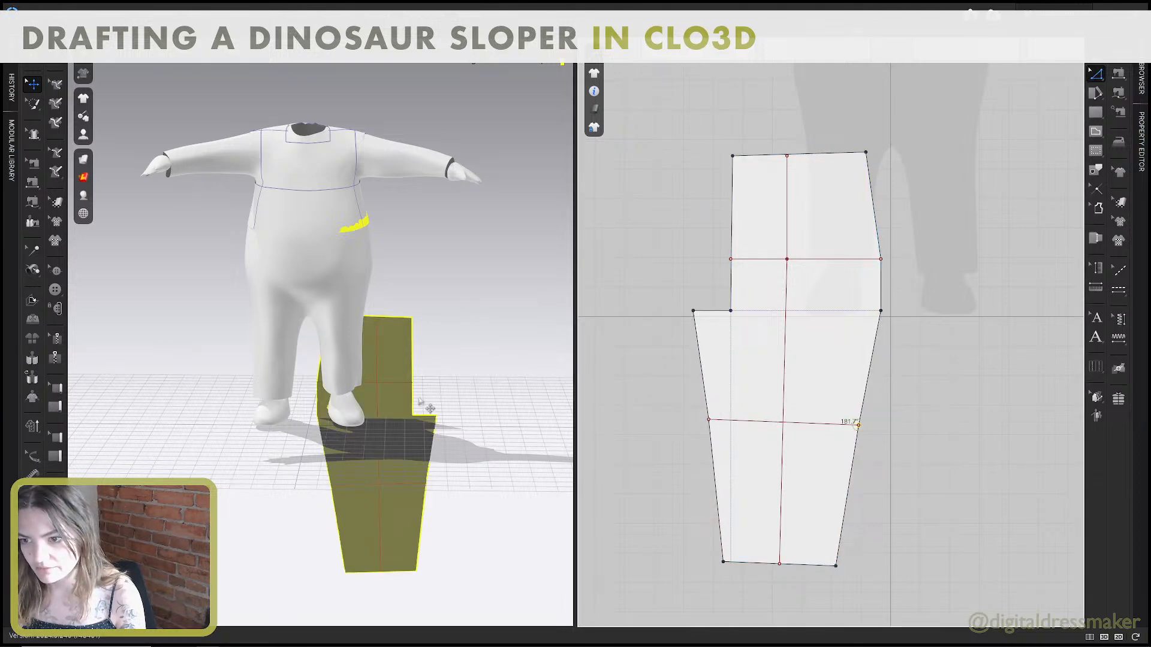
pyautogui.scroll(-2, 497, 379)
pyautogui.scroll(-4, 740, 371)
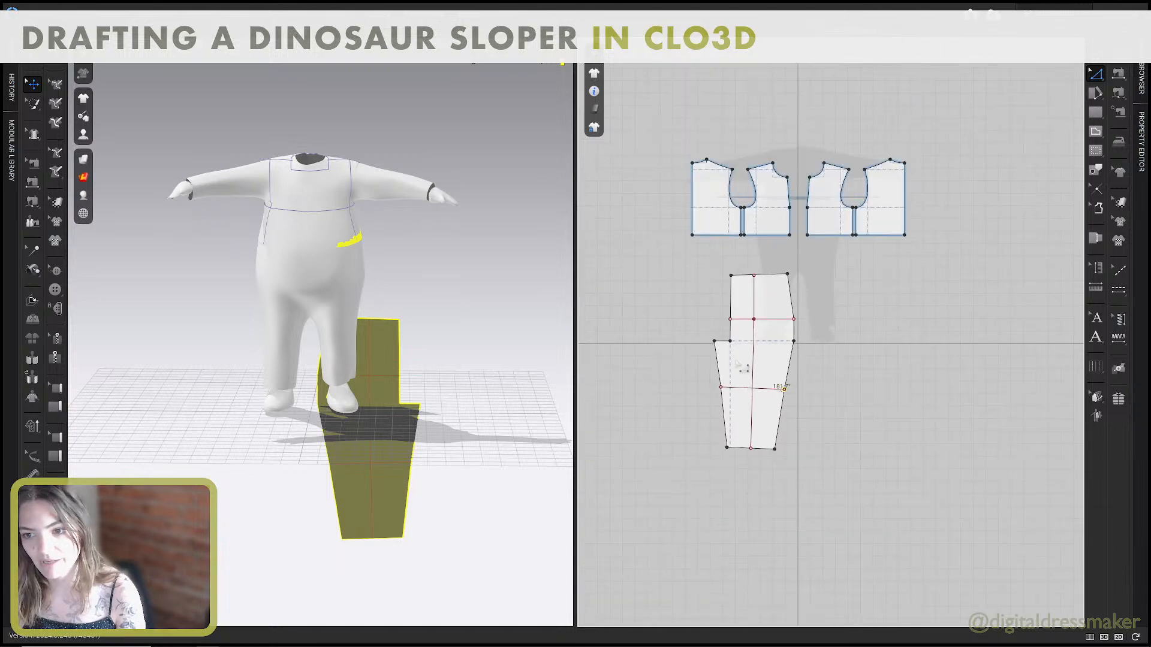
# Read step 10 on page 5 of the Pant Block guide, about creating the back pattern, and continue to page 6.
pyautogui.hotkey('alt', 'Tab')
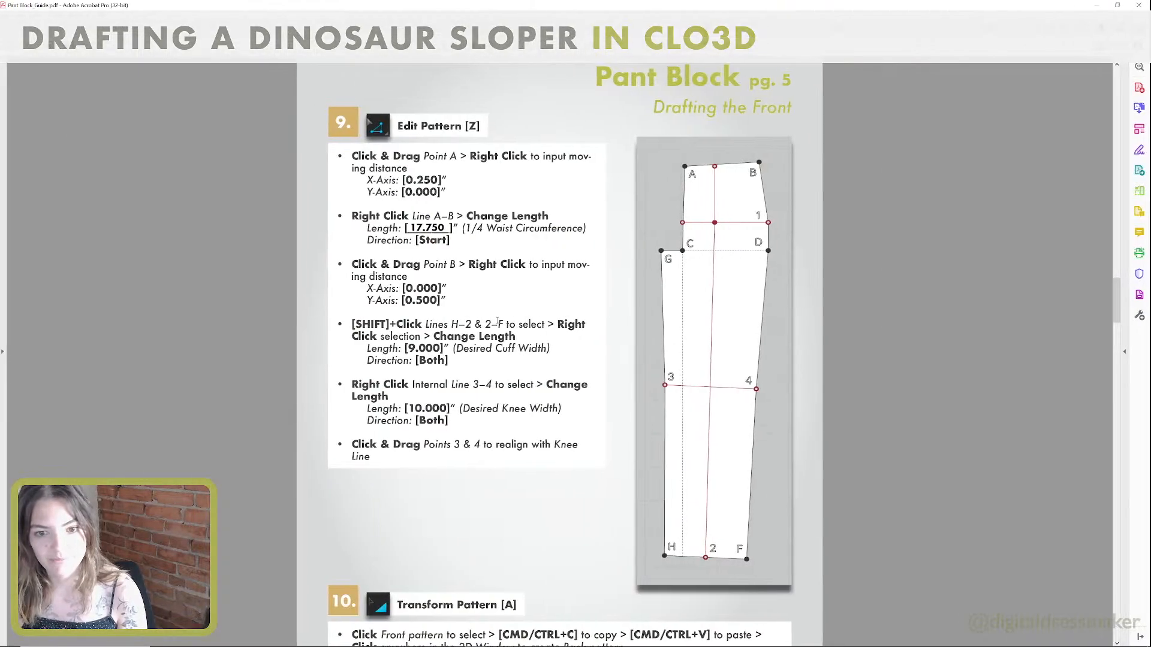
pyautogui.scroll(-5, 470, 327)
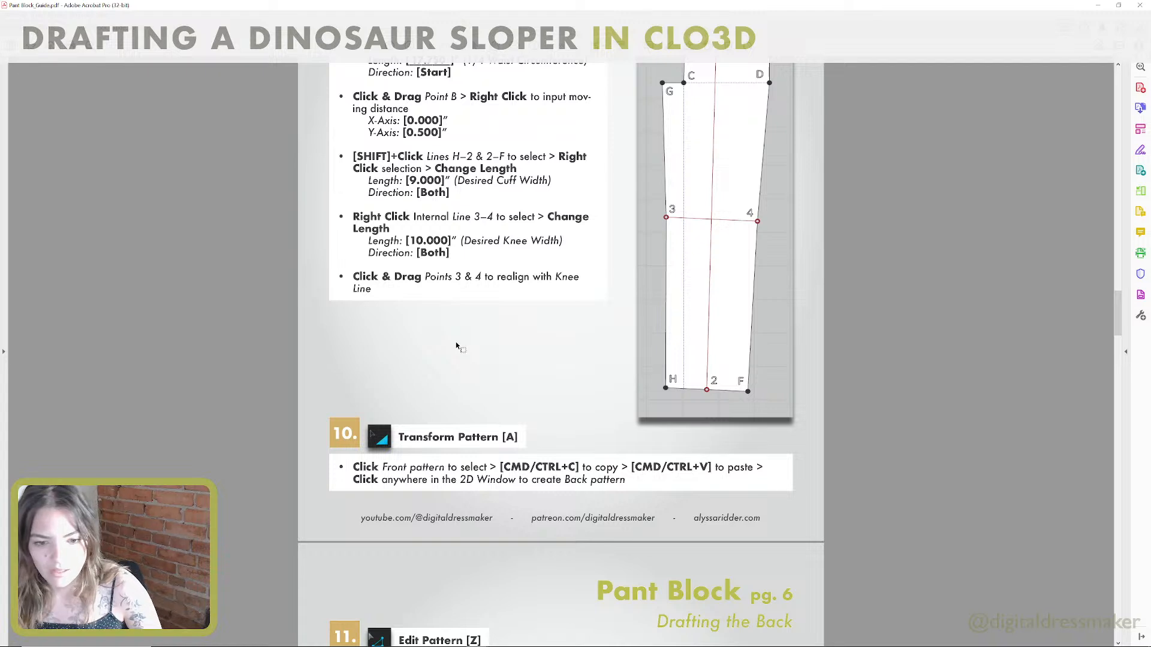
pyautogui.scroll(-1, 456, 344)
pyautogui.scroll(-1, 456, 344)
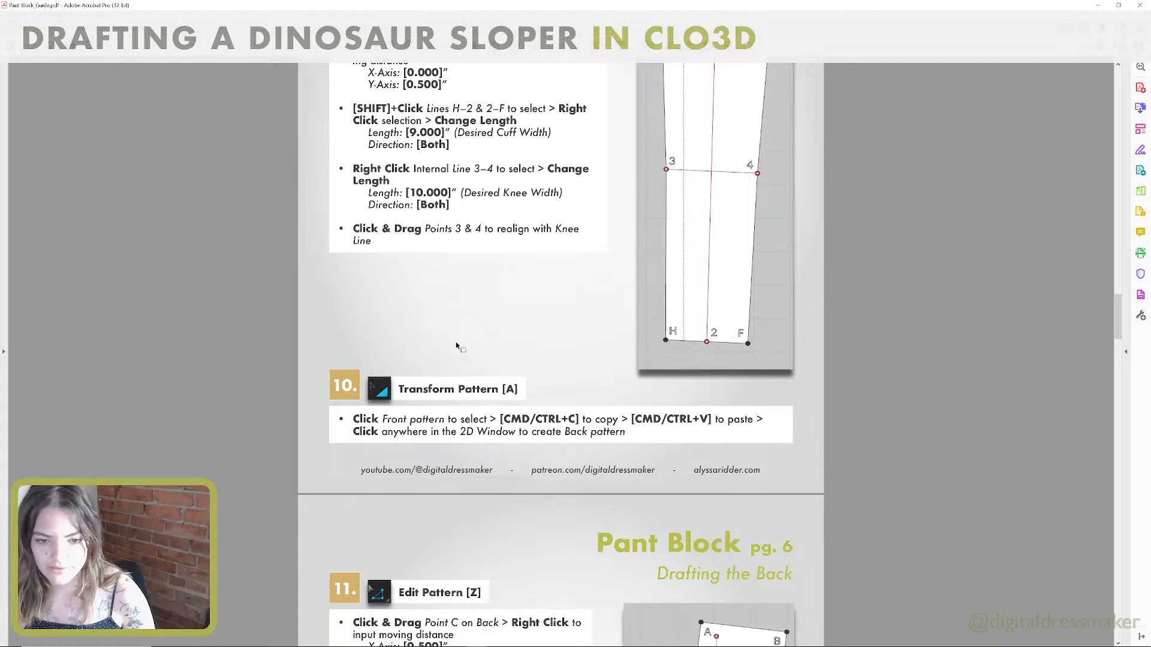
pyautogui.scroll(-3, 456, 347)
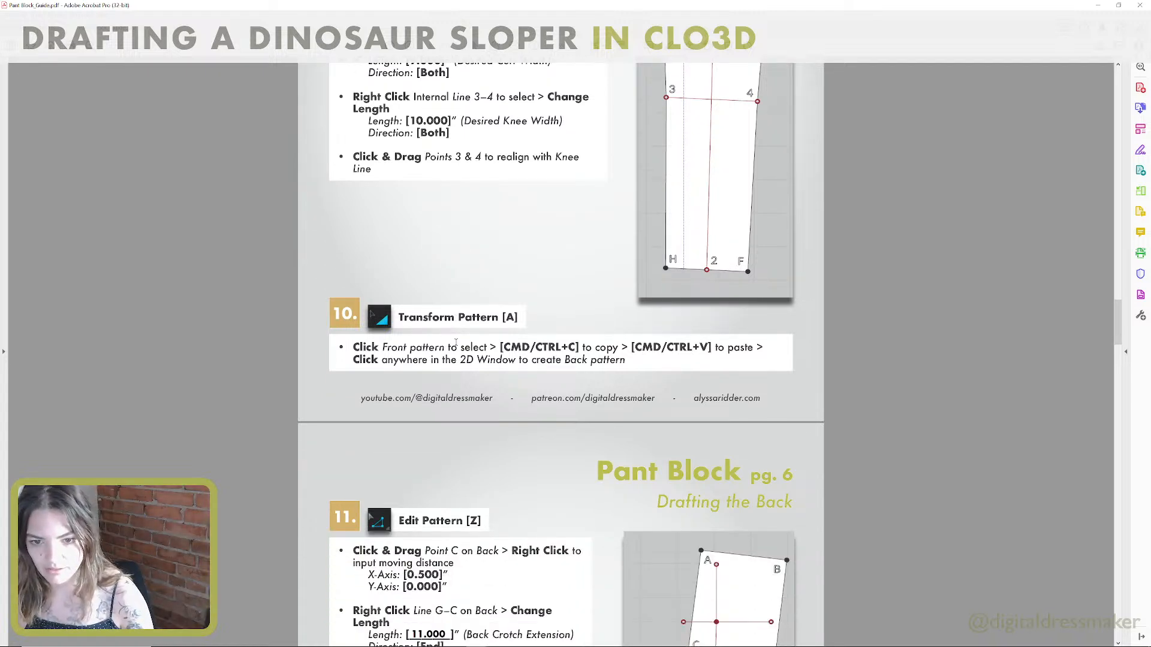
pyautogui.scroll(-2, 456, 343)
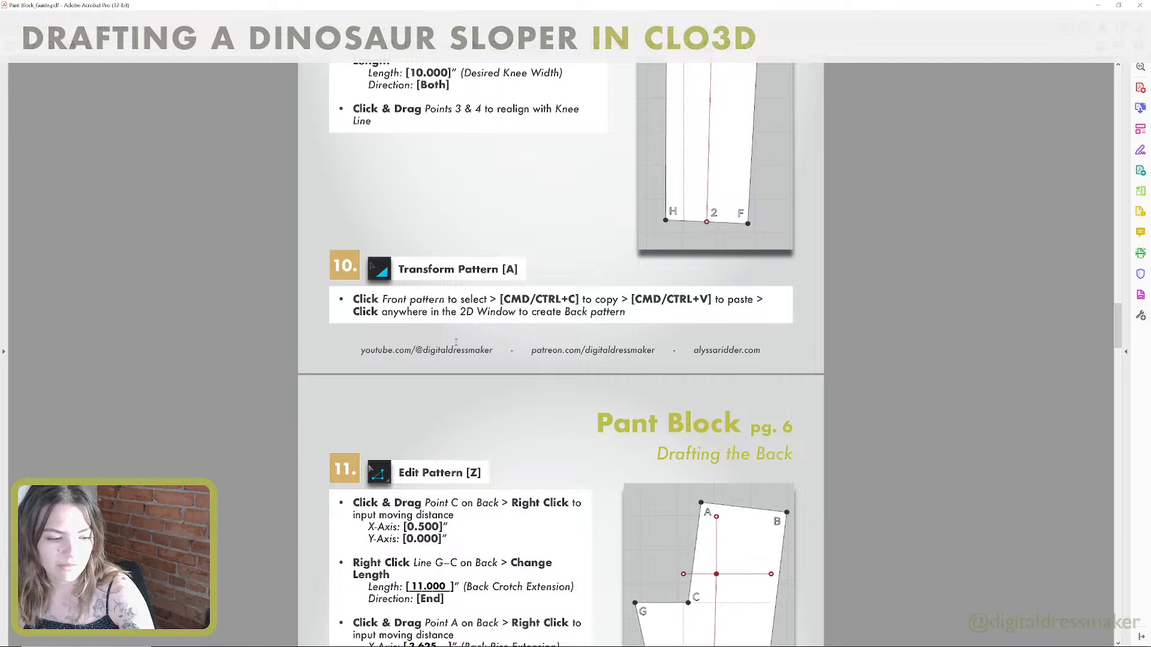
pyautogui.scroll(-1, 455, 342)
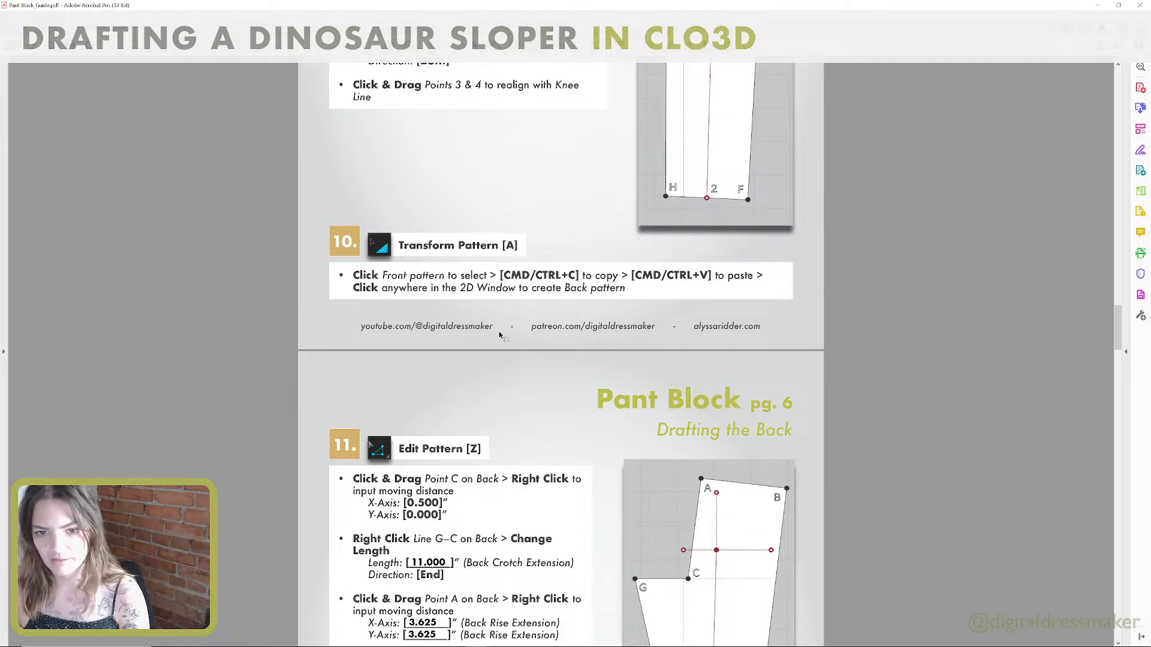
pyautogui.scroll(-11, 492, 331)
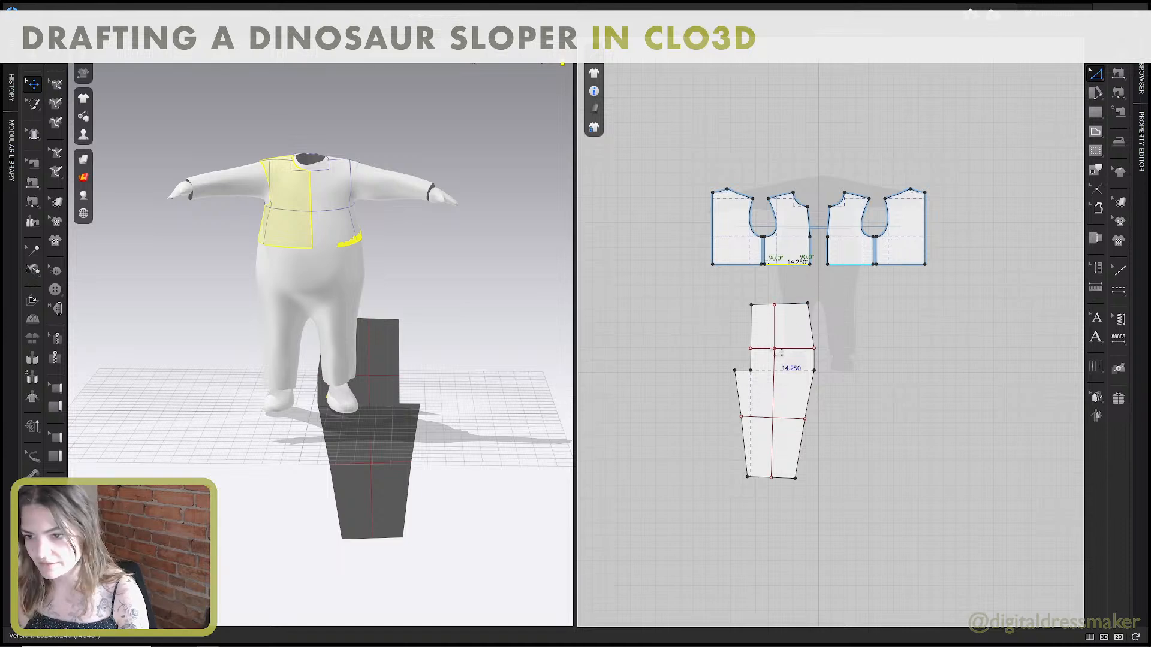
# Copy the whole pant front pattern and paste the duplicate beside it as the back pattern.
pyautogui.scroll(-1, 788, 349)
pyautogui.press('a')
pyautogui.click(794, 336)
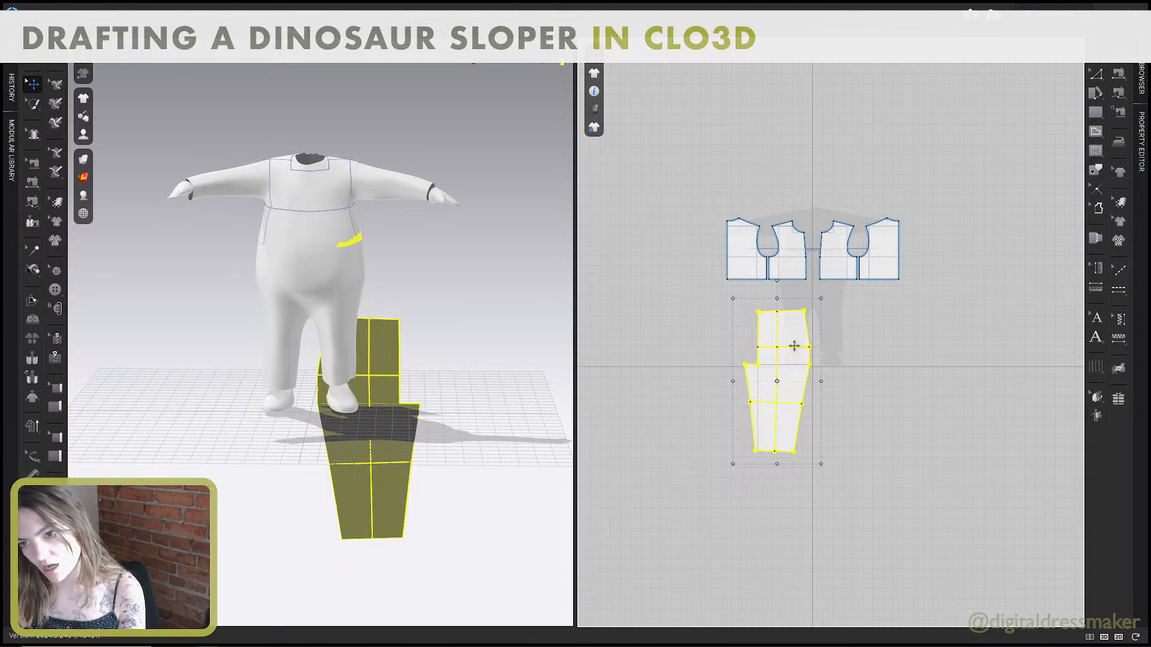
pyautogui.hotkey('ctrl', 'v')
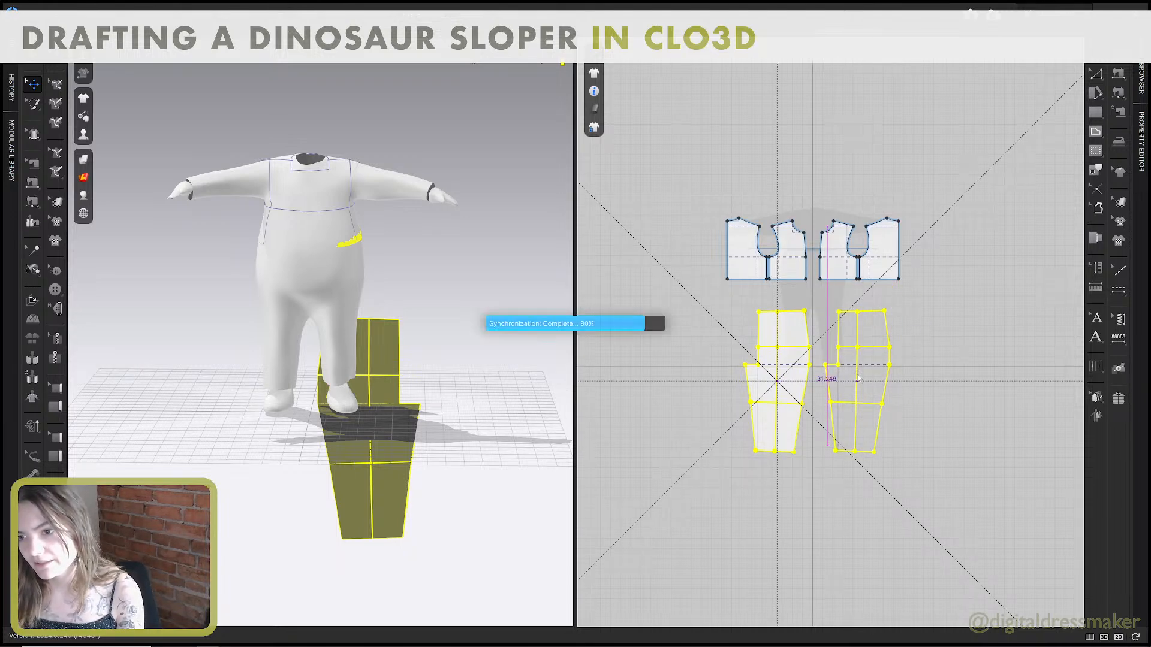
pyautogui.click(858, 378)
pyautogui.scroll(-2, 857, 379)
pyautogui.scroll(3, 844, 365)
pyautogui.keyDown('shift'); pyautogui.click(792, 330); pyautogui.keyUp('shift')
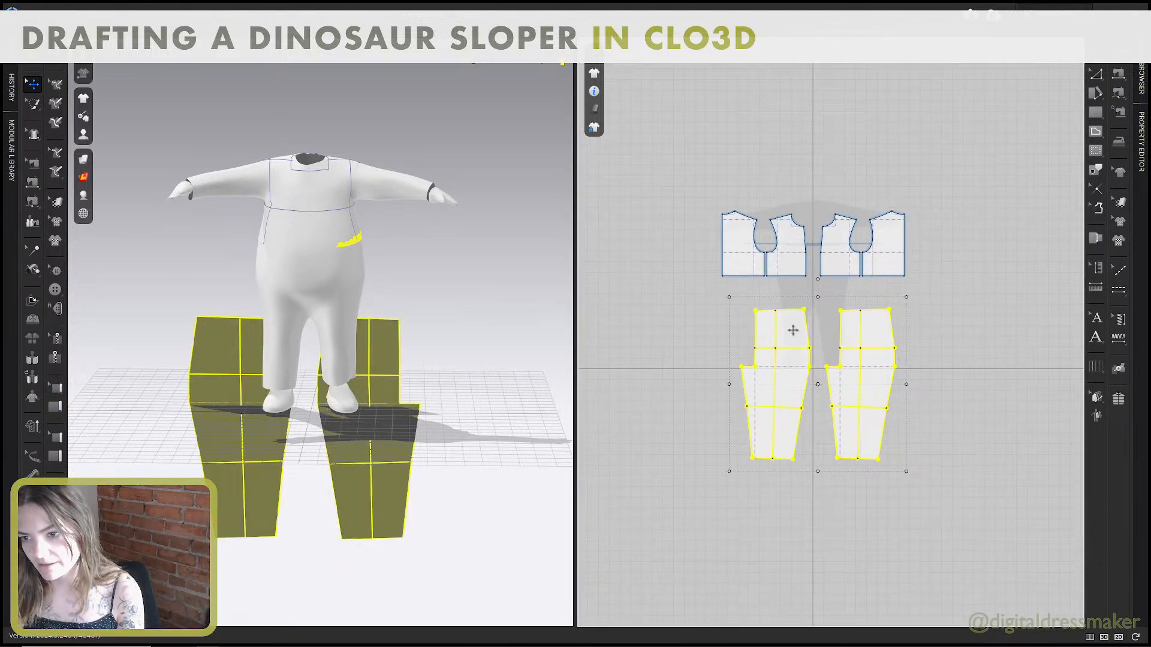
pyautogui.click(946, 345)
# Read step 11 on page 6 of the guide and move the back's inner crotch corner, point C, 0.5 inch horizontally inward.
pyautogui.scroll(3, 912, 339)
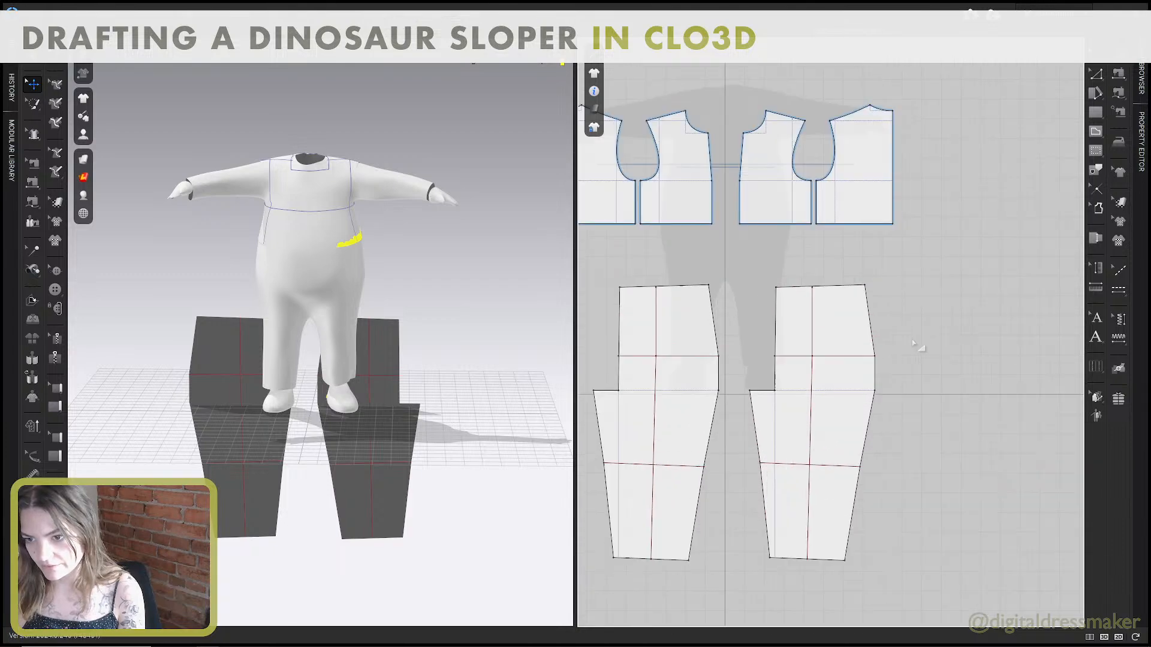
pyautogui.moveTo(912, 339); pyautogui.dragTo(896, 296, button='middle')
pyautogui.click(865, 291)
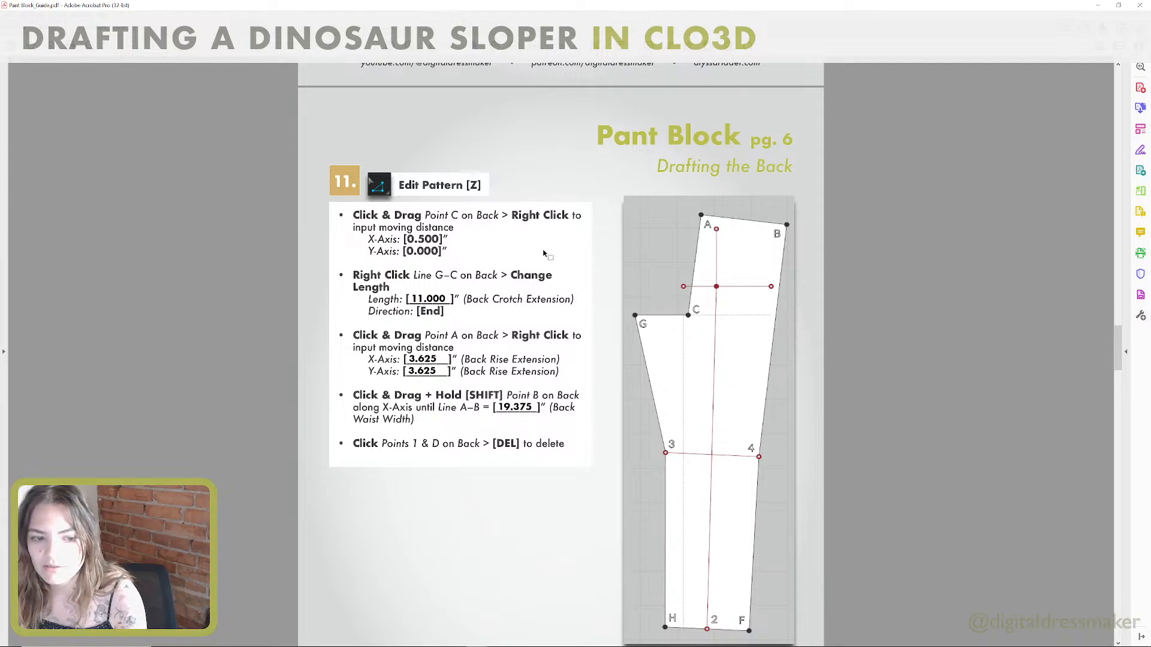
pyautogui.press('ctrl+super+Right')
pyautogui.press('z')
pyautogui.scroll(2, 729, 316)
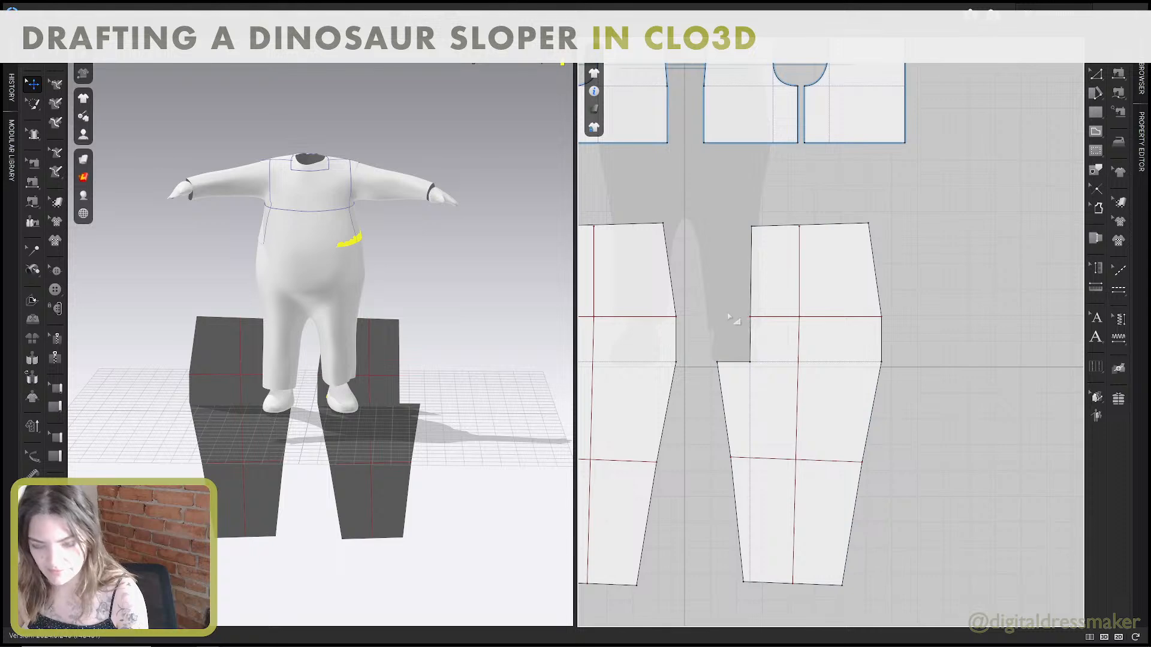
pyautogui.scroll(2, 728, 316)
pyautogui.press('z')
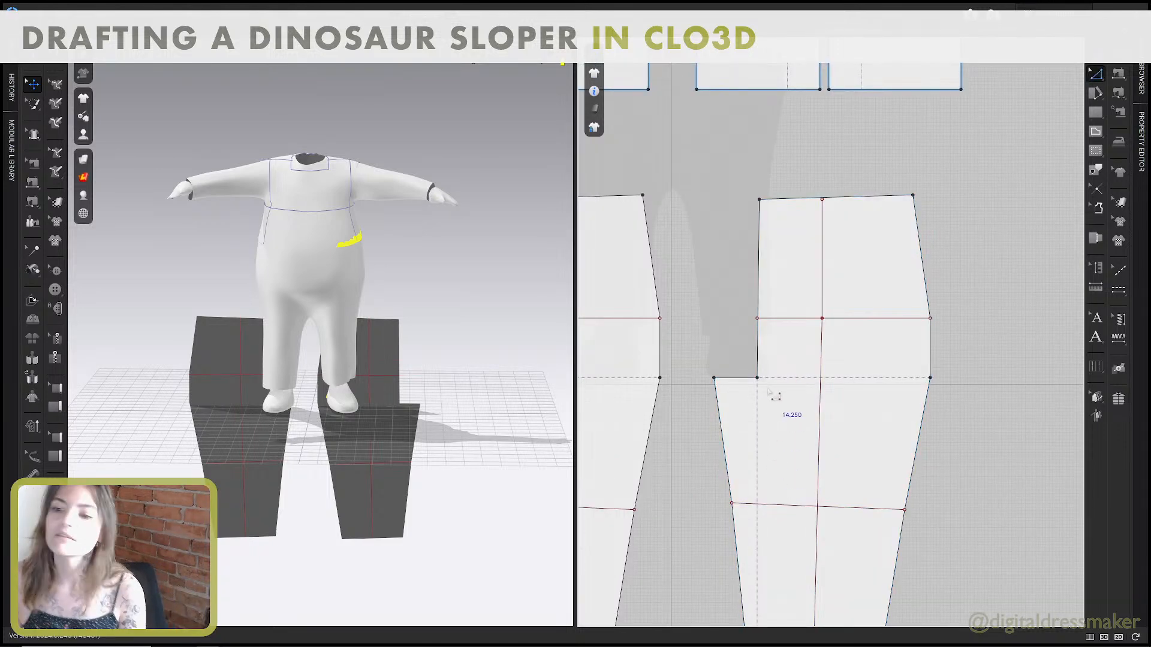
pyautogui.moveTo(757, 378); pyautogui.dragTo(769, 379)
pyautogui.press('Return')
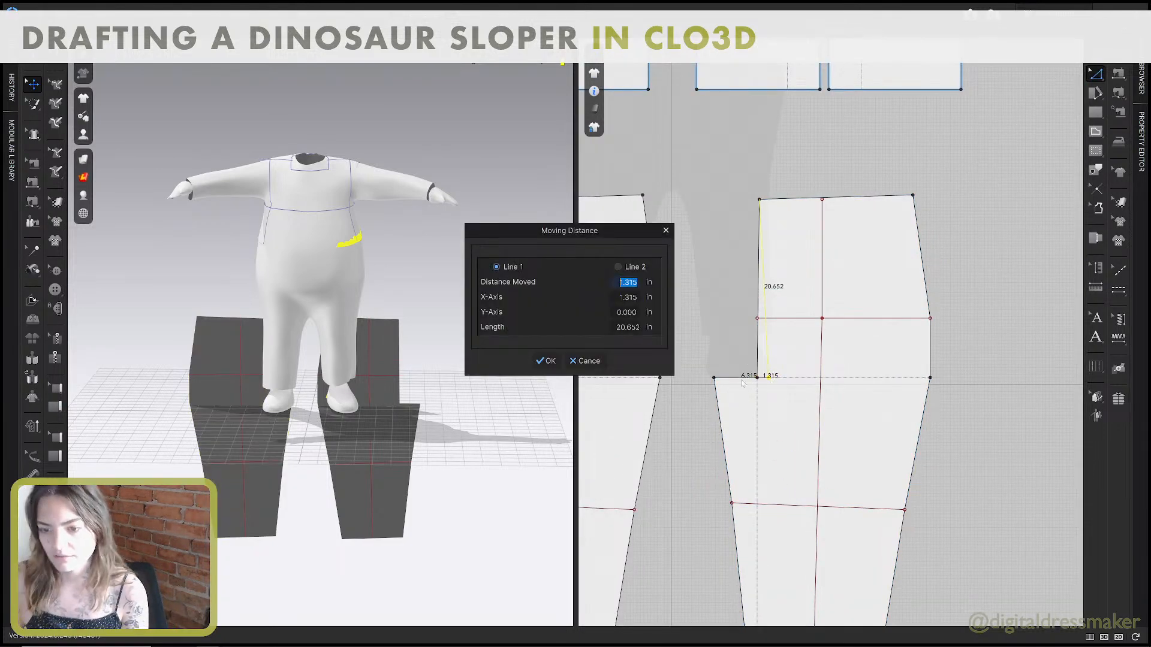
pyautogui.write('.5')
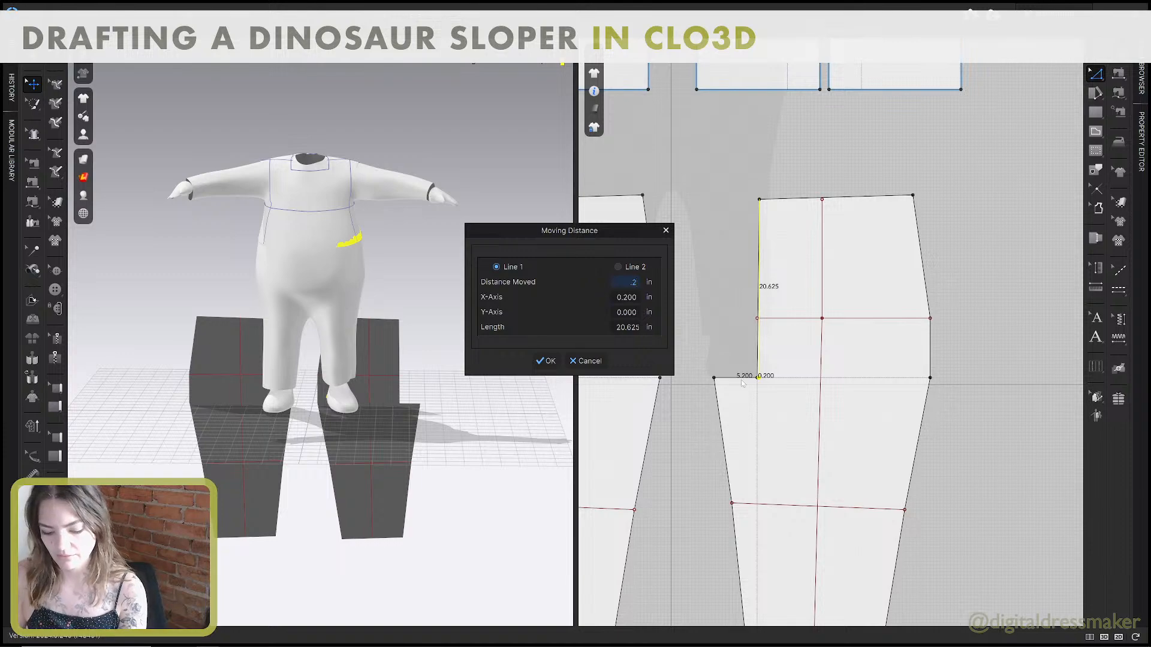
pyautogui.click(545, 363)
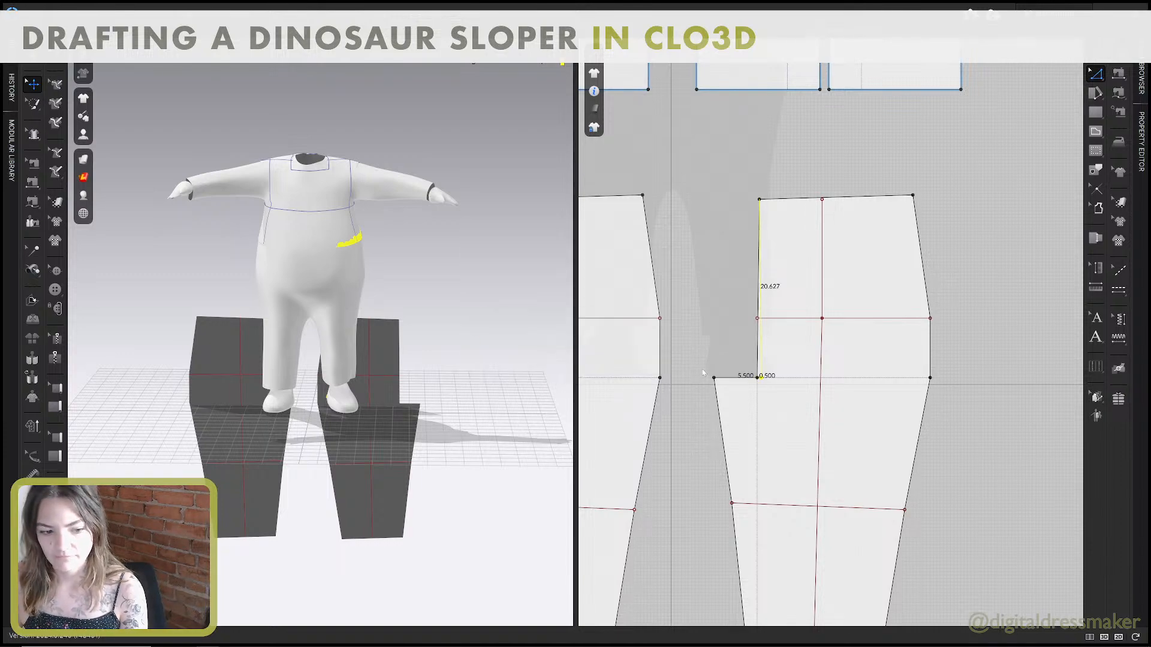
# Check the back crotch extension in the guide and change the back's line G–C to 11 inches, direction End.
pyautogui.hotkey('alt', 'Tab')
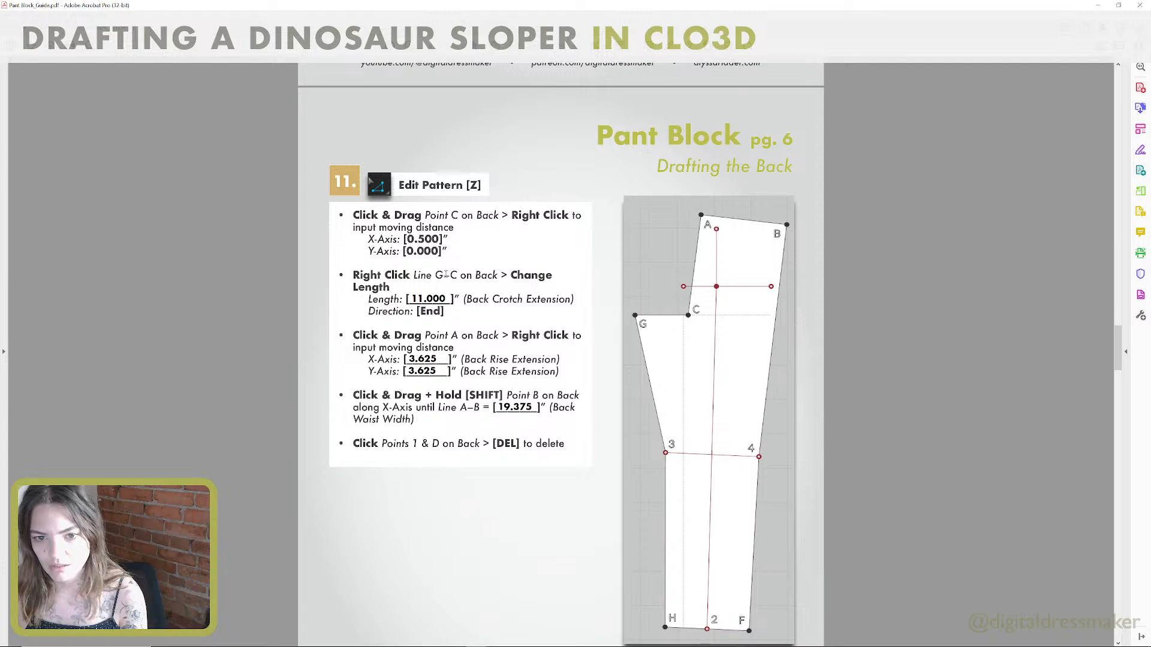
pyautogui.press('ctrl+super+Right')
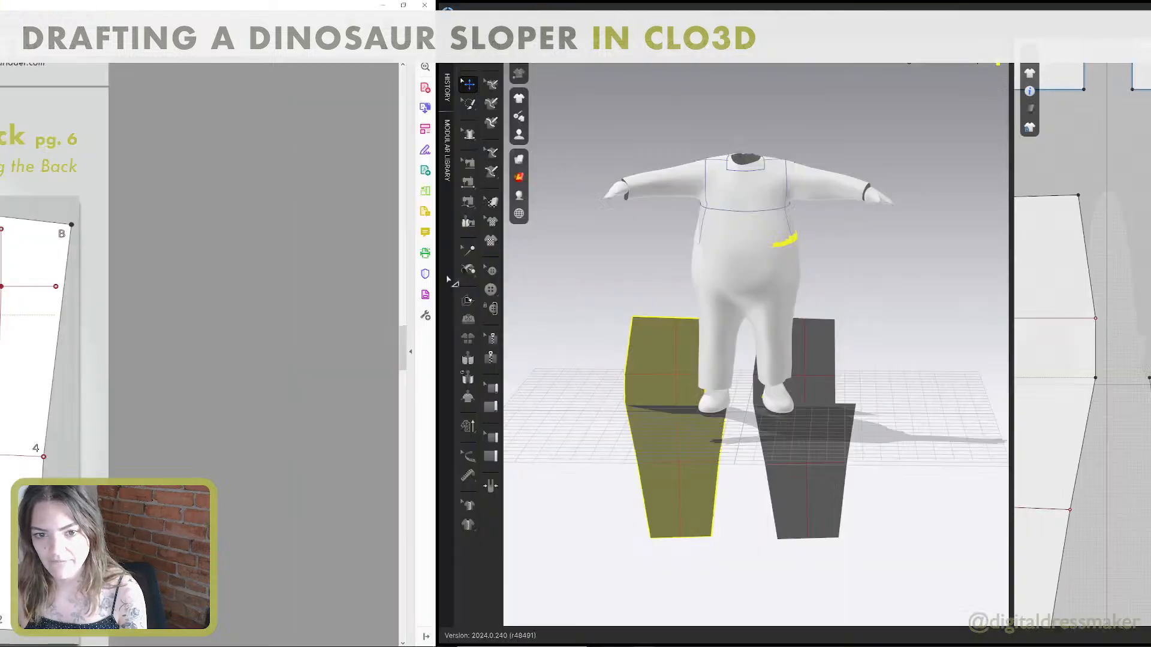
pyautogui.rightClick(740, 376)
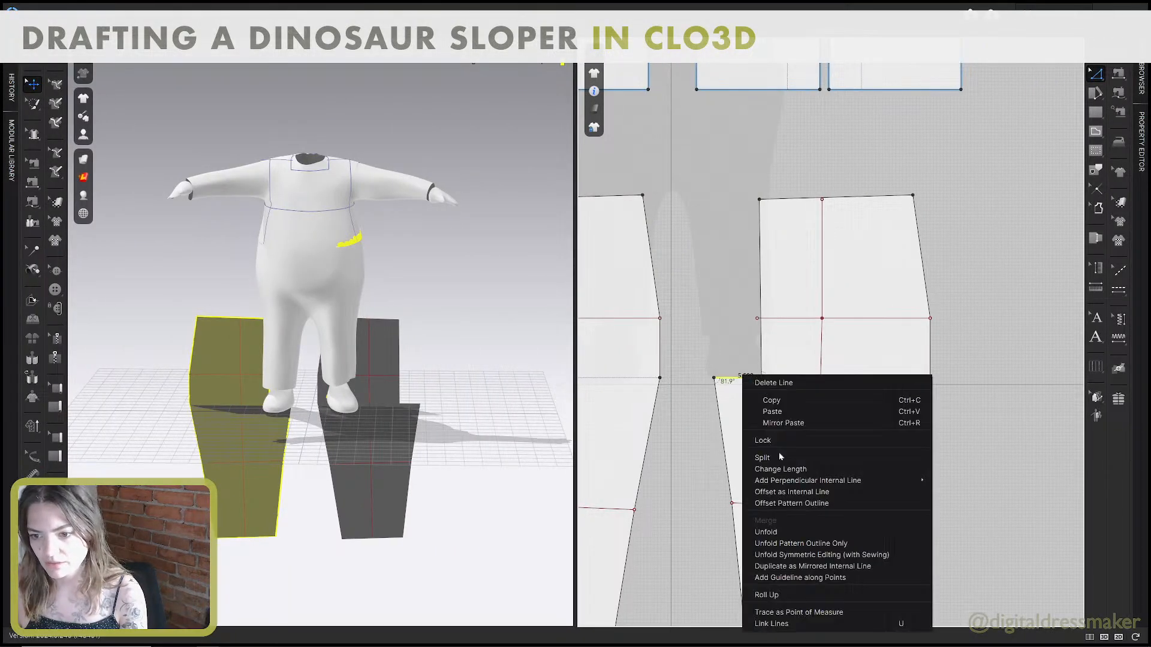
pyautogui.click(779, 466)
pyautogui.write('11')
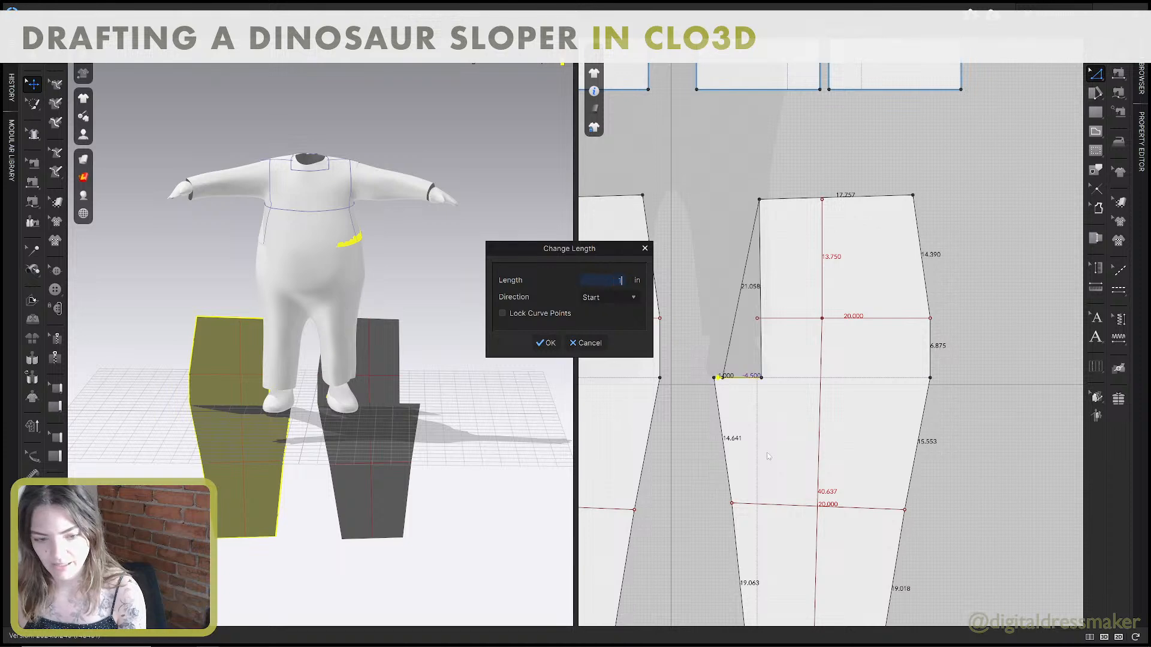
pyautogui.click(604, 325)
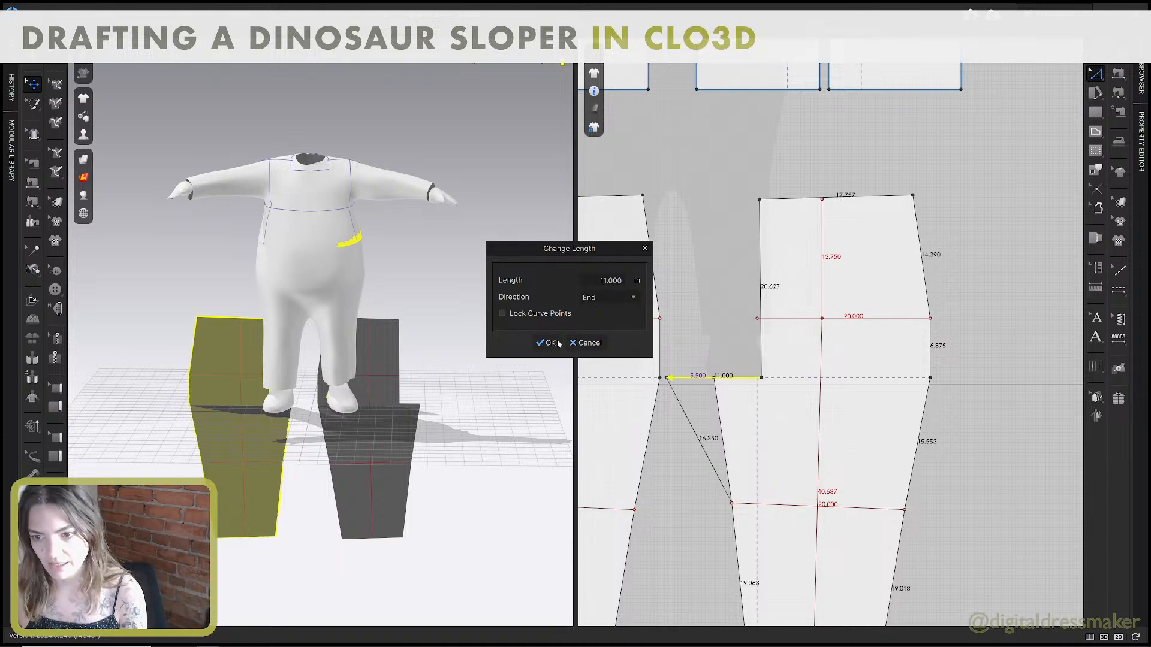
pyautogui.click(546, 343)
# Move the back pattern horizontally away from the front to leave space between the two pieces.
pyautogui.scroll(-3, 743, 384)
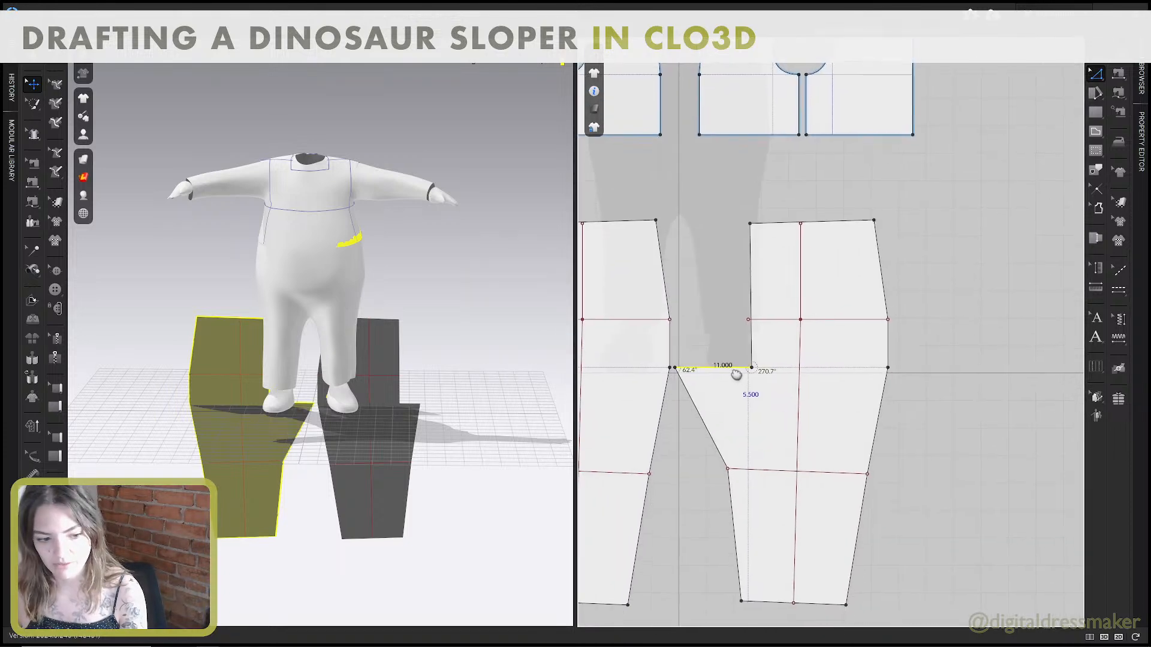
pyautogui.press('a')
pyautogui.click(753, 380)
pyautogui.moveTo(788, 378); pyautogui.dragTo(788, 378)
pyautogui.click(745, 339)
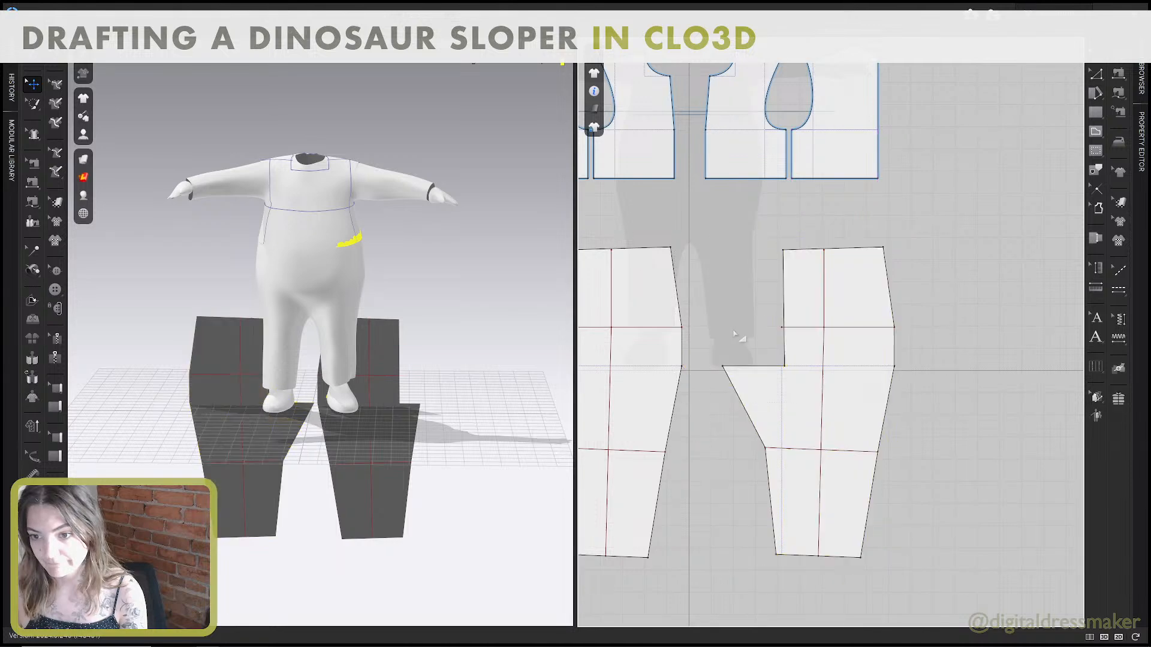
pyautogui.scroll(-3, 745, 340)
pyautogui.moveTo(766, 338); pyautogui.dragTo(819, 342, button='middle')
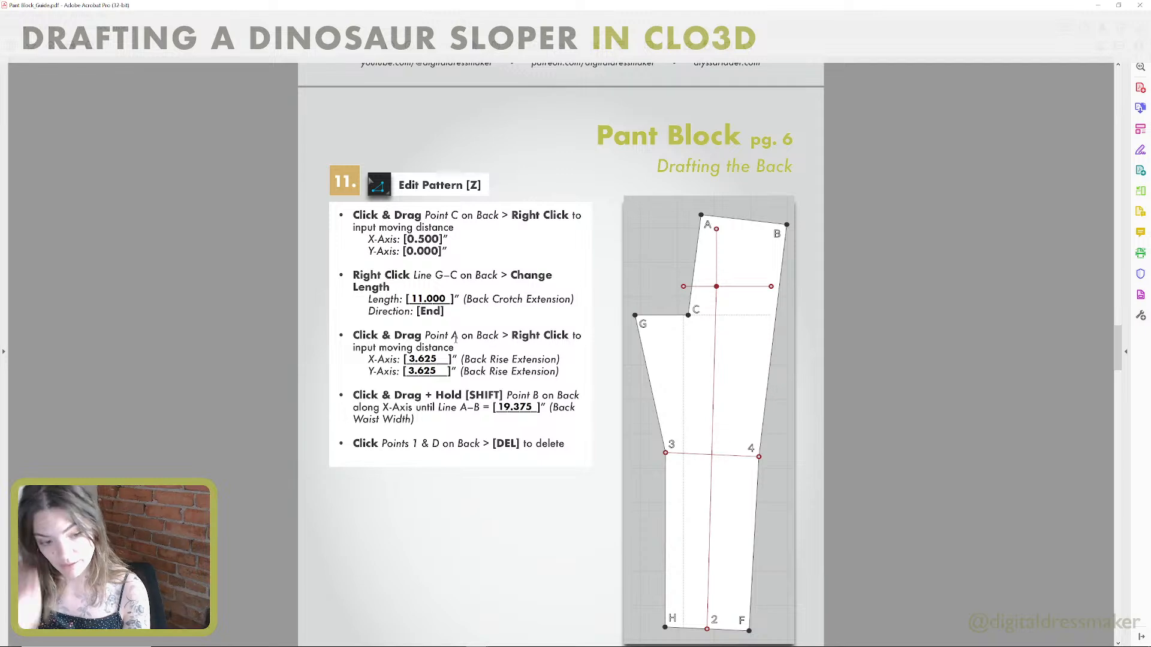
# Move the back pattern's upper inner corner, point A, 3.625 inches on the X-axis and 3.625 inches on the Y-axis.
pyautogui.press('ctrl+super+Right')
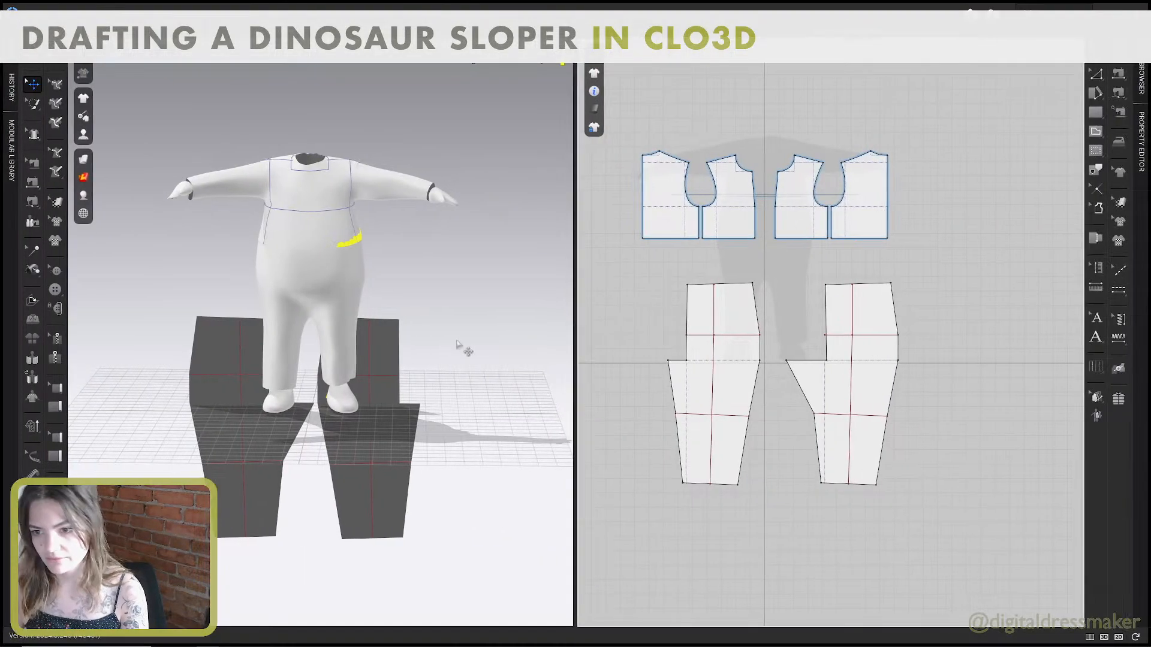
pyautogui.scroll(2, 872, 283)
pyautogui.press('z')
pyautogui.moveTo(811, 285); pyautogui.dragTo(818, 279)
pyautogui.rightClick(818, 279)
pyautogui.press('Tab')
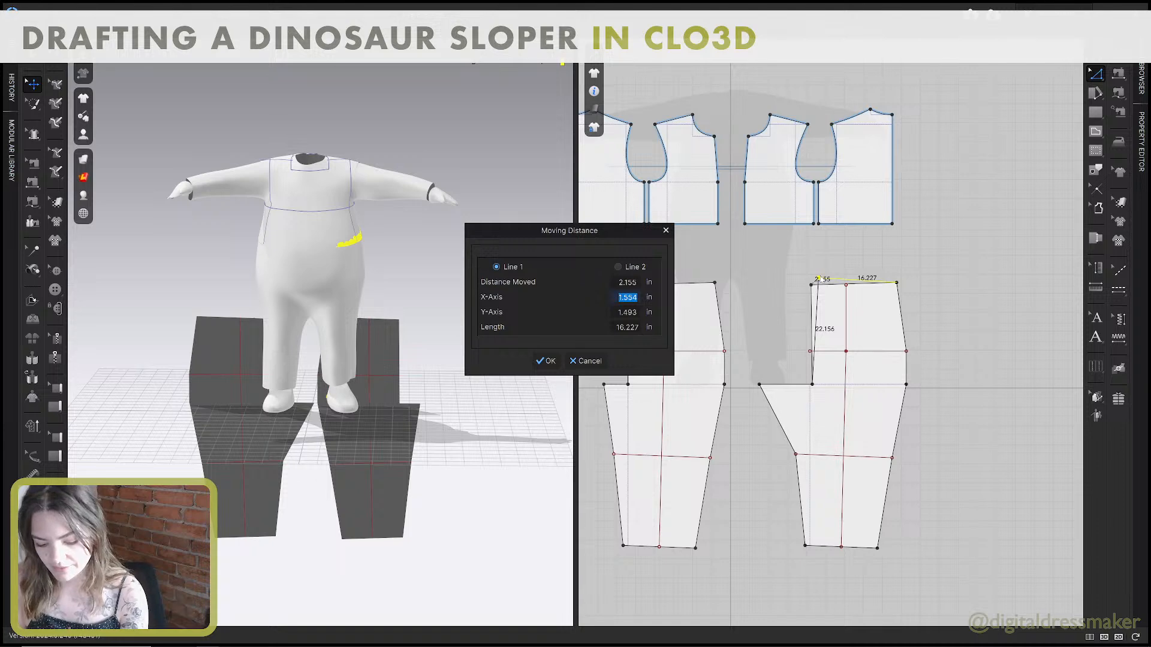
pyautogui.write('3.6')
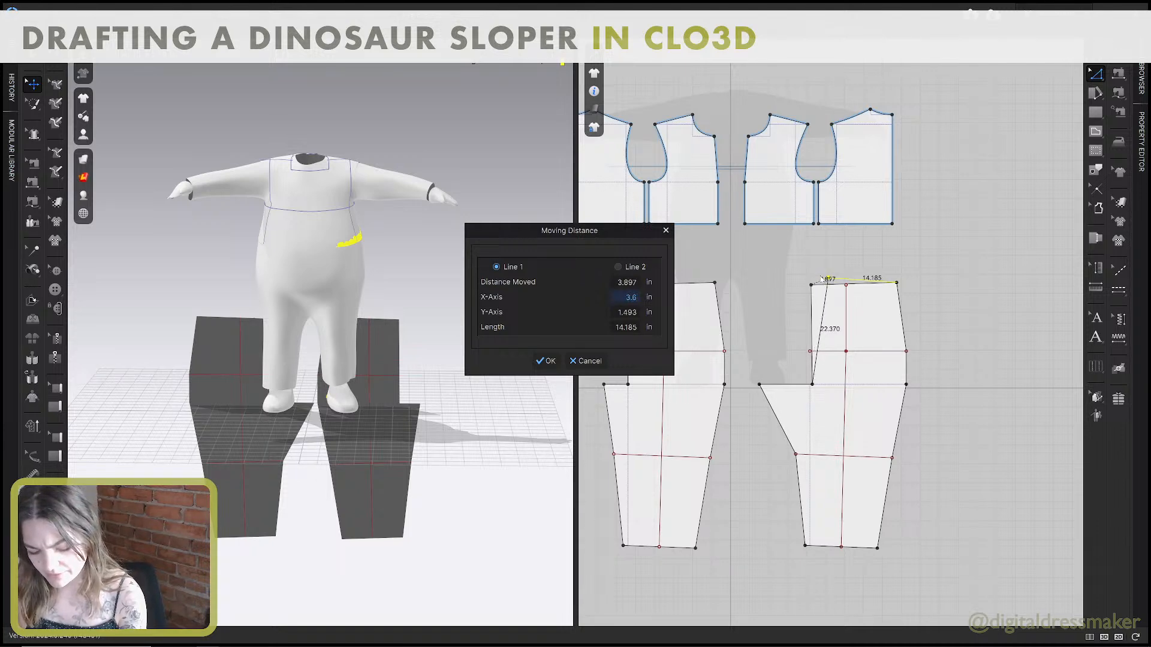
pyautogui.write('25')
pyautogui.press('Tab')
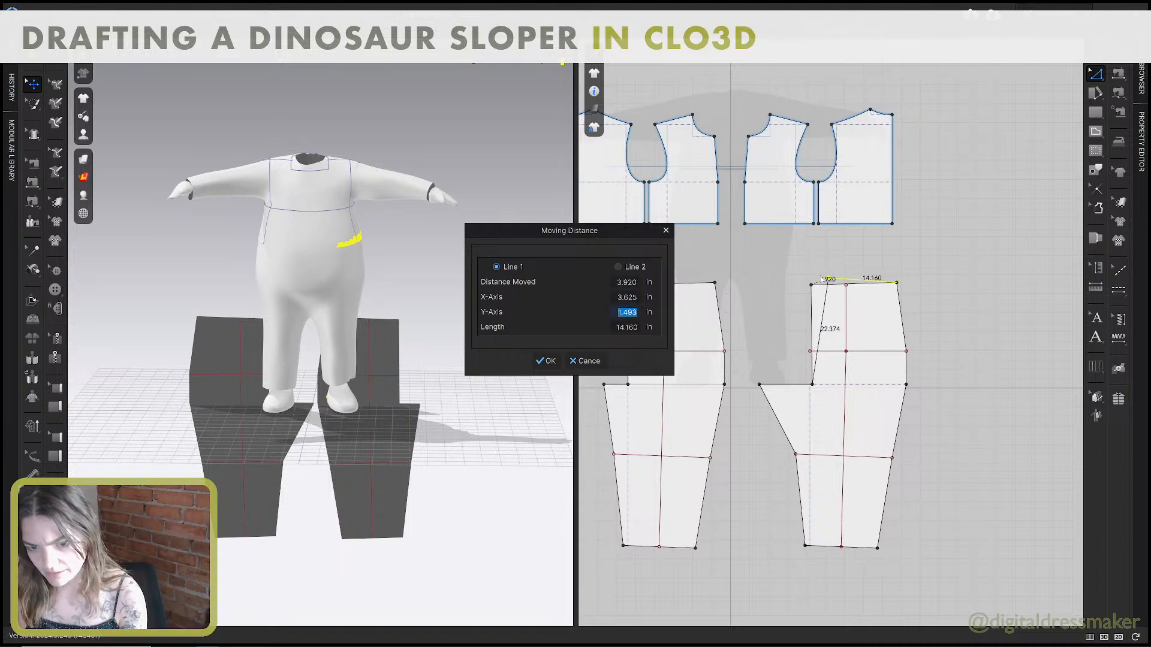
pyautogui.write('3.625')
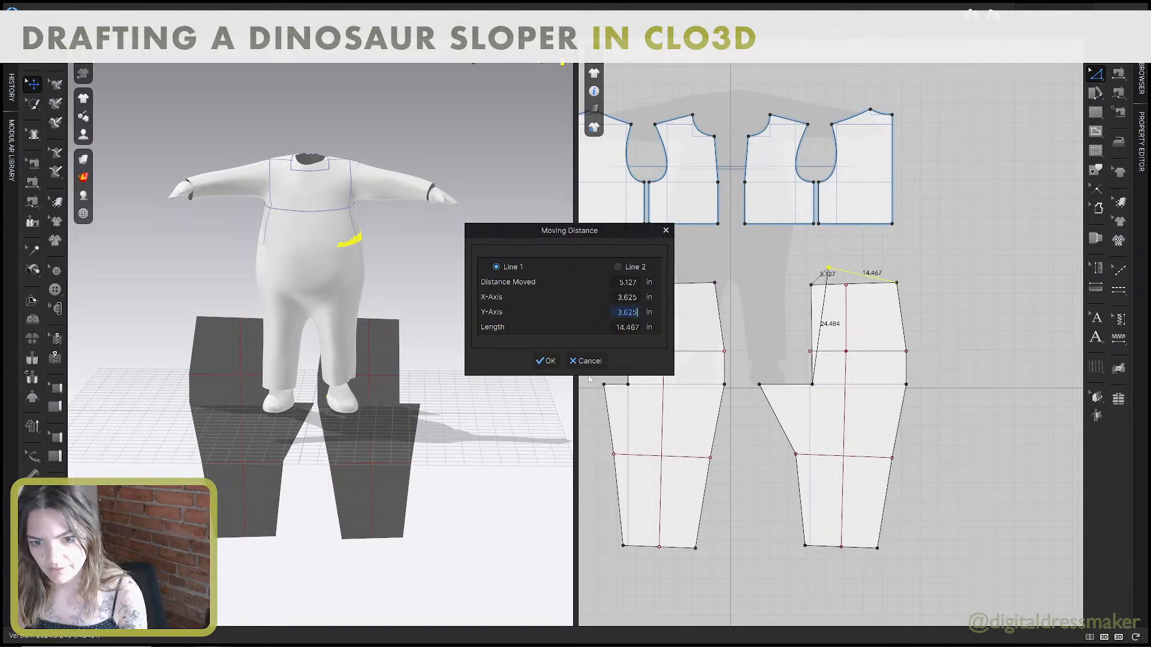
pyautogui.click(546, 361)
# Check the back waist width in the guide and move the back's point B horizontally outward until line A–B is about 19.4 inches.
pyautogui.hotkey('alt', 'Tab')
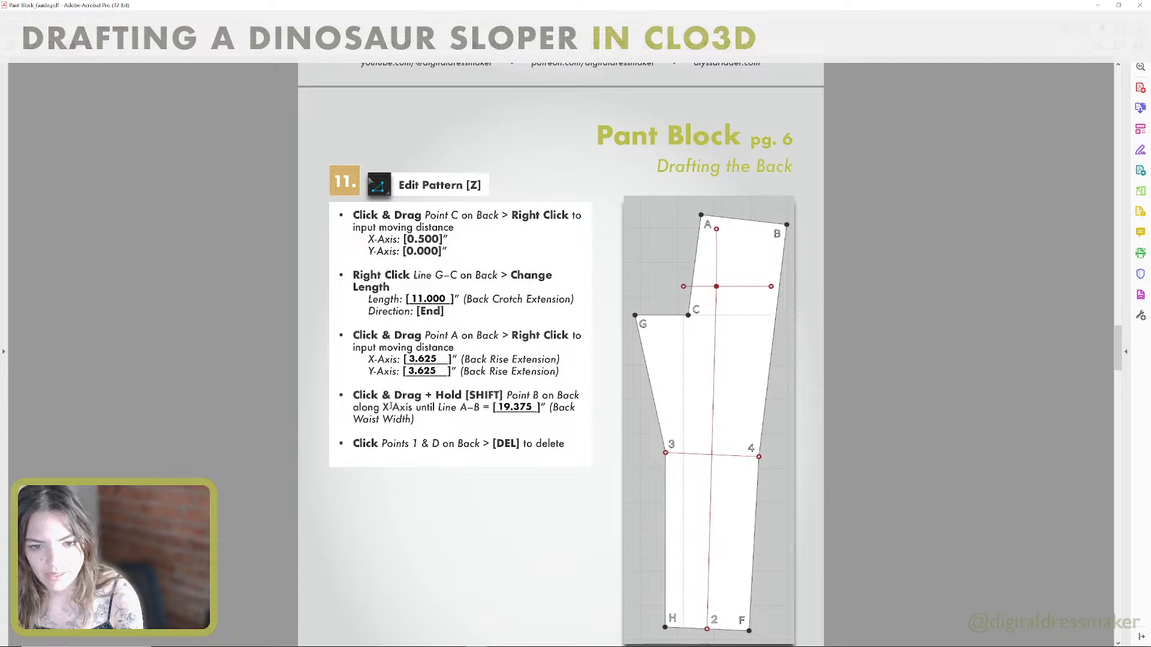
pyautogui.scroll(-1, 428, 403)
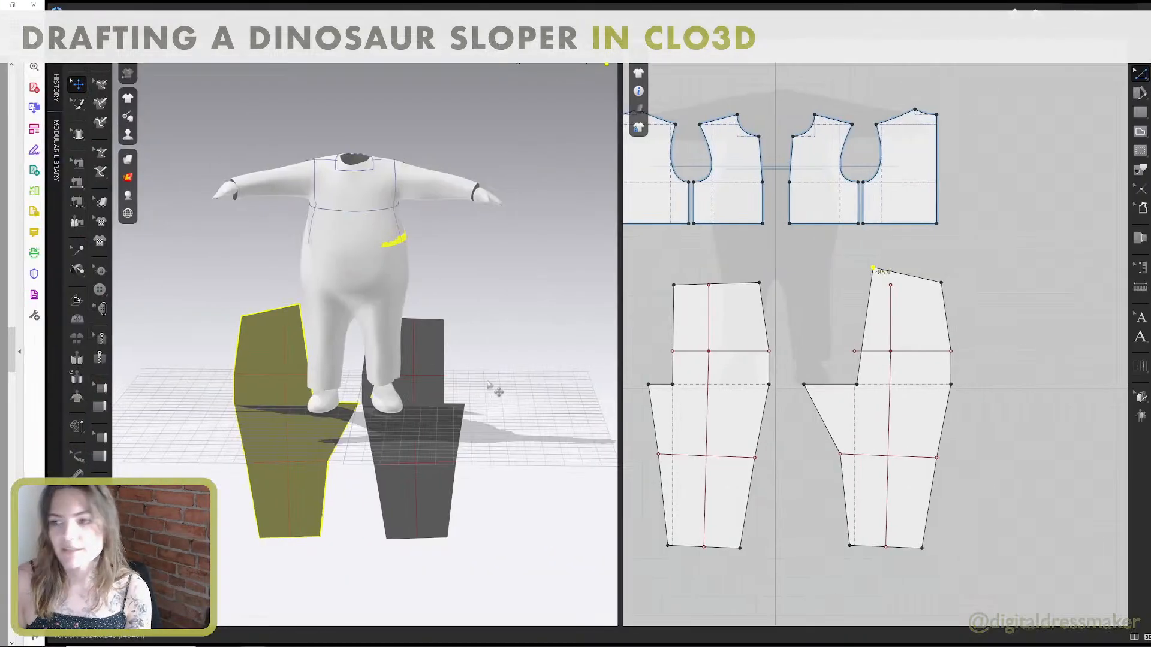
pyautogui.scroll(3, 920, 300)
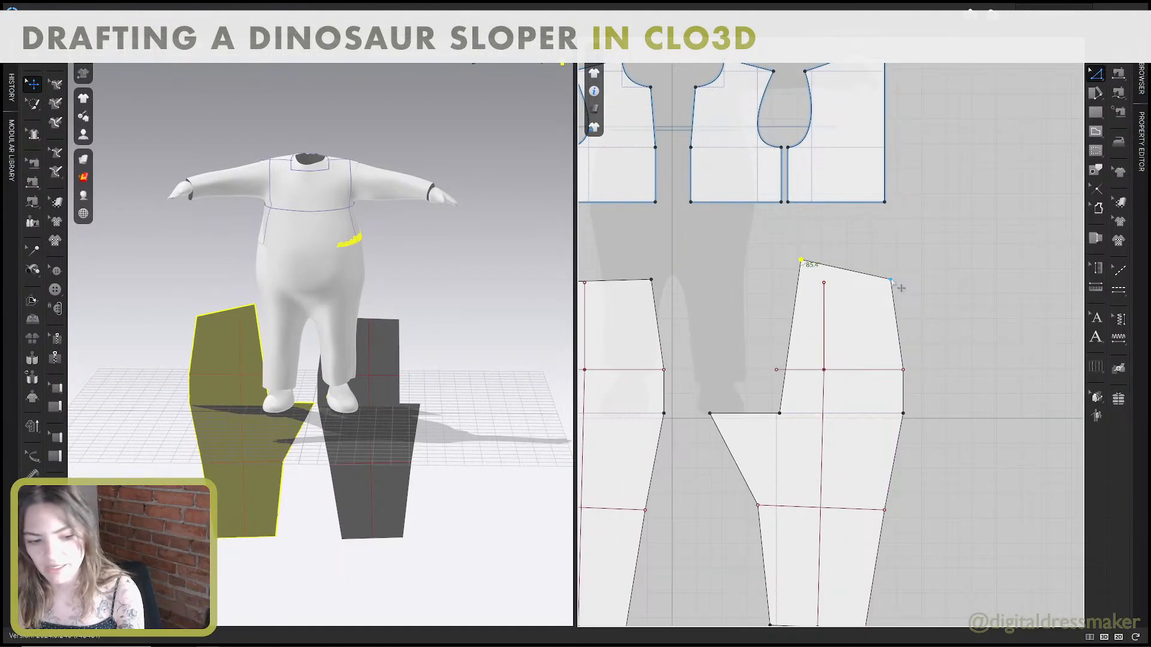
pyautogui.moveTo(900, 288)
pyautogui.mouseDown()
pyautogui.moveTo(933, 289)
pyautogui.moveTo(910, 280)
pyautogui.mouseUp()
pyautogui.scroll(-3, 928, 280)
pyautogui.scroll(8, 928, 279)
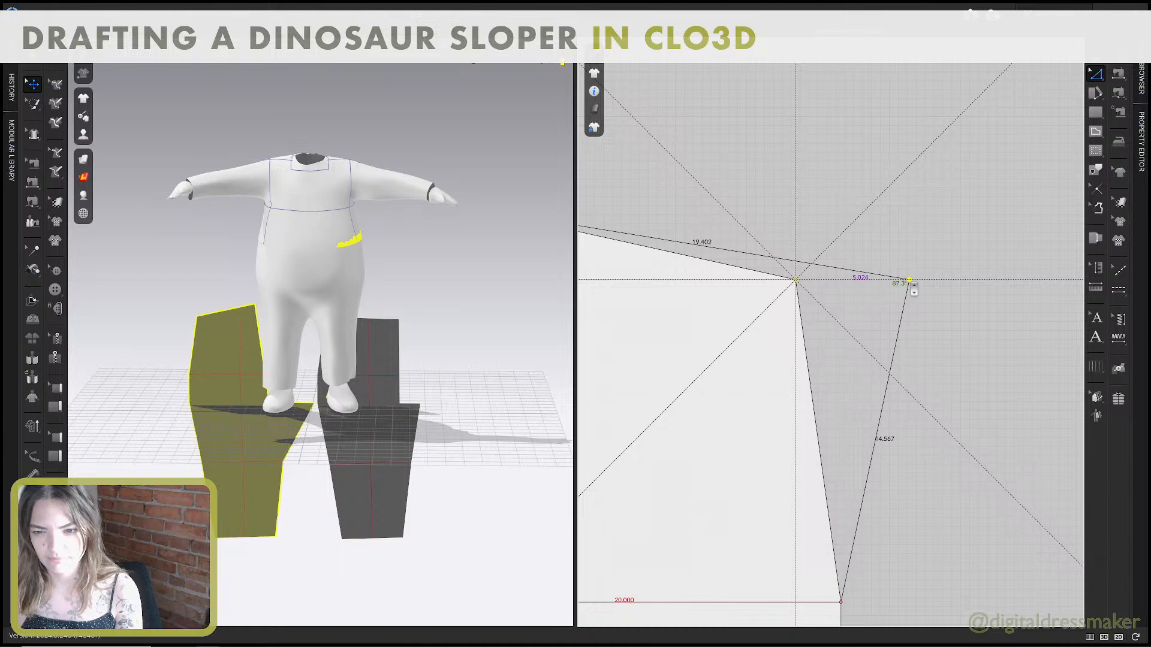
pyautogui.moveTo(910, 280); pyautogui.dragTo(909, 280)
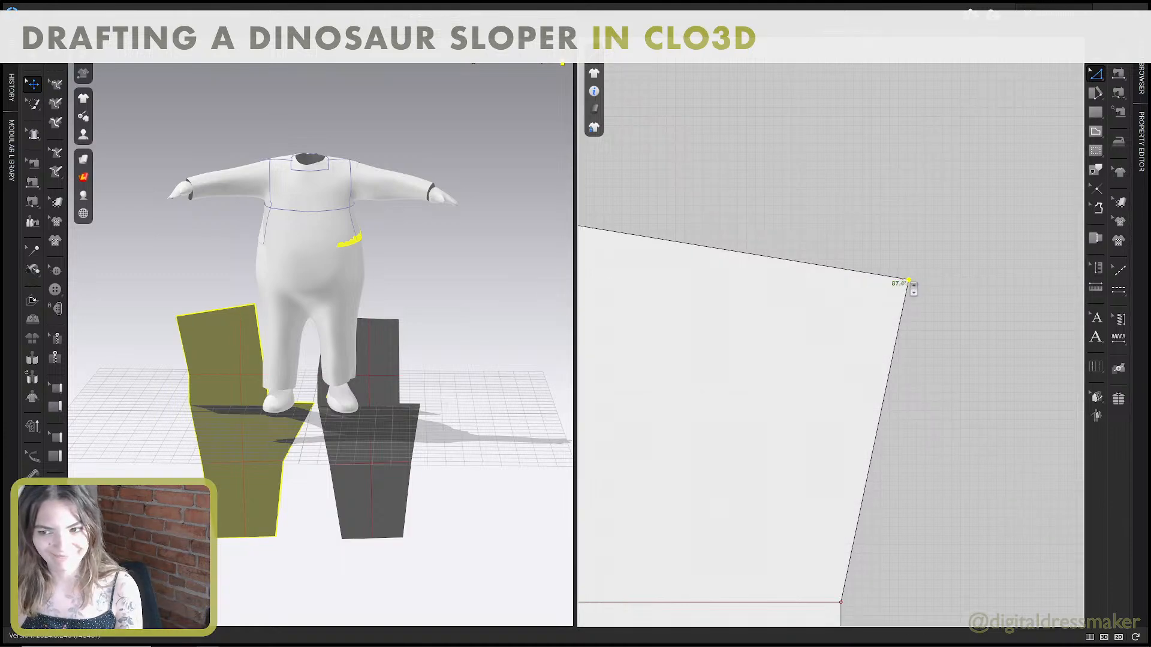
# Check the point labels in the guide and delete points D and 1 from the back pattern's outer side seam.
pyautogui.scroll(-5, 910, 282)
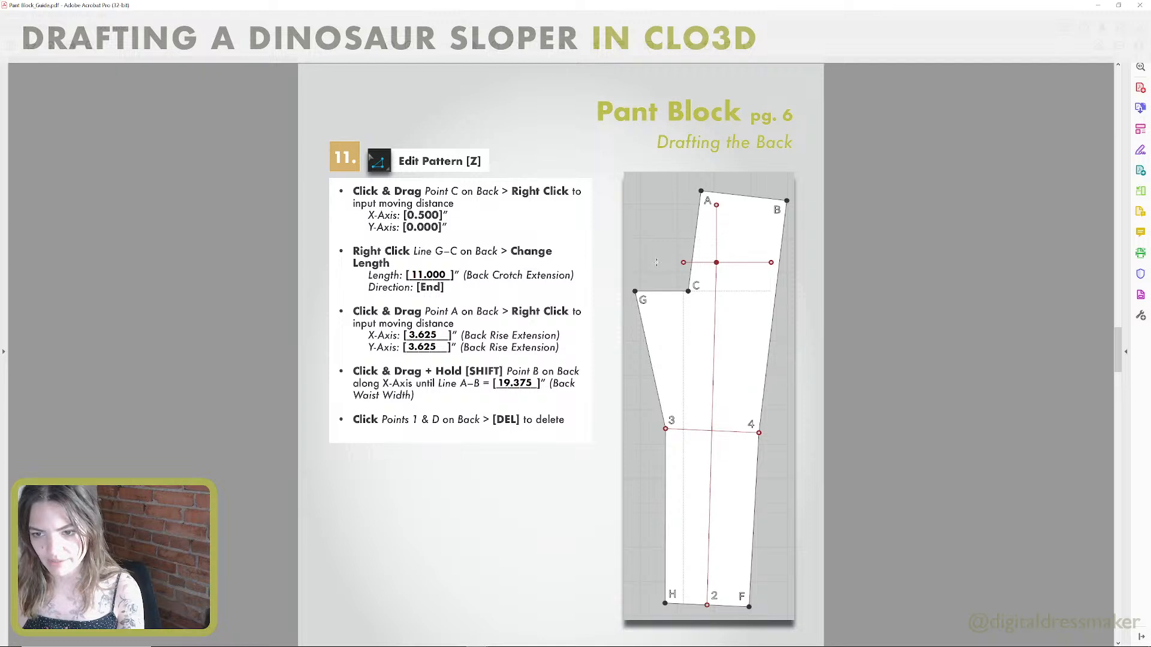
pyautogui.scroll(3, 651, 317)
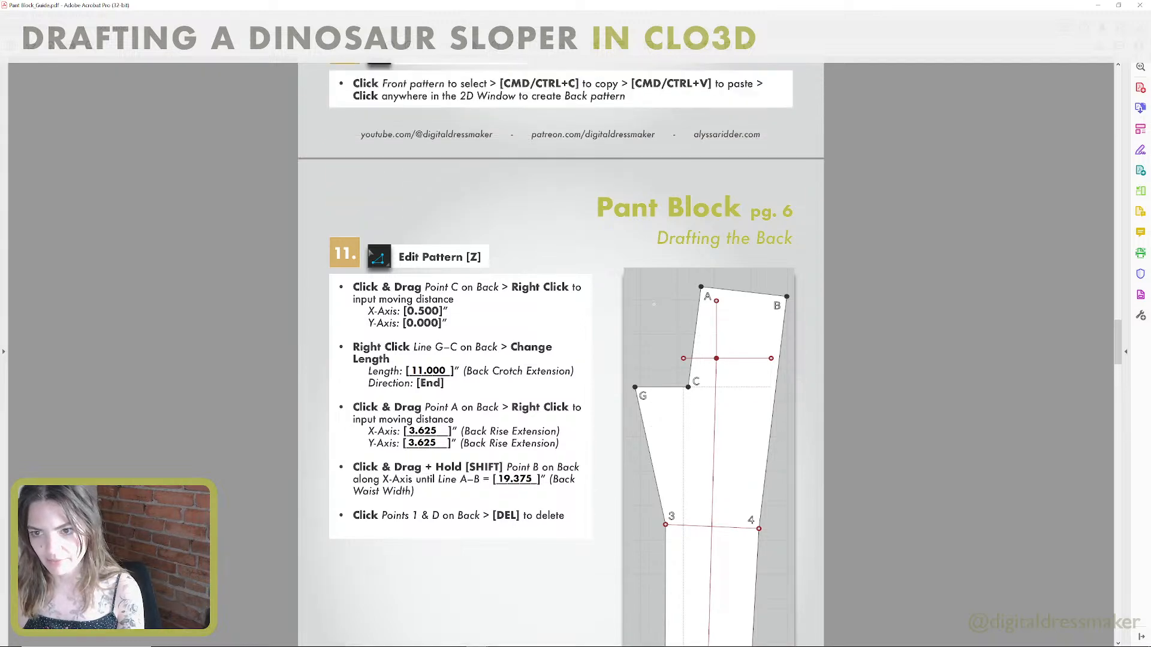
pyautogui.scroll(10, 653, 303)
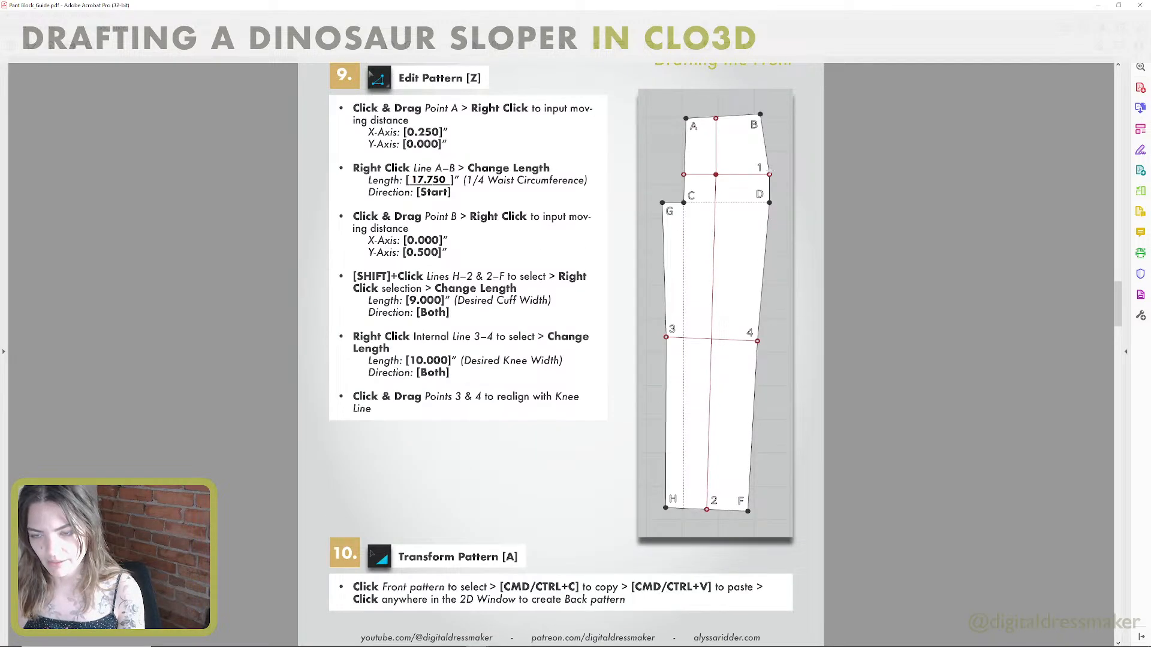
pyautogui.scroll(-14, 742, 347)
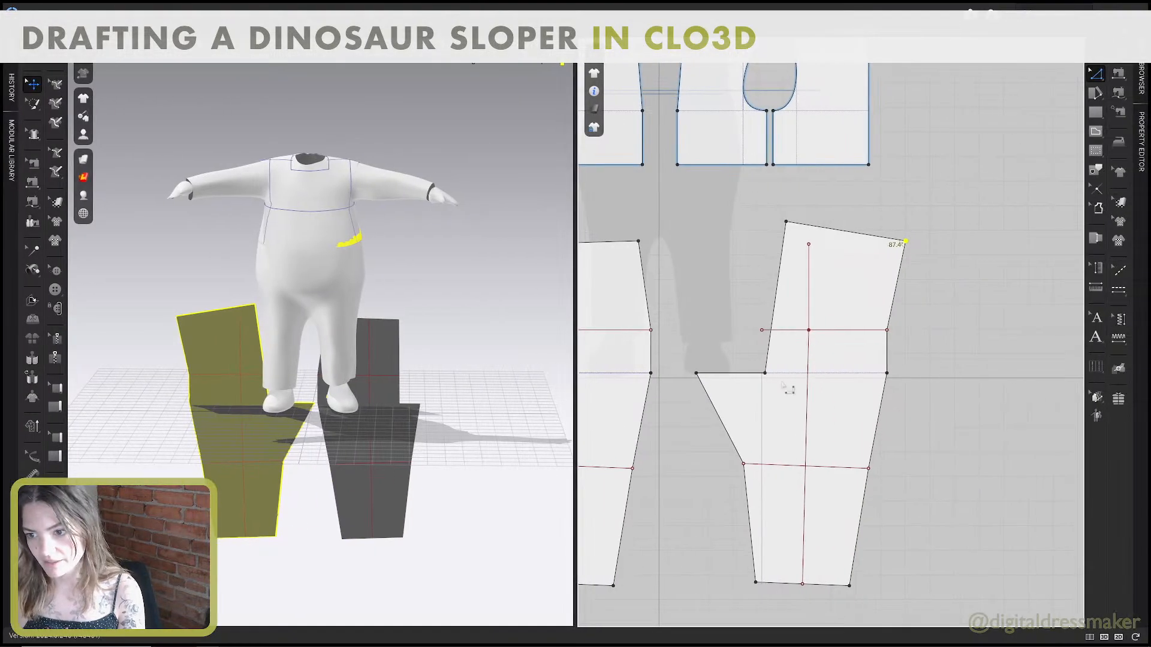
pyautogui.press('Delete')
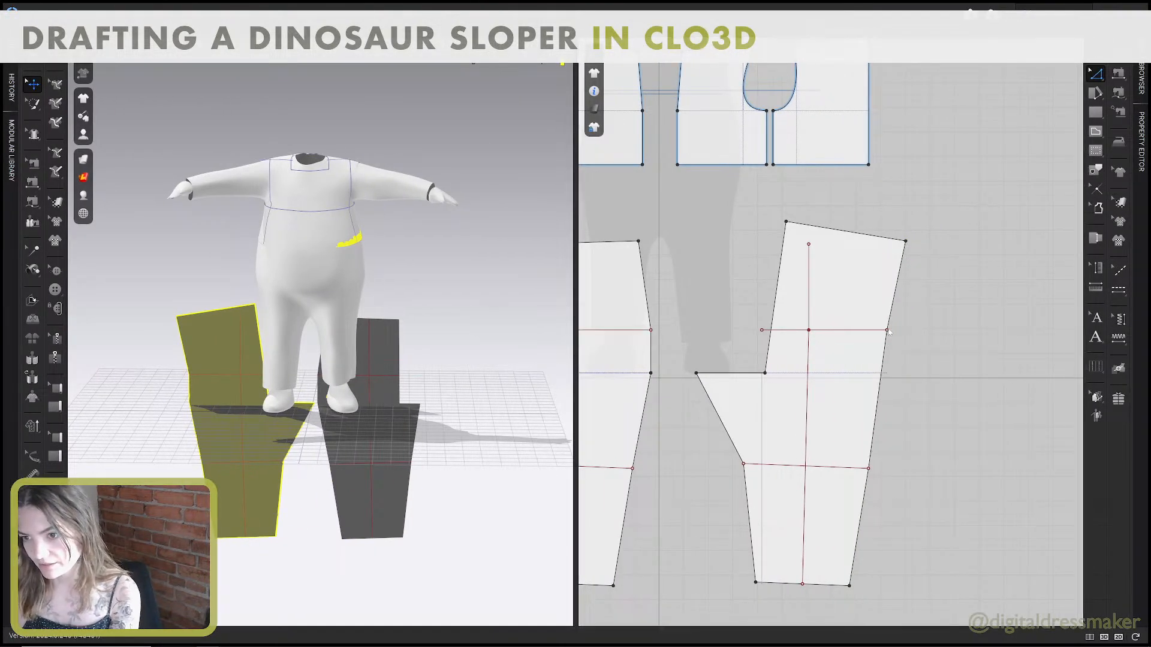
pyautogui.click(887, 330)
pyautogui.click(902, 347)
pyautogui.press('Delete')
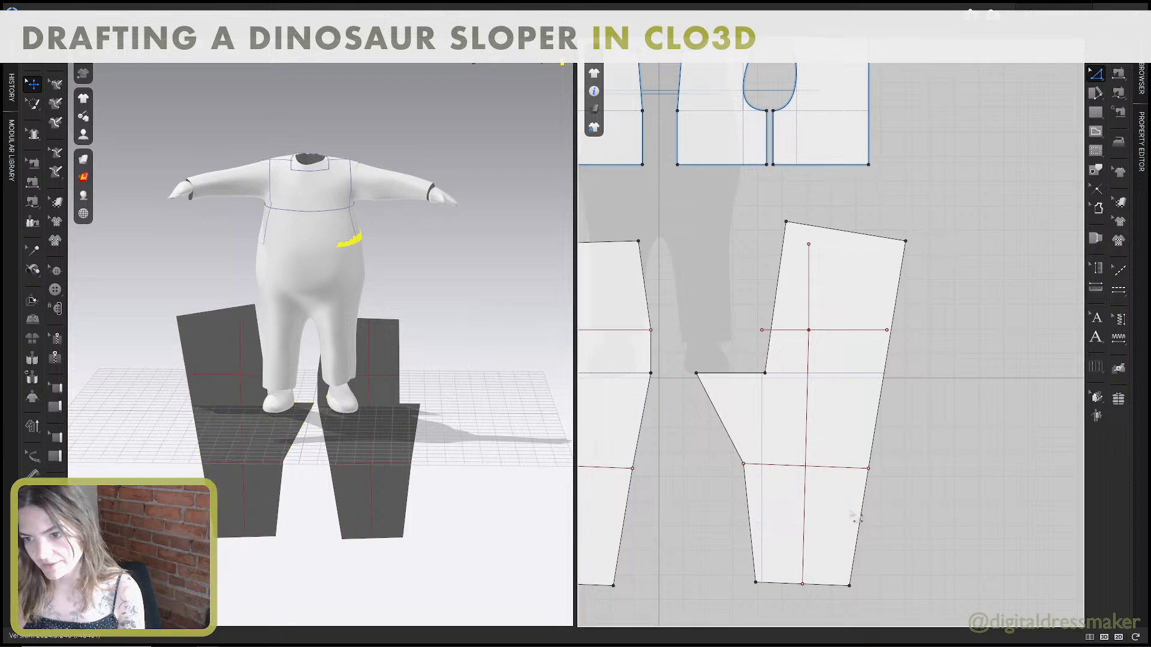
# Read steps 12 and 13 on page 7 of the guide about splitting line A–B and adding the back dart.
pyautogui.scroll(-2, 854, 489)
pyautogui.moveTo(857, 477); pyautogui.dragTo(858, 404, button='middle')
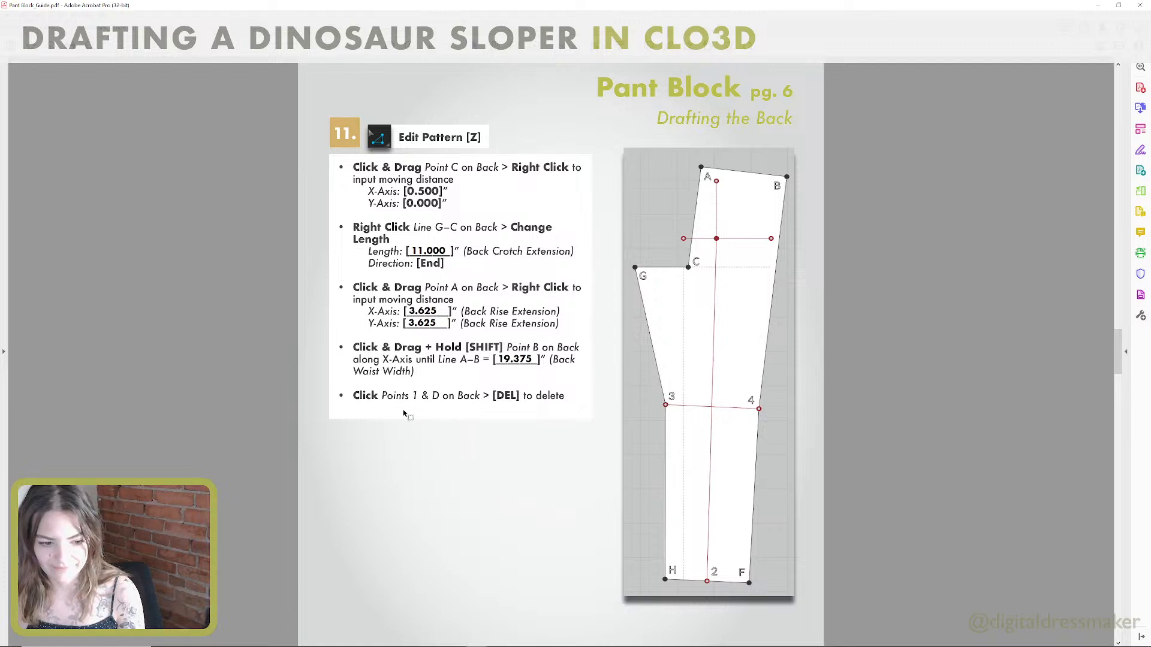
pyautogui.scroll(-10, 404, 412)
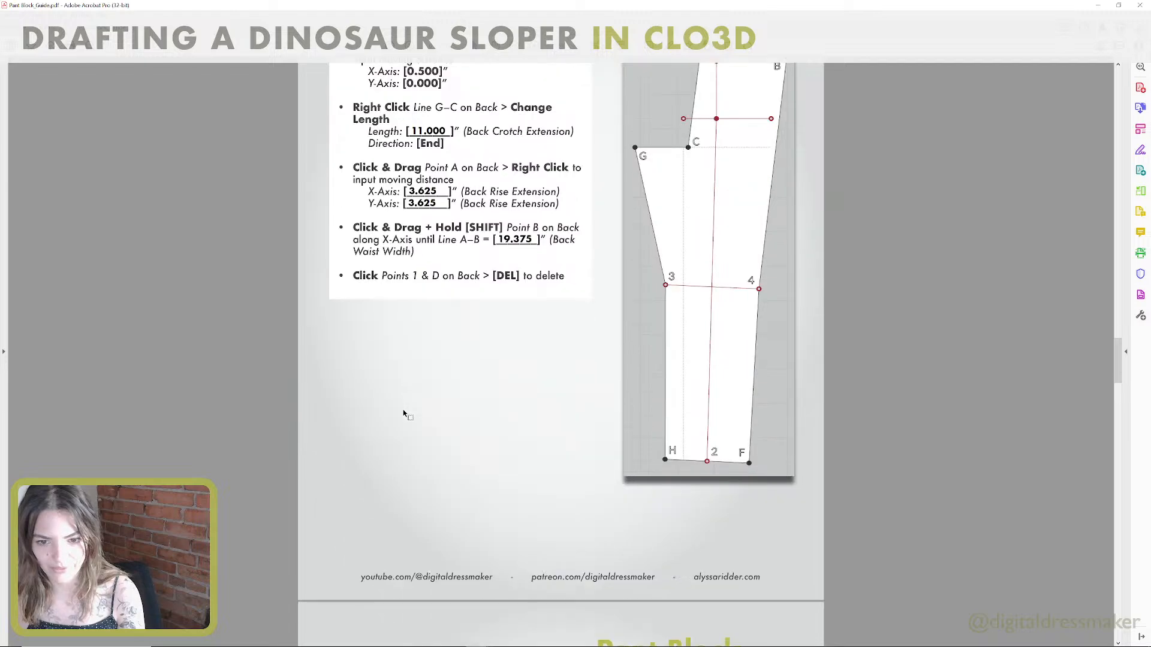
pyautogui.scroll(-4, 402, 411)
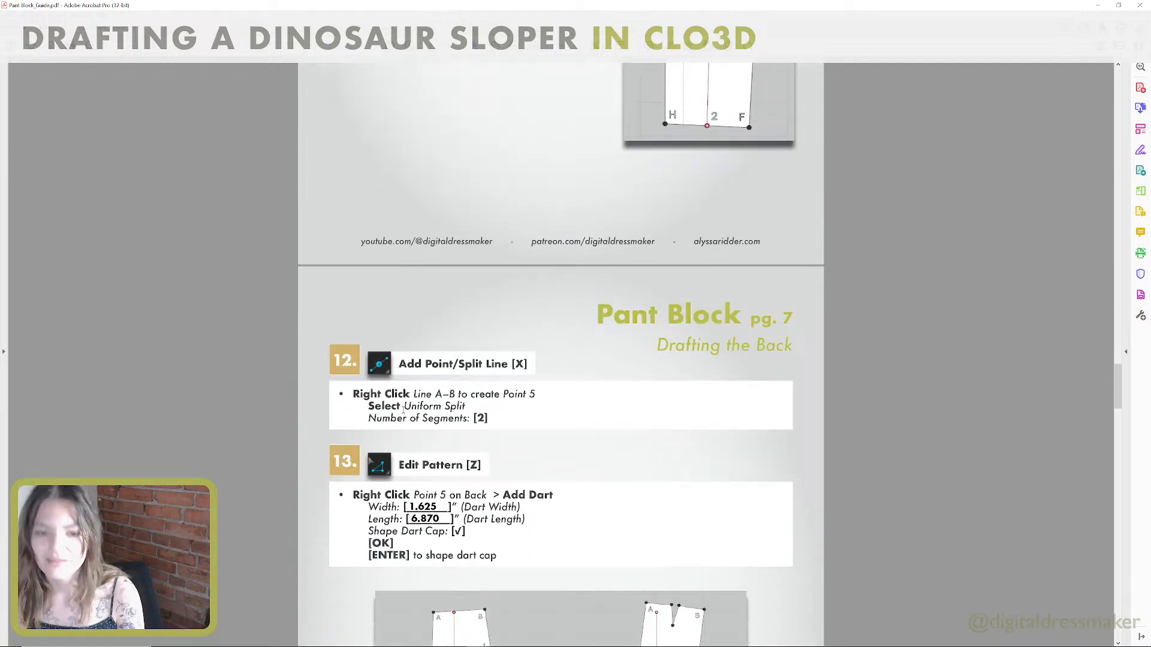
pyautogui.scroll(-2, 417, 400)
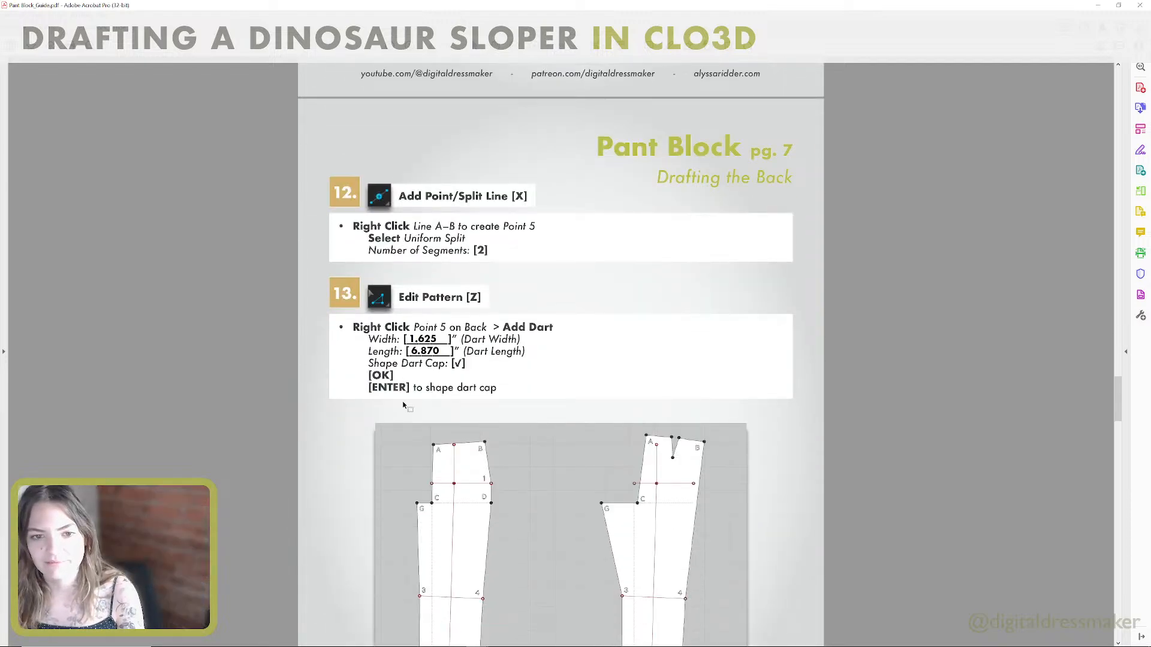
pyautogui.scroll(-1, 399, 388)
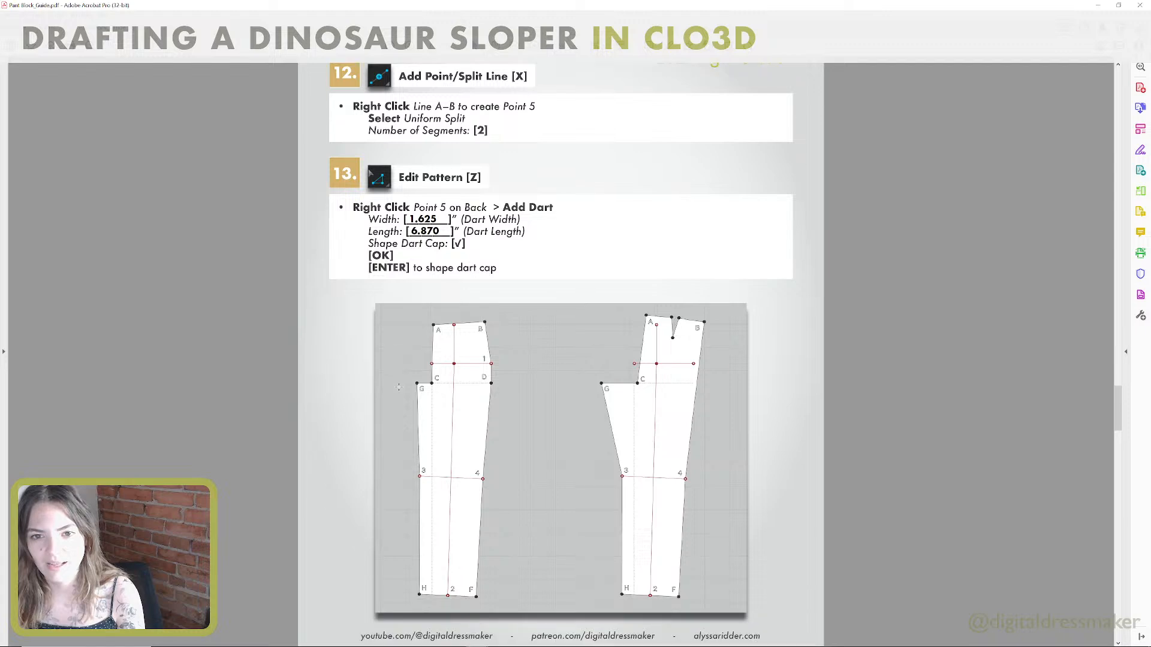
pyautogui.scroll(1, 398, 387)
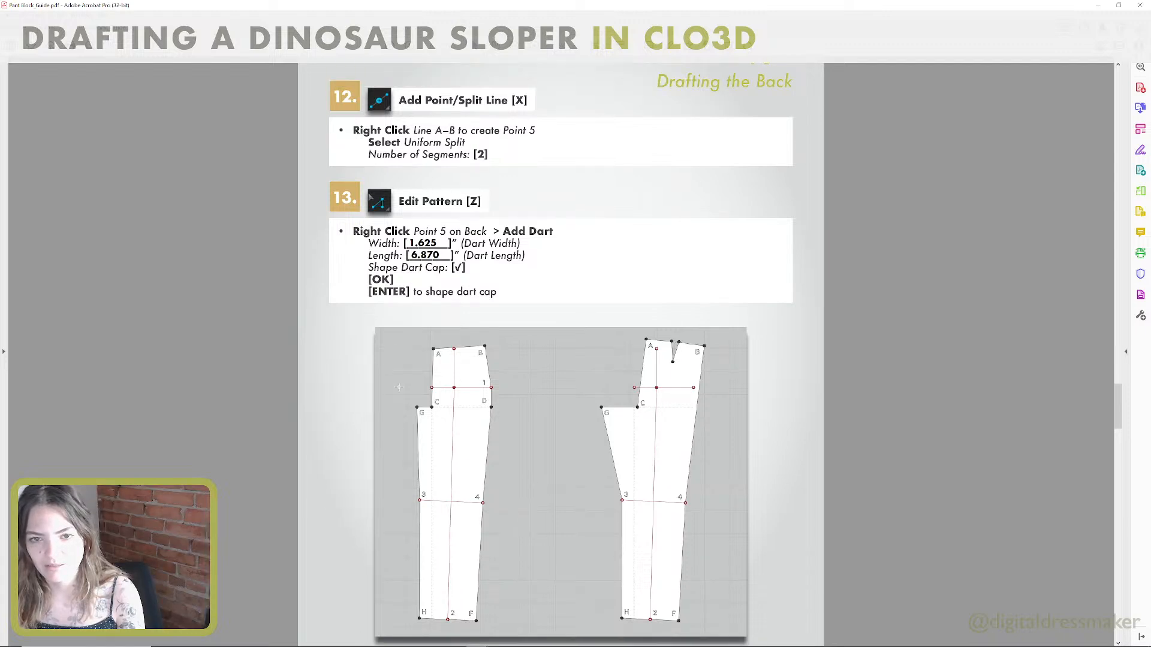
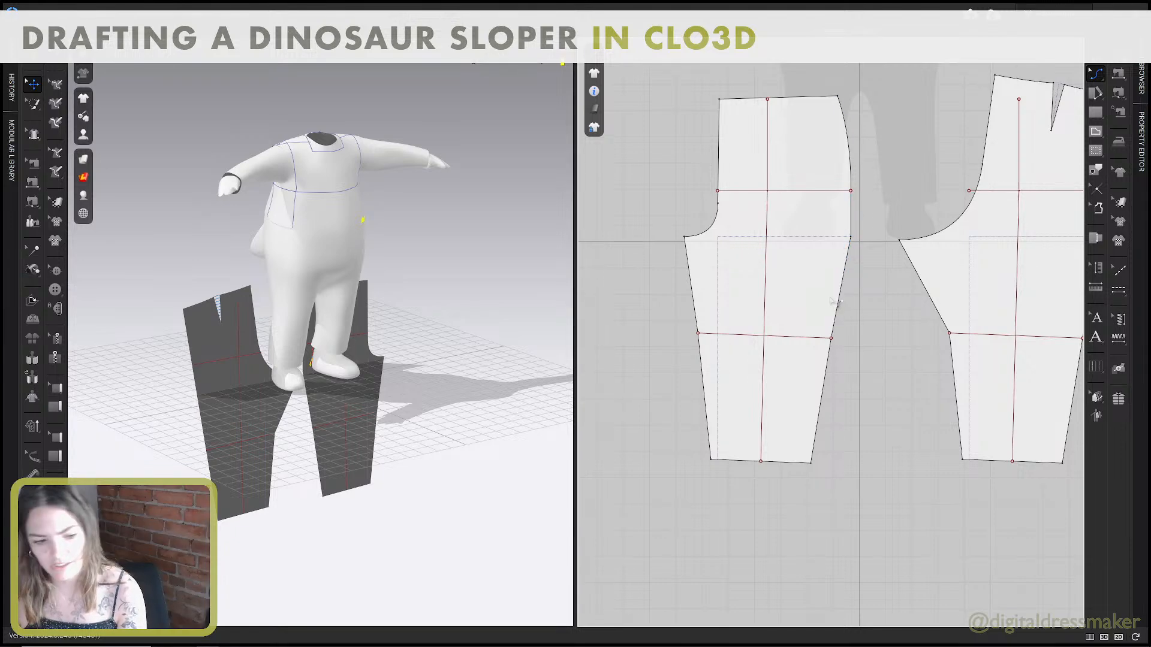
# Curve the back pattern's inseam inward between the crotch point and the knee line, making it about 16.15 inches long.
pyautogui.moveTo(788, 322); pyautogui.dragTo(793, 324, button='middle')
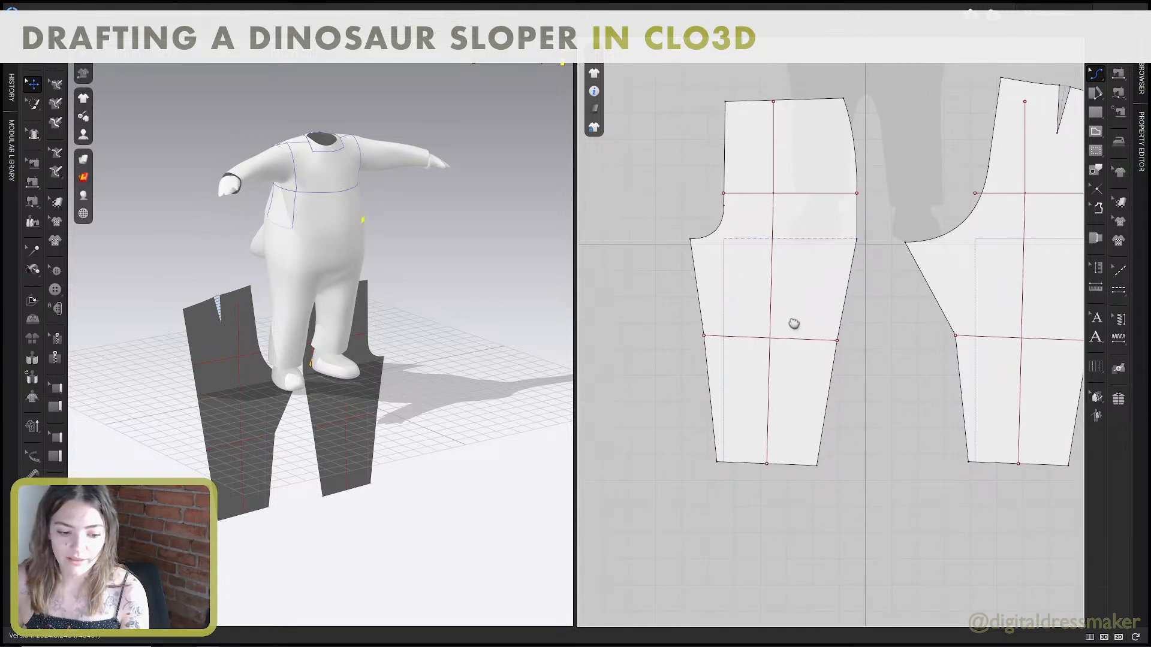
pyautogui.moveTo(803, 283); pyautogui.dragTo(700, 308, button='middle')
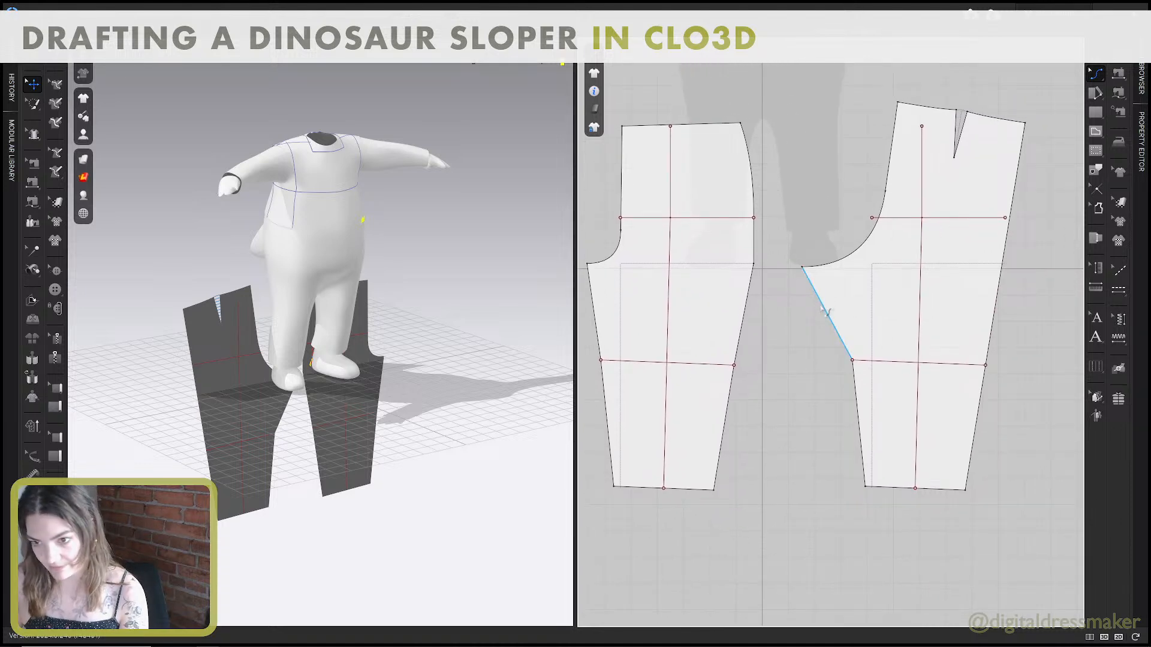
pyautogui.click(838, 317)
pyautogui.moveTo(839, 317); pyautogui.dragTo(838, 318)
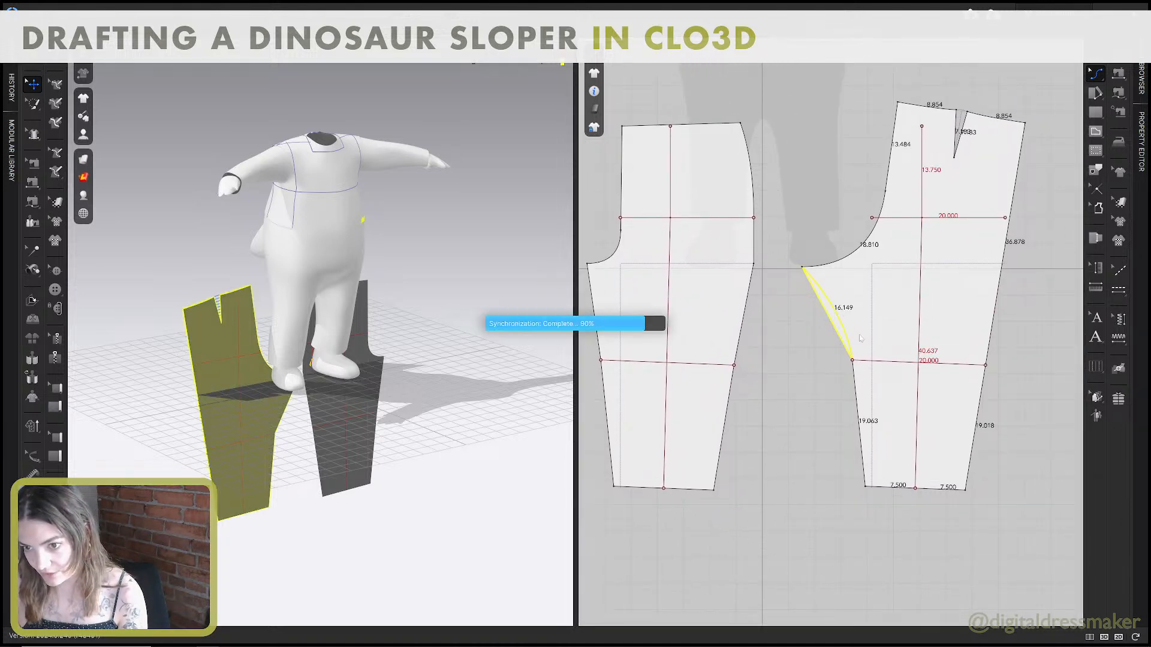
pyautogui.moveTo(874, 328); pyautogui.dragTo(837, 295, button='middle')
pyautogui.scroll(3, 838, 296)
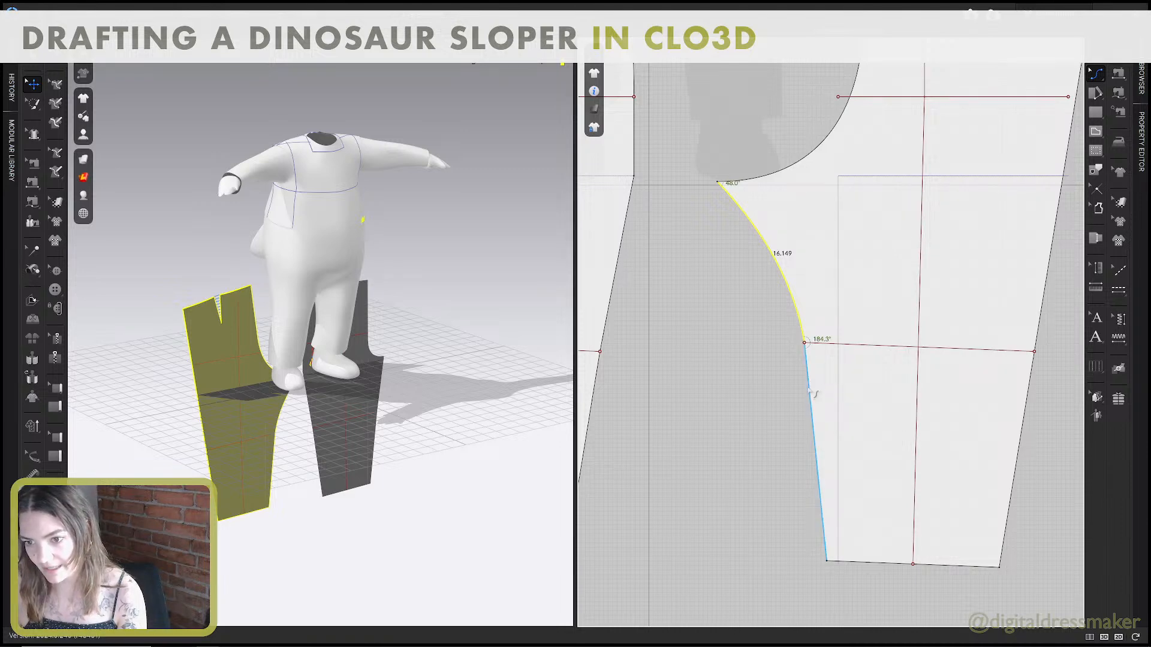
pyautogui.click(847, 348)
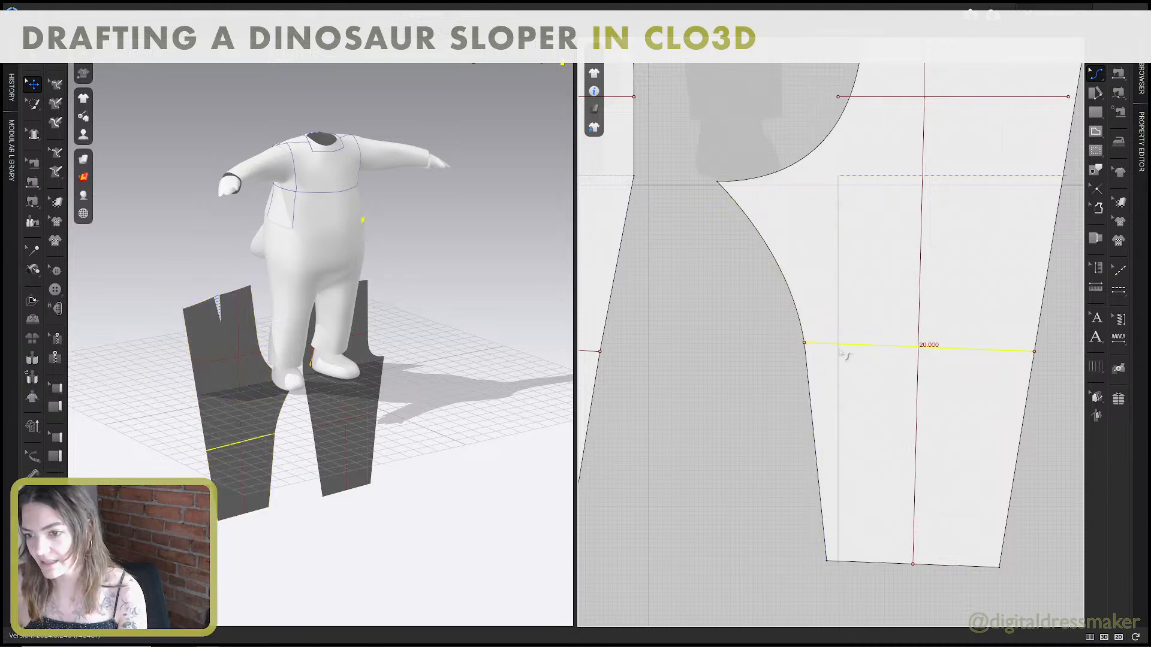
pyautogui.click(810, 398)
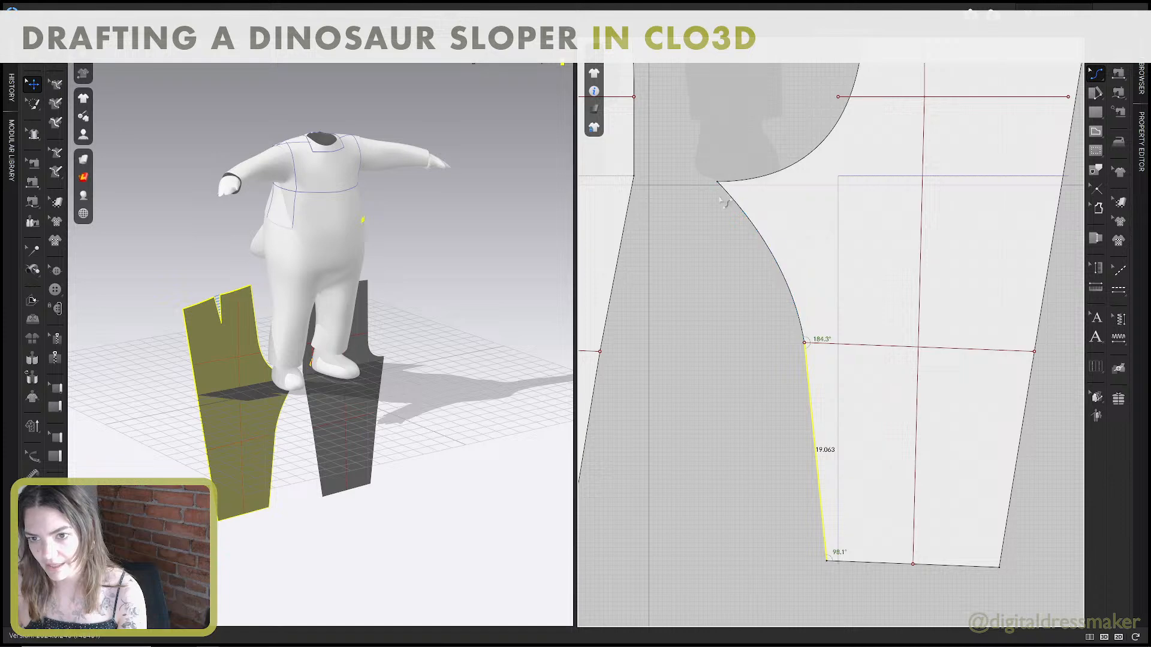
pyautogui.moveTo(762, 202); pyautogui.dragTo(824, 263, button='middle')
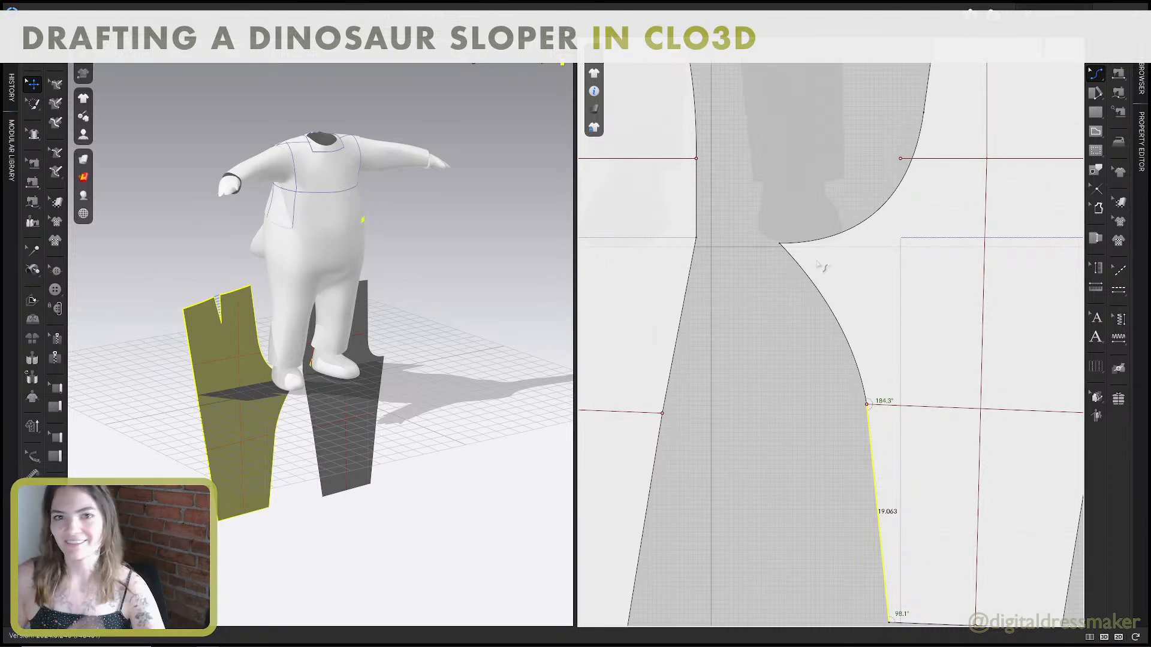
# Turn the front pattern's straight waistline into a very slight curve about 17.76 inches long.
pyautogui.scroll(-3, 919, 265)
pyautogui.scroll(3, 920, 265)
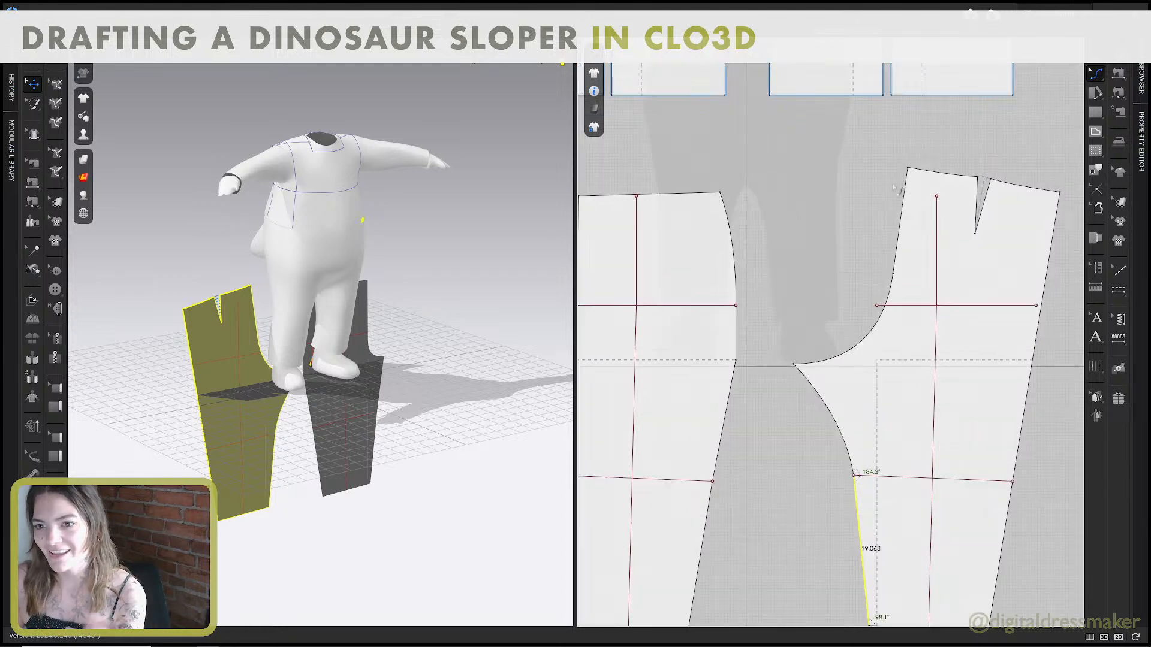
pyautogui.scroll(3, 692, 270)
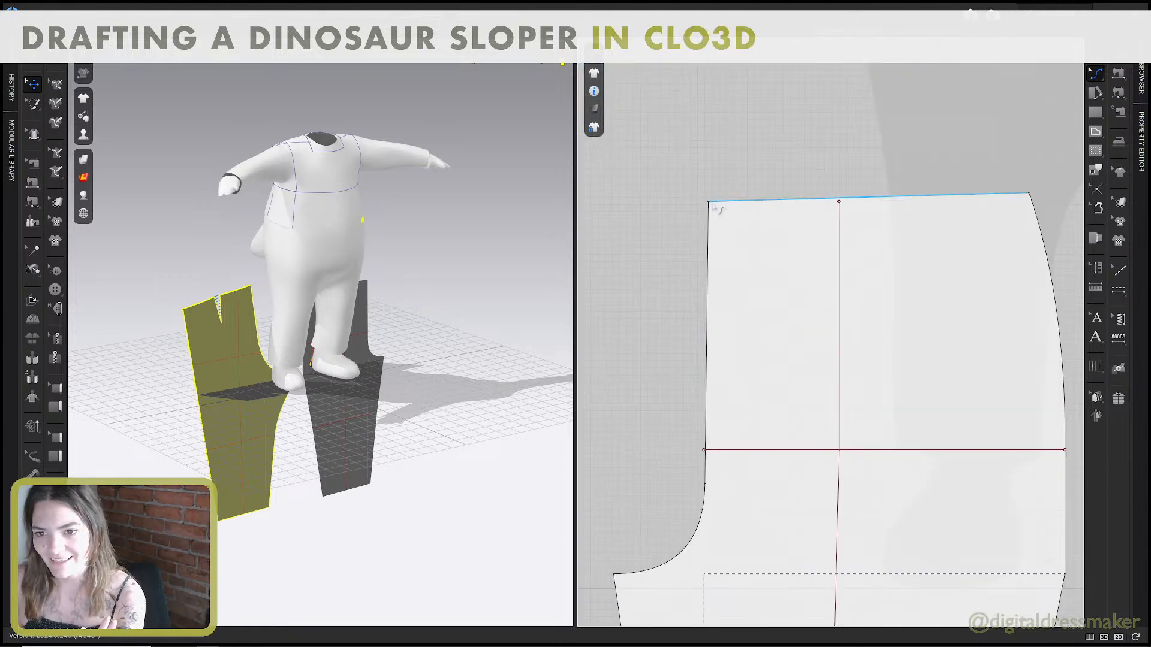
pyautogui.click(711, 211)
pyautogui.scroll(-4, 714, 212)
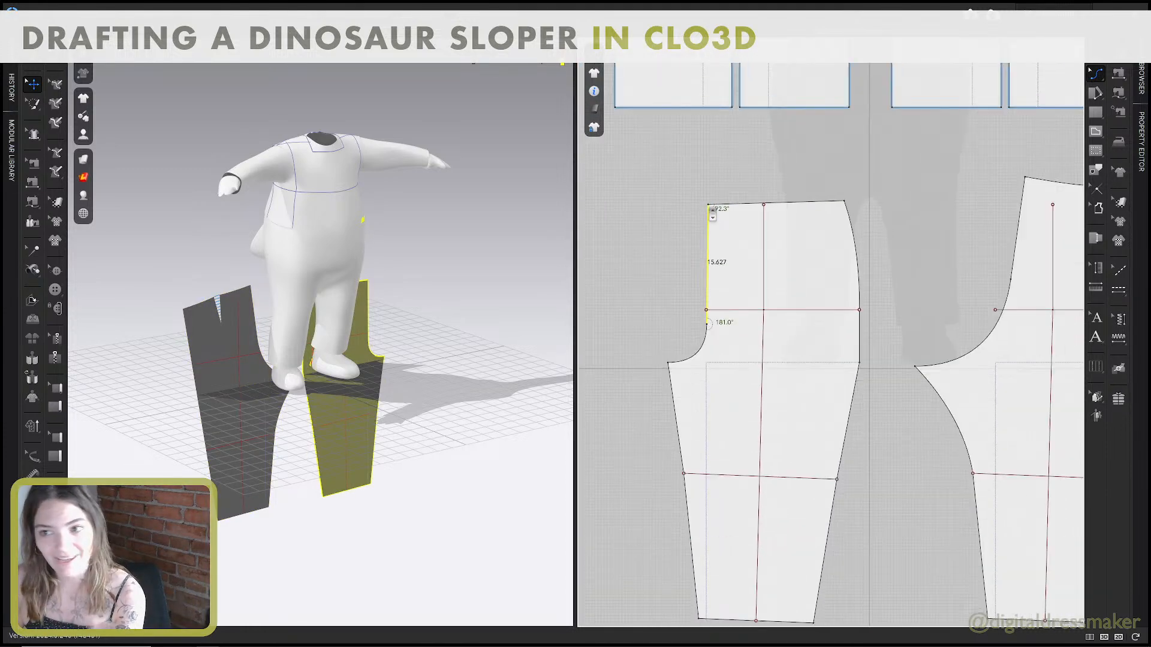
pyautogui.moveTo(796, 199); pyautogui.dragTo(785, 201, button='middle')
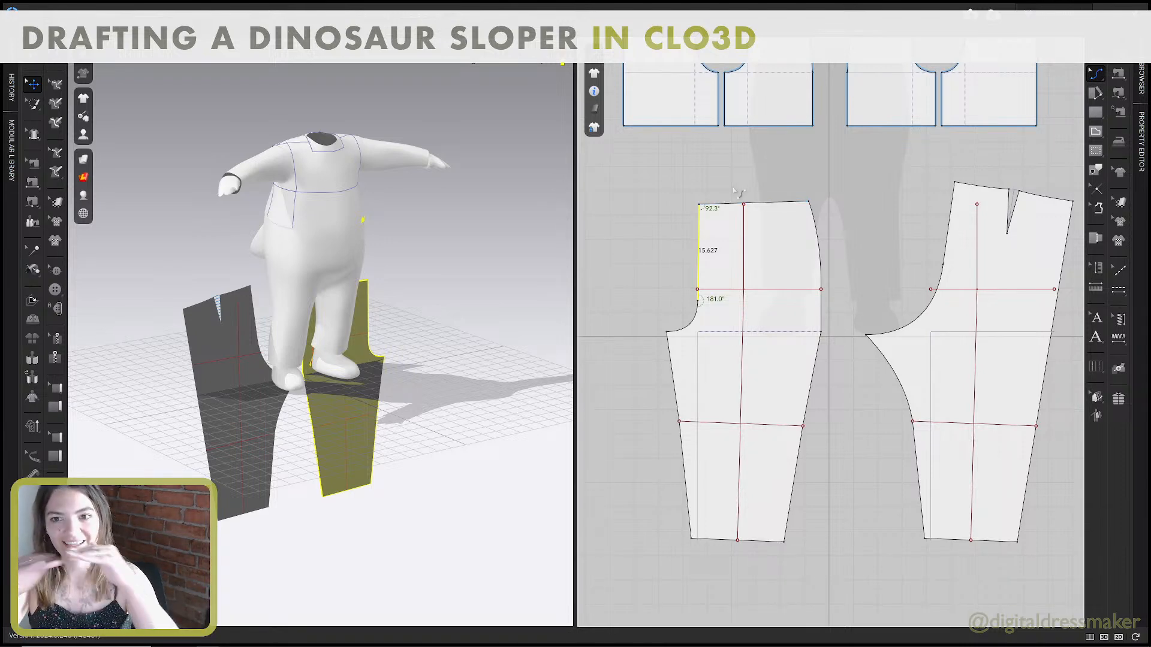
pyautogui.scroll(6, 738, 192)
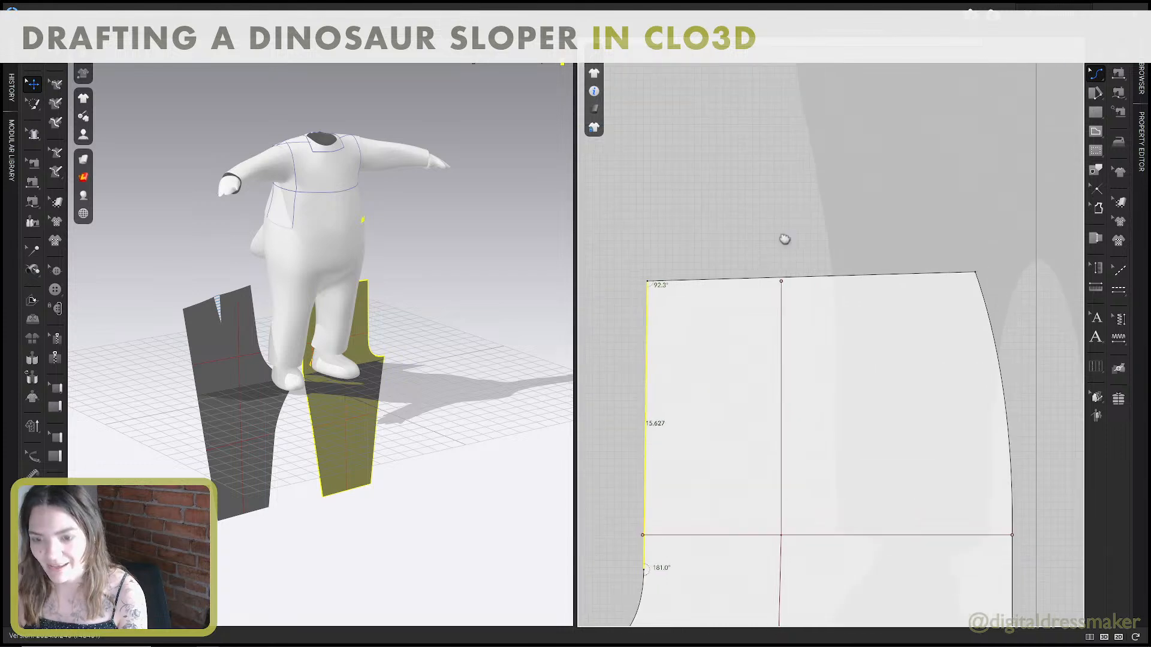
pyautogui.click(749, 280)
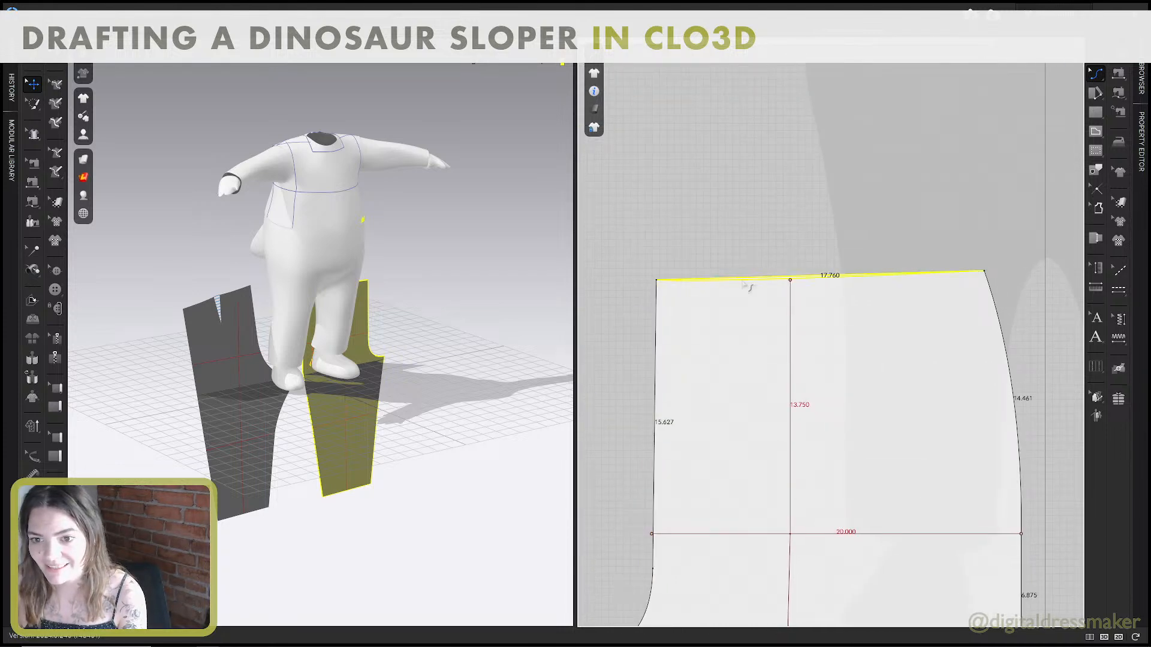
pyautogui.moveTo(742, 280); pyautogui.dragTo(742, 280)
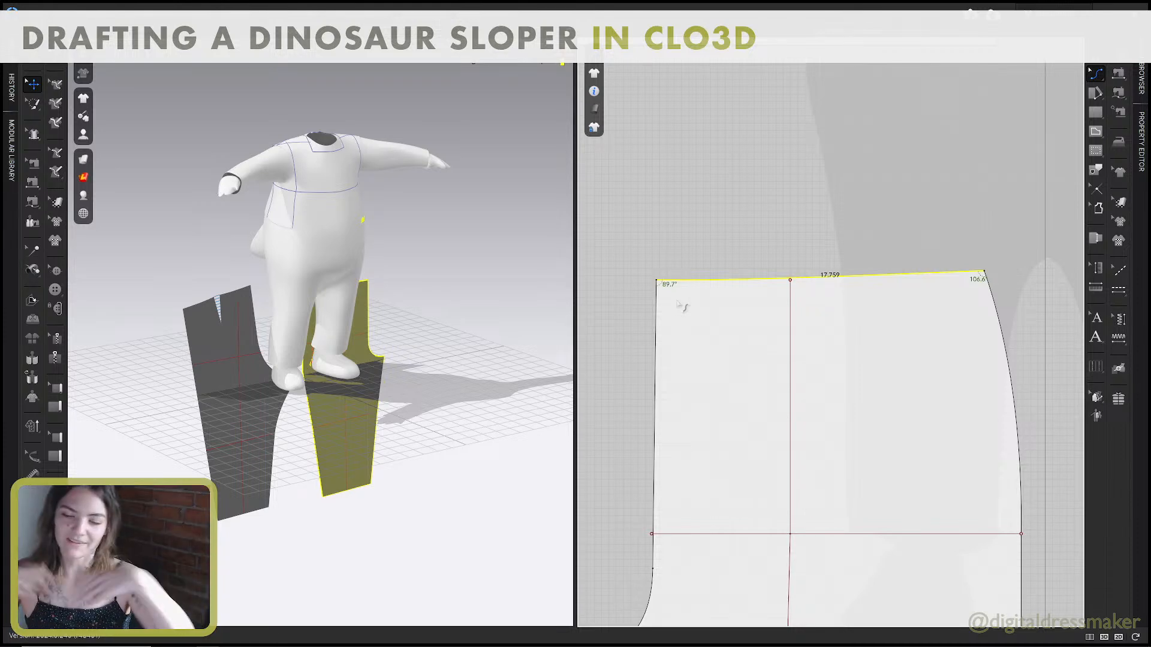
# Lower the curve handle at the side-seam end of the front waistline so the waist dips to about 17.8 inches long.
pyautogui.moveTo(997, 285); pyautogui.dragTo(952, 277, button='middle')
pyautogui.press('z')
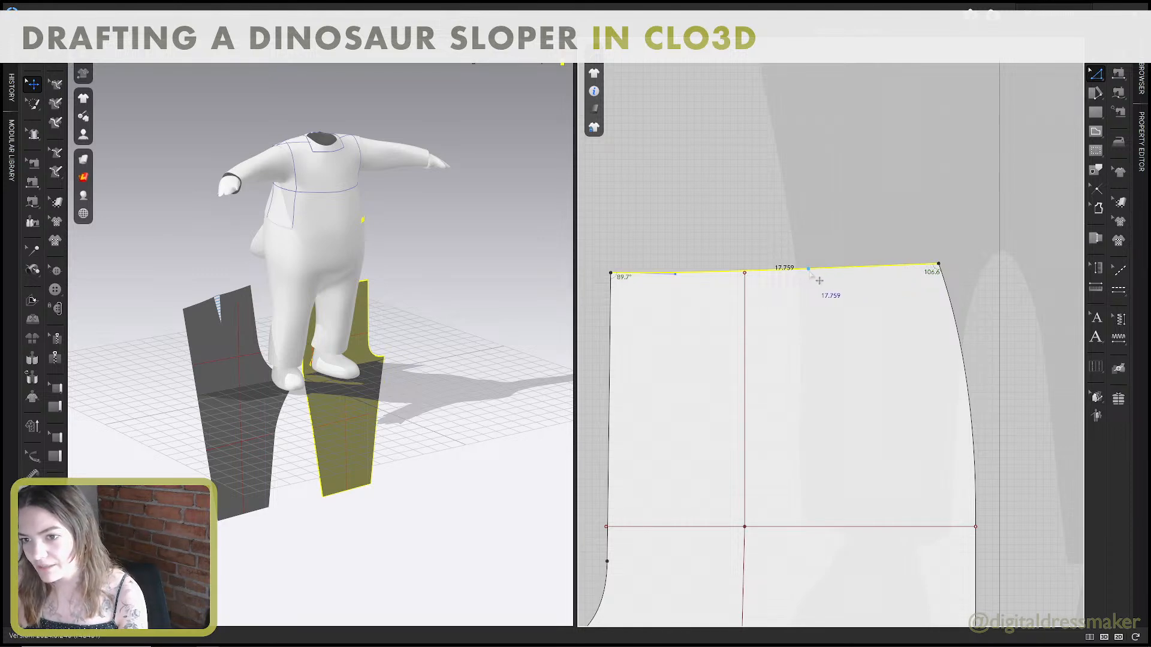
pyautogui.moveTo(808, 270); pyautogui.dragTo(745, 304)
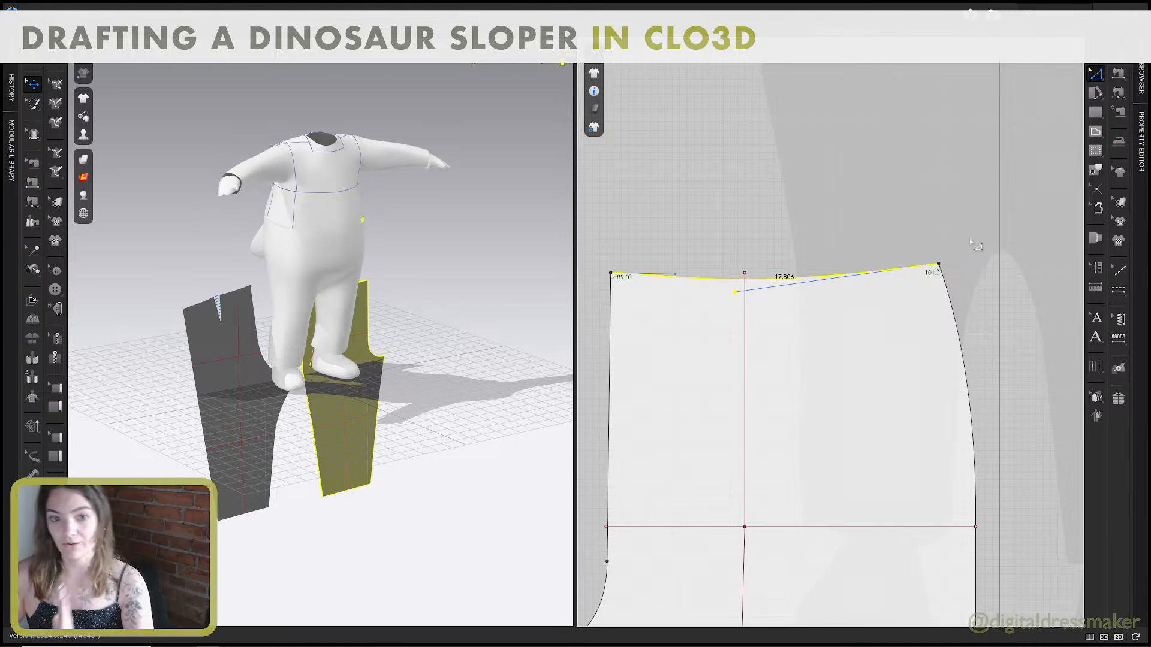
# Adjust the crotch-side curve handle of the back's upper inseam until it forms a smooth inward curve about 16.16 inches long.
pyautogui.scroll(-5, 953, 263)
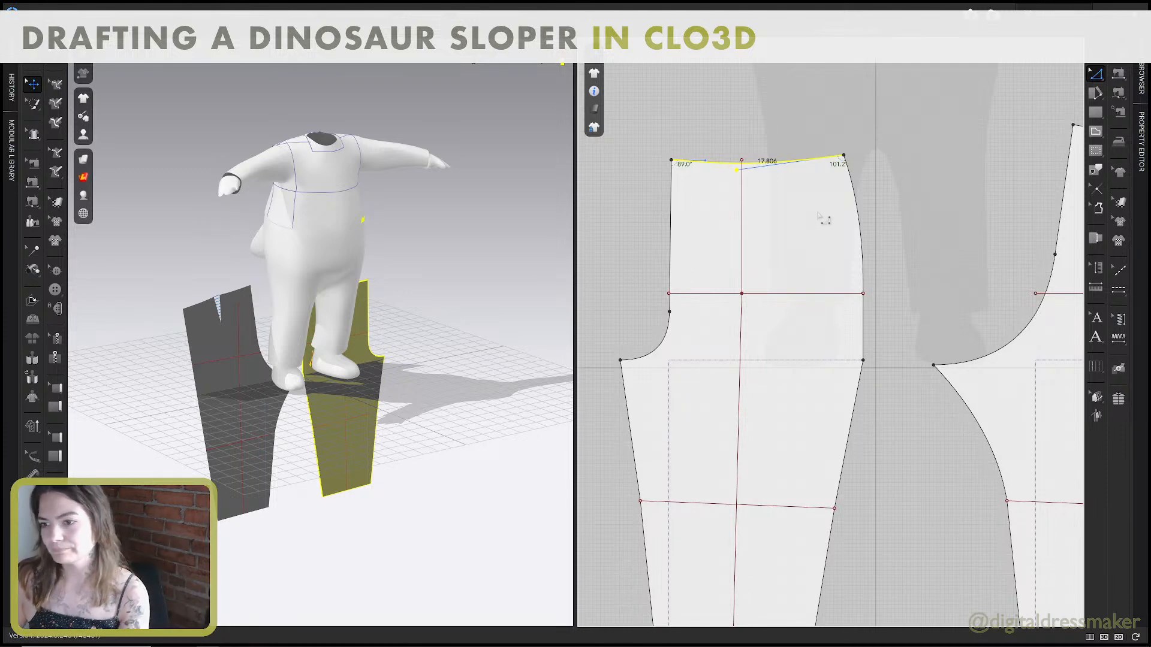
pyautogui.moveTo(978, 400); pyautogui.dragTo(867, 337, button='right')
pyautogui.scroll(2, 962, 367)
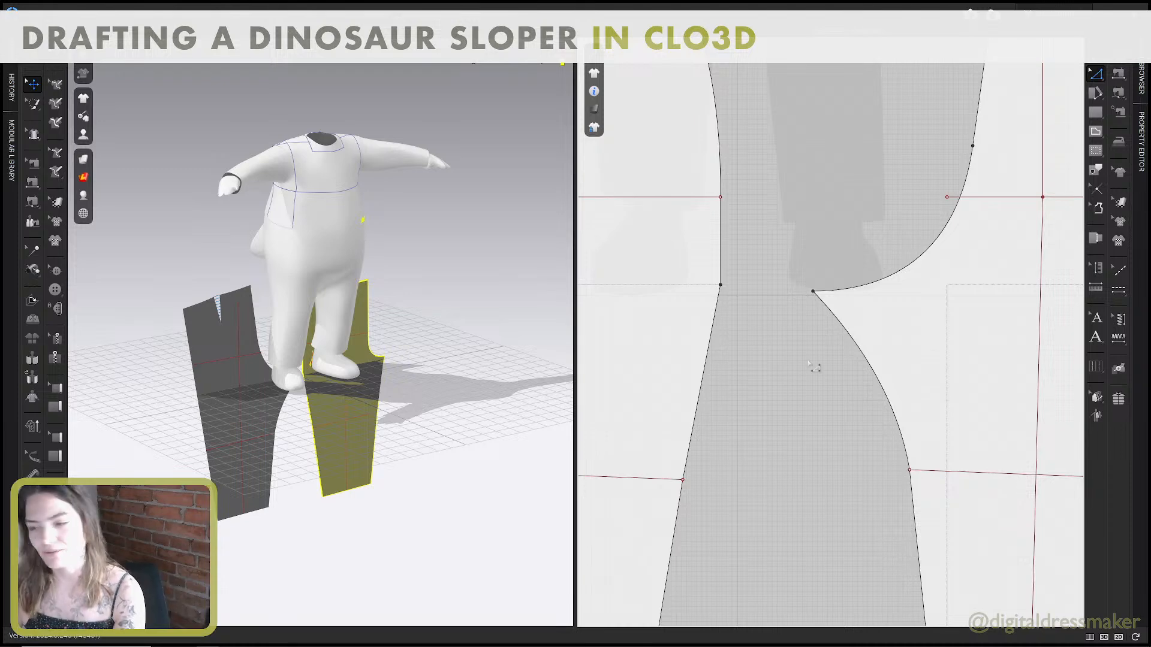
pyautogui.scroll(-3, 830, 339)
pyautogui.moveTo(834, 325); pyautogui.dragTo(824, 306, button='middle')
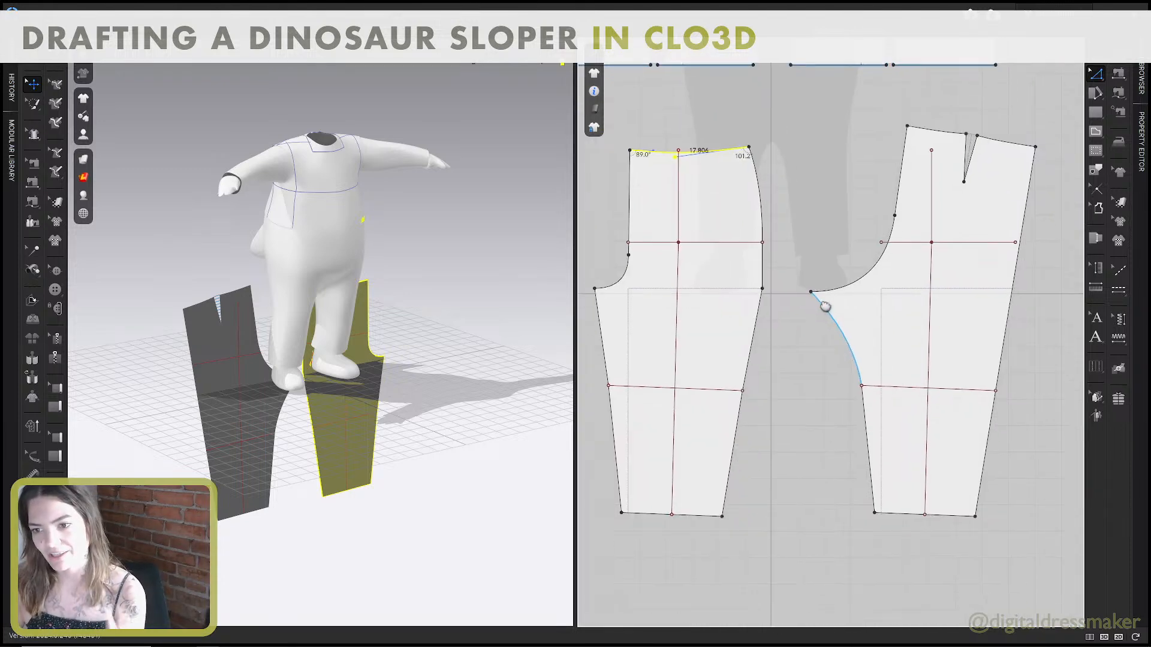
pyautogui.click(825, 307)
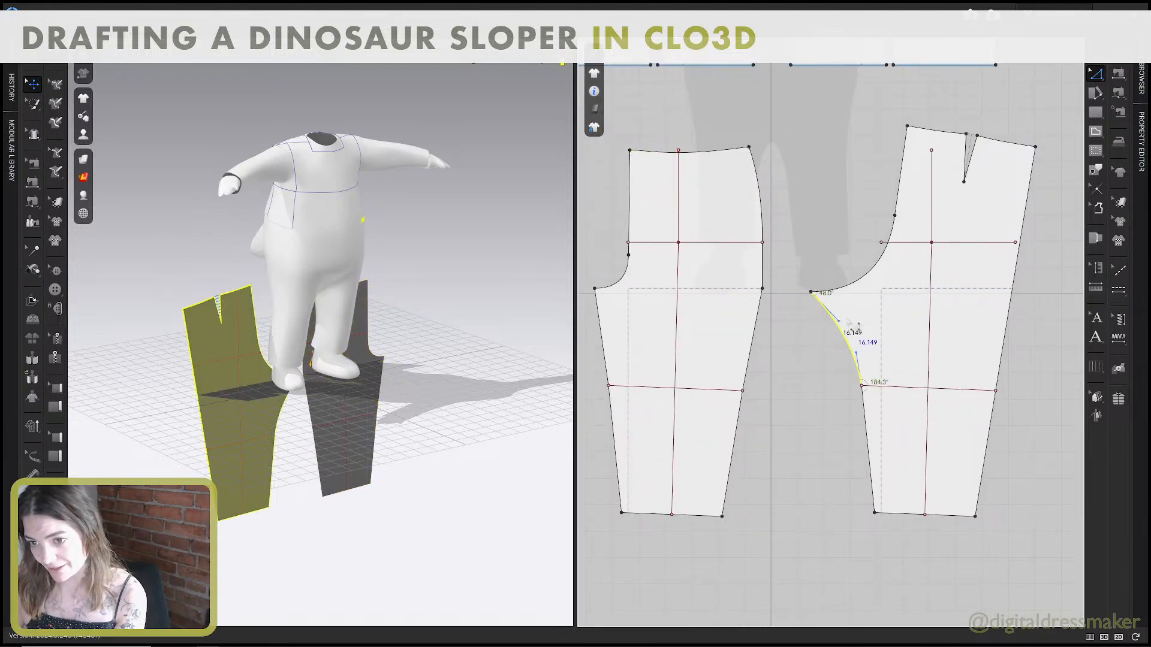
pyautogui.scroll(3, 863, 316)
pyautogui.moveTo(867, 316); pyautogui.dragTo(901, 311)
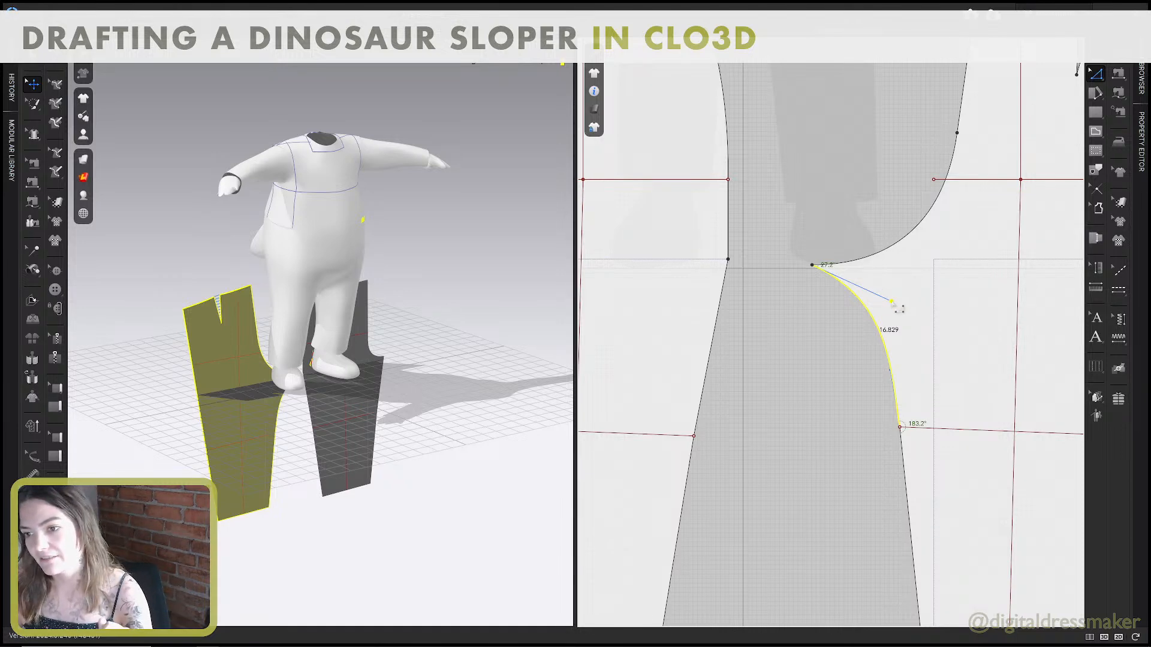
pyautogui.moveTo(891, 302); pyautogui.dragTo(852, 340)
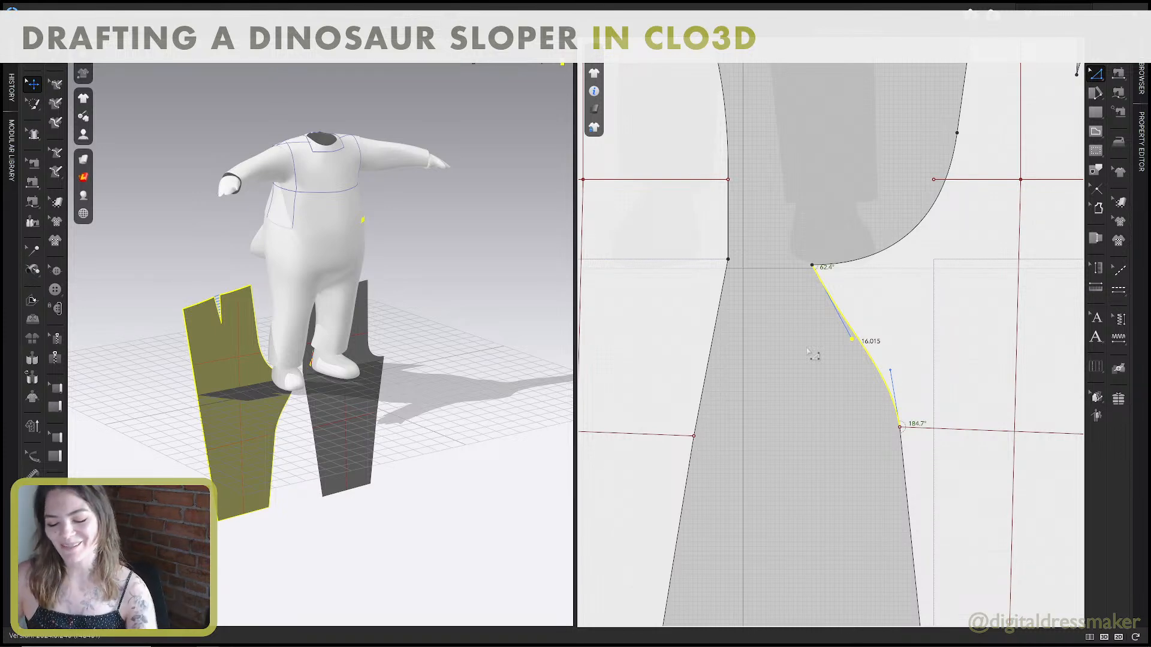
pyautogui.moveTo(852, 339)
pyautogui.mouseDown()
pyautogui.moveTo(865, 344)
pyautogui.moveTo(868, 327)
pyautogui.mouseUp()
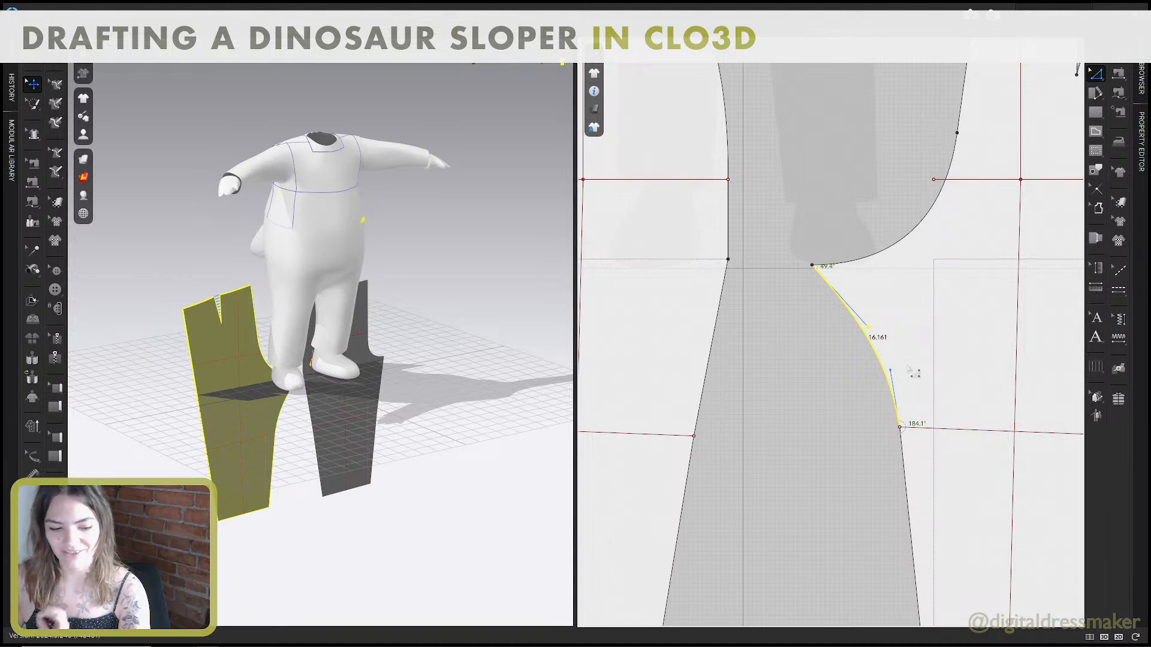
pyautogui.scroll(-3, 913, 373)
pyautogui.click(897, 403)
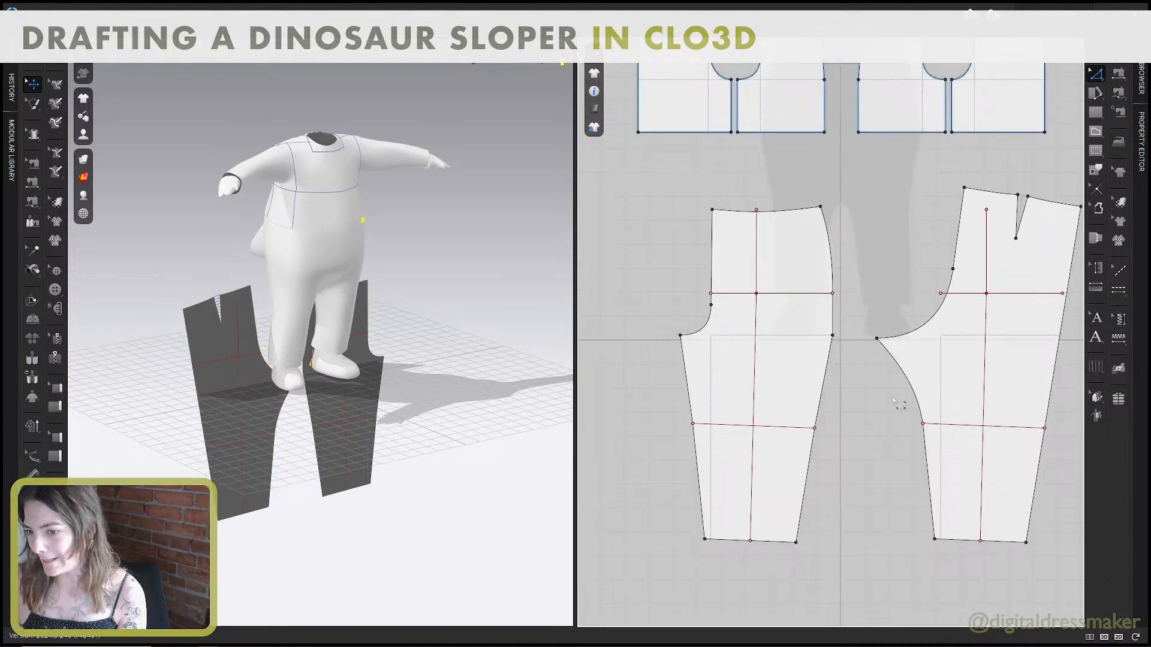
# Try curving the front pattern's inseam slightly inward between the crotch point and the knee line, about 14.67 inches long.
pyautogui.scroll(3, 689, 390)
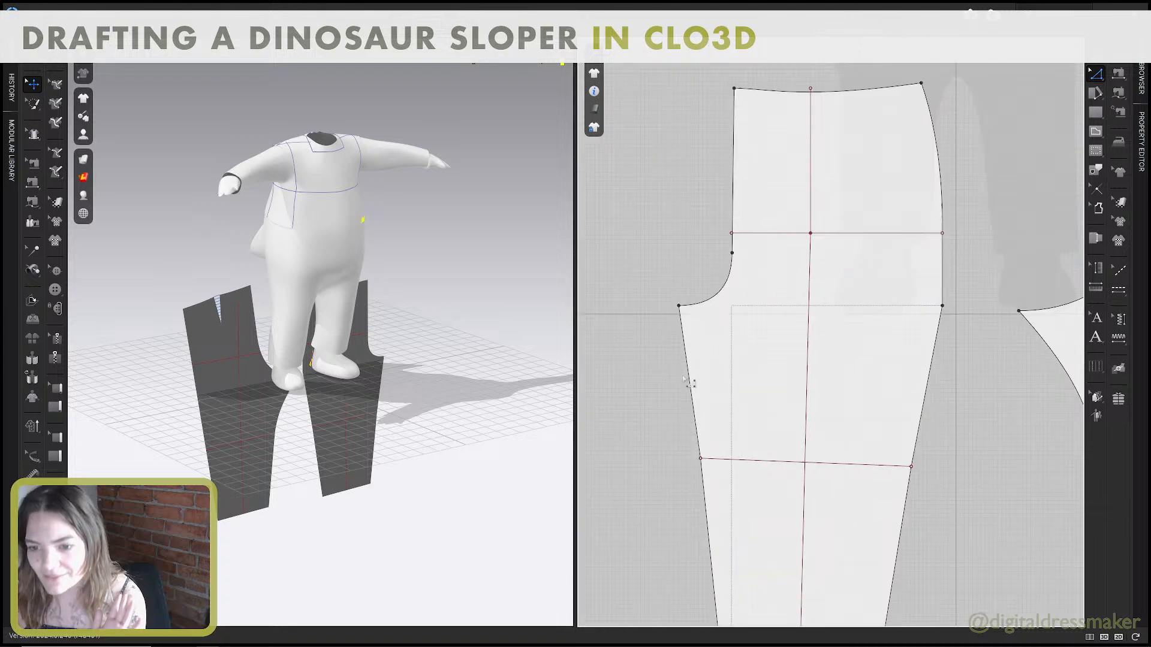
pyautogui.click(688, 372)
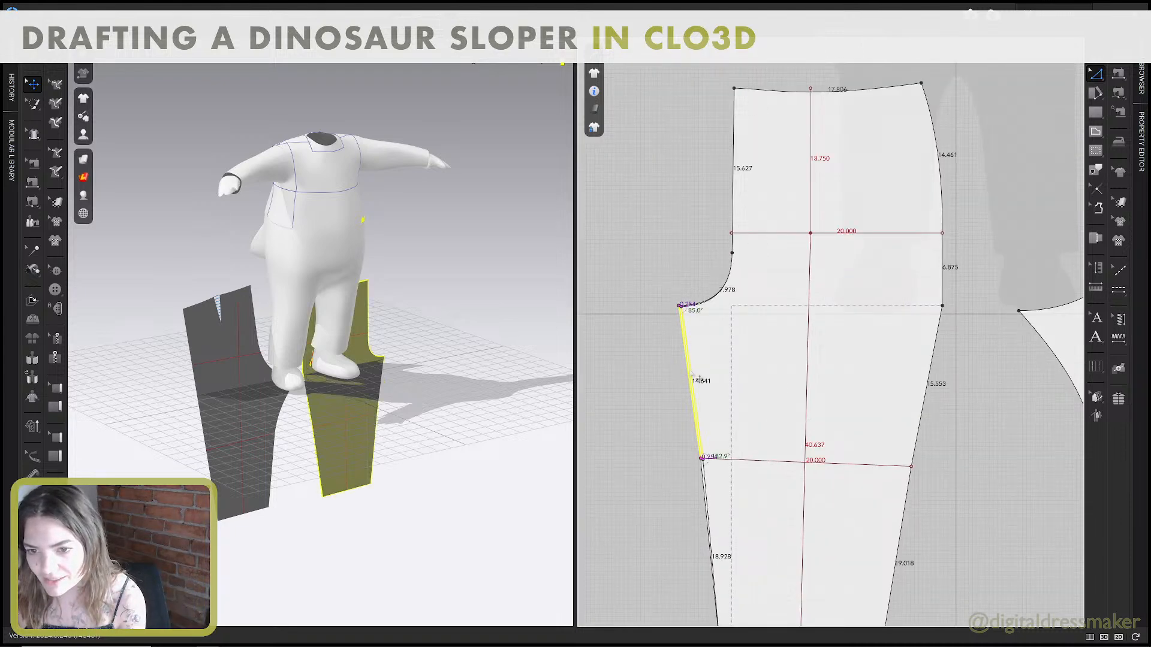
pyautogui.hotkey('ctrl', 'z')
pyautogui.press('c')
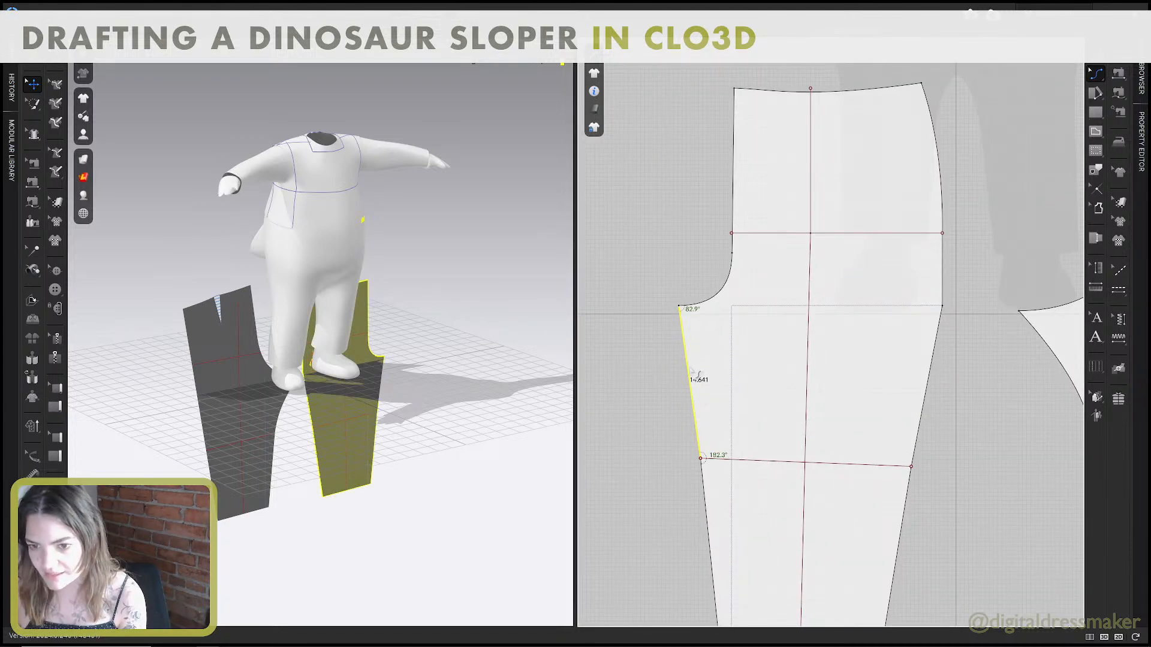
pyautogui.moveTo(688, 370); pyautogui.dragTo(696, 374)
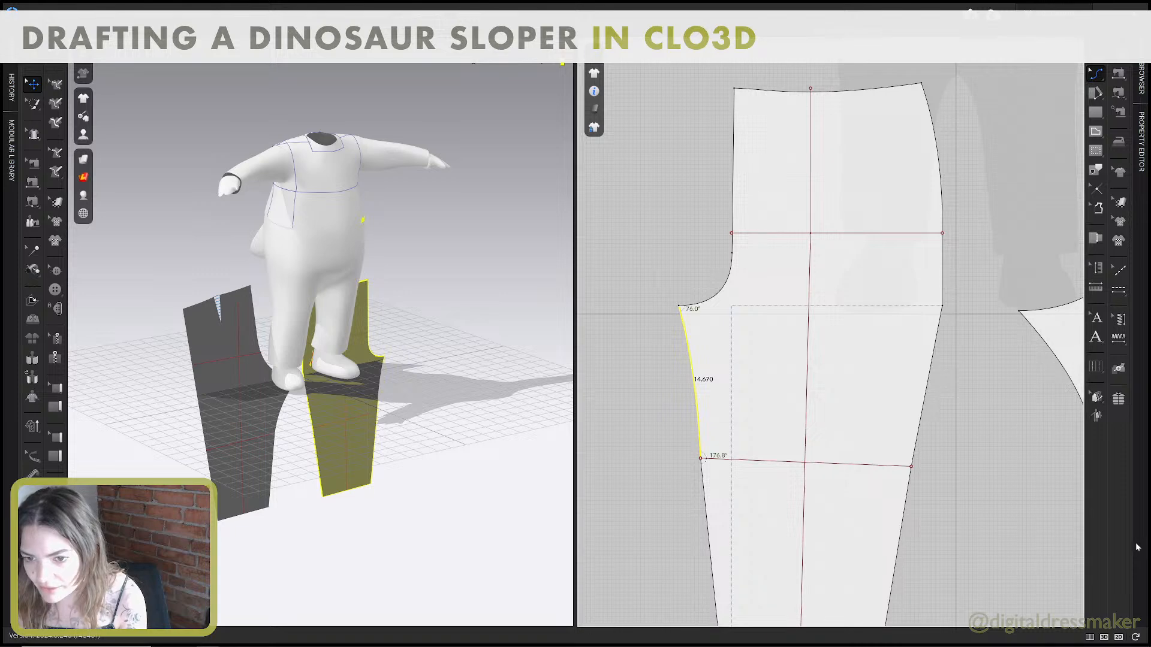
# Compare the lengths of the front and back upper inseams between the crotch point and the knee line.
pyautogui.scroll(-3, 735, 418)
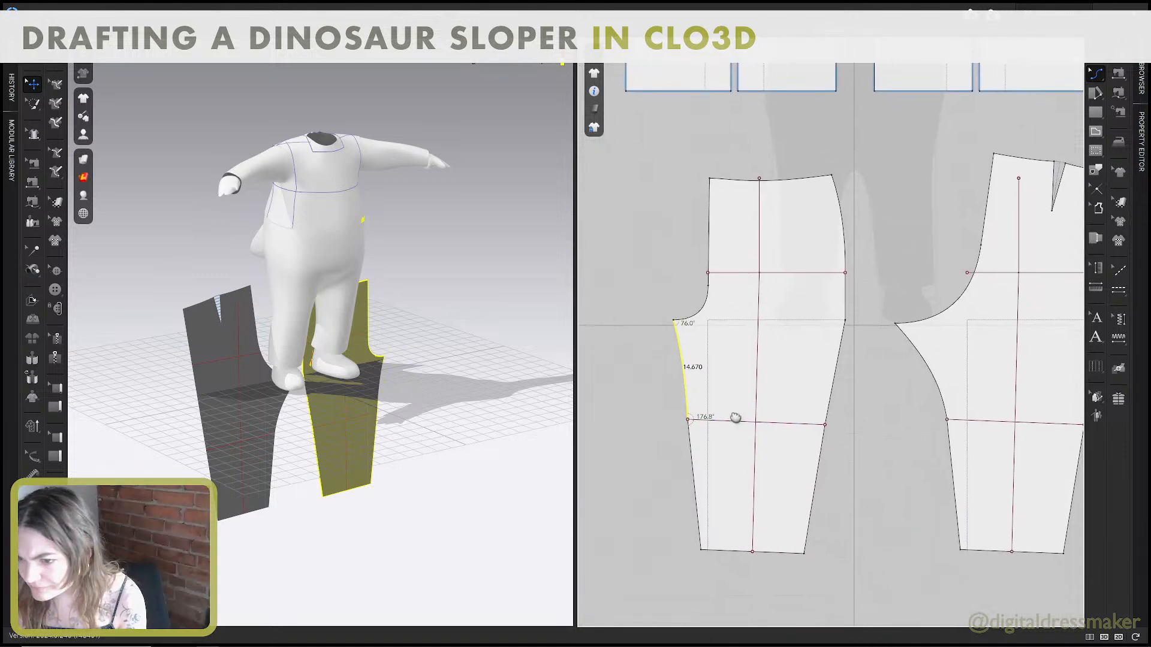
pyautogui.click(944, 386)
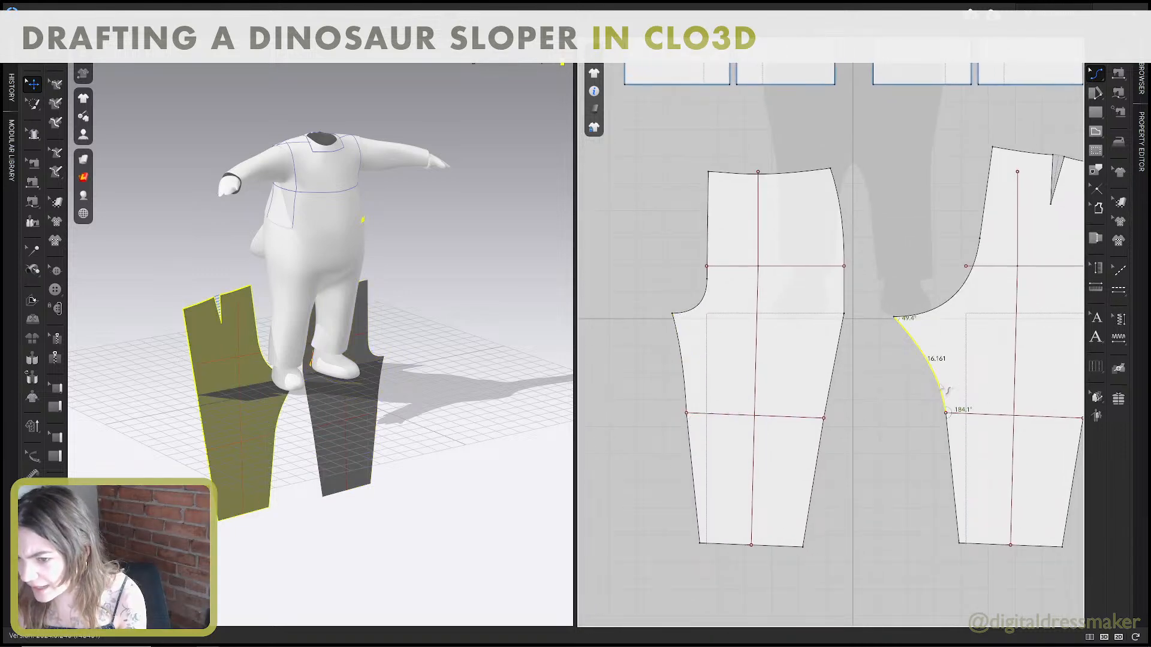
pyautogui.click(682, 360)
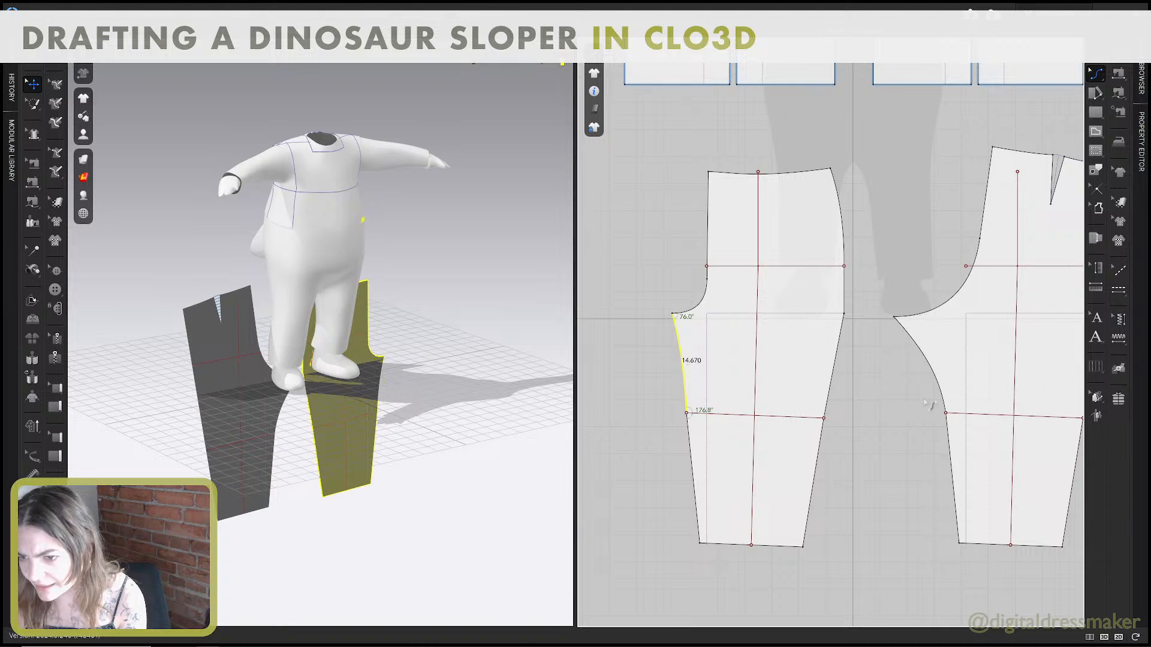
pyautogui.click(947, 396)
pyautogui.click(685, 401)
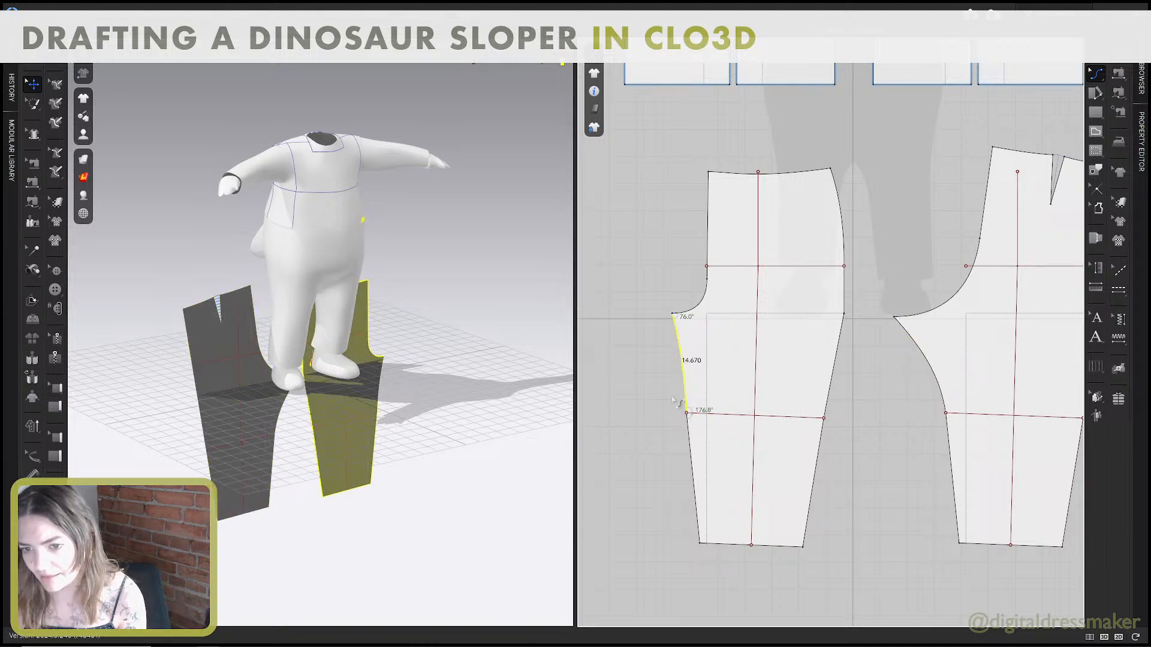
# Undo the curve on the front pattern's upper inseam and select the back's upper inseam.
pyautogui.hotkey('ctrl', 'z')
pyautogui.hotkey('ctrl', 'y')
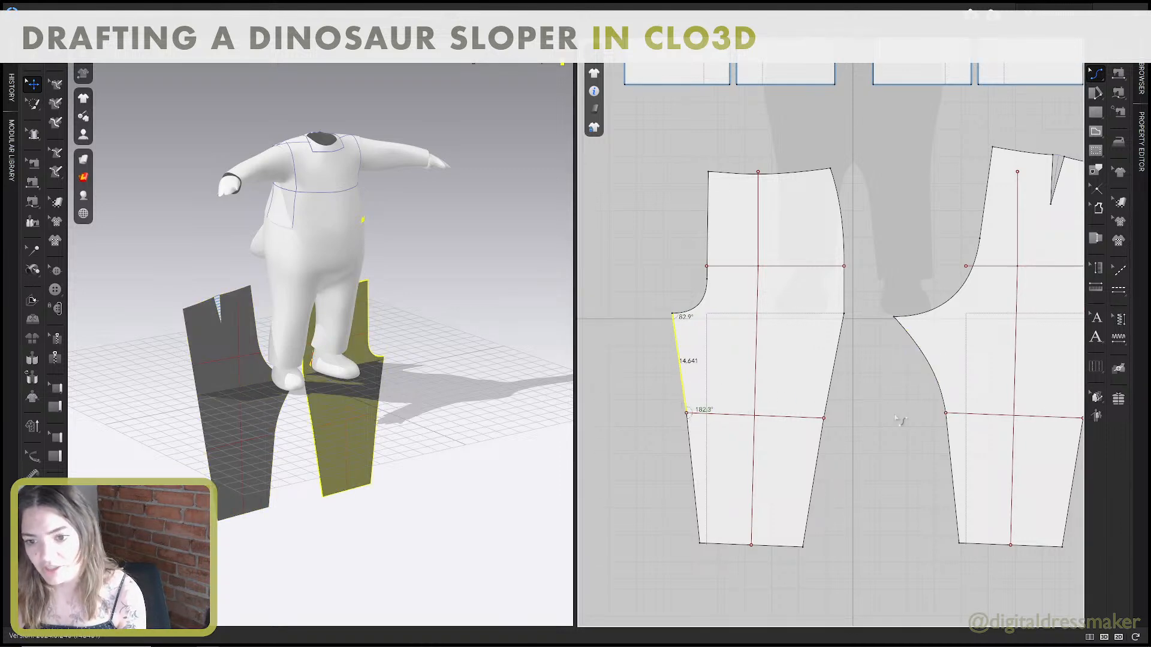
pyautogui.click(870, 416)
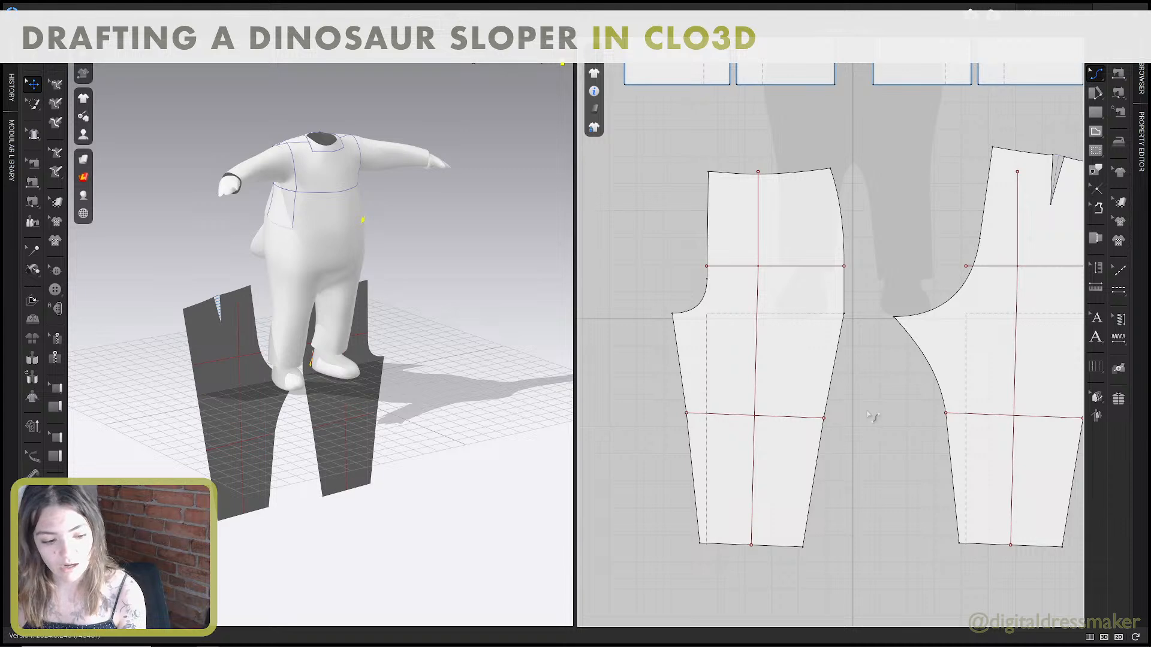
pyautogui.click(919, 386)
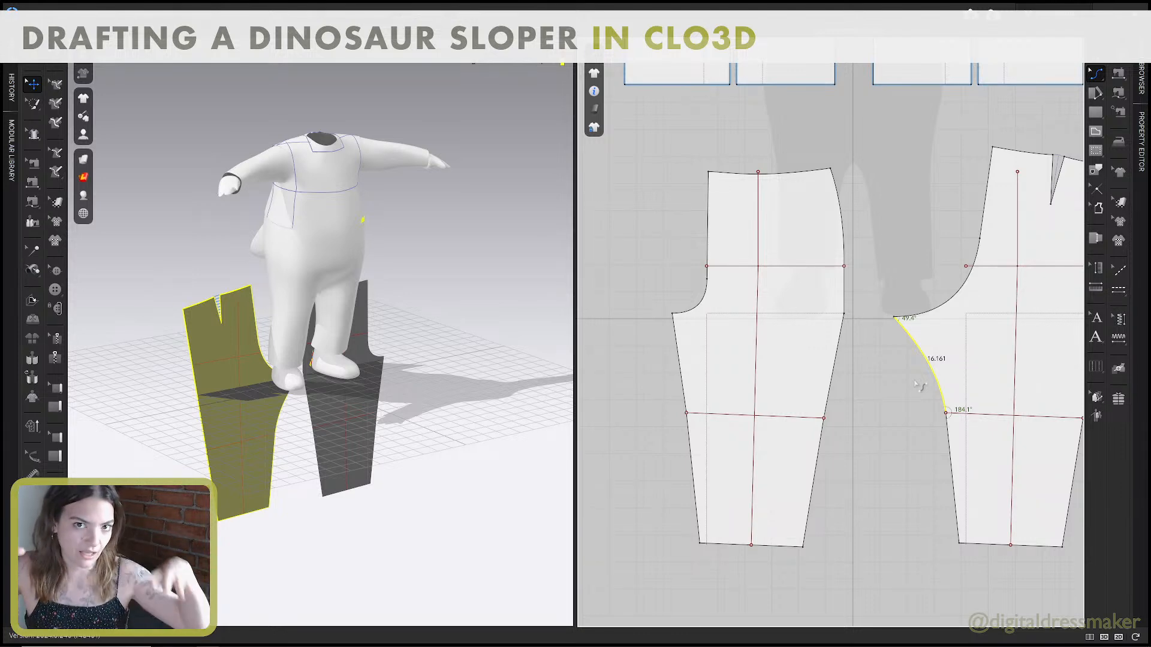
pyautogui.moveTo(967, 262); pyautogui.dragTo(958, 258, button='middle')
pyautogui.click(881, 245)
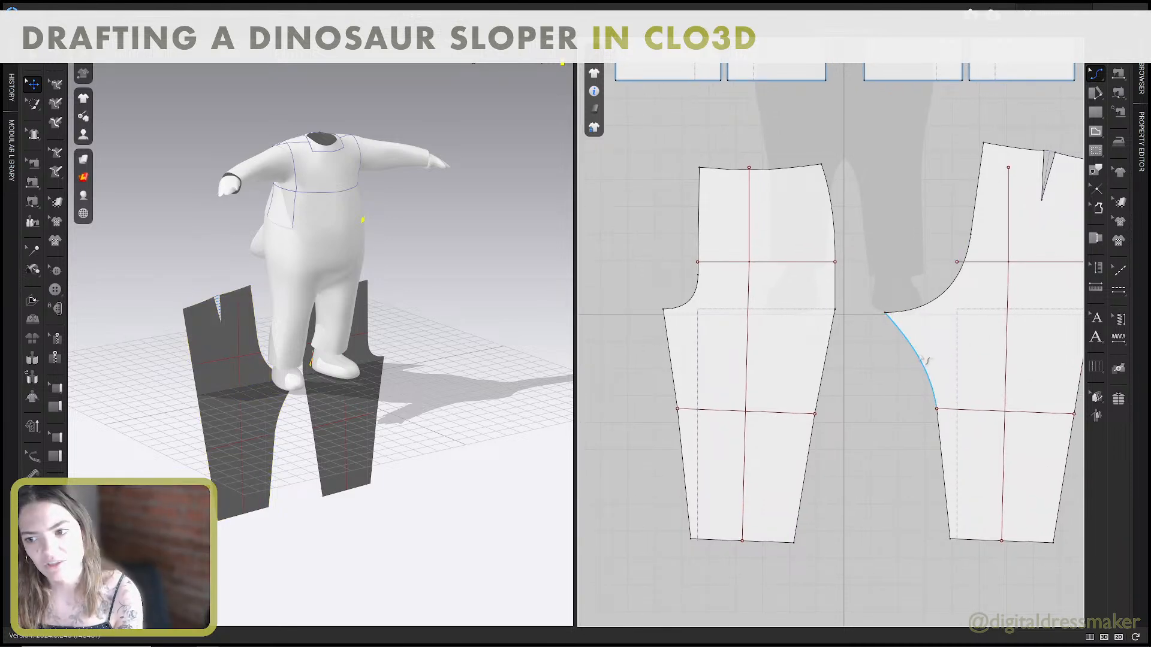
pyautogui.click(926, 369)
pyautogui.click(899, 378)
pyautogui.scroll(-2, 902, 371)
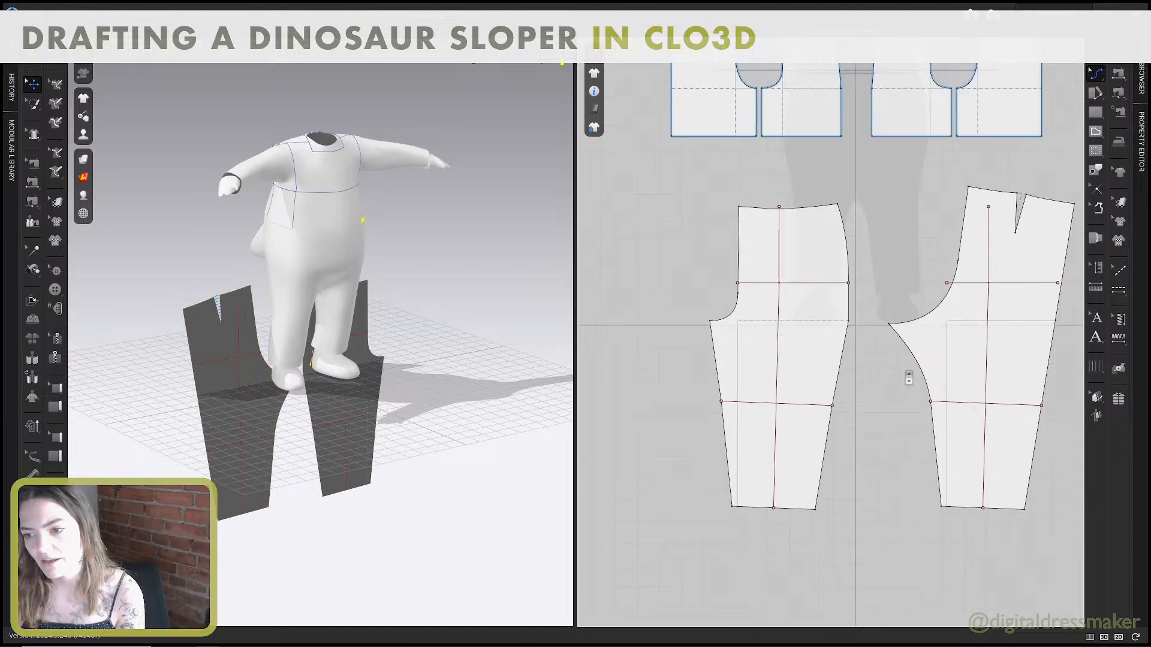
pyautogui.moveTo(907, 377); pyautogui.dragTo(906, 376, button='middle')
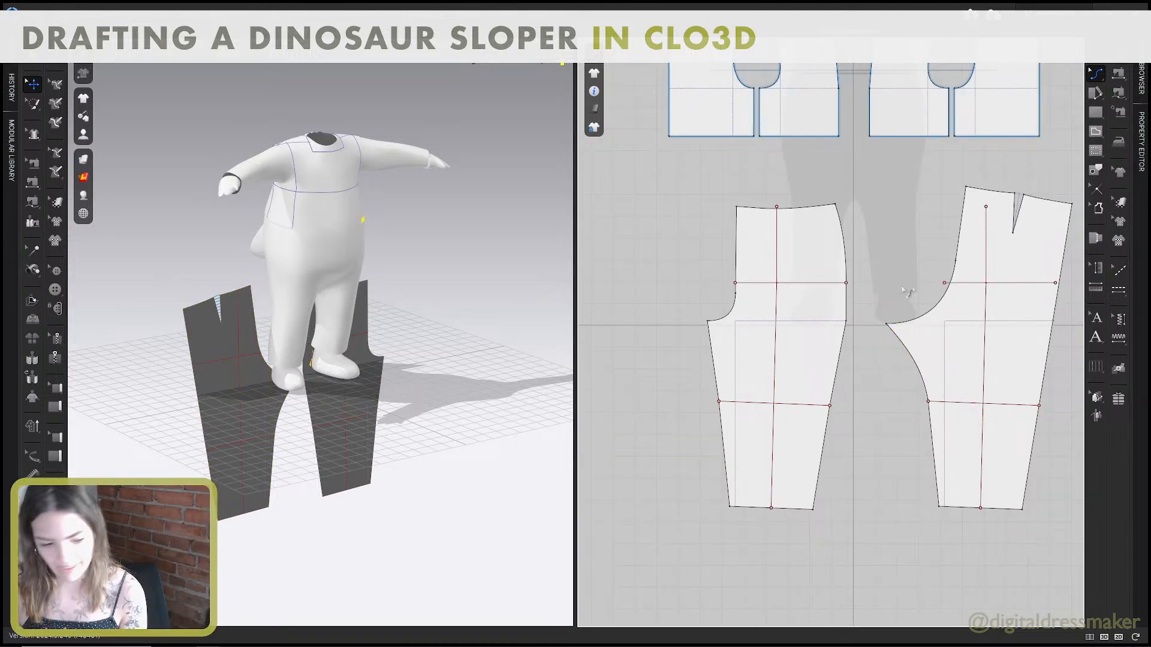
# Switch to the Pant Block guide PDF in Adobe Acrobat and read step 17 on duplicating the patterns.
pyautogui.hotkey('alt', 'Tab')
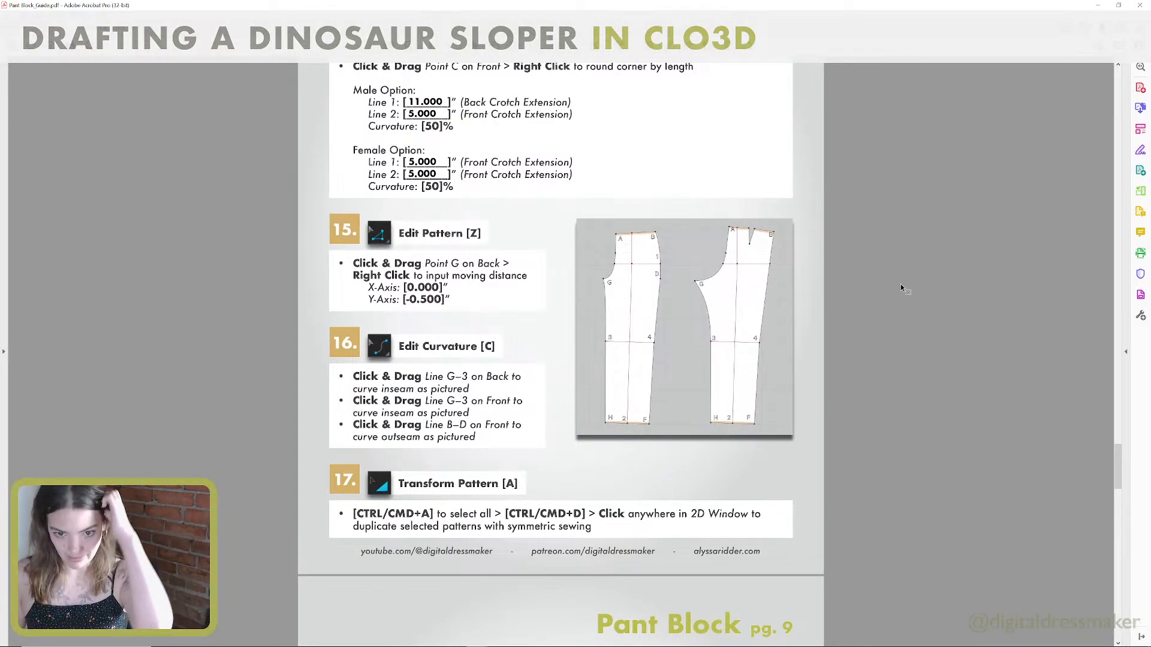
pyautogui.scroll(-4, 857, 433)
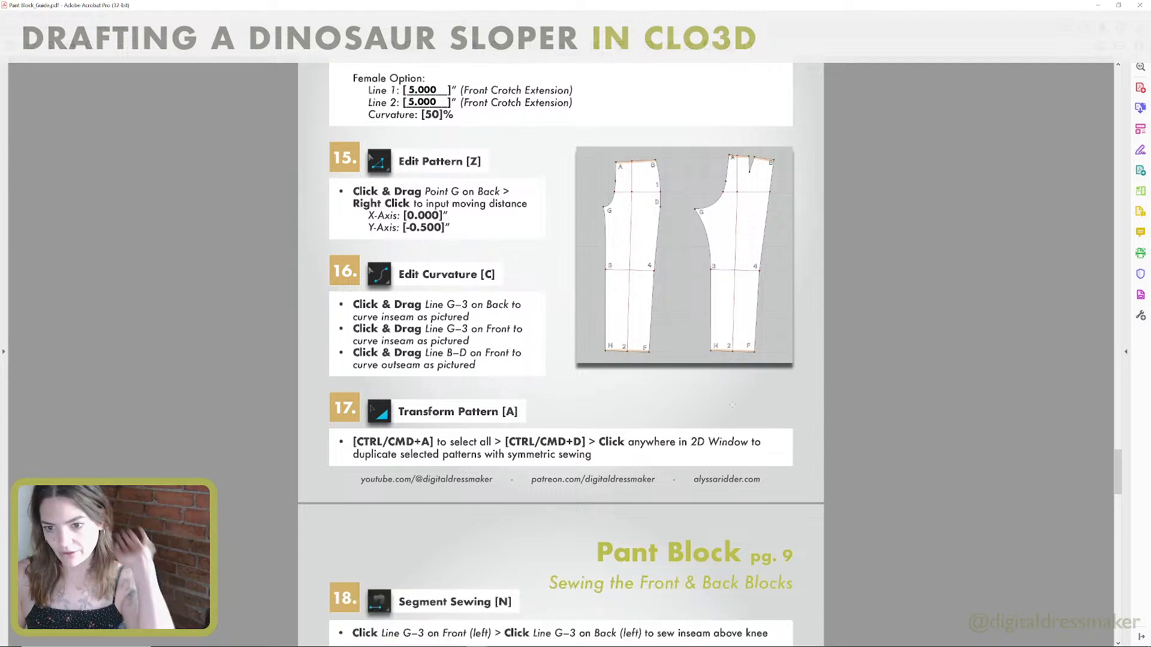
pyautogui.scroll(-5, 733, 425)
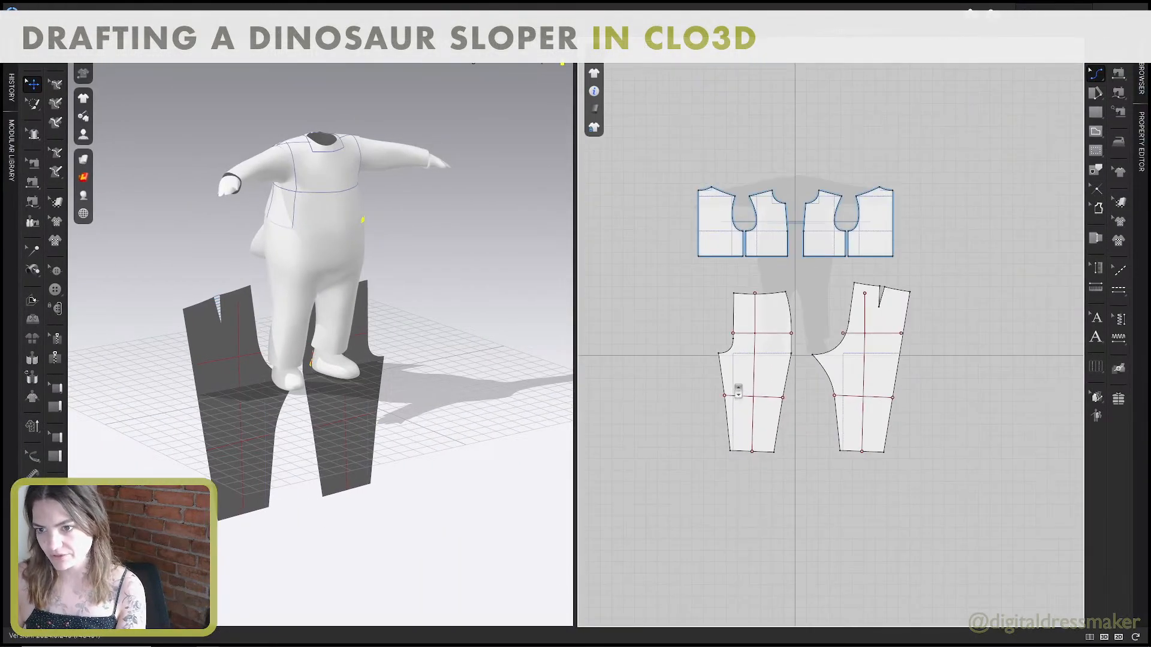
# Return to CLO3D and duplicate the front and back pant patterns as mirrored copies with symmetric sewing, placed beside the original front.
pyautogui.click(762, 316)
pyautogui.keyDown('shift'); pyautogui.click(867, 340); pyautogui.keyUp('shift')
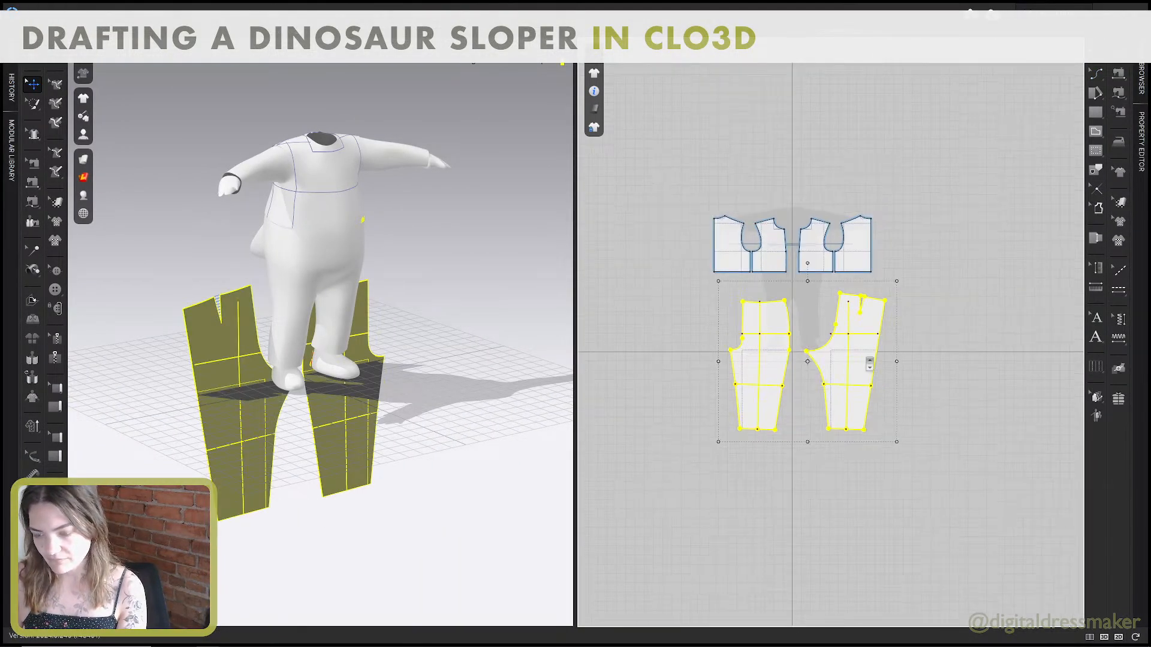
pyautogui.scroll(-4, 869, 343)
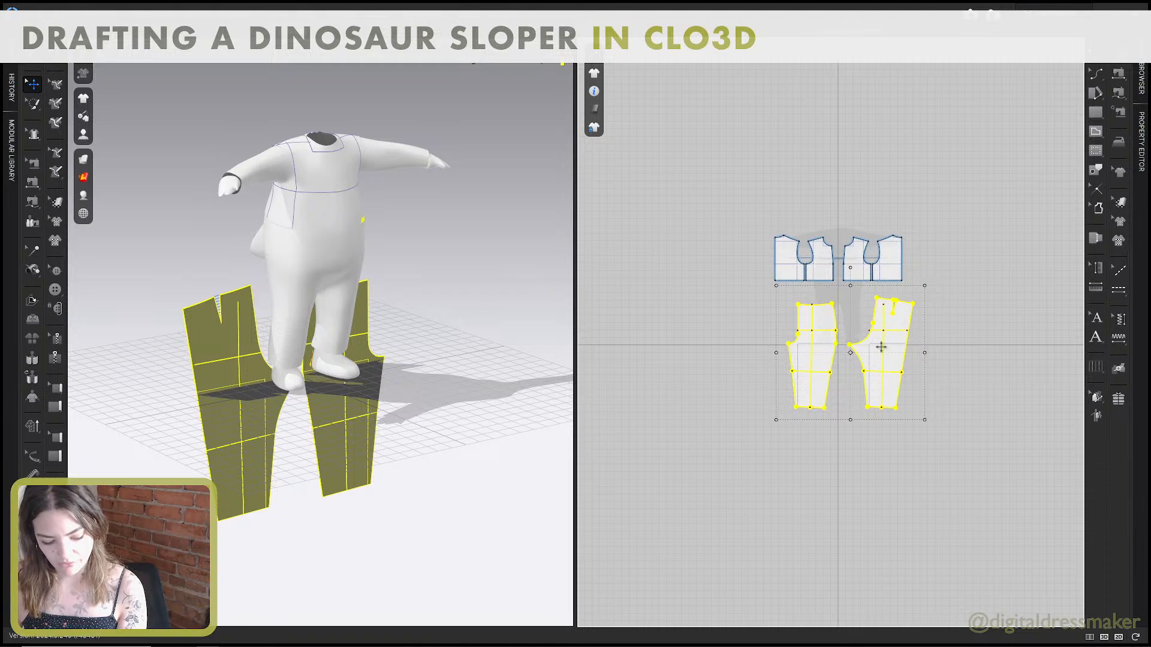
pyautogui.hotkey('ctrl', 'd')
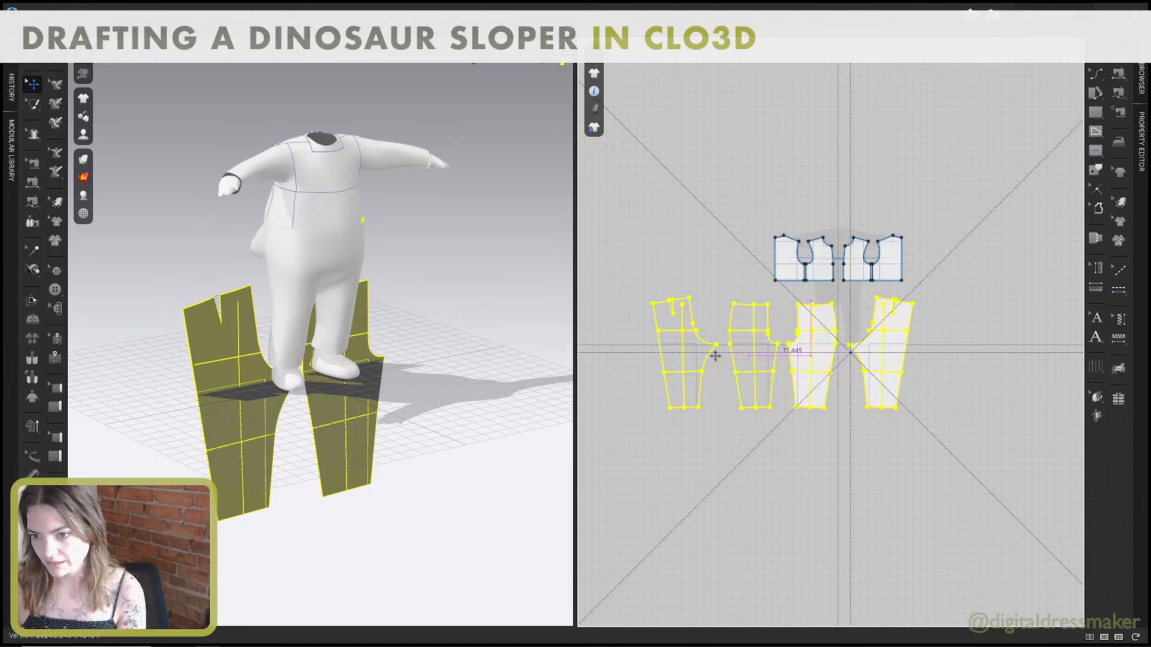
pyautogui.click(714, 358)
# Move all four pant patterns together so they are centred beneath the bodice patterns, and save the project.
pyautogui.moveTo(897, 420); pyautogui.dragTo(644, 294)
pyautogui.moveTo(738, 346); pyautogui.dragTo(811, 374)
pyautogui.click(860, 463)
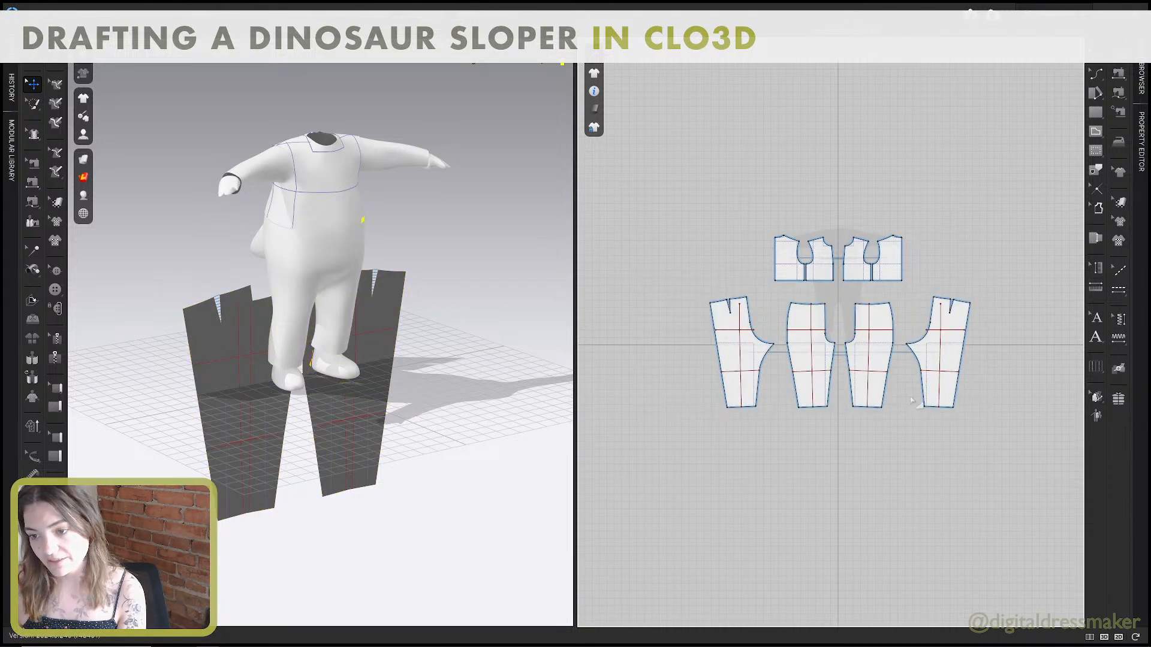
pyautogui.scroll(3, 912, 398)
pyautogui.moveTo(912, 401); pyautogui.dragTo(904, 416, button='middle')
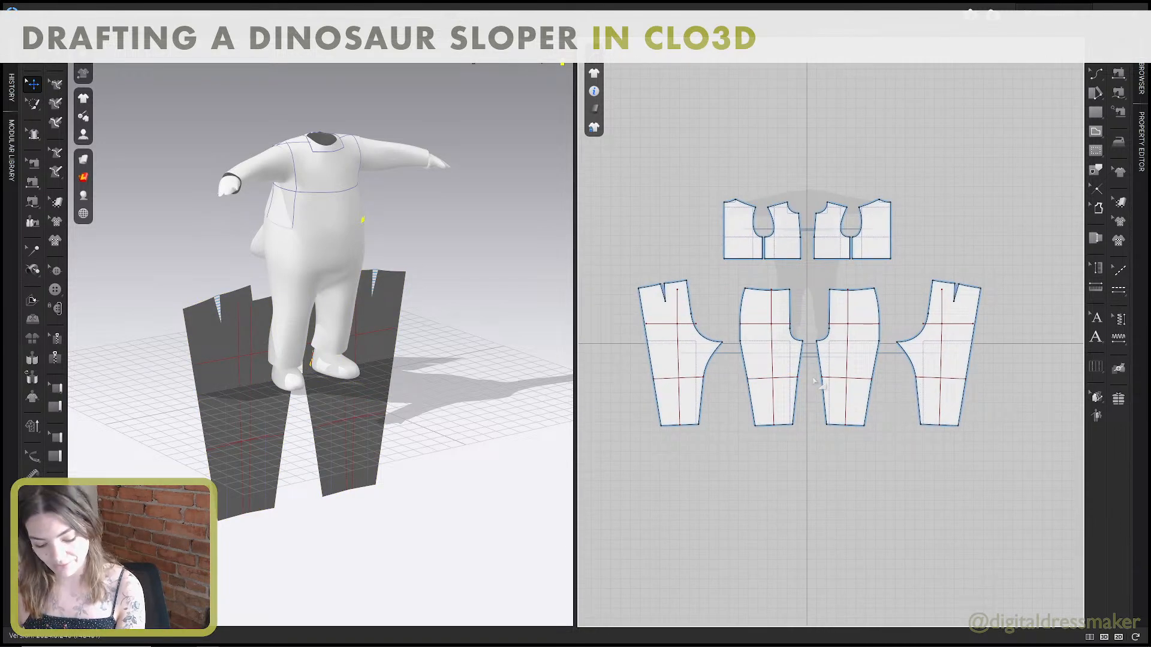
pyautogui.hotkey('ctrl', 's')
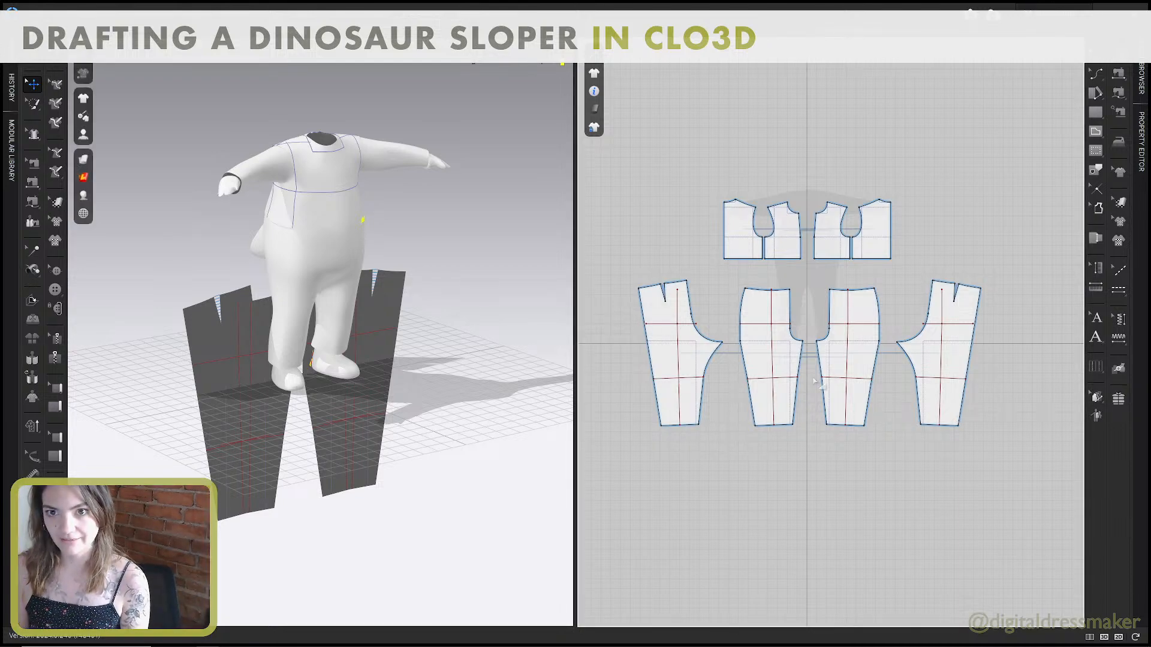
# Switch to the Pant Block guide in Adobe Acrobat and read the page 9 instructions for sewing the front and back blocks.
pyautogui.hotkey('alt', 'Tab')
pyautogui.scroll(-5, 791, 355)
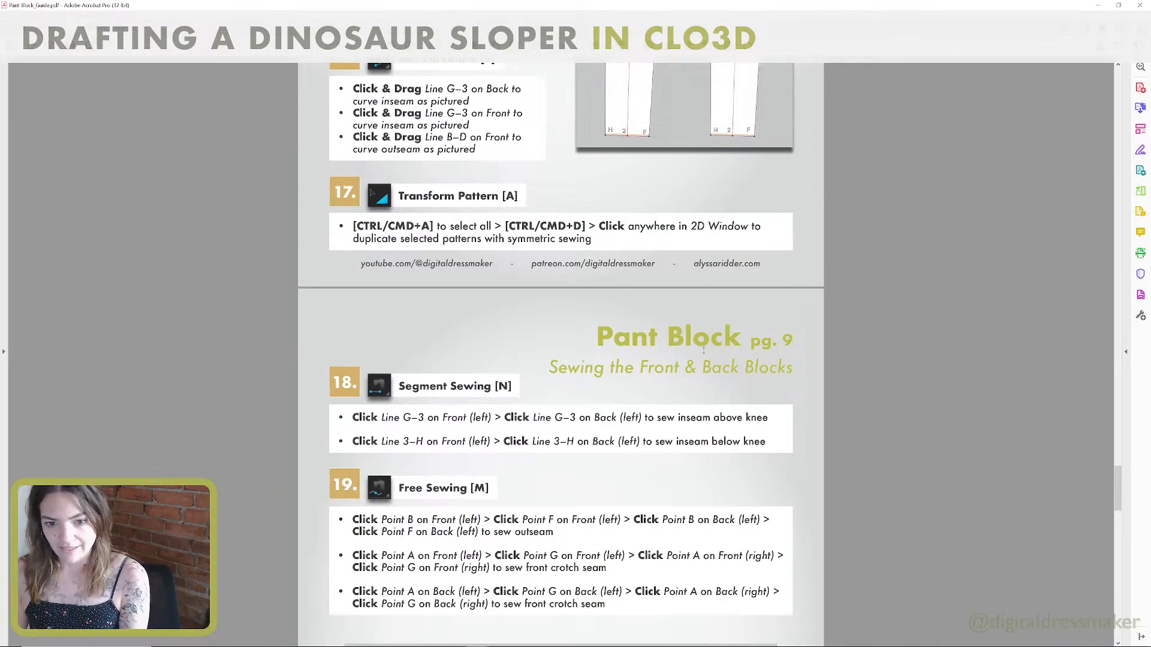
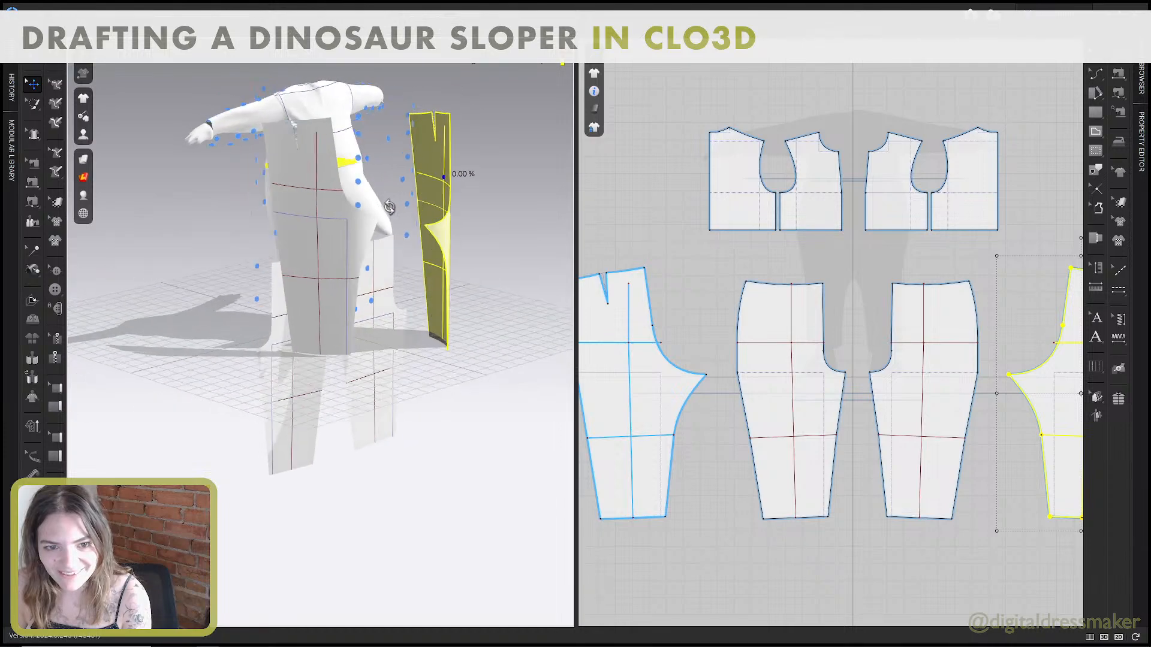
# Place the mirrored back pant patterns around the rear of the avatar's legs in the 3D view.
pyautogui.moveTo(394, 223); pyautogui.dragTo(343, 232)
pyautogui.moveTo(342, 231); pyautogui.dragTo(287, 222, button='right')
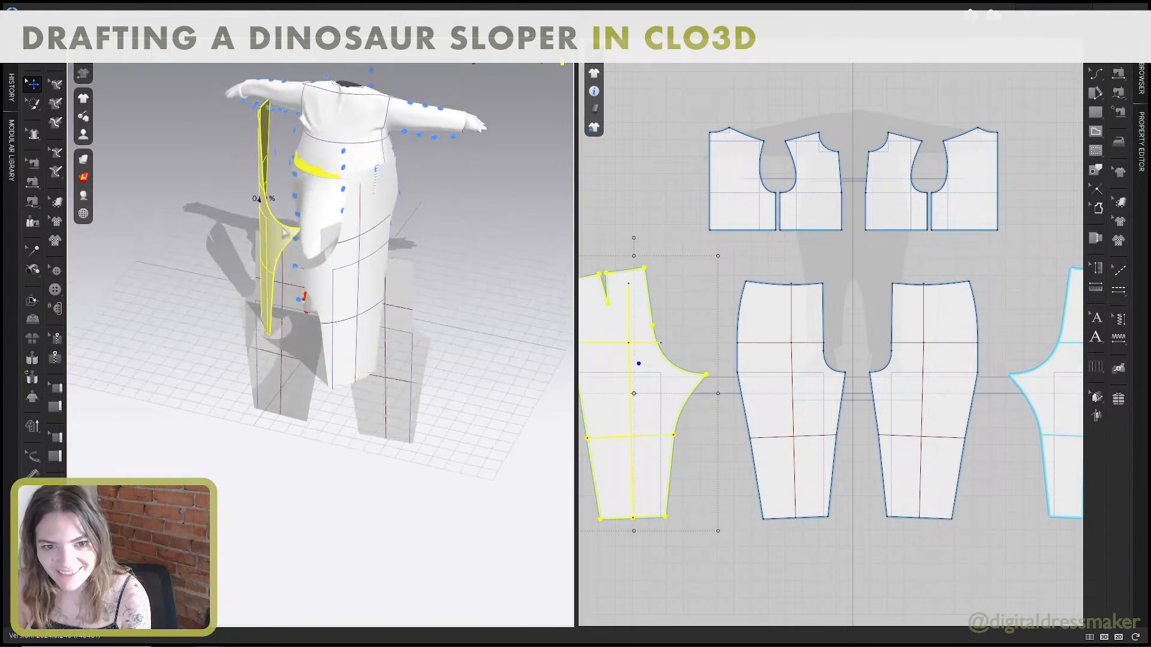
pyautogui.moveTo(358, 226); pyautogui.dragTo(379, 220)
pyautogui.moveTo(379, 220); pyautogui.dragTo(441, 223, button='right')
pyautogui.click(363, 259)
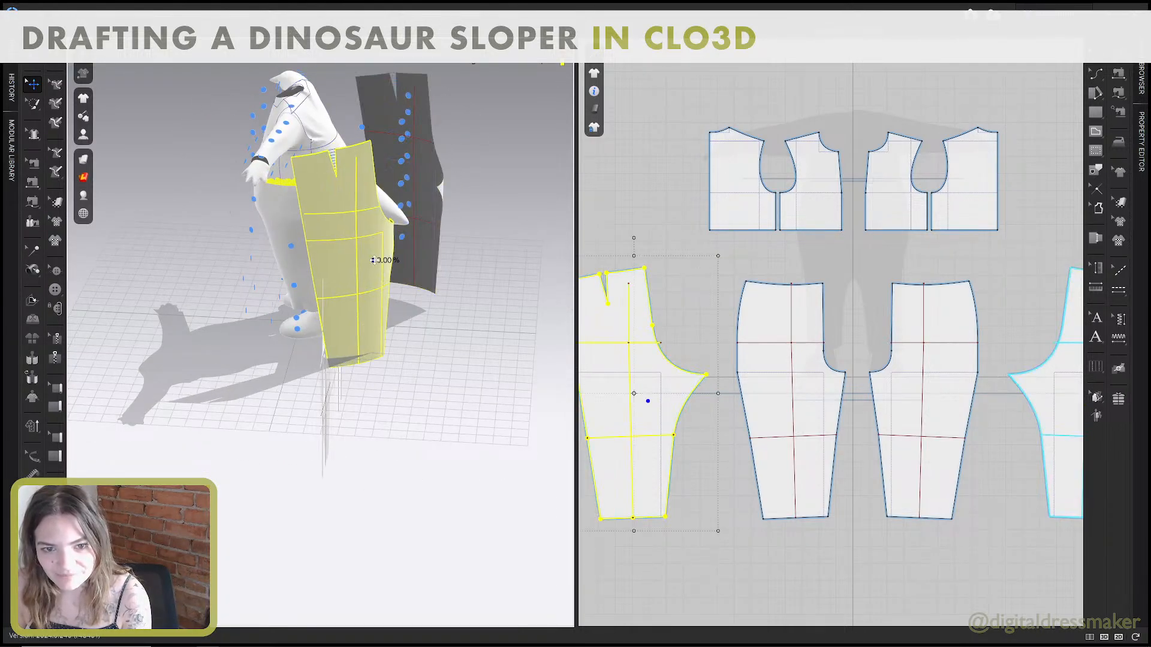
pyautogui.moveTo(363, 259); pyautogui.dragTo(266, 248, button='right')
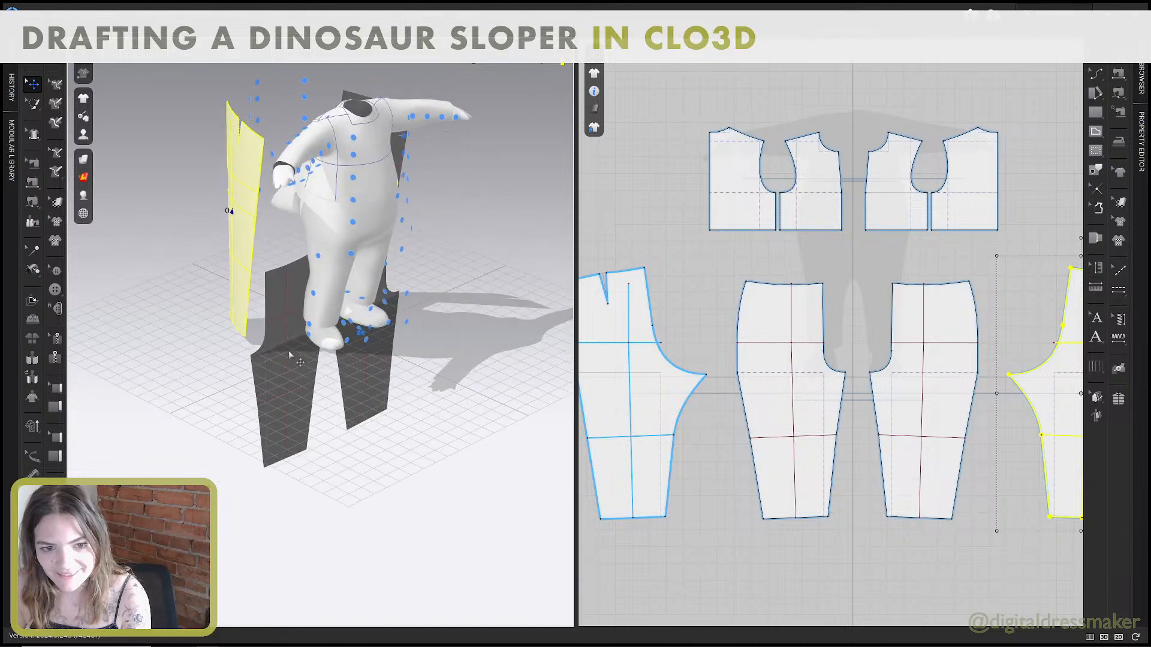
# Place the front pant patterns on the arrangement points in front of the avatar.
pyautogui.click(284, 290)
pyautogui.moveTo(284, 290); pyautogui.dragTo(308, 294, button='right')
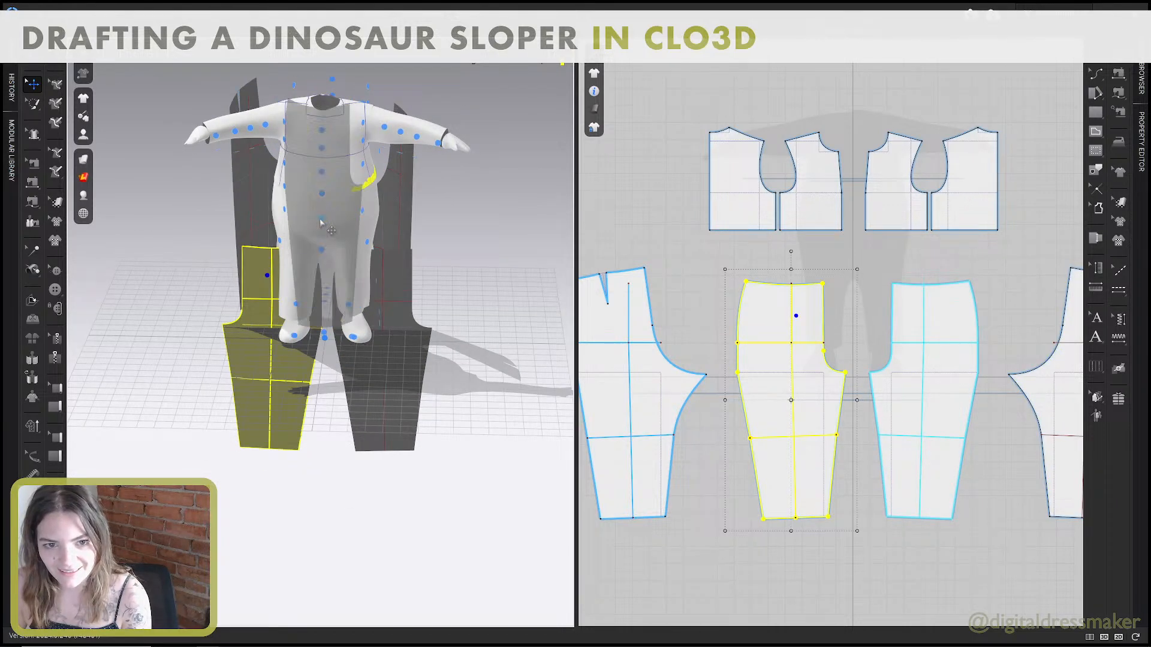
pyautogui.moveTo(318, 225); pyautogui.dragTo(352, 225, button='right')
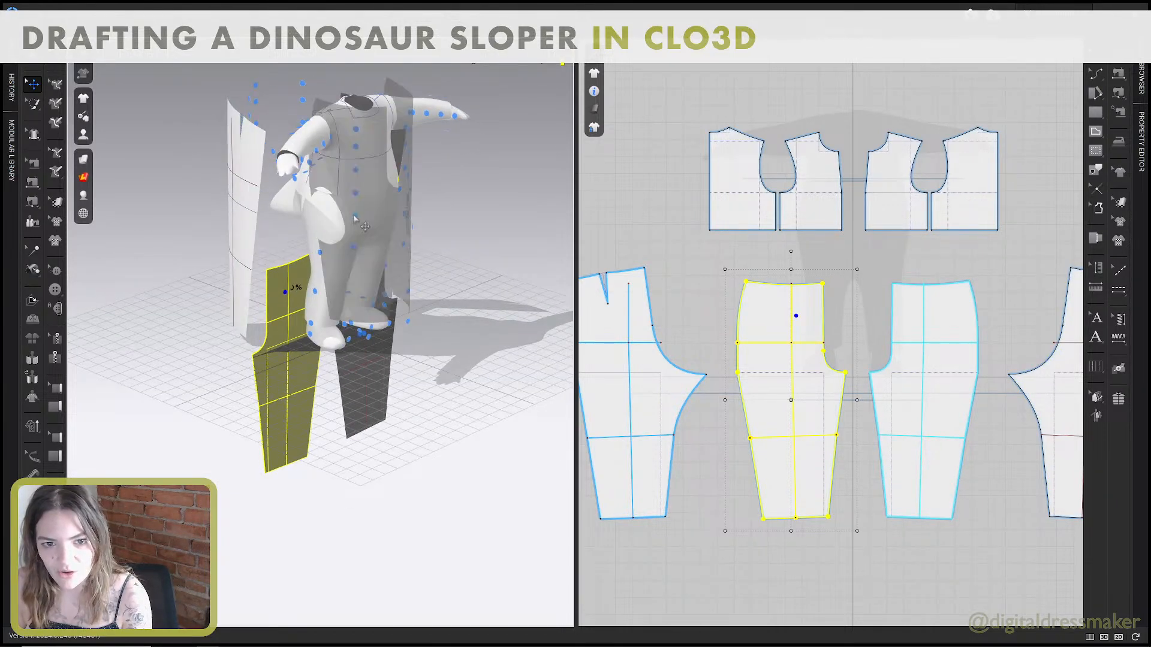
pyautogui.click(355, 216)
# Lower the front pant patterns in 3D towards the avatar's waist and legs.
pyautogui.moveTo(387, 210); pyautogui.dragTo(379, 235)
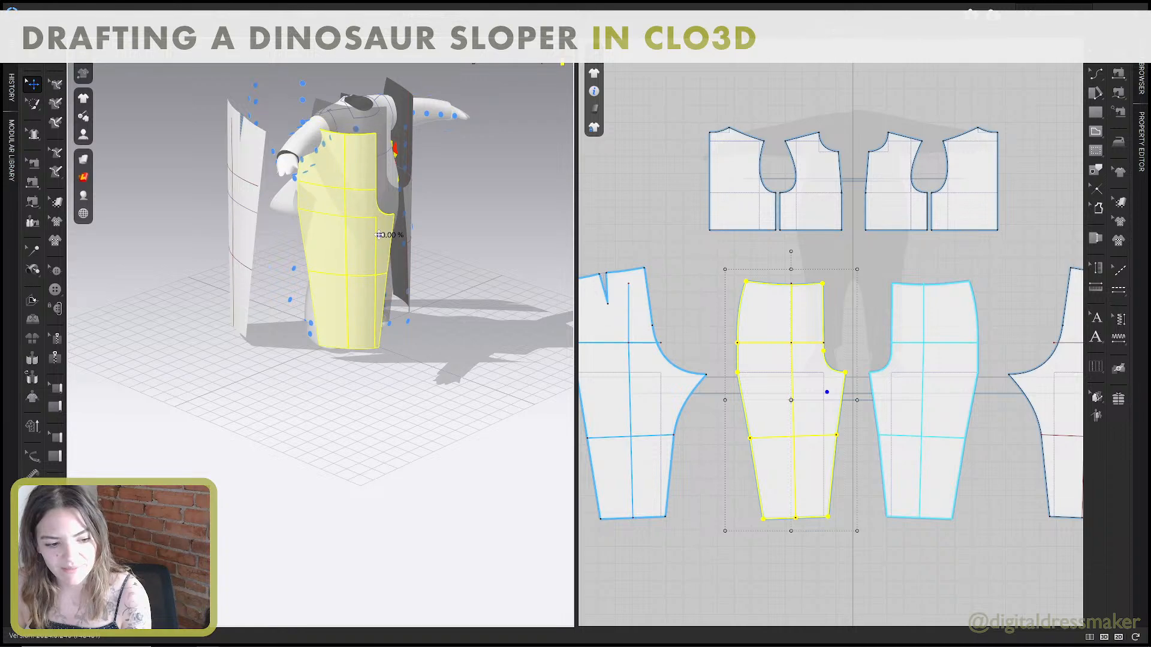
pyautogui.moveTo(376, 249); pyautogui.dragTo(352, 250, button='right')
pyautogui.moveTo(302, 182)
pyautogui.mouseDown()
pyautogui.moveTo(321, 192)
pyautogui.moveTo(311, 188)
pyautogui.mouseUp()
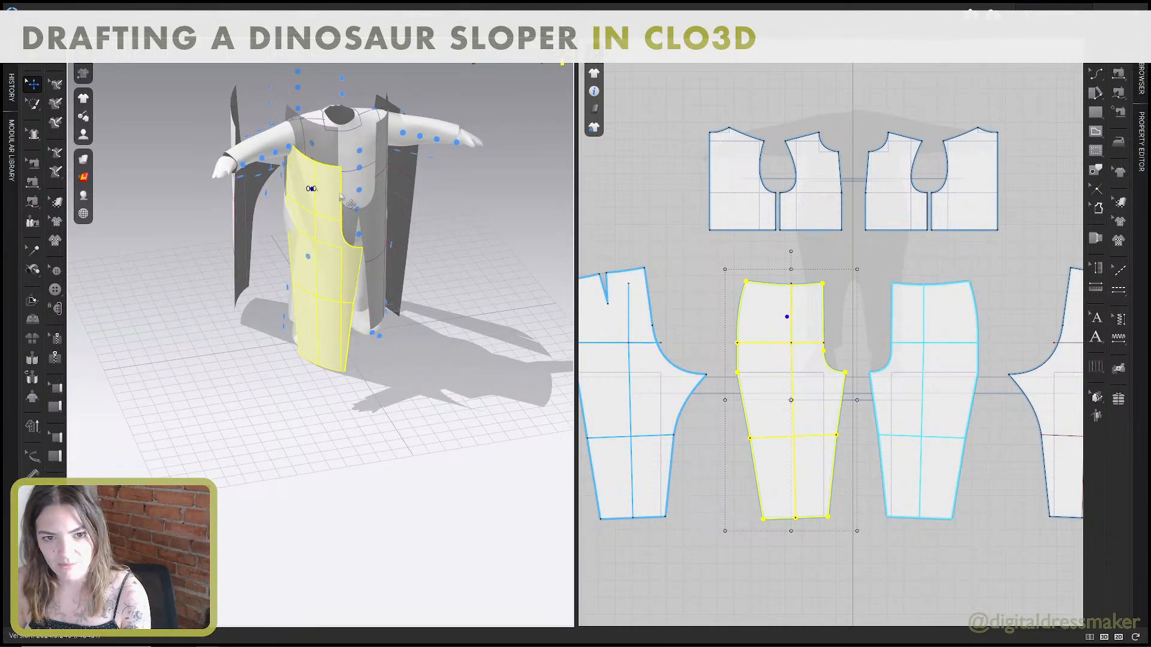
pyautogui.moveTo(340, 191); pyautogui.dragTo(305, 194, button='right')
pyautogui.moveTo(331, 202); pyautogui.dragTo(325, 240)
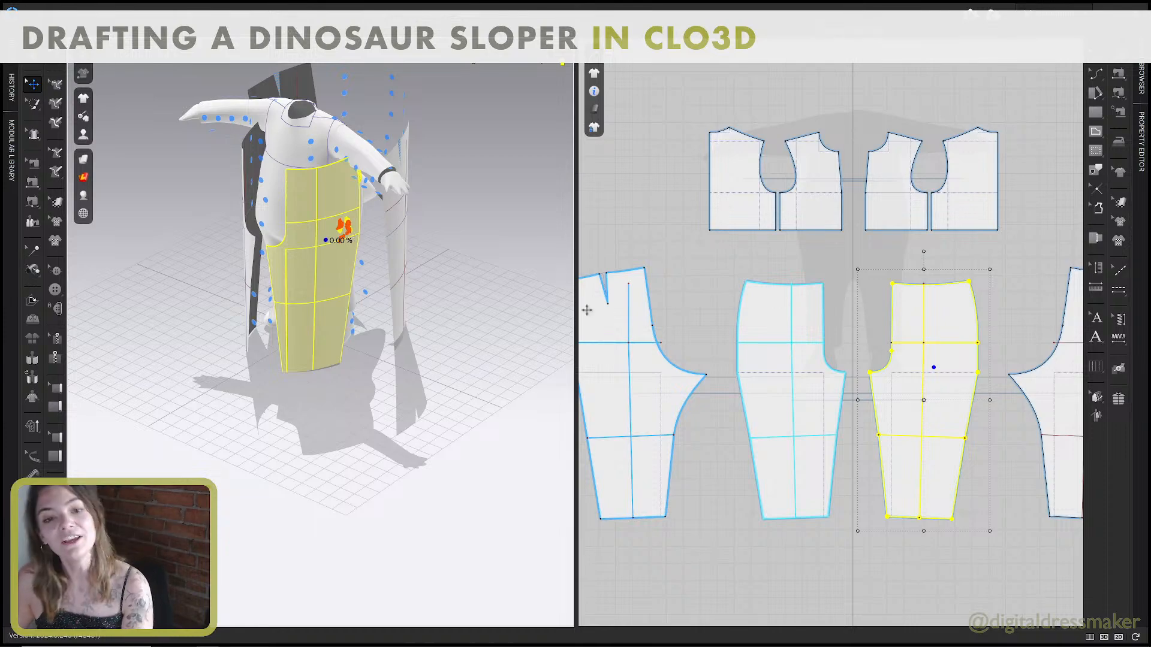
# Nudge both front pant patterns down and sideways to line them up with the avatar's legs.
pyautogui.moveTo(393, 255); pyautogui.dragTo(391, 305, button='middle')
pyautogui.moveTo(409, 325); pyautogui.dragTo(466, 350, button='right')
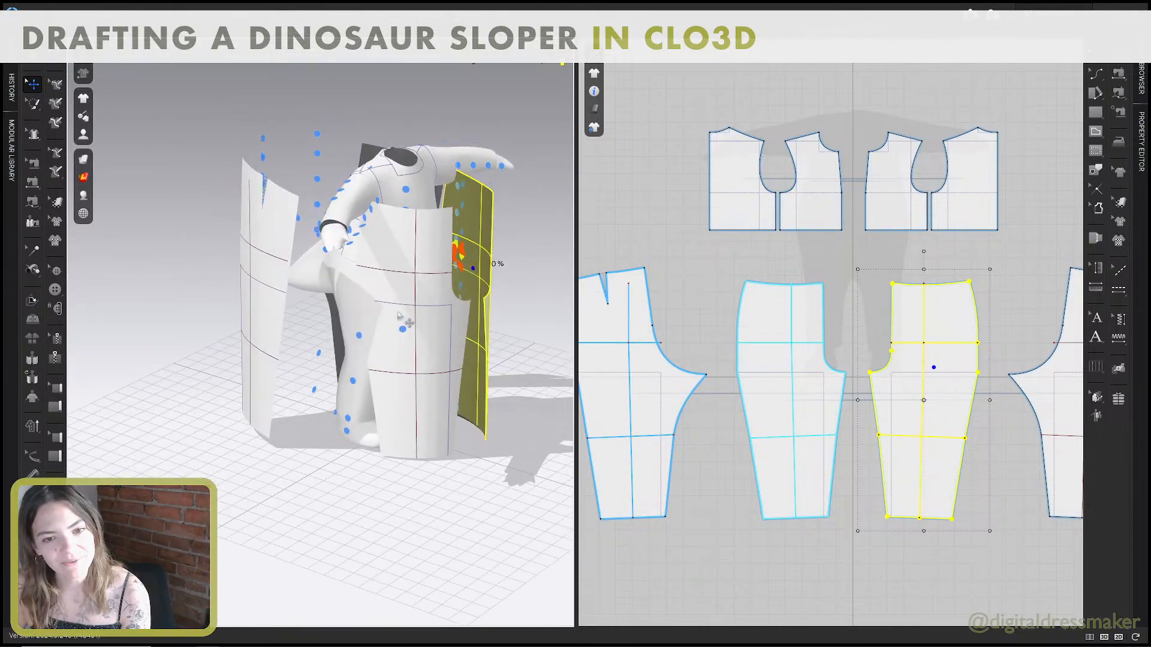
pyautogui.moveTo(402, 318)
pyautogui.mouseDown()
pyautogui.moveTo(415, 329)
pyautogui.moveTo(400, 330)
pyautogui.mouseUp()
pyautogui.moveTo(426, 333); pyautogui.dragTo(370, 332, button='right')
pyautogui.moveTo(397, 326); pyautogui.dragTo(391, 334)
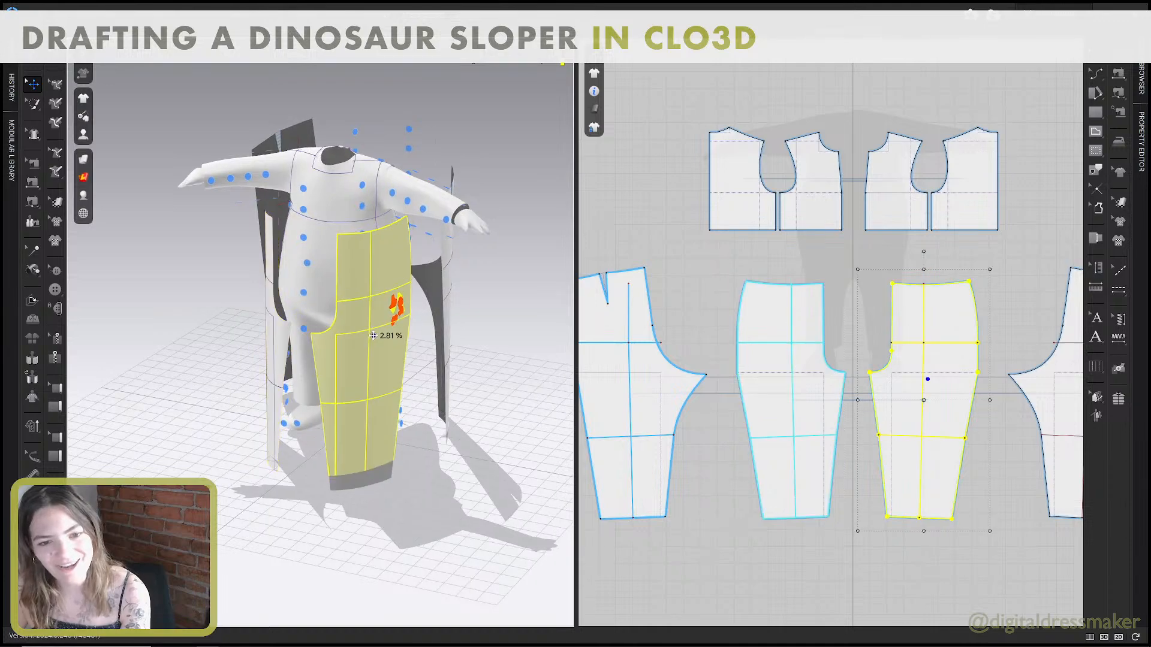
pyautogui.moveTo(360, 336); pyautogui.dragTo(374, 334, button='right')
pyautogui.moveTo(312, 333); pyautogui.dragTo(319, 339)
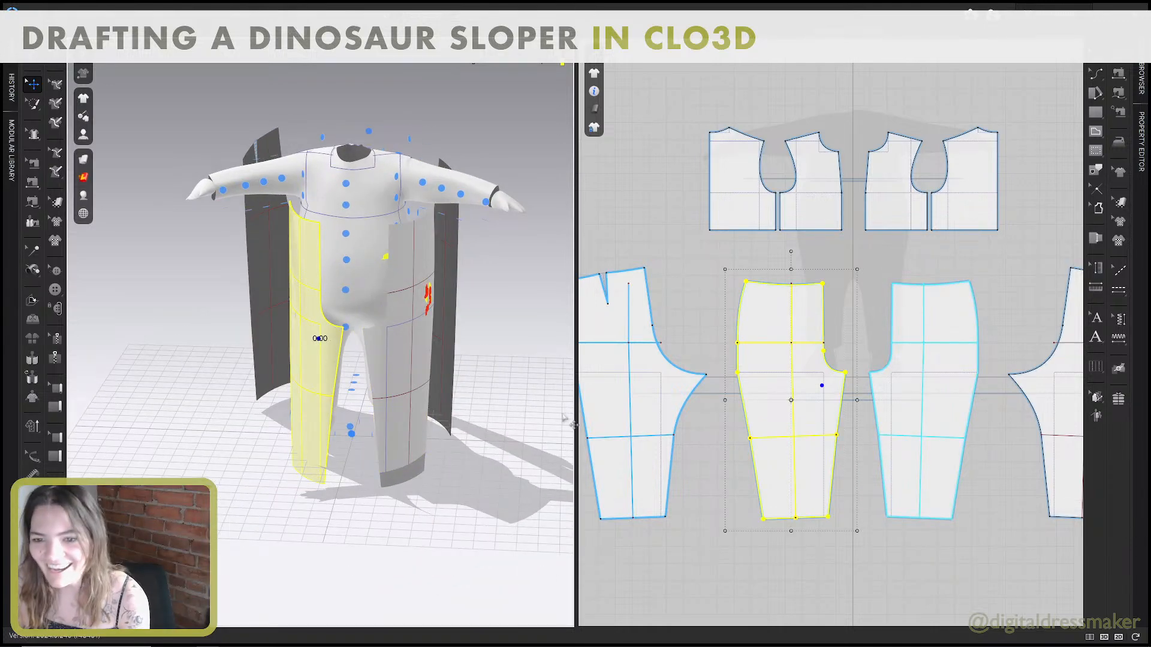
# Lower the back pant patterns in 3D so they sit level with the front patterns.
pyautogui.moveTo(470, 359); pyautogui.dragTo(578, 361, button='right')
pyautogui.moveTo(431, 274); pyautogui.dragTo(416, 312)
pyautogui.moveTo(416, 312); pyautogui.dragTo(510, 307, button='right')
pyautogui.moveTo(313, 283); pyautogui.dragTo(311, 294)
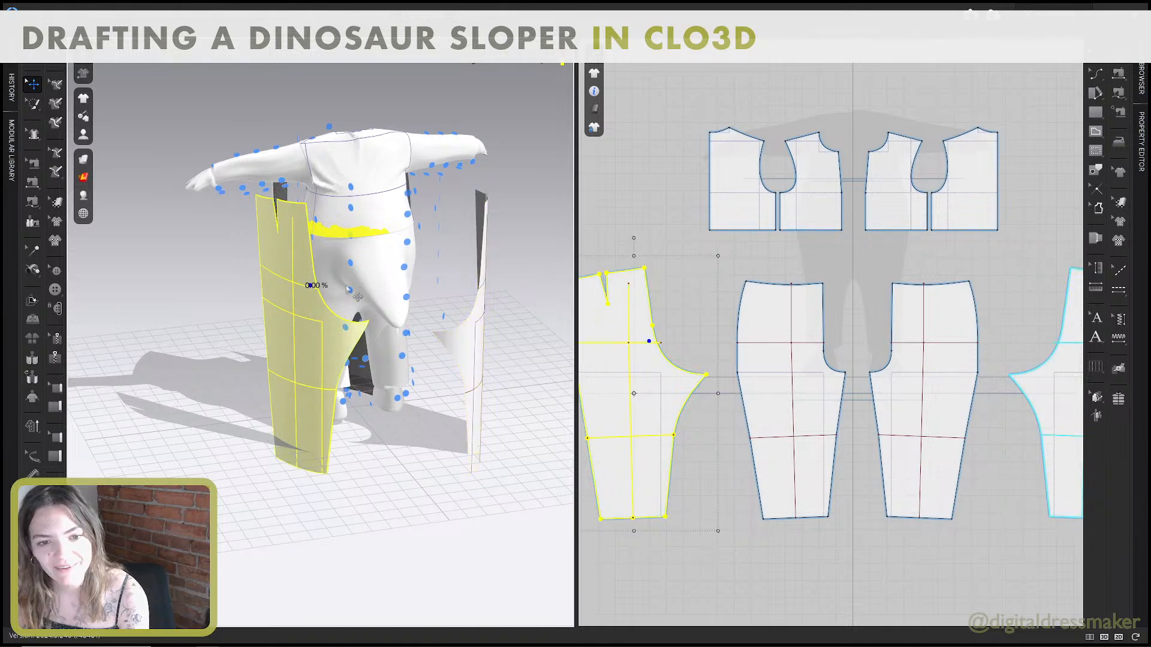
# Sew the curved upper inseam of the back pant pattern to the upper inseam of the front with segment sewing.
pyautogui.moveTo(475, 320); pyautogui.dragTo(429, 314)
pyautogui.moveTo(429, 314); pyautogui.dragTo(401, 292, button='right')
pyautogui.press('n')
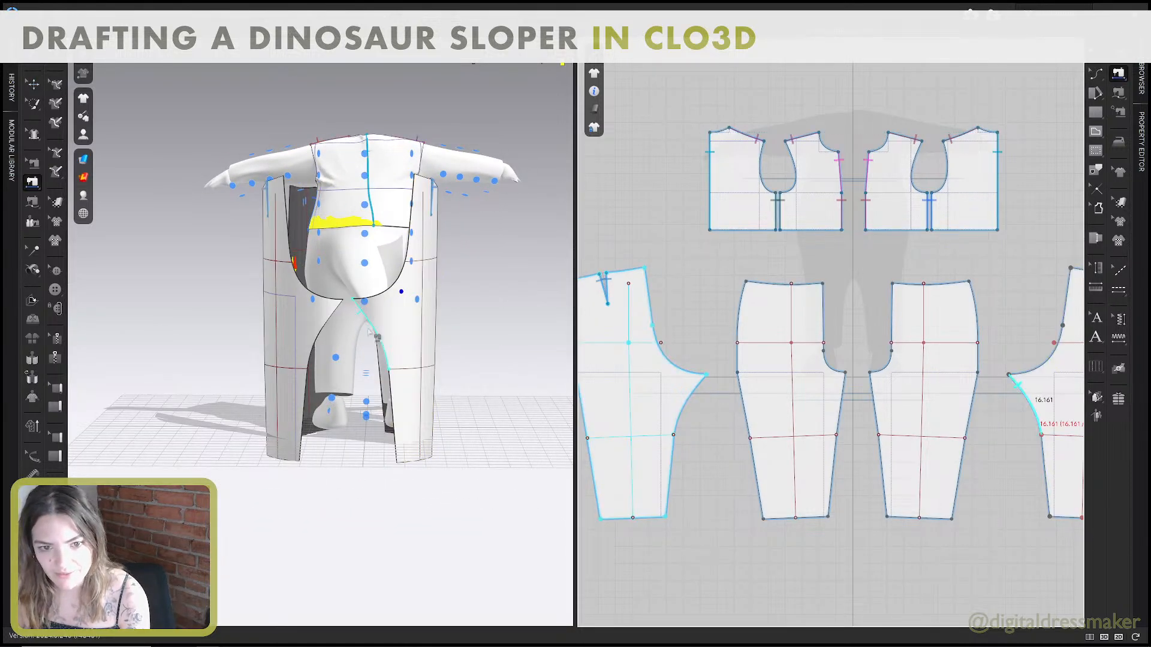
pyautogui.click(370, 325)
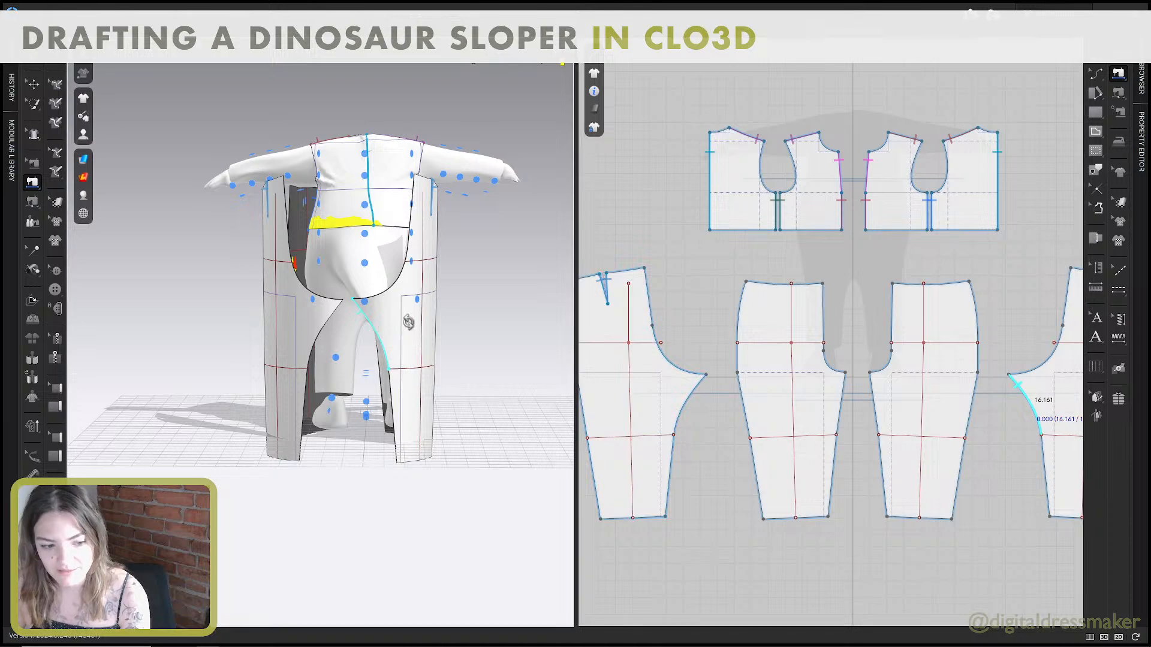
pyautogui.moveTo(408, 321); pyautogui.dragTo(259, 325, button='right')
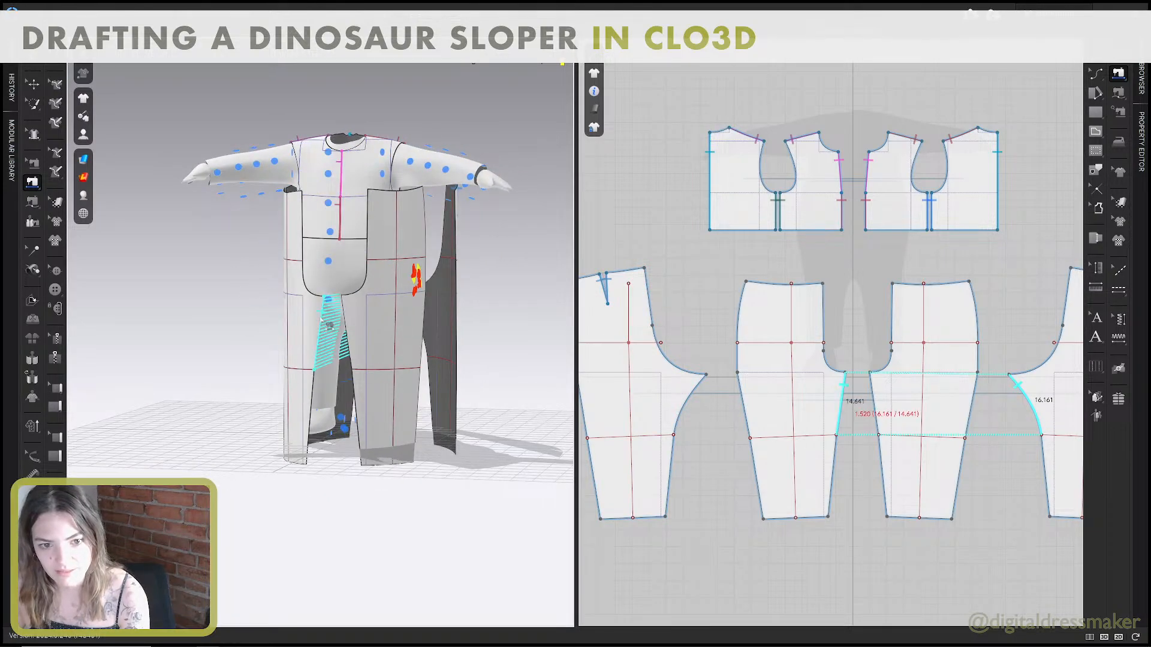
pyautogui.click(328, 329)
# Sew the straight lower inseam segments of the front and back pant patterns together.
pyautogui.moveTo(330, 328)
pyautogui.mouseDown(button='right')
pyautogui.moveTo(372, 315)
pyautogui.moveTo(337, 320)
pyautogui.mouseUp(button='right')
pyautogui.click(362, 395)
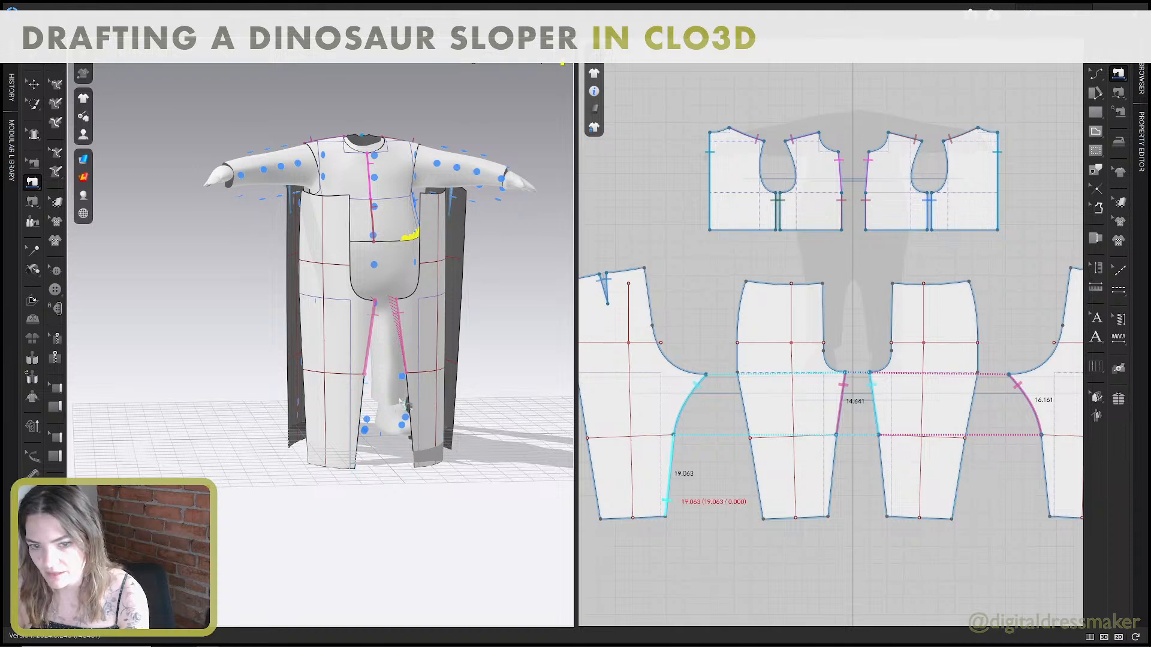
pyautogui.moveTo(355, 387); pyautogui.dragTo(508, 382, button='right')
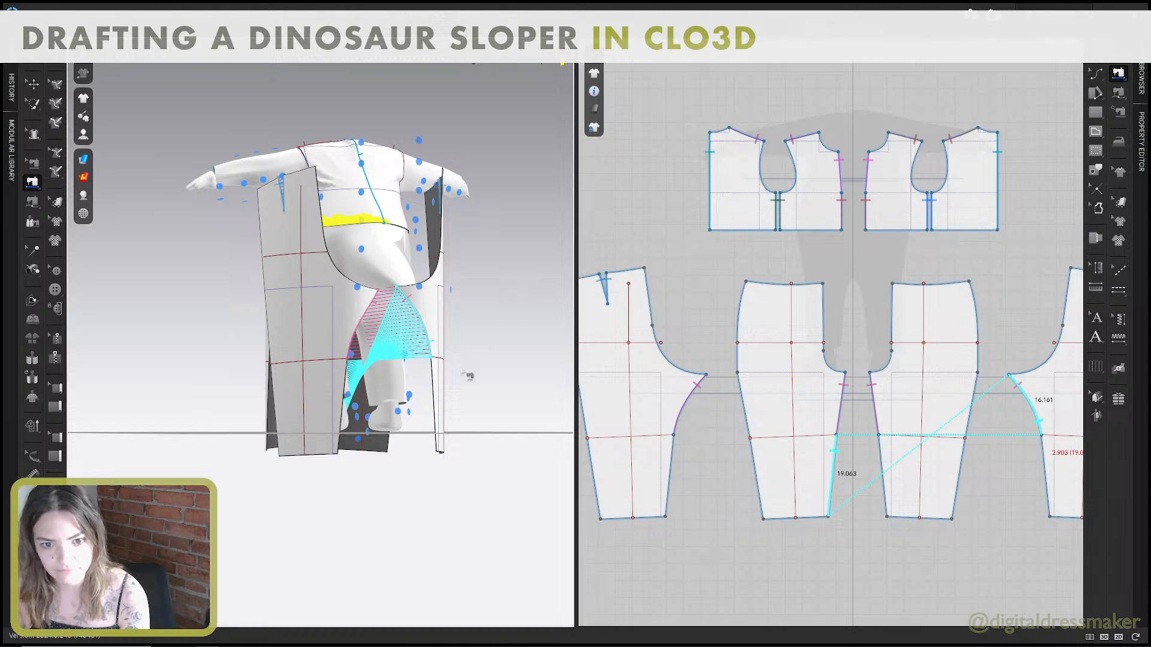
pyautogui.click(442, 384)
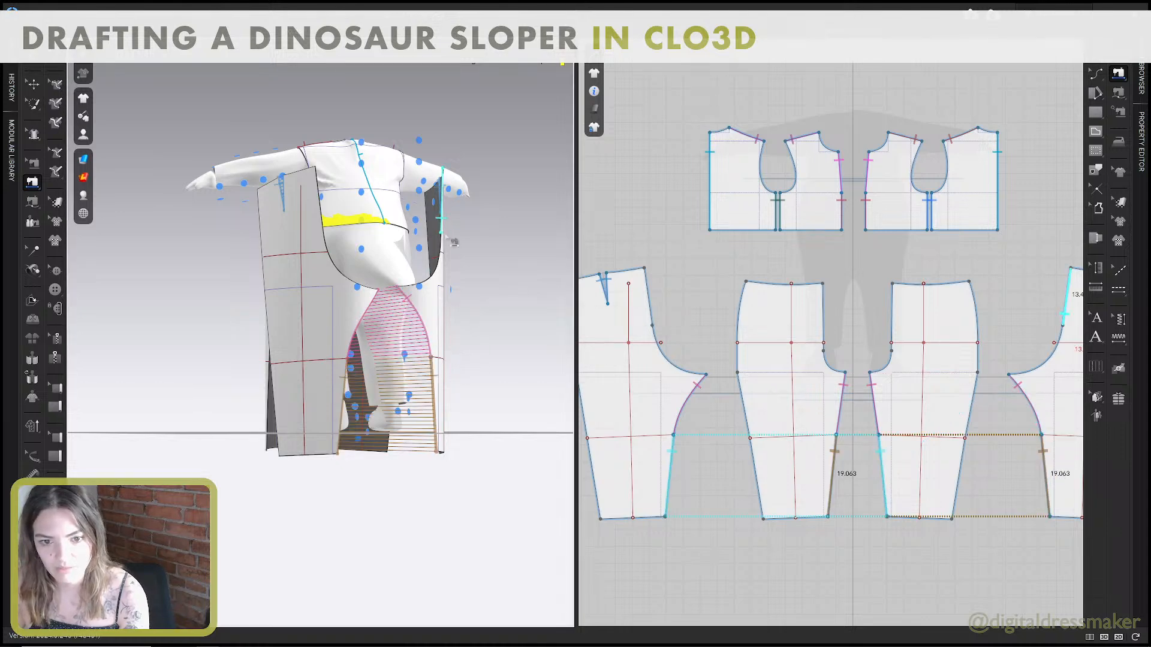
# Sew the upper centre back edges of the two back pant patterns together.
pyautogui.moveTo(447, 237); pyautogui.dragTo(384, 290, button='right')
pyautogui.click(321, 260)
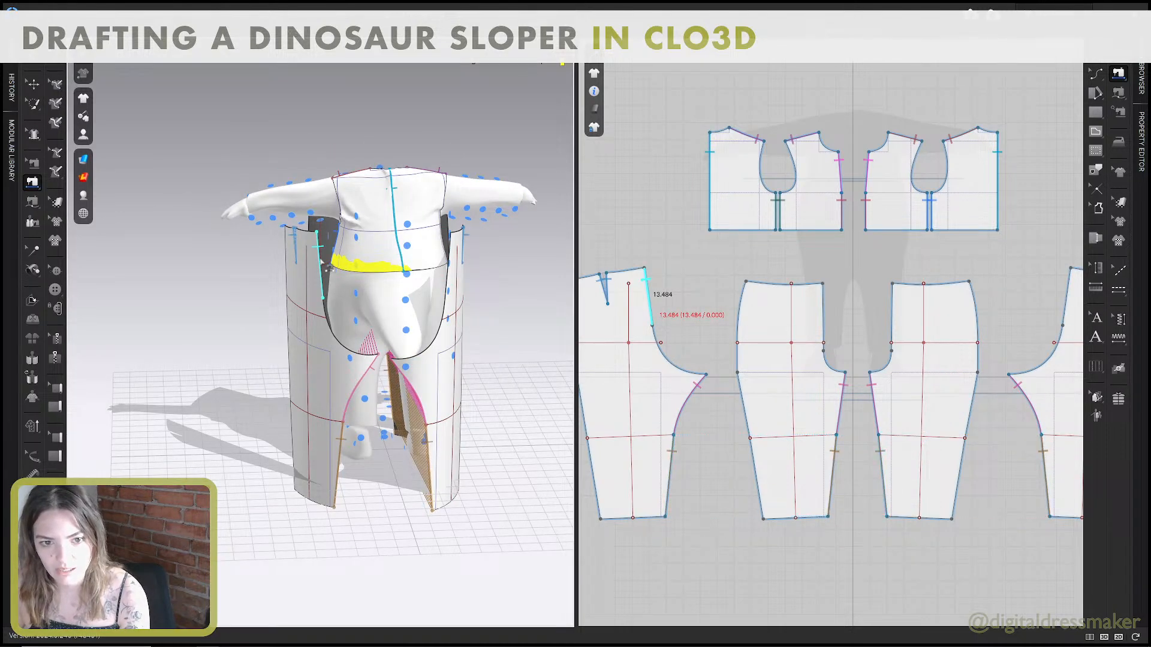
pyautogui.click(459, 268)
# Sew the two front pant patterns together along the straight centre front edges and the crotch curves.
pyautogui.moveTo(459, 268); pyautogui.dragTo(436, 289, button='right')
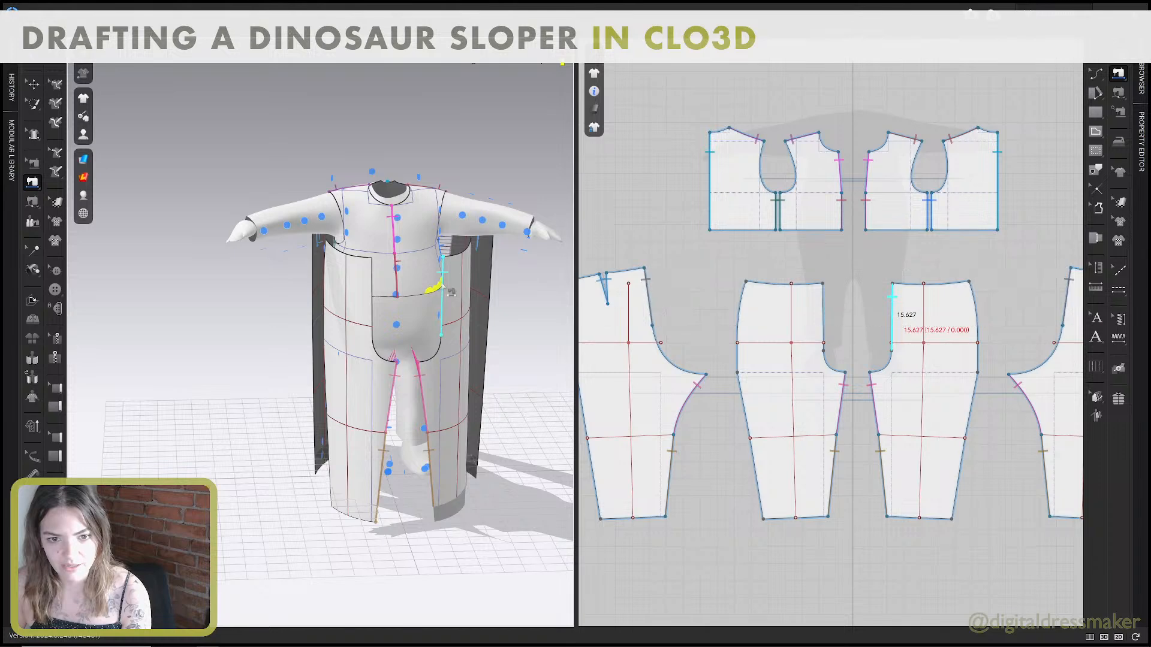
pyautogui.click(446, 289)
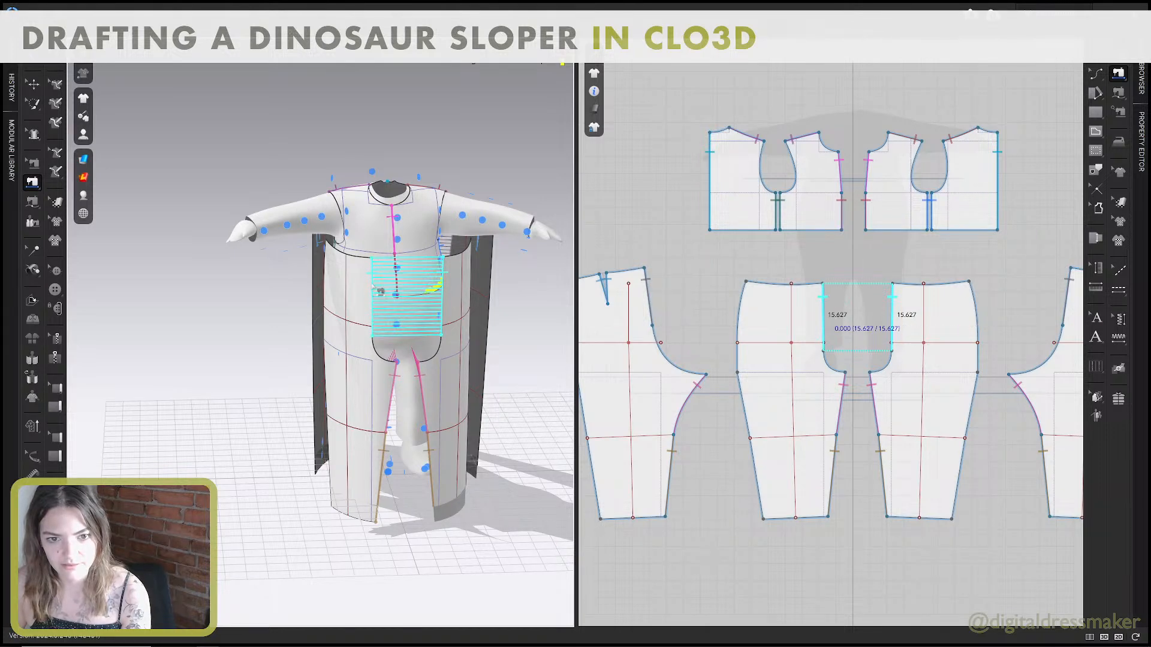
pyautogui.click(372, 287)
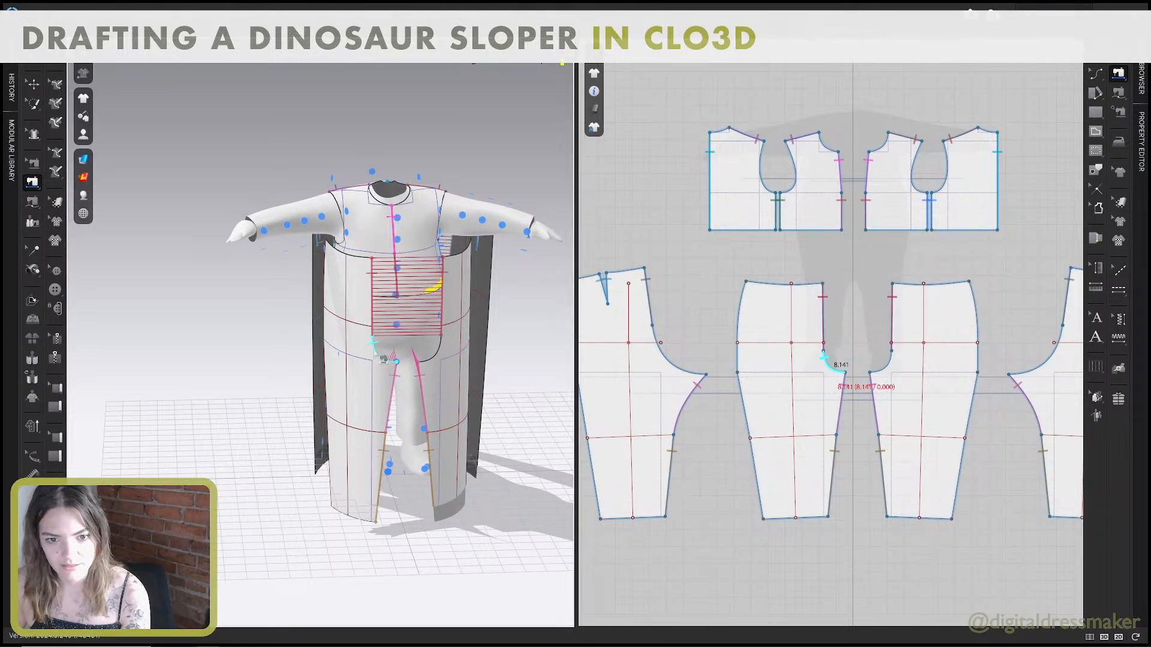
pyautogui.click(391, 360)
pyautogui.click(441, 350)
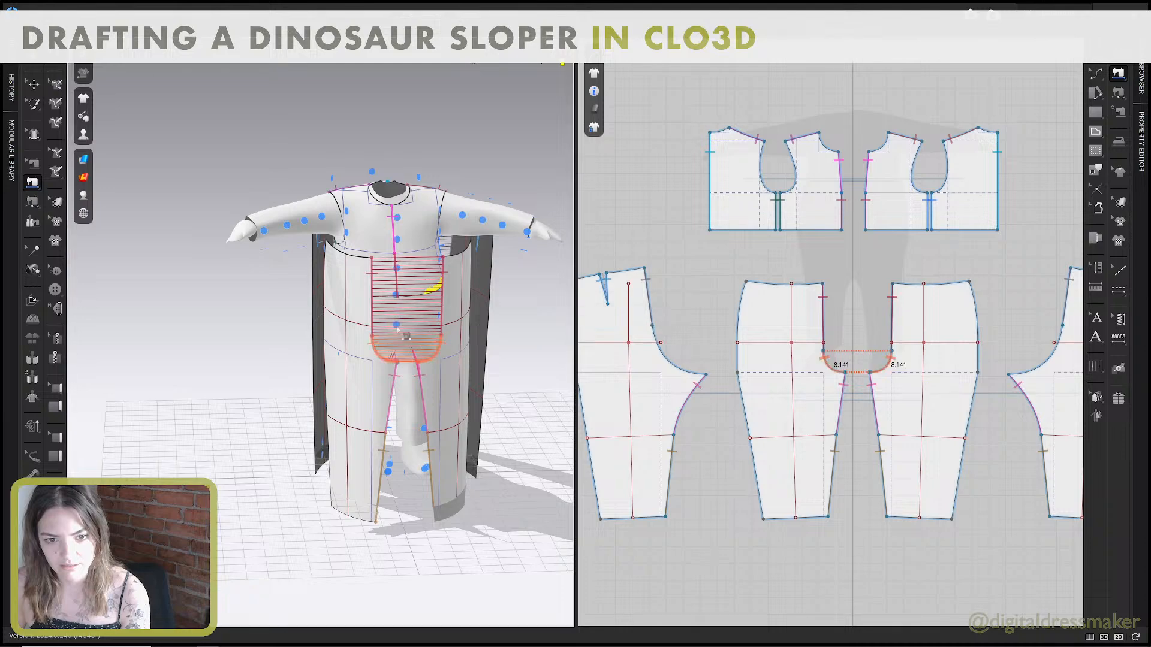
pyautogui.moveTo(398, 329); pyautogui.dragTo(451, 331, button='right')
pyautogui.click(434, 284)
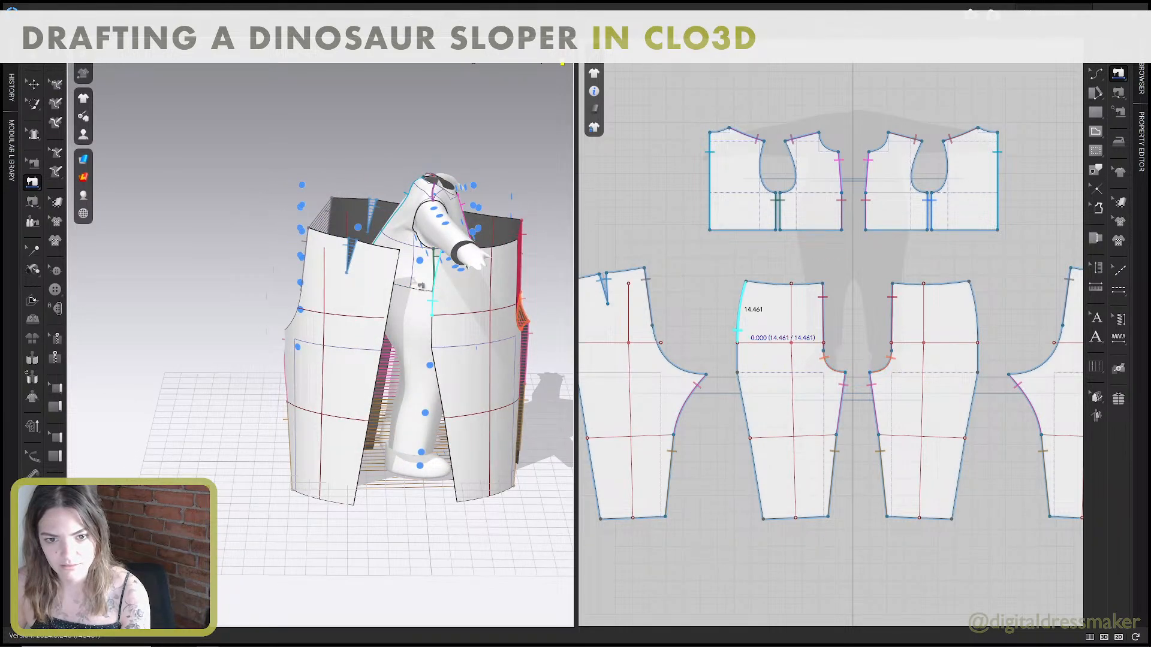
pyautogui.click(395, 276)
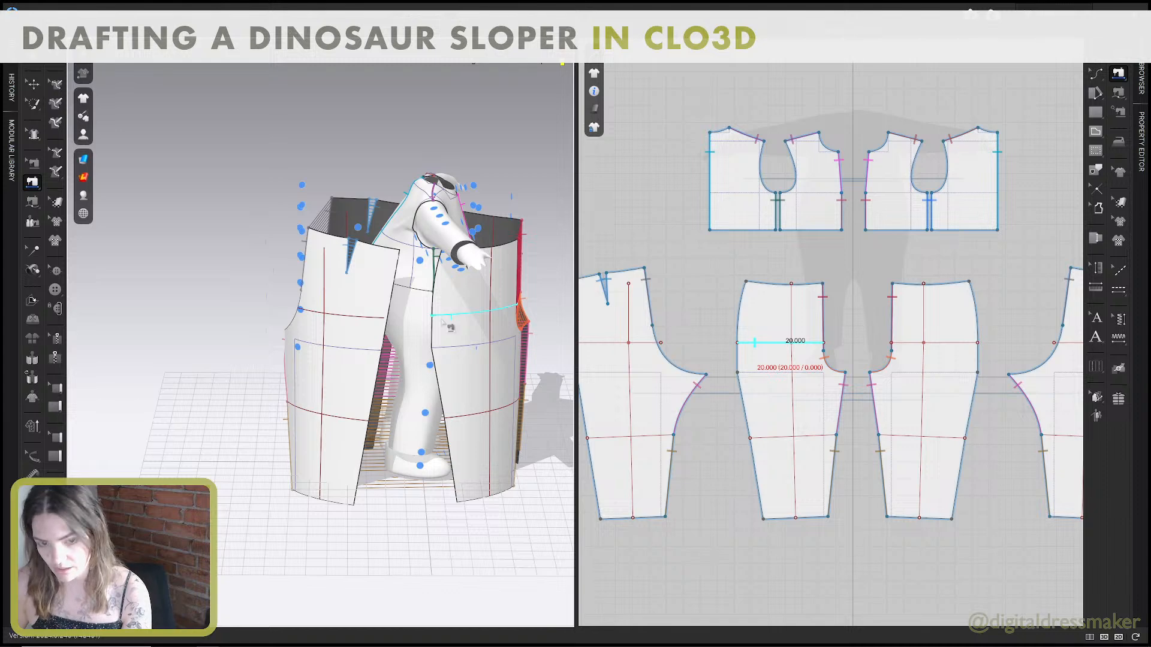
# Free-sew the full side seam of the front pant pattern to the back pattern's side seam from waist to hem.
pyautogui.press('m')
pyautogui.moveTo(703, 344); pyautogui.dragTo(732, 338, button='middle')
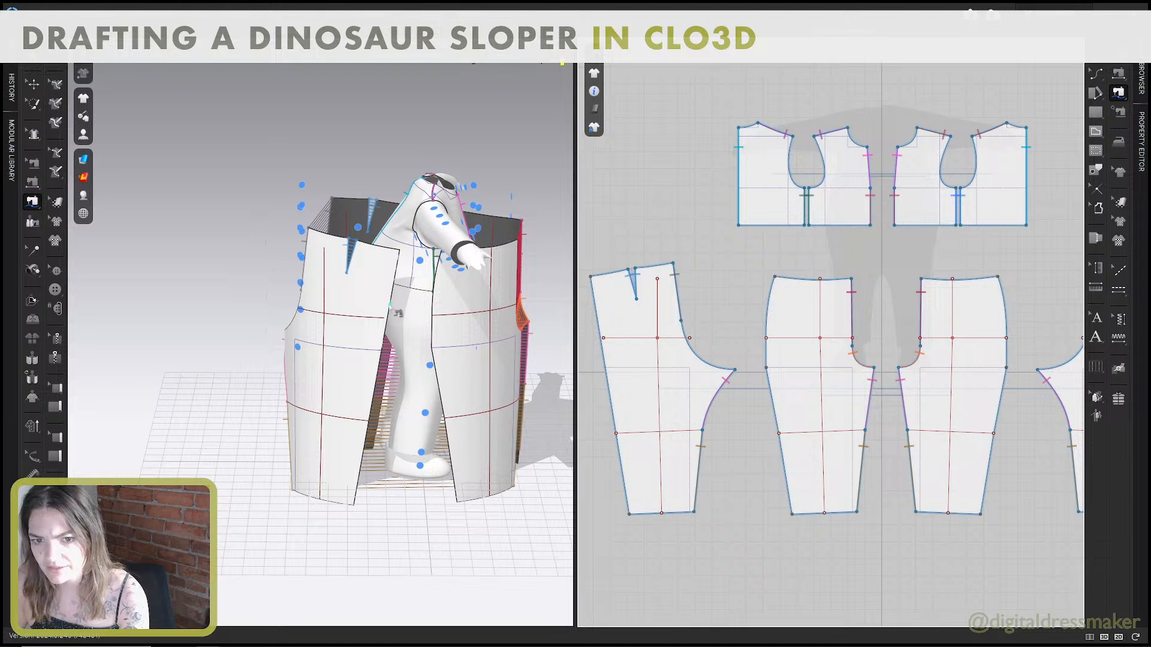
pyautogui.scroll(2, 883, 399)
pyautogui.scroll(-5, 883, 399)
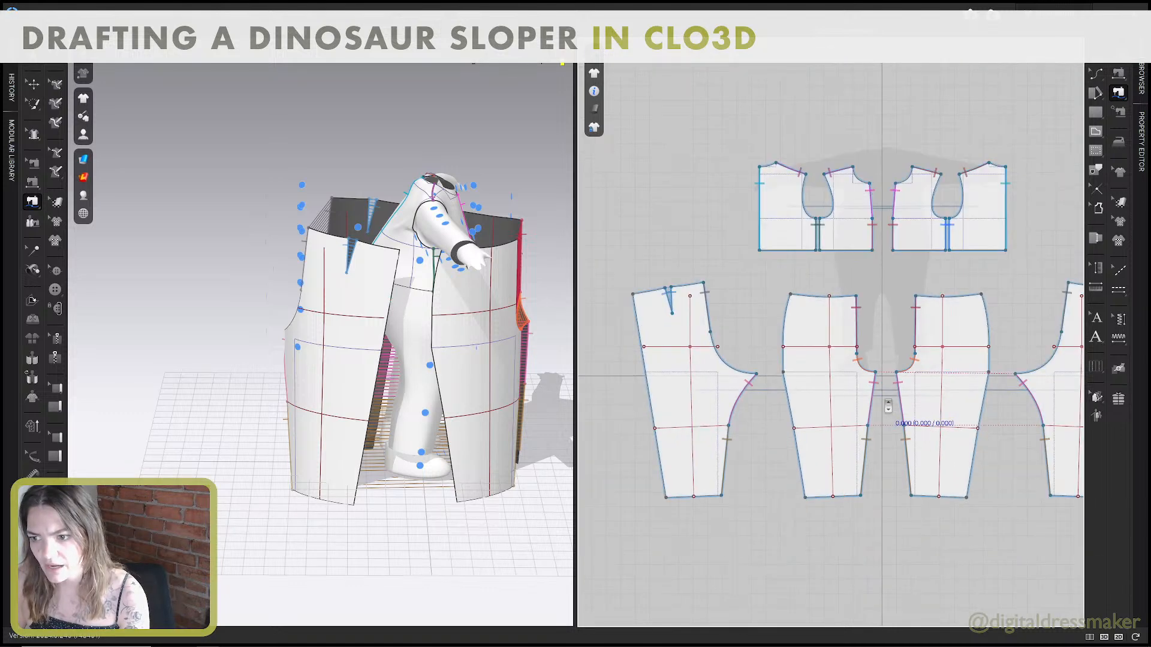
pyautogui.moveTo(882, 399); pyautogui.dragTo(821, 364, button='middle')
pyautogui.click(747, 278)
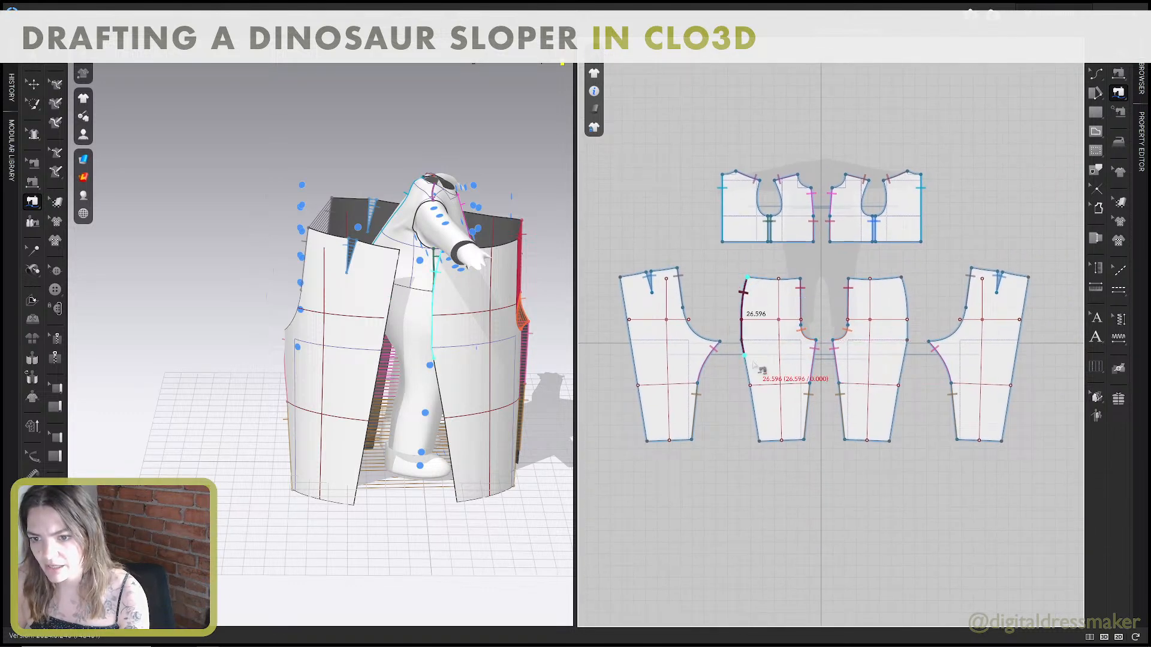
pyautogui.click(759, 442)
pyautogui.click(1028, 277)
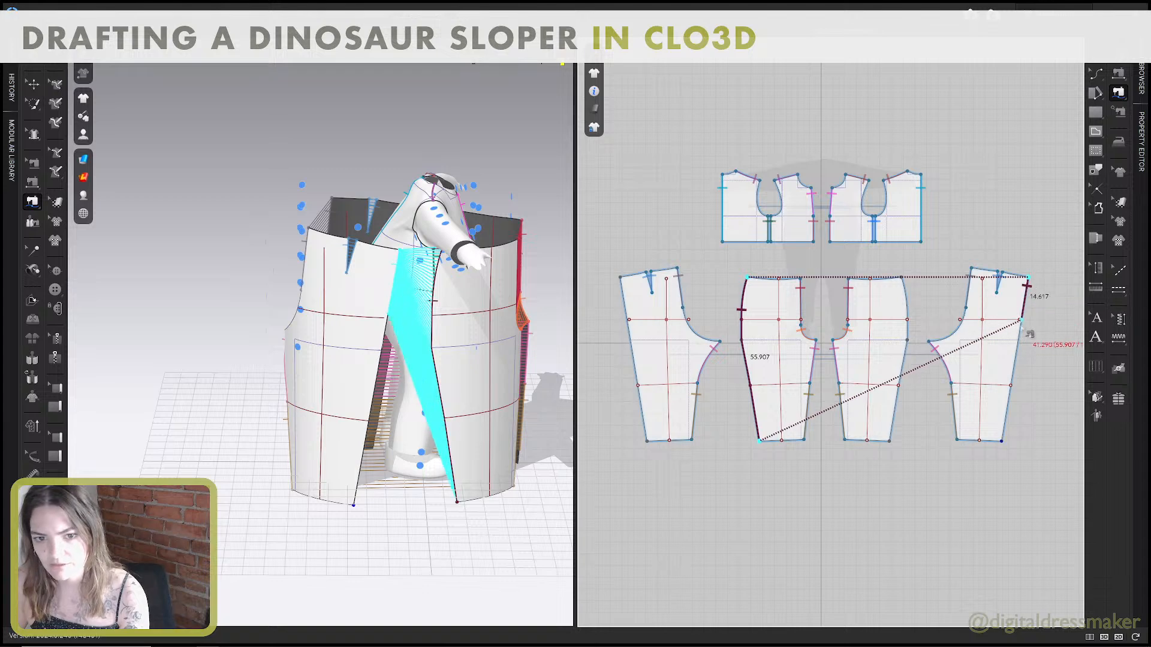
pyautogui.click(1008, 444)
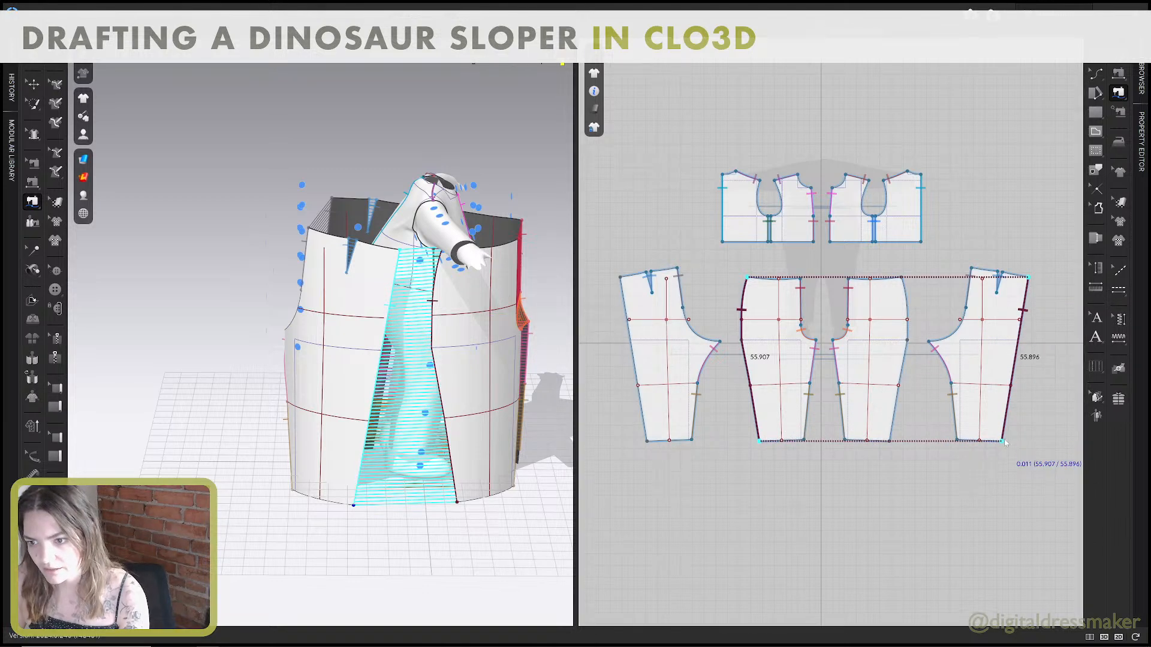
# Simulate the sewn pants on the avatar and pull at the lower pant legs to adjust the drape.
pyautogui.moveTo(389, 386); pyautogui.dragTo(377, 399, button='middle')
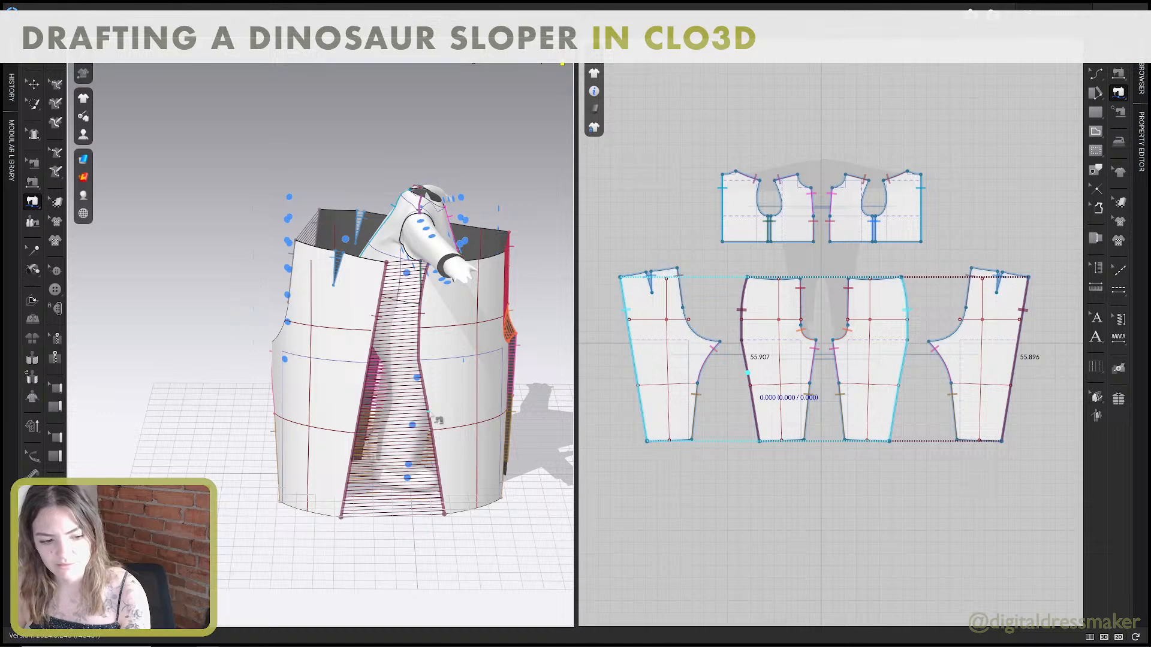
pyautogui.press('space')
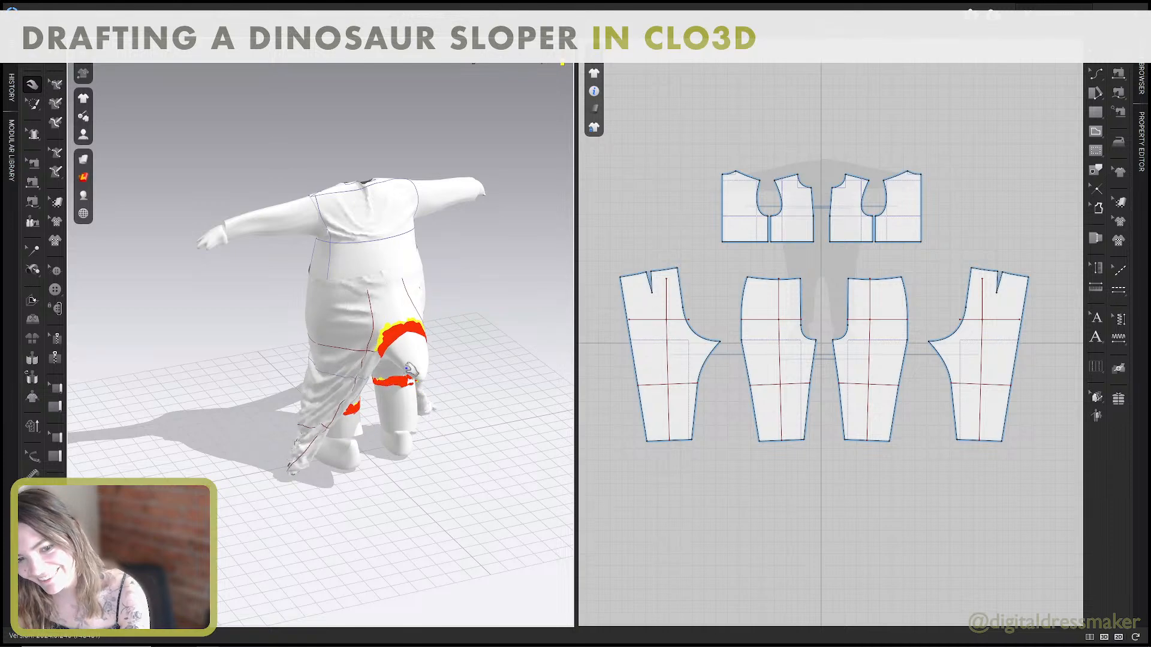
pyautogui.moveTo(439, 368); pyautogui.dragTo(505, 369, button='right')
pyautogui.moveTo(354, 437); pyautogui.dragTo(344, 393, button='right')
pyautogui.moveTo(344, 397)
pyautogui.mouseDown()
pyautogui.moveTo(480, 503)
pyautogui.moveTo(521, 511)
pyautogui.moveTo(366, 410)
pyautogui.moveTo(339, 415)
pyautogui.mouseUp()
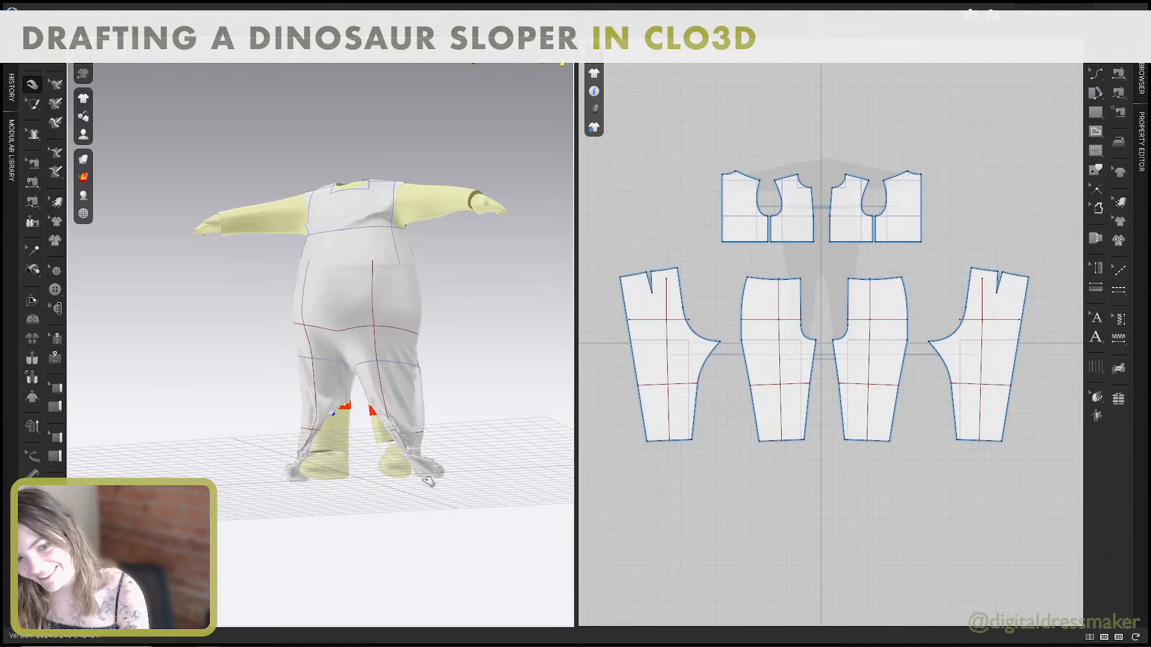
# Remove the lower inseam sewing between the front and back pant patterns.
pyautogui.press('n')
pyautogui.click(695, 413)
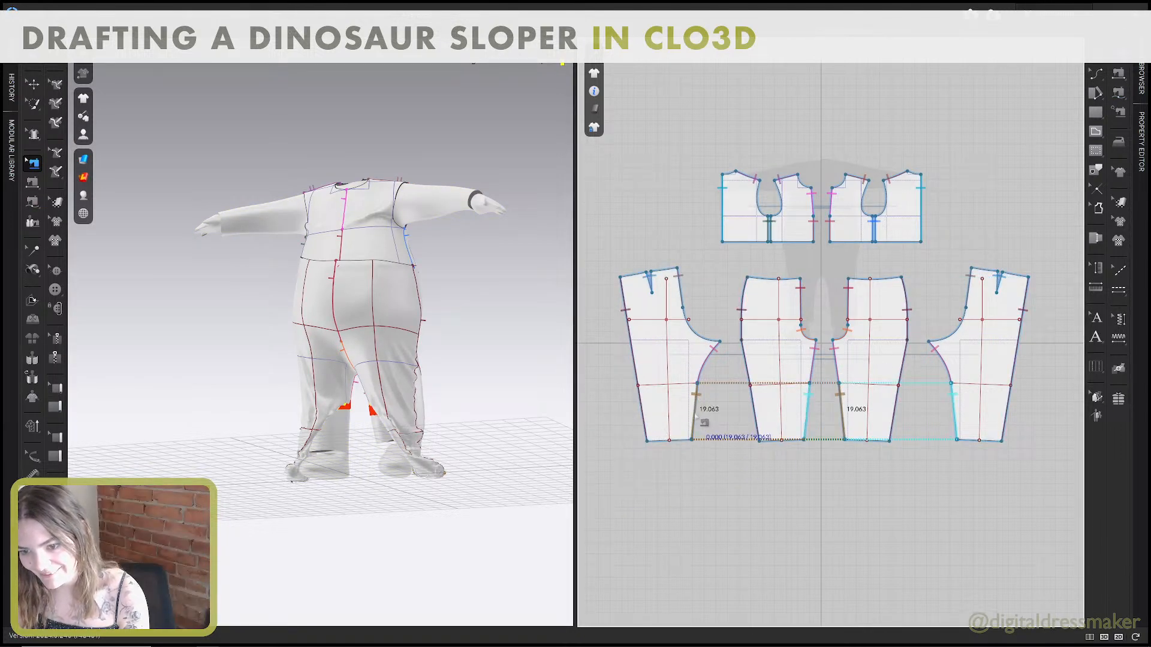
pyautogui.click(695, 418)
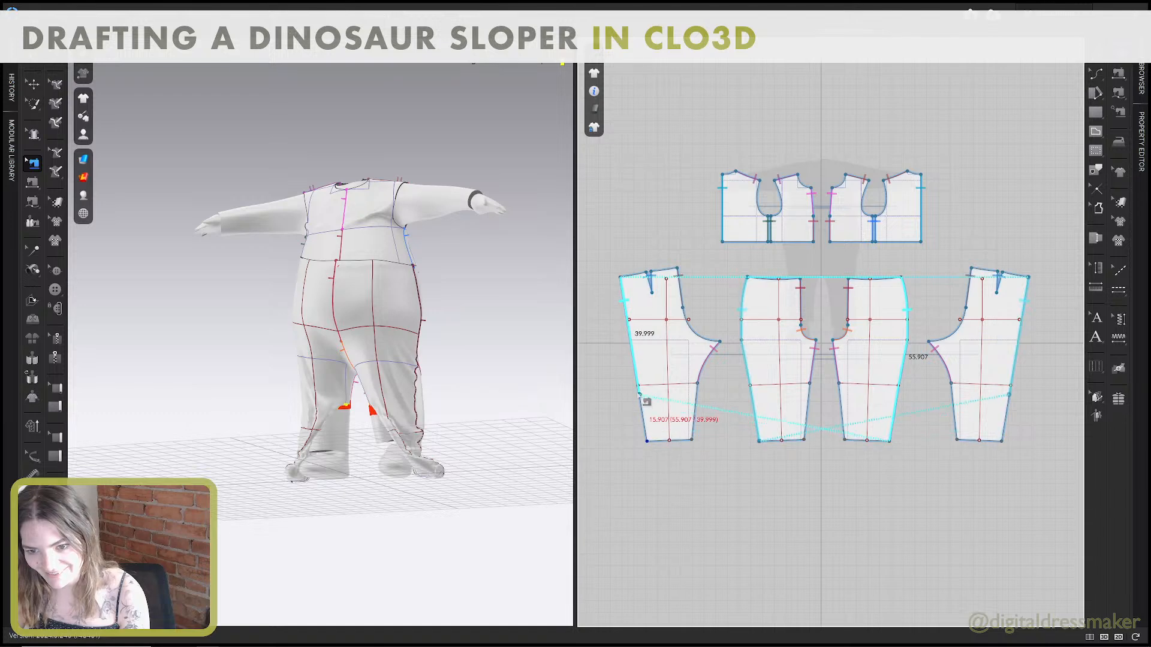
# Shorten the side seam sewing so it ends at the knee line on both the back and the front pant patterns.
pyautogui.click(639, 393)
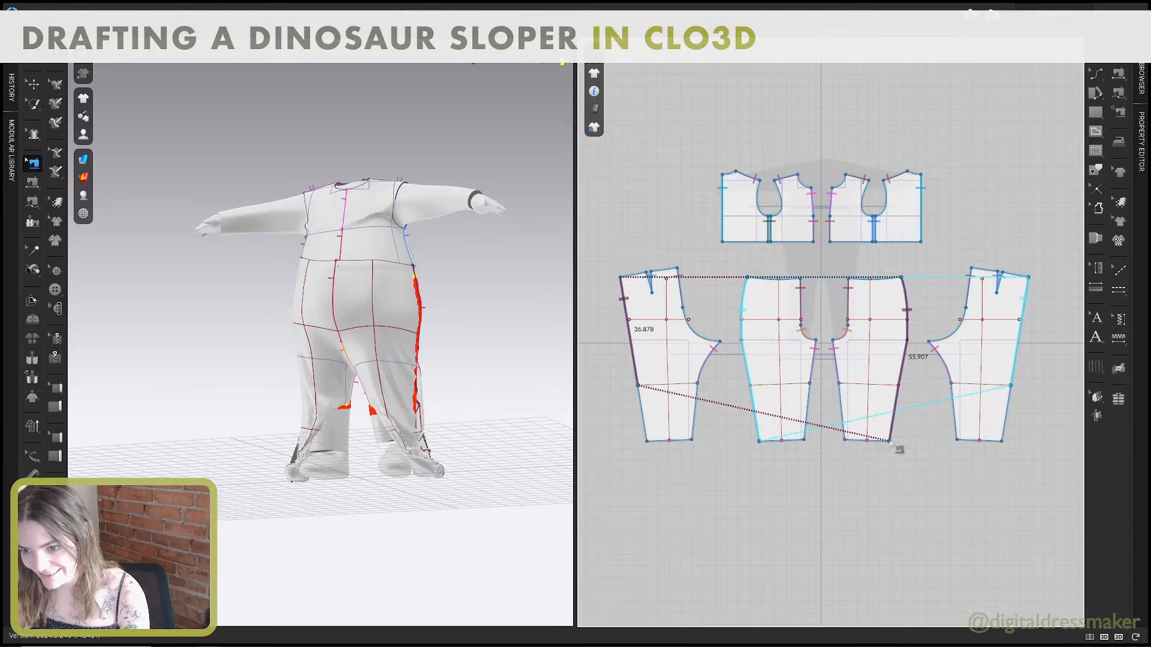
pyautogui.click(899, 386)
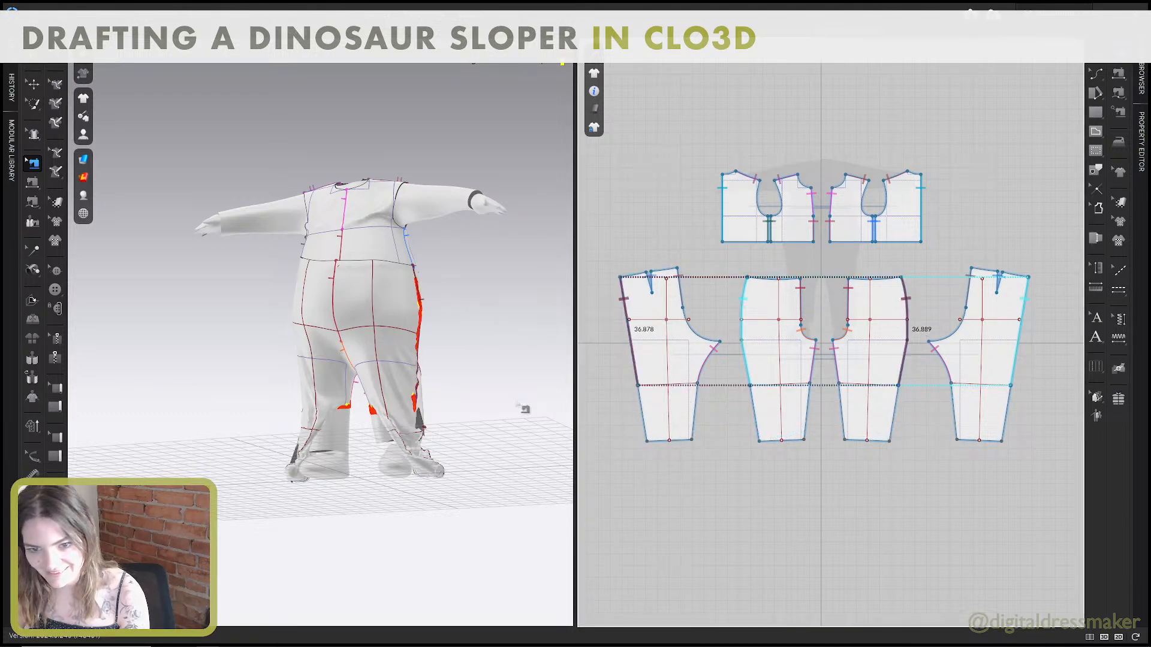
pyautogui.press('q')
# Pull at the lower pant legs on the simulated avatar, front and back, to straighten the fabric over the legs.
pyautogui.moveTo(388, 425); pyautogui.dragTo(362, 413)
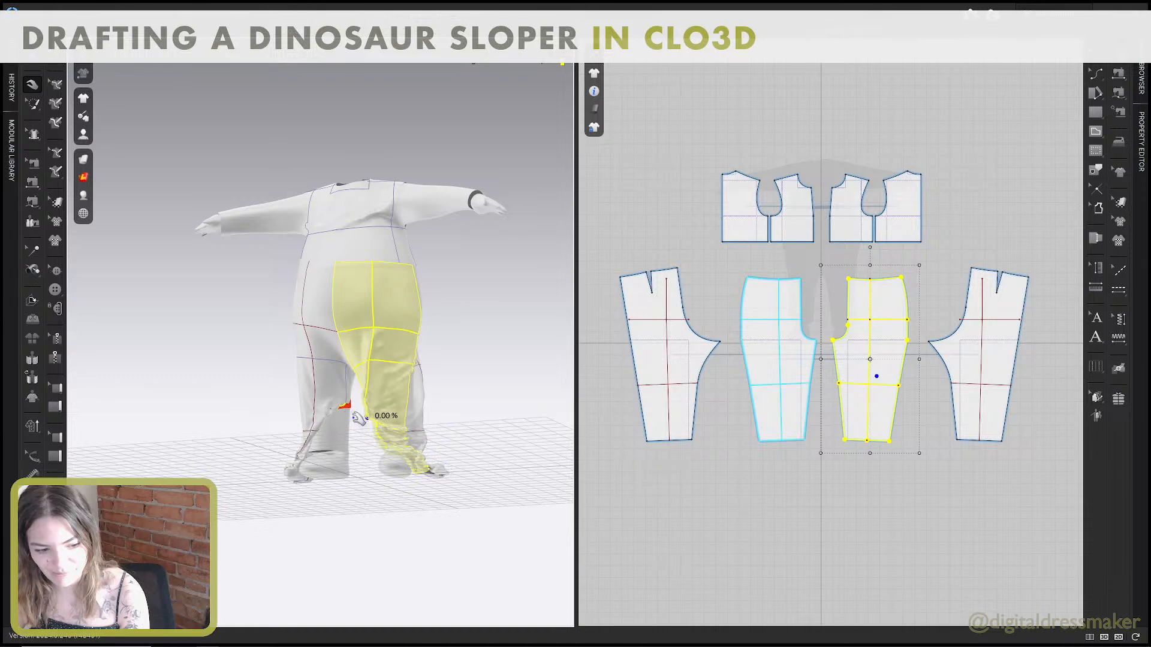
pyautogui.moveTo(363, 413); pyautogui.dragTo(321, 423, button='right')
pyautogui.click(358, 429)
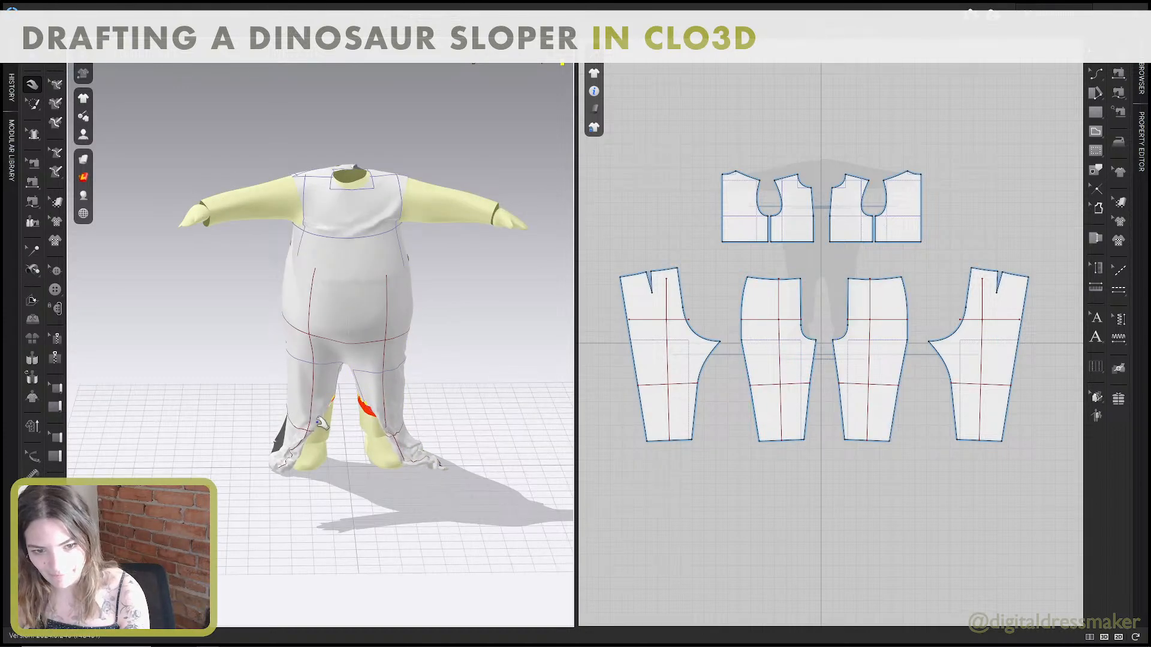
pyautogui.moveTo(318, 423); pyautogui.dragTo(471, 456)
pyautogui.moveTo(362, 437); pyautogui.dragTo(462, 434, button='right')
pyautogui.moveTo(294, 424); pyautogui.dragTo(331, 362, button='right')
pyautogui.moveTo(307, 328); pyautogui.dragTo(292, 427)
pyautogui.moveTo(295, 398); pyautogui.dragTo(260, 378, button='right')
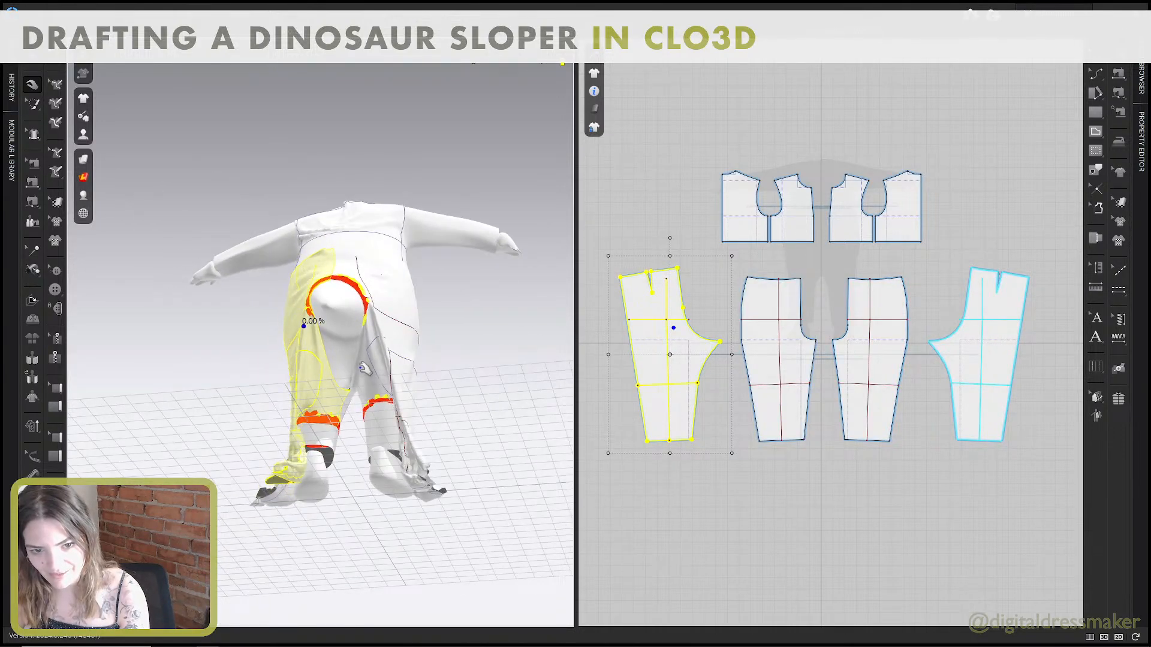
pyautogui.moveTo(359, 354); pyautogui.dragTo(344, 385)
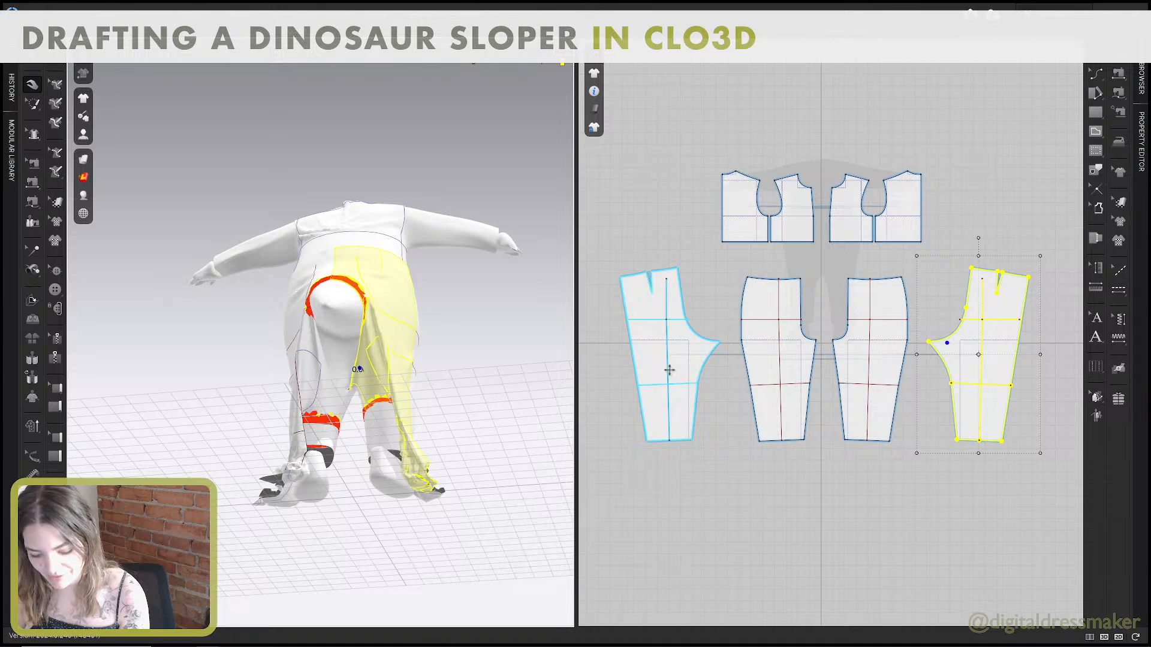
# Free-sew the lower crotch curves of the two back pant patterns together under the tail and simulate the garment.
pyautogui.moveTo(679, 376); pyautogui.dragTo(683, 390, button='middle')
pyautogui.press('m')
pyautogui.click(724, 358)
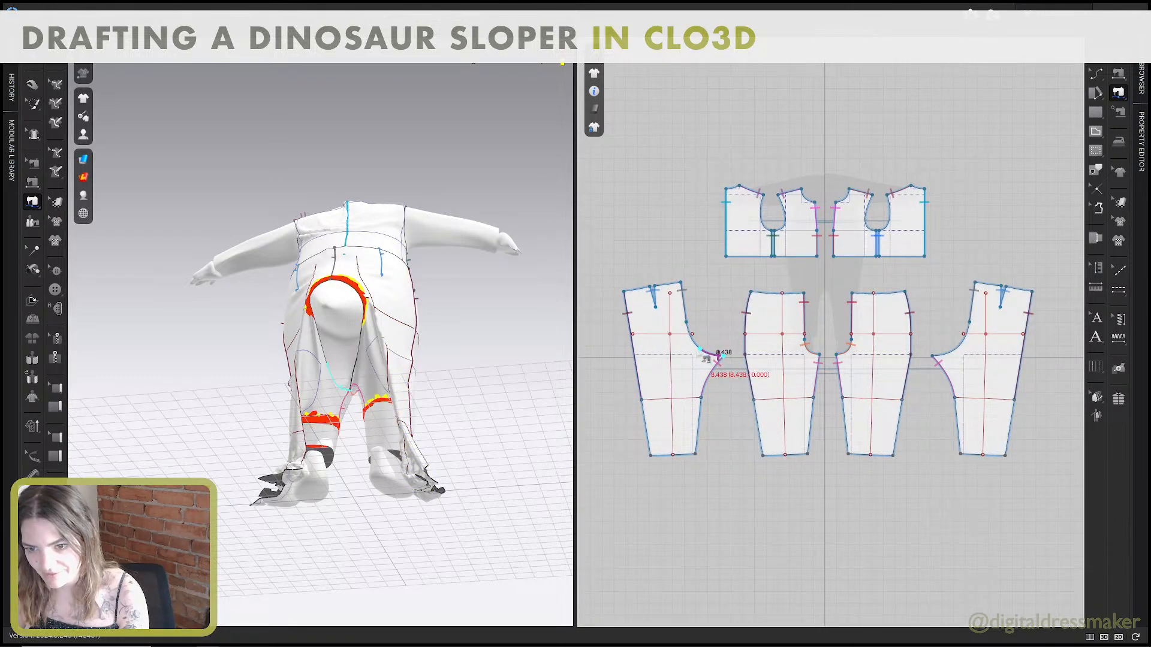
pyautogui.click(695, 348)
pyautogui.click(935, 357)
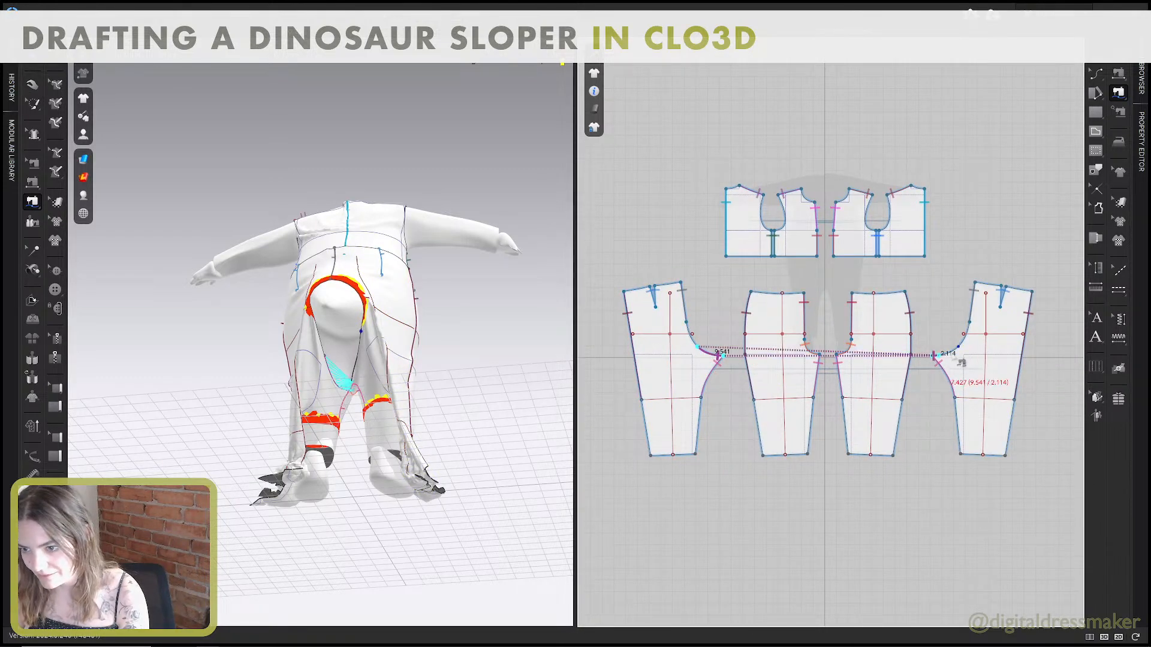
pyautogui.click(959, 348)
pyautogui.press('space')
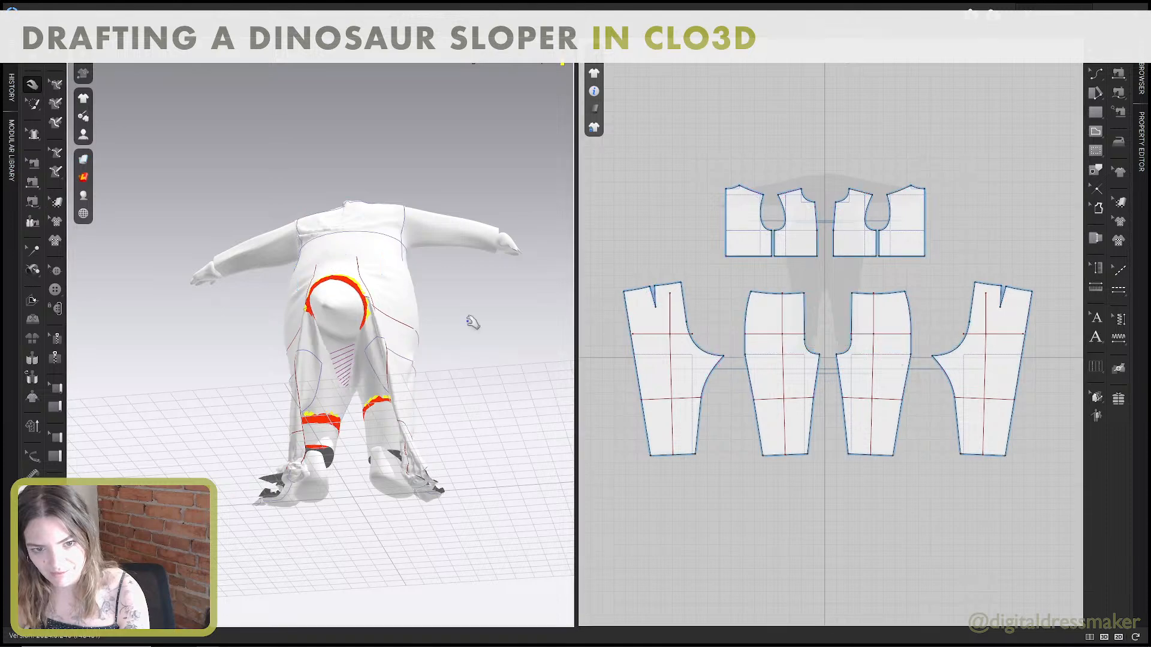
# Shorten the centre back sewing by 5 in on one back pant pattern and match its end on the other.
pyautogui.moveTo(391, 297); pyautogui.dragTo(450, 331, button='right')
pyautogui.press('b')
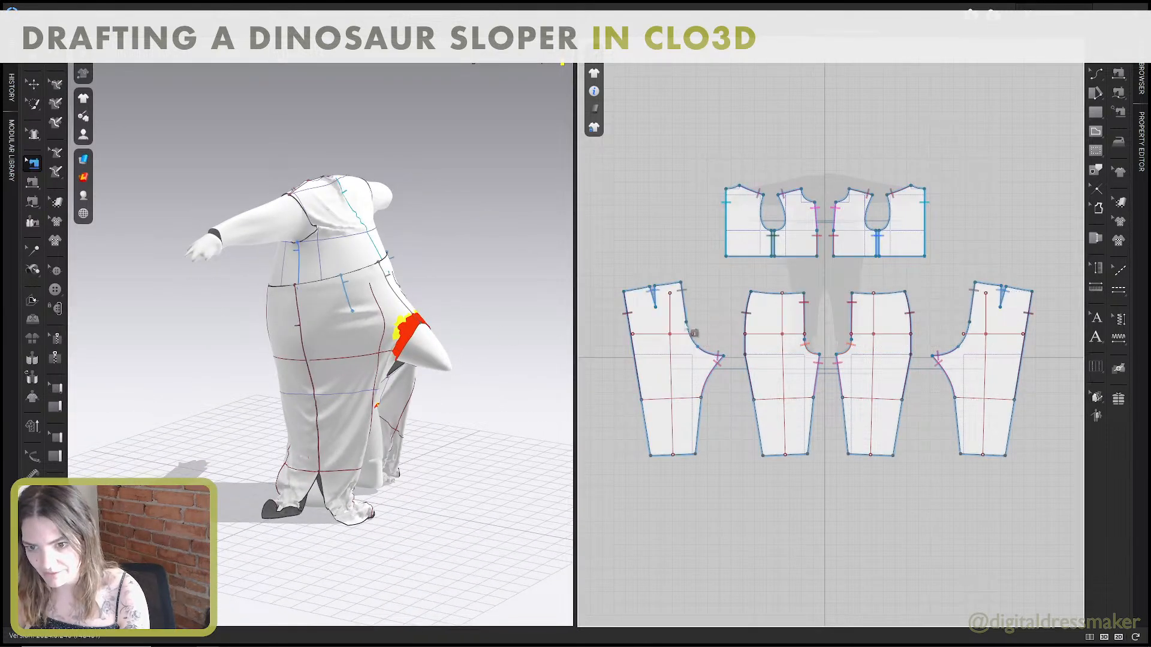
pyautogui.moveTo(687, 323); pyautogui.dragTo(680, 304)
pyautogui.rightClick(680, 303)
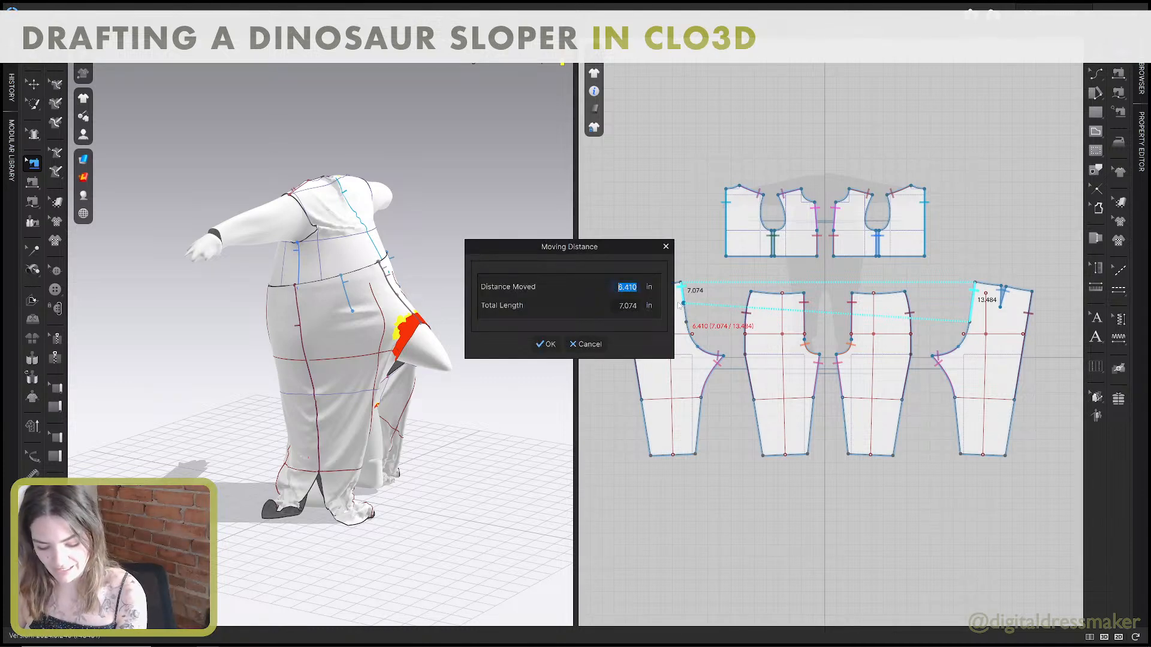
pyautogui.write('5')
pyautogui.click(547, 348)
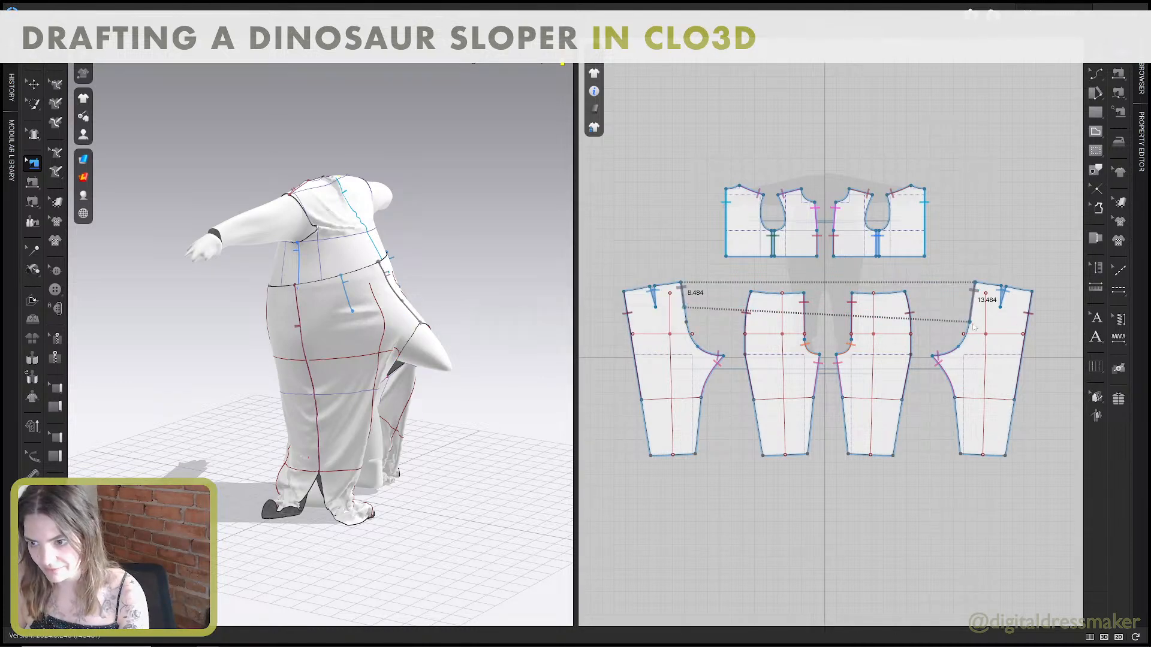
pyautogui.moveTo(971, 324); pyautogui.dragTo(980, 315)
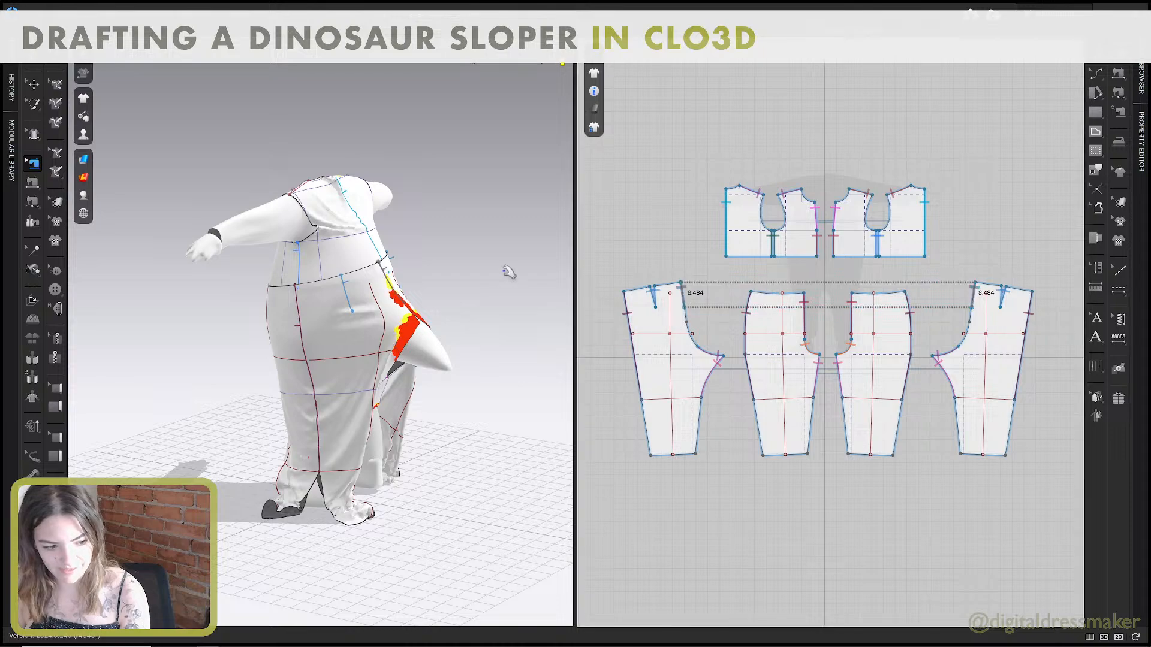
# Pull the back pant fabric above the tail to settle it around the tail opening.
pyautogui.press('q')
pyautogui.click(380, 258)
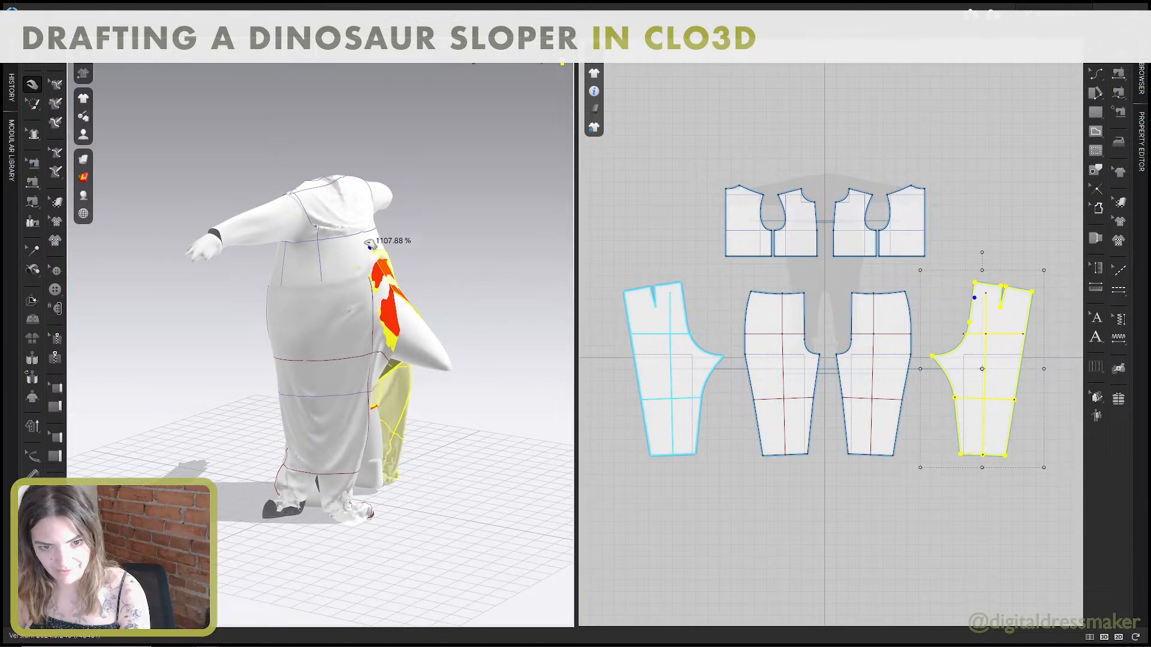
pyautogui.moveTo(370, 243); pyautogui.dragTo(398, 290)
pyautogui.moveTo(429, 303); pyautogui.dragTo(392, 283, button='right')
# Try to pull the right-hand back pant pattern's inner leg fabric down and around the avatar's leg.
pyautogui.click(393, 440)
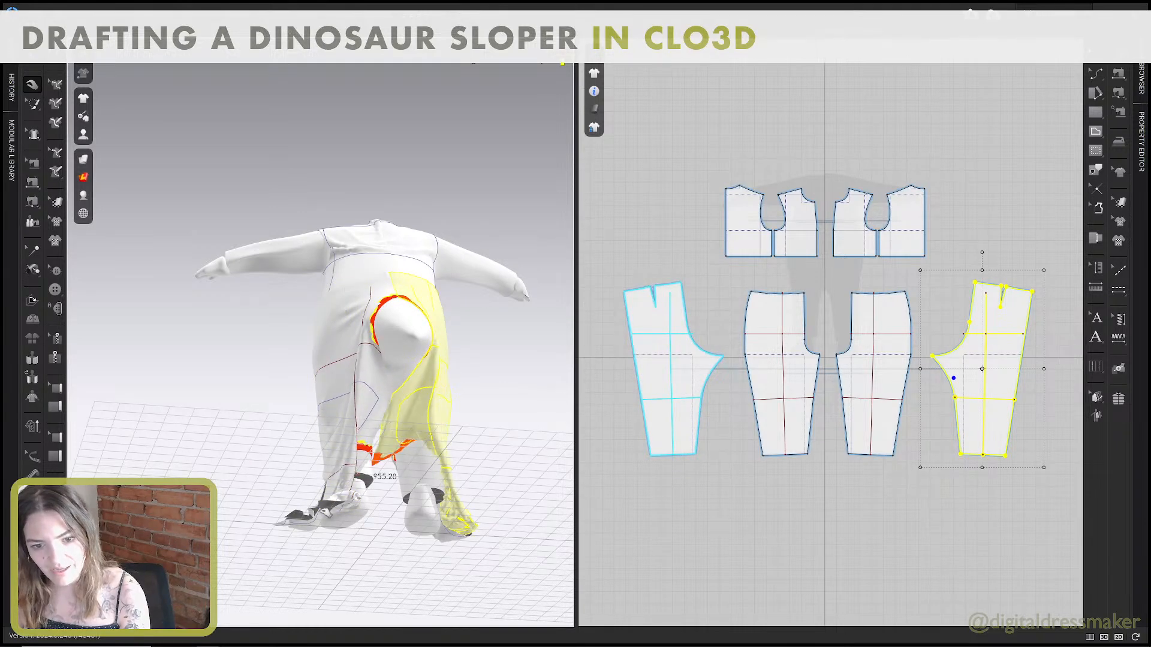
pyautogui.moveTo(372, 463); pyautogui.dragTo(358, 478)
pyautogui.moveTo(396, 469); pyautogui.dragTo(391, 484, button='right')
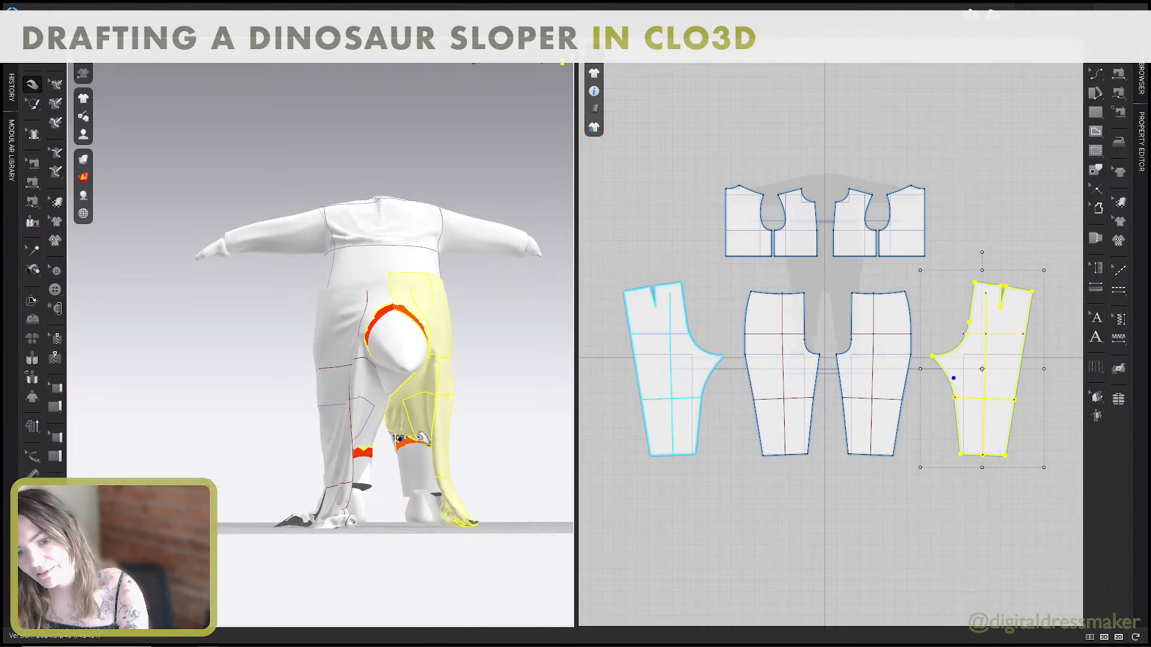
pyautogui.moveTo(401, 446); pyautogui.dragTo(414, 444)
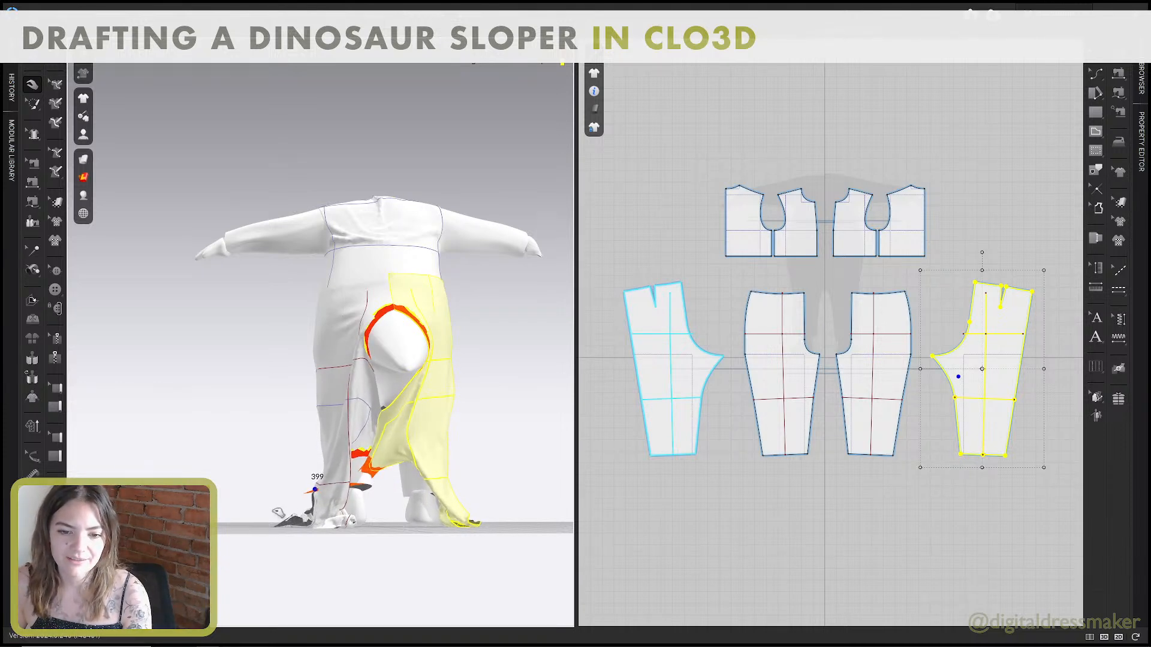
pyautogui.moveTo(282, 514); pyautogui.dragTo(451, 474, button='right')
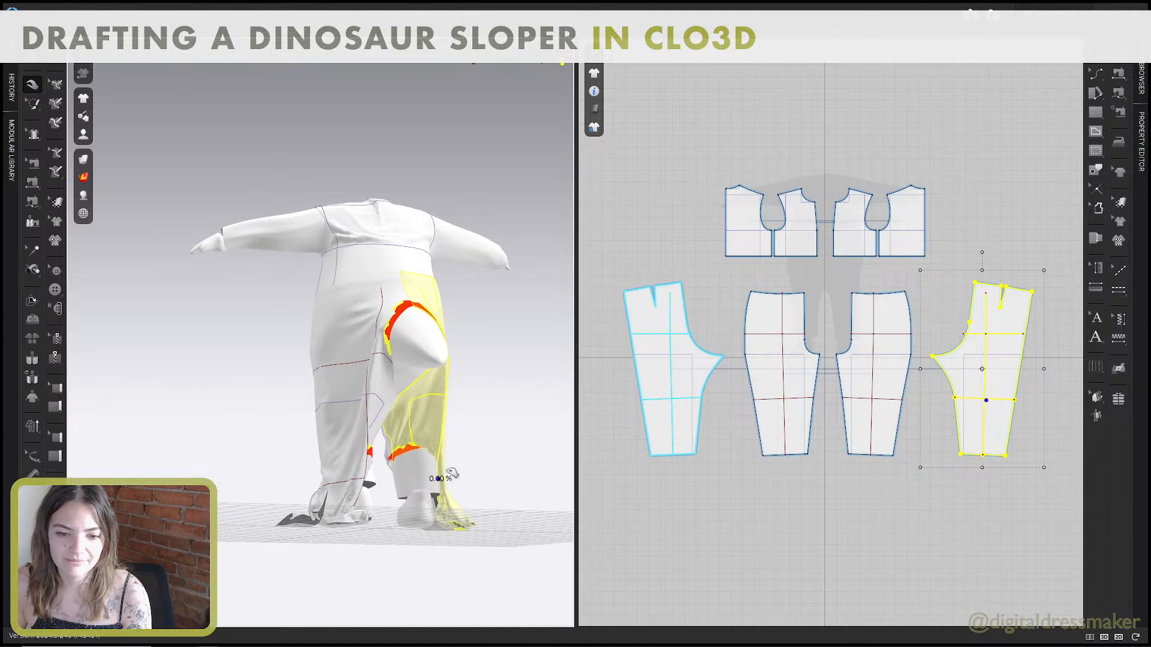
pyautogui.moveTo(451, 473); pyautogui.dragTo(416, 398)
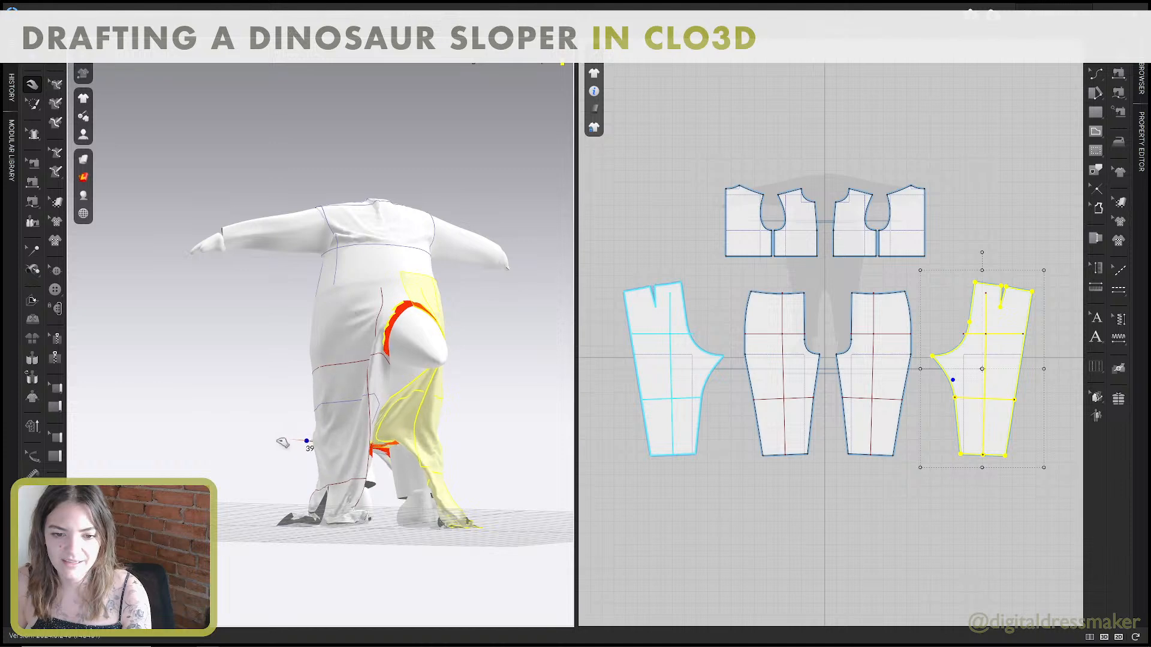
# Box-select the mesh along the right-hand back pattern's inseam above the knee line and try to reposition it around the leg.
pyautogui.click(33, 103)
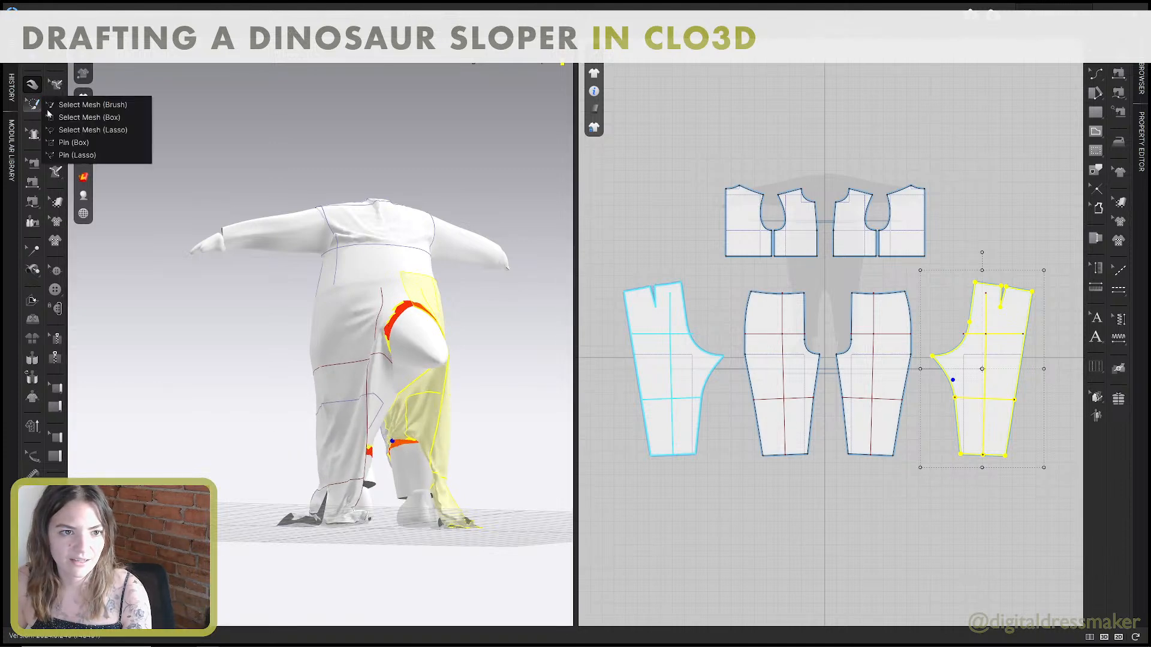
pyautogui.click(74, 118)
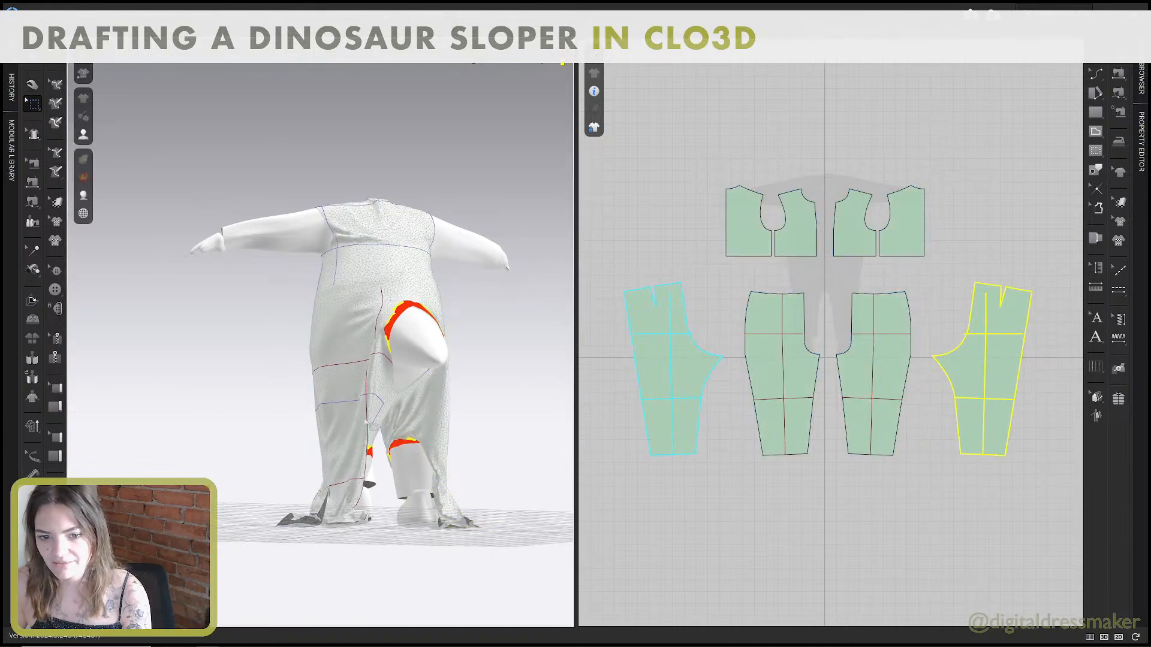
pyautogui.moveTo(392, 423); pyautogui.dragTo(413, 454)
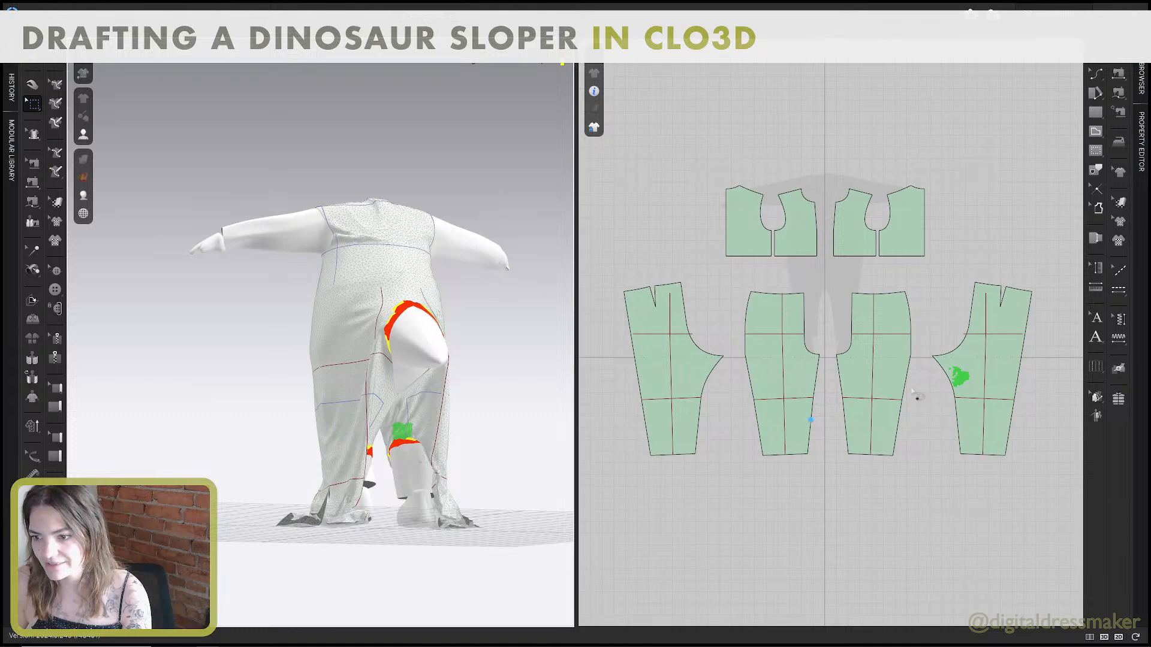
pyautogui.moveTo(938, 373); pyautogui.dragTo(966, 412)
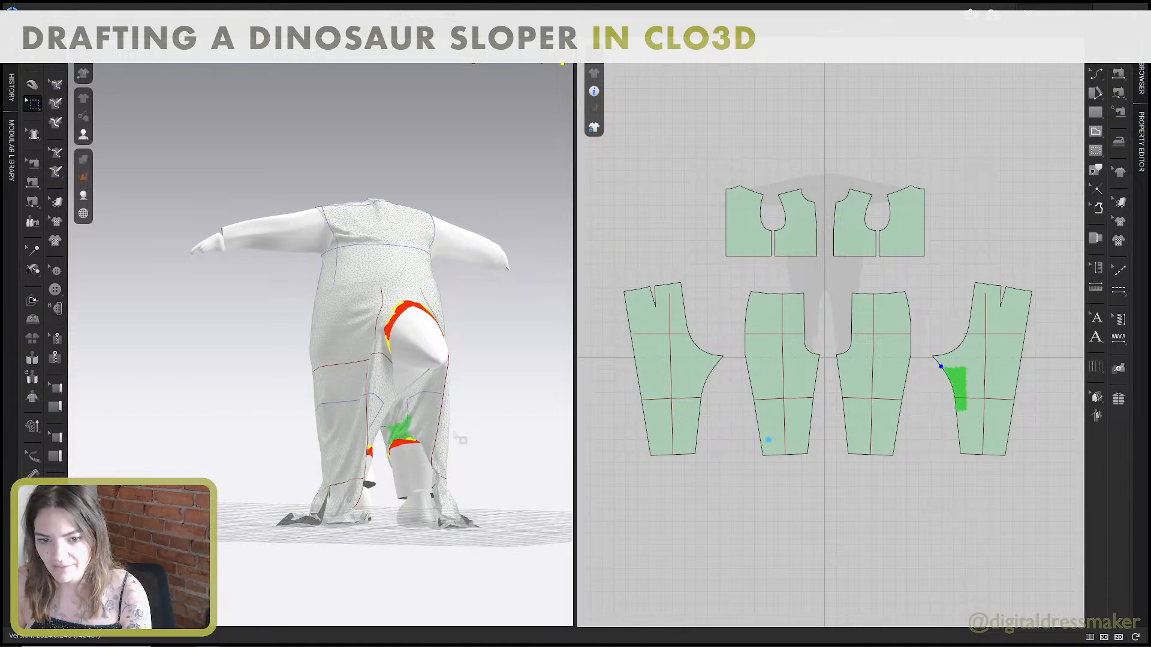
pyautogui.moveTo(416, 429); pyautogui.dragTo(416, 374, button='right')
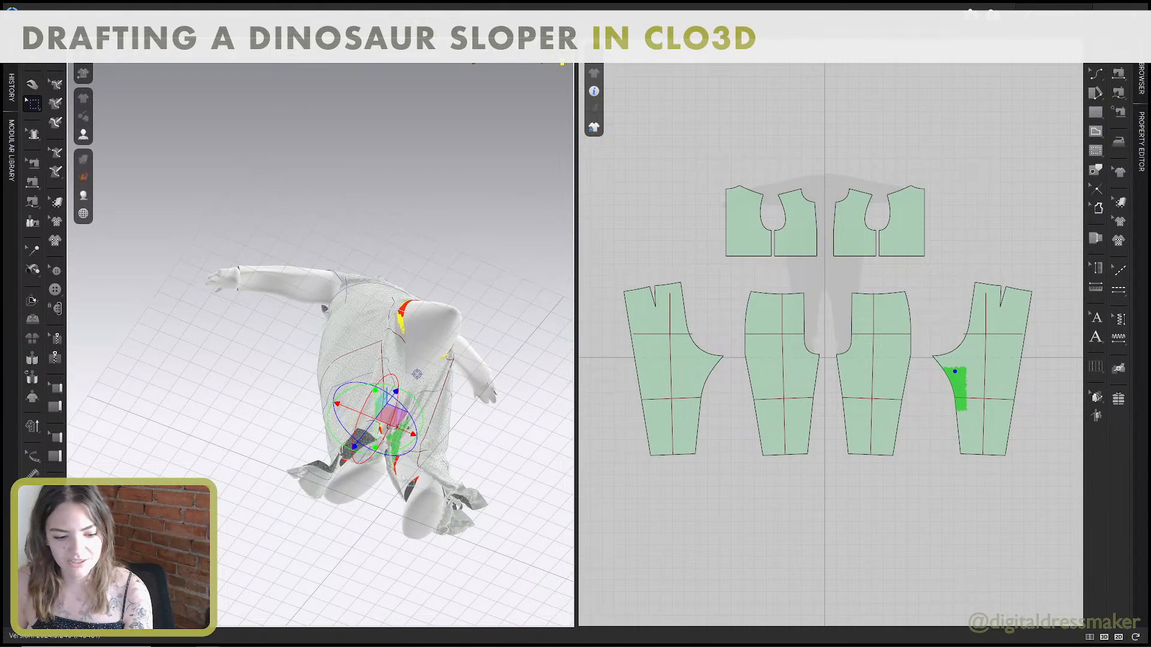
pyautogui.moveTo(417, 374)
pyautogui.mouseDown(button='right')
pyautogui.moveTo(408, 459)
pyautogui.moveTo(415, 388)
pyautogui.mouseUp(button='right')
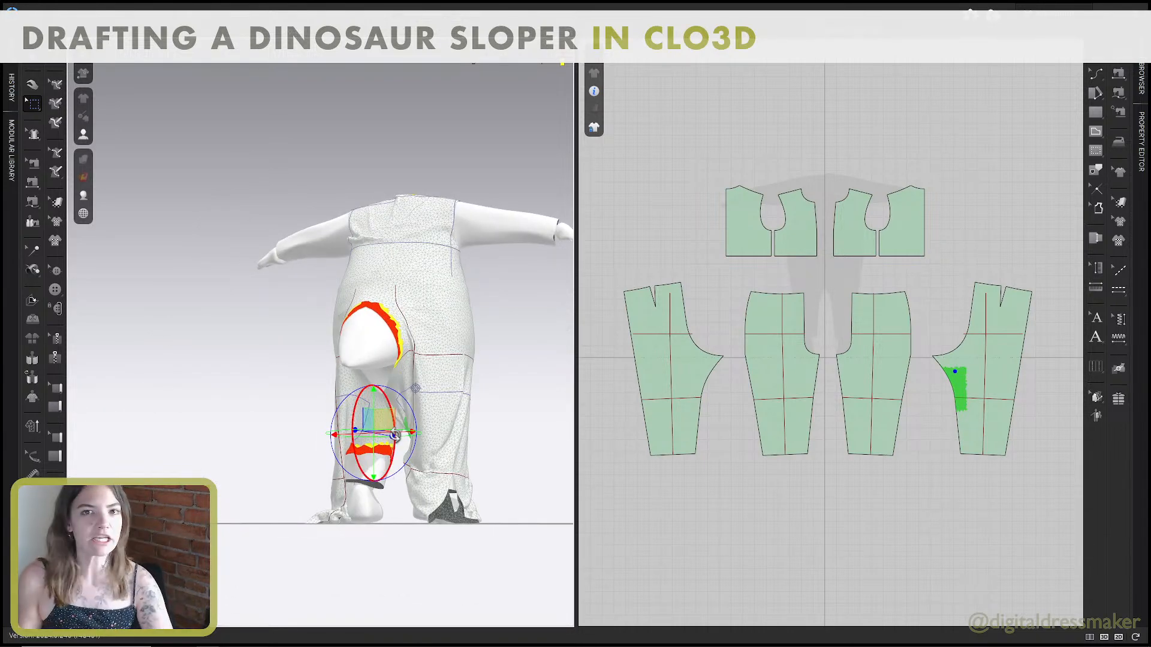
# Box-select the mesh beside the left-hand back pattern's inseam and pull it across the avatar's inner leg.
pyautogui.click(395, 486)
pyautogui.moveTo(394, 467); pyautogui.dragTo(401, 467)
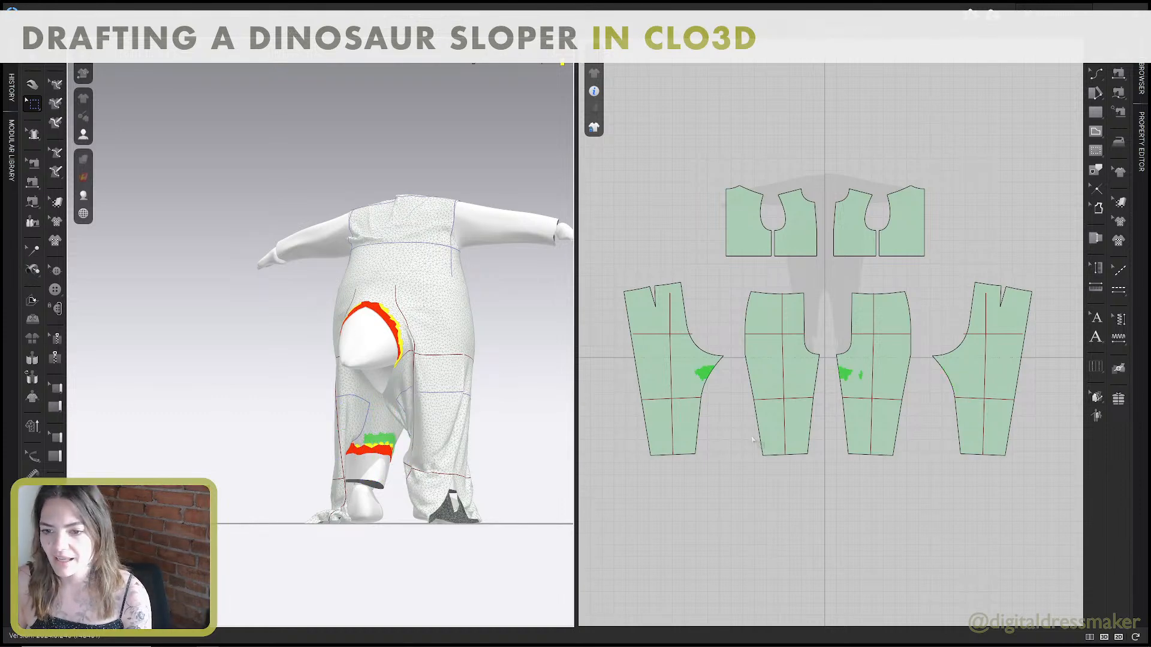
pyautogui.moveTo(718, 383); pyautogui.dragTo(687, 366)
pyautogui.moveTo(413, 426); pyautogui.dragTo(390, 438, button='right')
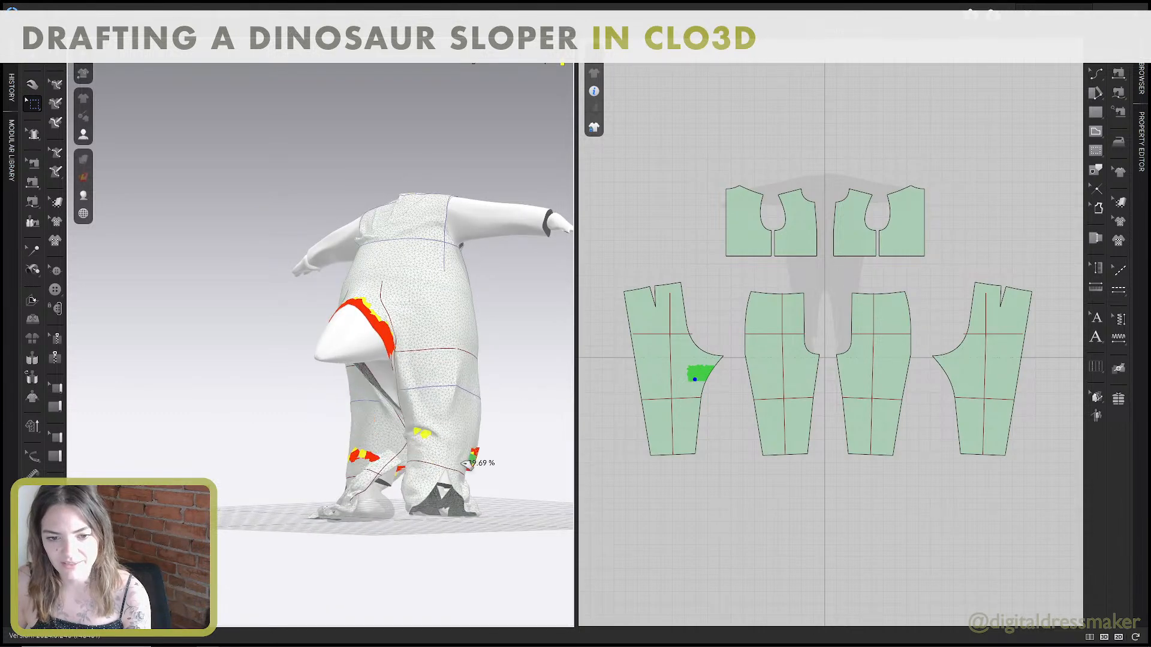
pyautogui.moveTo(466, 464); pyautogui.dragTo(509, 467)
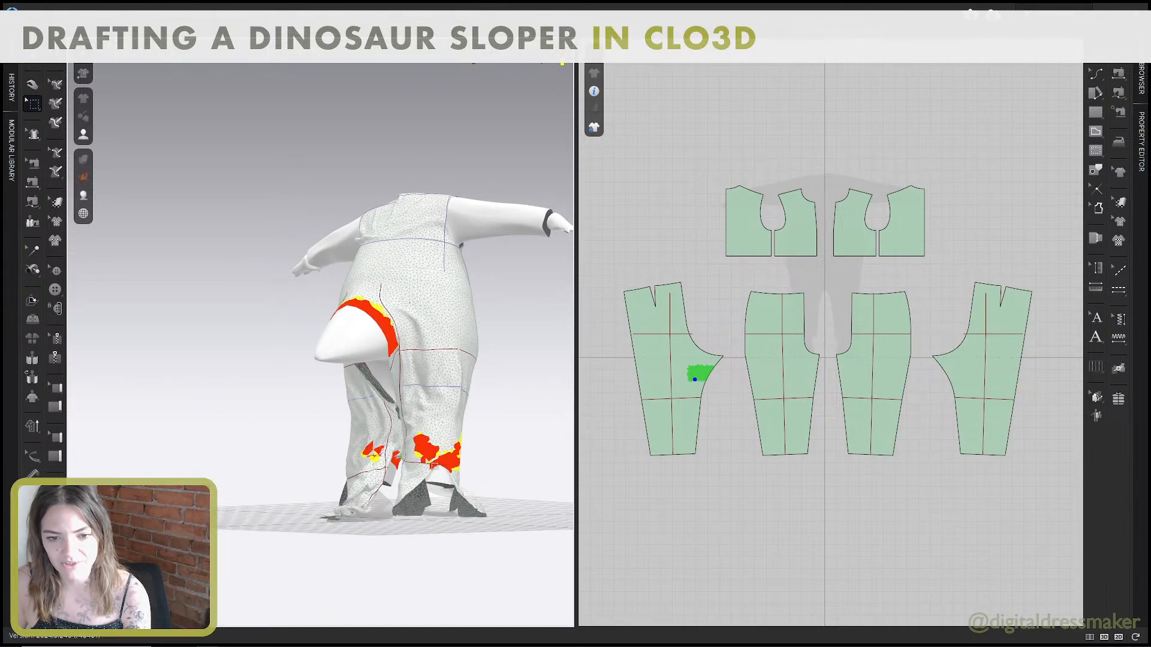
pyautogui.moveTo(434, 465); pyautogui.dragTo(375, 437, button='right')
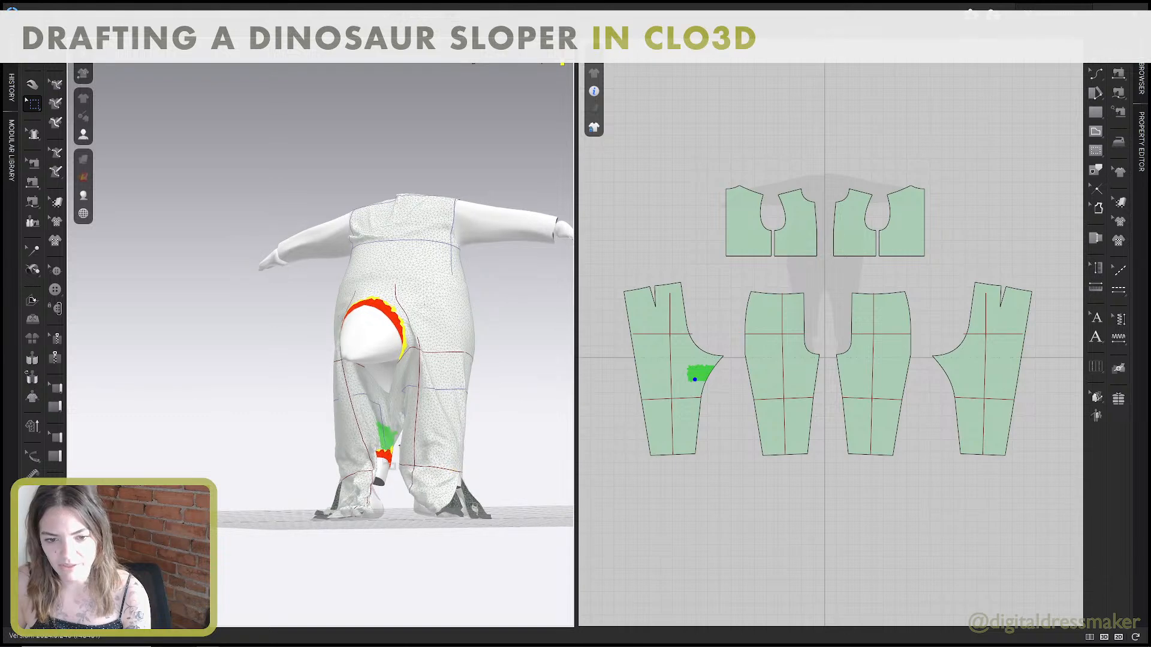
pyautogui.moveTo(420, 452); pyautogui.dragTo(397, 465)
pyautogui.click(383, 453)
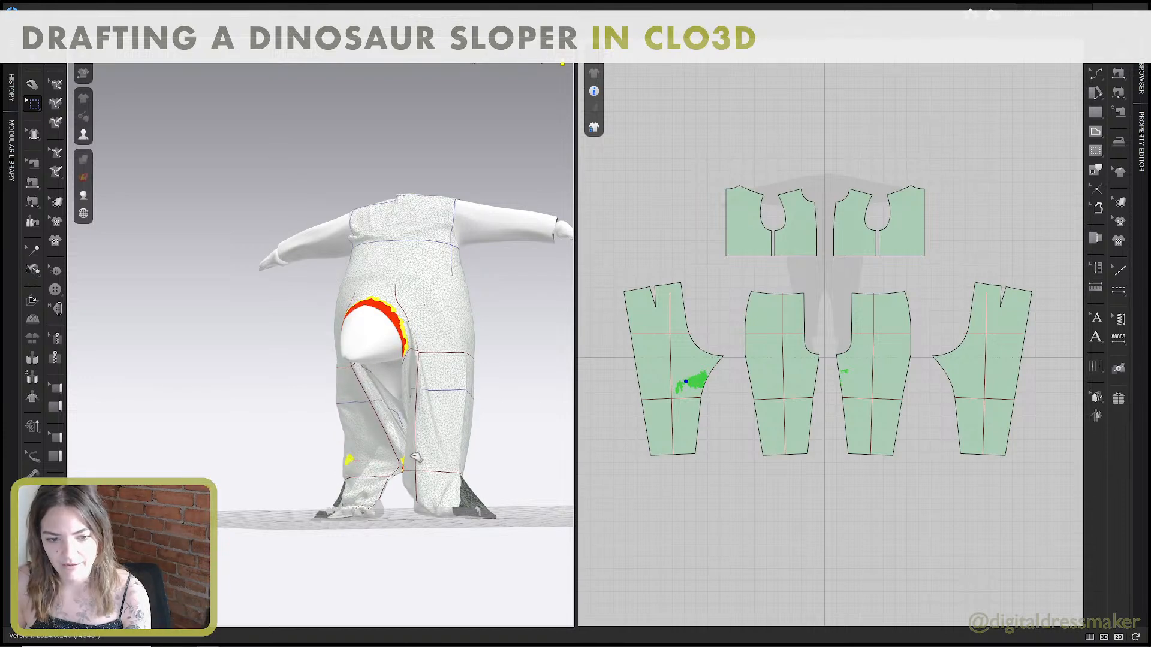
pyautogui.moveTo(398, 467)
pyautogui.mouseDown(button='right')
pyautogui.moveTo(394, 500)
pyautogui.moveTo(394, 449)
pyautogui.mouseUp(button='right')
# Shorten the inseam sewing between the front and back pant patterns to 7.819 in on both sides.
pyautogui.click(32, 85)
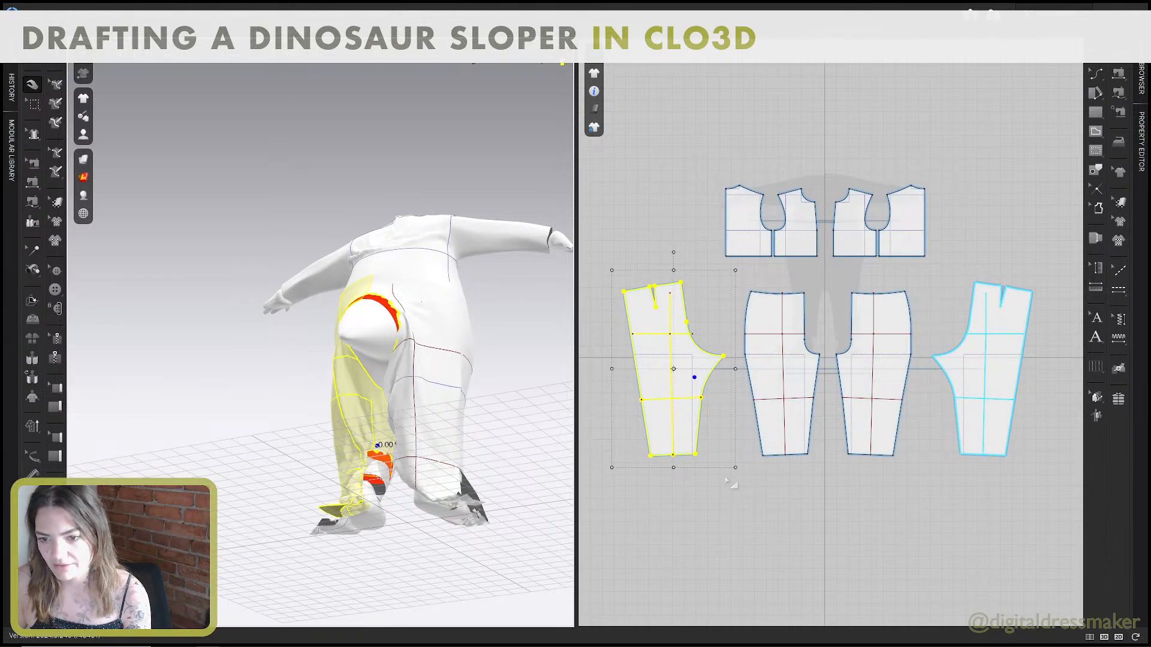
pyautogui.press('b')
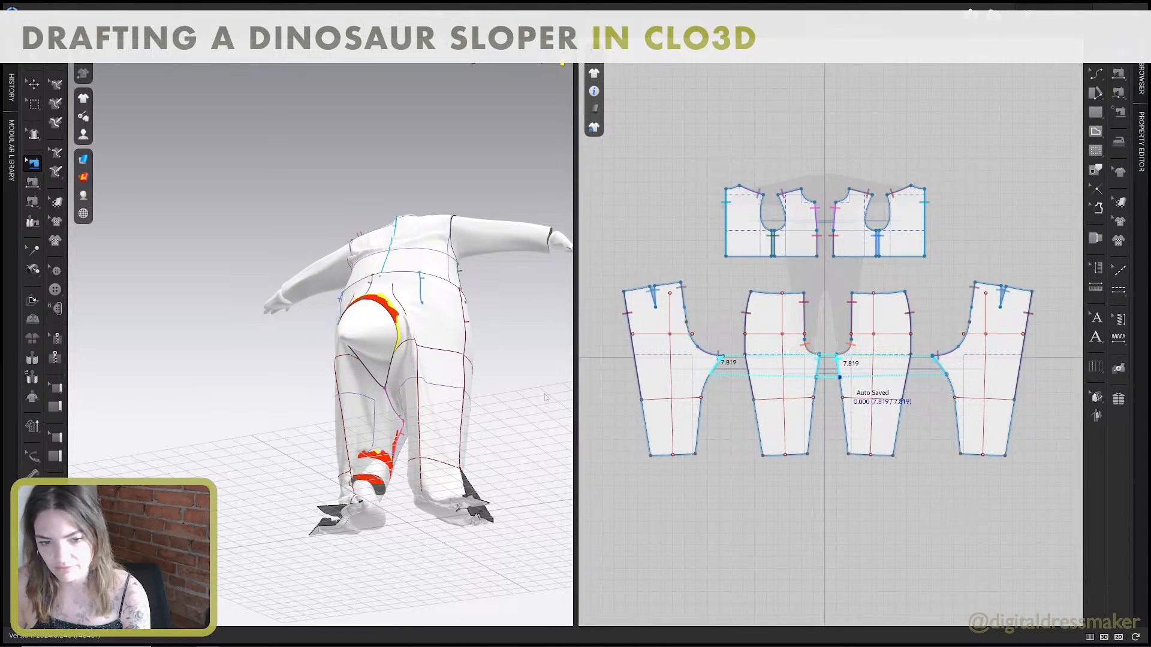
pyautogui.press('q')
# Pull at the back inner leg and the front pant patterns near the centre front to settle the drape on the avatar.
pyautogui.moveTo(411, 475); pyautogui.dragTo(373, 455, button='right')
pyautogui.click(376, 464)
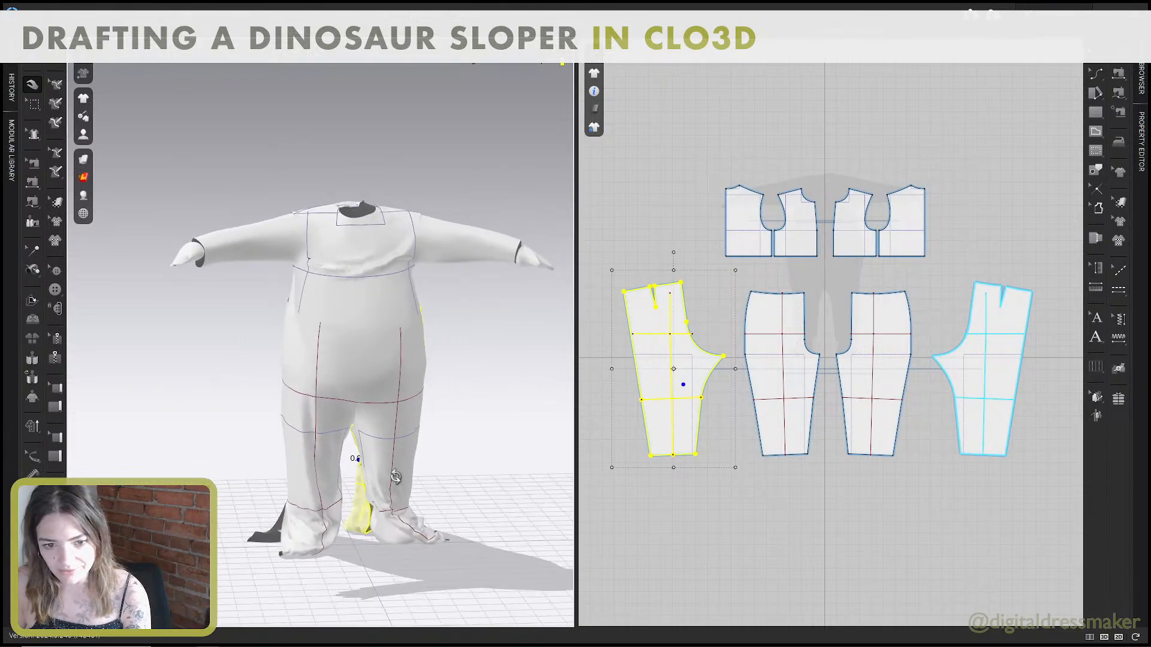
pyautogui.click(372, 454)
pyautogui.click(357, 385)
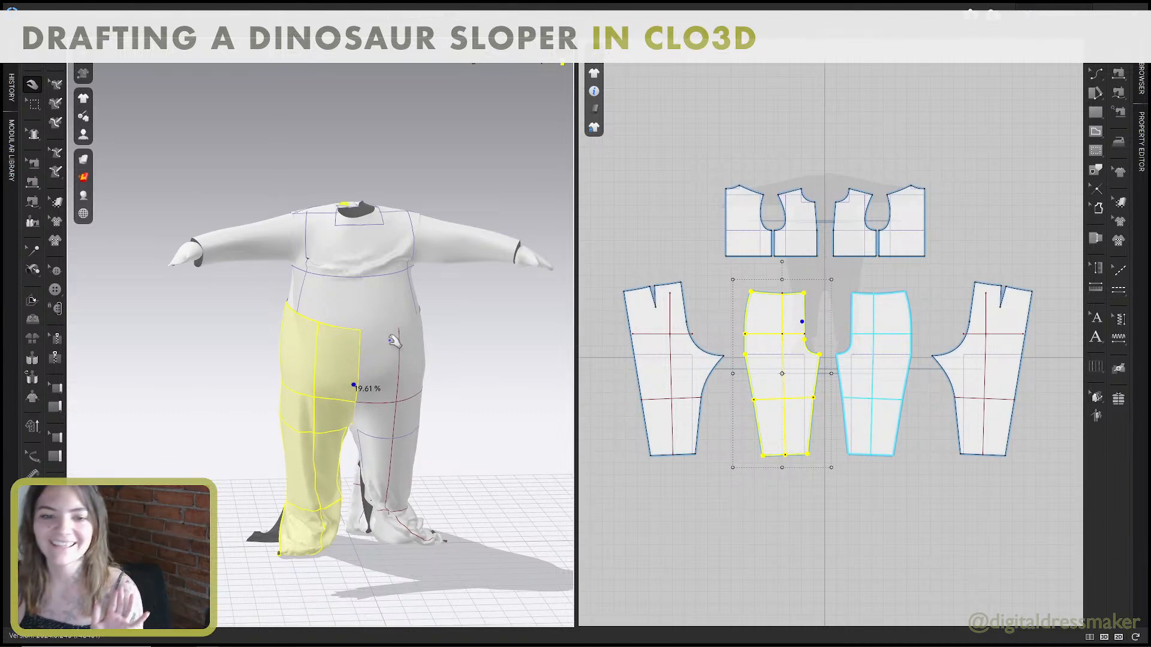
pyautogui.moveTo(389, 338)
pyautogui.mouseDown()
pyautogui.moveTo(395, 303)
pyautogui.moveTo(385, 334)
pyautogui.mouseUp()
pyautogui.moveTo(385, 333); pyautogui.dragTo(465, 351, button='right')
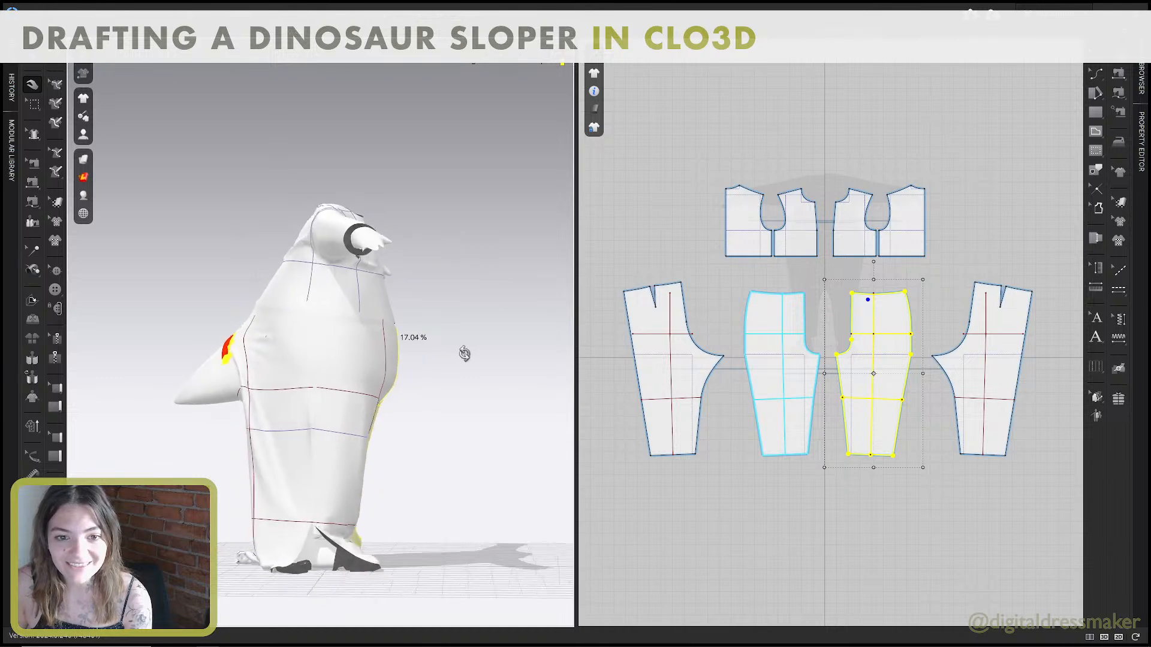
# Set the garment rendering style to Thick Textured Surface.
pyautogui.moveTo(245, 376); pyautogui.dragTo(382, 352, button='right')
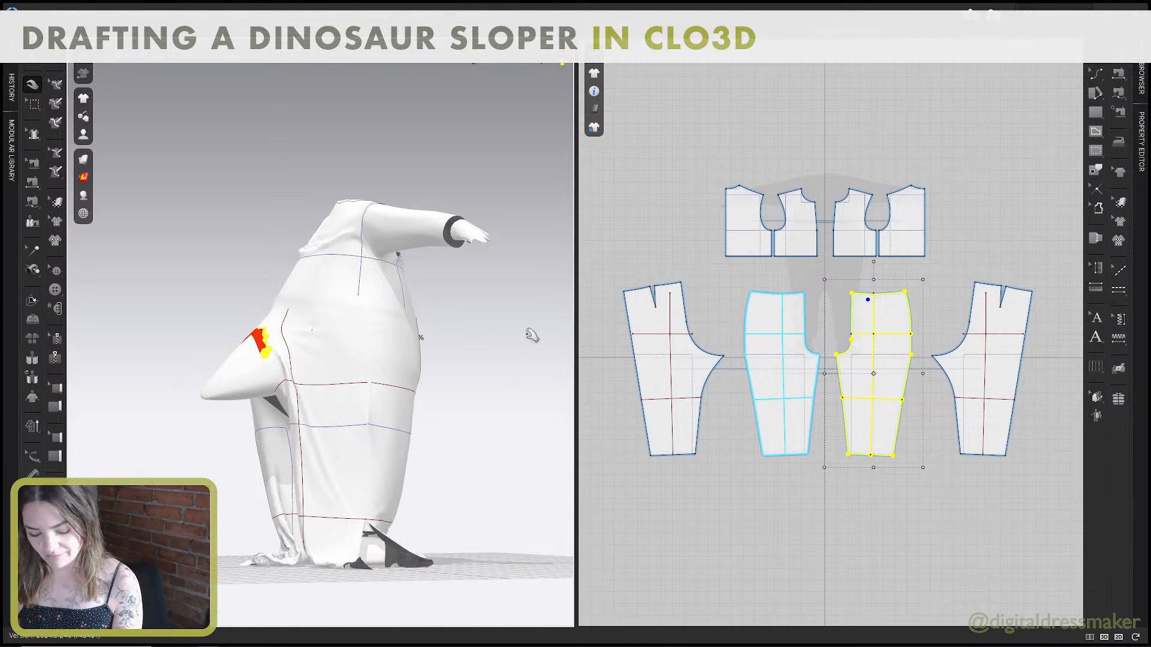
pyautogui.moveTo(853, 309); pyautogui.dragTo(847, 323, button='middle')
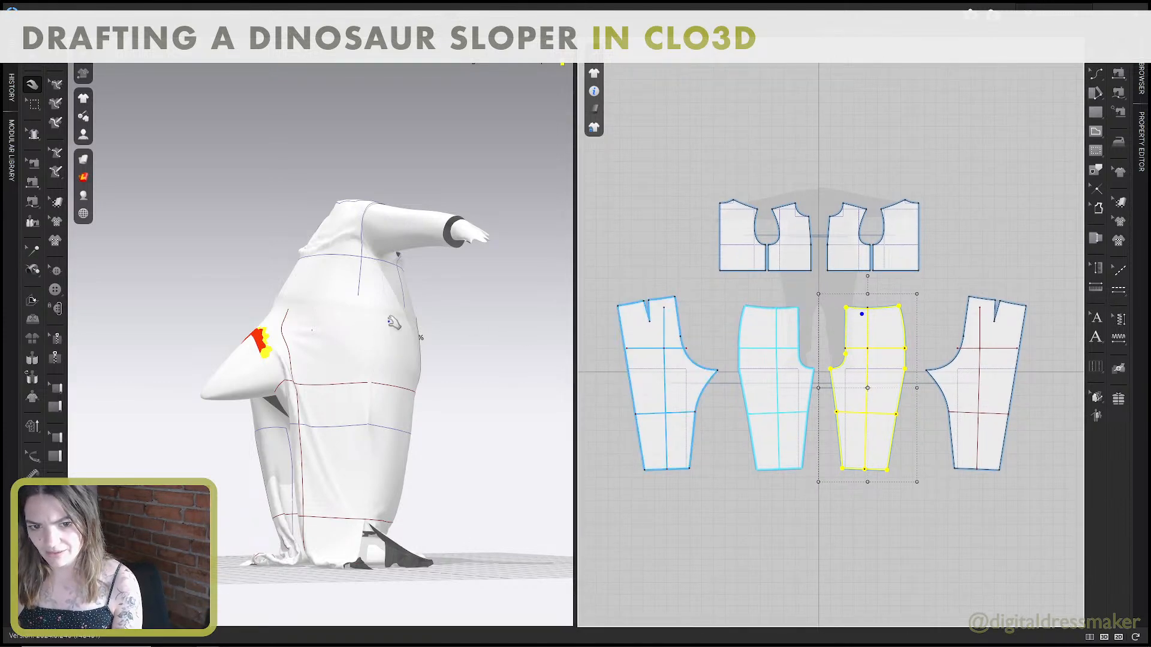
pyautogui.moveTo(394, 322); pyautogui.dragTo(243, 259, button='right')
pyautogui.click(367, 315)
pyautogui.click(83, 160)
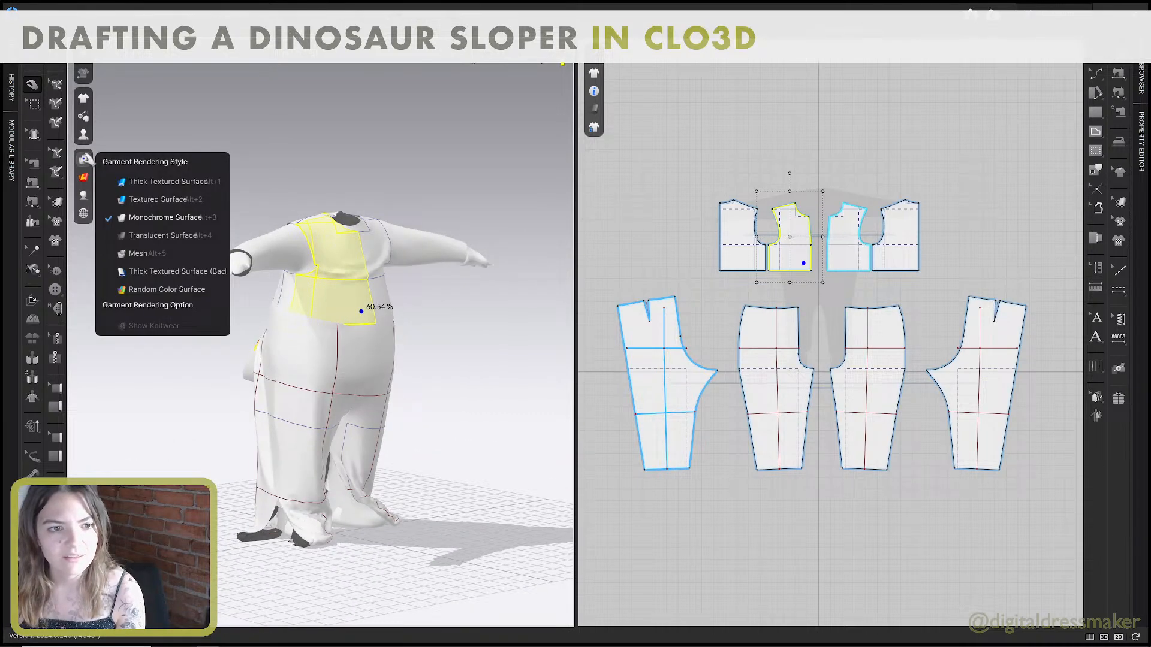
pyautogui.click(145, 183)
# Pull at the front pant's waist near the side seam to settle the drape against the front bodice.
pyautogui.scroll(1, 392, 267)
pyautogui.moveTo(393, 278); pyautogui.dragTo(411, 290, button='middle')
pyautogui.scroll(2, 409, 299)
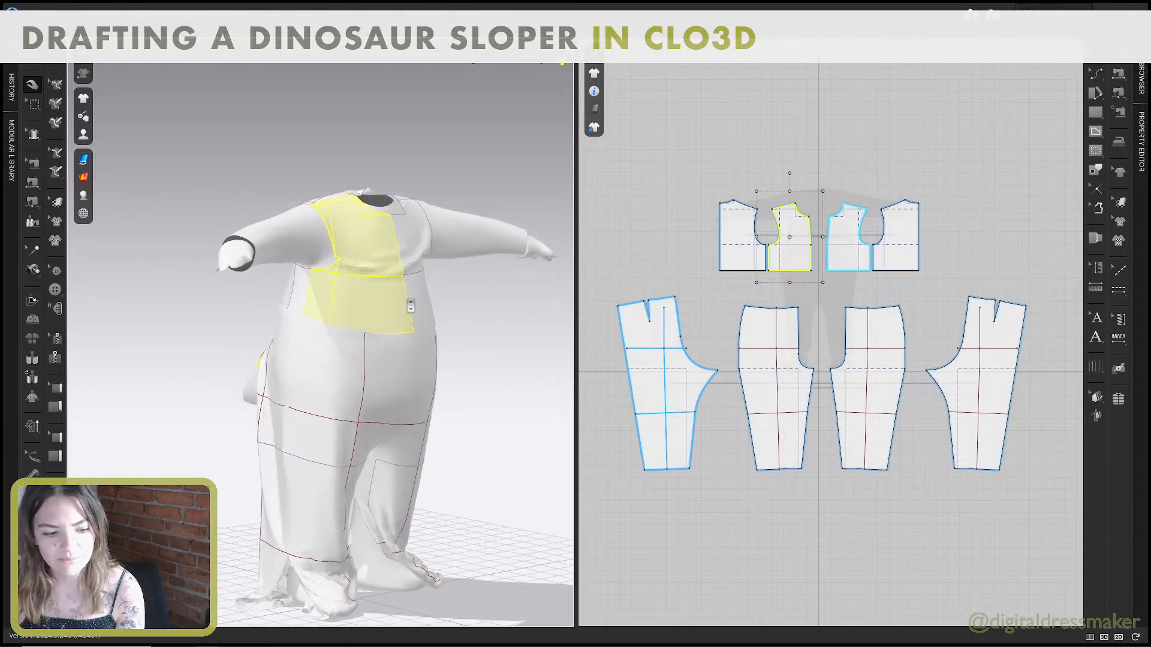
pyautogui.moveTo(409, 300); pyautogui.dragTo(414, 304, button='right')
pyautogui.moveTo(404, 306); pyautogui.dragTo(367, 320)
pyautogui.moveTo(307, 345); pyautogui.dragTo(301, 372)
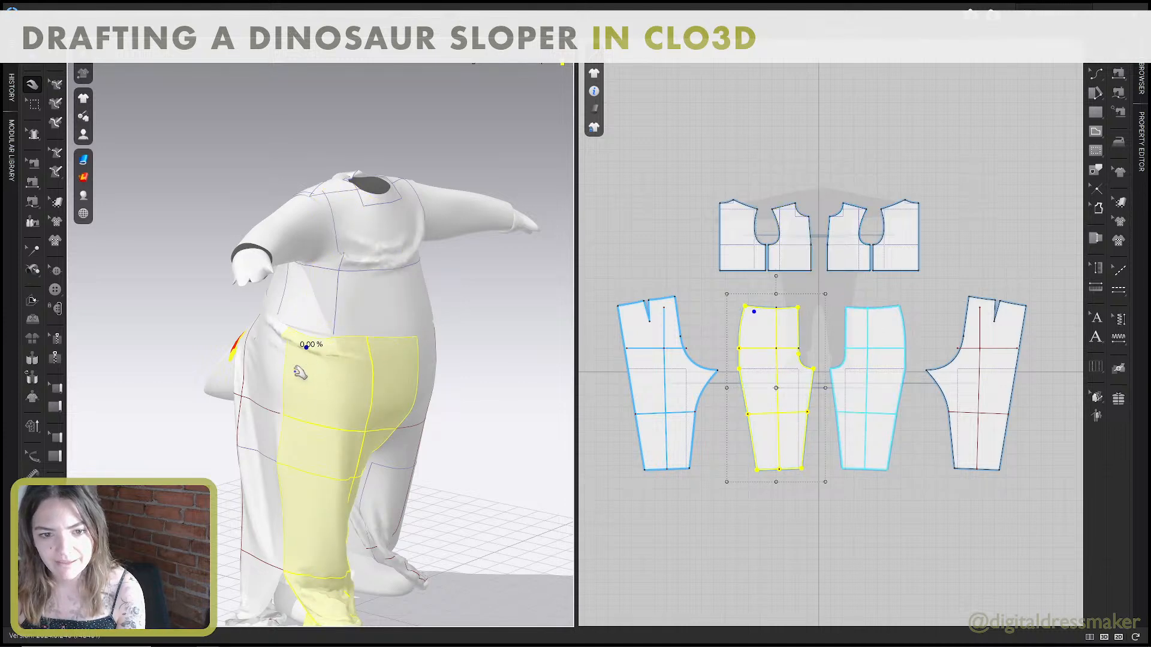
# Move the right-hand front bodice pattern slightly down and the left-hand back bodice pattern outward from the front bodice.
pyautogui.click(845, 272)
pyautogui.press('z')
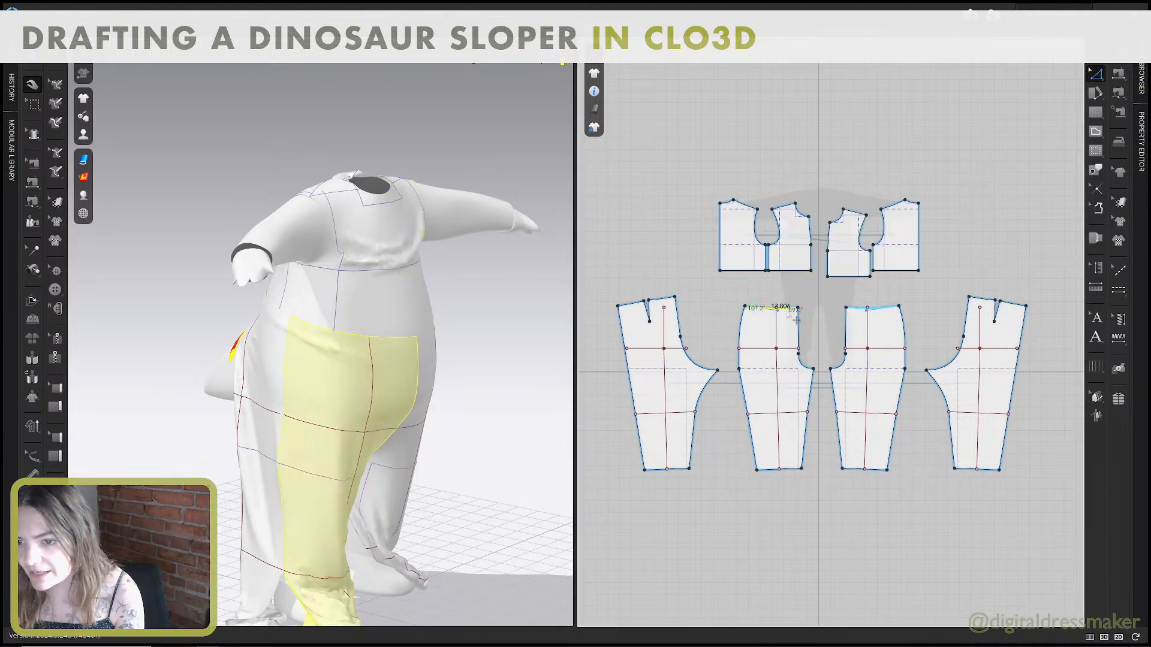
pyautogui.scroll(3, 804, 321)
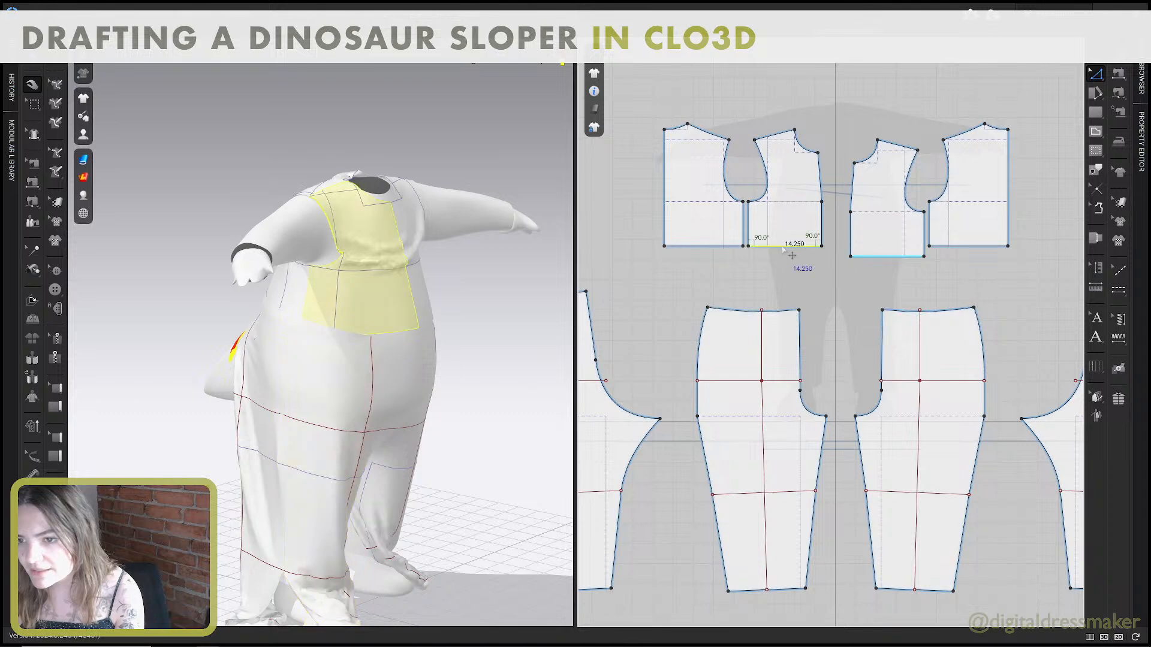
pyautogui.press('a')
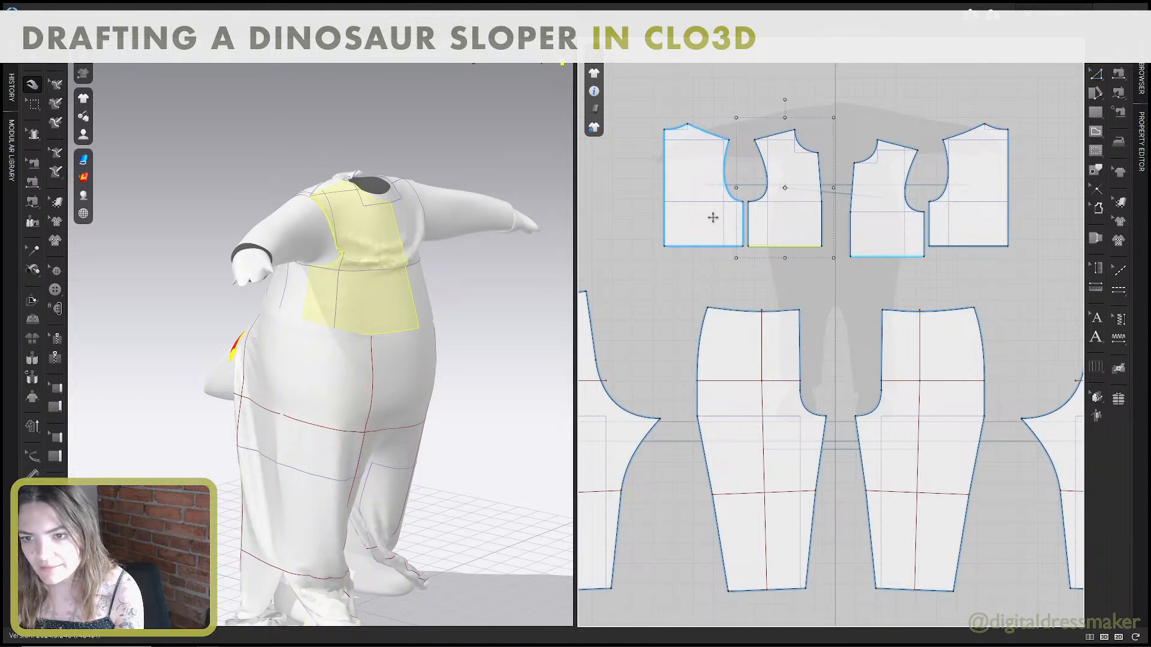
pyautogui.moveTo(694, 216); pyautogui.dragTo(668, 215)
# Change the front bodice's waist edge length to 17.86 in with the direction set to End.
pyautogui.press('z')
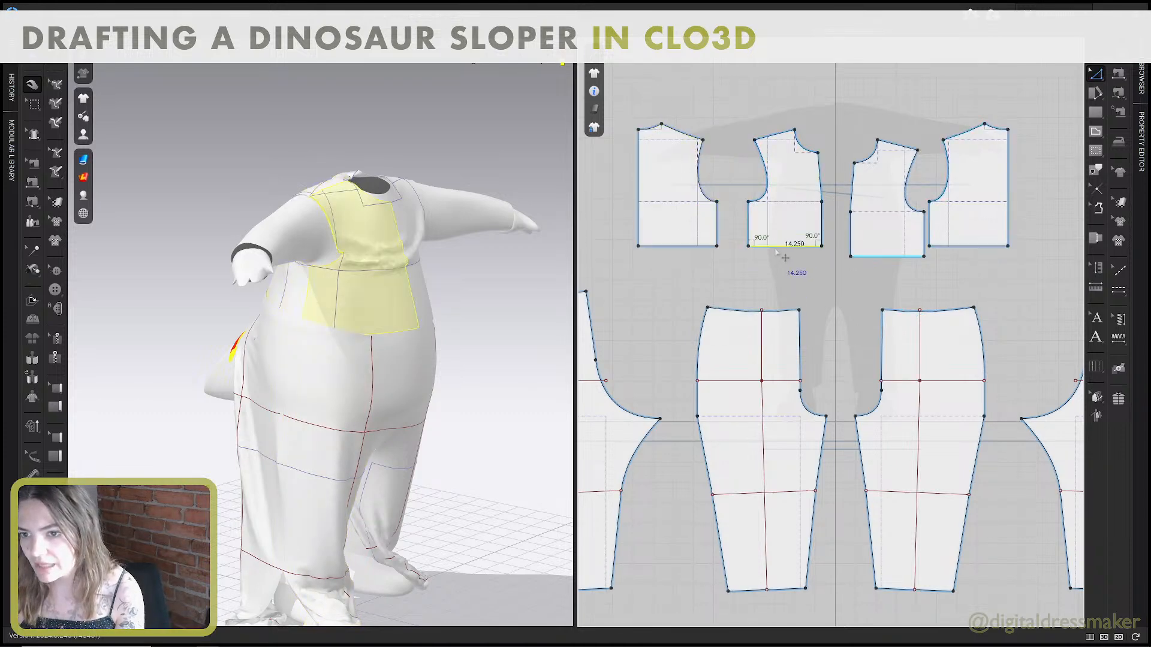
pyautogui.rightClick(774, 247)
pyautogui.click(818, 343)
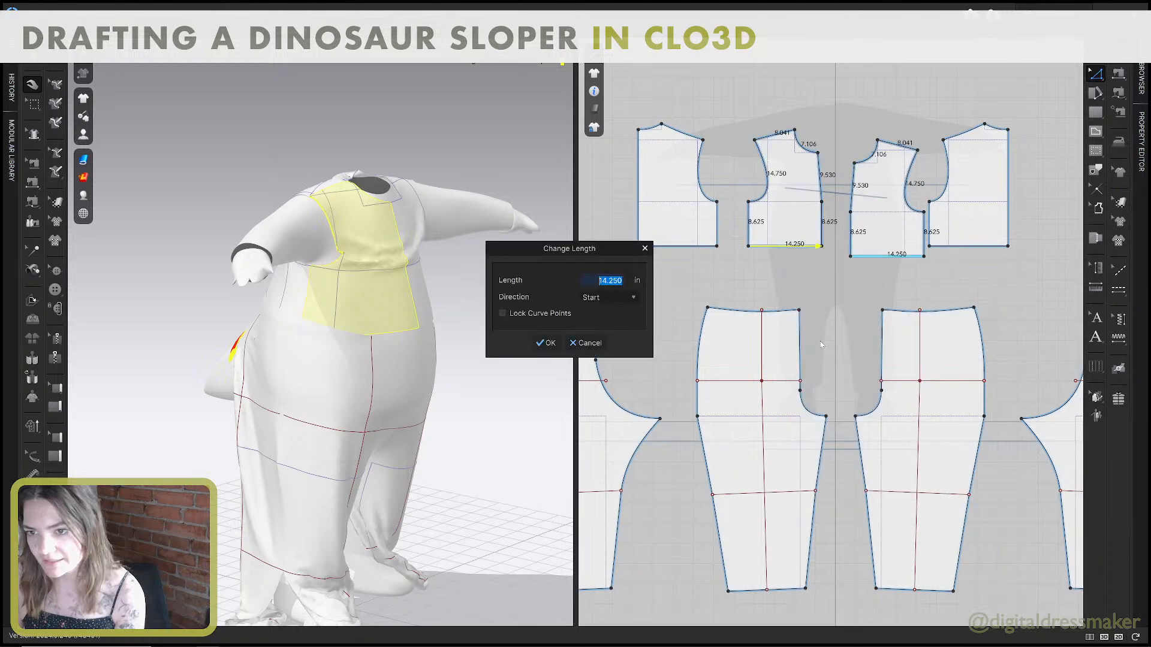
pyautogui.write('17')
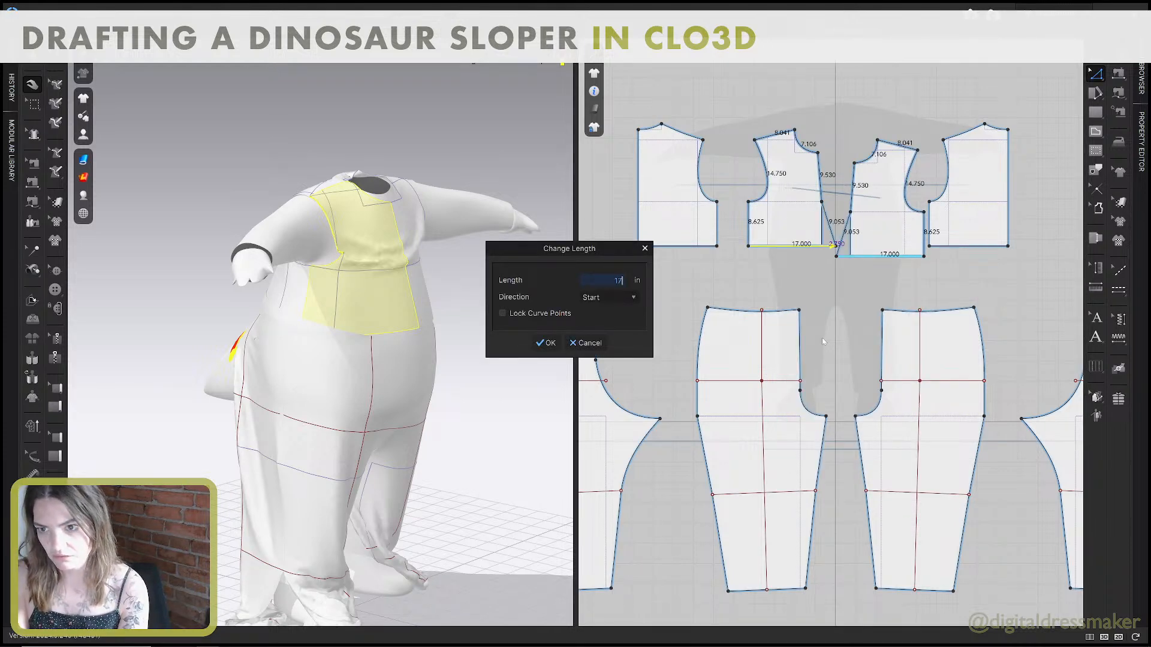
pyautogui.write('.86')
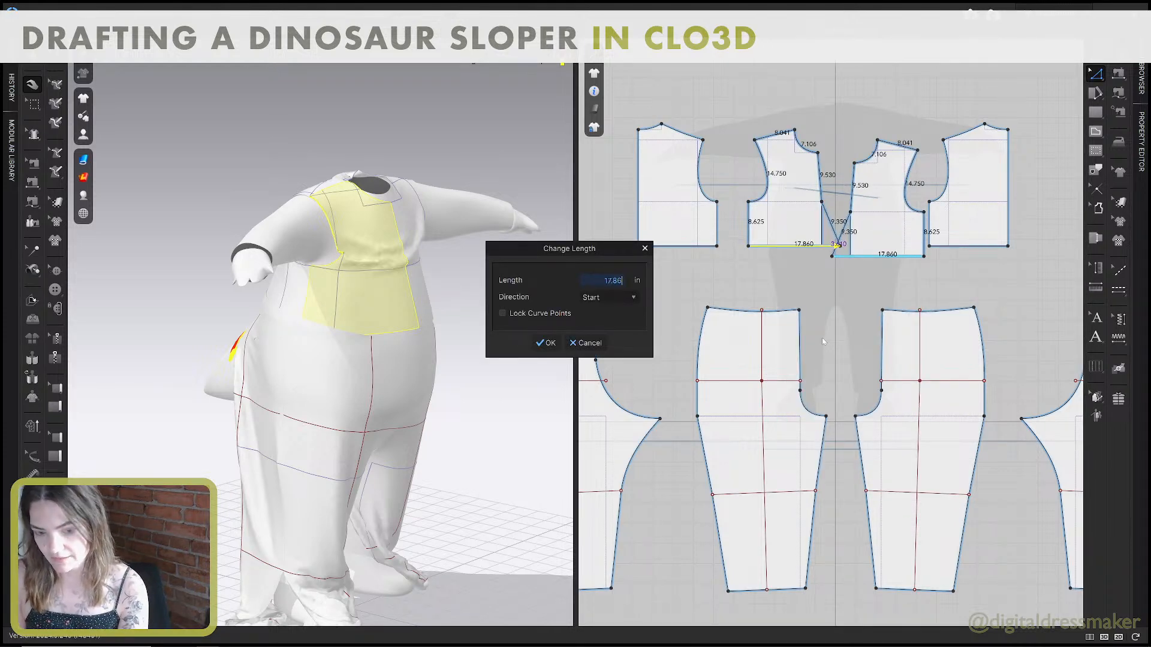
pyautogui.click(627, 296)
pyautogui.click(609, 321)
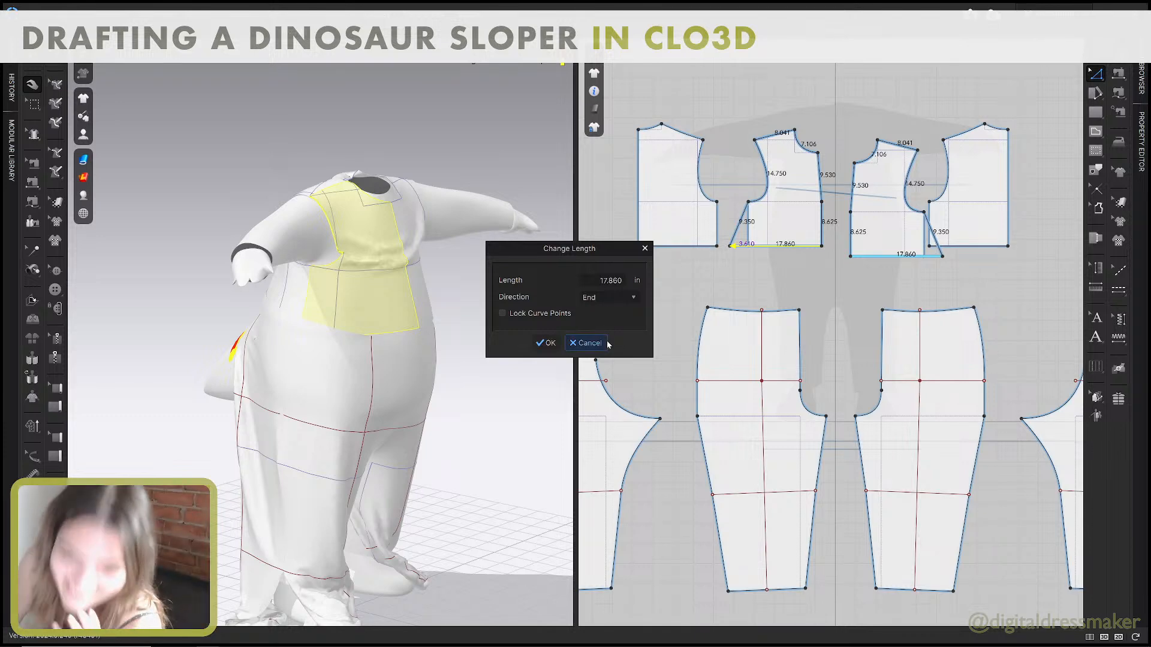
pyautogui.click(547, 343)
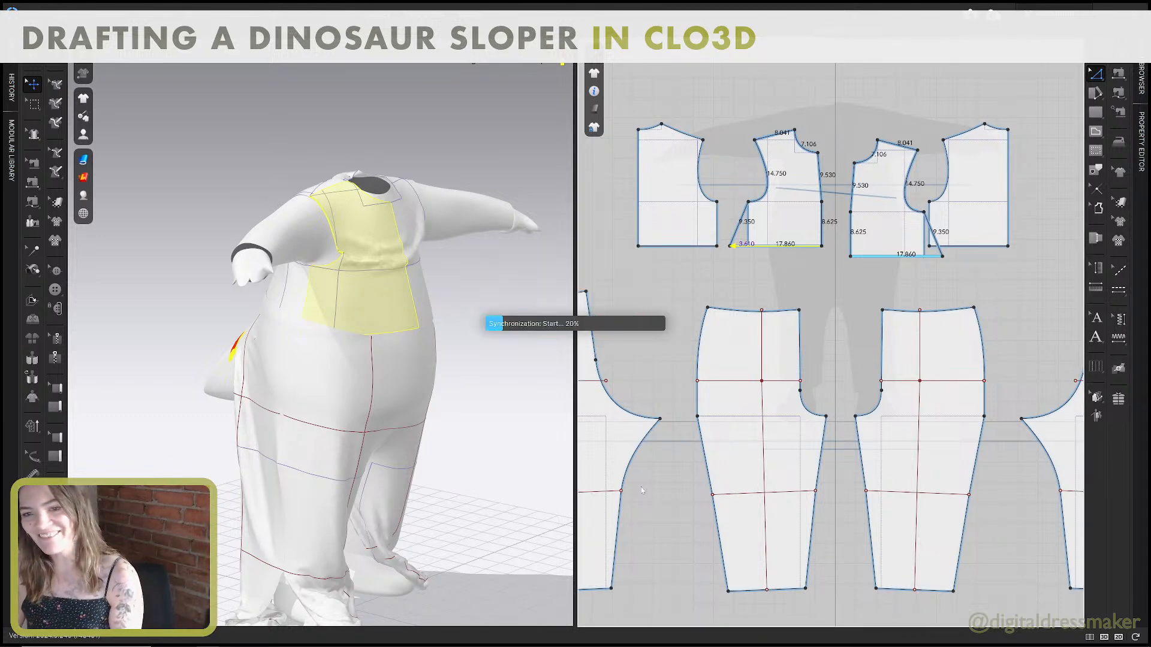
# Move the left-hand back bodice pattern farther outward to clear space beside its side seam.
pyautogui.moveTo(486, 382); pyautogui.dragTo(508, 370, button='right')
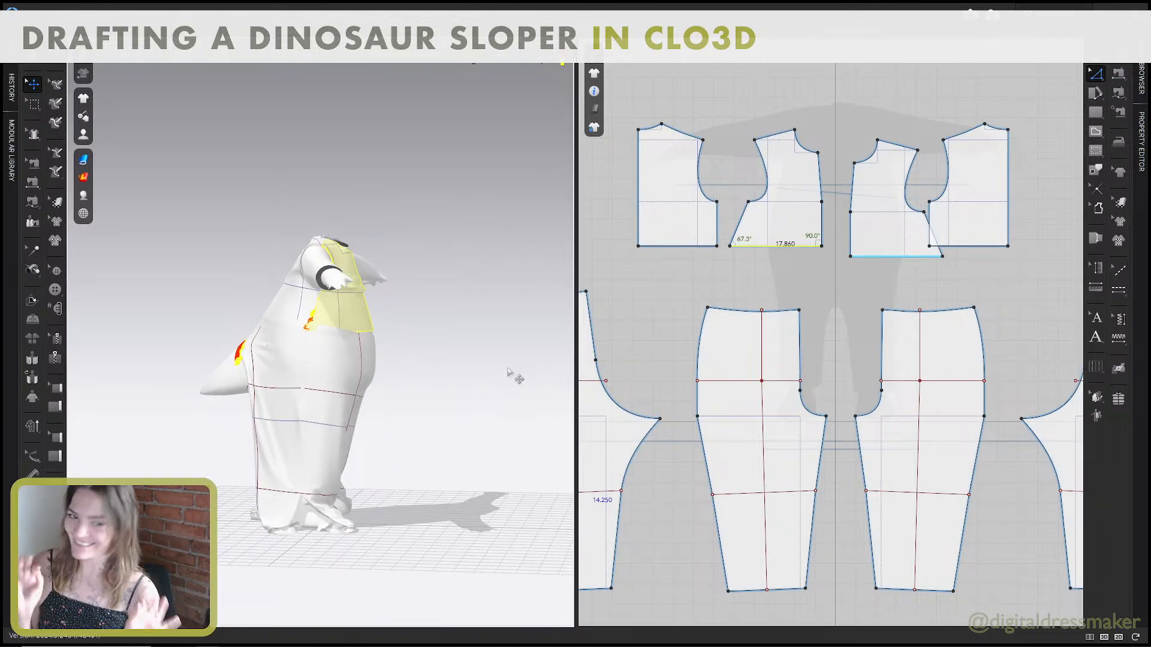
pyautogui.moveTo(336, 433); pyautogui.dragTo(467, 377, button='right')
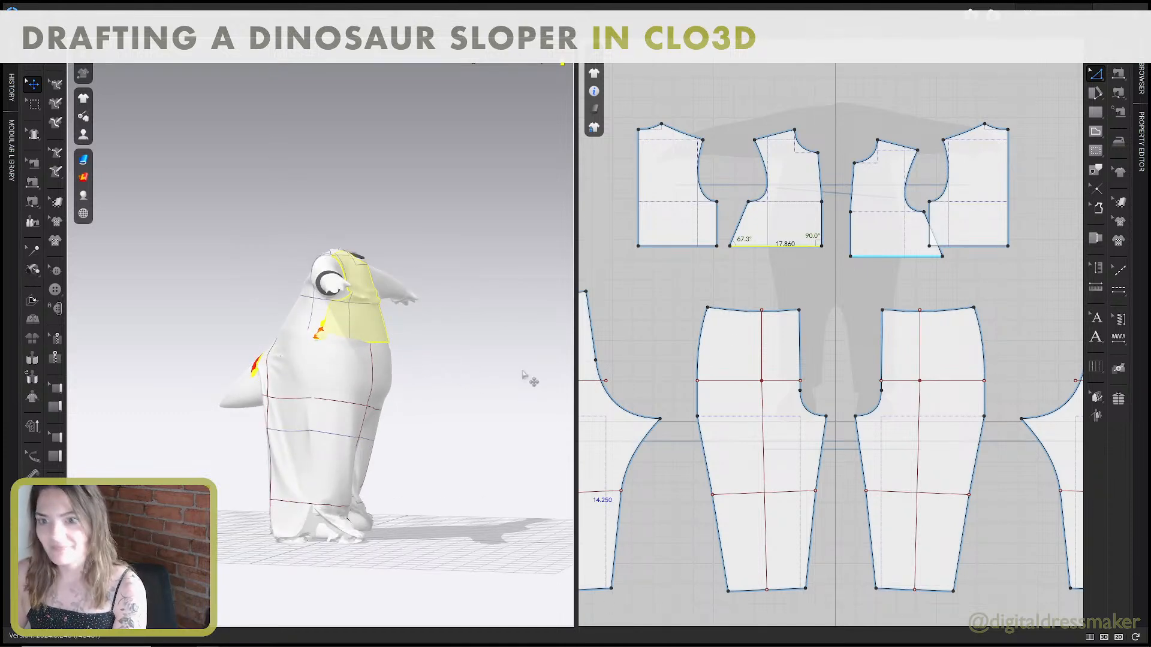
pyautogui.moveTo(406, 357); pyautogui.dragTo(419, 398, button='middle')
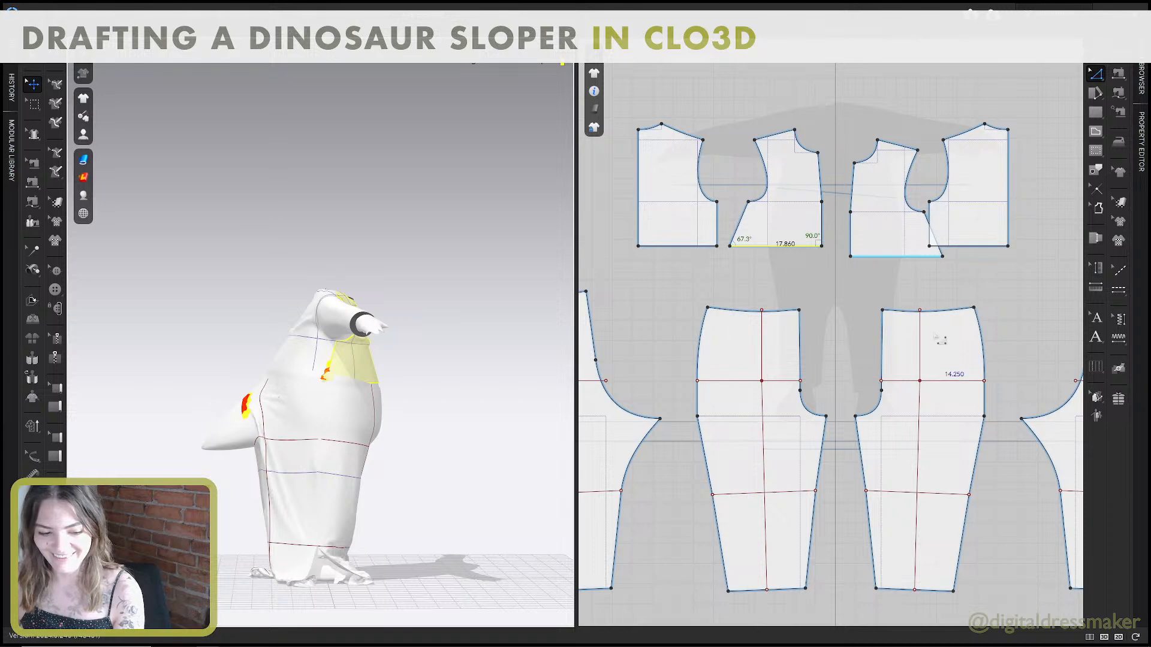
pyautogui.scroll(-1, 935, 324)
pyautogui.scroll(4, 875, 289)
pyautogui.scroll(-2, 896, 278)
pyautogui.scroll(2, 896, 279)
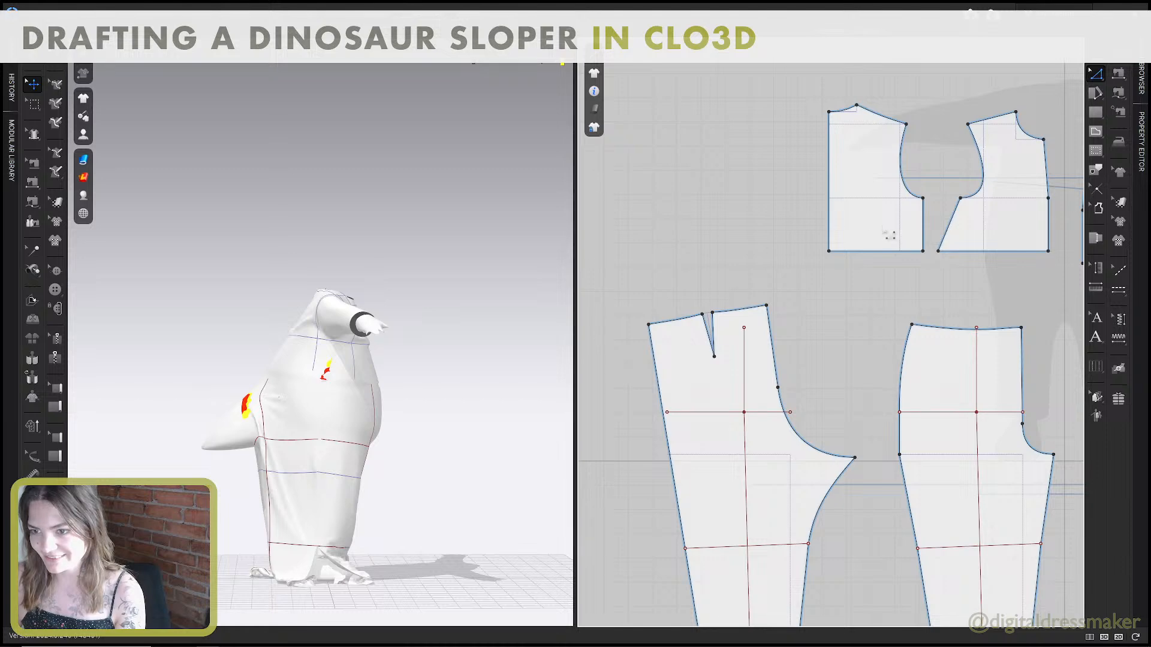
pyautogui.moveTo(873, 223); pyautogui.dragTo(846, 221)
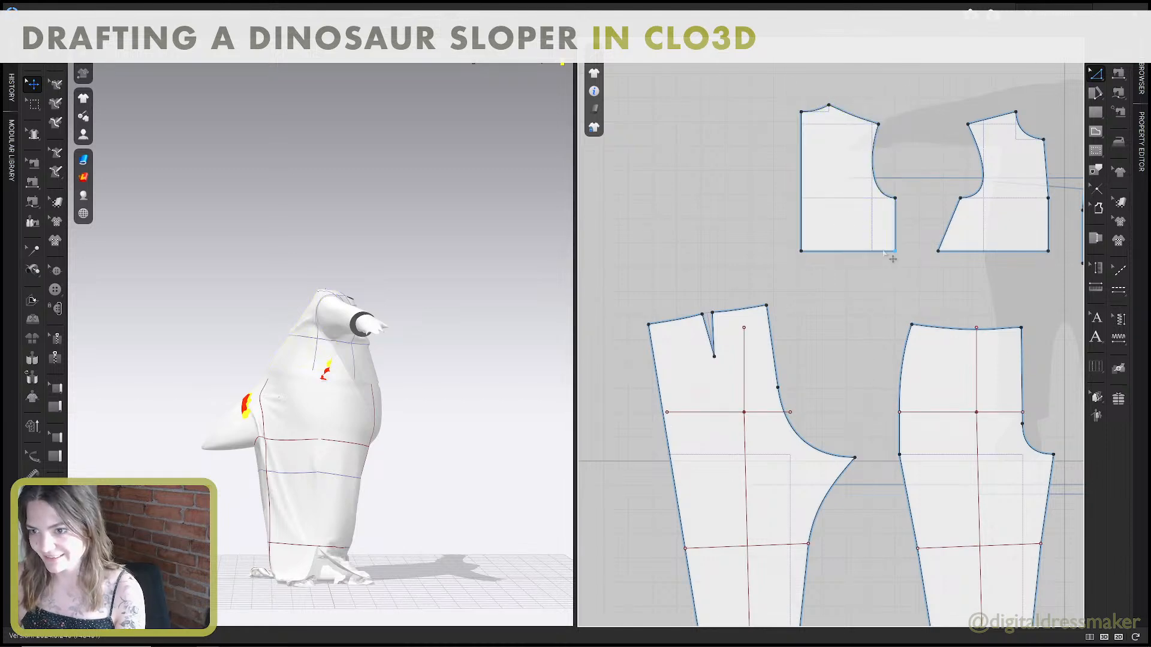
# Change the back bodice's waist edge length to 17.75 in with the direction kept at Start.
pyautogui.rightClick(887, 252)
pyautogui.click(926, 345)
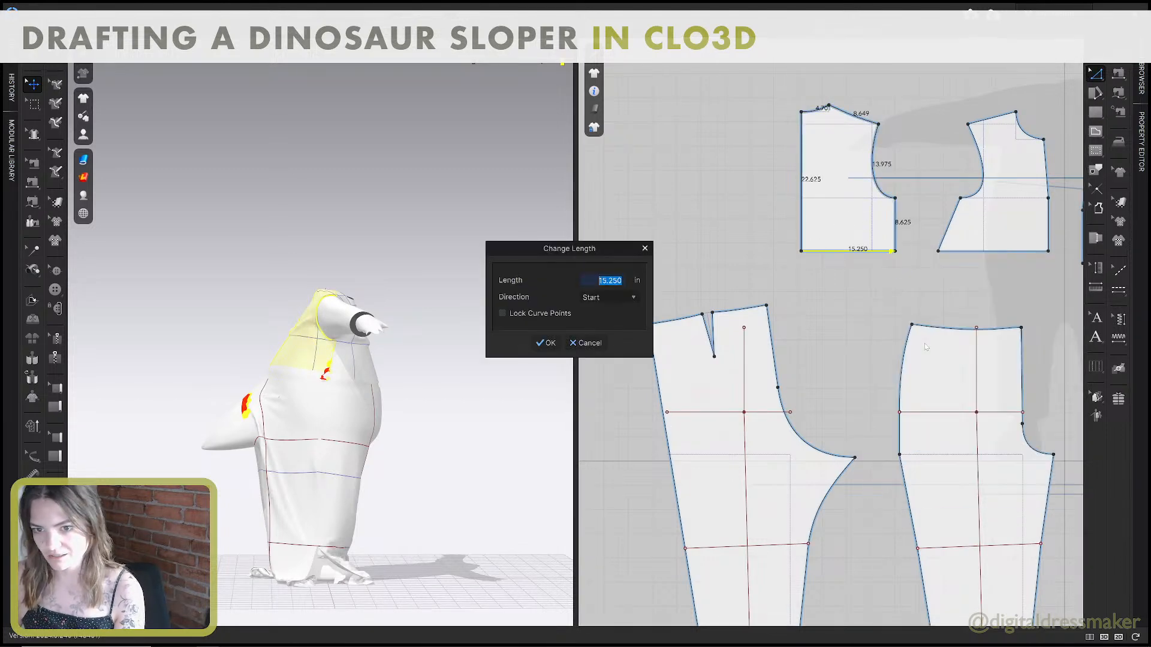
pyautogui.write('17')
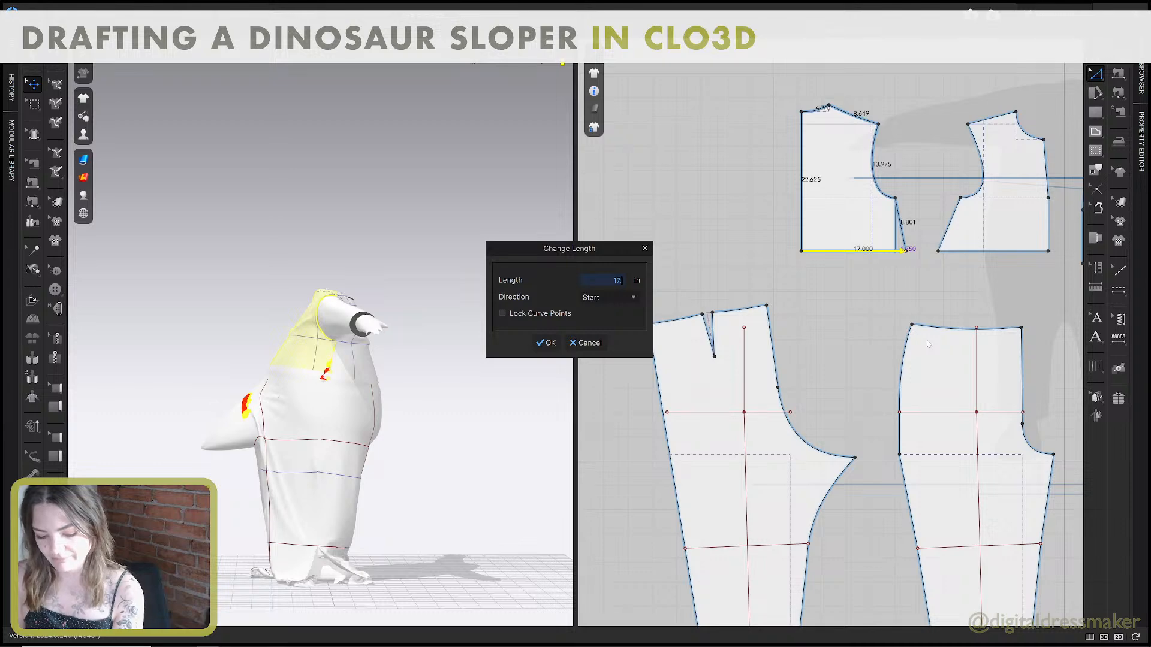
pyautogui.write('.75')
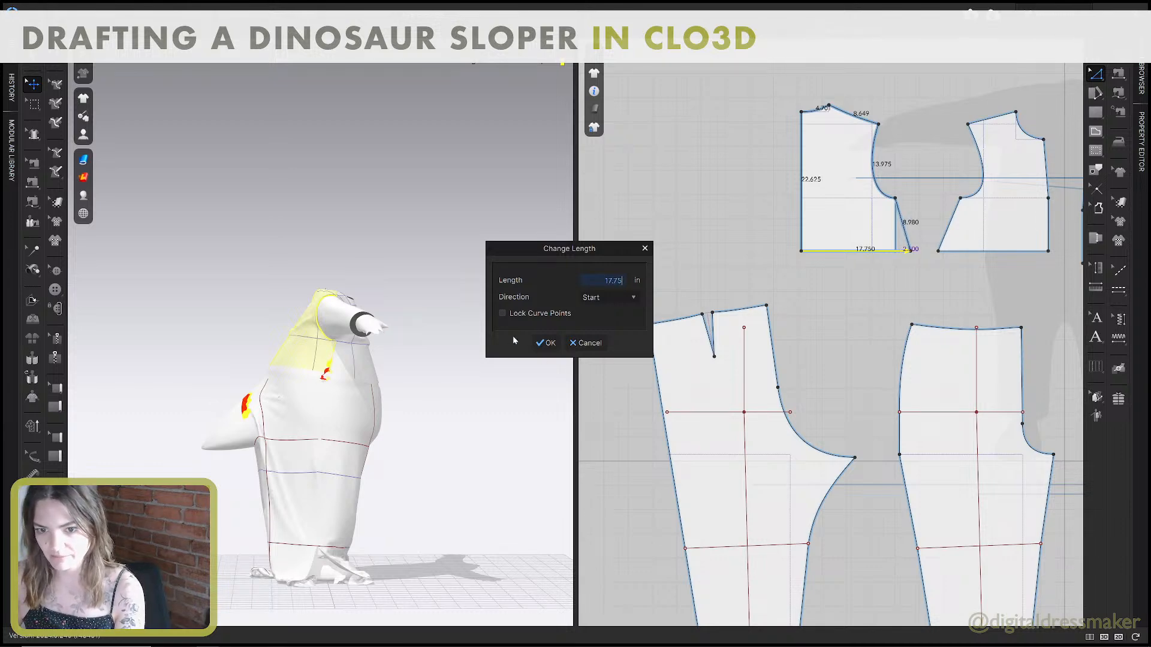
pyautogui.click(546, 344)
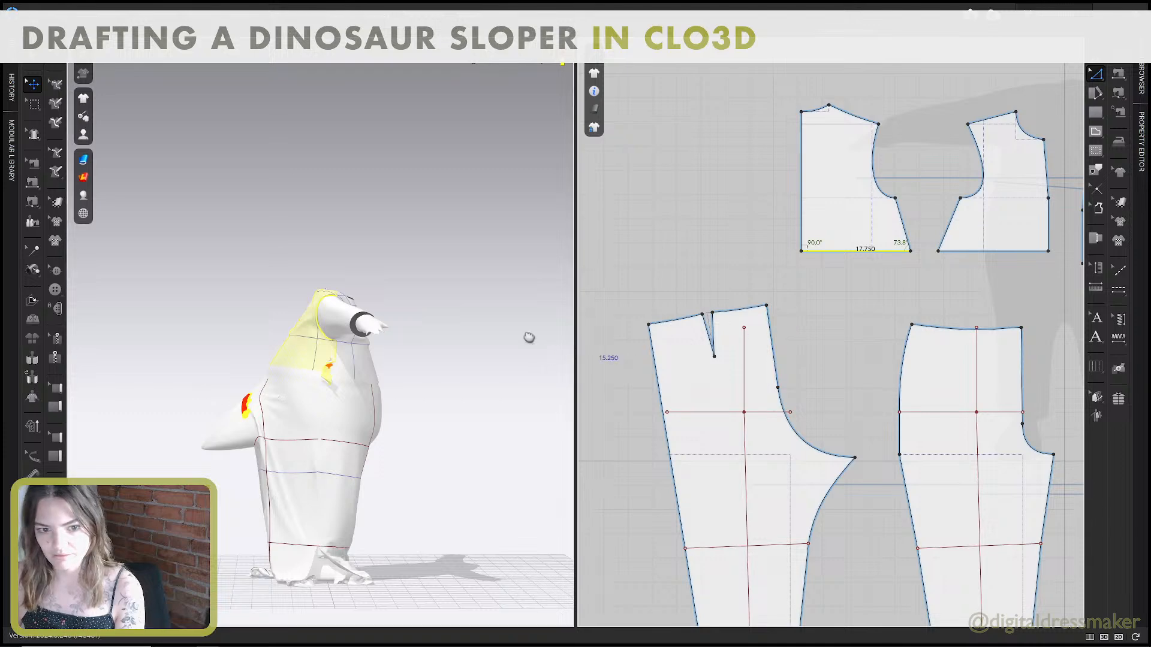
# Sew the left-hand back bodice's waist edge to both waist segments of the left-hand back pant around the dart, using M:N Free Sewing.
pyautogui.moveTo(529, 337); pyautogui.dragTo(523, 299, button='middle')
pyautogui.scroll(1, 523, 298)
pyautogui.scroll(-4, 794, 290)
pyautogui.moveTo(795, 289); pyautogui.dragTo(798, 265, button='middle')
pyautogui.moveTo(428, 354); pyautogui.dragTo(423, 299, button='right')
pyautogui.scroll(3, 380, 293)
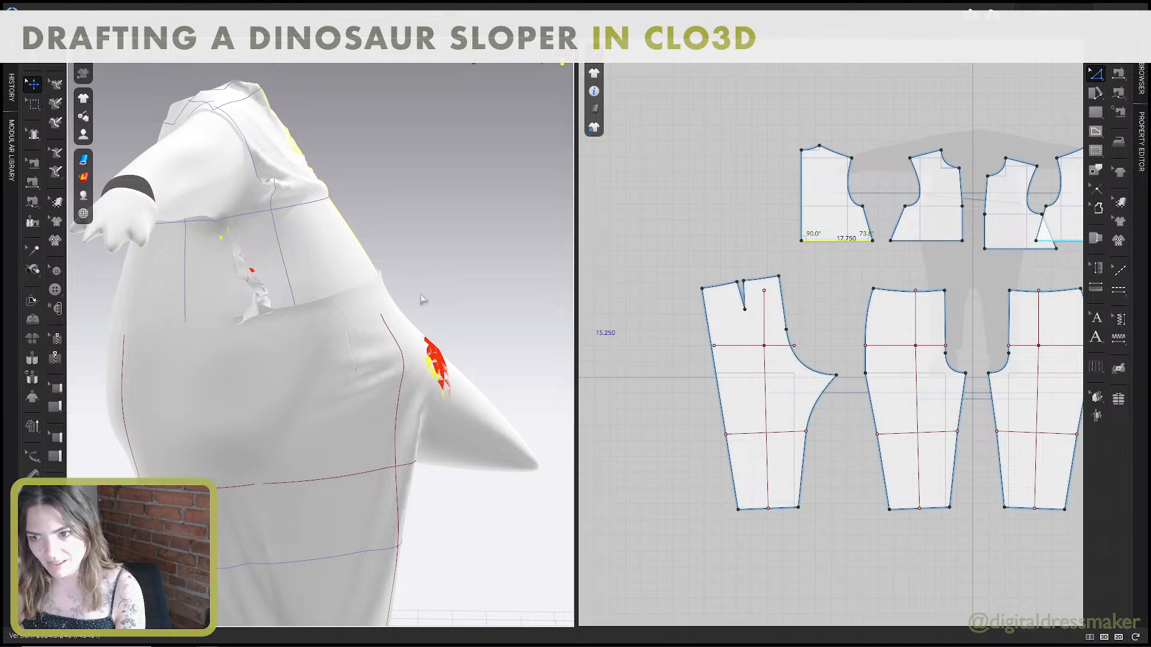
pyautogui.press('n')
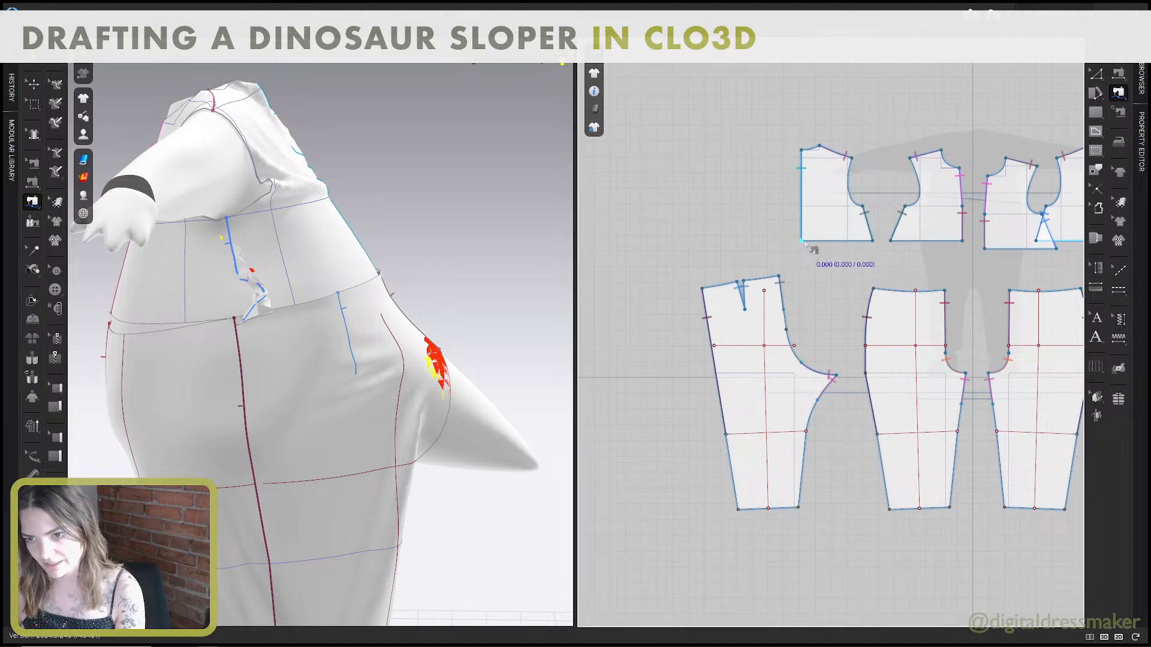
pyautogui.click(1118, 94)
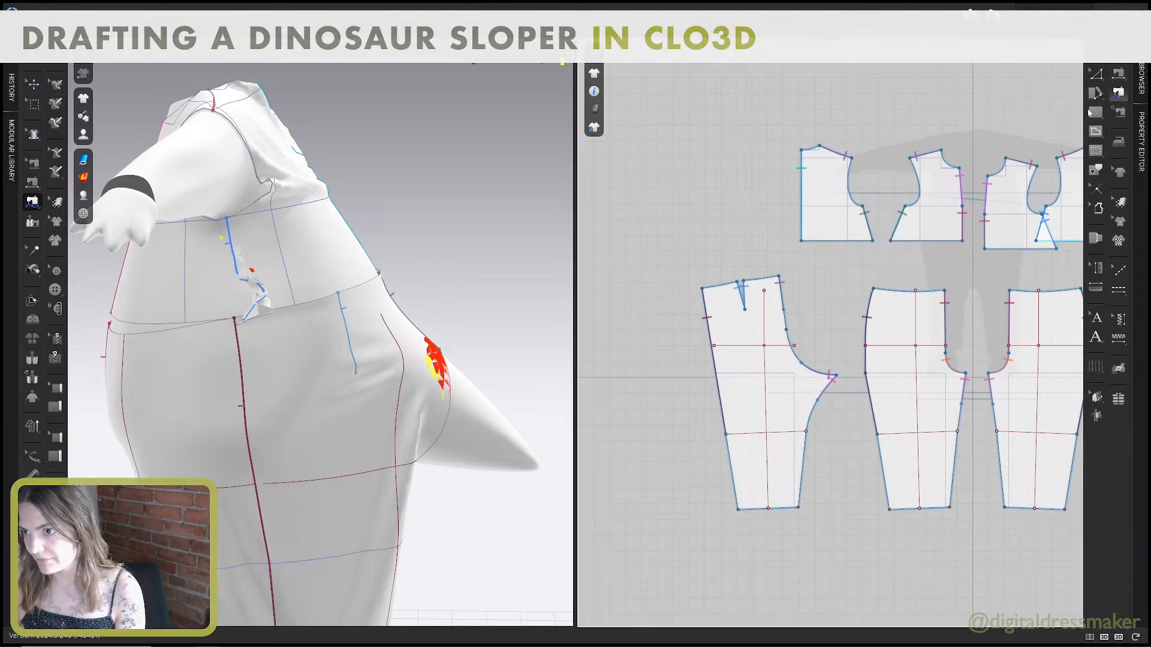
pyautogui.click(1054, 109)
pyautogui.click(802, 240)
pyautogui.click(873, 240)
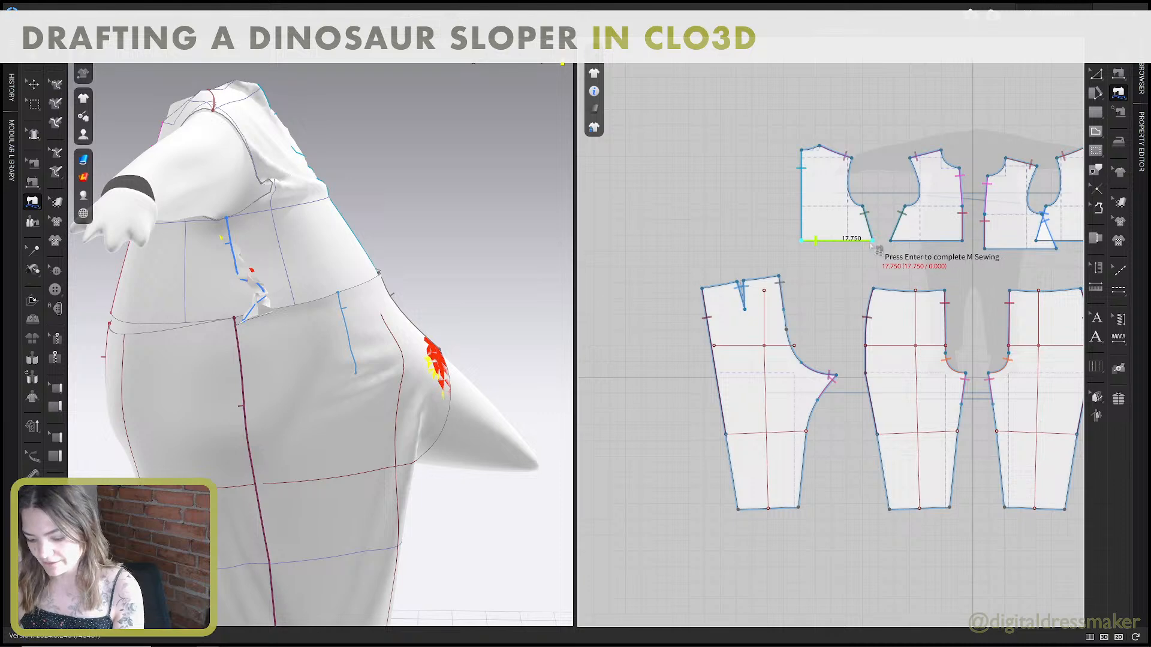
pyautogui.click(703, 289)
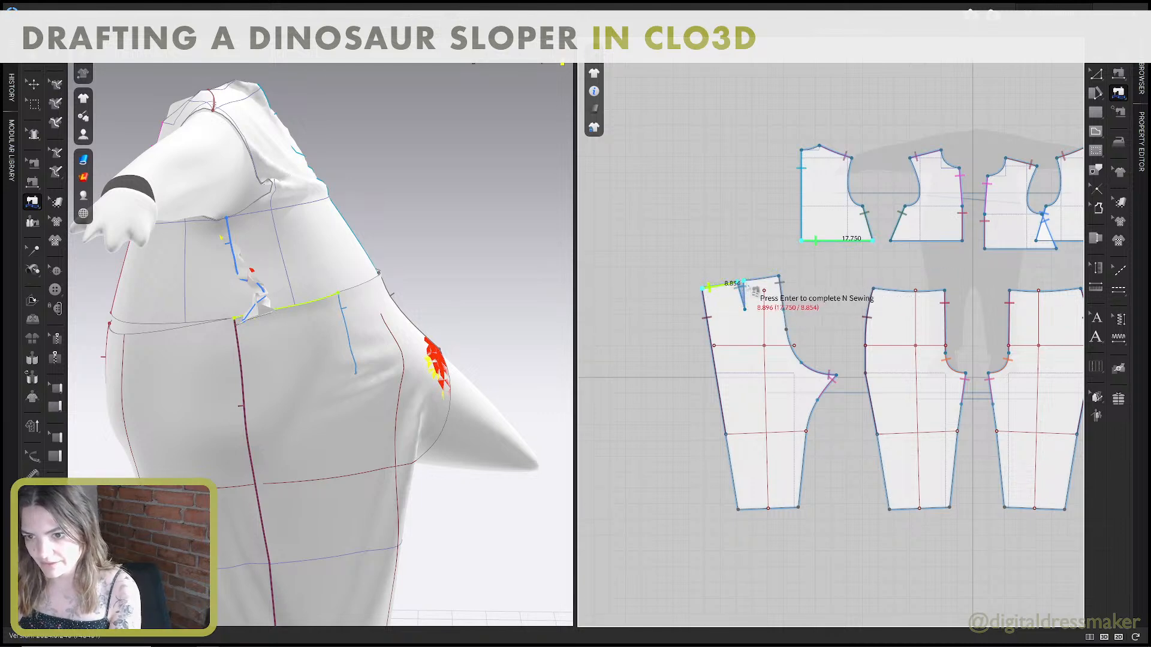
pyautogui.click(779, 277)
pyautogui.press('Return')
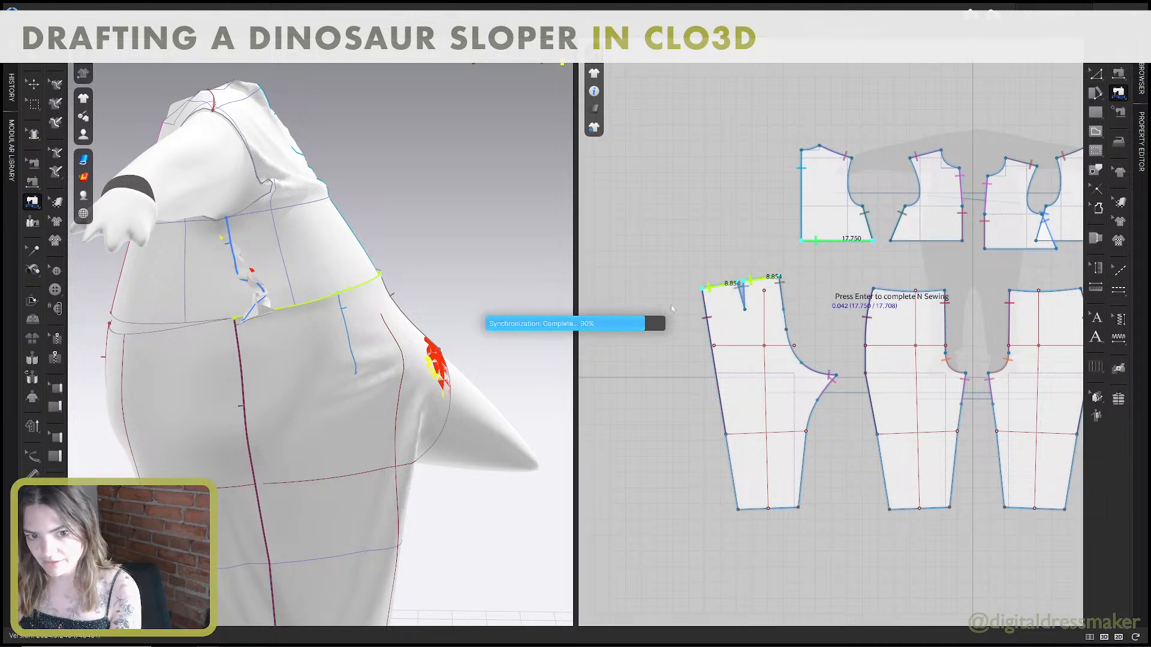
# Swap the two back pant patterns in the 2D layout so their side seams face the front pants.
pyautogui.scroll(-1, 413, 349)
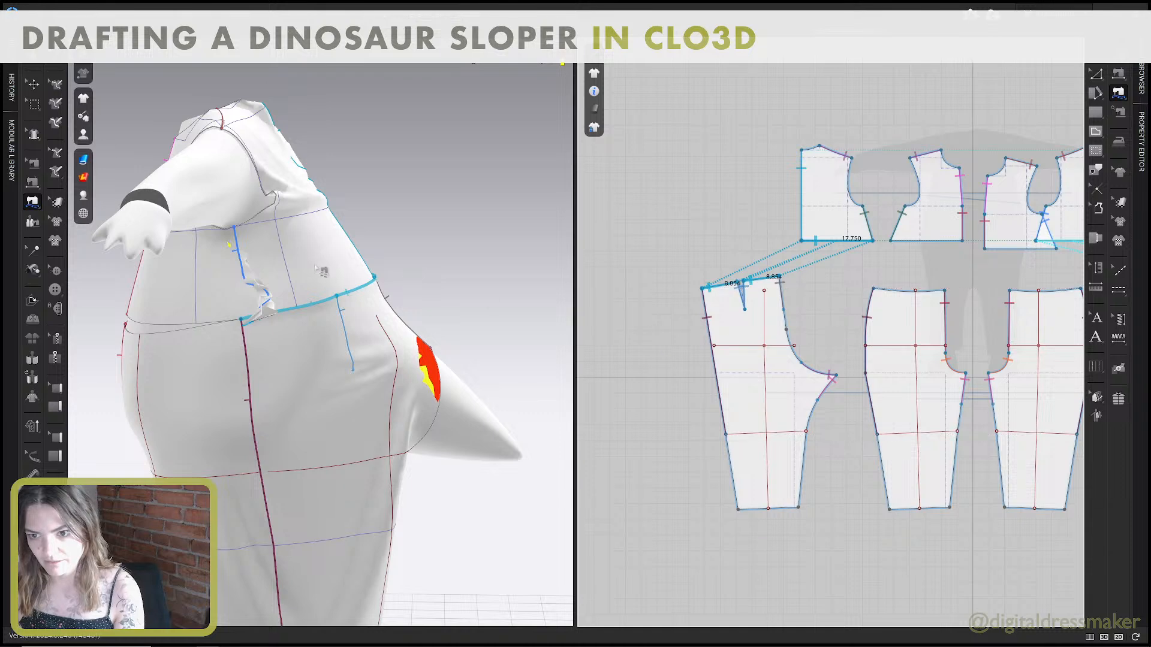
pyautogui.scroll(-5, 315, 268)
pyautogui.moveTo(318, 268); pyautogui.dragTo(337, 280, button='right')
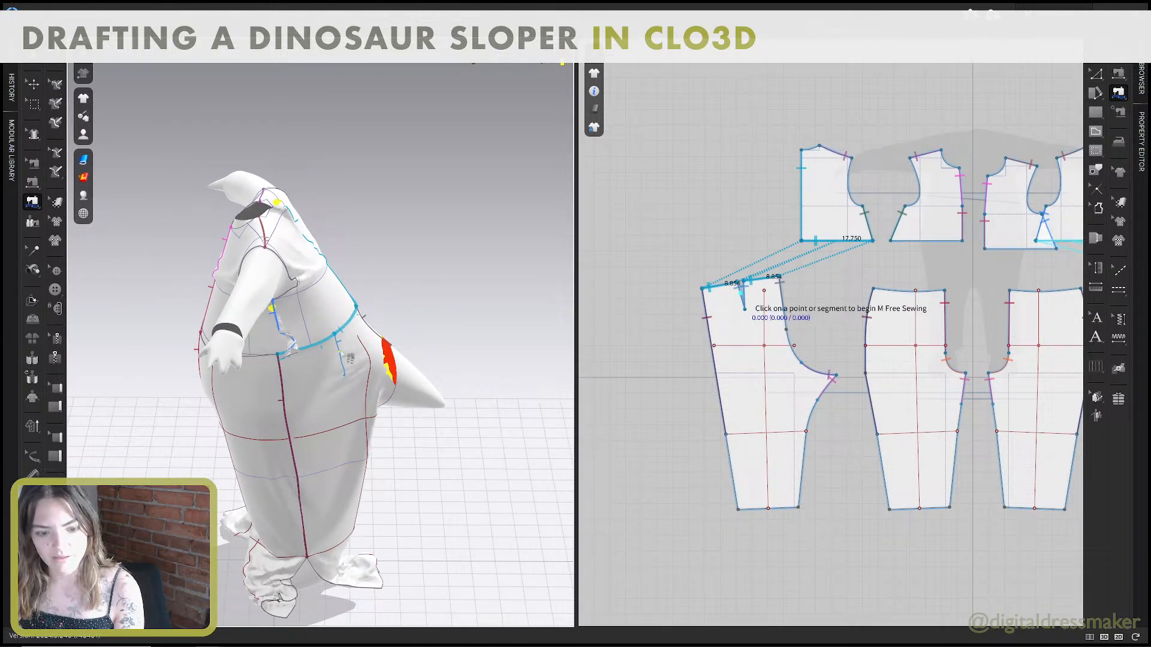
pyautogui.press('q')
pyautogui.moveTo(355, 344); pyautogui.dragTo(388, 363)
pyautogui.moveTo(388, 363); pyautogui.dragTo(353, 373, button='right')
pyautogui.rightClick(736, 352)
pyautogui.click(681, 326)
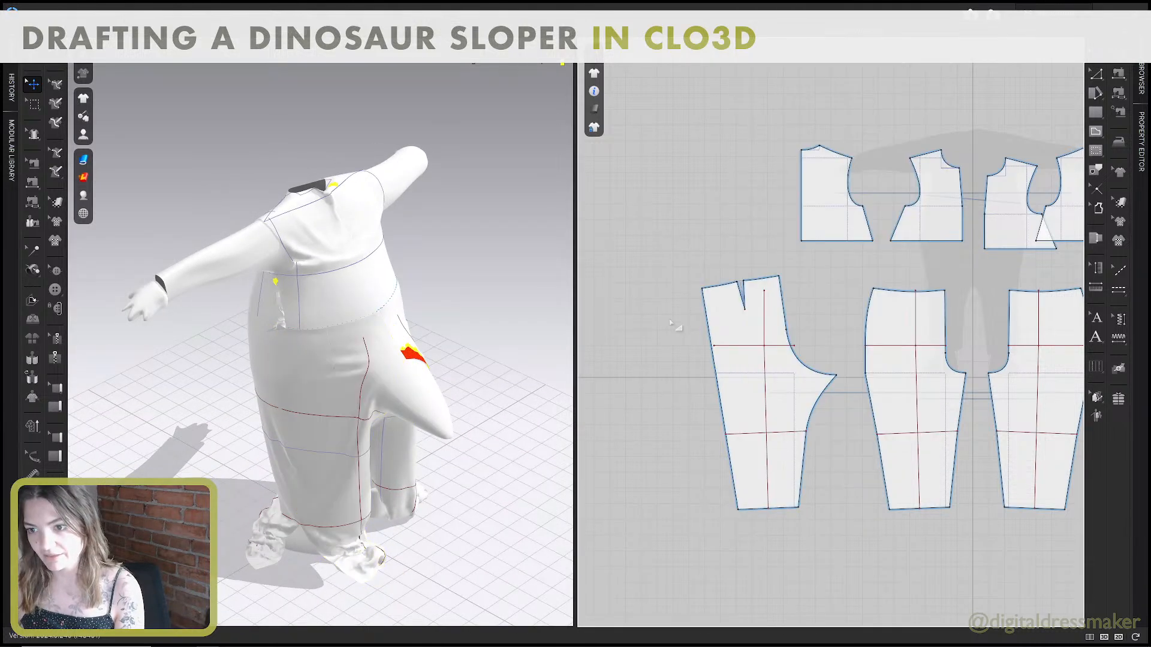
pyautogui.scroll(-5, 659, 300)
pyautogui.moveTo(689, 314); pyautogui.dragTo(728, 308)
pyautogui.moveTo(947, 311); pyautogui.dragTo(874, 311)
pyautogui.scroll(5, 659, 287)
# Delete the waist sewing between the back bodice and back pant patterns.
pyautogui.press('b')
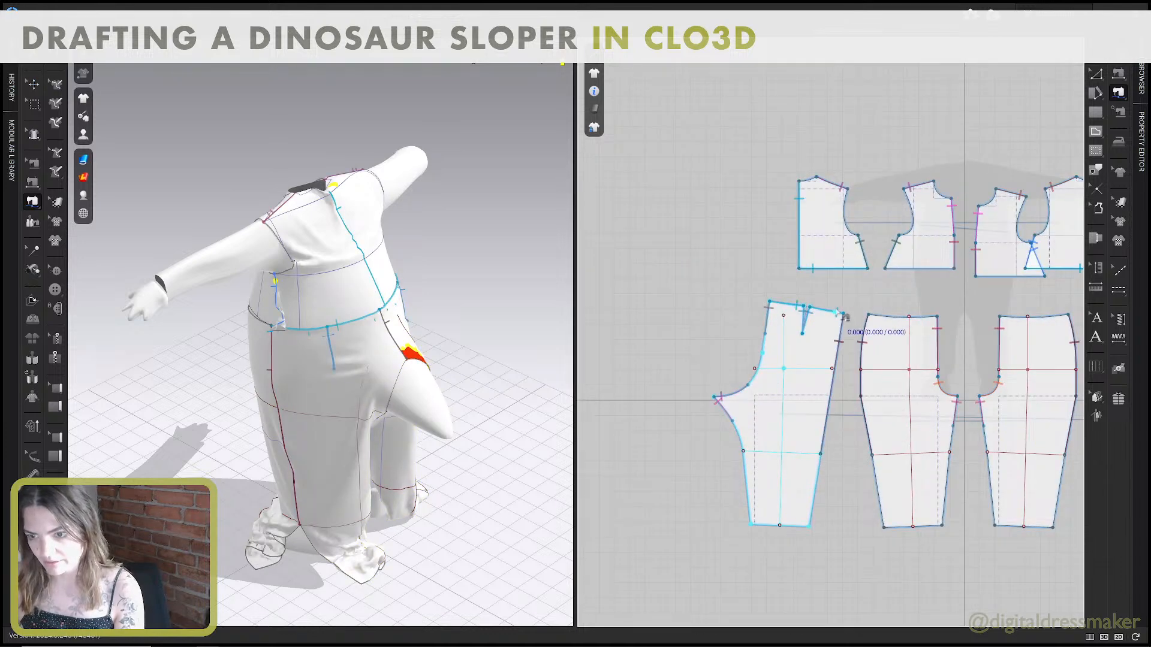
pyautogui.click(788, 305)
pyautogui.press('Delete')
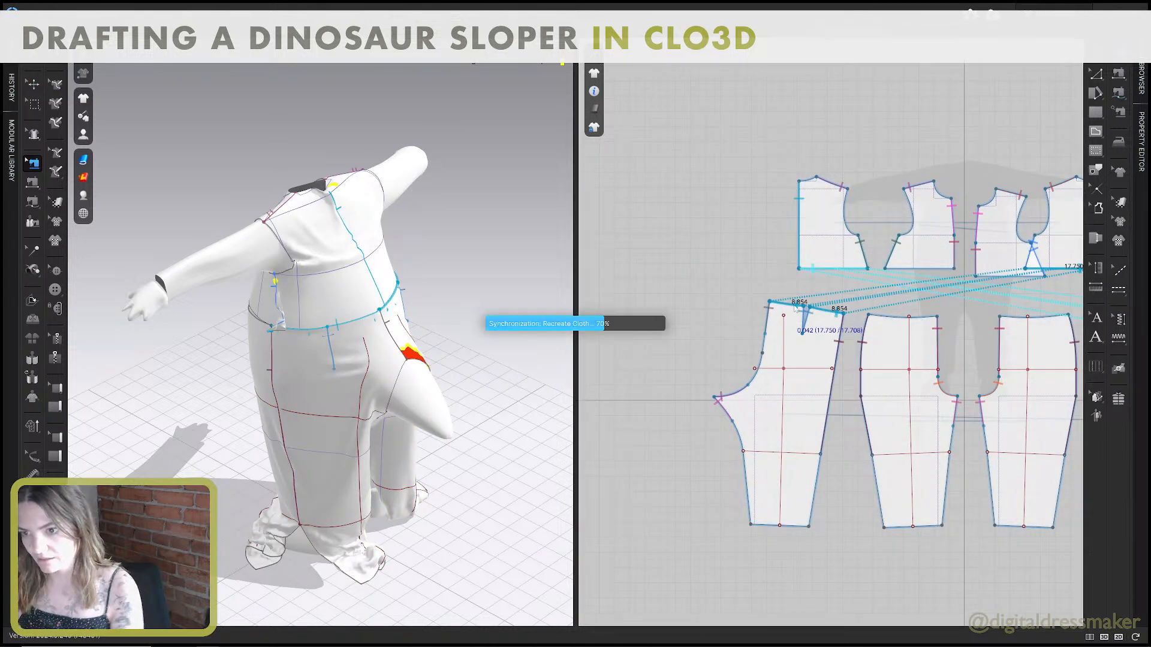
pyautogui.click(1118, 92)
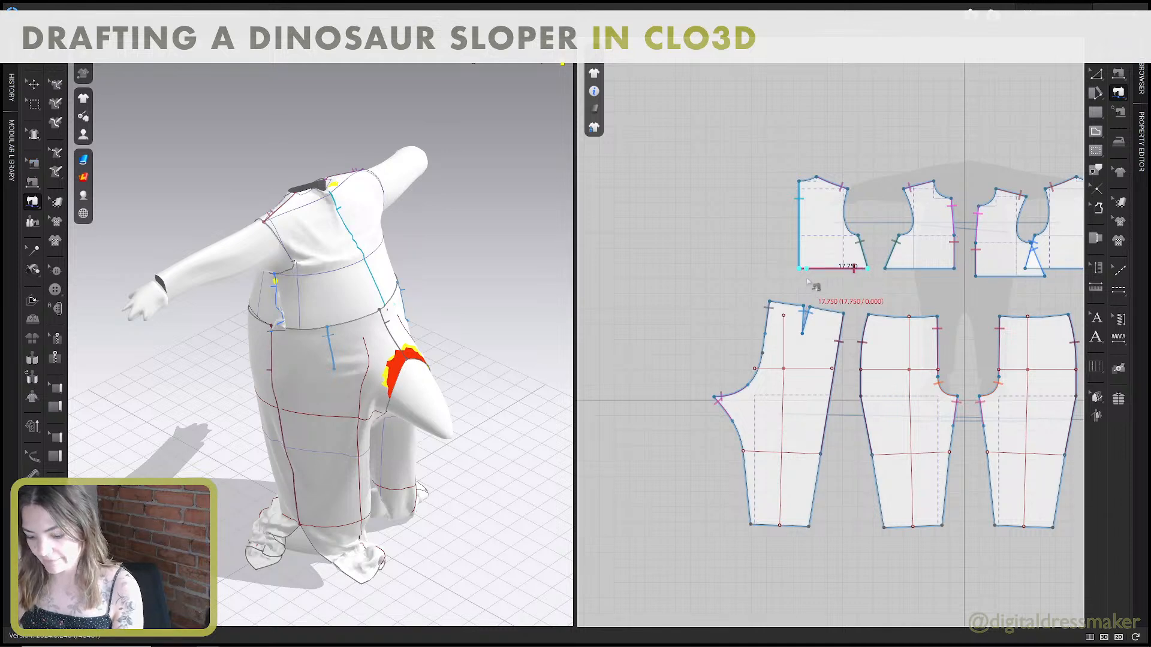
pyautogui.click(833, 268)
pyautogui.click(844, 312)
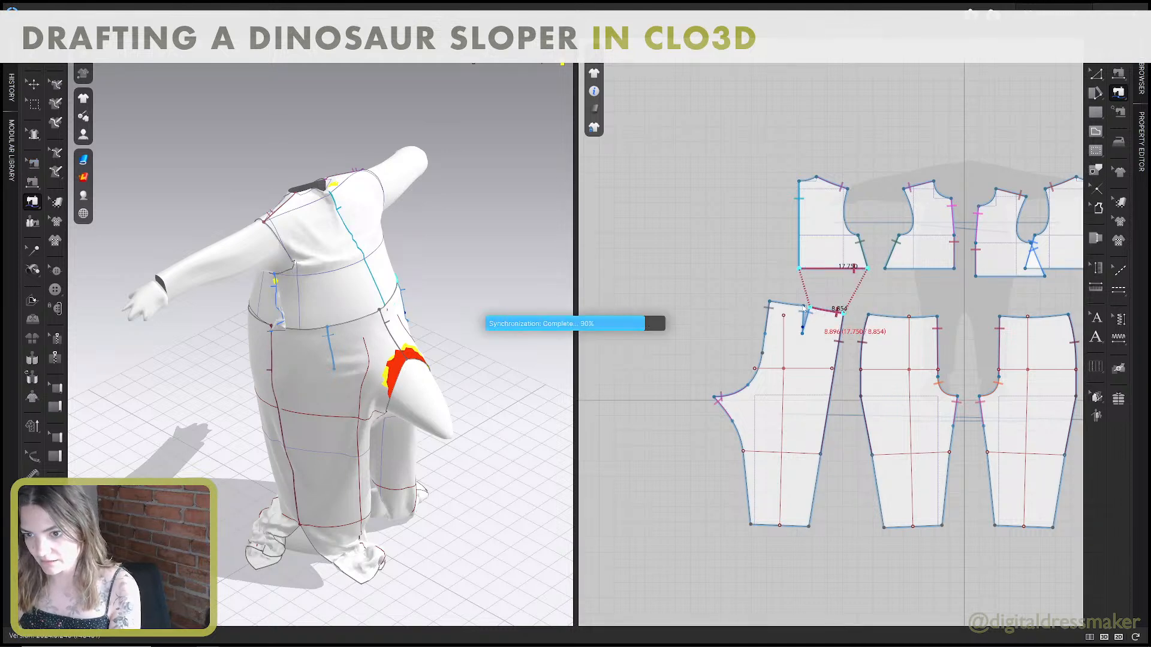
pyautogui.click(808, 311)
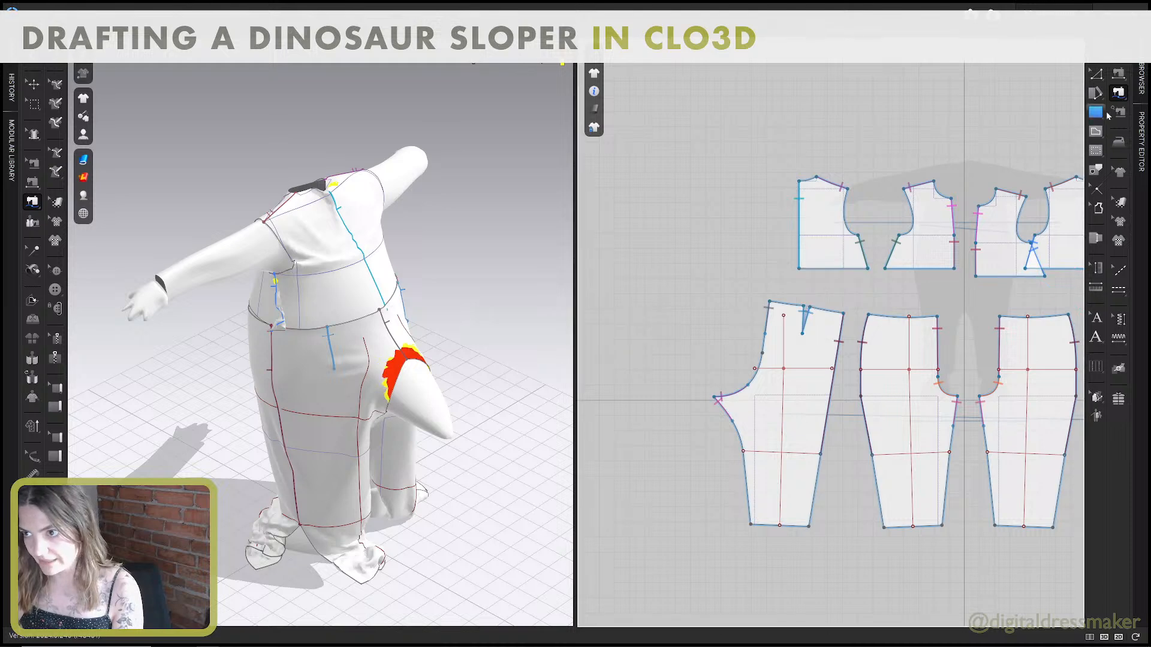
# Sew the back bodice's waist edge to both back pant waist segments around the dart, using M:N Free Sewing.
pyautogui.click(1119, 93)
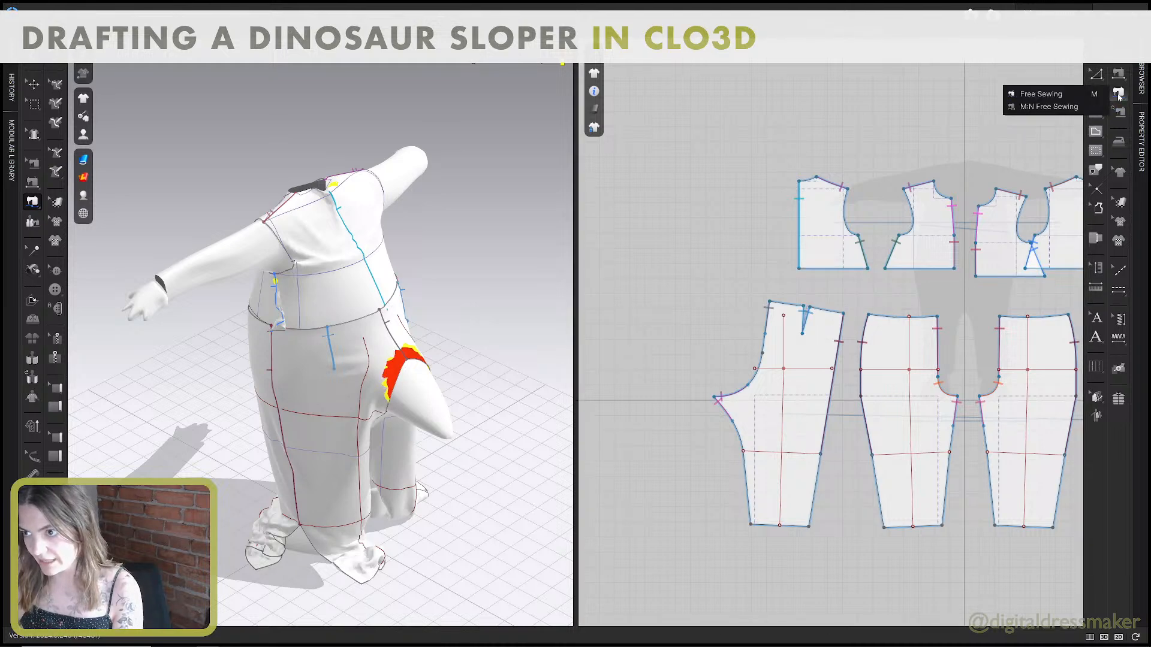
pyautogui.click(1079, 111)
pyautogui.click(868, 270)
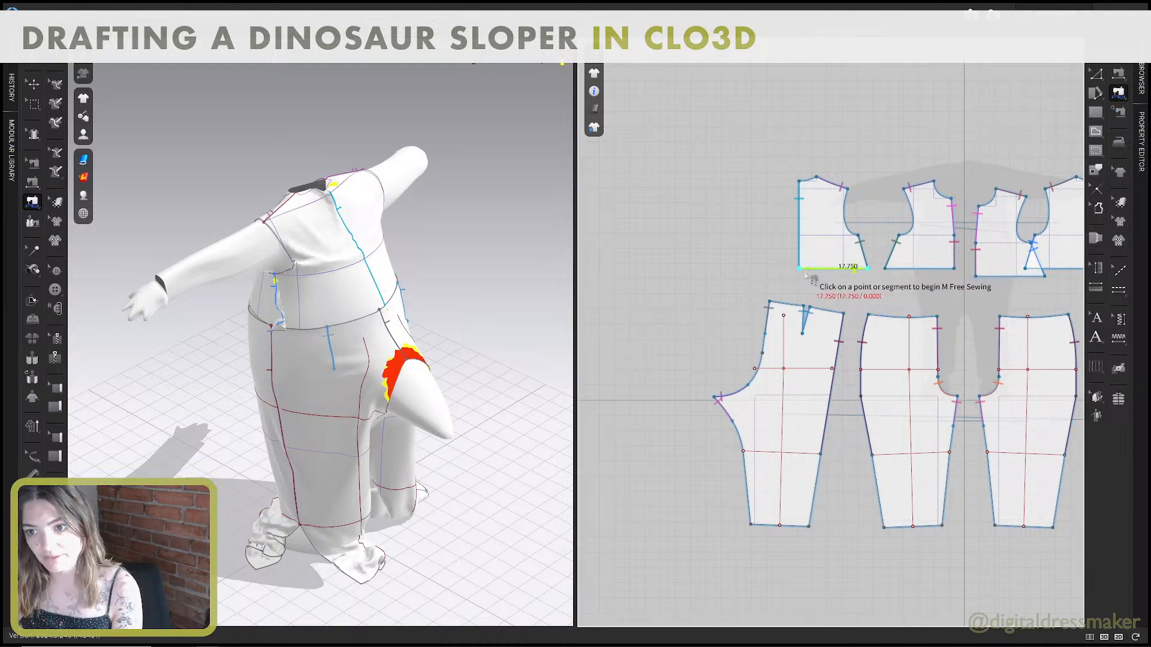
pyautogui.click(801, 272)
pyautogui.press('Return')
pyautogui.click(845, 314)
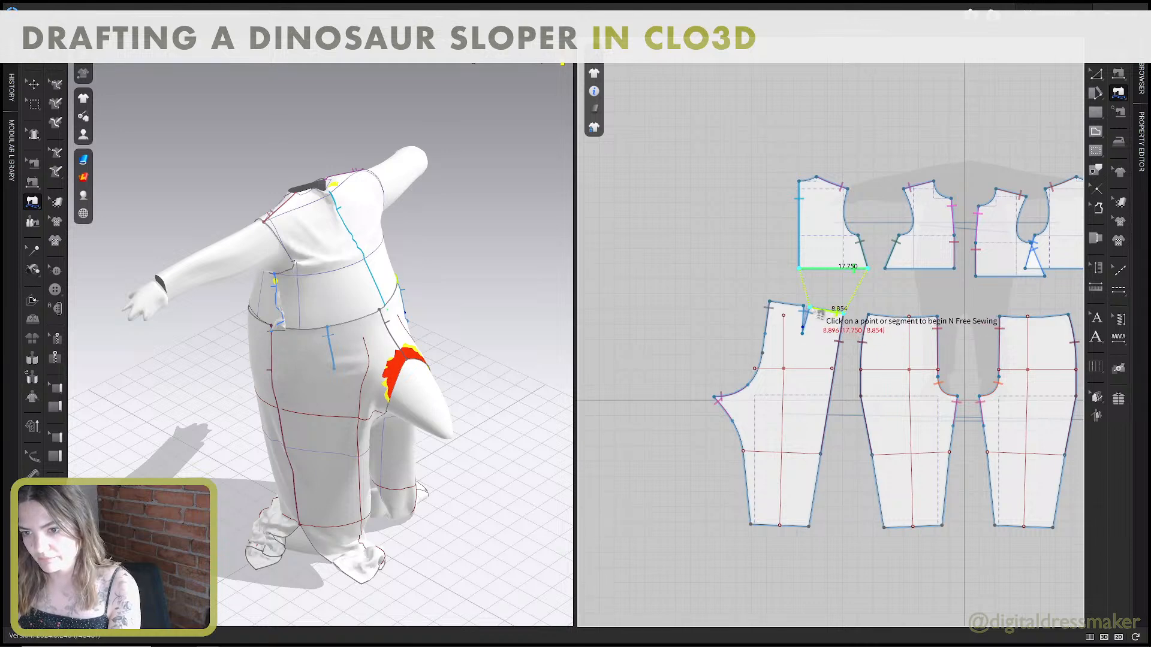
pyautogui.click(806, 310)
pyautogui.click(771, 303)
pyautogui.press('Return')
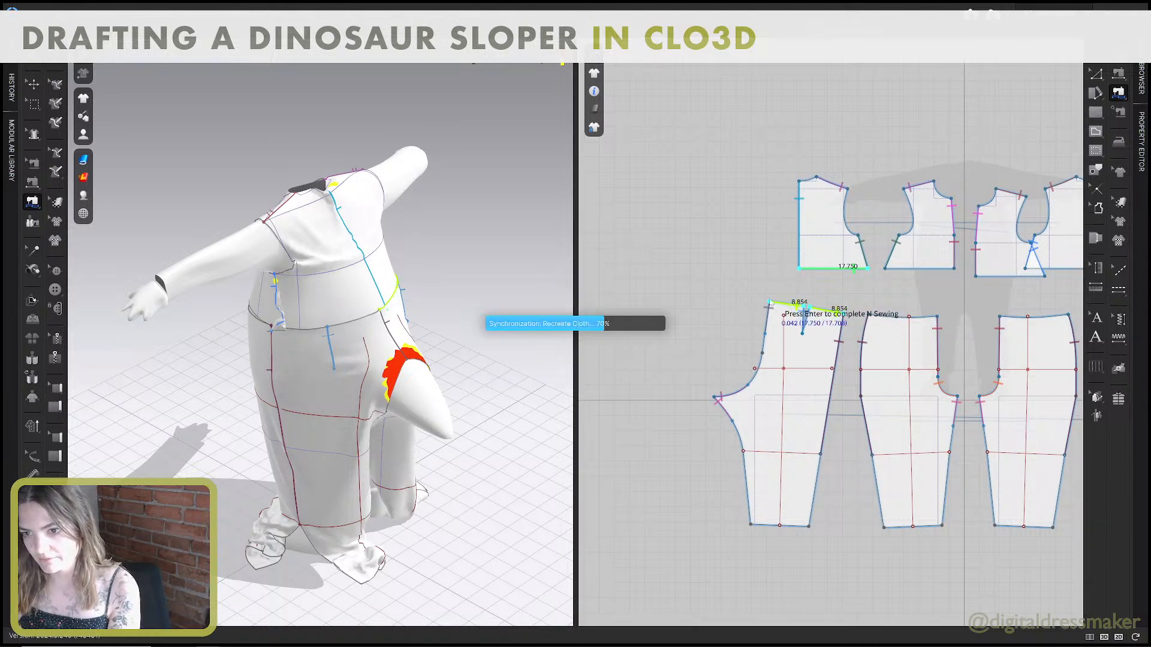
# Sew the front bodice's waist edge to the front pant's waist edge with segment sewing.
pyautogui.moveTo(878, 283); pyautogui.dragTo(827, 280, button='middle')
pyautogui.press('n')
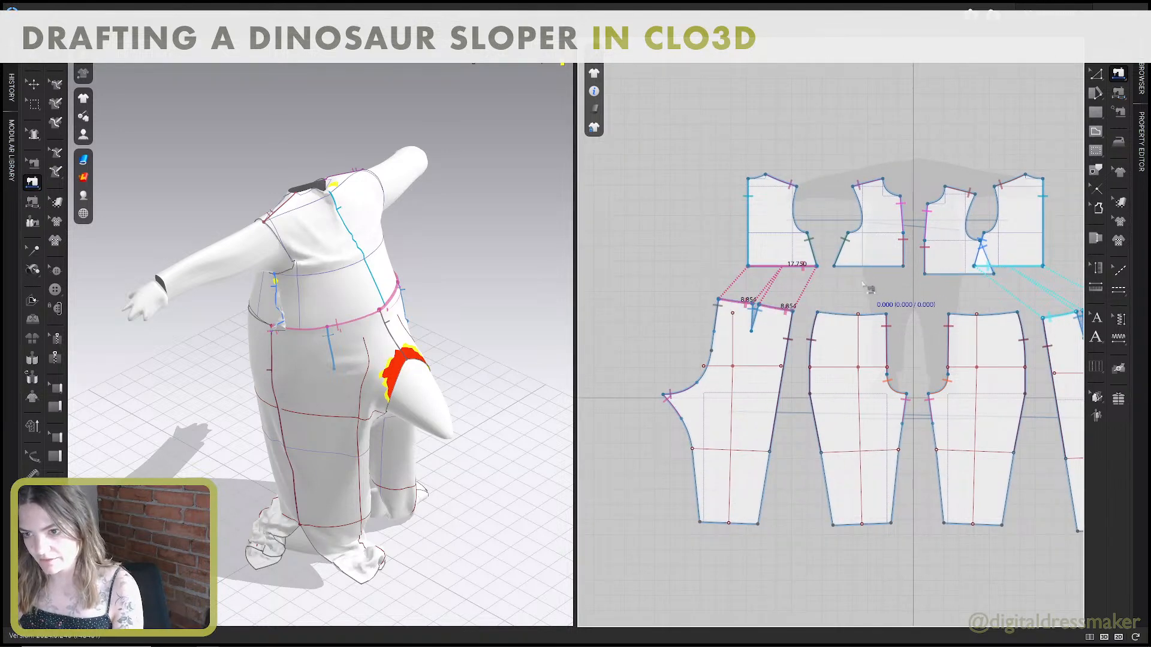
pyautogui.click(854, 267)
pyautogui.click(837, 314)
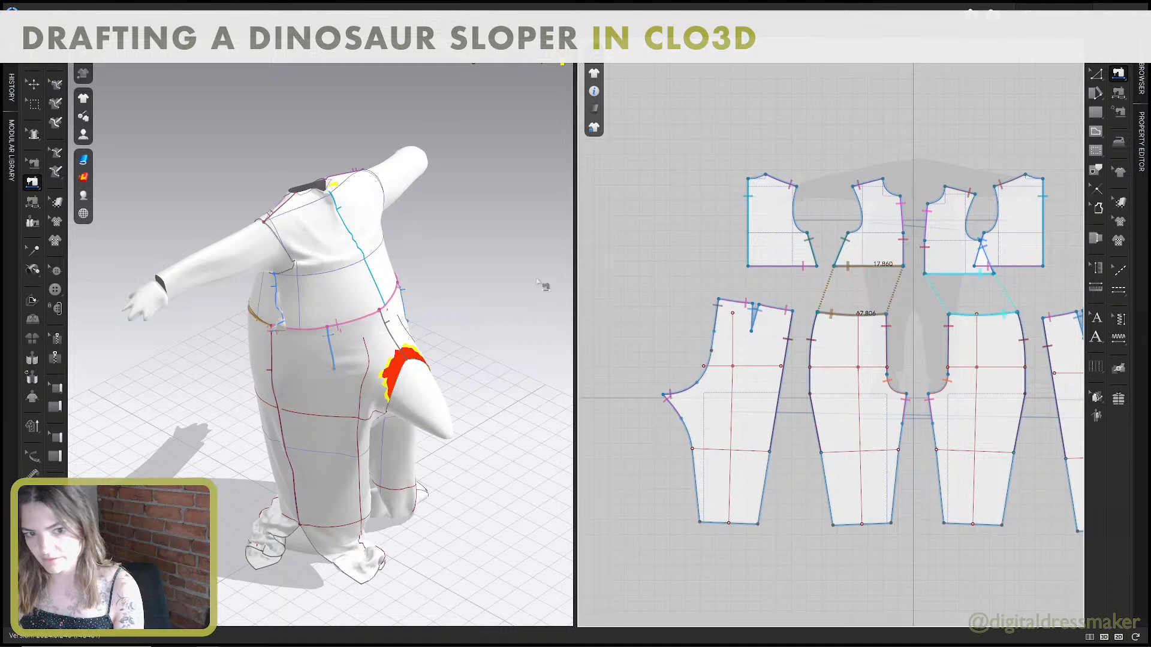
# Simulate the garment with the new waist seams and inspect the drape from the side and front.
pyautogui.moveTo(454, 287); pyautogui.dragTo(526, 259, button='right')
pyautogui.press('space')
pyautogui.moveTo(450, 313); pyautogui.dragTo(404, 313, button='right')
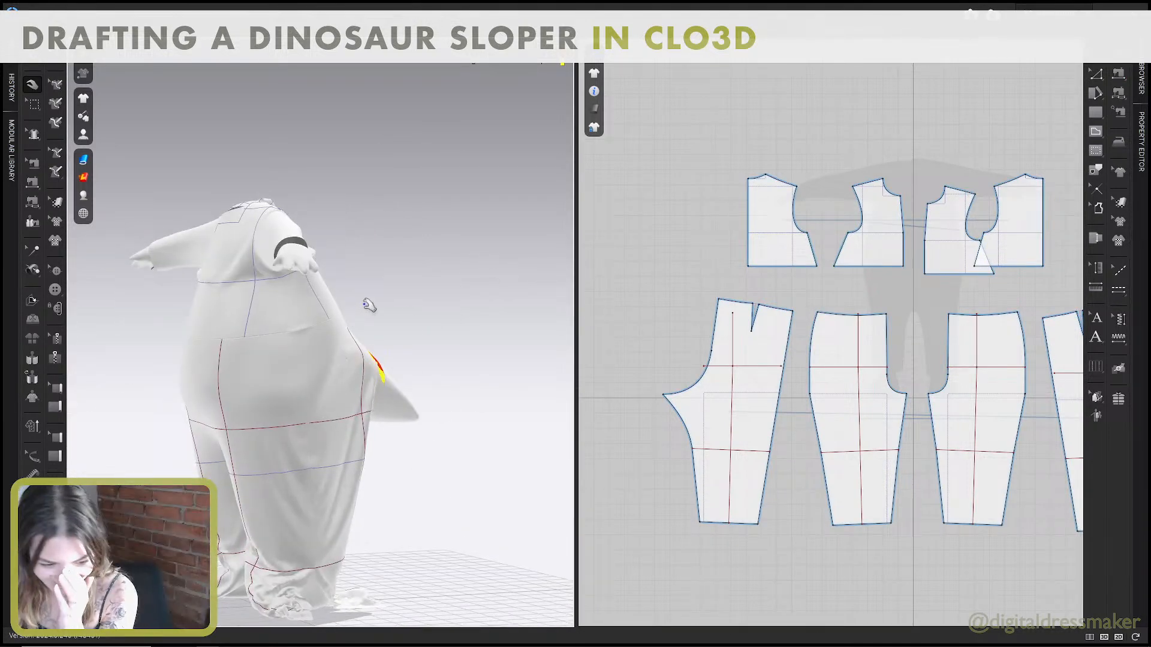
pyautogui.scroll(-4, 367, 304)
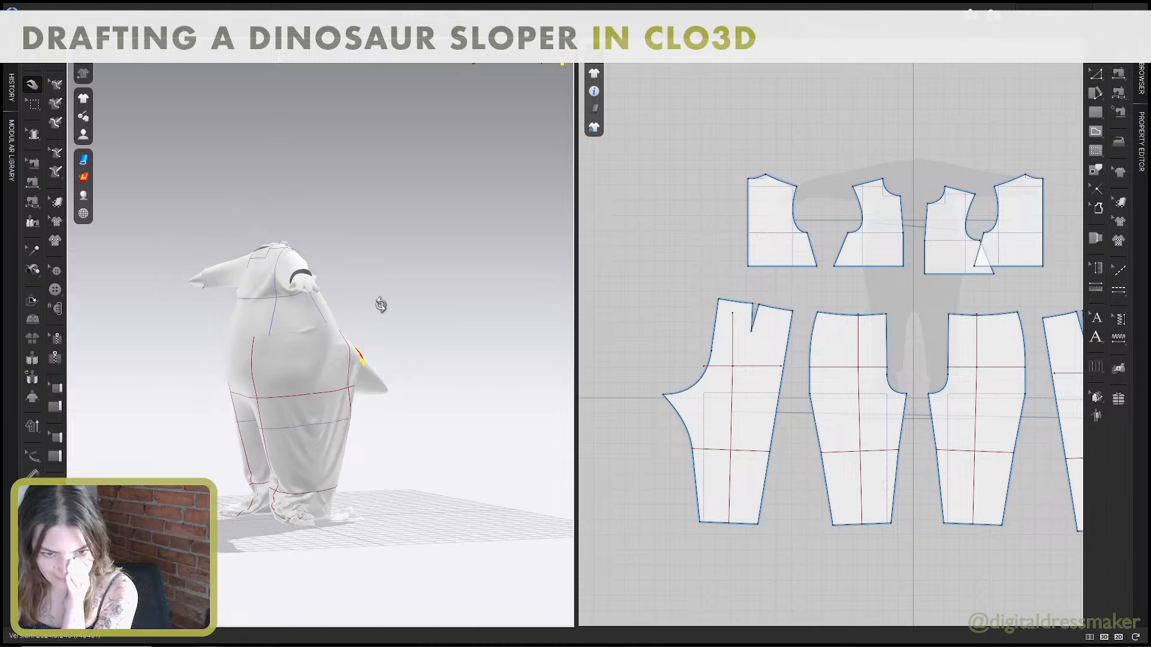
pyautogui.moveTo(380, 303); pyautogui.dragTo(623, 326, button='right')
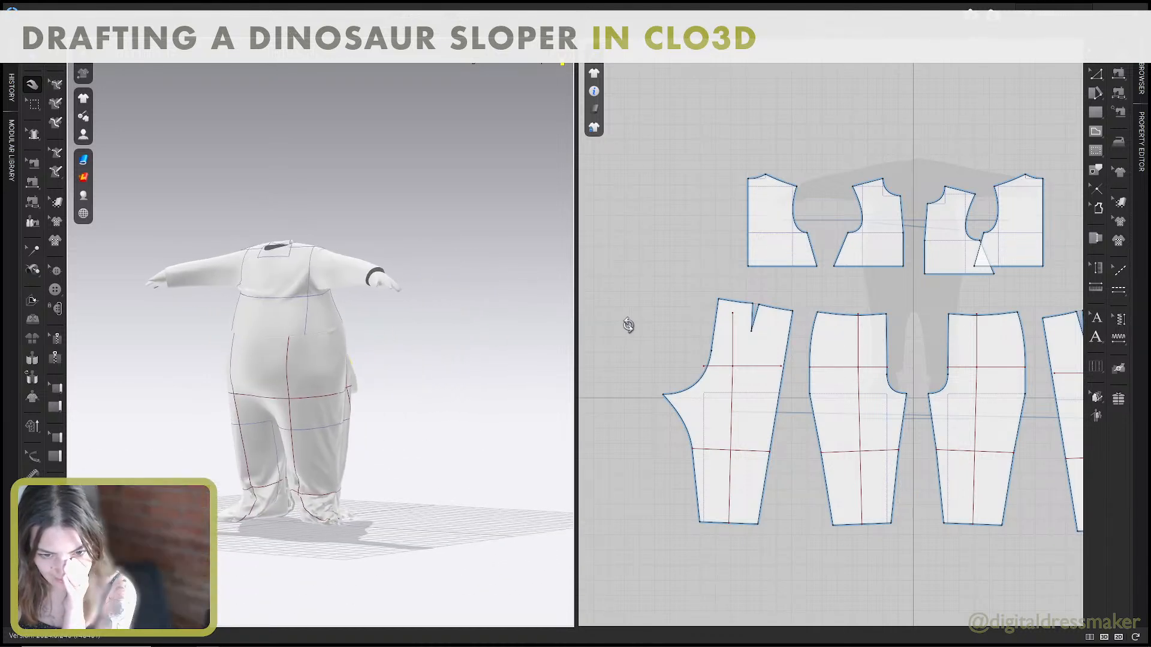
# Pull the cloth of both front pant legs into place around the avatar's legs and feet during simulation.
pyautogui.moveTo(203, 457); pyautogui.dragTo(499, 407, button='right')
pyautogui.click(363, 409)
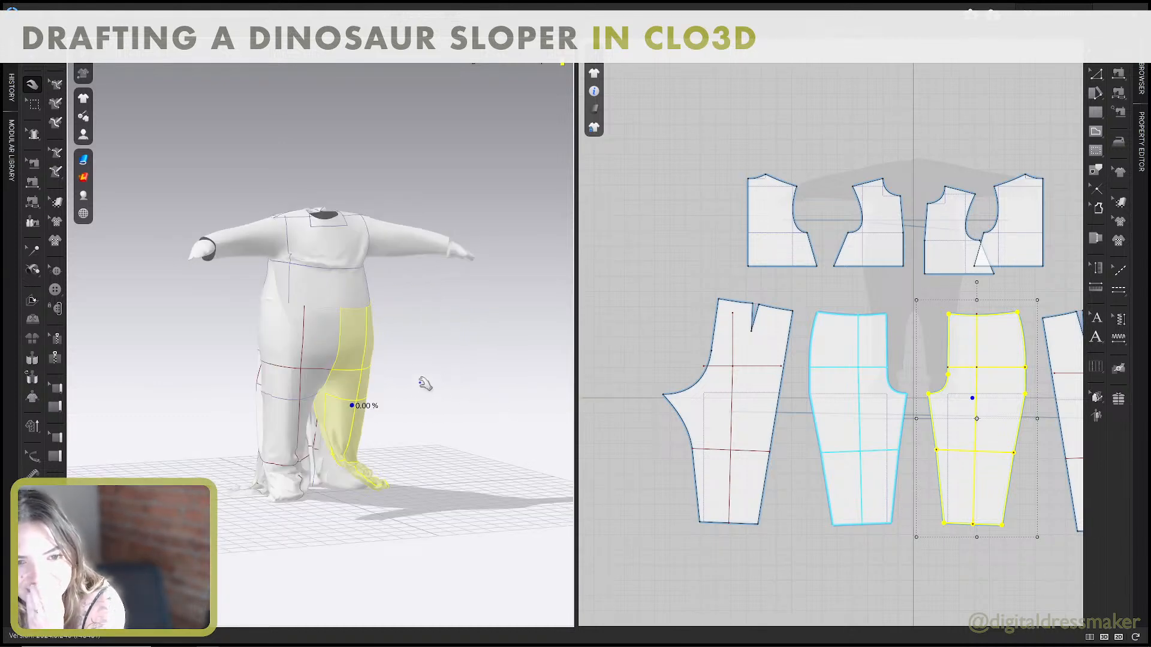
pyautogui.moveTo(423, 384)
pyautogui.mouseDown(button='right')
pyautogui.moveTo(462, 388)
pyautogui.moveTo(441, 381)
pyautogui.mouseUp(button='right')
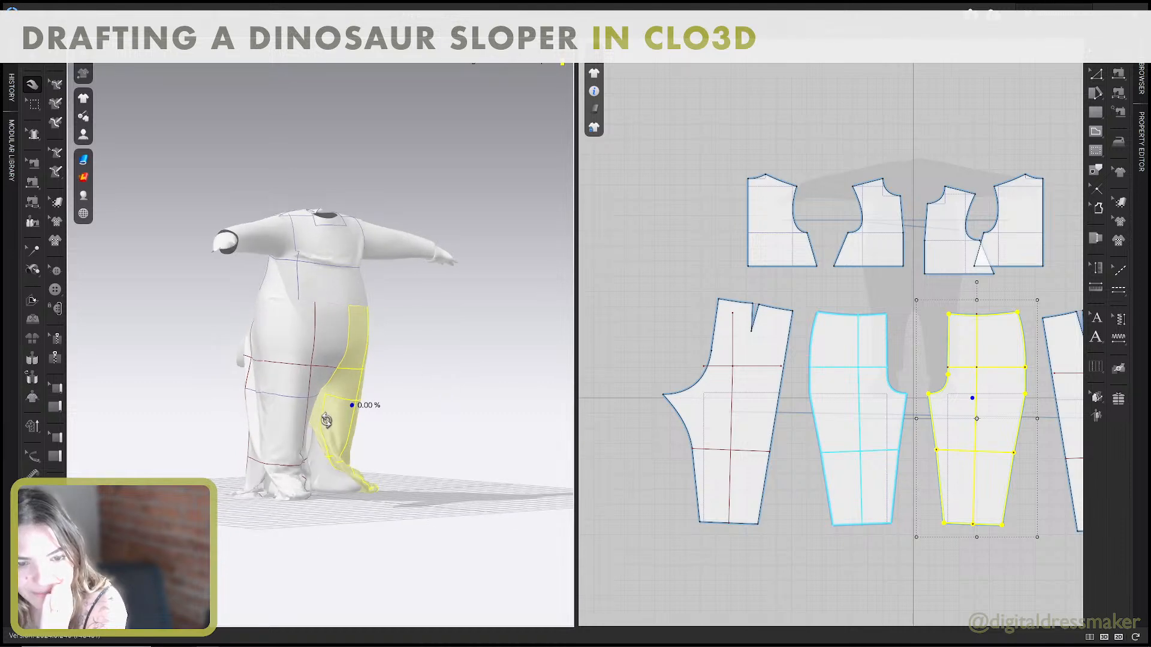
pyautogui.moveTo(341, 406)
pyautogui.mouseDown(button='right')
pyautogui.moveTo(285, 412)
pyautogui.moveTo(346, 415)
pyautogui.moveTo(331, 422)
pyautogui.mouseUp(button='right')
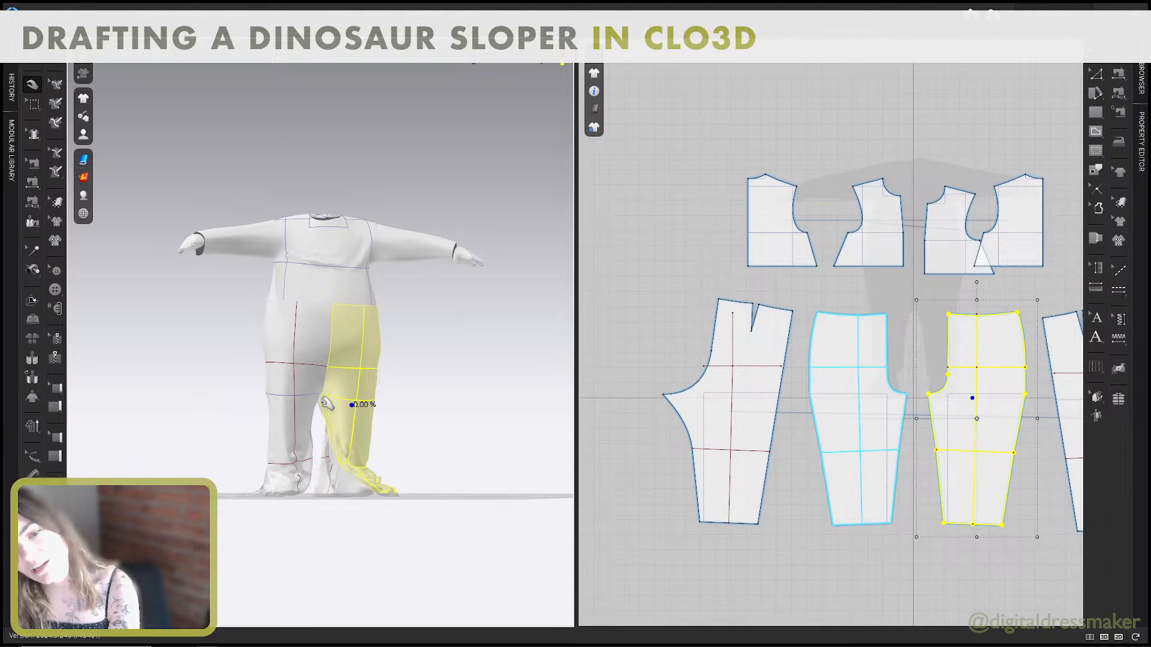
pyautogui.moveTo(326, 404); pyautogui.dragTo(359, 405, button='right')
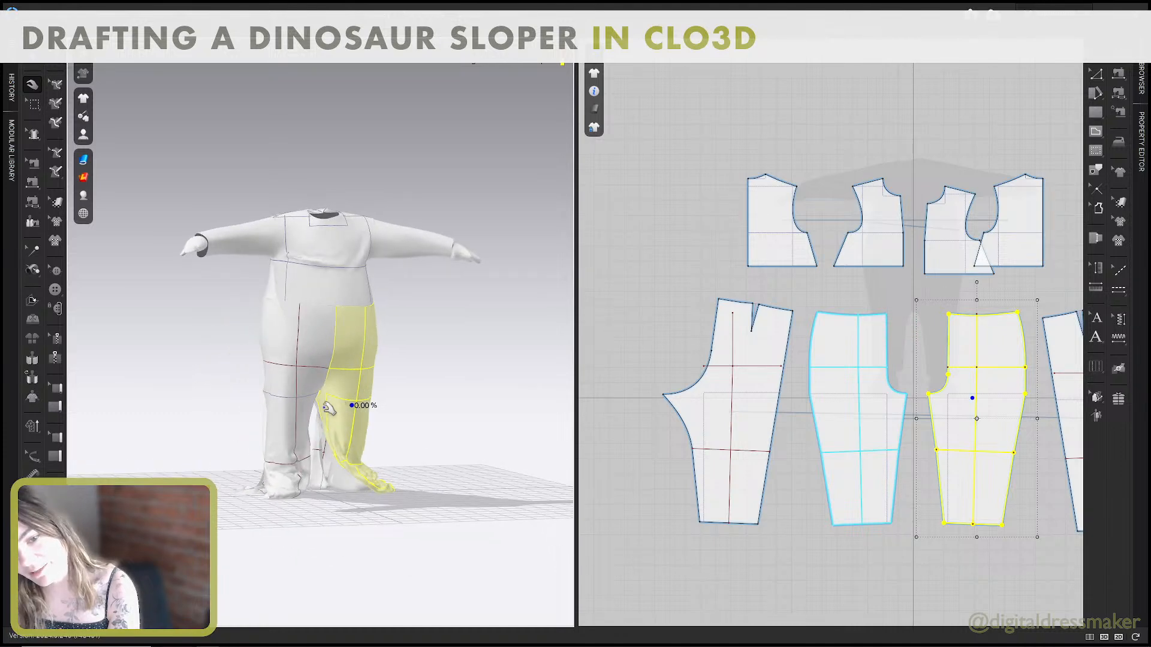
pyautogui.moveTo(347, 459)
pyautogui.mouseDown()
pyautogui.moveTo(306, 461)
pyautogui.moveTo(327, 461)
pyautogui.mouseUp()
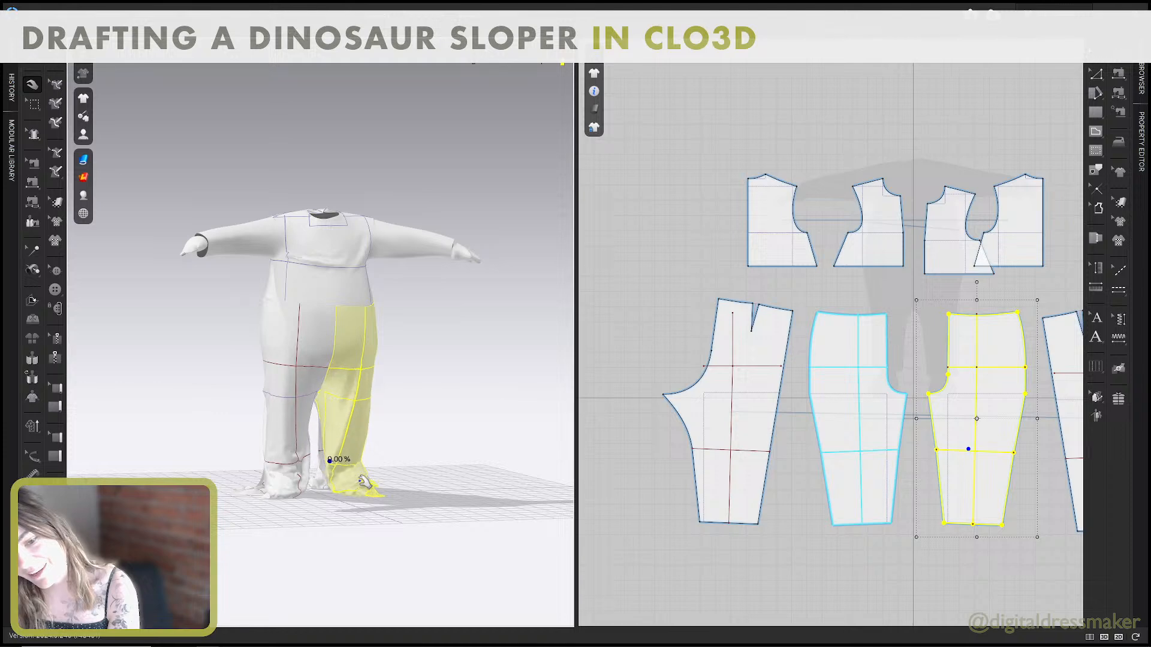
pyautogui.moveTo(365, 477); pyautogui.dragTo(354, 479, button='right')
pyautogui.click(279, 462)
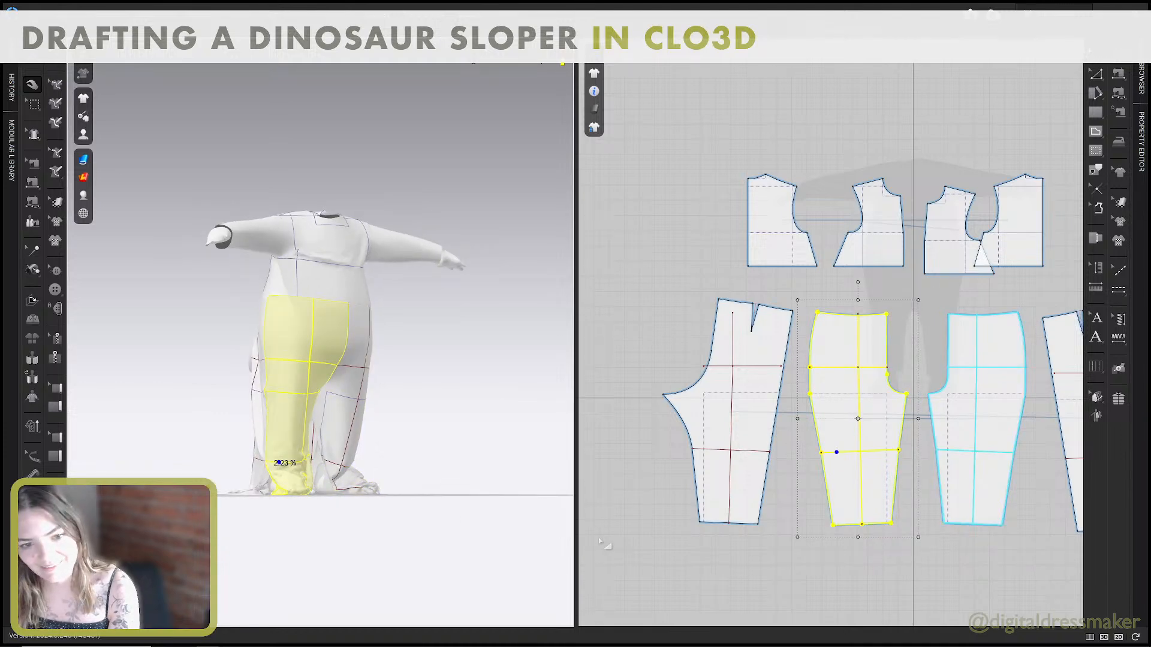
pyautogui.moveTo(464, 488); pyautogui.dragTo(484, 487, button='right')
pyautogui.moveTo(511, 490); pyautogui.dragTo(418, 491, button='right')
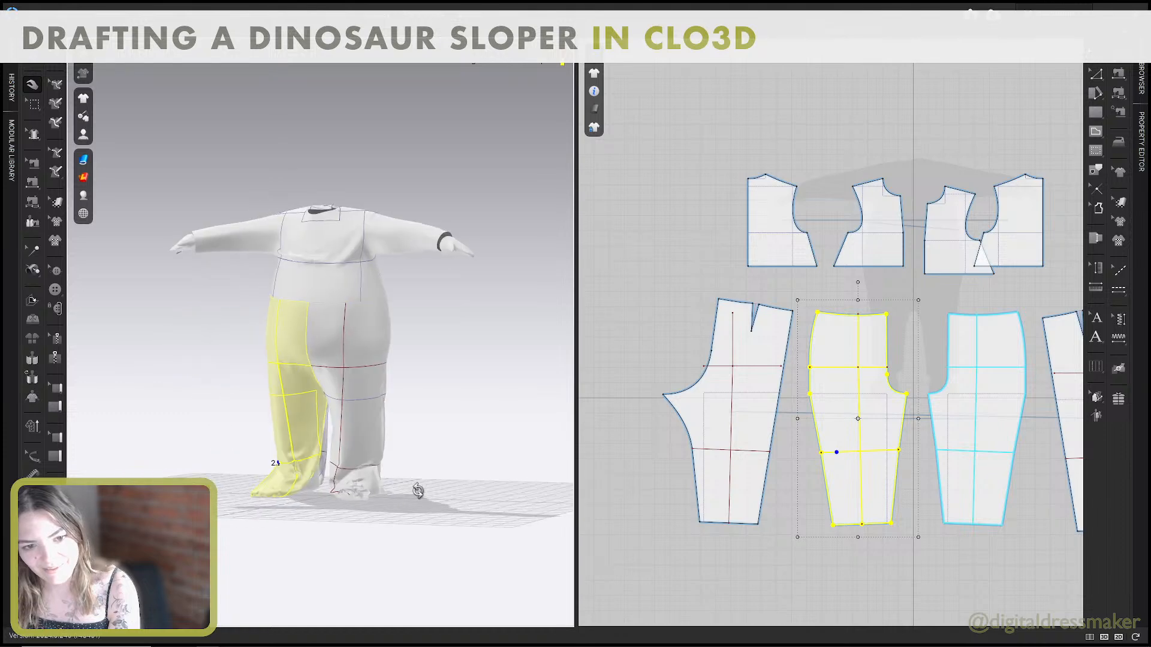
# Try to raise the side-seam half of the back pant's hem.
pyautogui.moveTo(732, 509); pyautogui.dragTo(676, 472, button='right')
pyautogui.moveTo(487, 442); pyautogui.dragTo(408, 444, button='right')
pyautogui.click(911, 541)
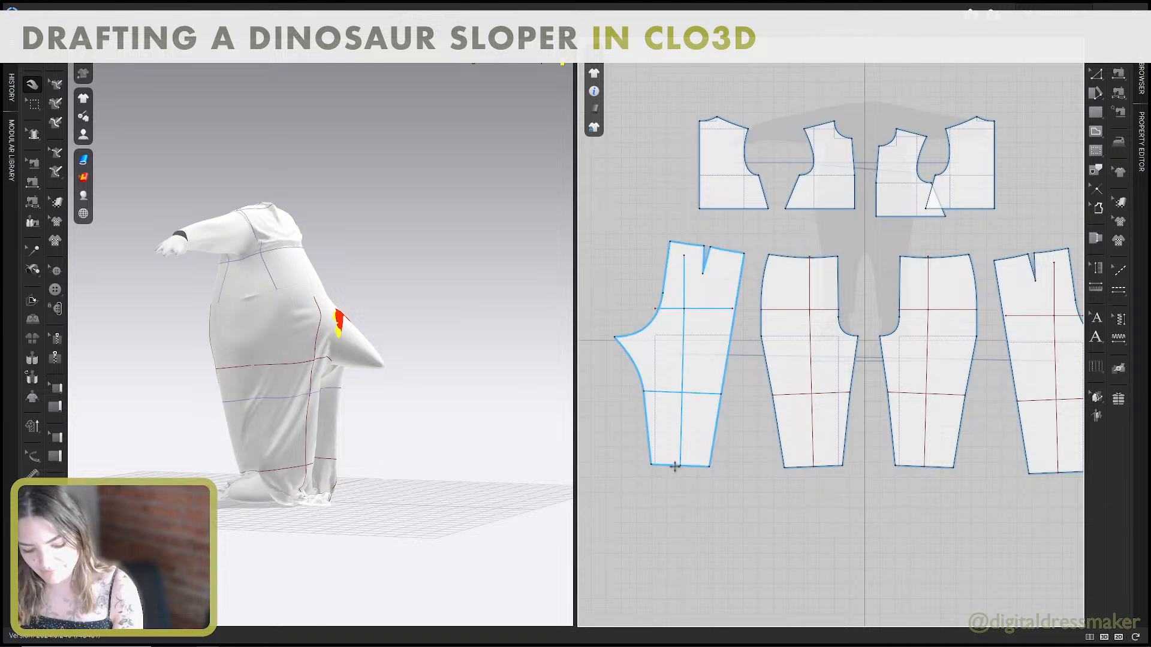
pyautogui.press('z')
pyautogui.moveTo(695, 462); pyautogui.dragTo(698, 449)
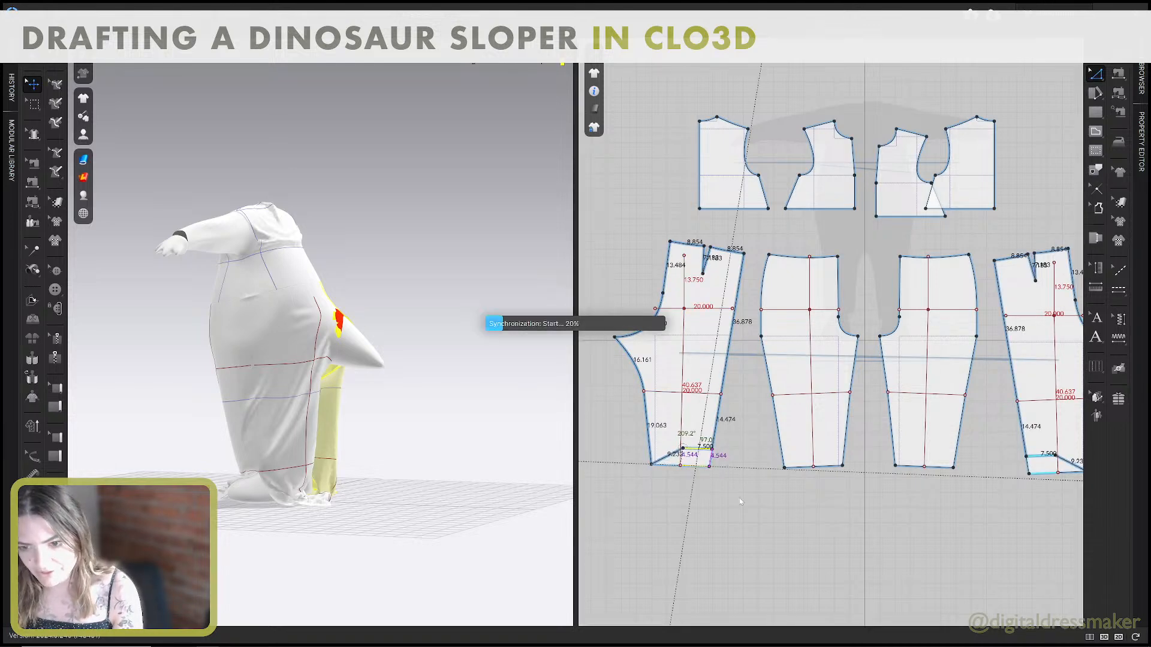
pyautogui.hotkey('ctrl', 'z')
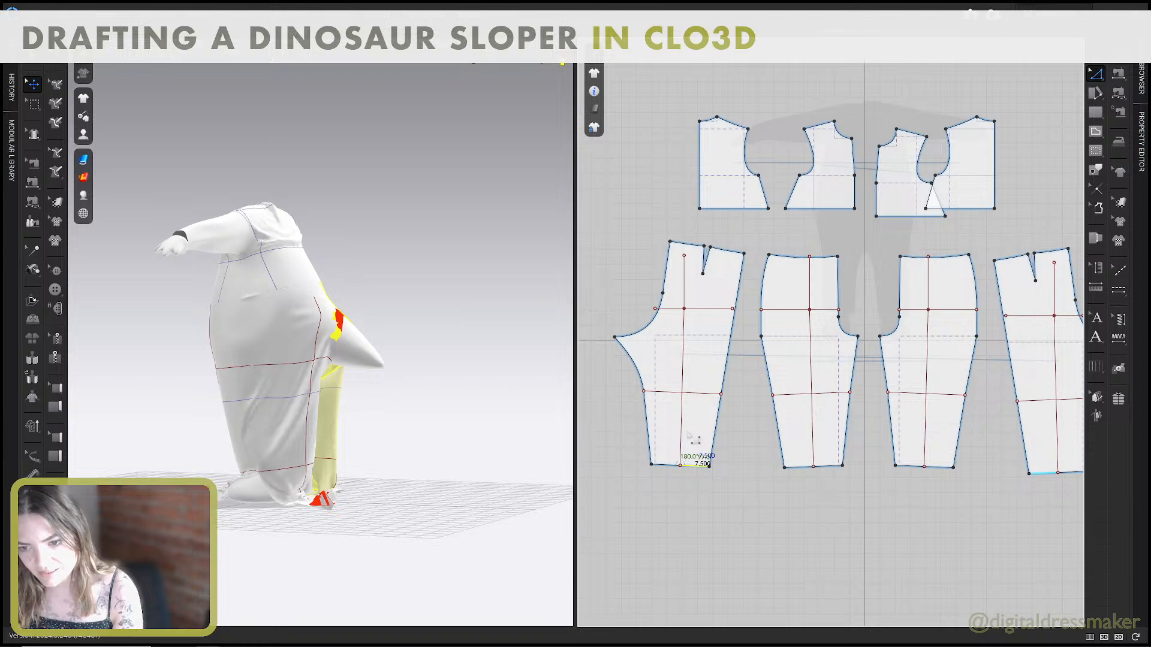
# Extend the sewing between the two back pants' crotch curves up to the next curve point, 18.81 in on each side.
pyautogui.moveTo(444, 449); pyautogui.dragTo(473, 459, button='right')
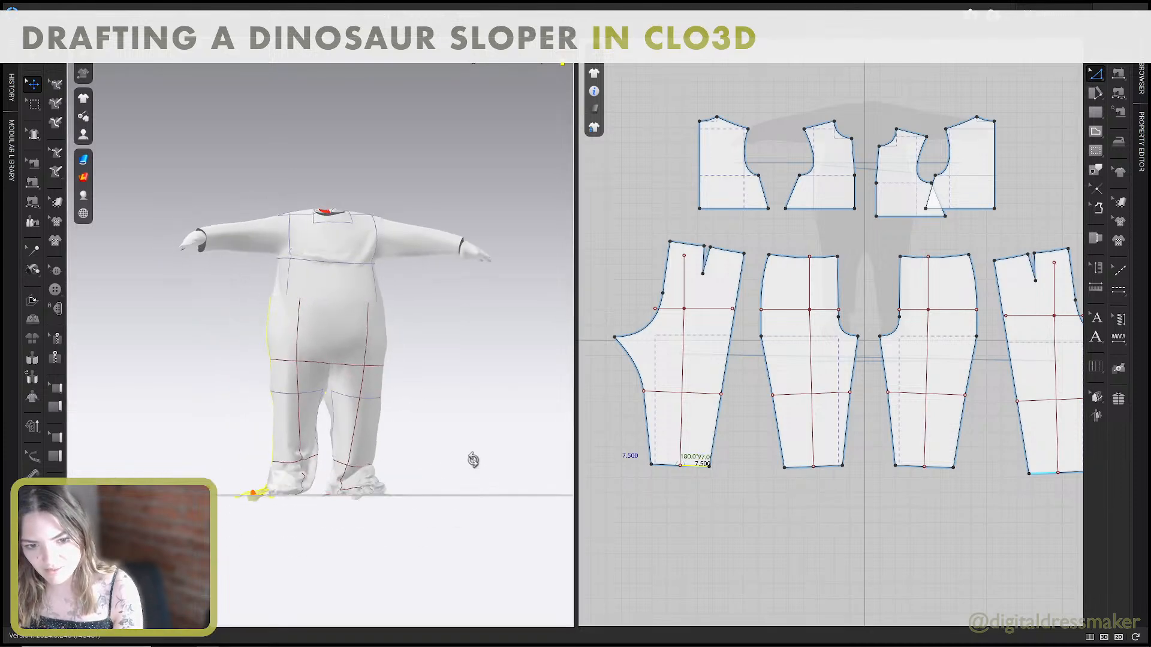
pyautogui.moveTo(528, 410); pyautogui.dragTo(278, 391, button='right')
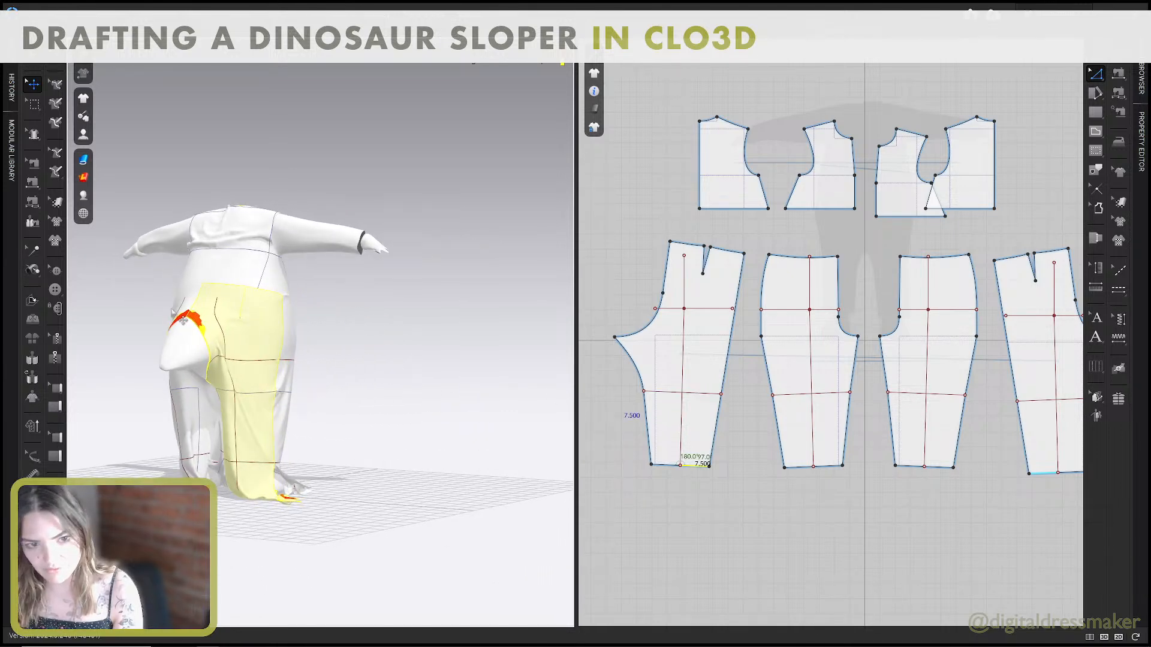
pyautogui.moveTo(183, 321); pyautogui.dragTo(239, 346, button='right')
pyautogui.press('b')
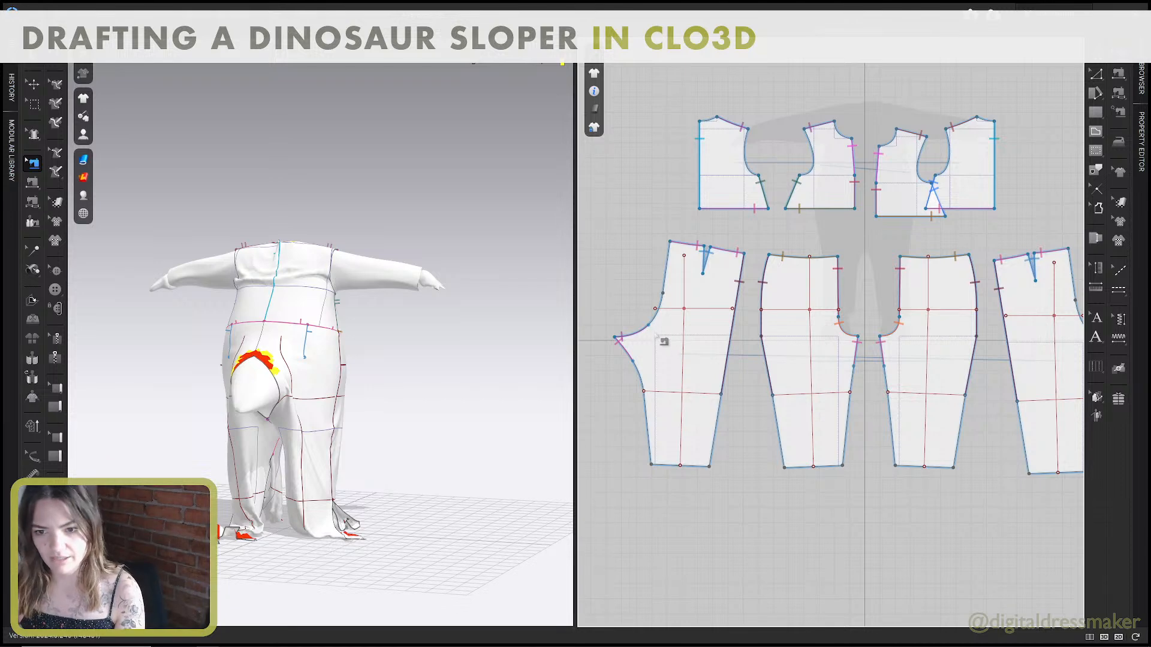
pyautogui.click(679, 298)
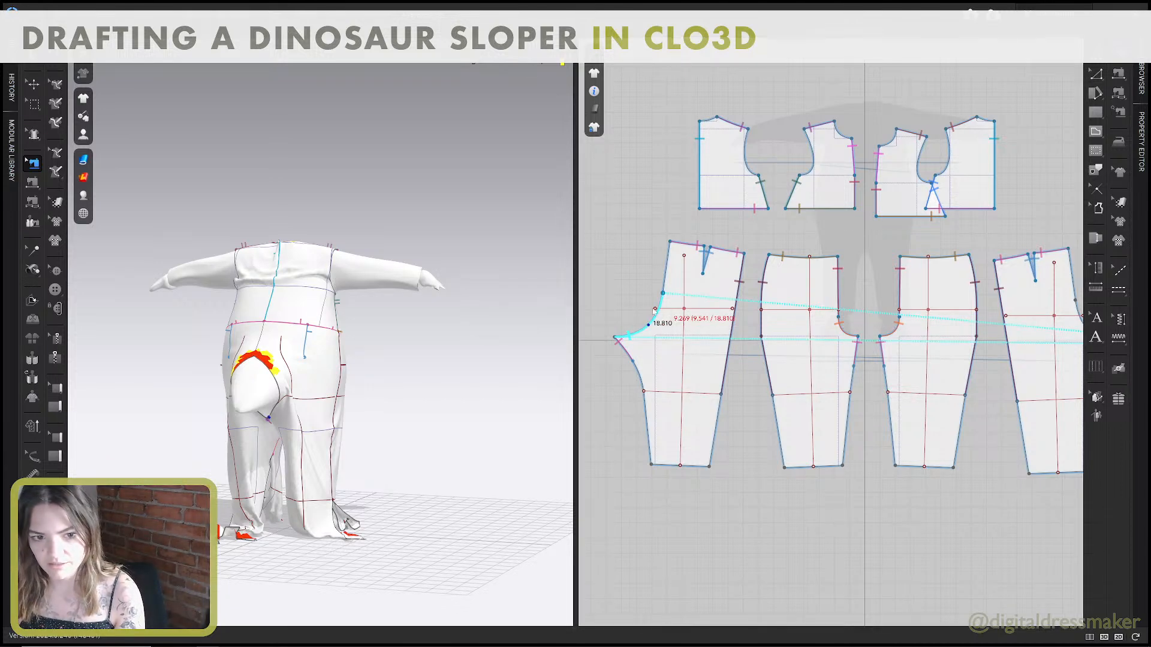
pyautogui.moveTo(465, 331); pyautogui.dragTo(458, 301, button='right')
pyautogui.moveTo(909, 336); pyautogui.dragTo(816, 326, button='middle')
pyautogui.click(1024, 334)
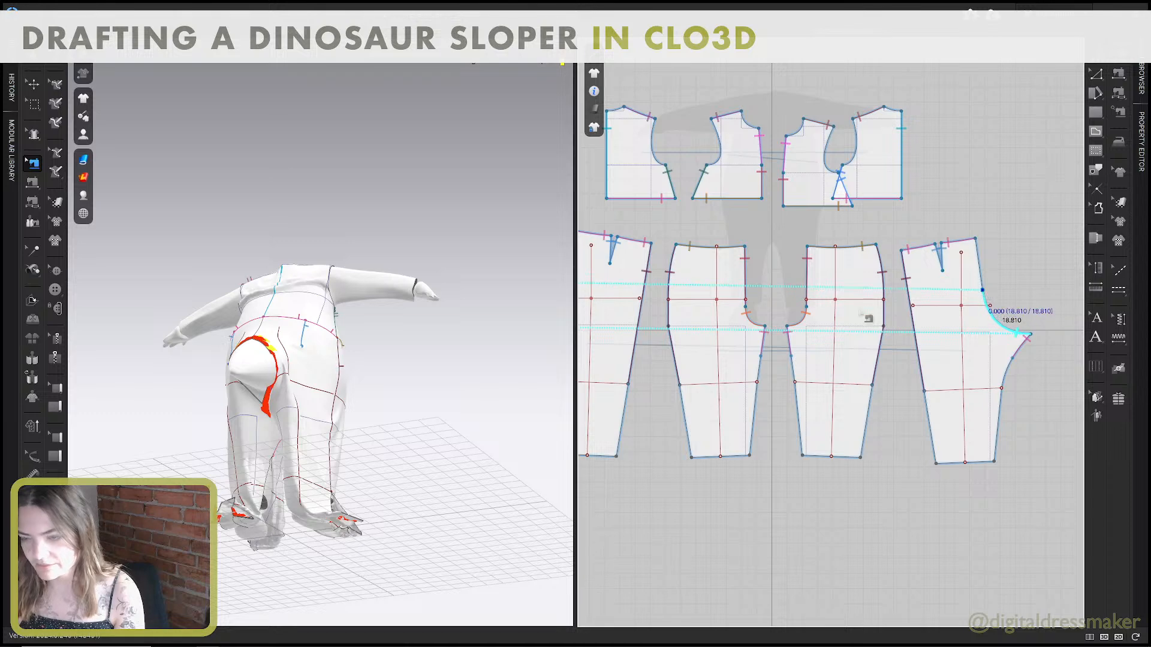
# Simulate the garment and pull both back pant pieces into place around the tail.
pyautogui.press('space')
pyautogui.moveTo(399, 393)
pyautogui.mouseDown(button='right')
pyautogui.moveTo(369, 403)
pyautogui.moveTo(384, 411)
pyautogui.mouseUp(button='right')
pyautogui.click(384, 411)
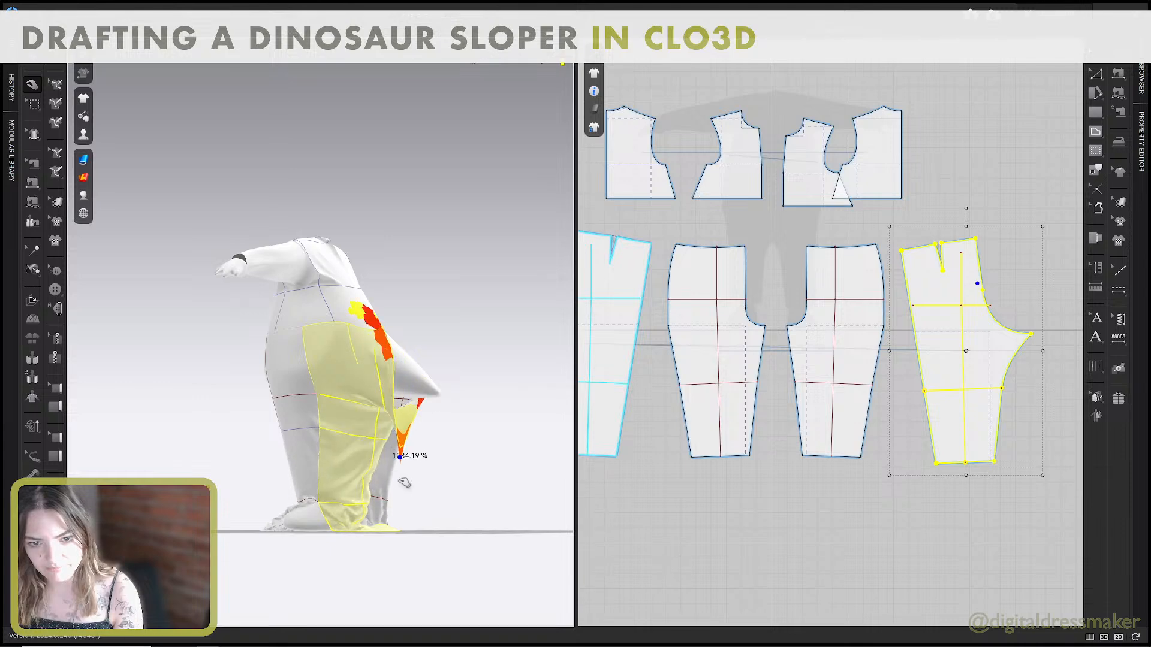
pyautogui.moveTo(373, 432); pyautogui.dragTo(335, 419, button='right')
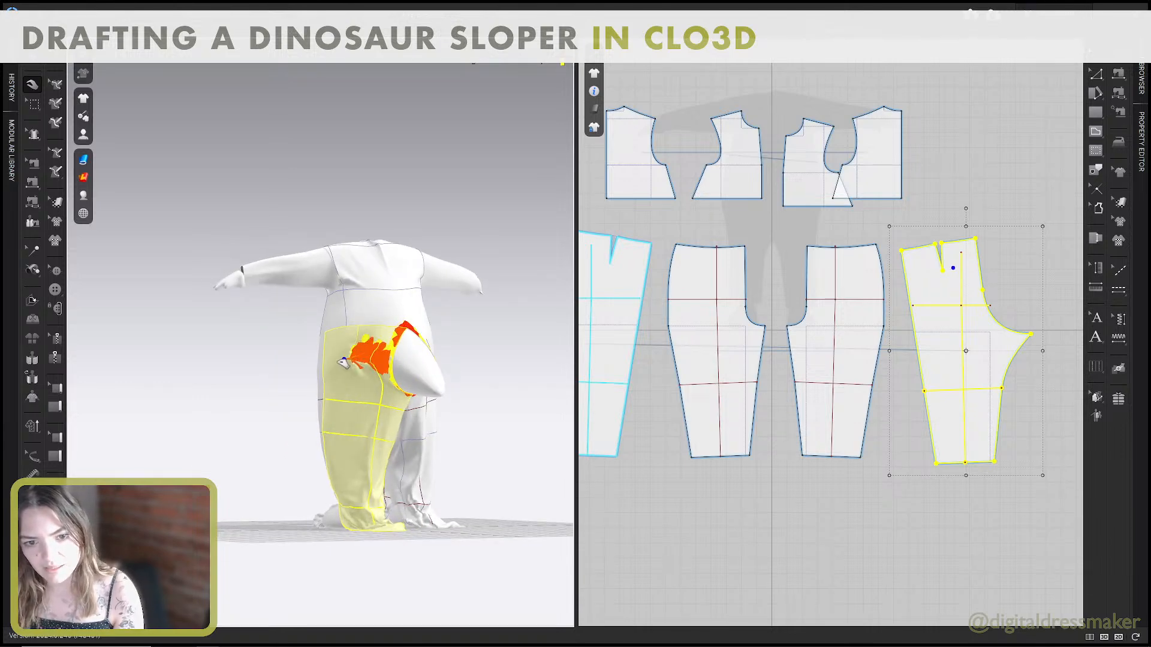
pyautogui.moveTo(359, 361); pyautogui.dragTo(296, 374, button='right')
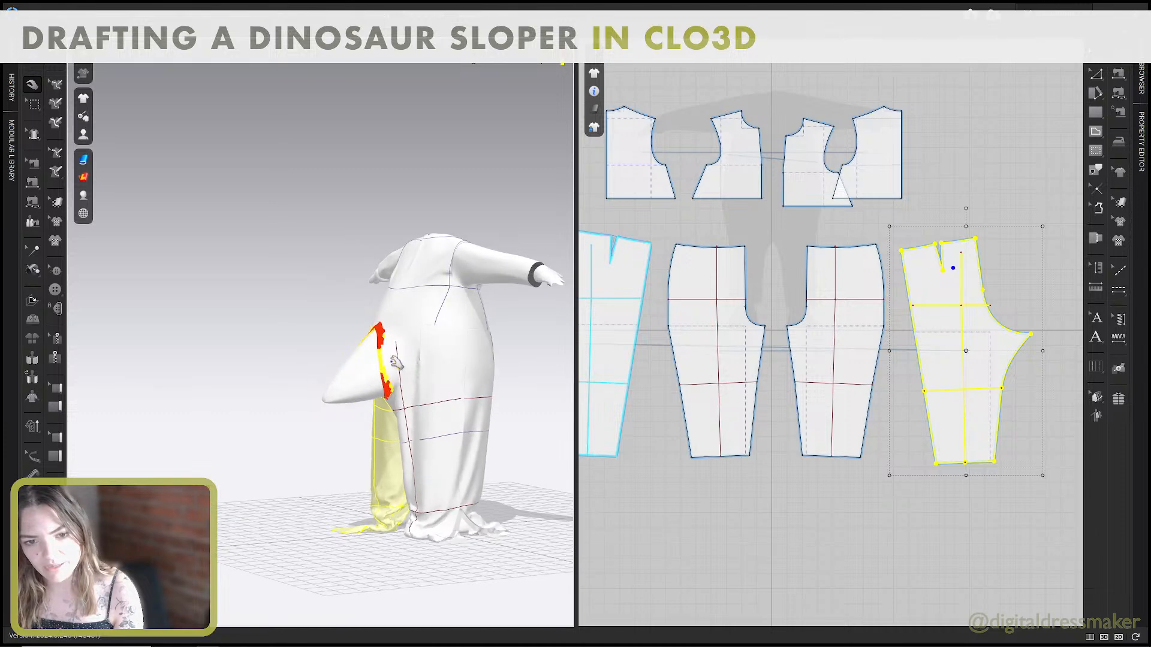
pyautogui.moveTo(399, 361)
pyautogui.mouseDown()
pyautogui.moveTo(472, 362)
pyautogui.moveTo(395, 359)
pyautogui.moveTo(407, 360)
pyautogui.mouseUp()
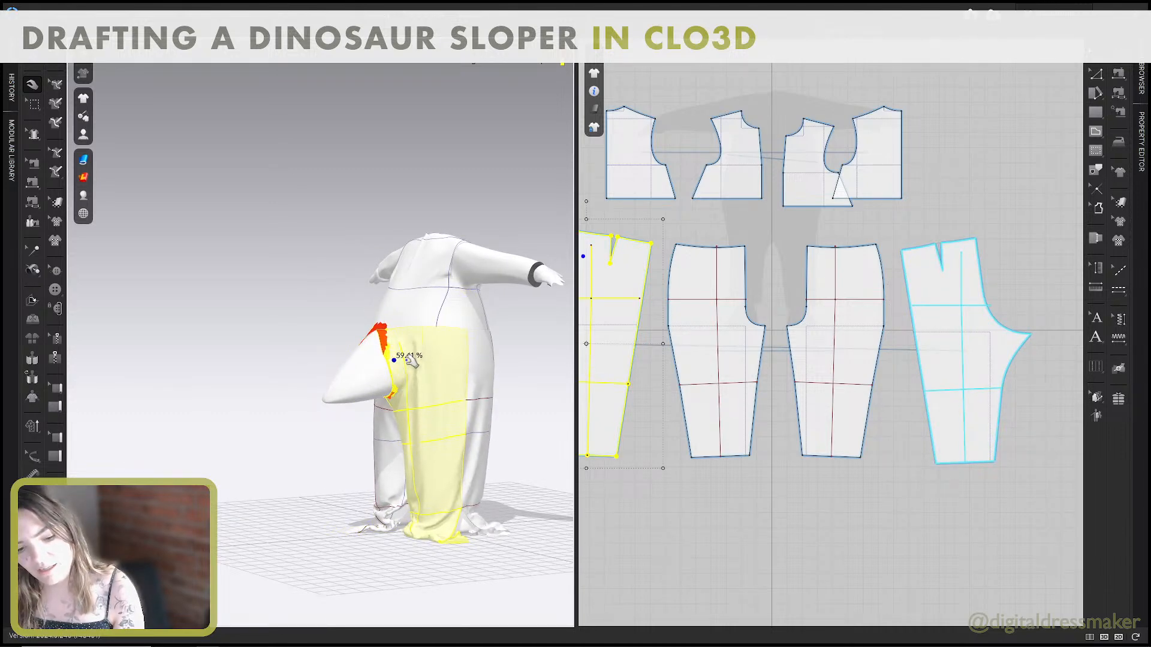
pyautogui.moveTo(407, 356); pyautogui.dragTo(466, 362, button='right')
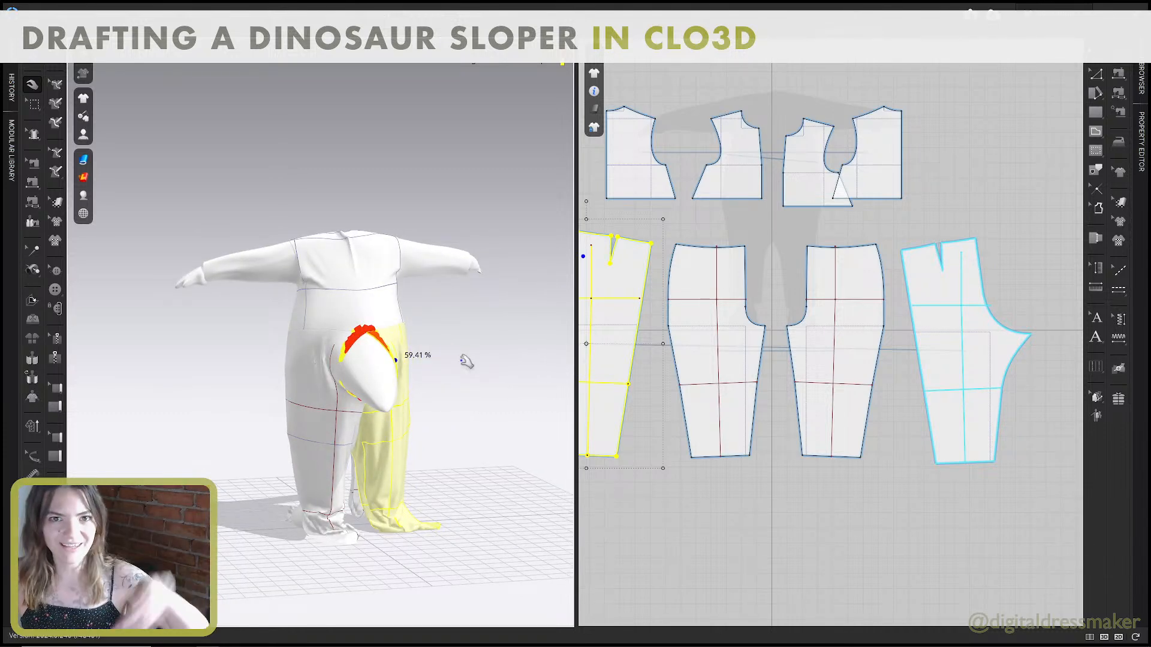
# Curve the back pant's centre-back edge between waist and crotch curve inward to about 14.4 in long, and simulate.
pyautogui.scroll(5, 685, 294)
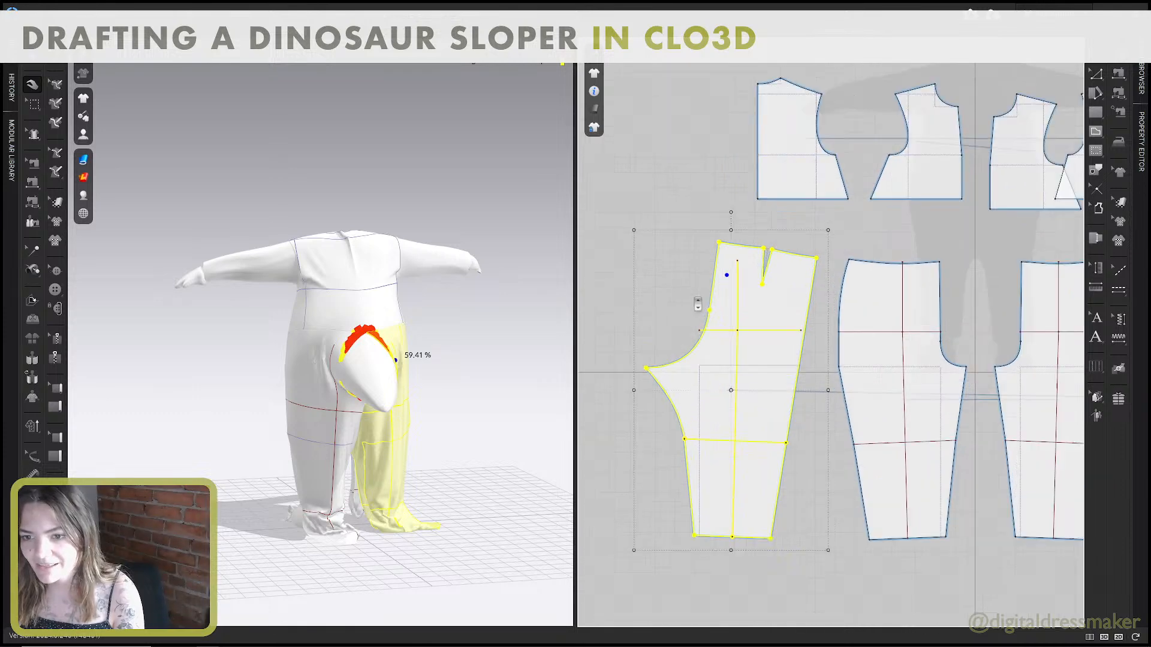
pyautogui.press('b')
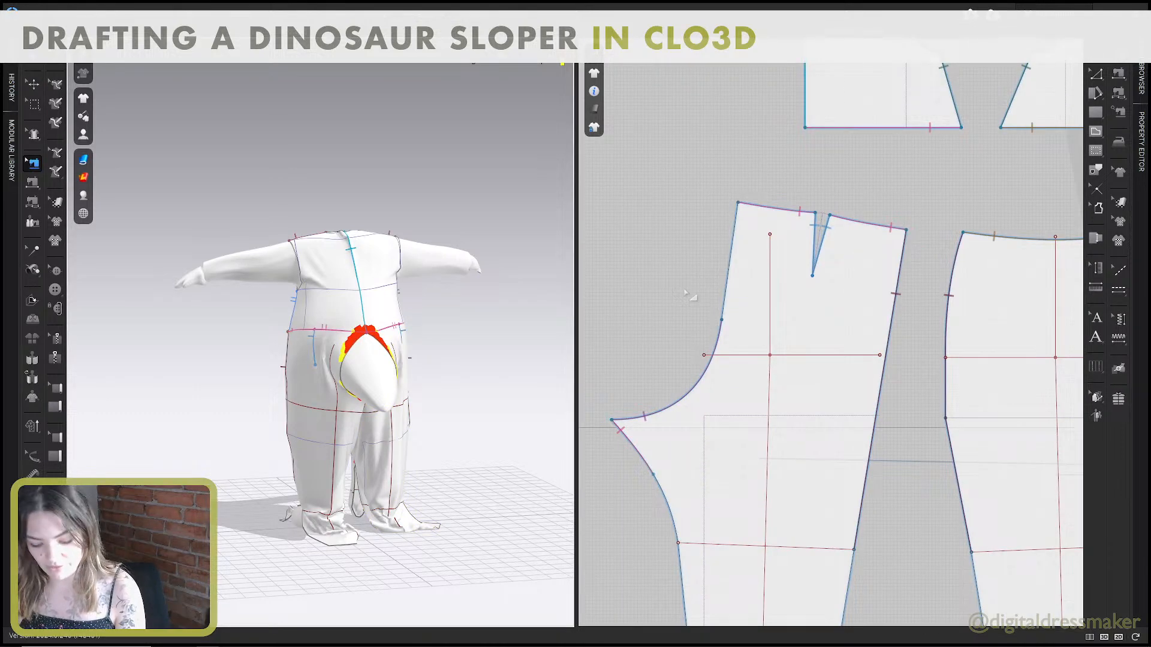
pyautogui.press('c')
pyautogui.moveTo(730, 276); pyautogui.dragTo(756, 278)
pyautogui.press('space')
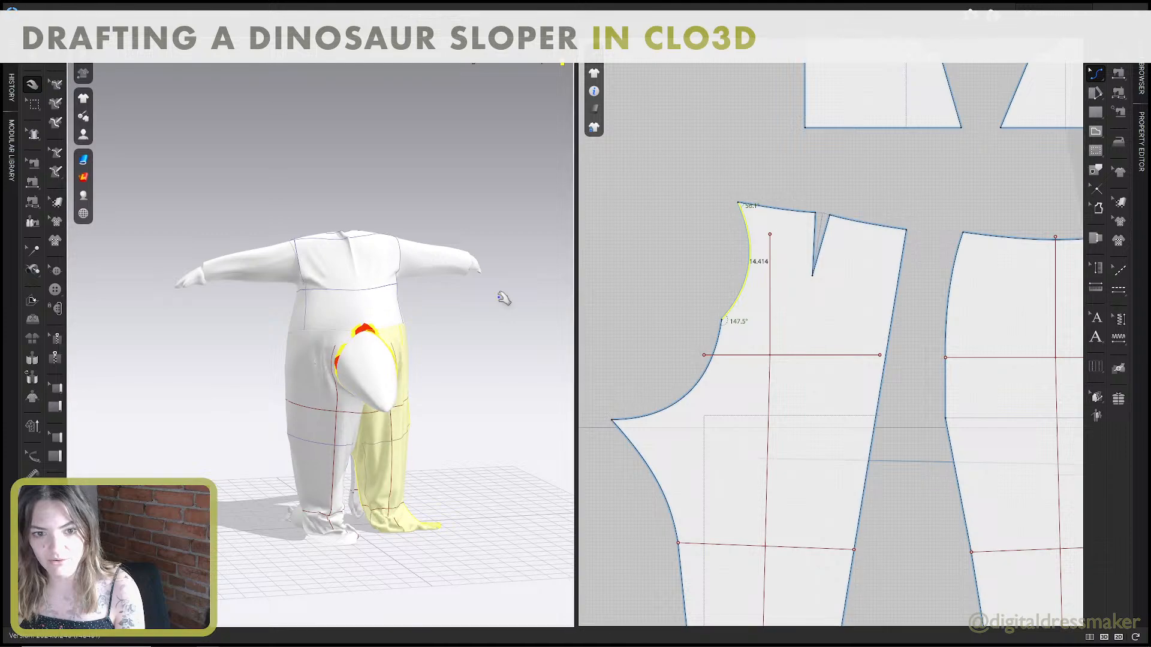
# Undo the inward curve on the back pant's centre-back edge between waist and crotch curve.
pyautogui.moveTo(466, 331); pyautogui.dragTo(359, 331, button='right')
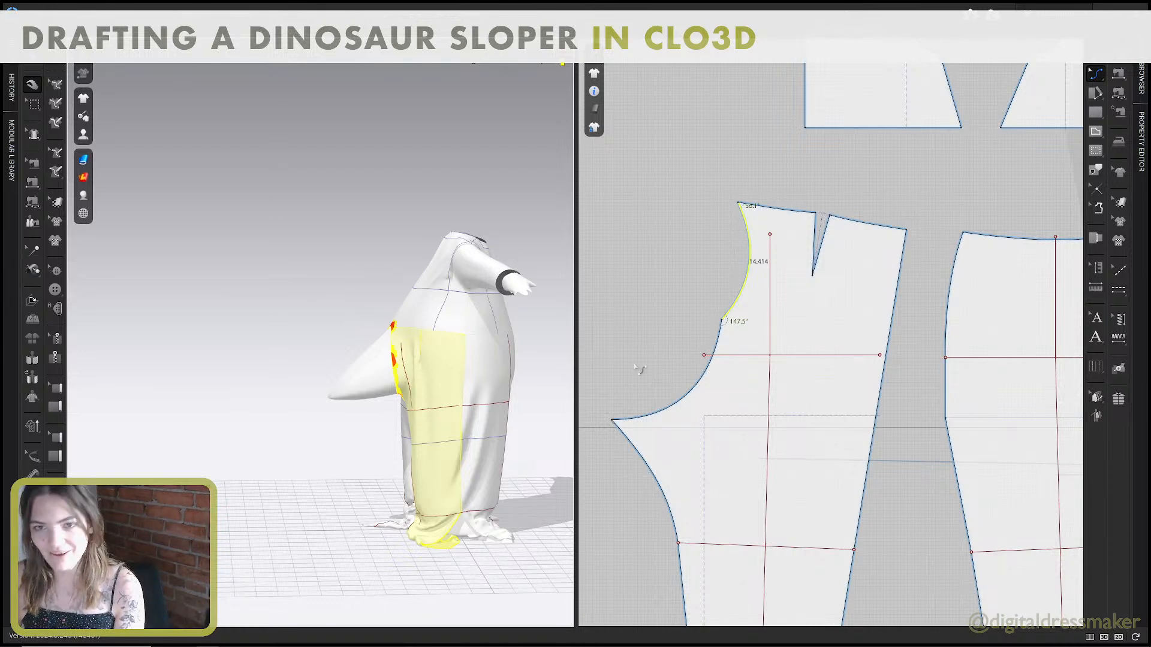
pyautogui.scroll(-4, 705, 340)
pyautogui.hotkey('ctrl', 'z')
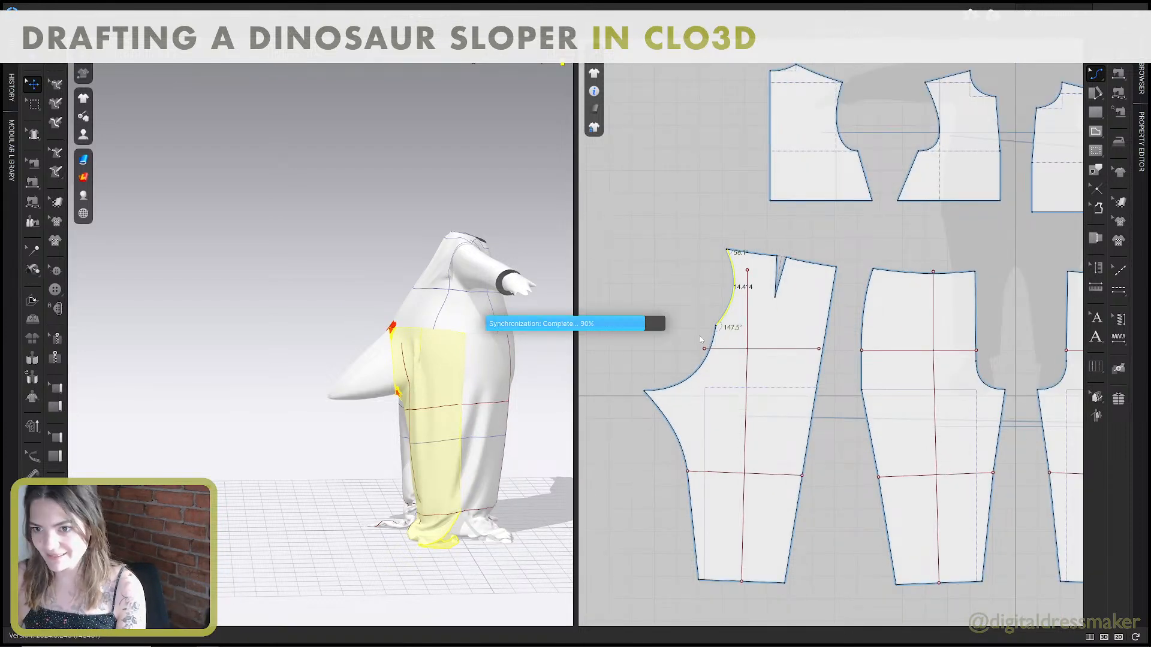
# Shorten the sewing between the two back pants' crotch curves to a total length of 14 in on each side, and simulate.
pyautogui.moveTo(462, 345); pyautogui.dragTo(427, 325, button='right')
pyautogui.press('b')
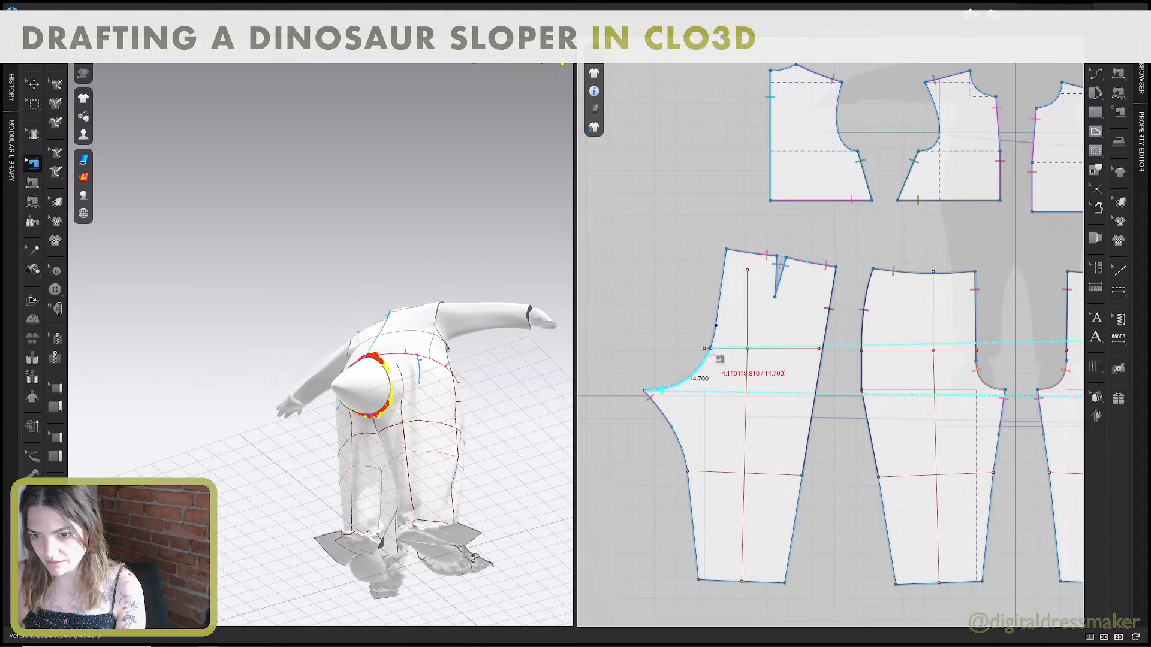
pyautogui.rightClick(710, 349)
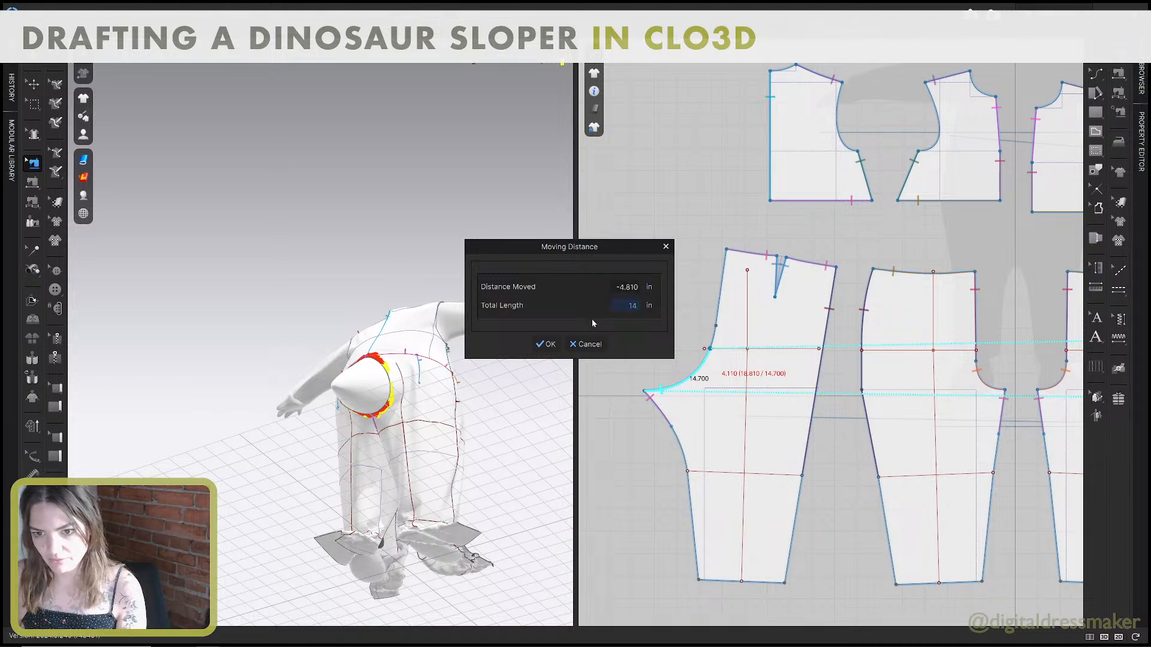
pyautogui.click(546, 346)
pyautogui.scroll(-5, 839, 359)
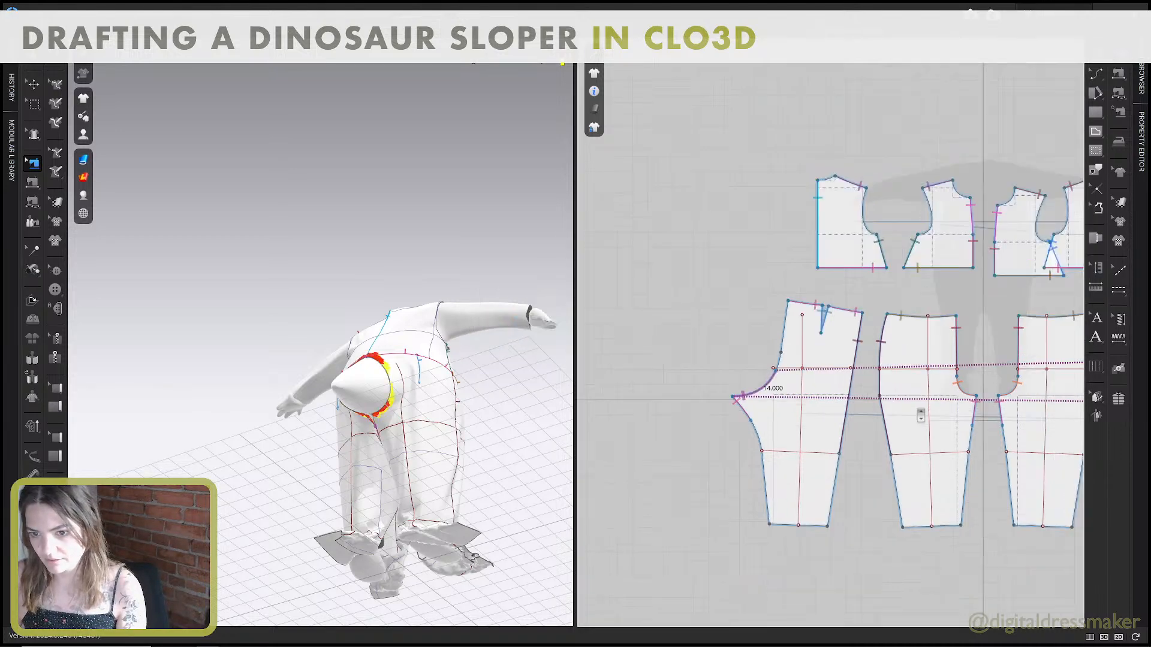
pyautogui.scroll(8, 938, 374)
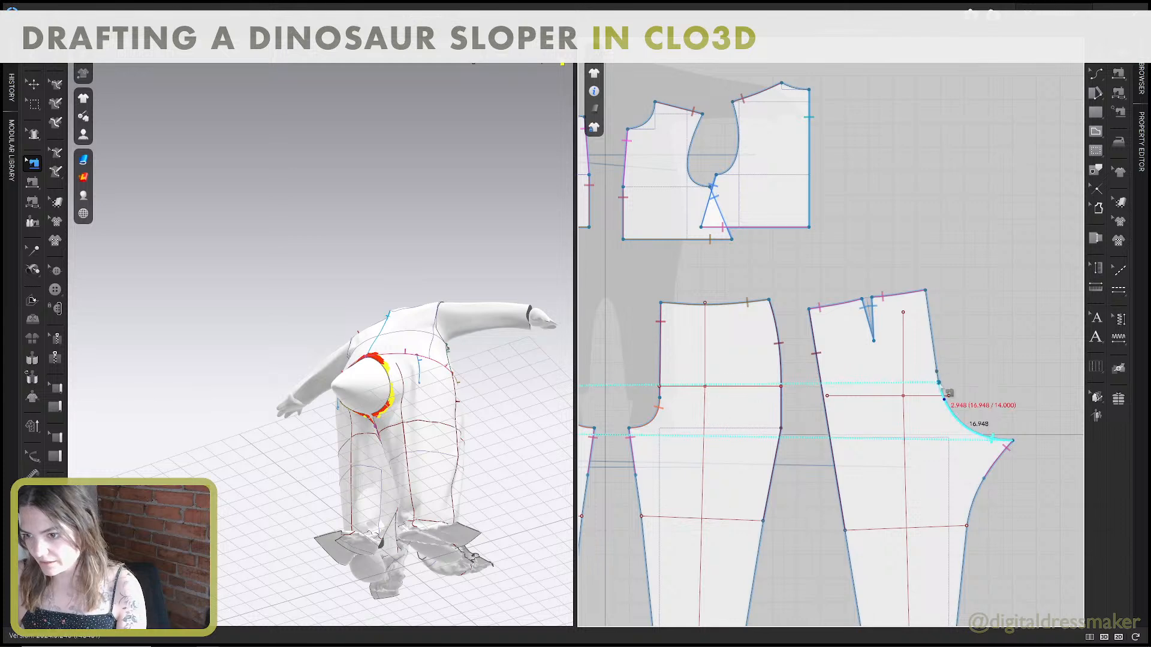
pyautogui.press('space')
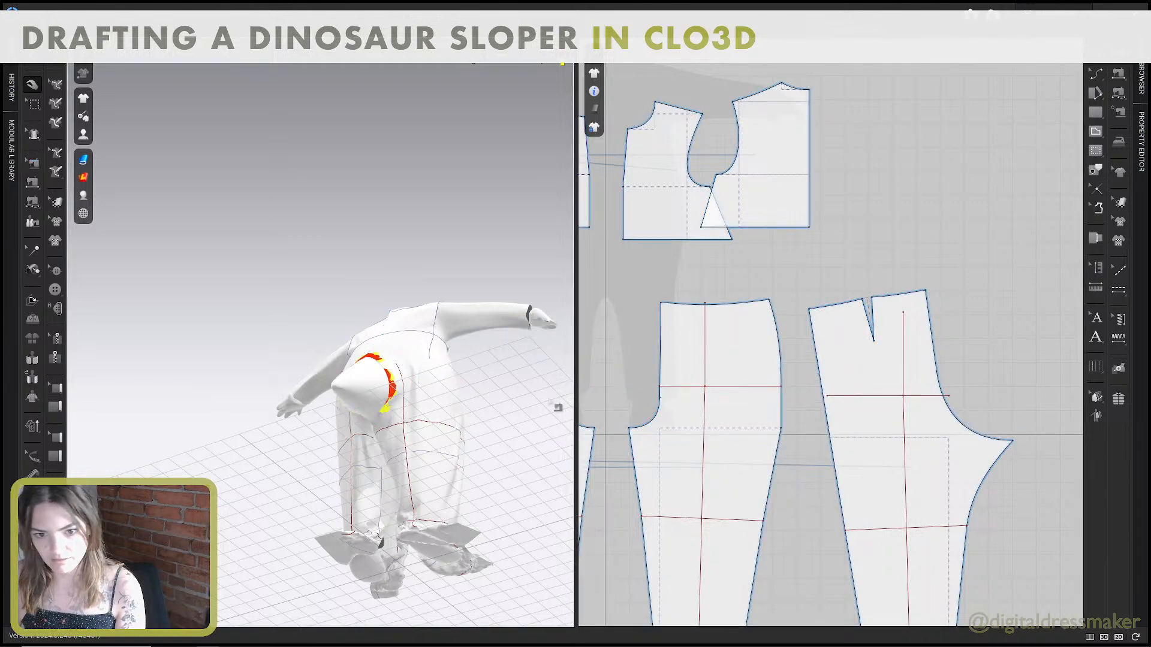
# Examine the simulated garment's fit around the tail, along the sides and front, and at the bunched hems.
pyautogui.moveTo(514, 447); pyautogui.dragTo(472, 401, button='right')
pyautogui.moveTo(390, 347); pyautogui.dragTo(376, 299)
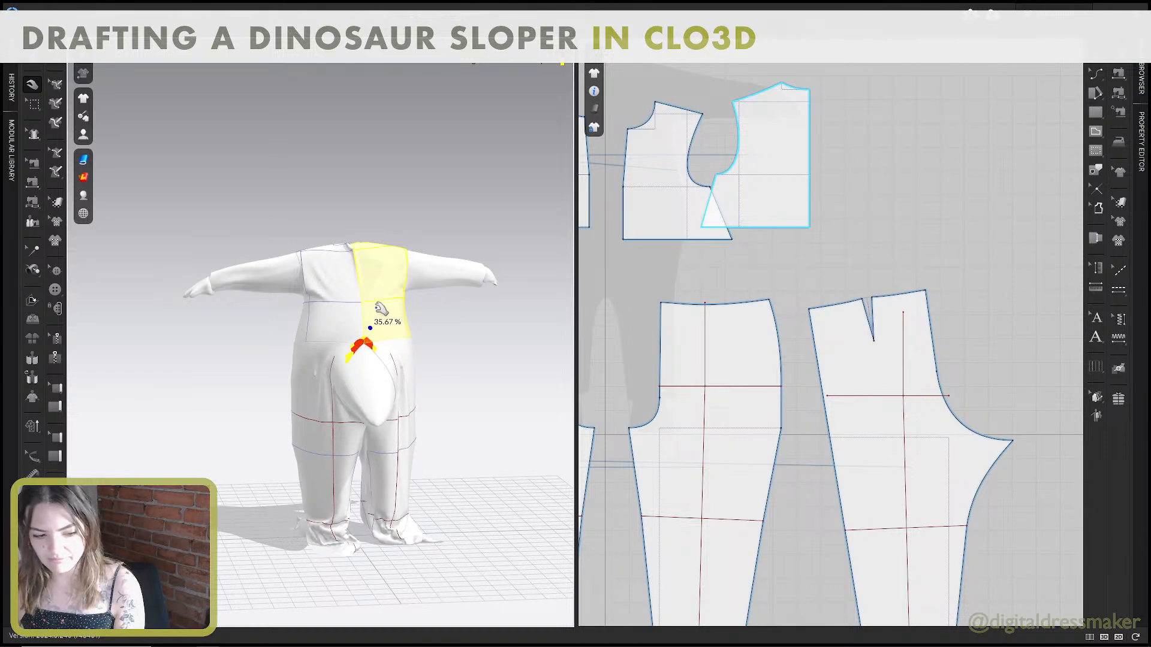
pyautogui.moveTo(382, 309); pyautogui.dragTo(446, 312, button='right')
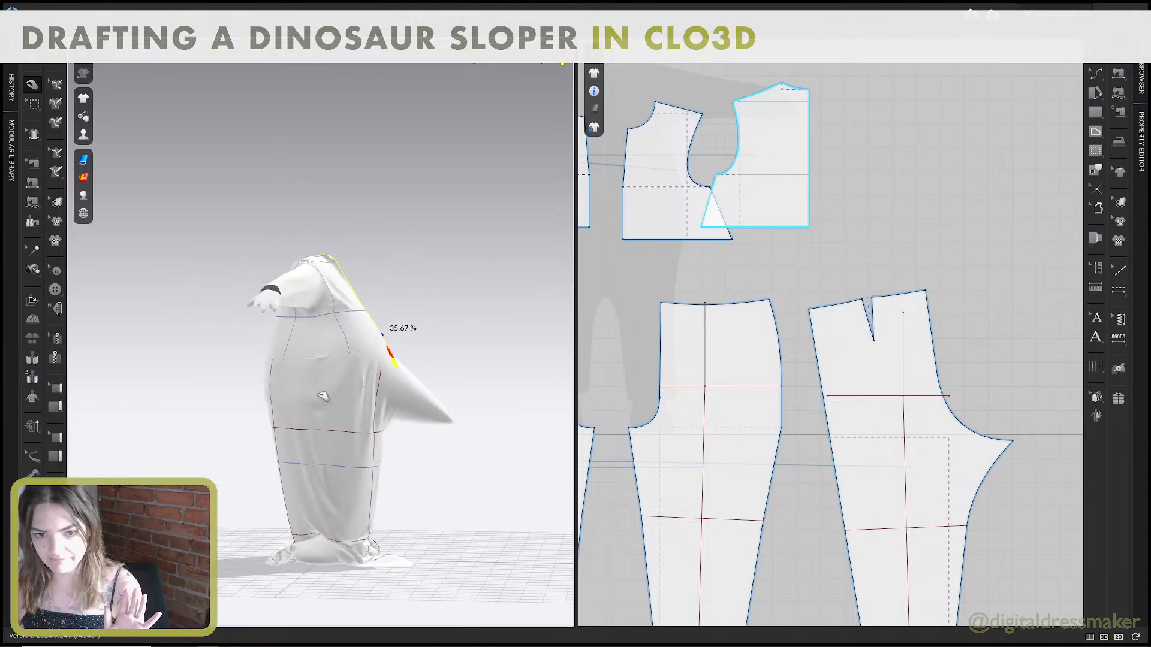
pyautogui.click(323, 397)
pyautogui.moveTo(326, 390); pyautogui.dragTo(386, 395, button='right')
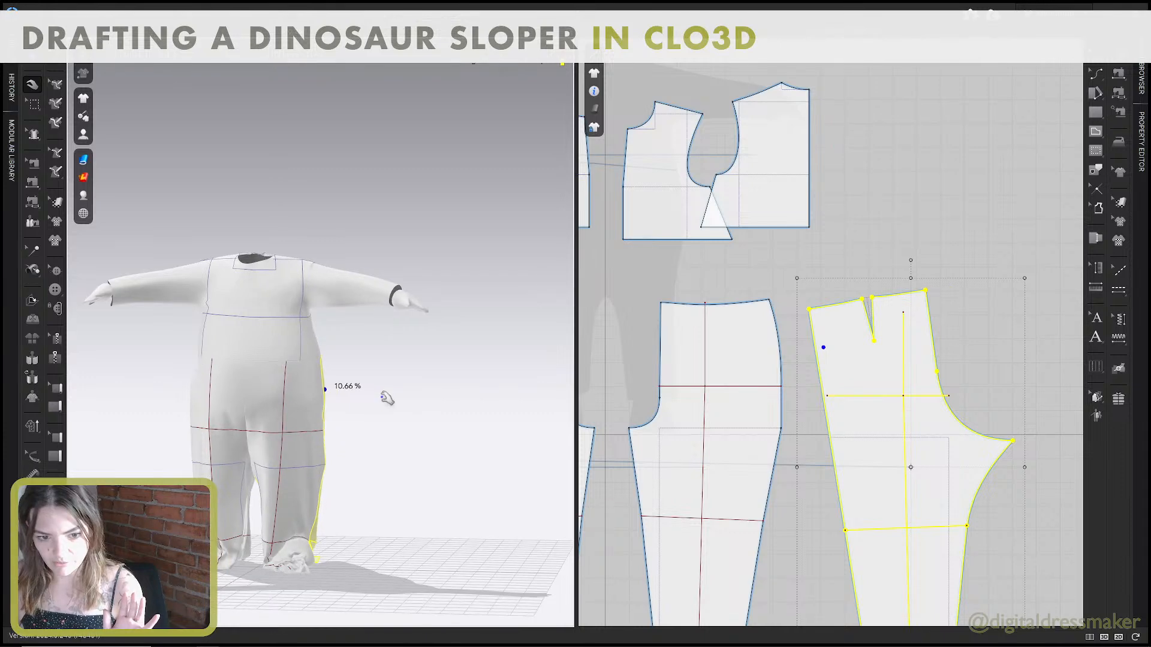
pyautogui.moveTo(385, 397); pyautogui.dragTo(427, 367, button='middle')
pyautogui.scroll(-4, 835, 521)
pyautogui.moveTo(835, 520); pyautogui.dragTo(856, 484, button='middle')
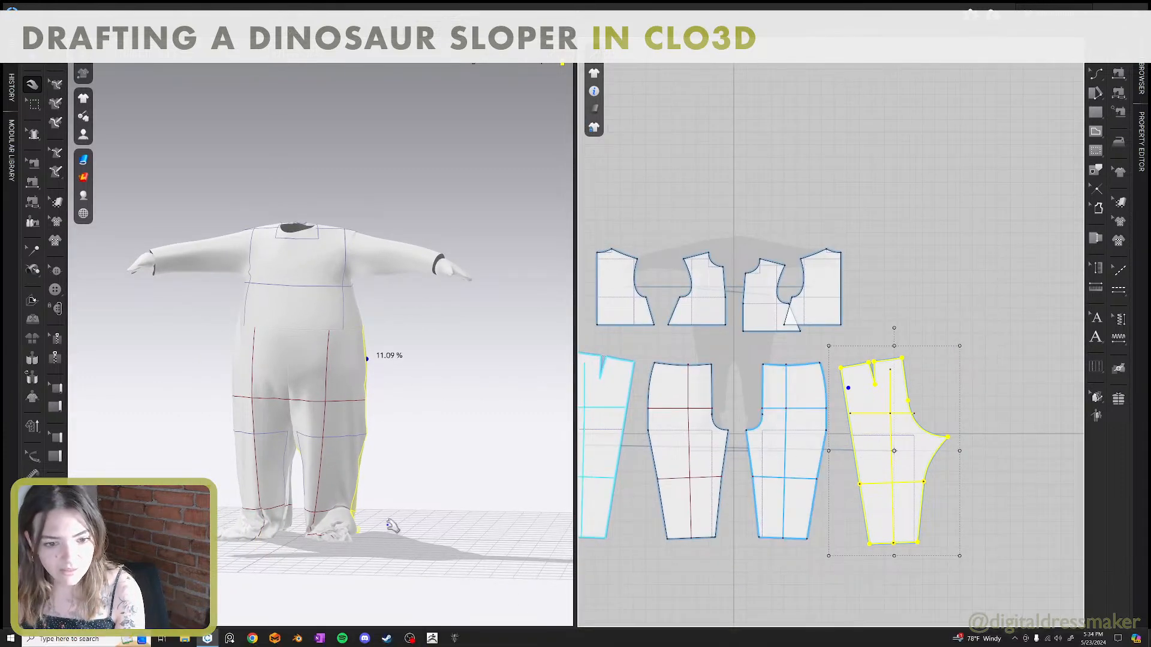
pyautogui.moveTo(391, 526); pyautogui.dragTo(417, 520, button='right')
pyautogui.scroll(10, 437, 413)
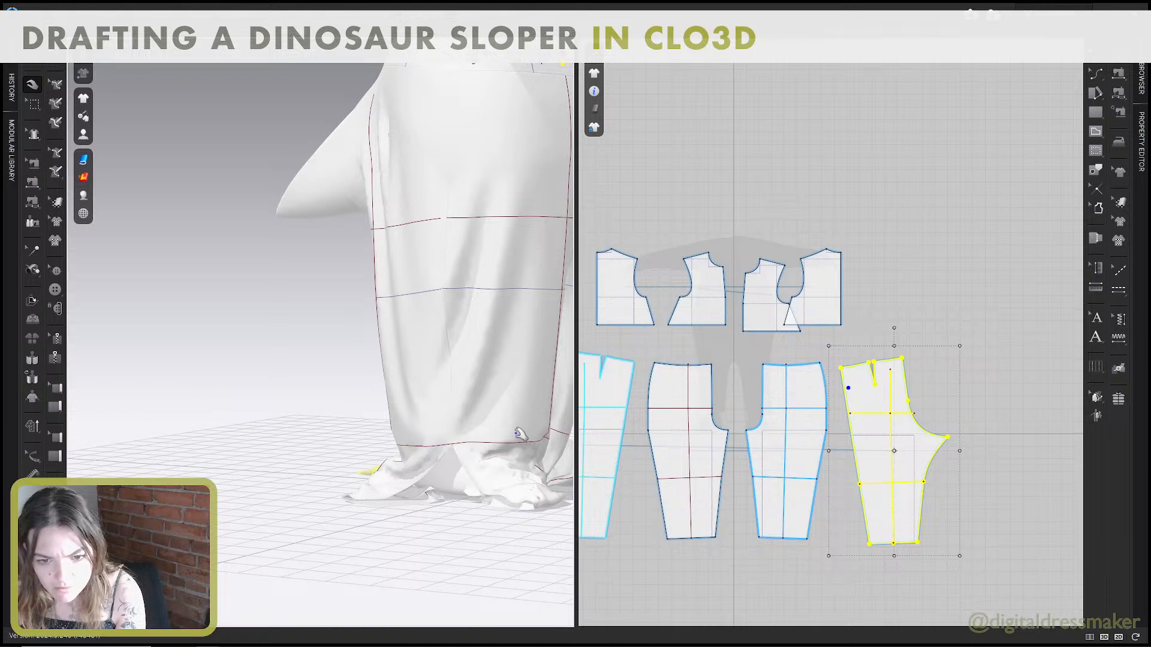
pyautogui.moveTo(519, 434); pyautogui.dragTo(383, 401, button='right')
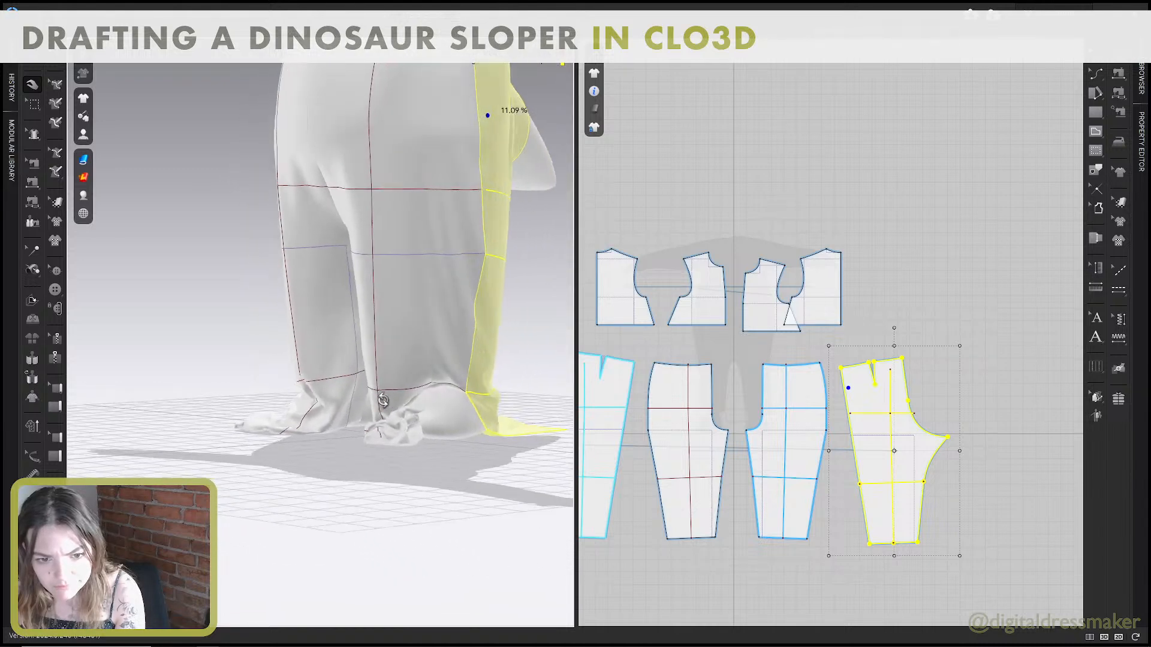
# Compare the back and front pants' lowest horizontal internal lines and the side-seam segments below them.
pyautogui.moveTo(696, 498); pyautogui.dragTo(827, 458, button='right')
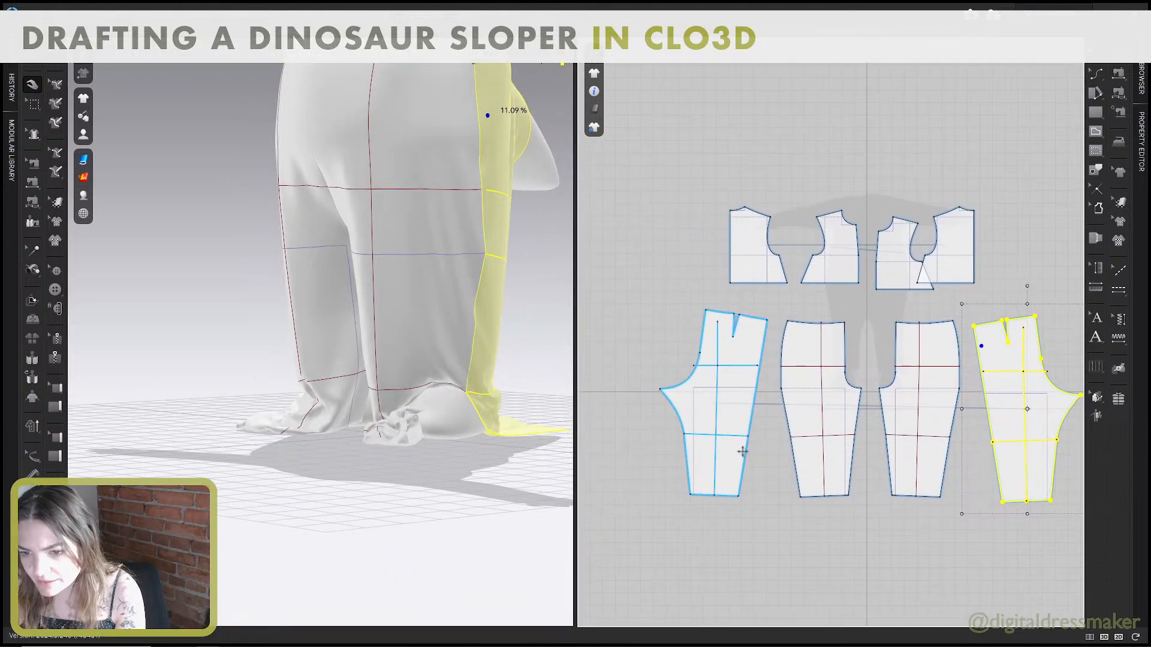
pyautogui.scroll(3, 742, 452)
pyautogui.click(752, 456)
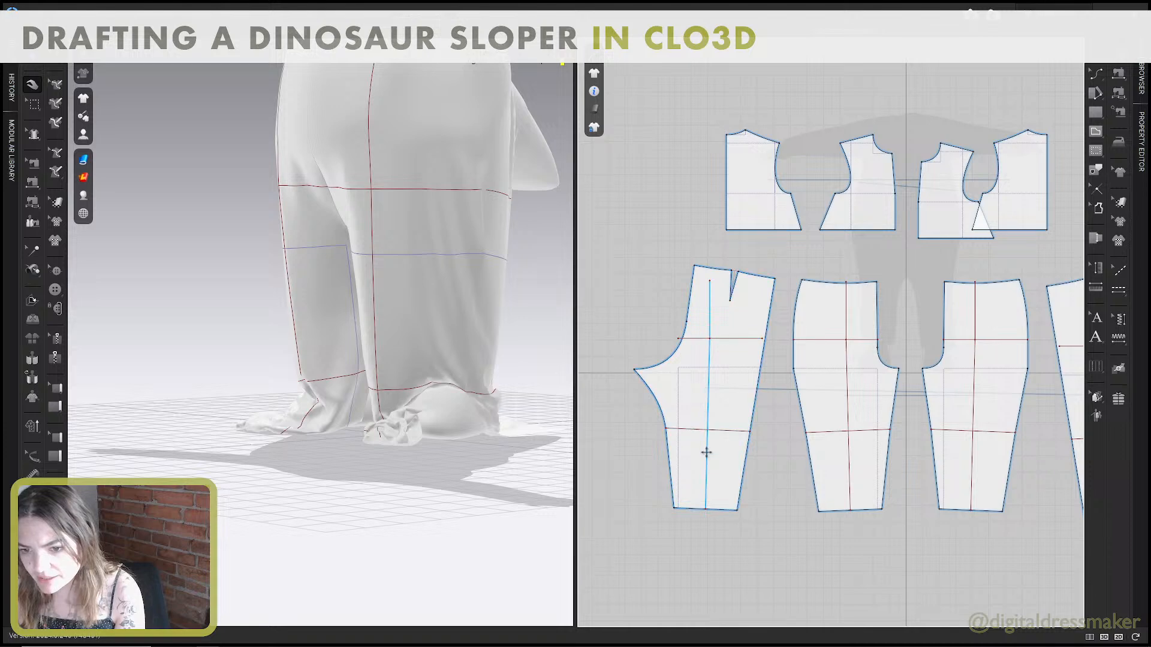
pyautogui.press('z')
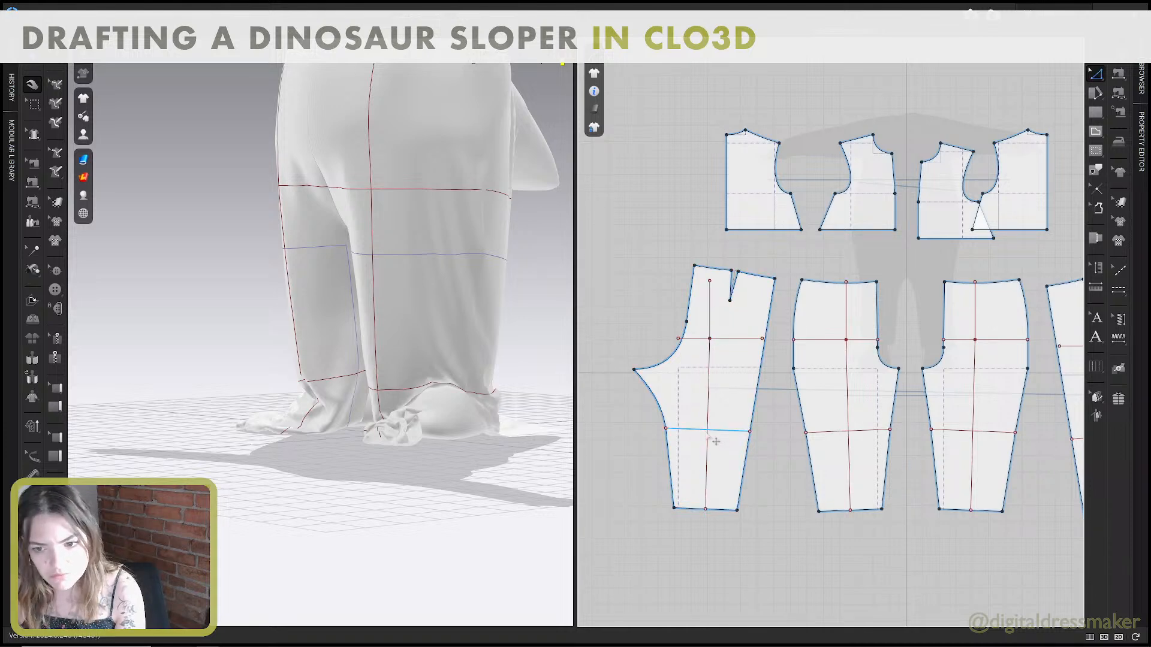
pyautogui.click(702, 433)
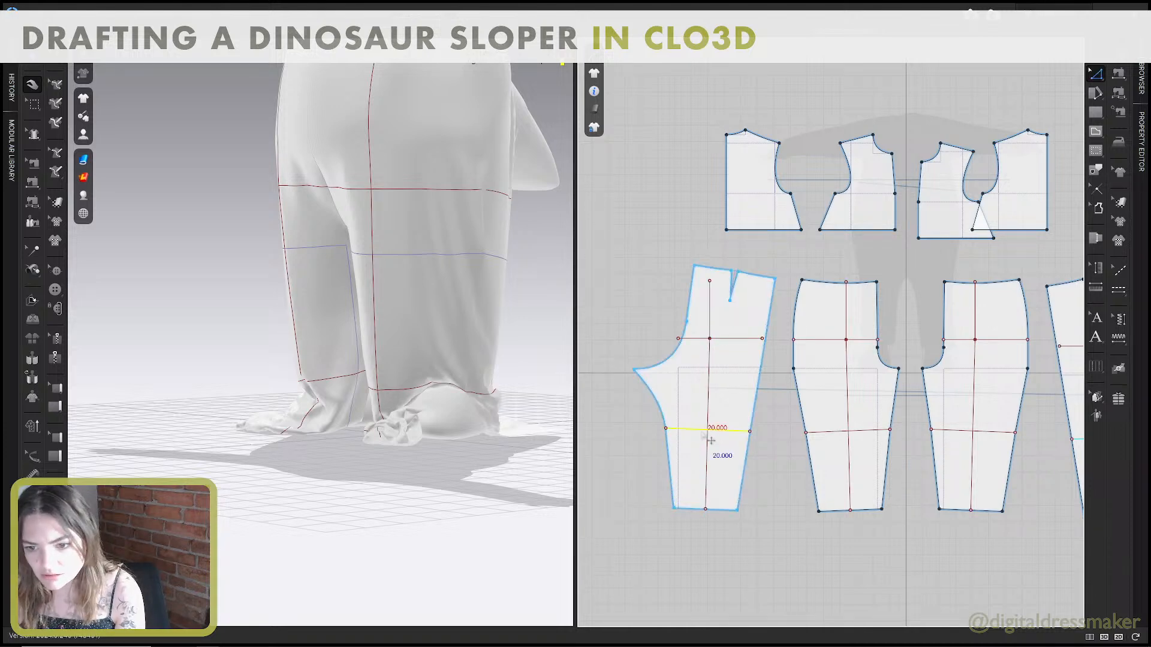
pyautogui.rightClick(701, 433)
pyautogui.click(727, 490)
pyautogui.click(801, 448)
pyautogui.click(821, 438)
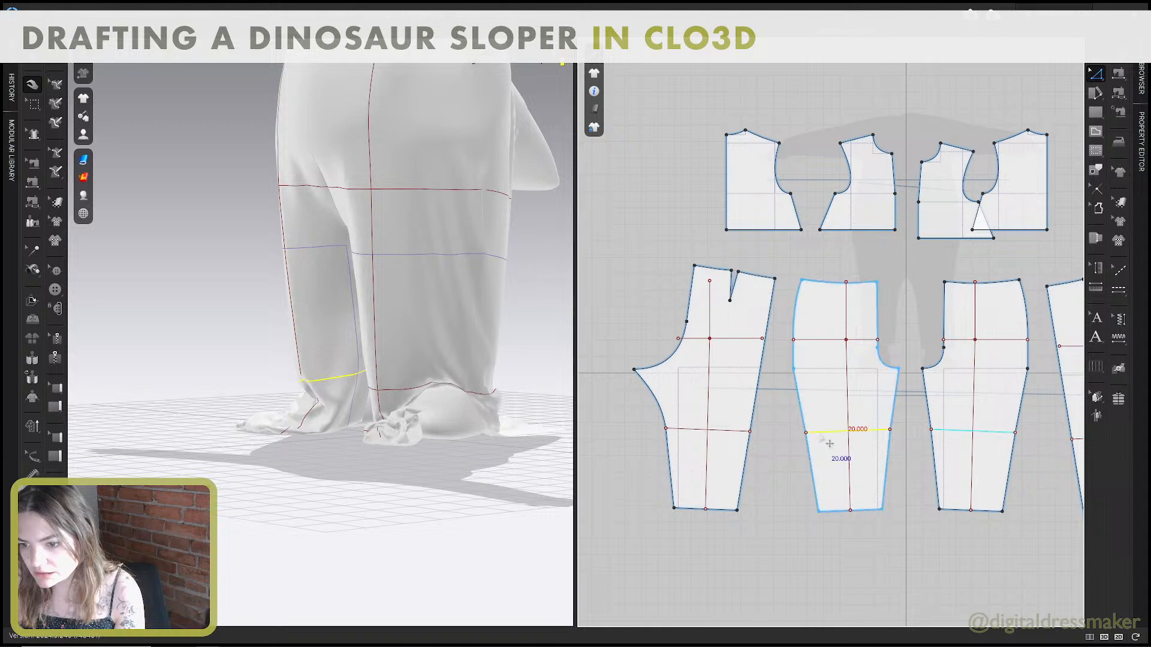
pyautogui.click(754, 470)
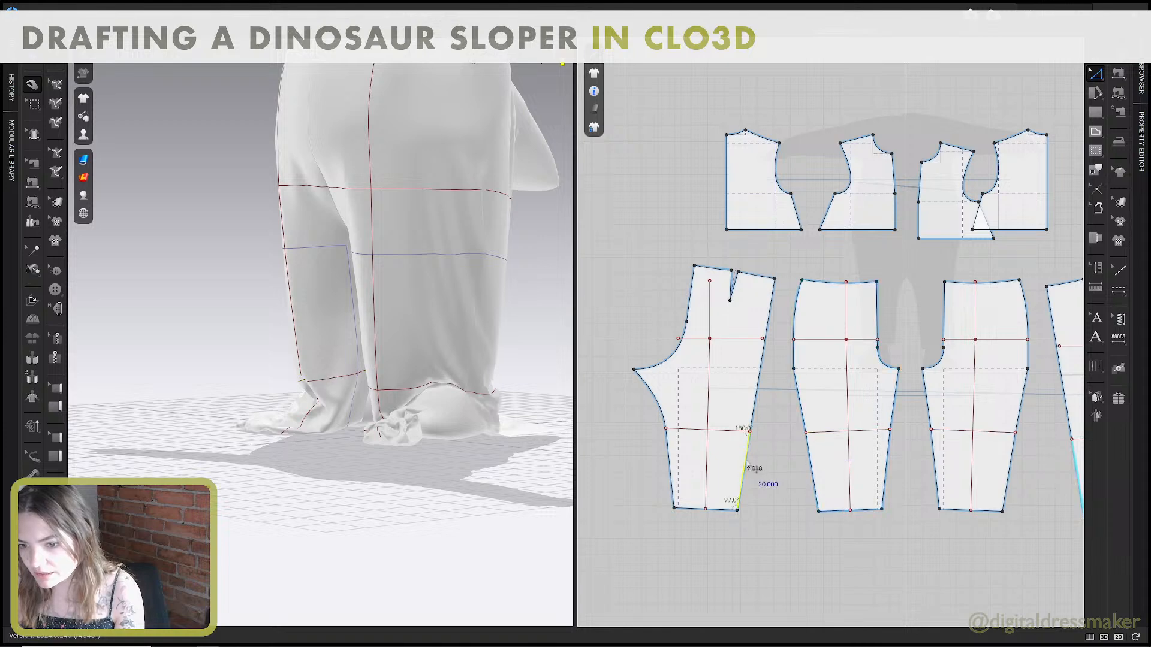
pyautogui.click(814, 460)
# Cut the back and front pants along their lowest horizontal internal lines.
pyautogui.click(743, 430)
pyautogui.keyDown('shift'); pyautogui.click(822, 430); pyautogui.keyUp('shift')
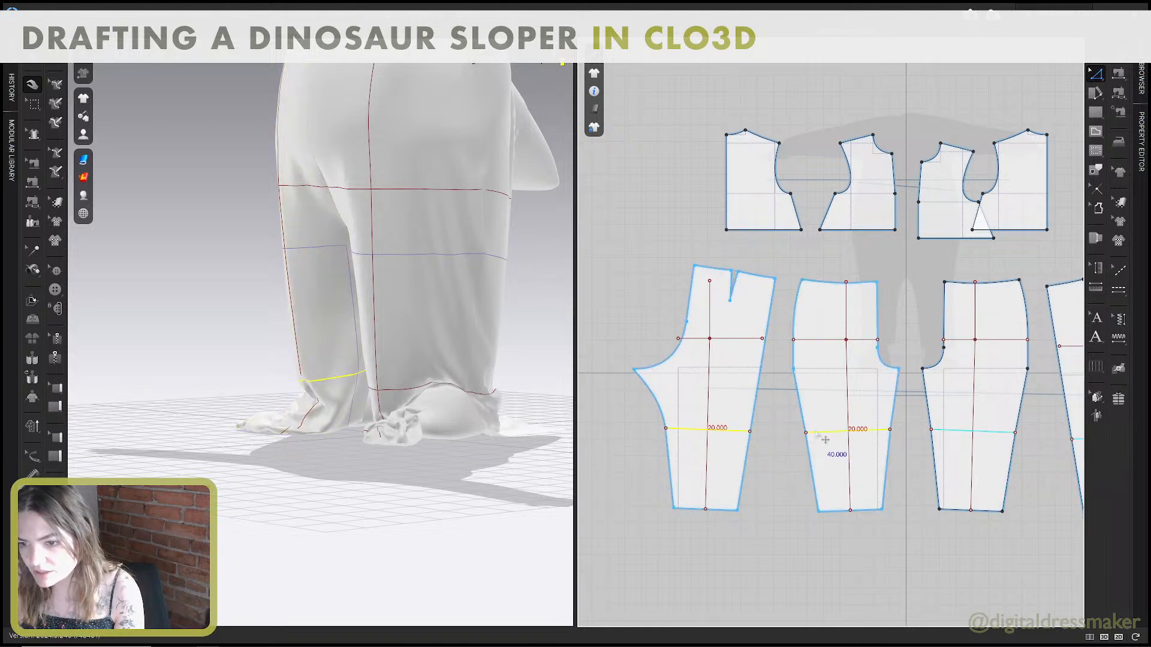
pyautogui.rightClick(824, 429)
pyautogui.click(874, 249)
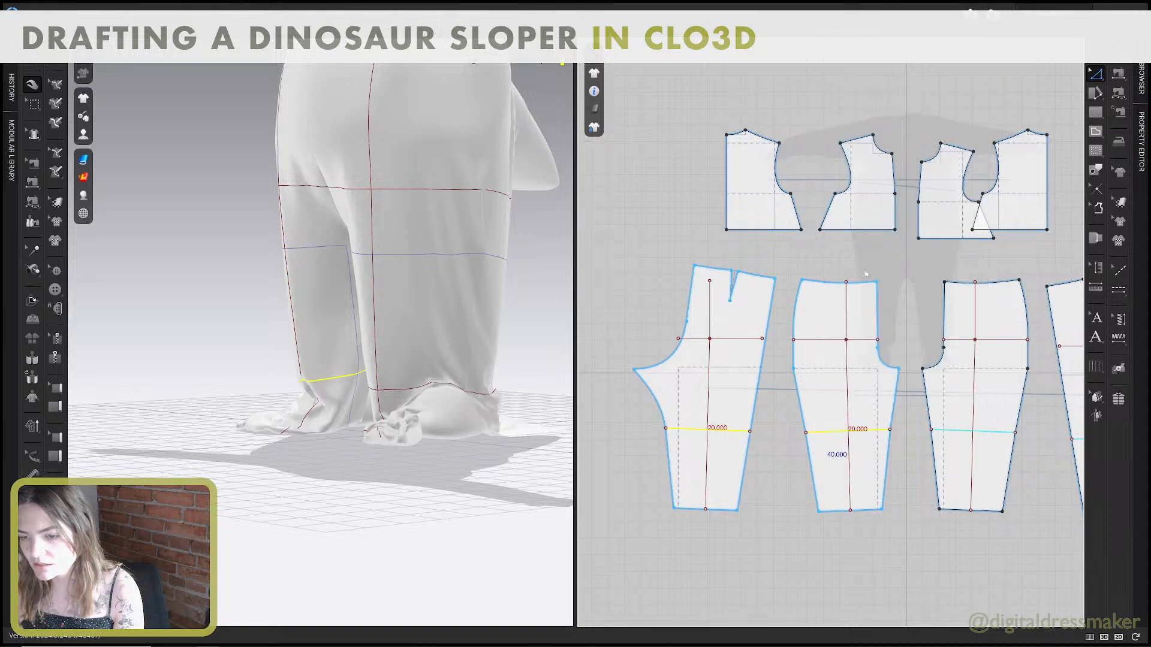
# Delete the lower leg sections cut off all four pant pieces, and simulate the shortened pants.
pyautogui.press('a')
pyautogui.click(737, 450)
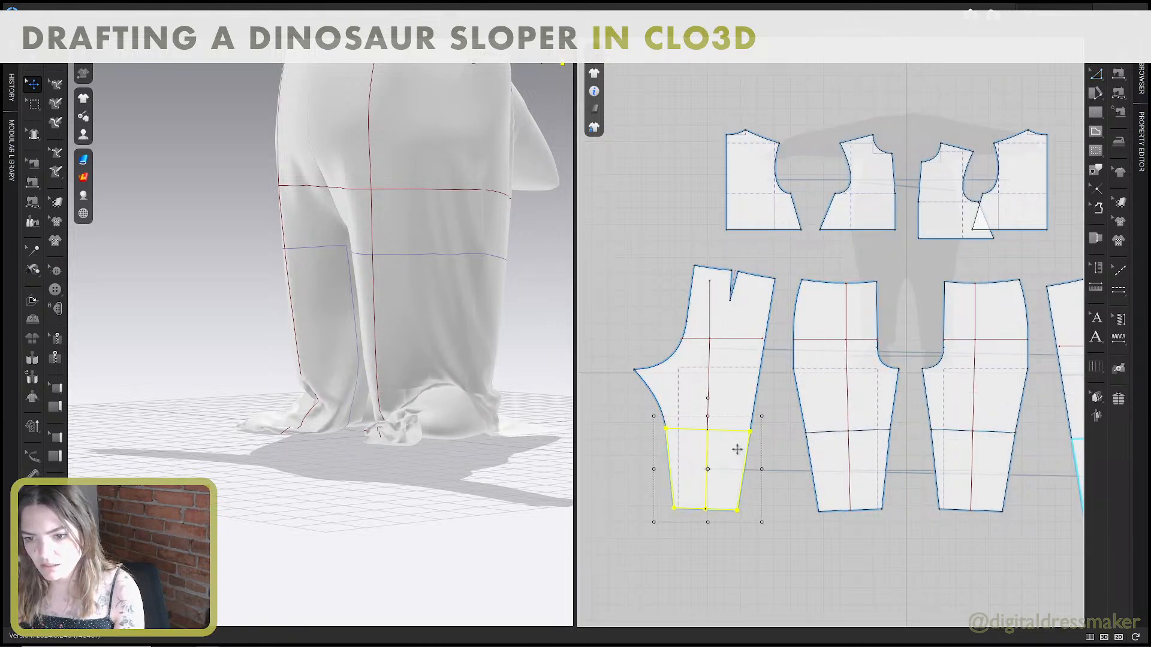
pyautogui.keyDown('shift'); pyautogui.click(810, 449); pyautogui.keyUp('shift')
pyautogui.keyDown('shift'); pyautogui.click(949, 447); pyautogui.keyUp('shift')
pyautogui.moveTo(1010, 448); pyautogui.dragTo(883, 429, button='middle')
pyautogui.keyDown('shift'); pyautogui.click(976, 432); pyautogui.keyUp('shift')
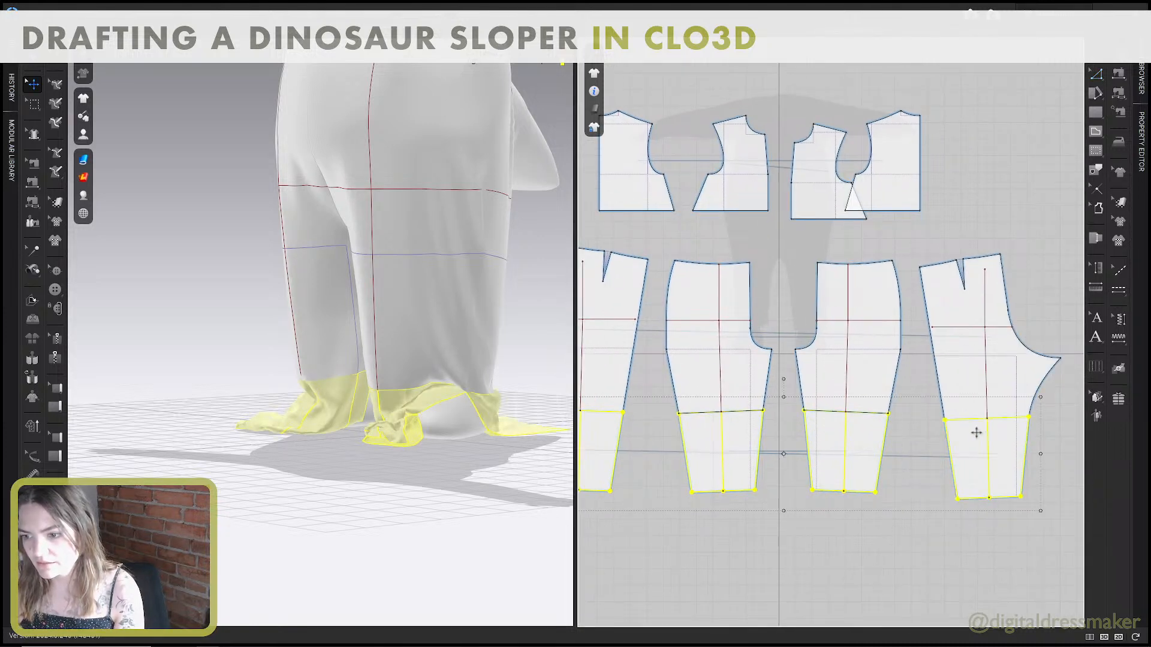
pyautogui.press('Delete')
pyautogui.press('space')
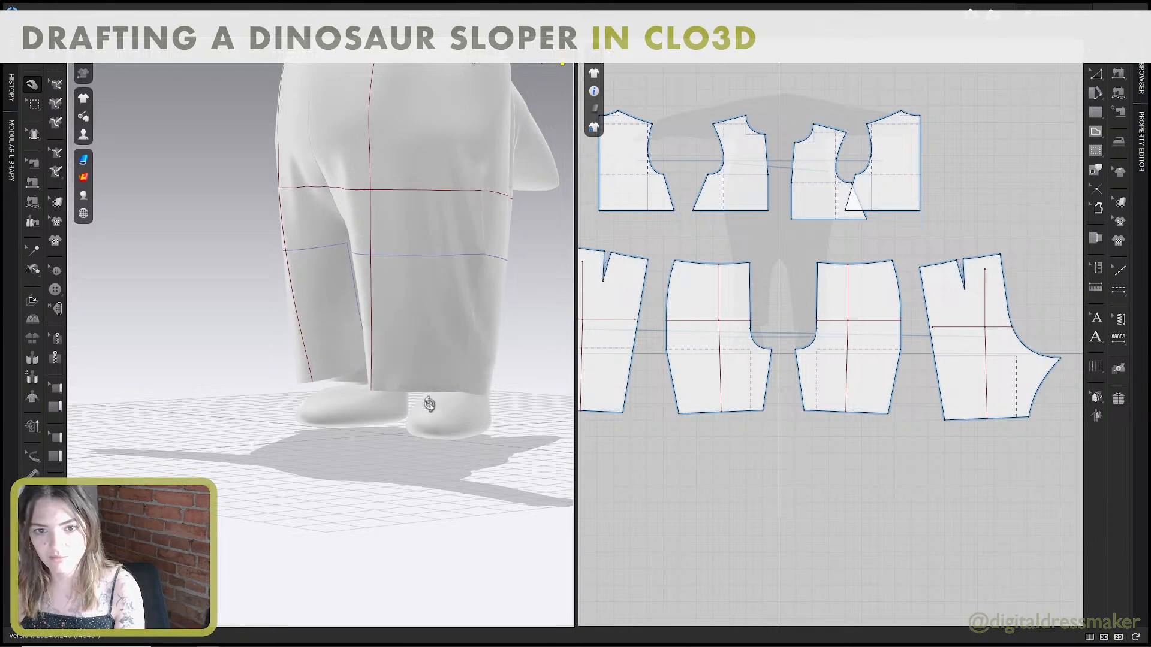
# Sew the two front pants' inseams to each other, 14.641 in on each side, and simulate.
pyautogui.moveTo(429, 402); pyautogui.dragTo(444, 405, button='right')
pyautogui.scroll(-4, 444, 405)
pyautogui.moveTo(434, 339); pyautogui.dragTo(422, 380, button='middle')
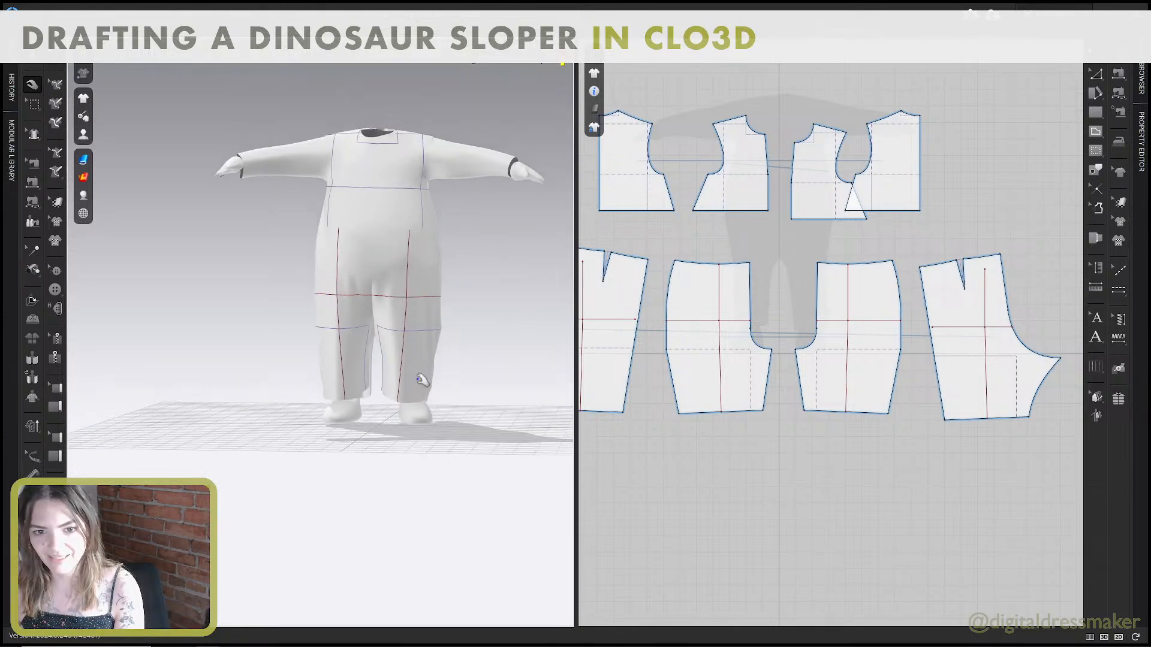
pyautogui.moveTo(422, 380)
pyautogui.mouseDown(button='right')
pyautogui.moveTo(454, 381)
pyautogui.moveTo(378, 386)
pyautogui.moveTo(422, 389)
pyautogui.mouseUp(button='right')
pyautogui.click(397, 386)
pyautogui.press('b')
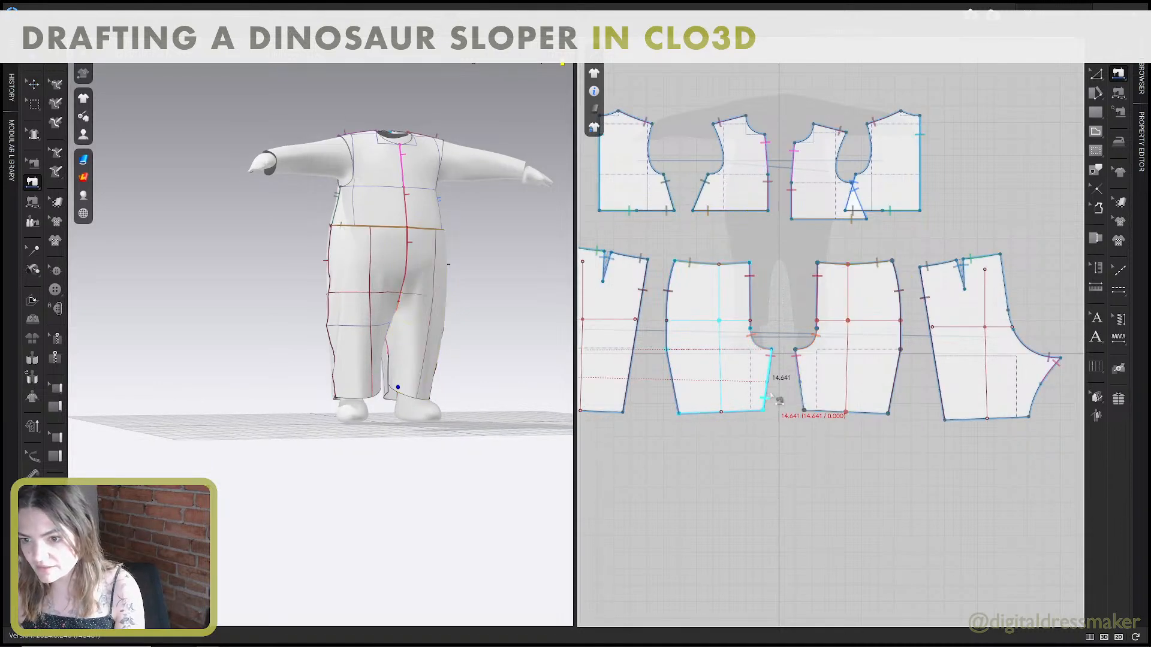
pyautogui.scroll(2, 784, 419)
pyautogui.press('b')
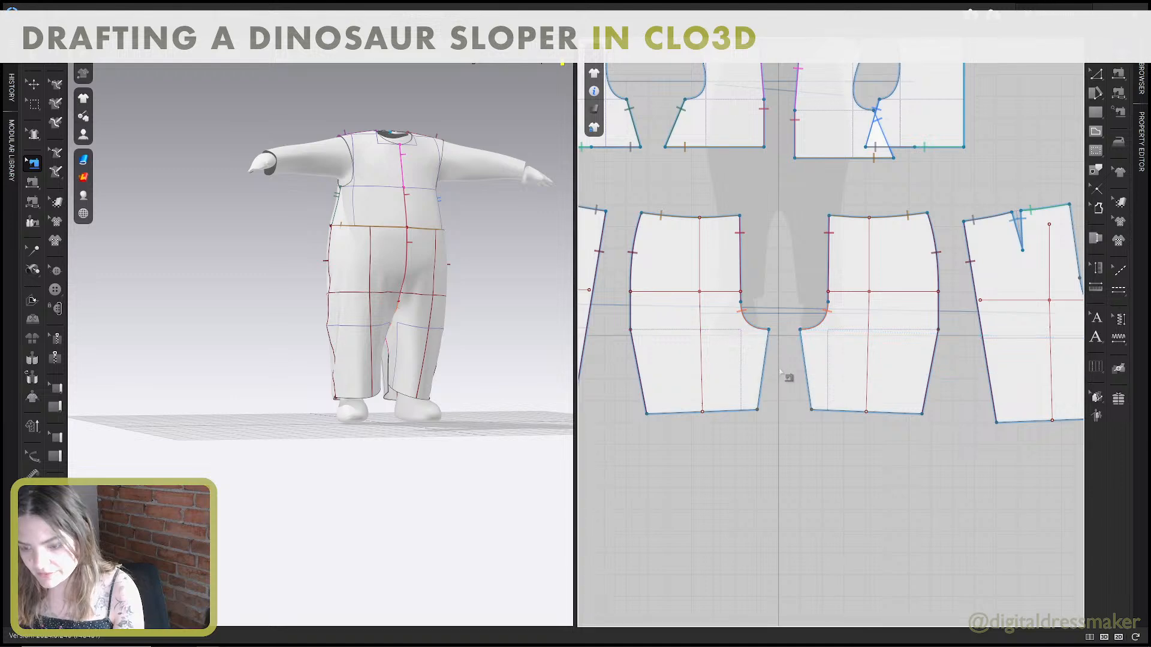
pyautogui.press('n')
pyautogui.click(764, 367)
pyautogui.click(803, 364)
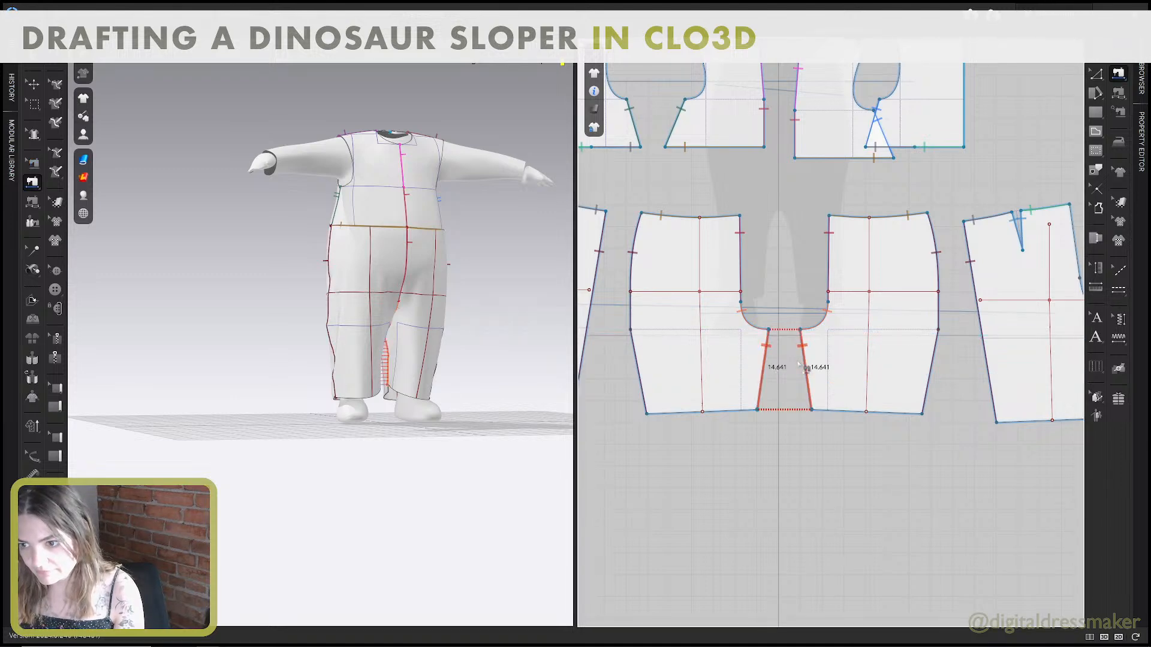
pyautogui.press('space')
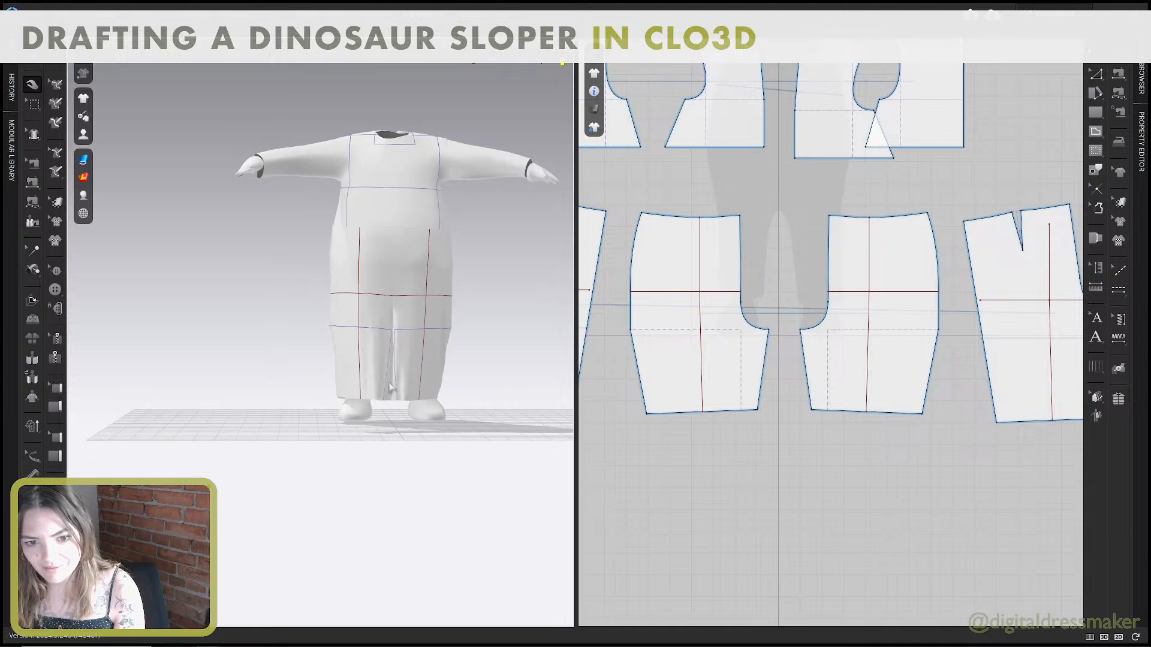
# Delete the sewing that joins the two front pants' inseams to each other.
pyautogui.click(357, 380)
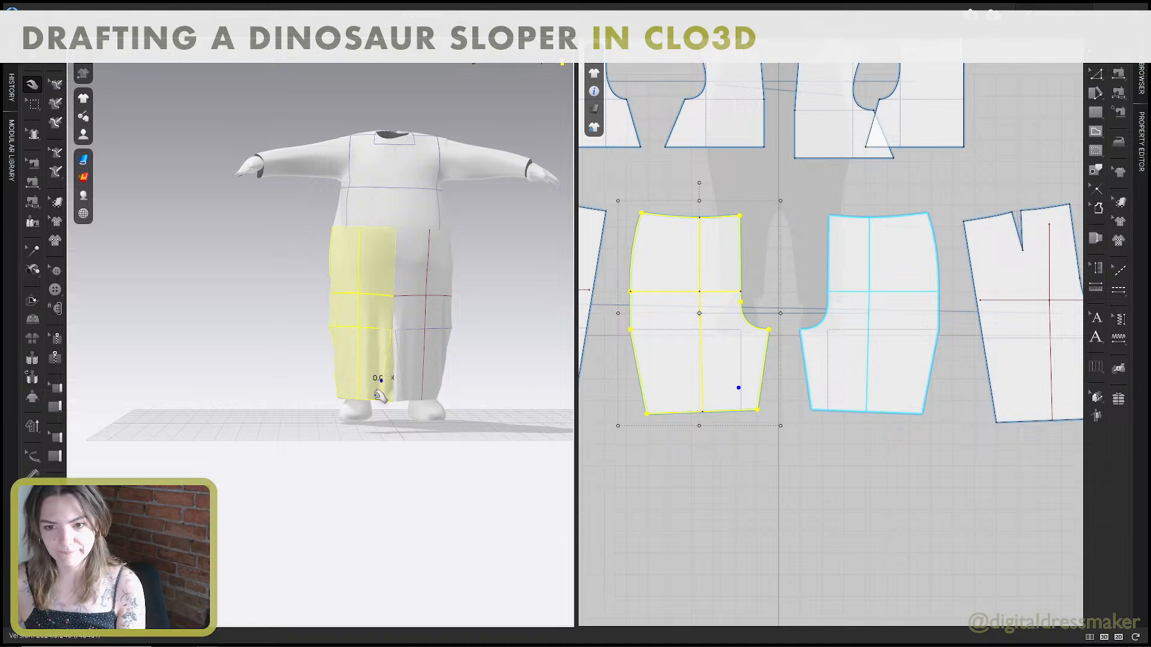
pyautogui.press('b')
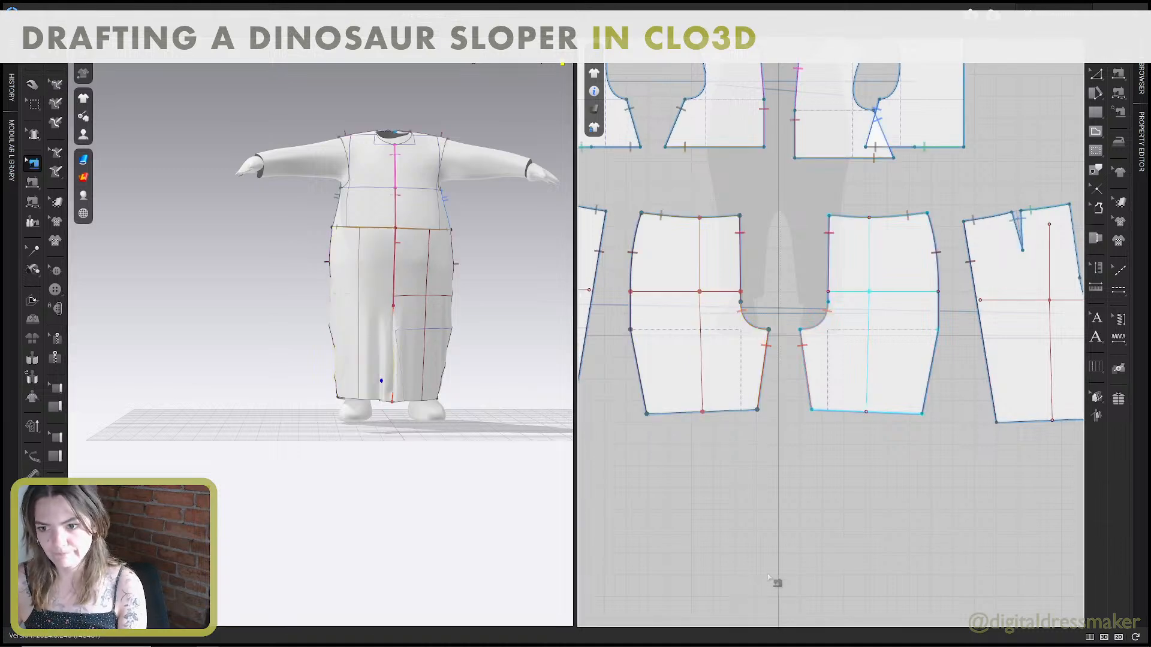
pyautogui.click(767, 352)
pyautogui.press('Delete')
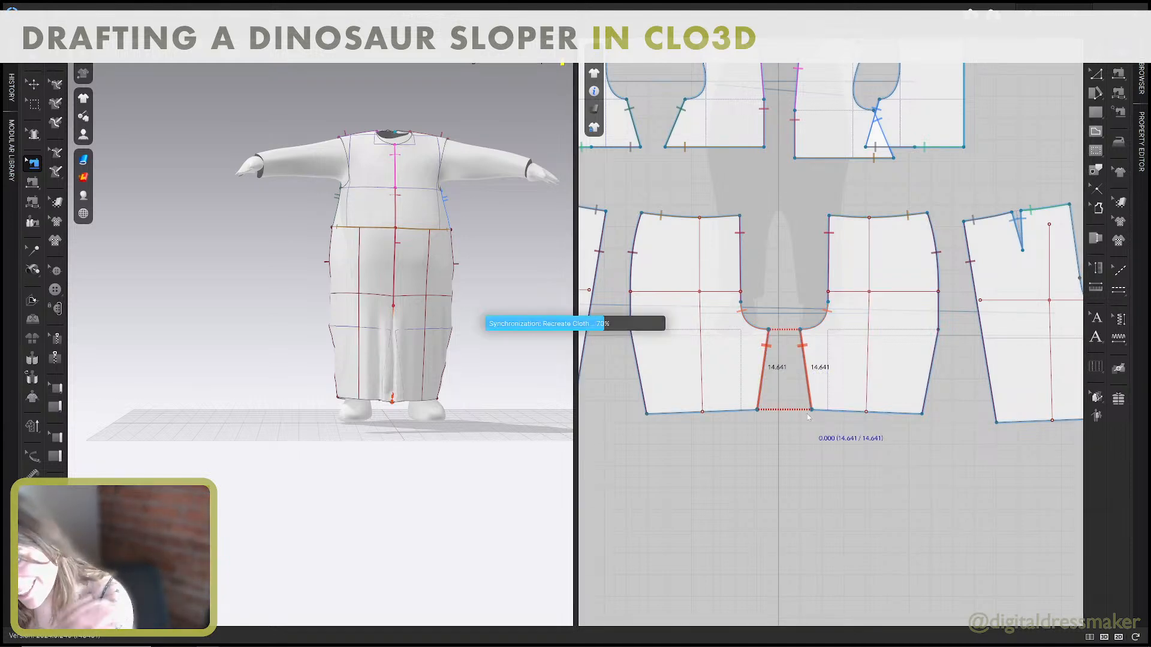
# Try to sew each front pant's inseam to the inseam of the opposite back pant, and simulate.
pyautogui.scroll(-3, 809, 419)
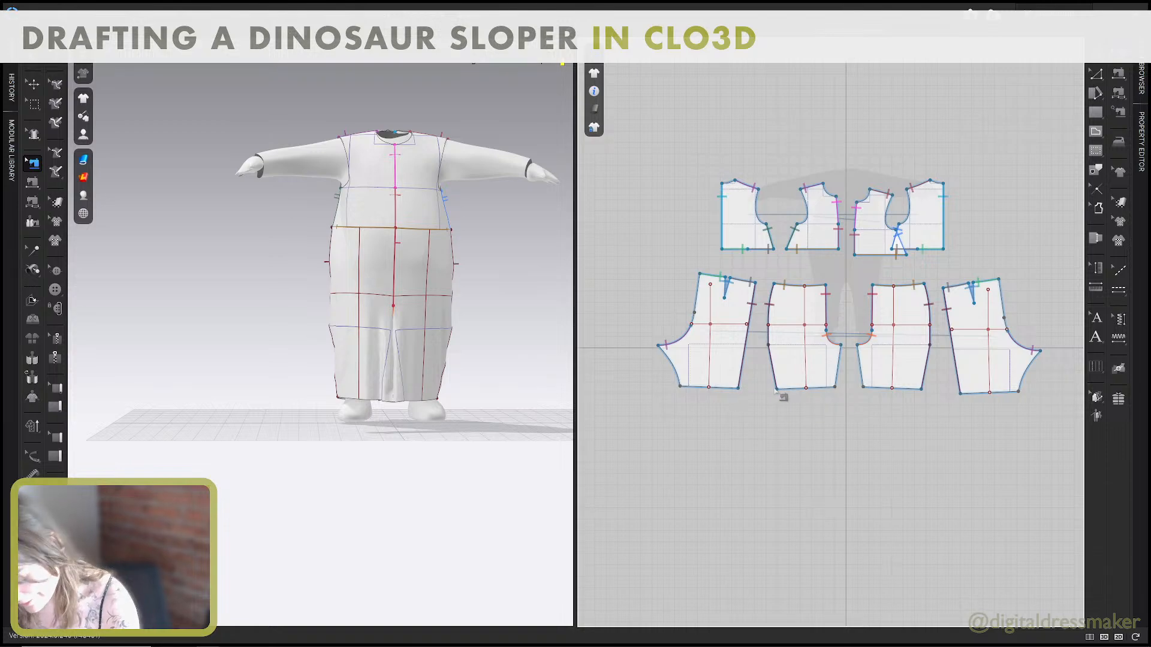
pyautogui.press('n')
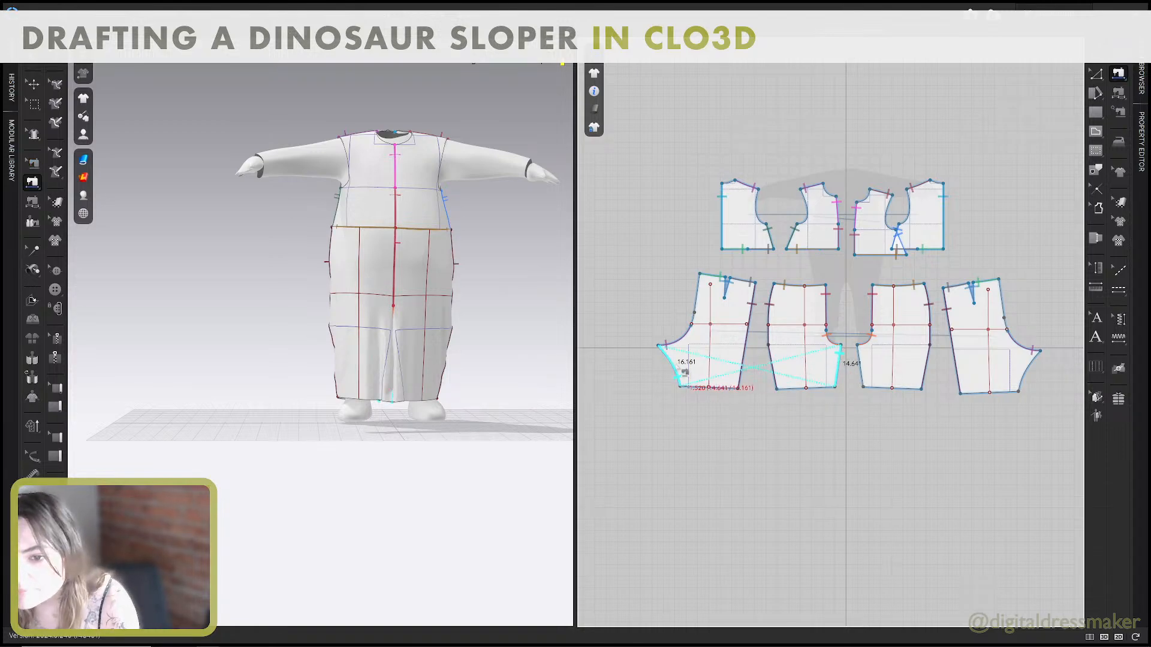
pyautogui.scroll(5, 429, 339)
pyautogui.moveTo(429, 340); pyautogui.dragTo(570, 336, button='right')
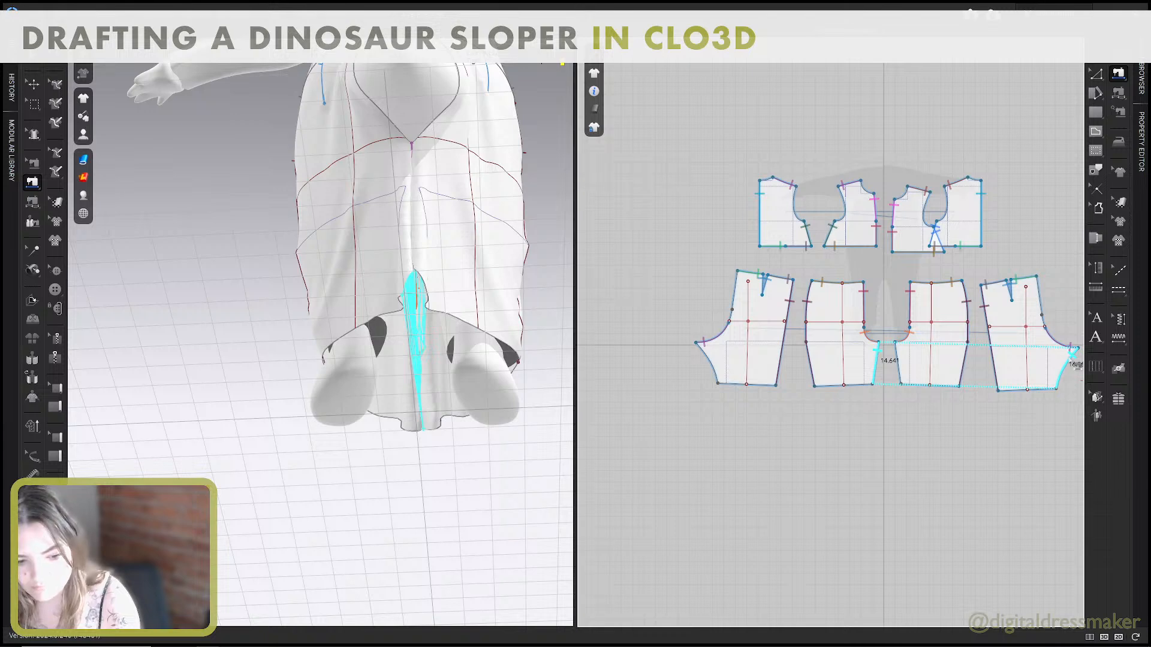
pyautogui.moveTo(1064, 361); pyautogui.dragTo(1033, 359, button='middle')
pyautogui.scroll(3, 877, 359)
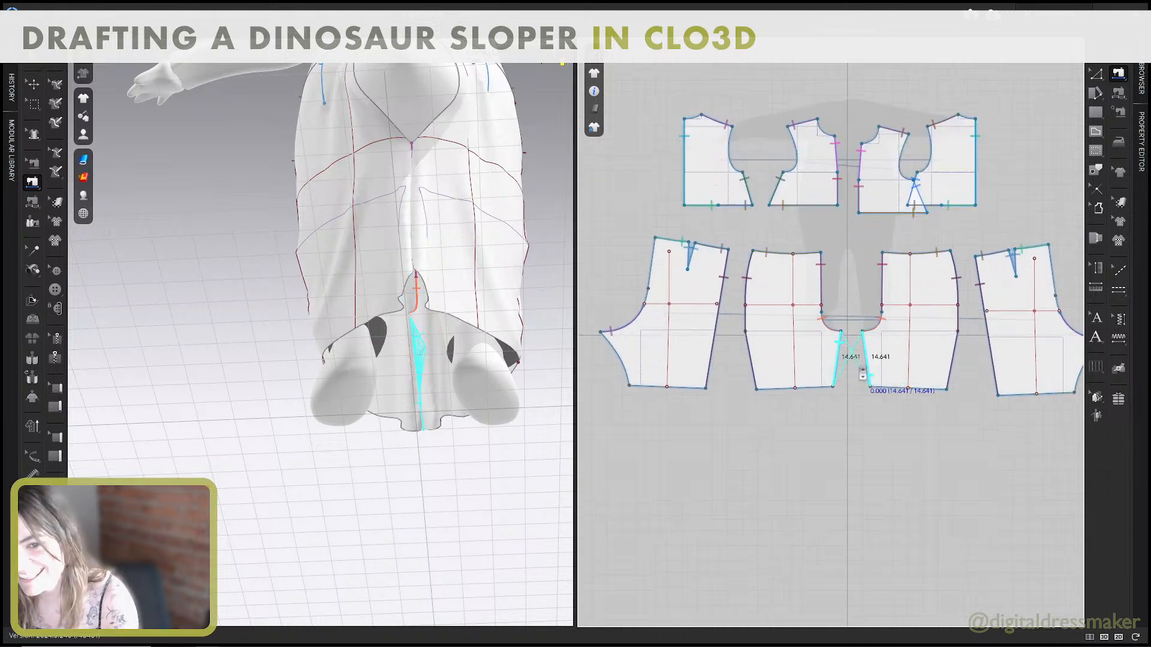
pyautogui.moveTo(863, 363); pyautogui.dragTo(806, 341, button='middle')
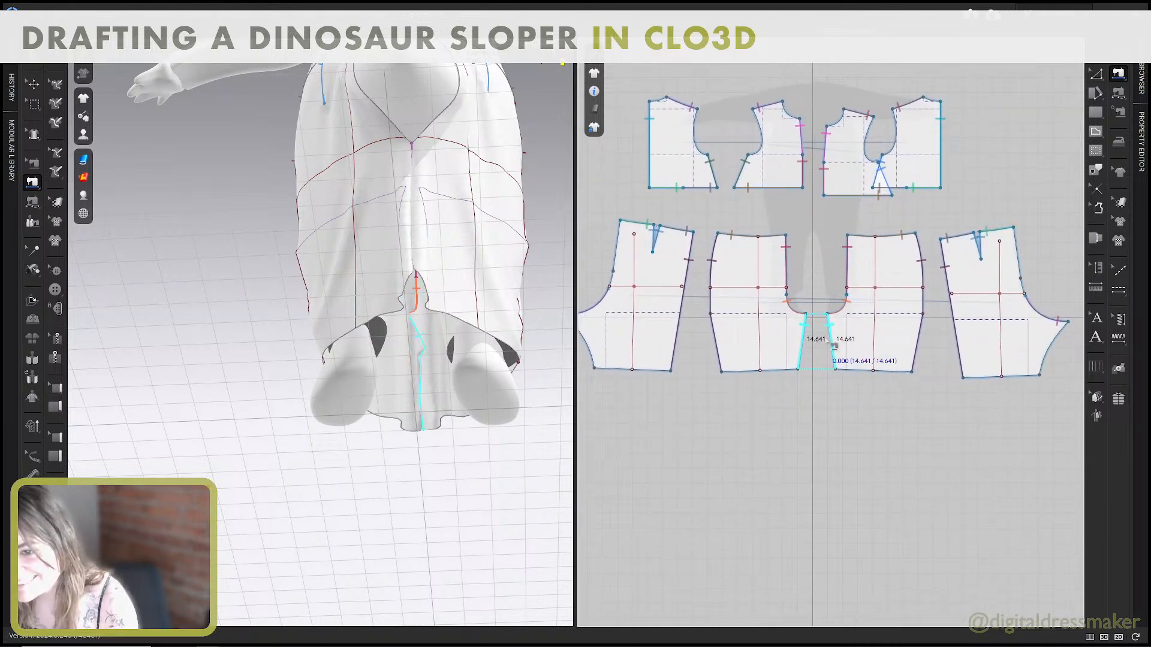
pyautogui.click(1056, 340)
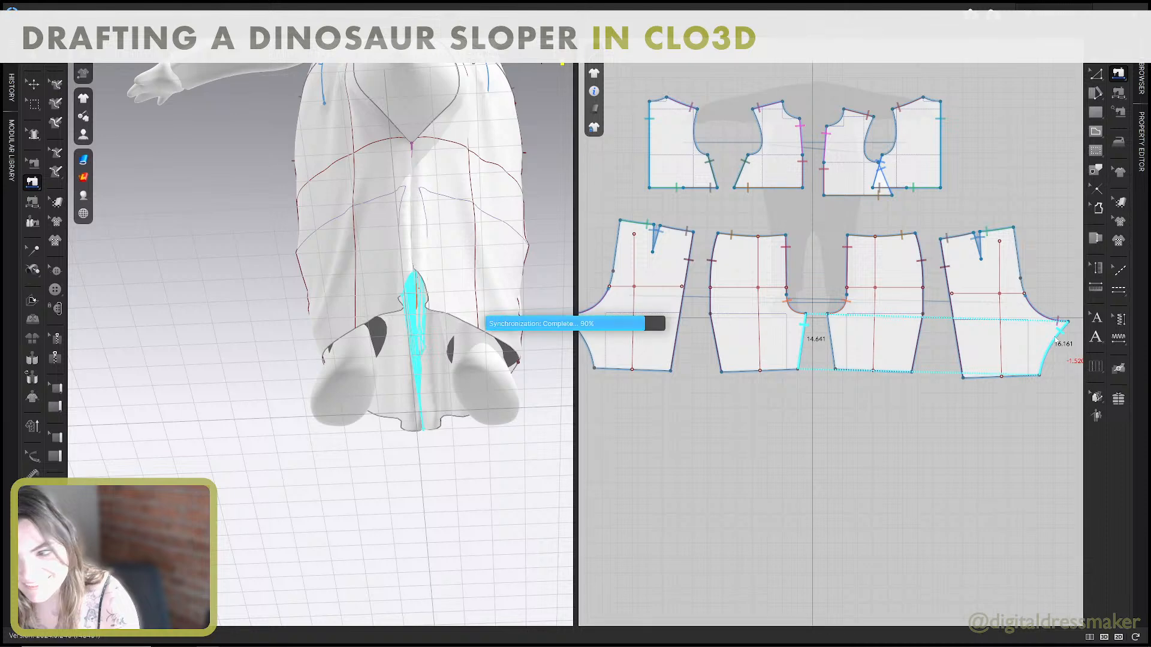
pyautogui.press('space')
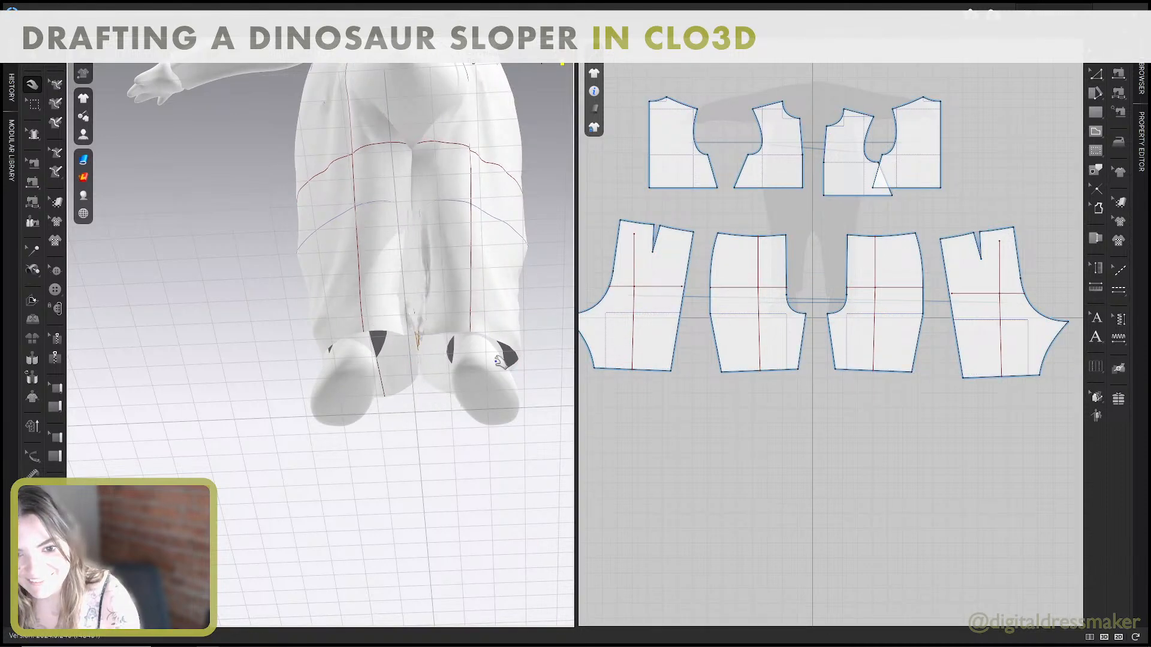
# Pull the back pants' lower edges around the avatar's legs during the simulation, and stop simulating.
pyautogui.click(473, 342)
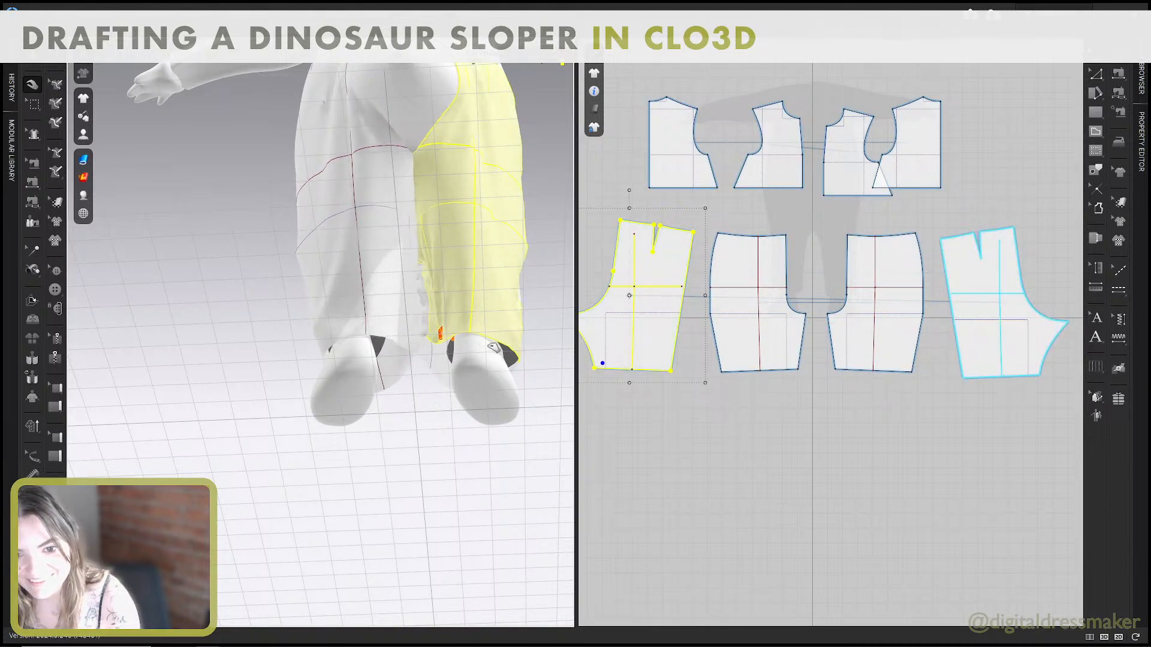
pyautogui.click(397, 334)
pyautogui.click(502, 347)
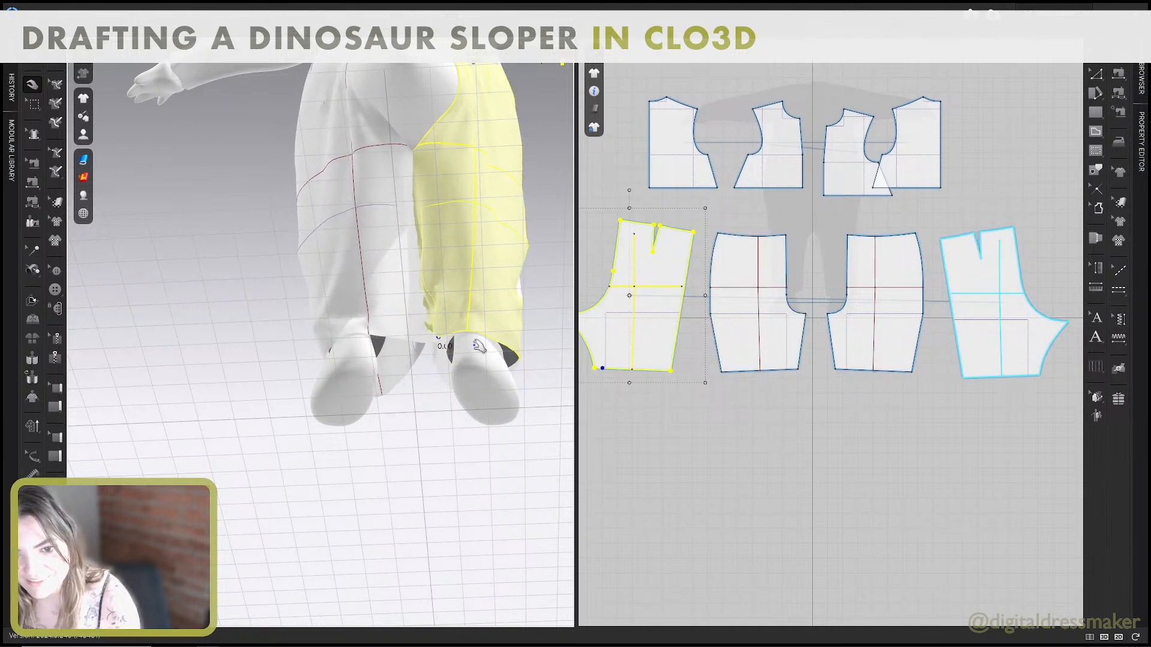
pyautogui.press('space')
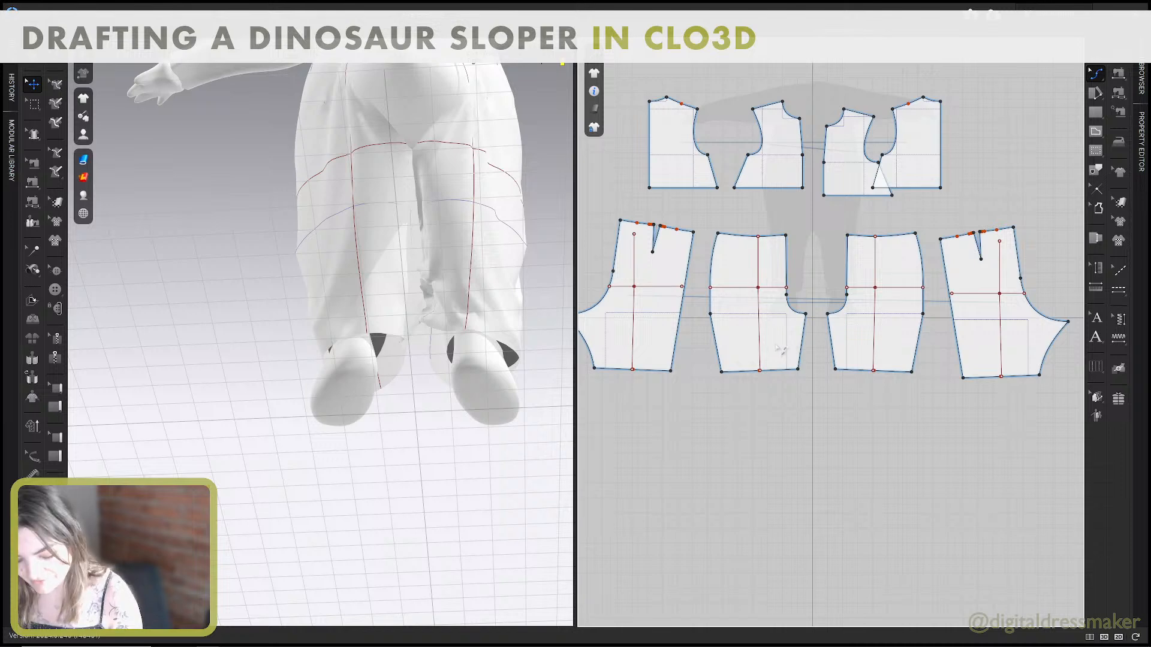
# Delete the crossed inseam sewing between the front and back pants, and simulate the unsewn legs.
pyautogui.press('b')
pyautogui.click(805, 345)
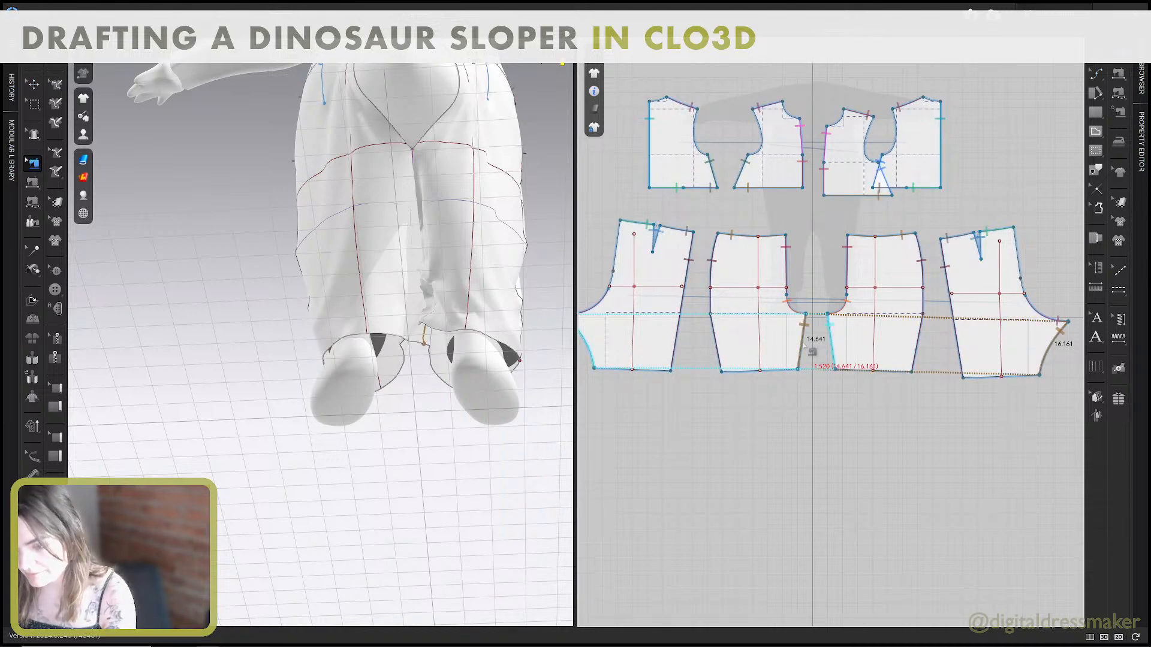
pyautogui.click(814, 386)
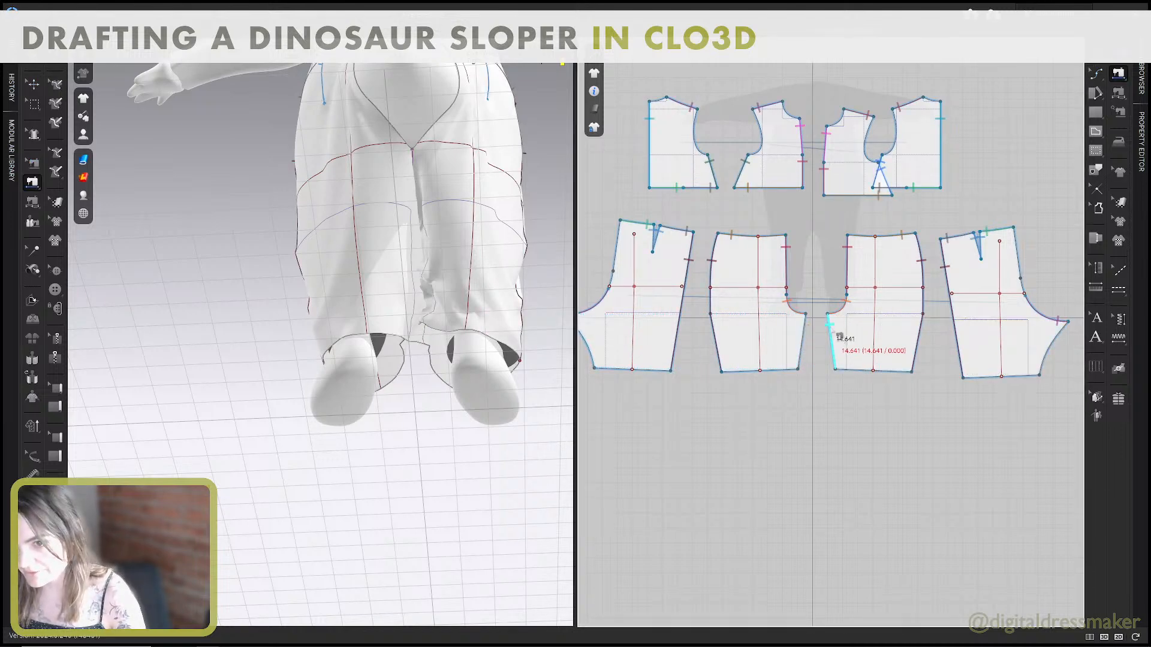
pyautogui.press('space')
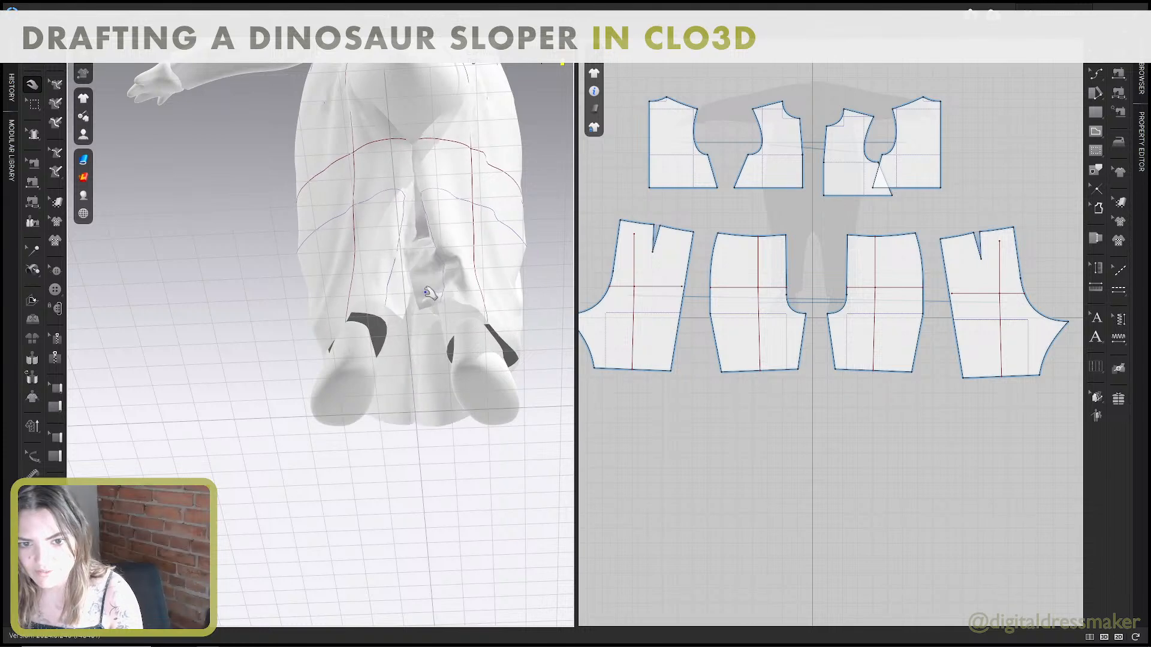
# Sew each back pant's inseam to the front pant's inseam of the same leg, and simulate.
pyautogui.click(425, 302)
pyautogui.press('n')
pyautogui.click(426, 302)
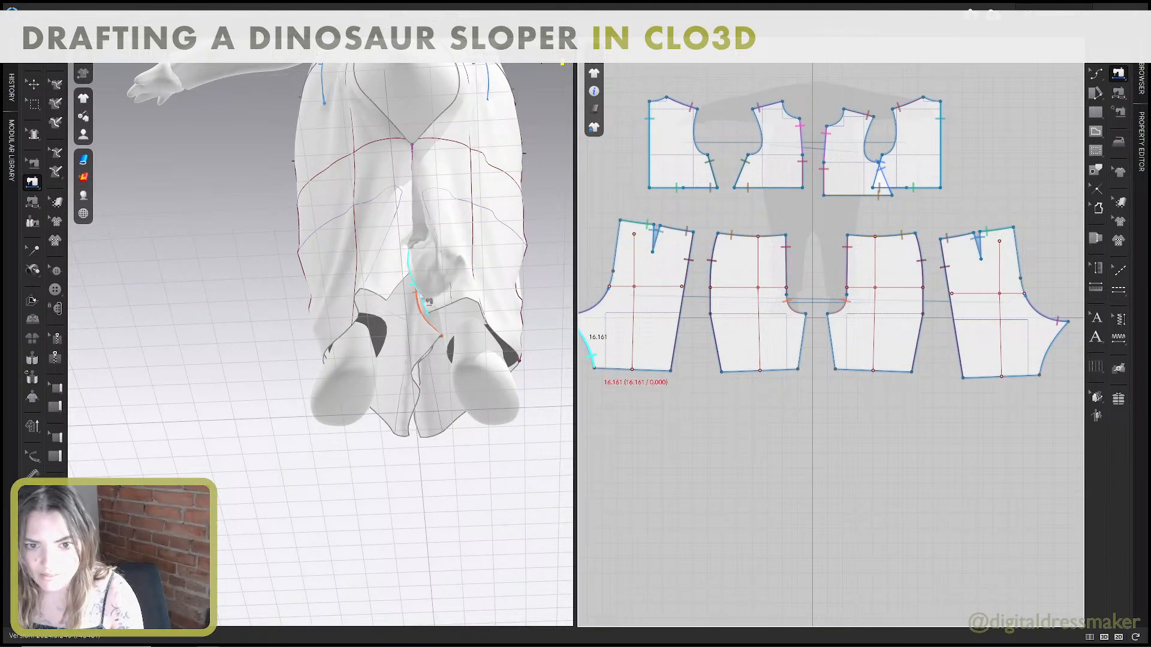
pyautogui.click(422, 438)
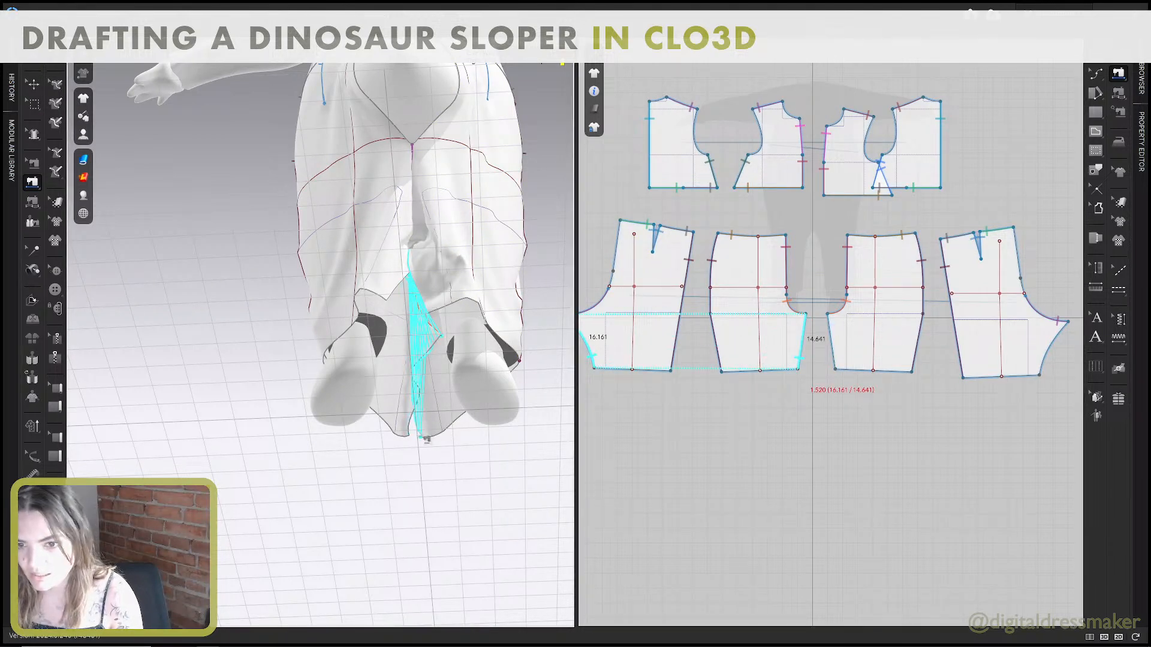
pyautogui.press('space')
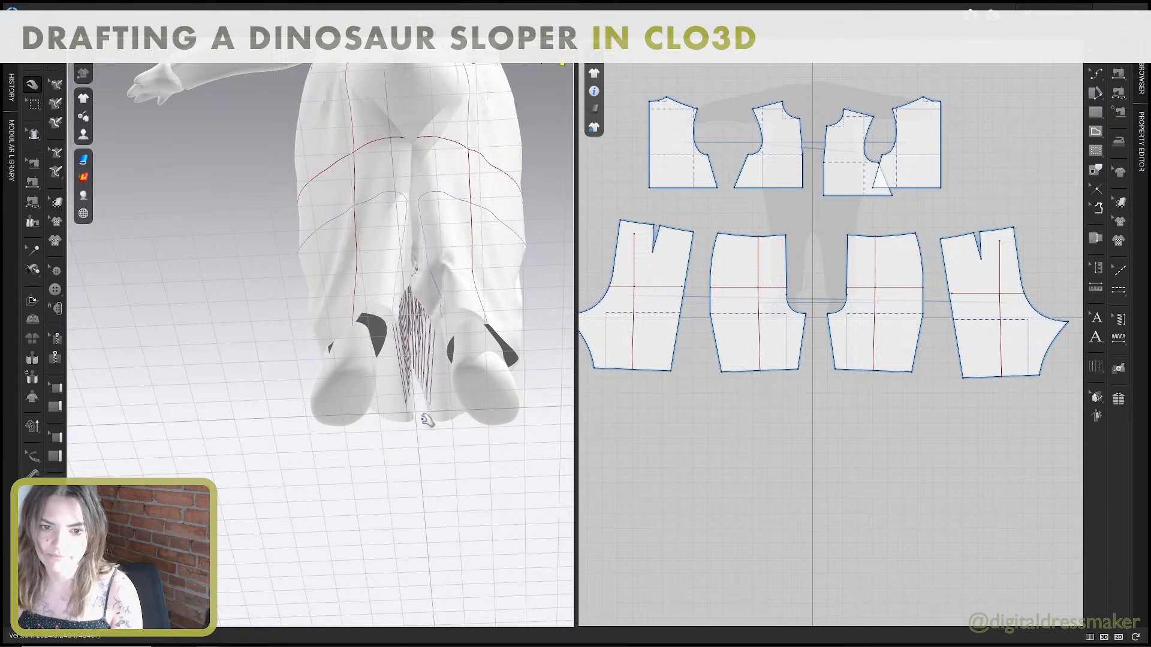
# Examine the simulated garment's fit from the front and the back, including the tail, crotch and back bodice.
pyautogui.scroll(-3, 429, 334)
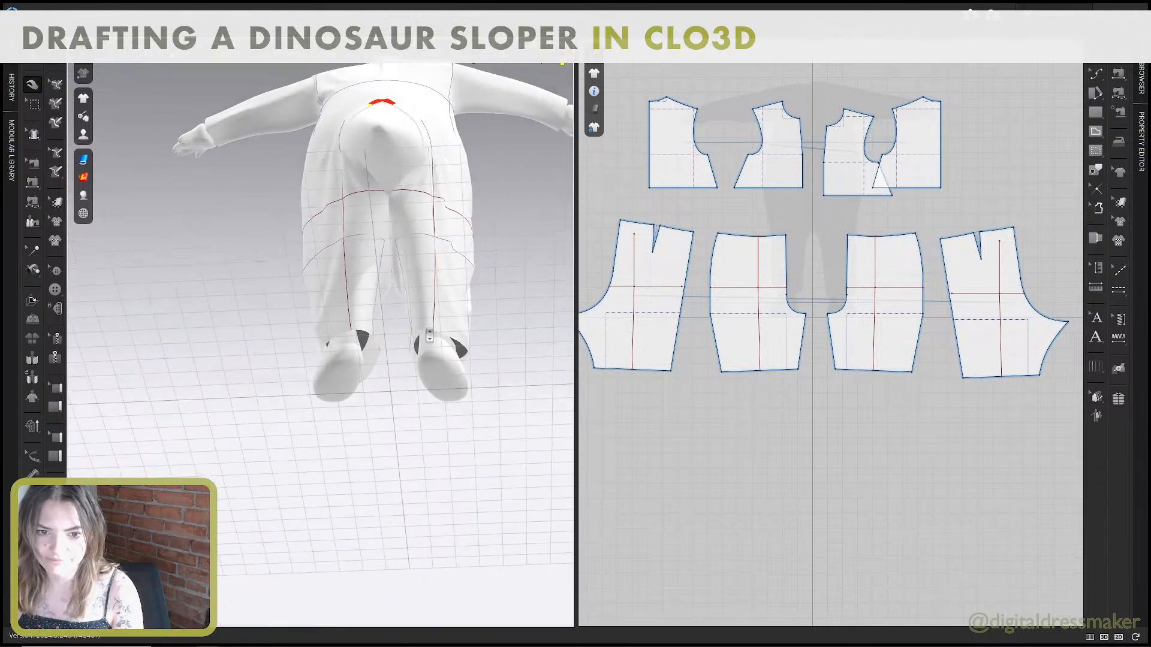
pyautogui.moveTo(429, 334); pyautogui.dragTo(443, 389, button='right')
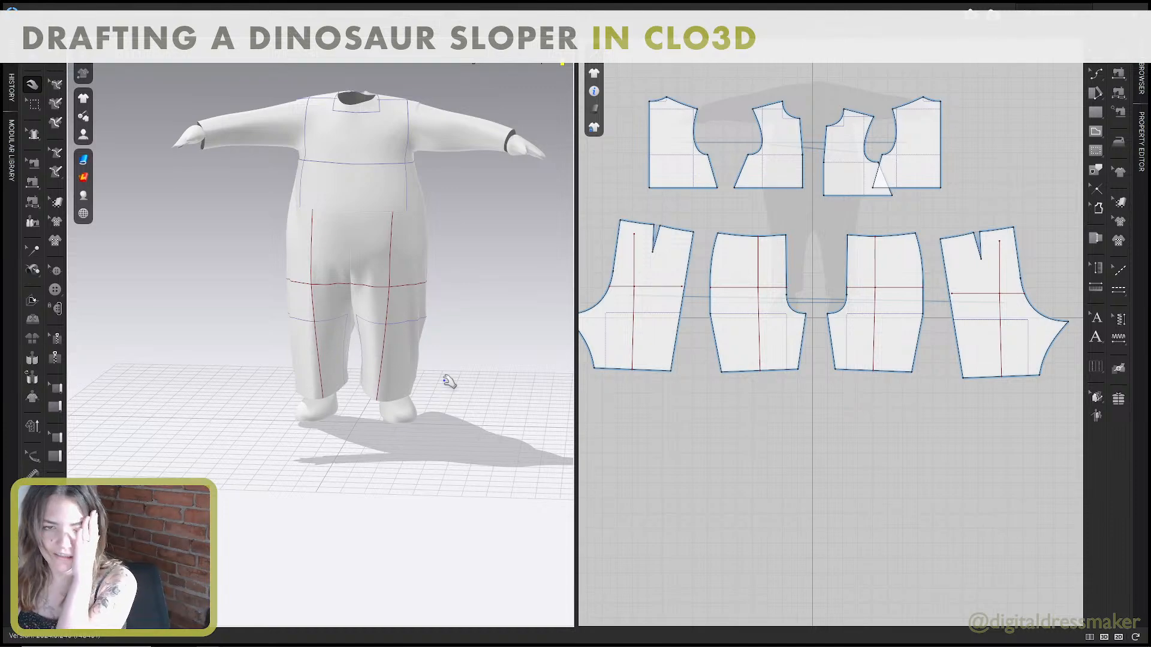
pyautogui.moveTo(449, 382); pyautogui.dragTo(454, 254, button='right')
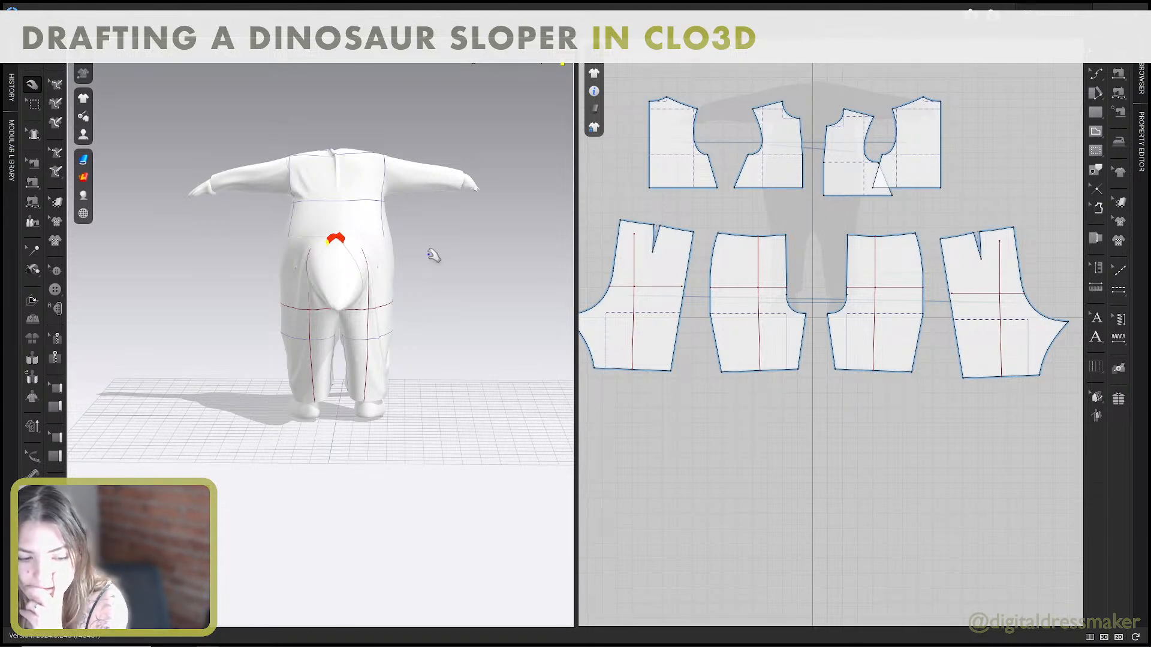
pyautogui.scroll(-2, 433, 262)
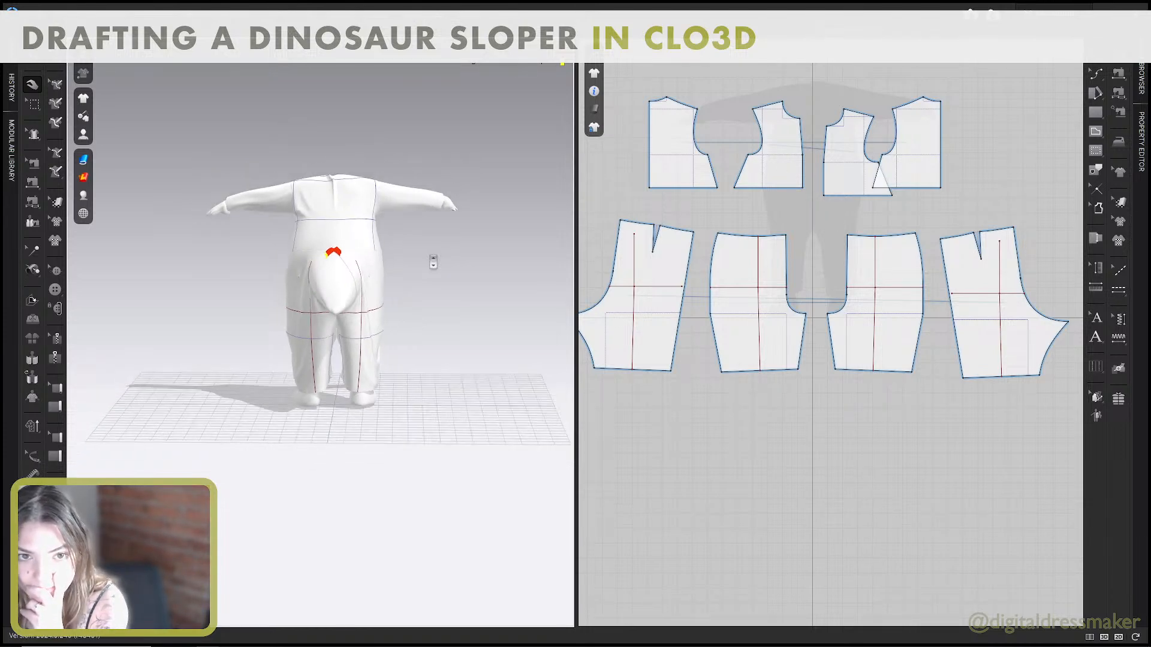
pyautogui.click(323, 200)
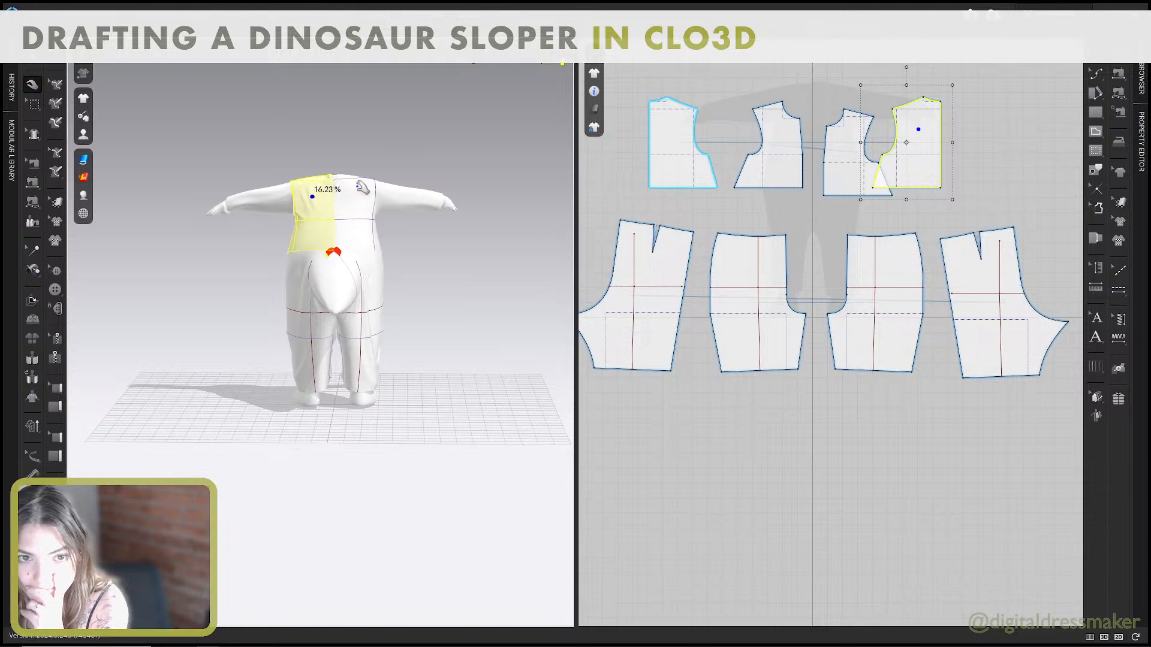
pyautogui.moveTo(379, 191); pyautogui.dragTo(526, 228, button='right')
# Save the dinosaur sloper project.
pyautogui.scroll(-2, 839, 276)
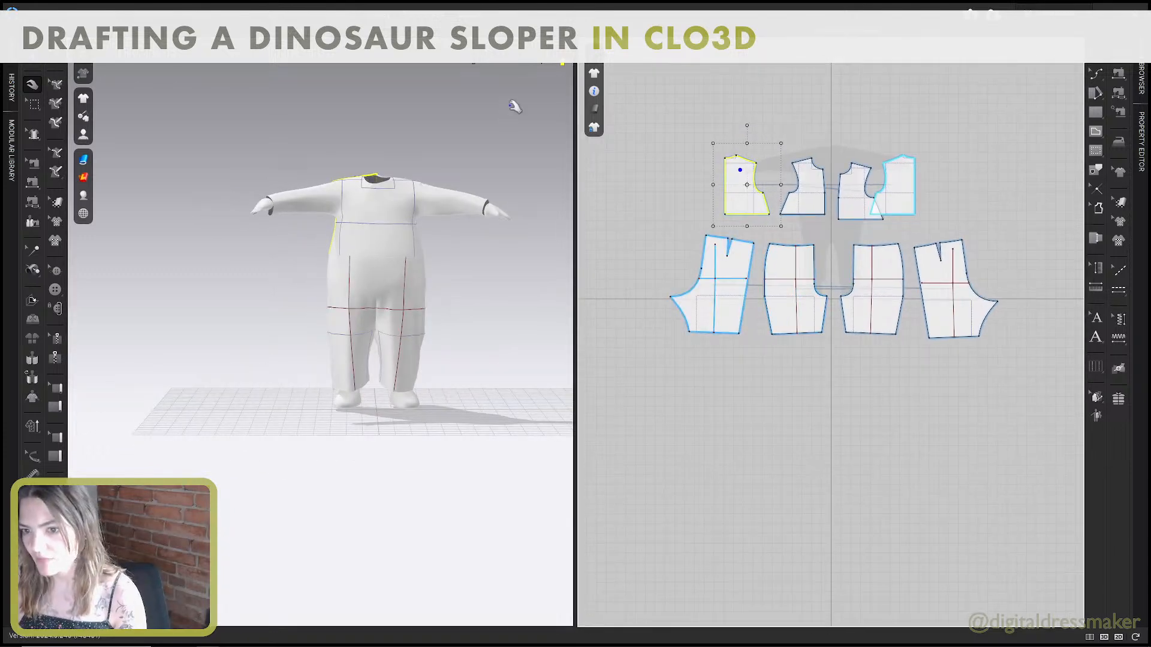
pyautogui.moveTo(915, 276); pyautogui.dragTo(897, 292, button='right')
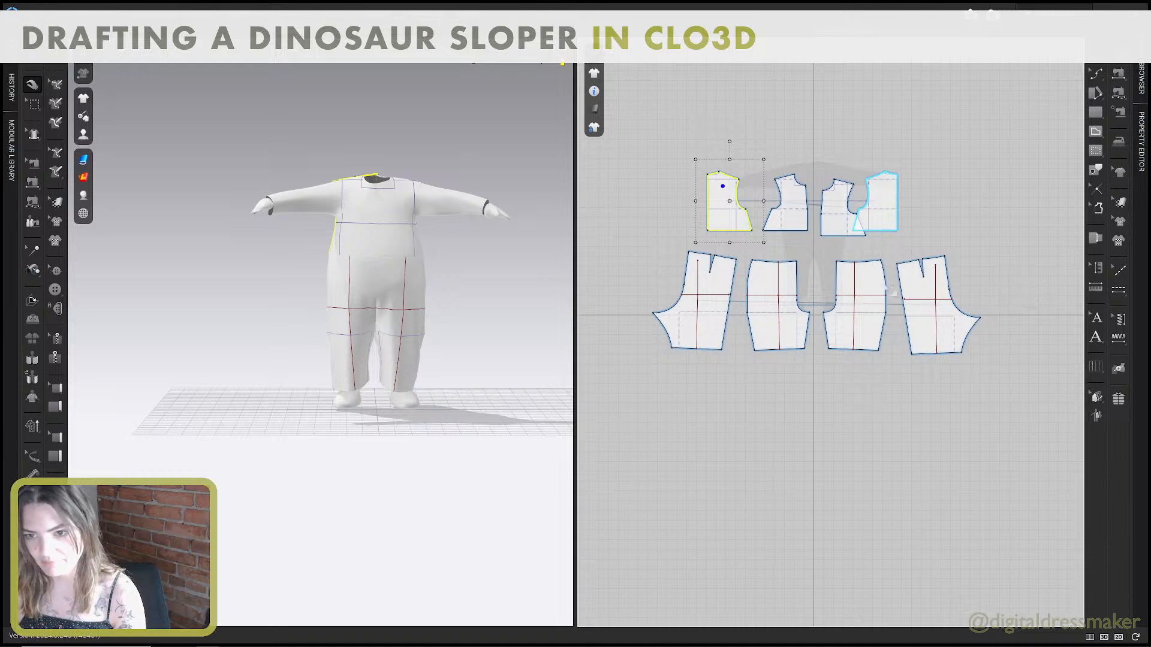
pyautogui.hotkey('ctrl', 's')
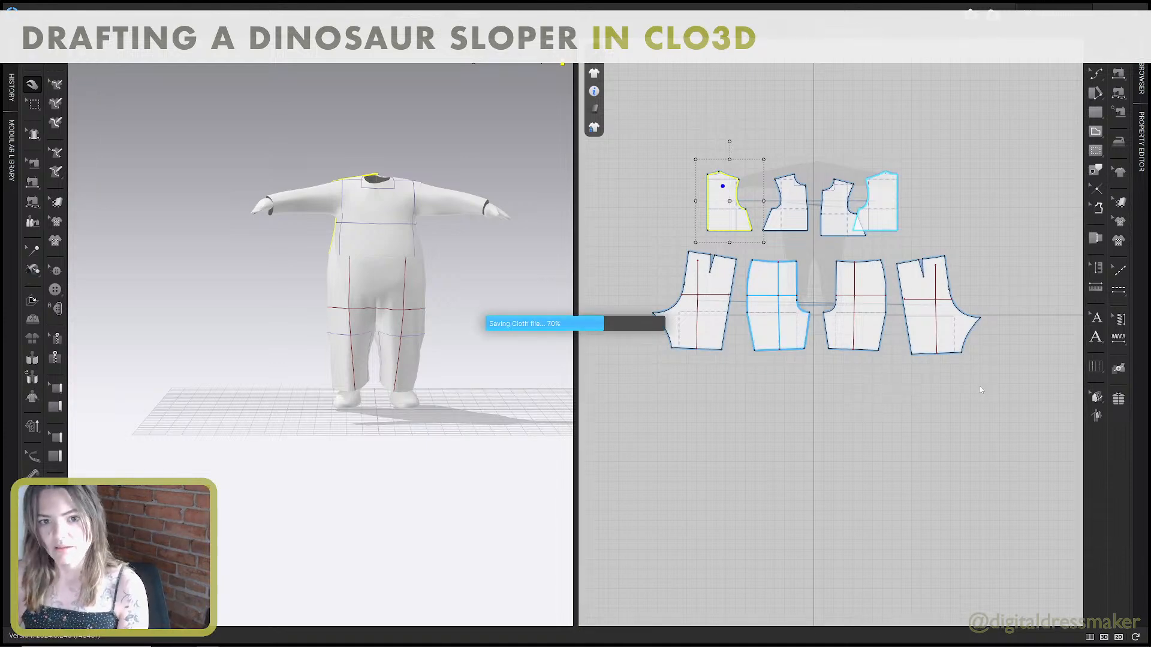
# Open the 00_PATREON folder in File Explorer and minimize the pant block guide and the measurement sheet.
pyautogui.hotkey('alt', 'Tab')
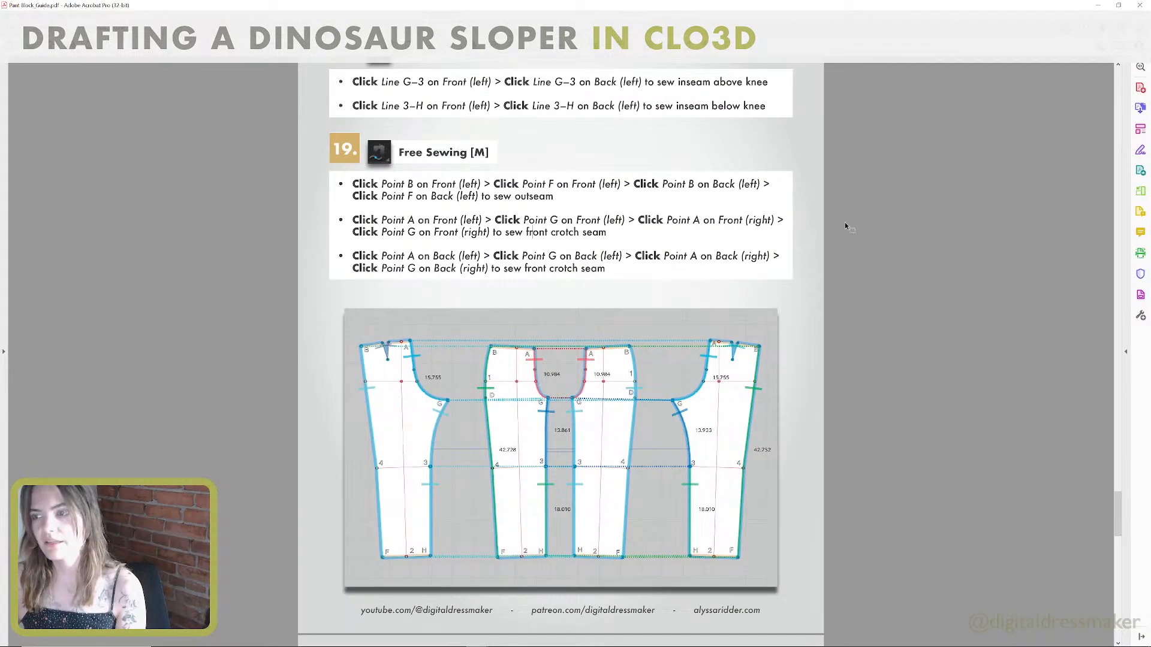
pyautogui.moveTo(464, 645)
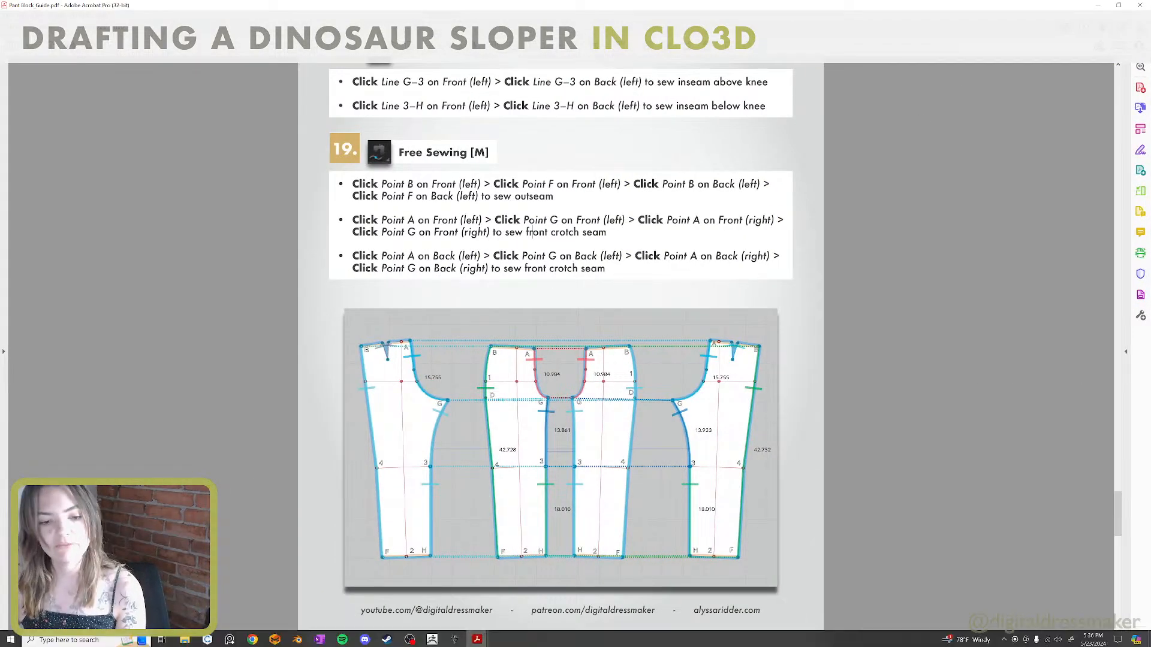
pyautogui.click(185, 639)
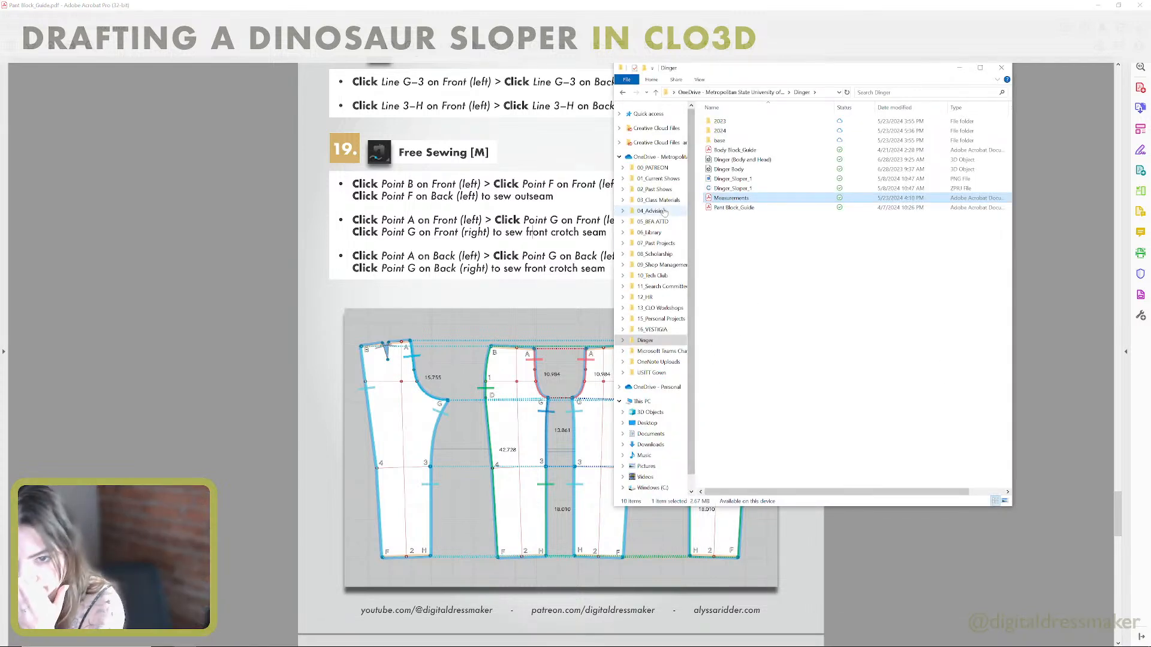
pyautogui.click(653, 168)
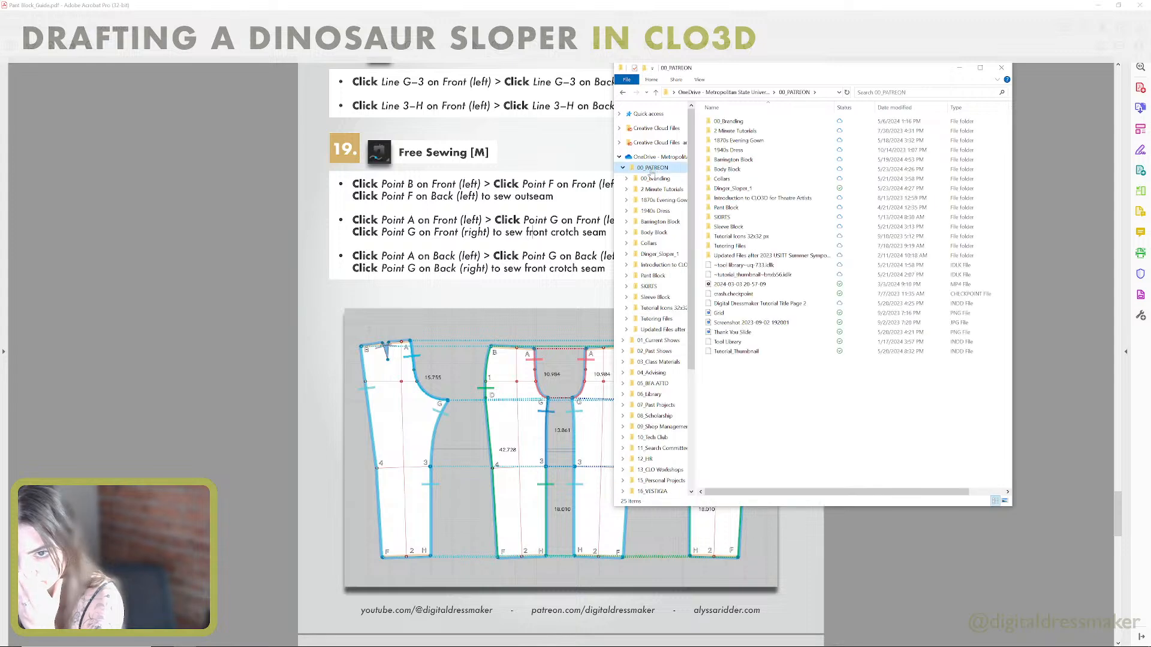
pyautogui.click(1096, 4)
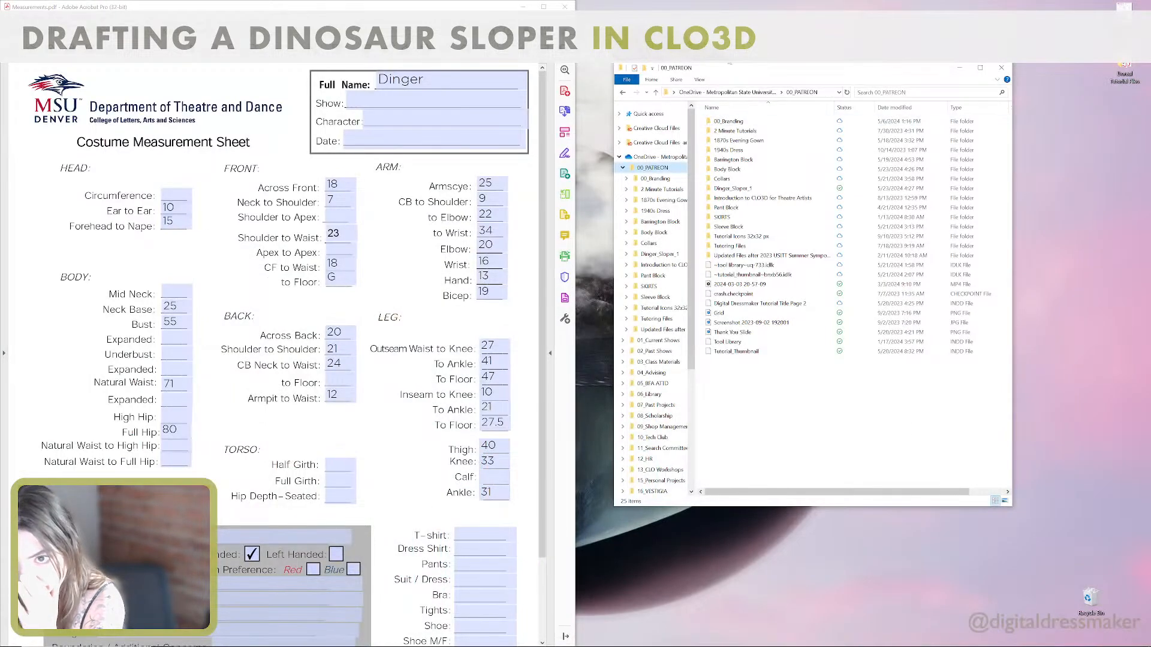
pyautogui.click(522, 7)
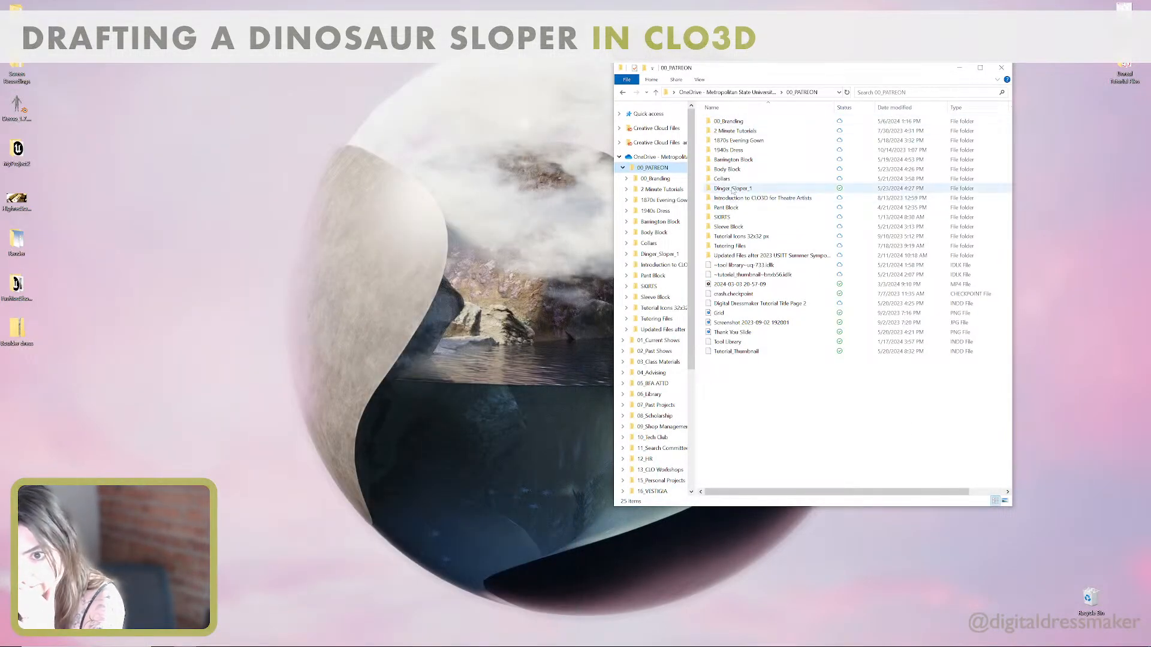
# Copy the Sleeve Block_Guide PDF from the Sleeve Block folder to the desktop.
pyautogui.click(746, 227)
pyautogui.doubleClick(746, 227)
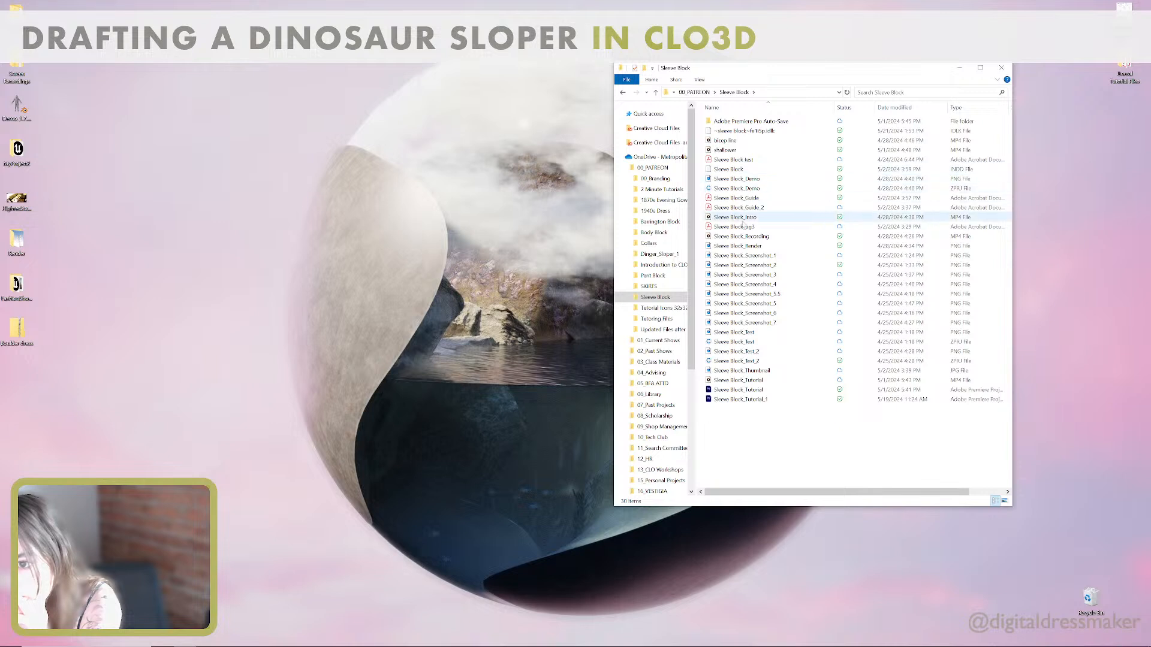
pyautogui.click(741, 199)
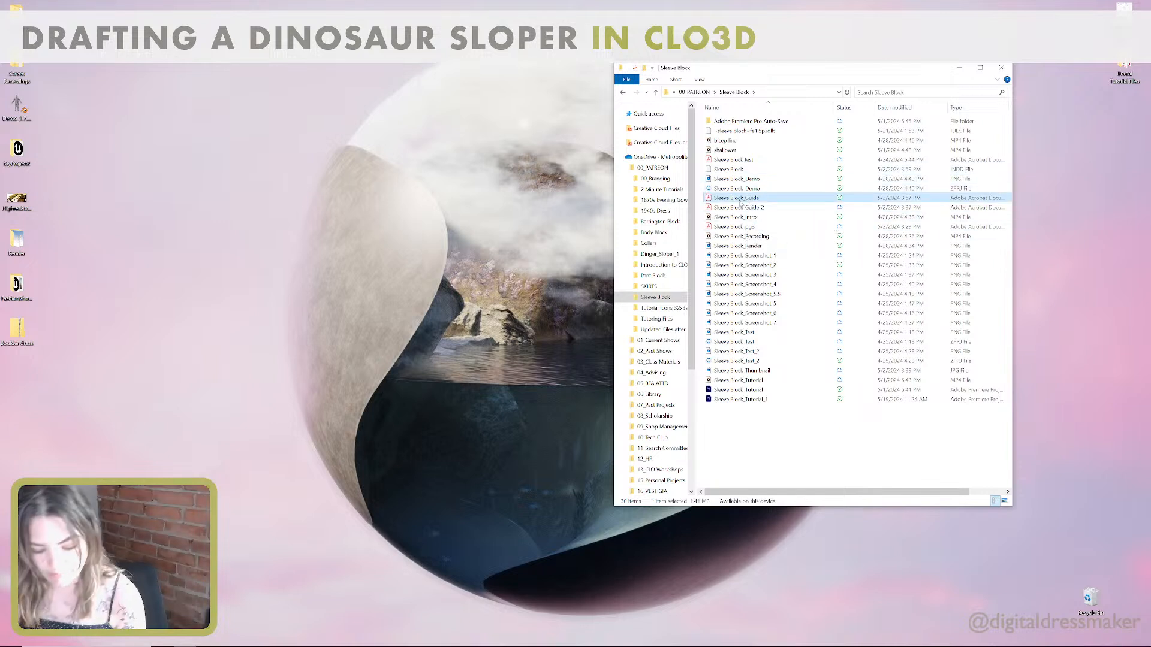
pyautogui.click(291, 133)
pyautogui.hotkey('ctrl', 'v')
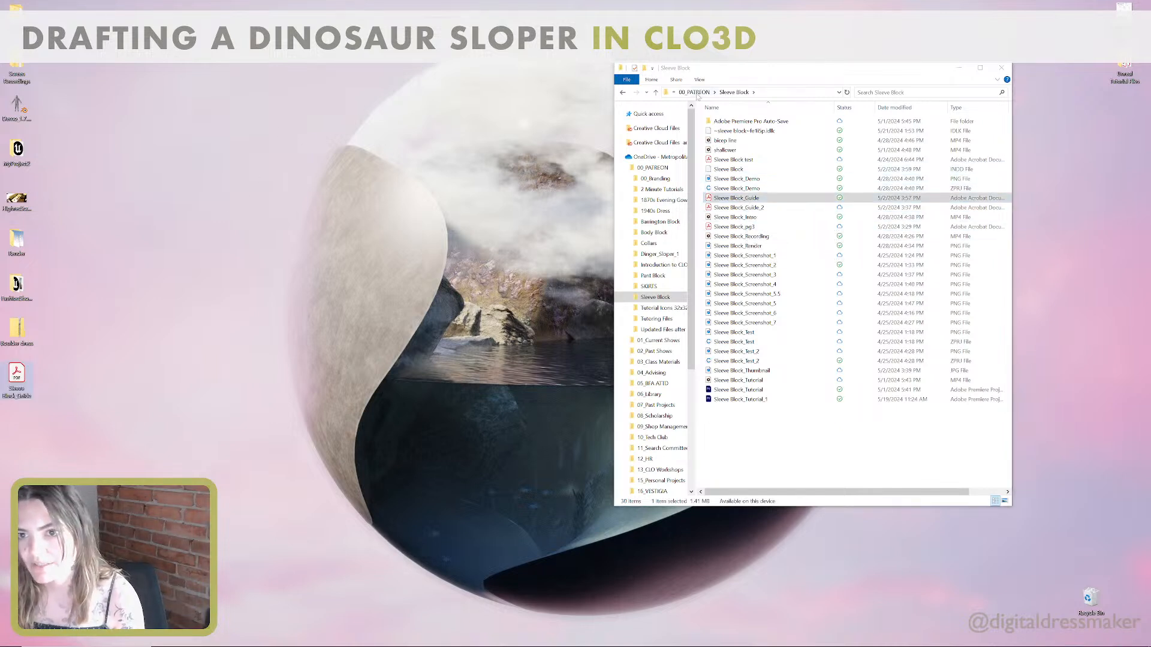
# Close the File Explorer window and open Sleeve Block_Guide from the desktop.
pyautogui.click(690, 93)
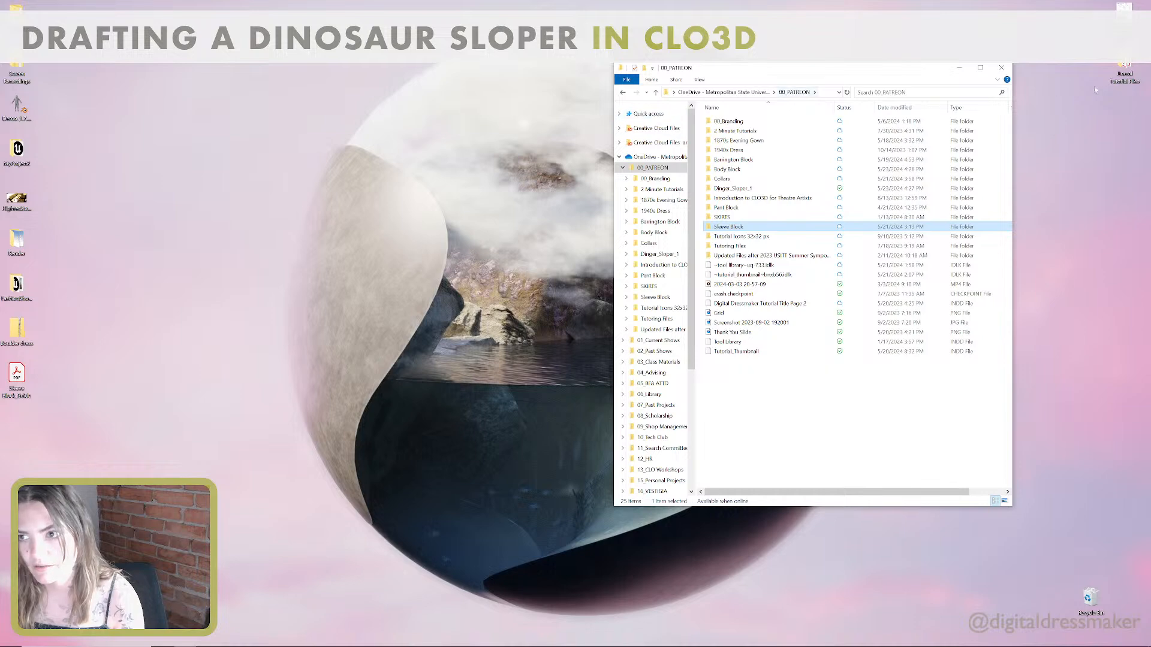
pyautogui.click(1002, 69)
pyautogui.doubleClick(16, 376)
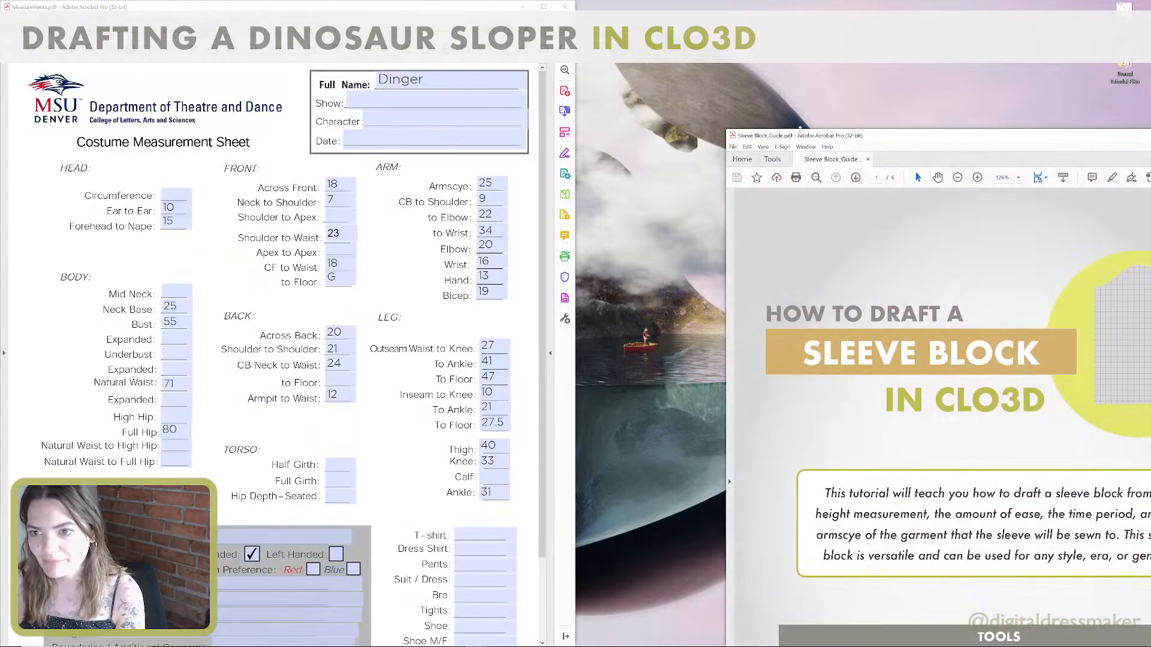
# Dock the Sleeve Block_Guide window in the free half of the desktop beside the measurement sheet.
pyautogui.moveTo(1004, 135); pyautogui.dragTo(806, 121)
pyautogui.click(1060, 120)
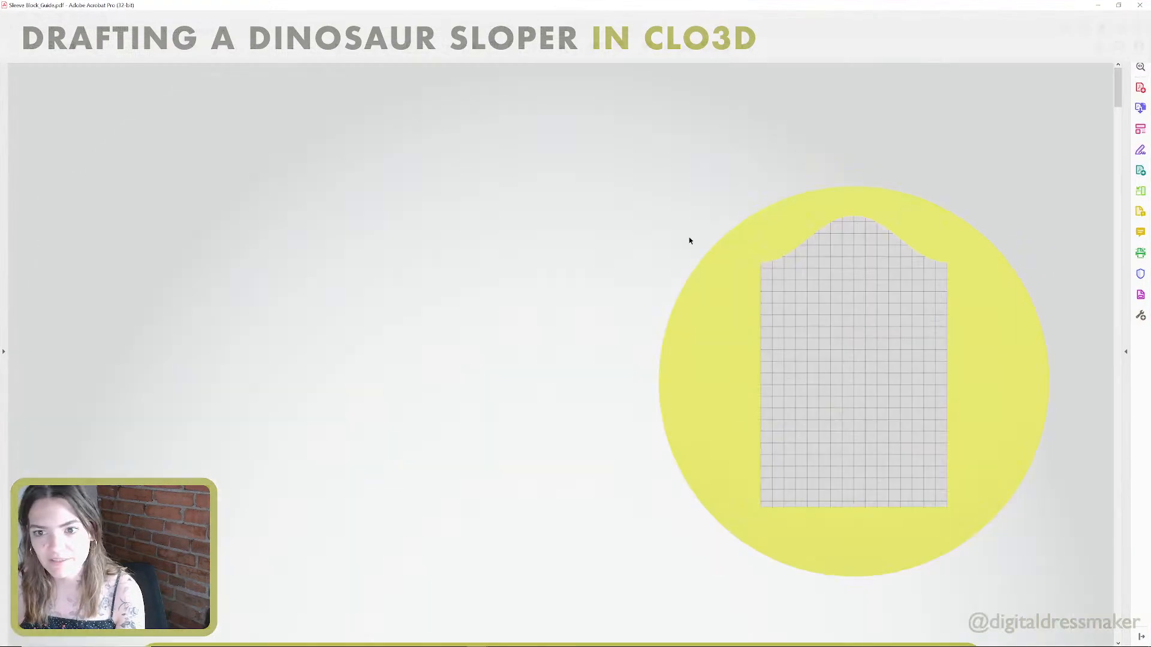
pyautogui.press('super+Right')
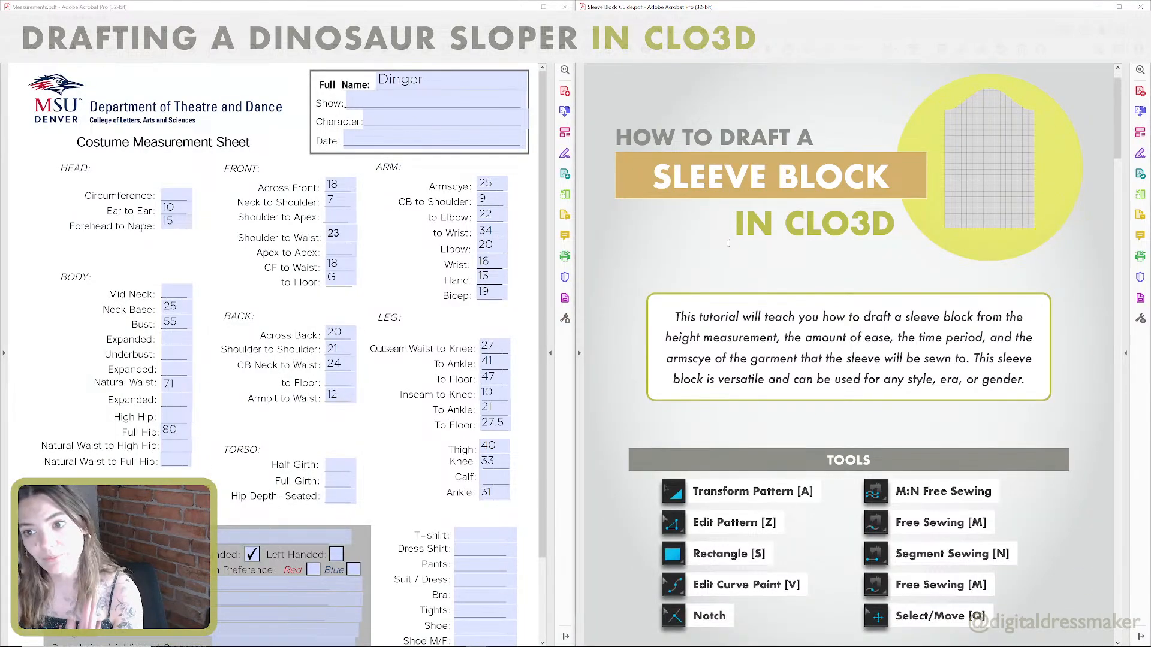
# Set Height of Avatar to 86 on the sleeve guide's Measurements page, checking the height used in the Body Block guide.
pyautogui.scroll(-2, 728, 243)
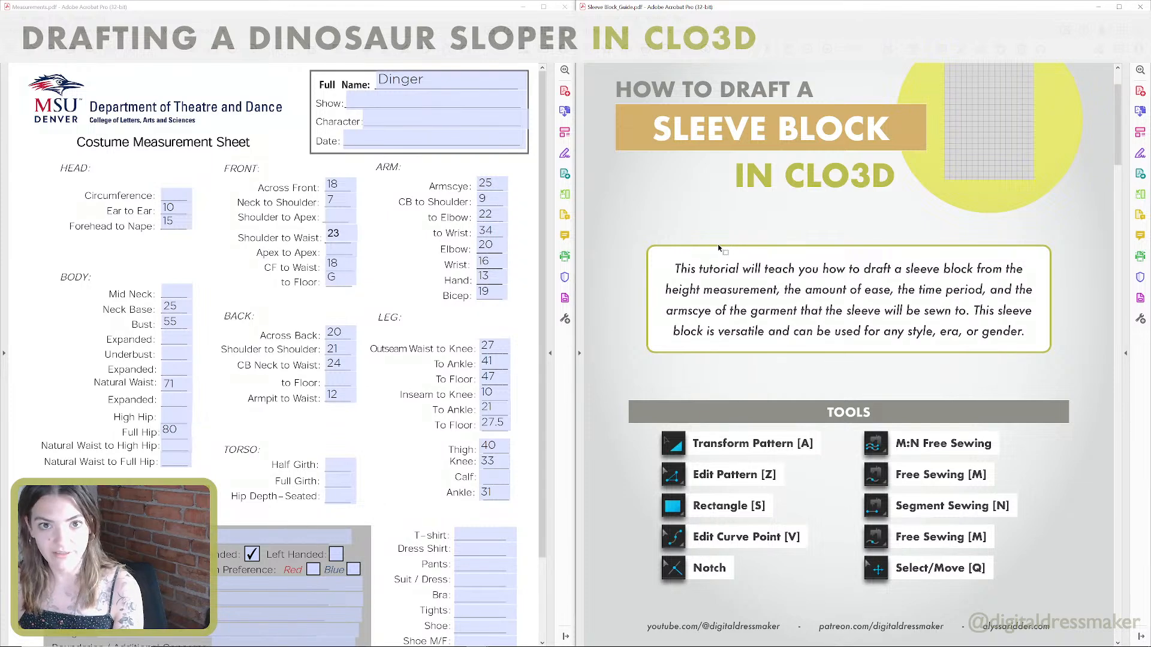
pyautogui.scroll(-2, 720, 247)
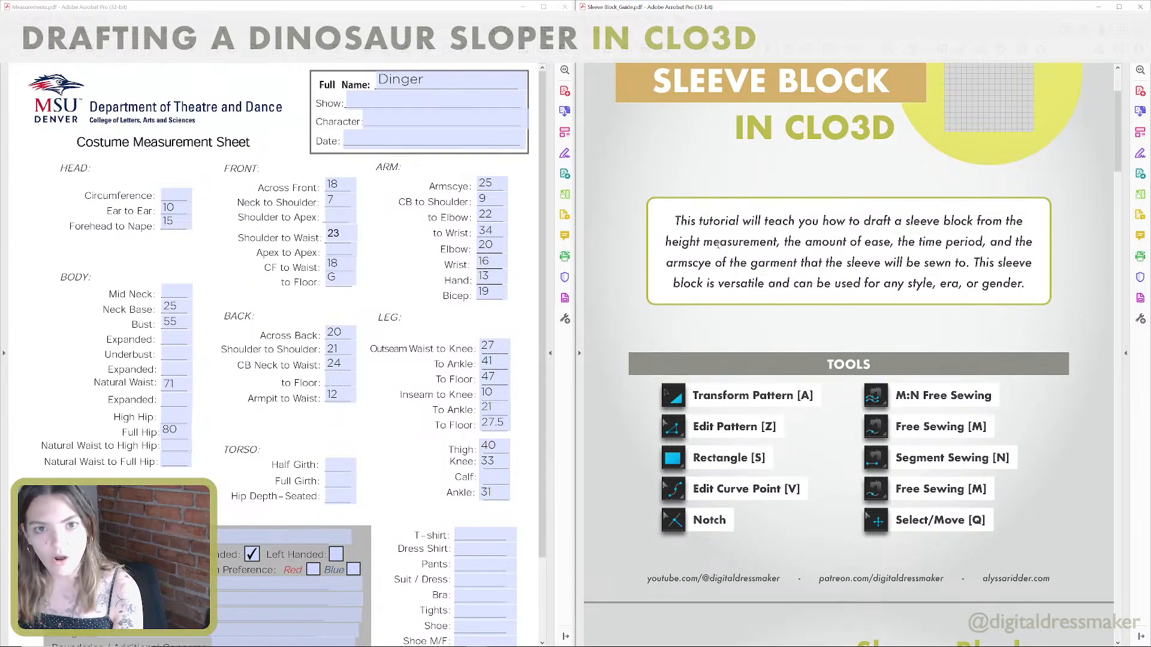
pyautogui.scroll(-12, 717, 244)
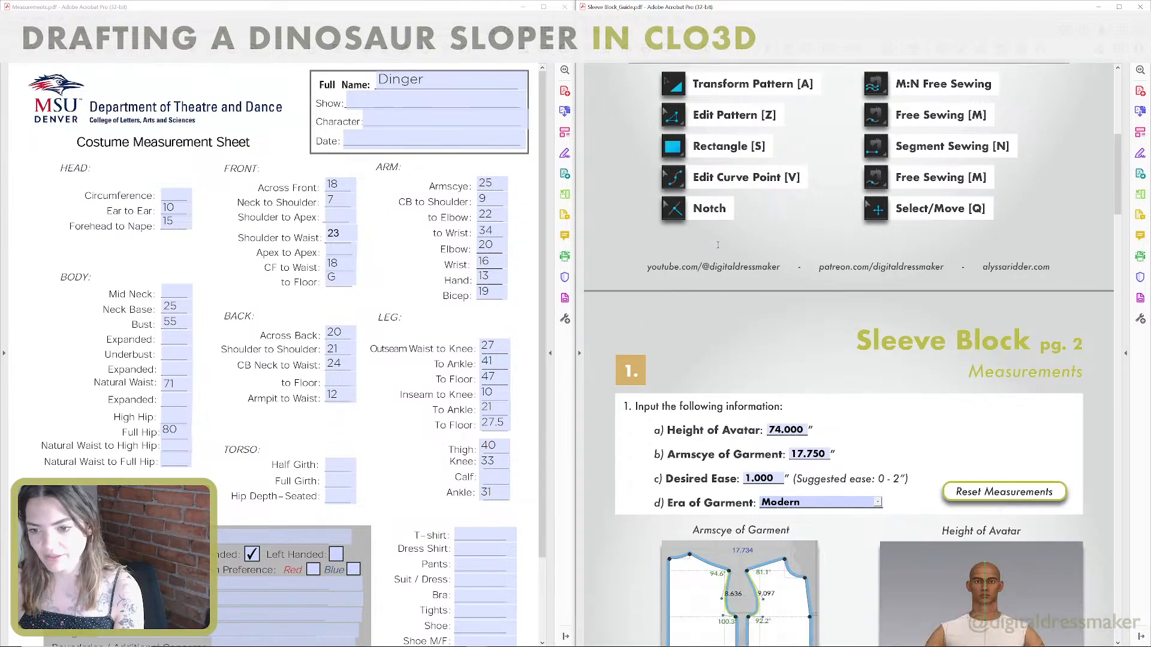
pyautogui.scroll(-2, 717, 244)
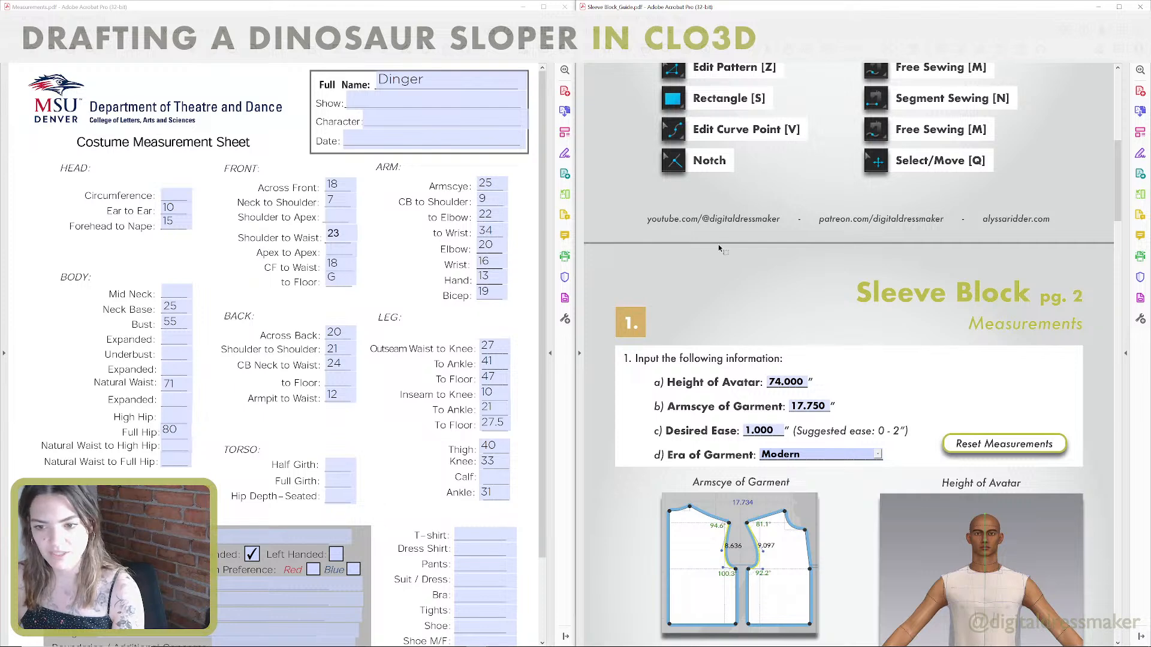
pyautogui.scroll(-2, 712, 235)
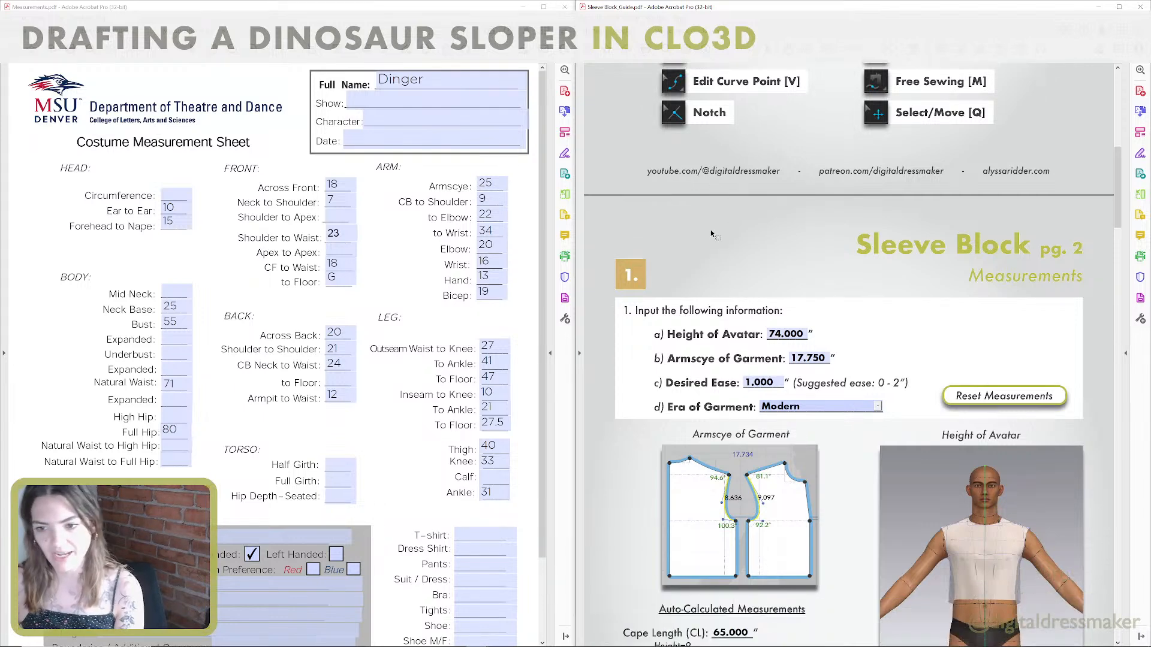
pyautogui.scroll(-4, 701, 233)
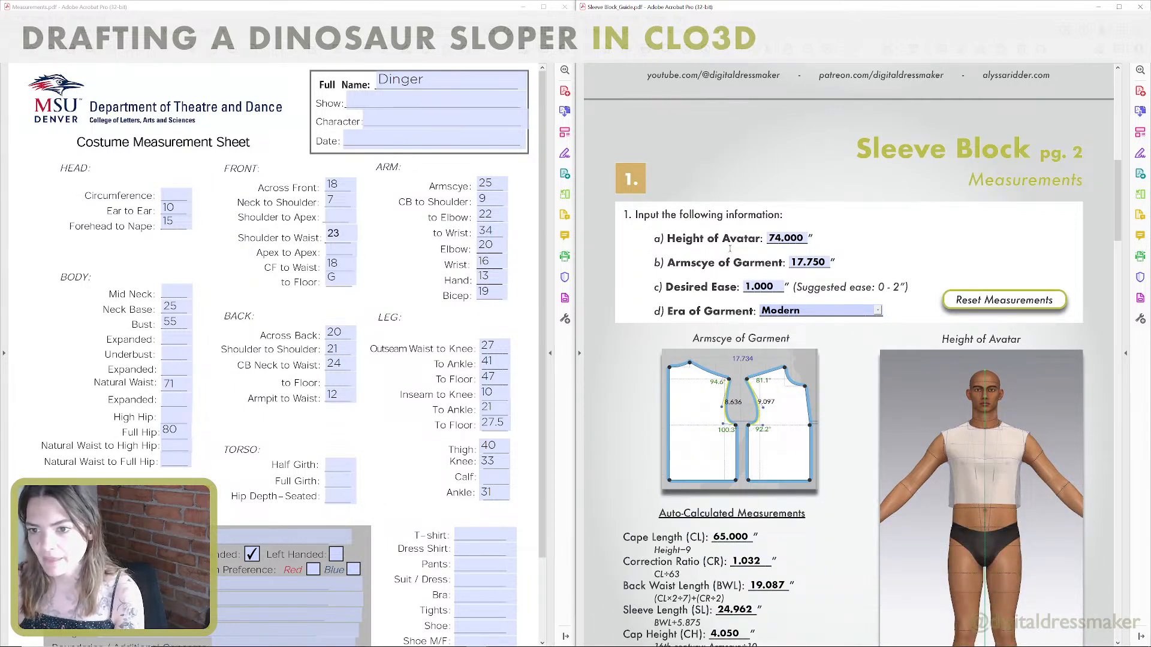
pyautogui.click(150, 32)
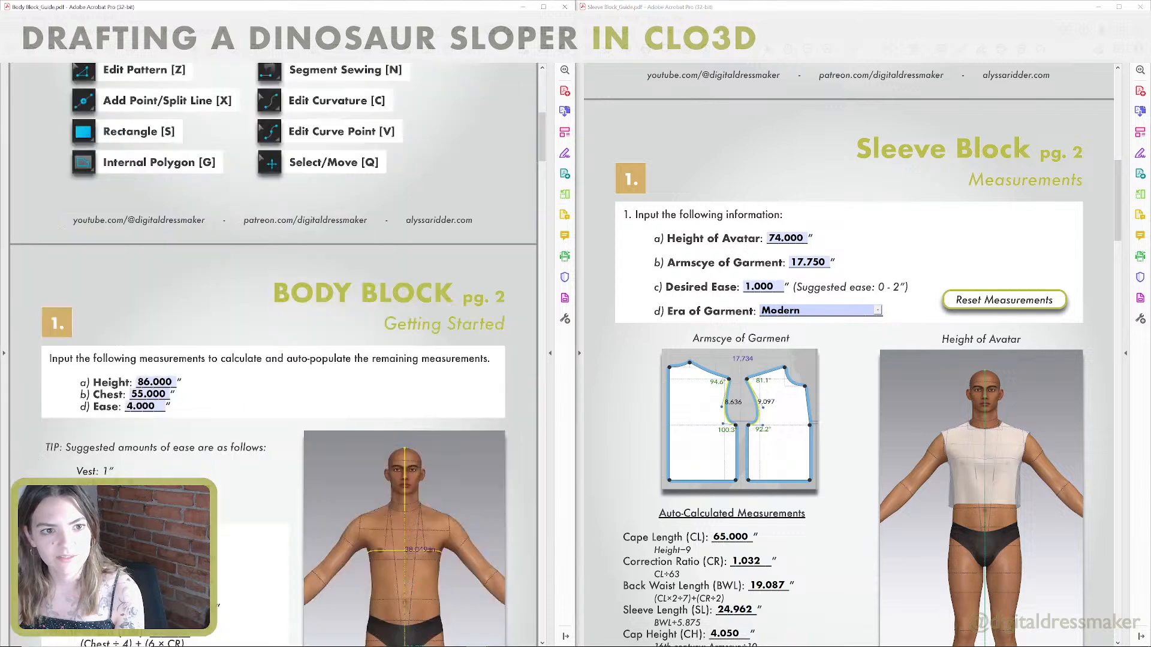
pyautogui.click(228, 30)
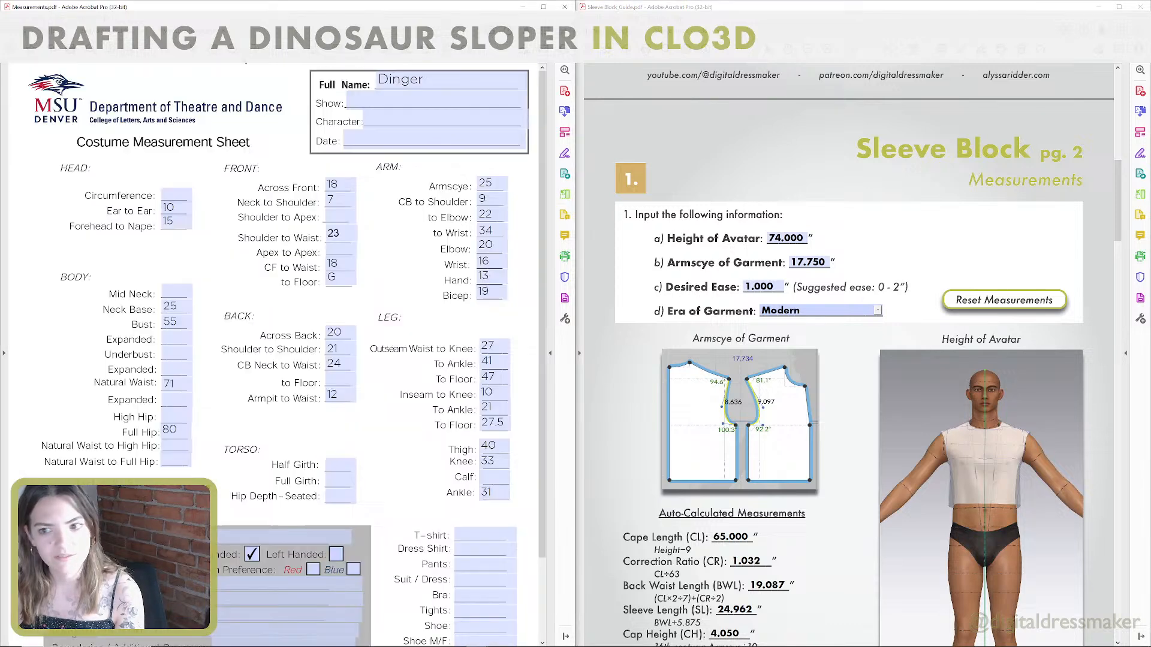
pyautogui.click(790, 239)
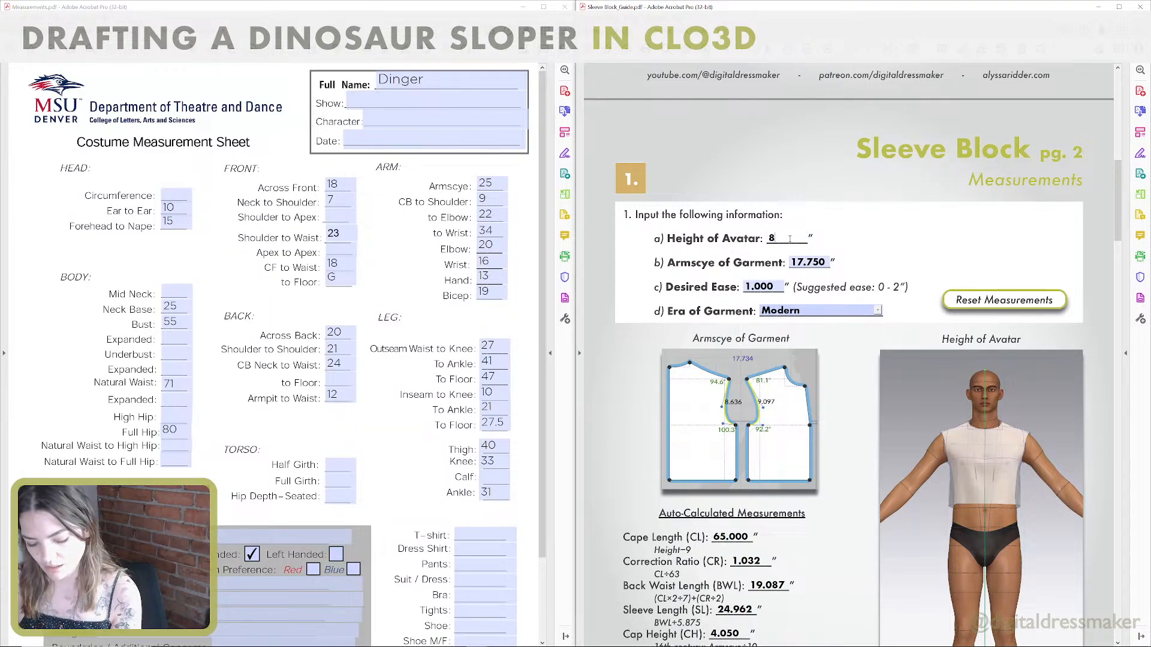
pyautogui.write('86')
pyautogui.click(854, 230)
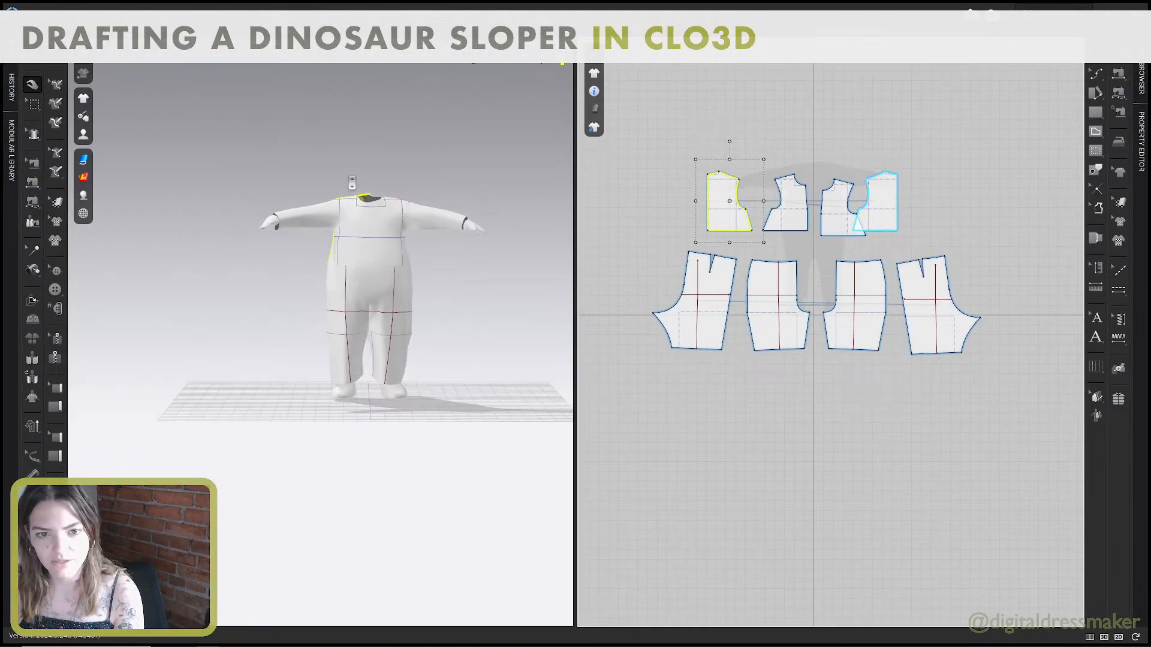
# Switch to CLO3D and tug the simulated back bodice's hem down over the avatar's tail.
pyautogui.scroll(5, 352, 184)
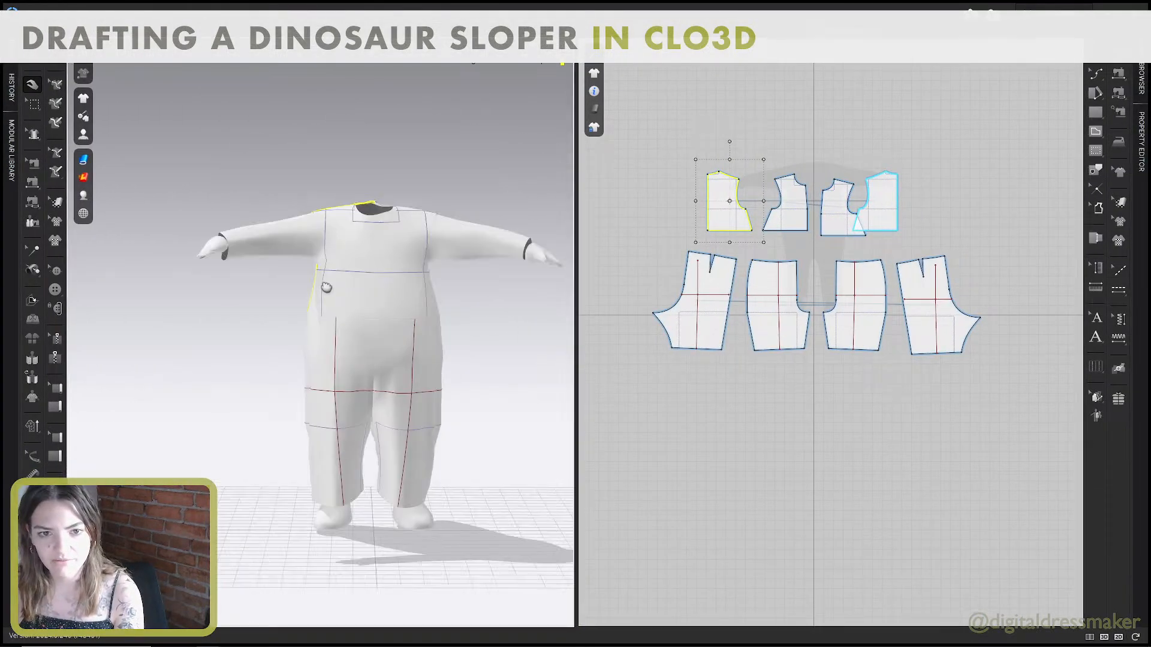
pyautogui.moveTo(326, 288); pyautogui.dragTo(324, 349, button='middle')
pyautogui.moveTo(324, 349)
pyautogui.mouseDown(button='right')
pyautogui.moveTo(392, 328)
pyautogui.moveTo(360, 350)
pyautogui.moveTo(422, 352)
pyautogui.moveTo(327, 372)
pyautogui.mouseUp(button='right')
pyautogui.scroll(5, 366, 327)
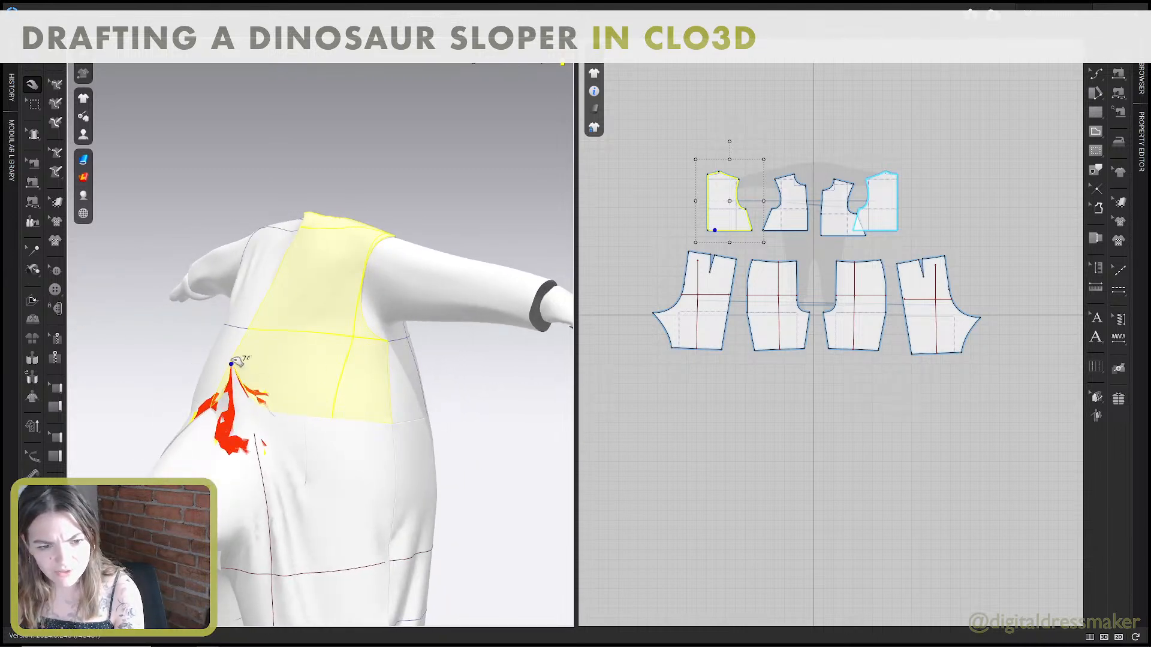
# Separate the overlapping front and back bodice pieces in the 2D layout, lining the front up with its mirrored partner.
pyautogui.scroll(5, 821, 214)
pyautogui.moveTo(822, 214); pyautogui.dragTo(864, 231, button='middle')
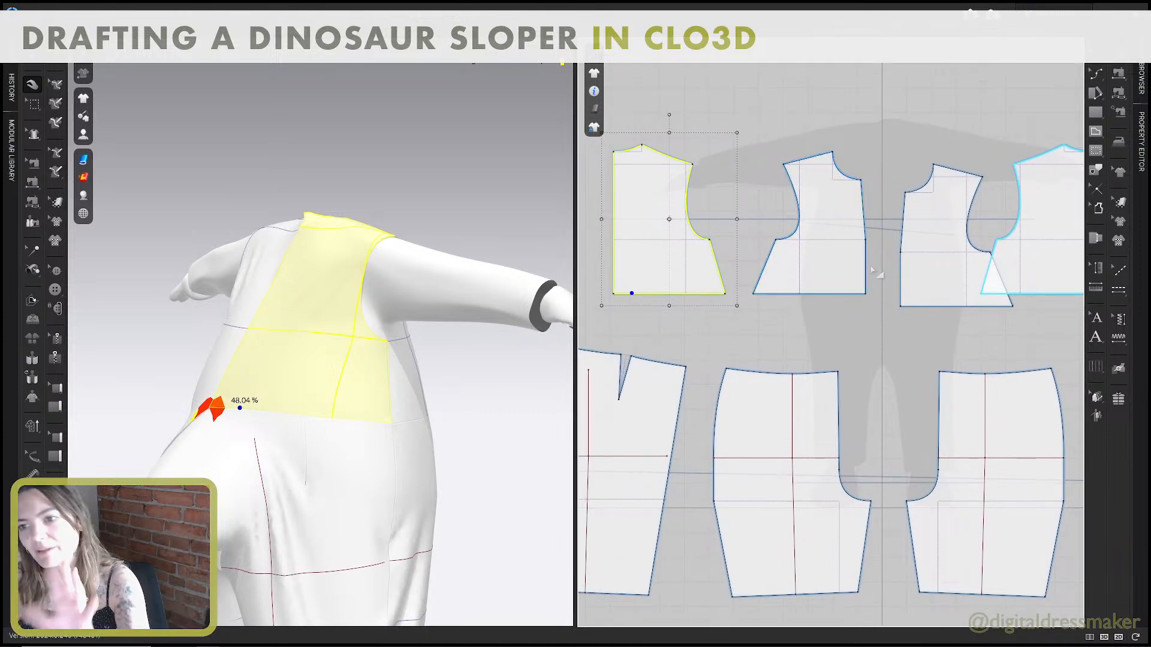
pyautogui.click(922, 251)
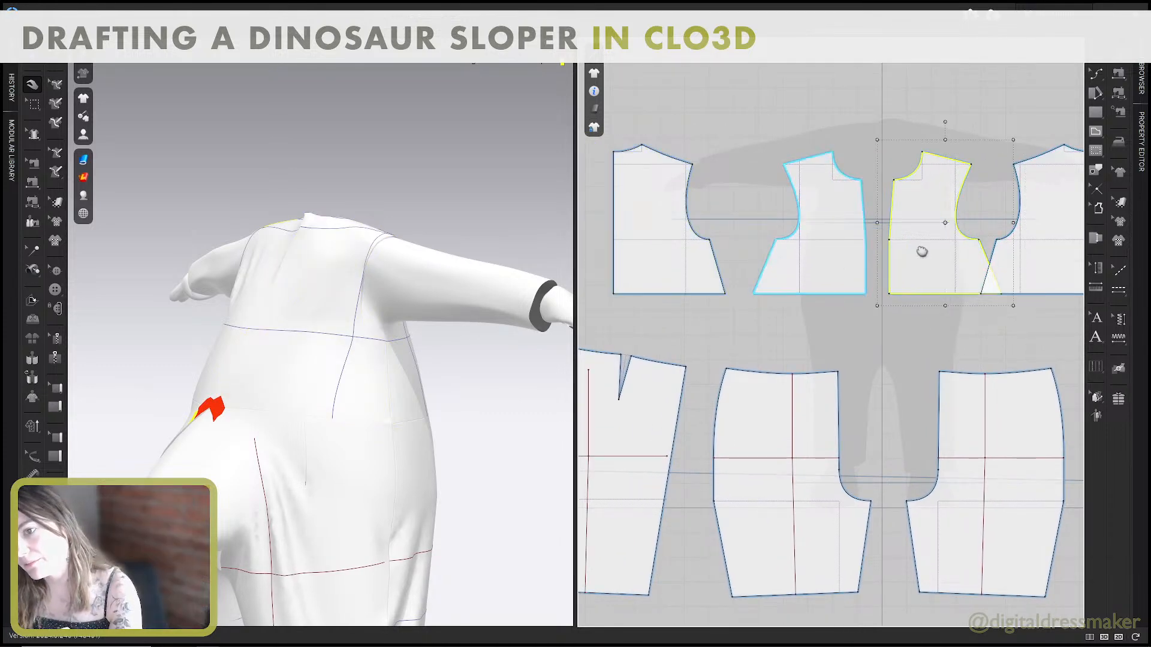
pyautogui.moveTo(921, 251); pyautogui.dragTo(869, 288, button='middle')
pyautogui.moveTo(994, 293); pyautogui.dragTo(1051, 298)
pyautogui.click(954, 364)
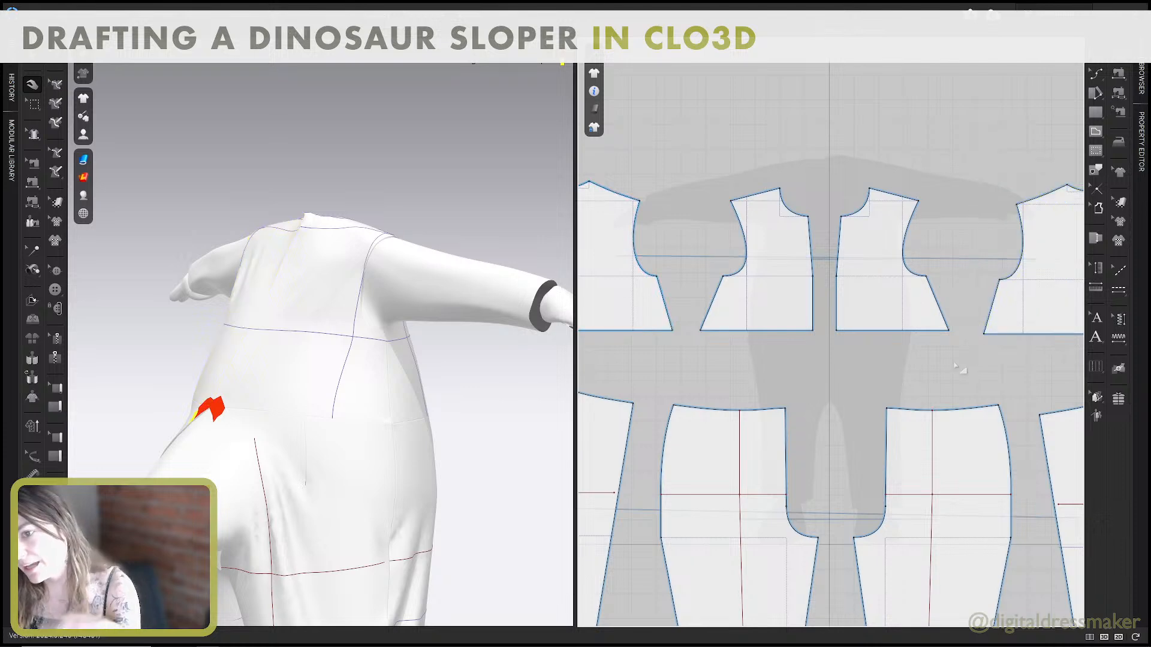
pyautogui.moveTo(801, 321); pyautogui.dragTo(880, 308, button='middle')
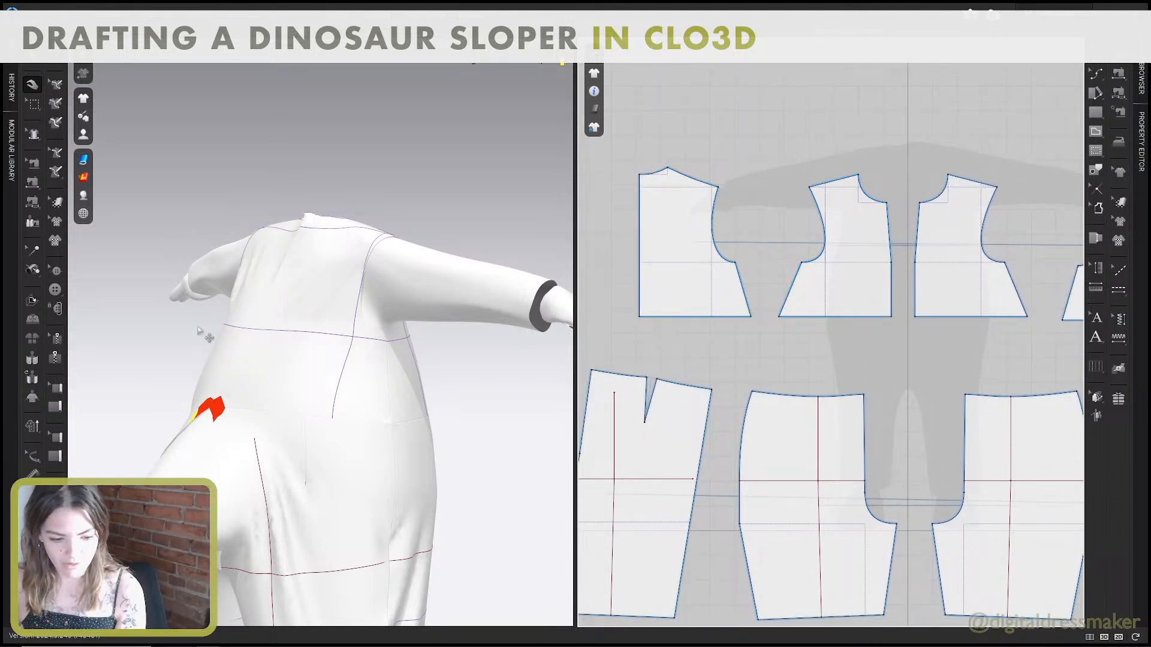
# Examine the simulated garment on the avatar, checking the tail area at the back and the bodice from the front.
pyautogui.moveTo(290, 355); pyautogui.dragTo(342, 338, button='right')
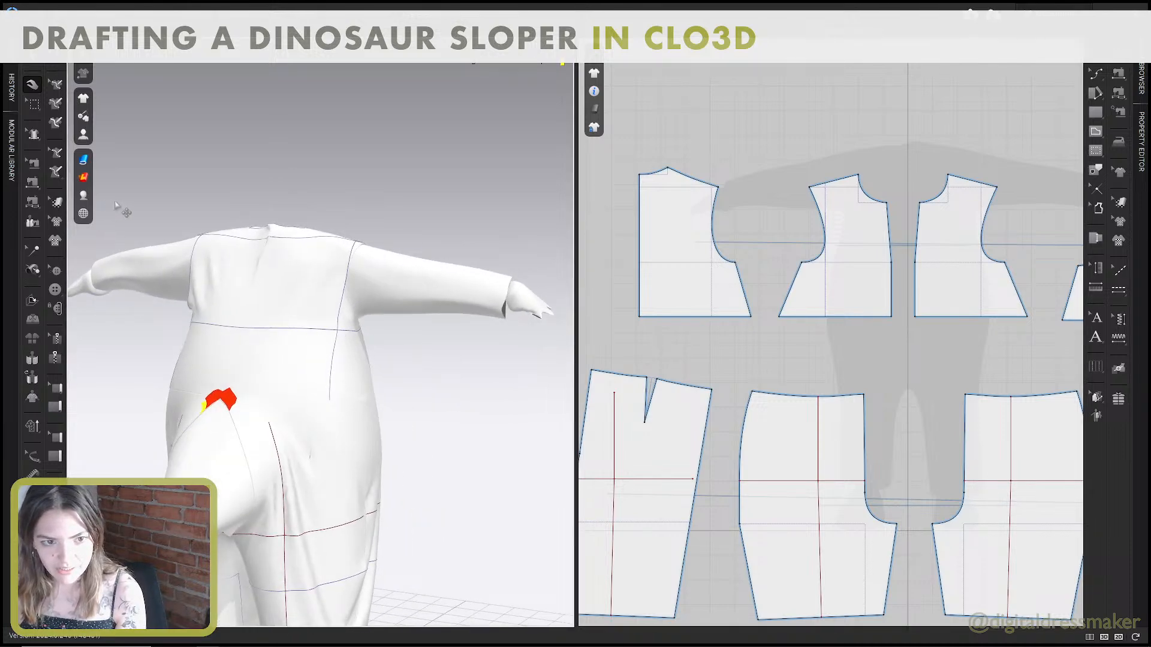
pyautogui.moveTo(118, 207); pyautogui.dragTo(403, 359, button='right')
pyautogui.click(321, 357)
pyautogui.scroll(-3, 403, 363)
pyautogui.moveTo(404, 367); pyautogui.dragTo(412, 294, button='middle')
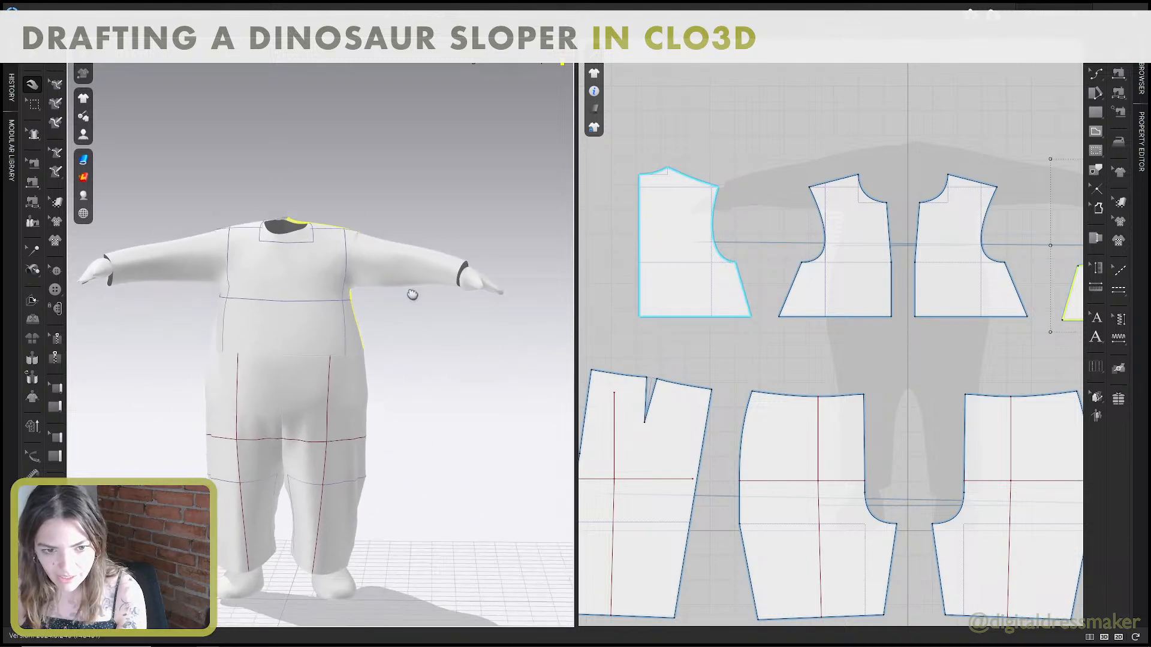
pyautogui.scroll(-2, 412, 294)
pyautogui.moveTo(332, 268)
pyautogui.mouseDown(button='right')
pyautogui.moveTo(366, 267)
pyautogui.moveTo(326, 264)
pyautogui.mouseUp(button='right')
pyautogui.click(327, 264)
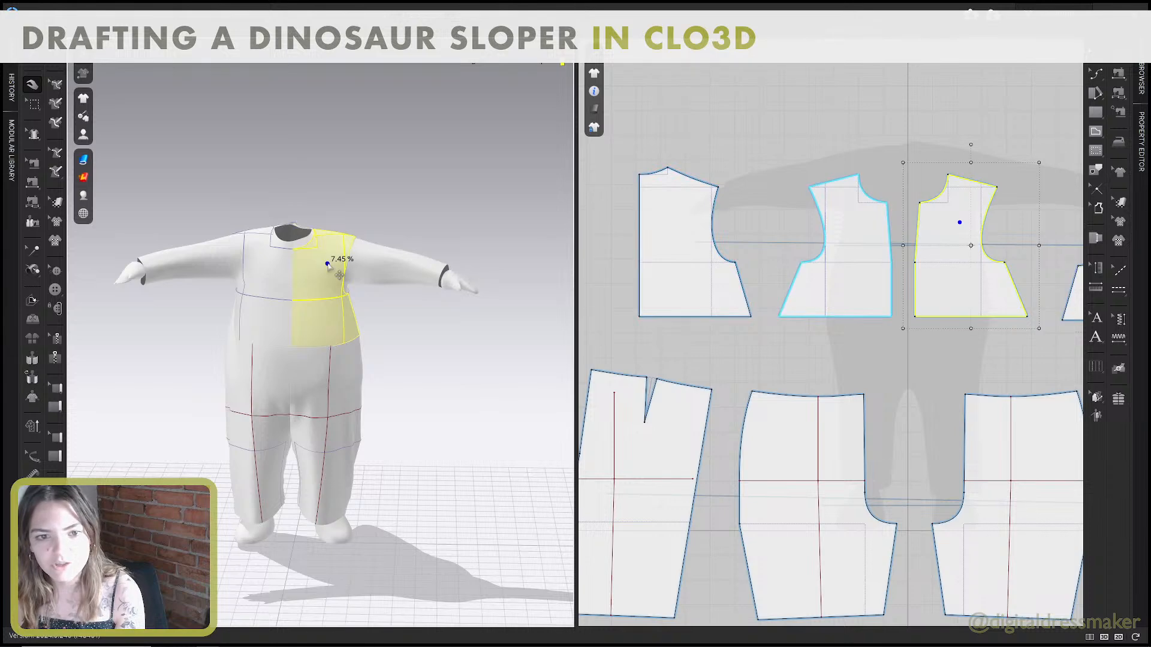
pyautogui.click(268, 264)
pyautogui.scroll(2, 307, 263)
# Measure the combined length of the back and front bodice armscye curves in the 2D pattern.
pyautogui.click(765, 211)
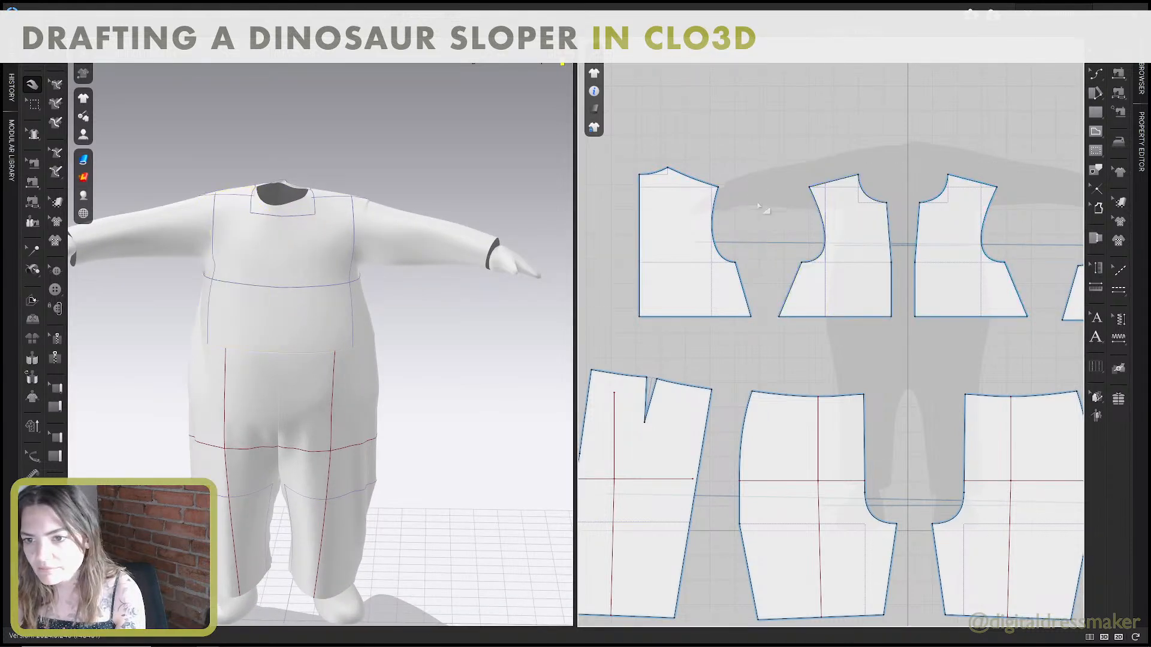
pyautogui.scroll(2, 680, 237)
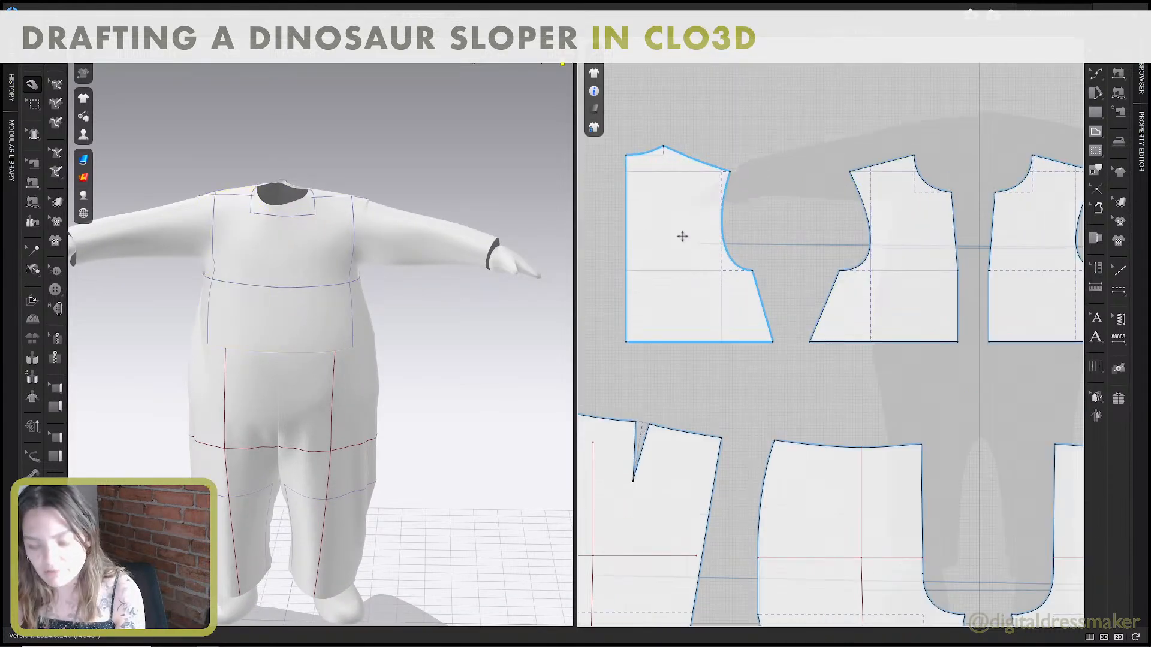
pyautogui.click(735, 265)
pyautogui.keyDown('shift'); pyautogui.click(865, 261); pyautogui.keyUp('shift')
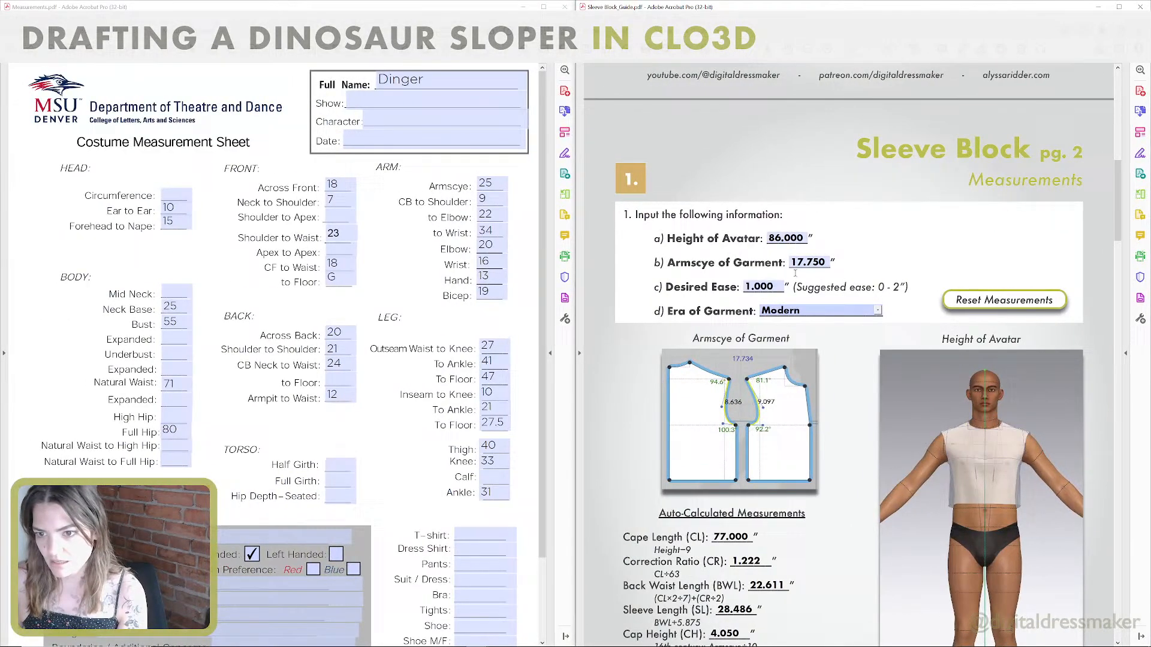
# Switch to the Sleeve Block guide and set Armscye of Garment to 28.75 and Desired Ease to 0.
pyautogui.click(820, 264)
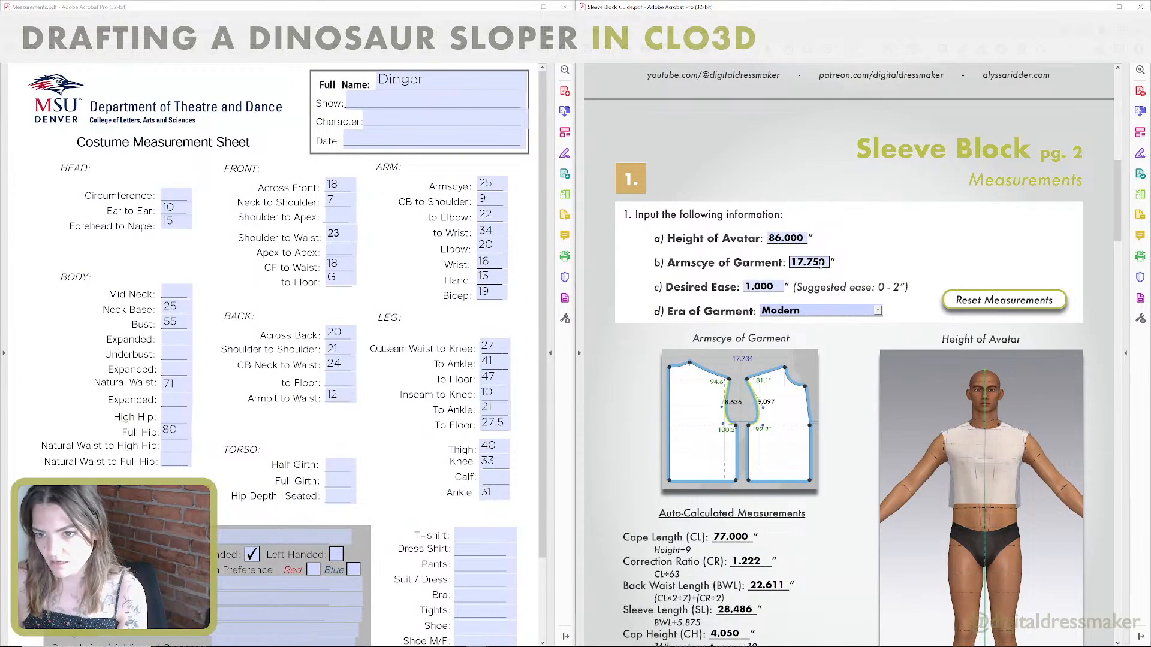
pyautogui.doubleClick(821, 264)
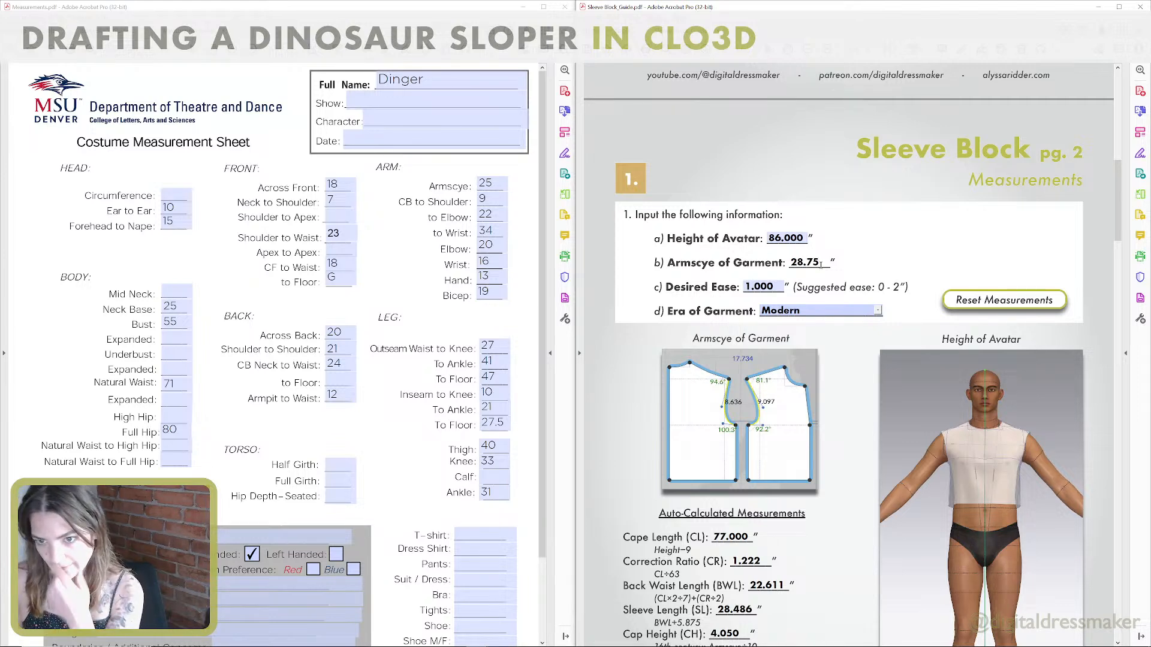
pyautogui.click(868, 261)
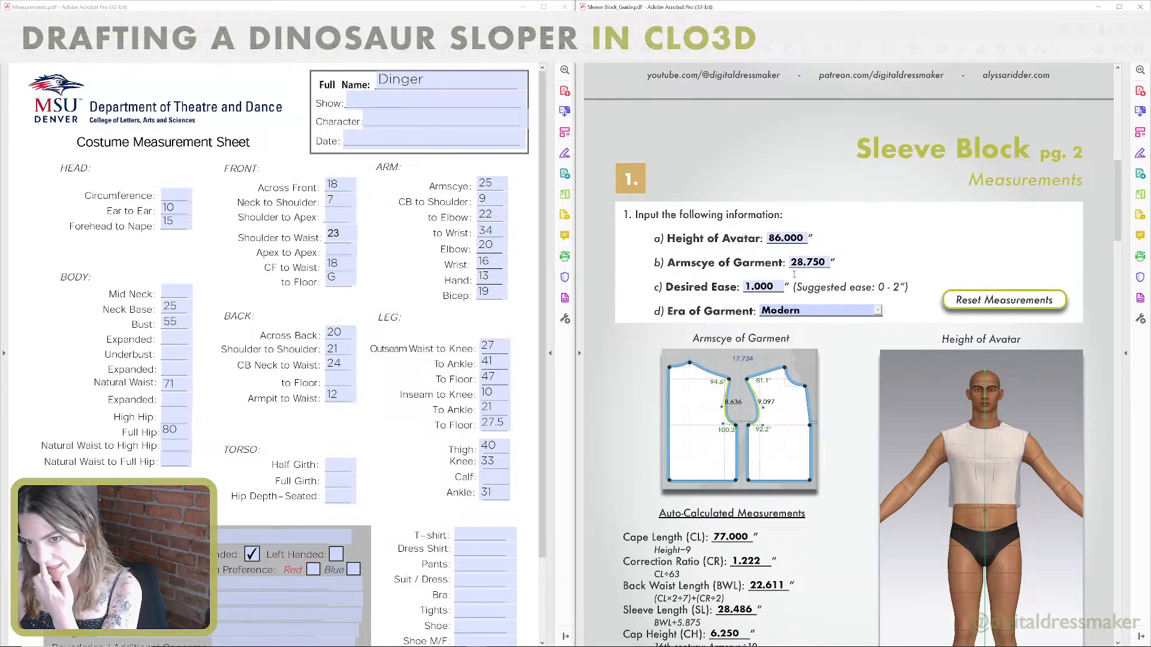
pyautogui.click(772, 288)
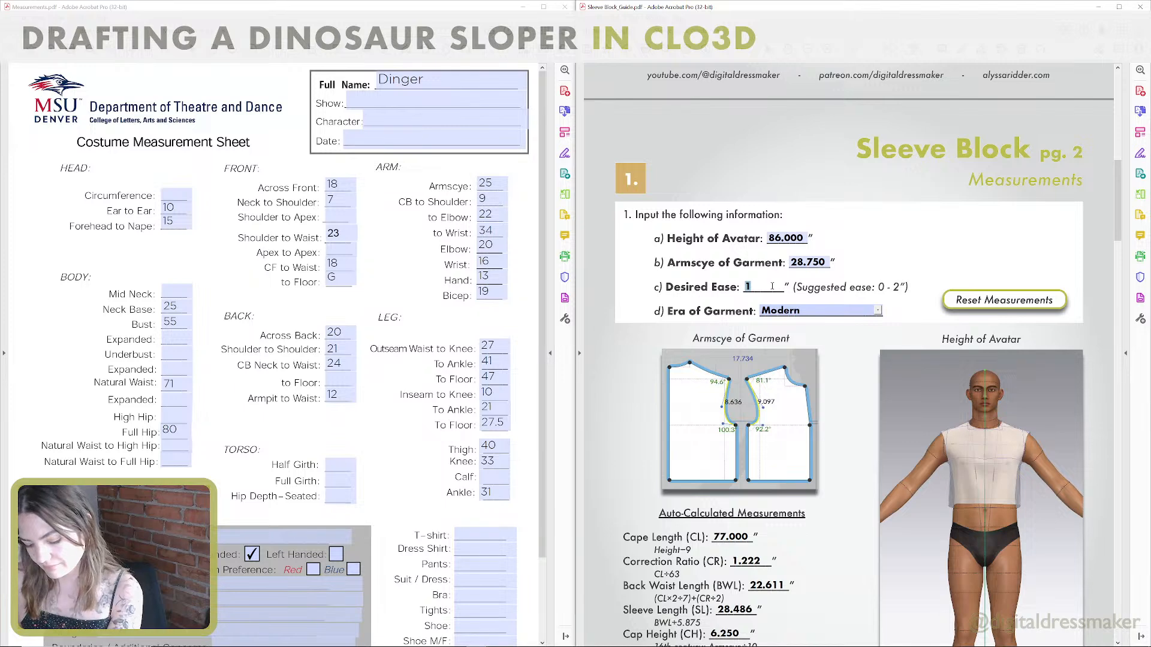
pyautogui.click(895, 237)
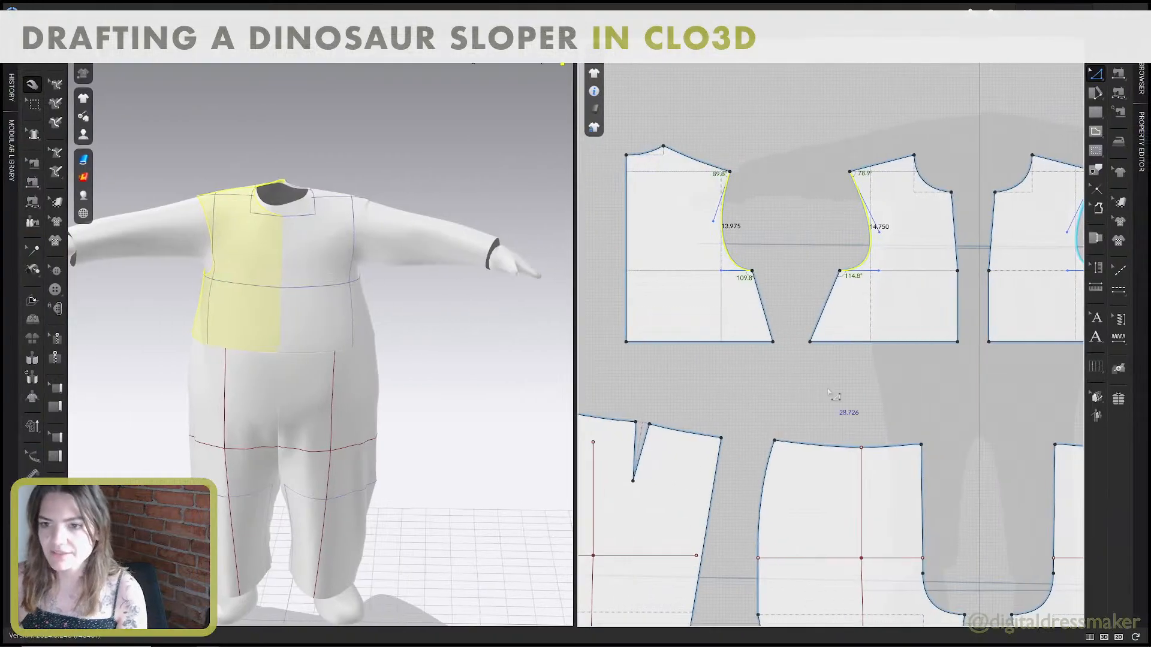
pyautogui.moveTo(348, 261); pyautogui.dragTo(381, 294, button='middle')
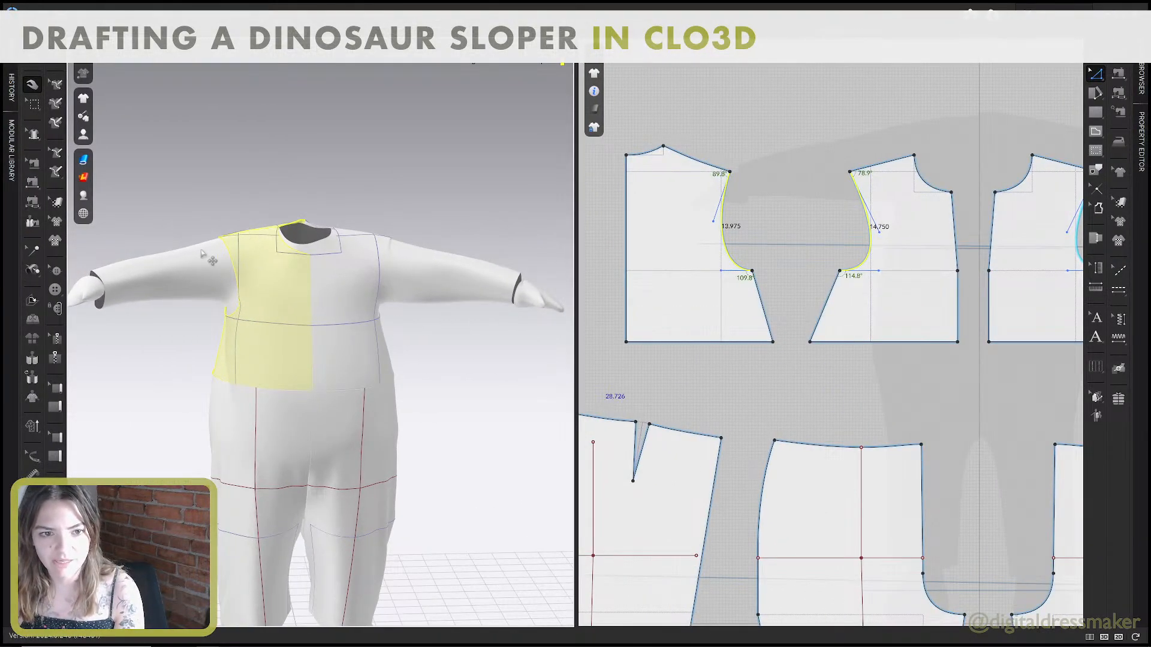
pyautogui.moveTo(239, 254); pyautogui.dragTo(318, 236, button='middle')
pyautogui.moveTo(317, 236); pyautogui.dragTo(363, 257, button='right')
pyautogui.moveTo(494, 263); pyautogui.dragTo(321, 239, button='right')
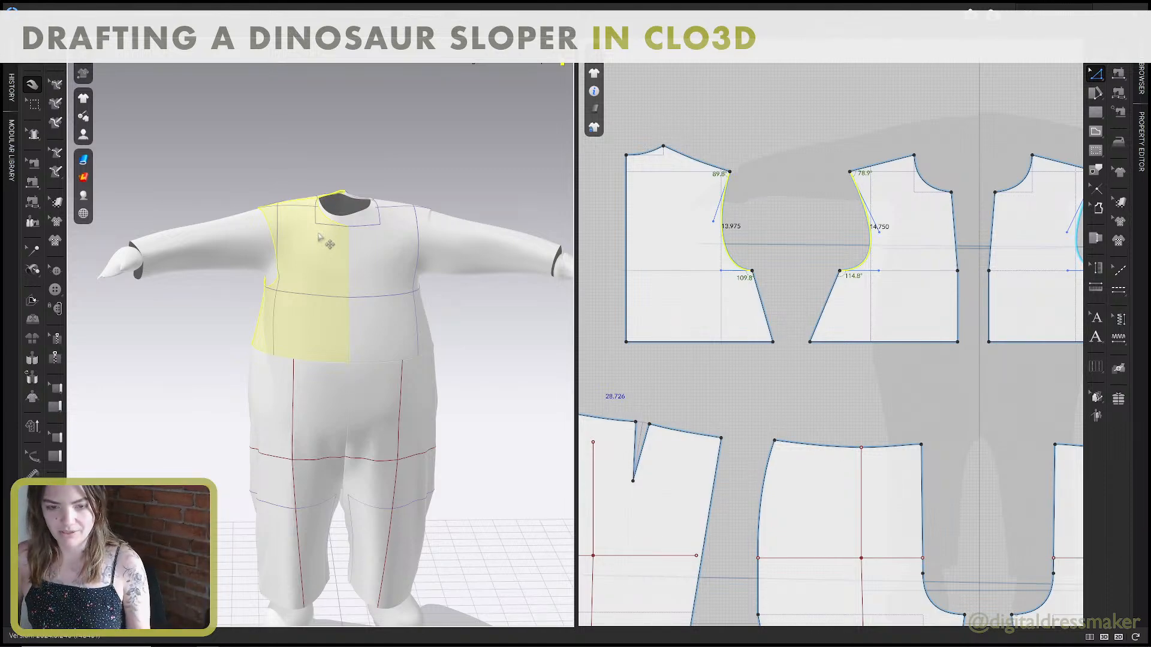
# Return to the Sleeve Block guide and open the Era of Garment choices.
pyautogui.press('ctrl+super+Left')
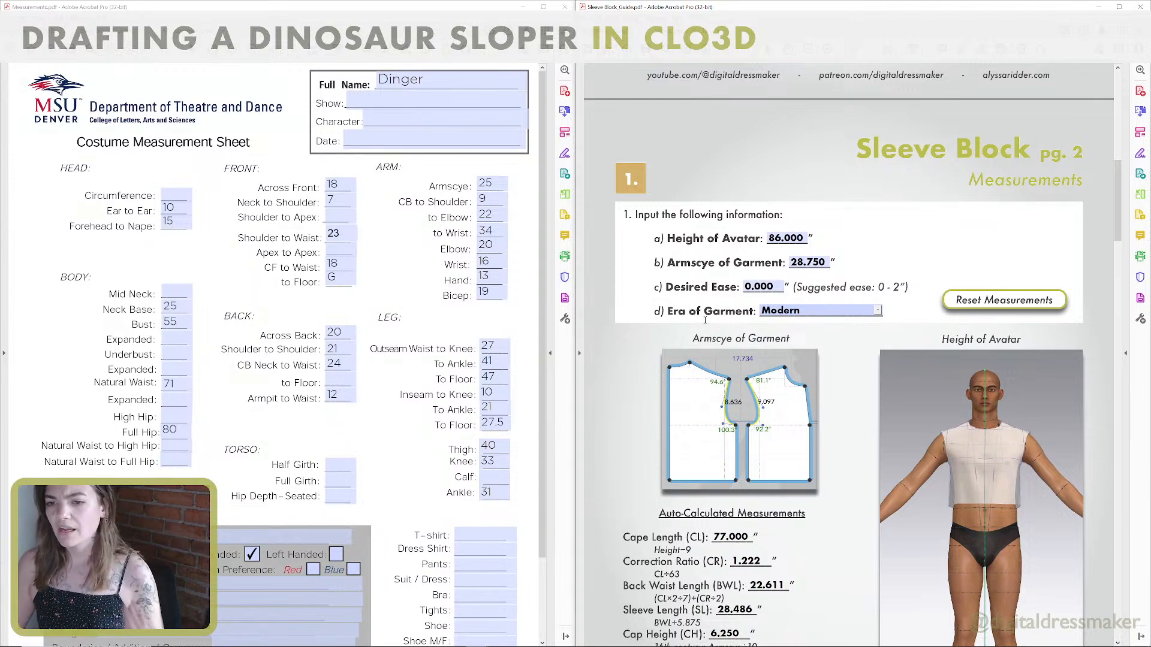
pyautogui.click(878, 311)
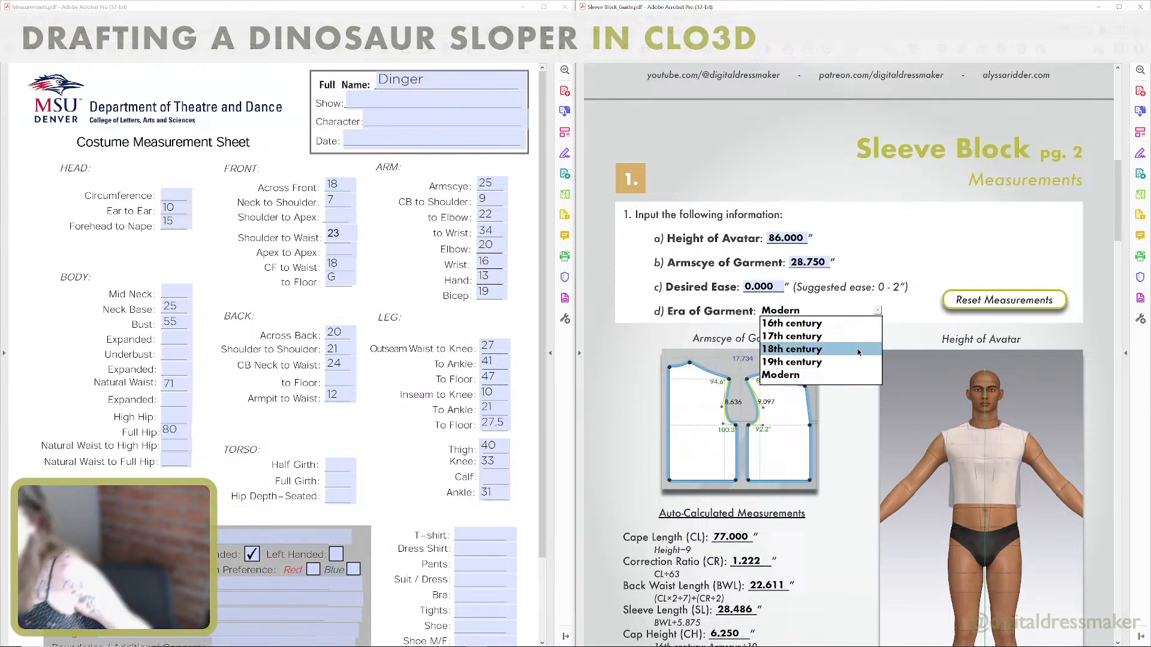
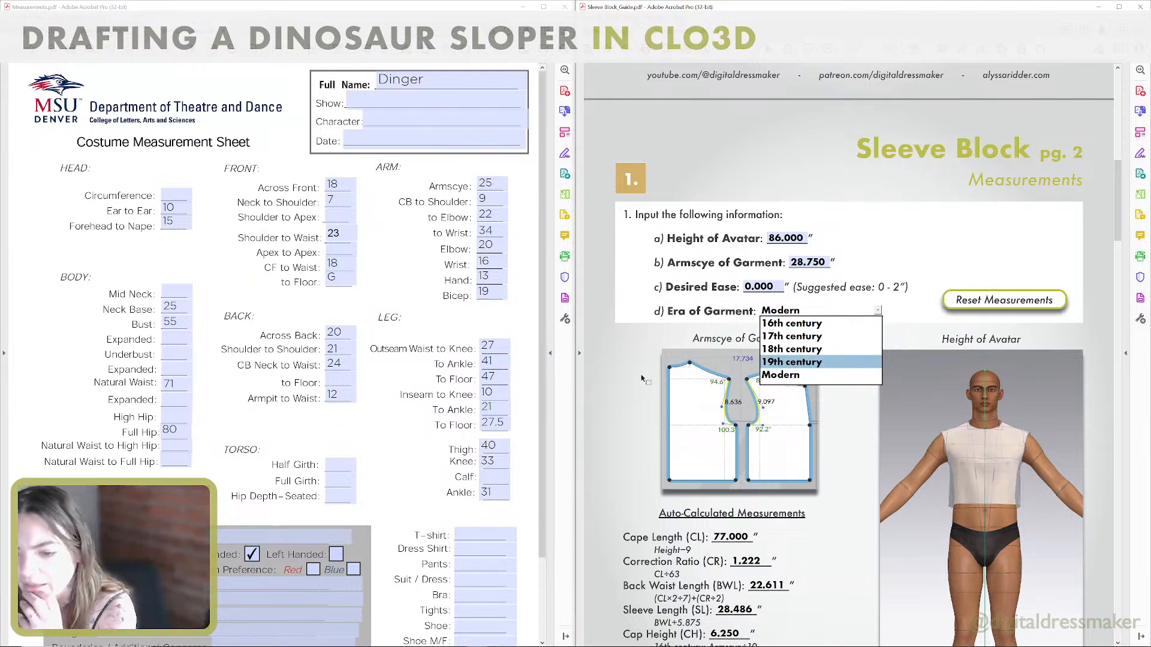
# Set Era of Garment to Modern in the Sleeve Block guide and review the auto-calculated bicep circumference formula.
pyautogui.click(786, 376)
pyautogui.scroll(-5, 785, 354)
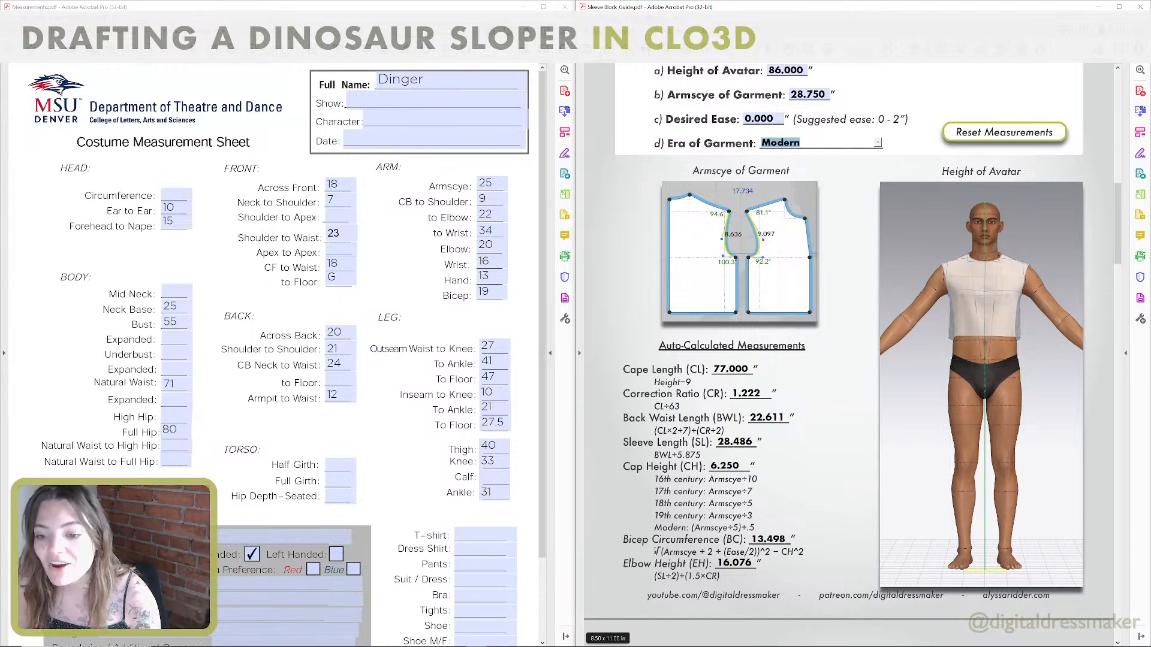
pyautogui.moveTo(654, 551); pyautogui.dragTo(746, 552)
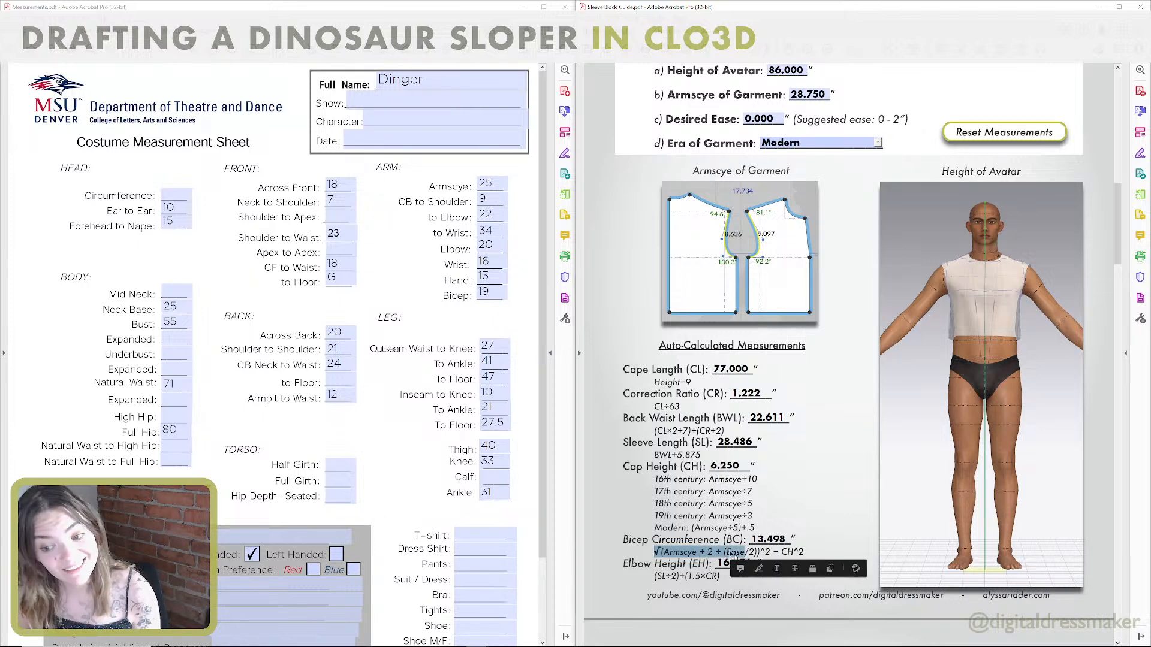
pyautogui.click(730, 550)
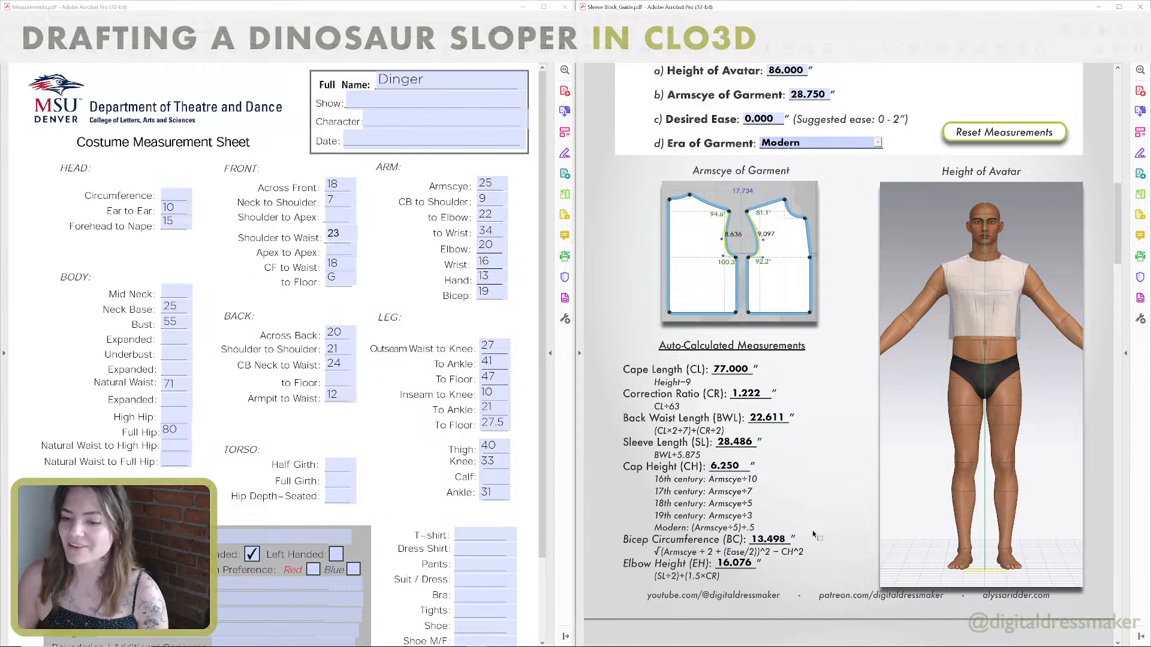
# Read the base pattern drafting instructions on page 3 of the Sleeve Block guide, covering the rectangle, bicep and elbow lines.
pyautogui.scroll(-3, 811, 530)
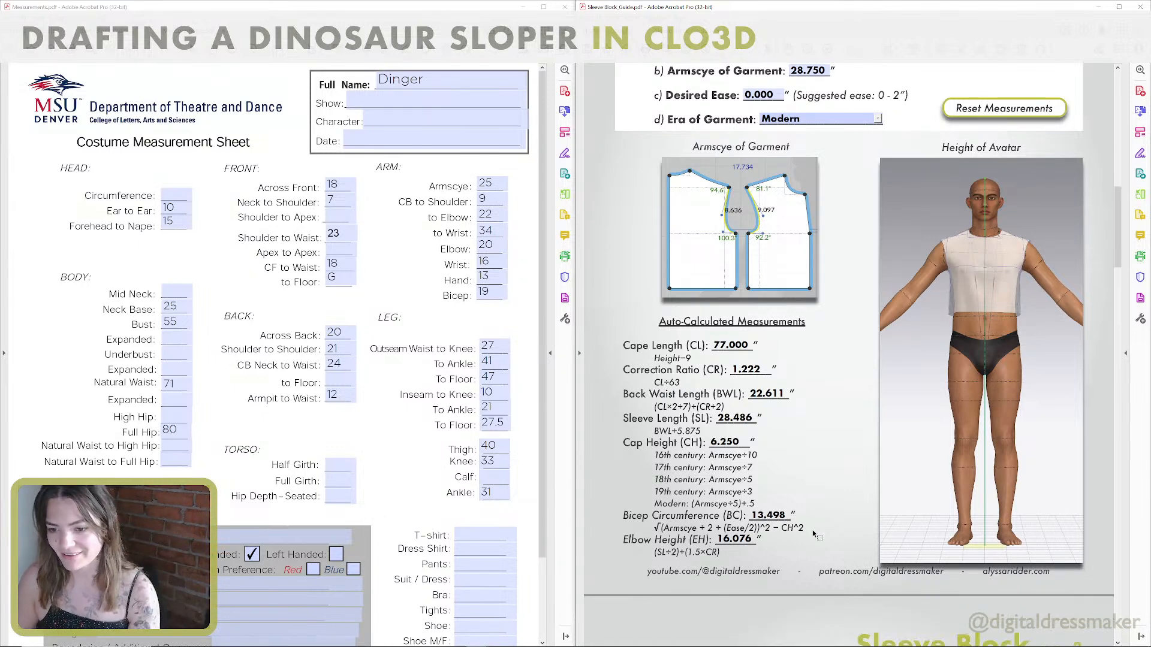
pyautogui.scroll(-9, 811, 530)
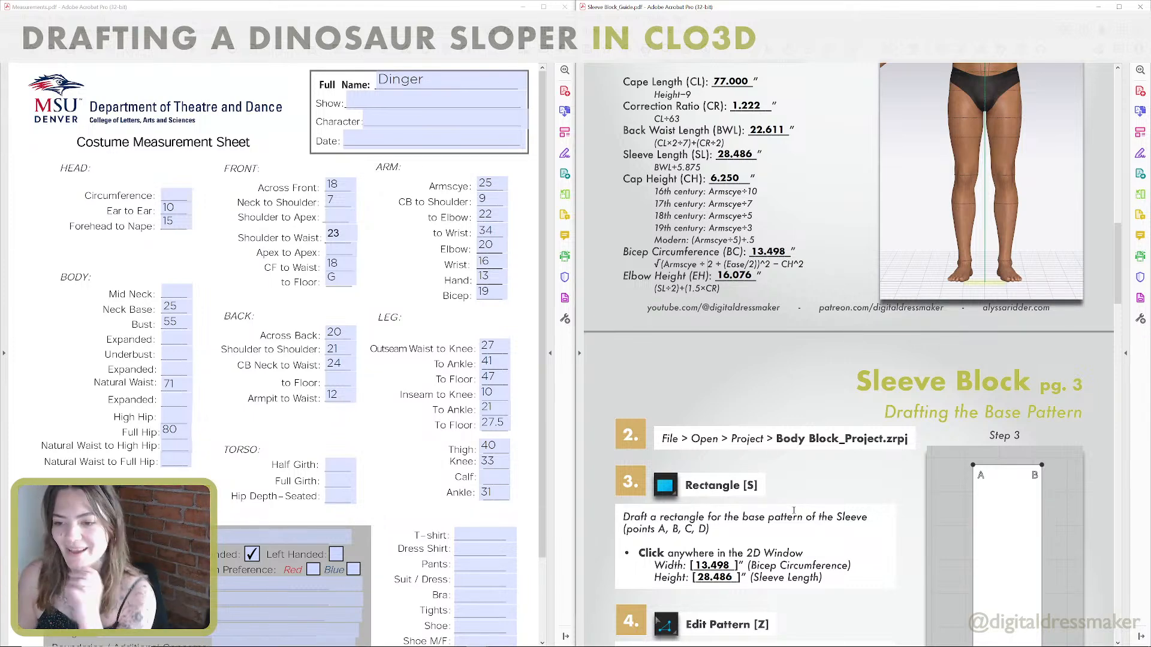
pyautogui.scroll(-4, 782, 470)
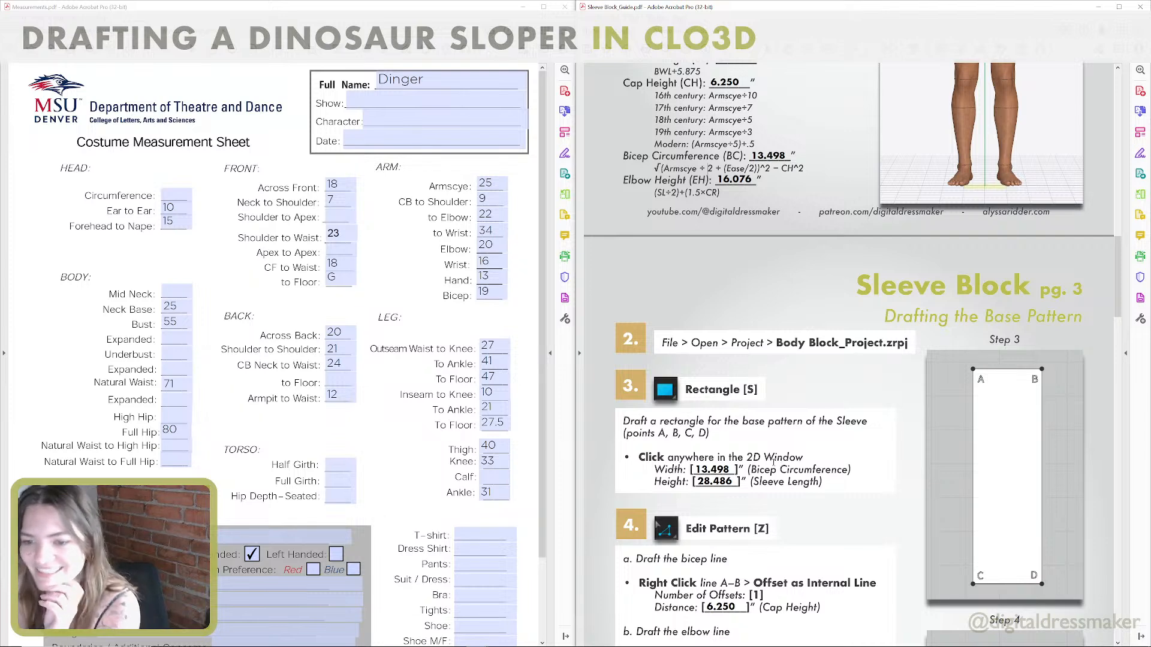
pyautogui.scroll(-2, 773, 461)
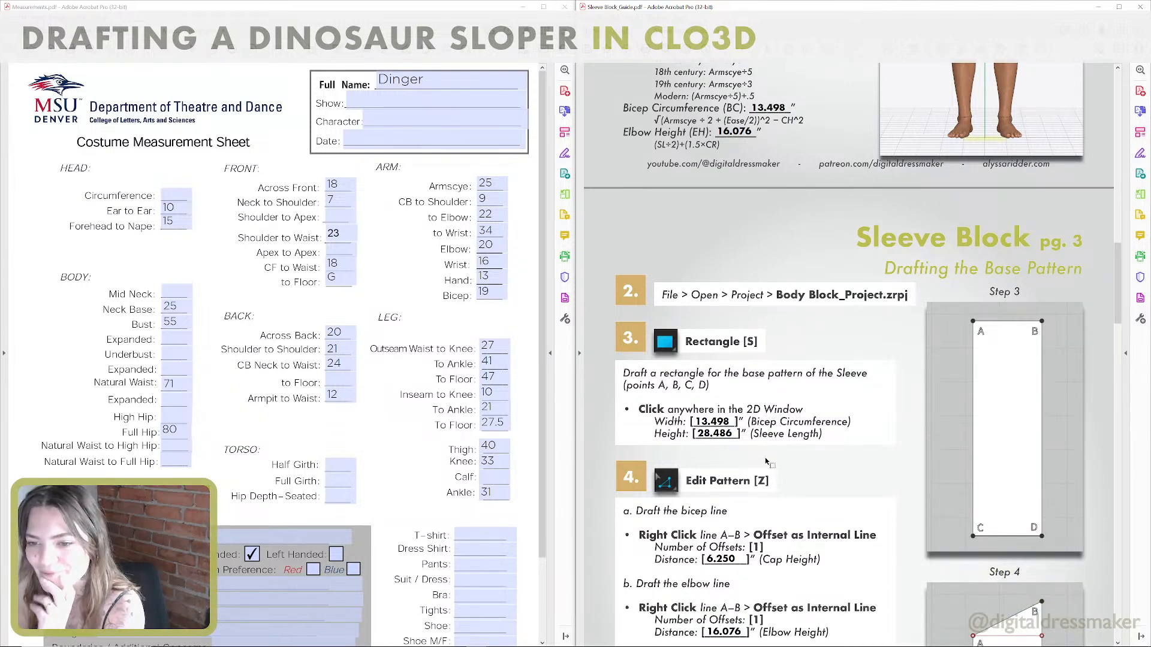
pyautogui.scroll(-7, 766, 461)
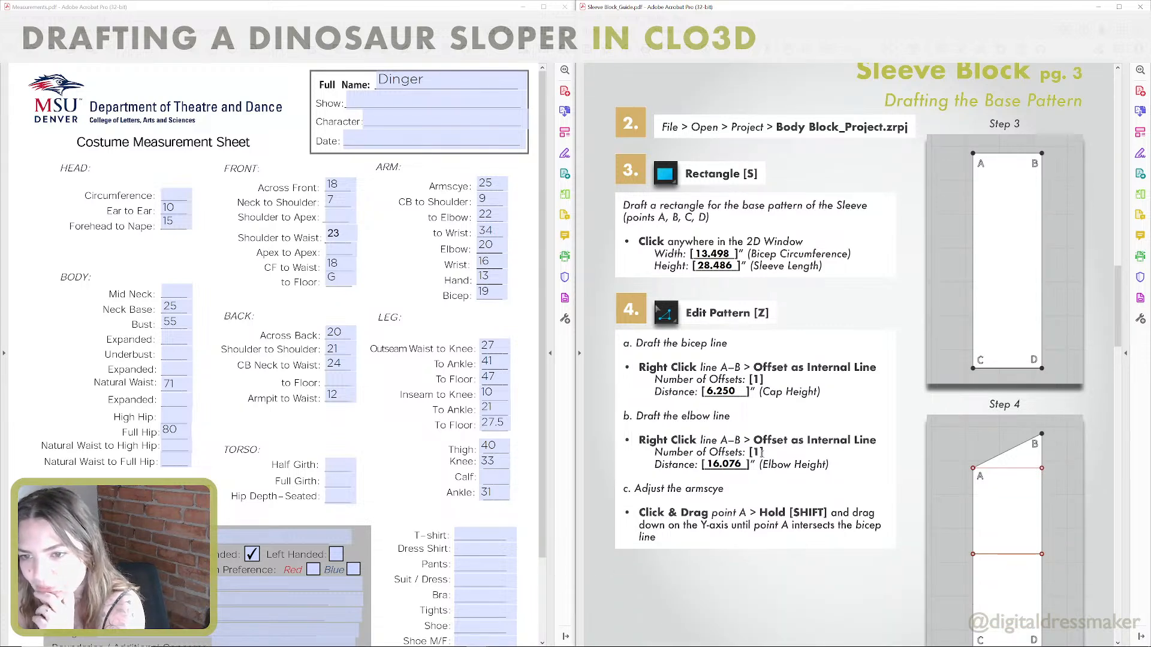
pyautogui.scroll(-1, 762, 454)
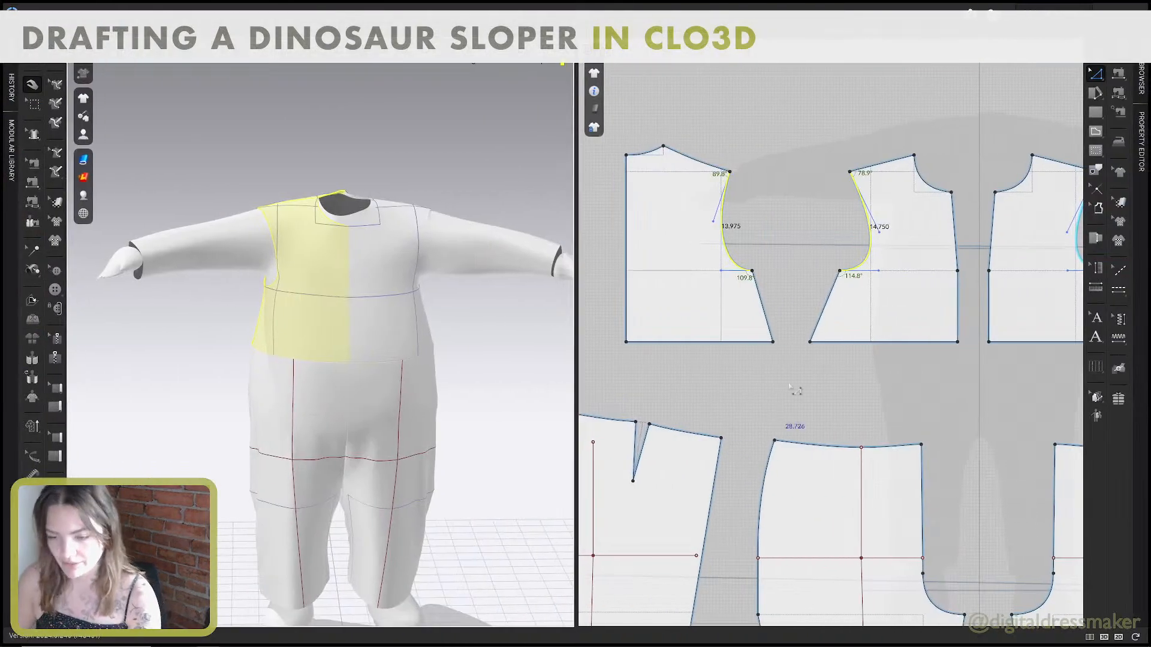
pyautogui.scroll(-5, 830, 344)
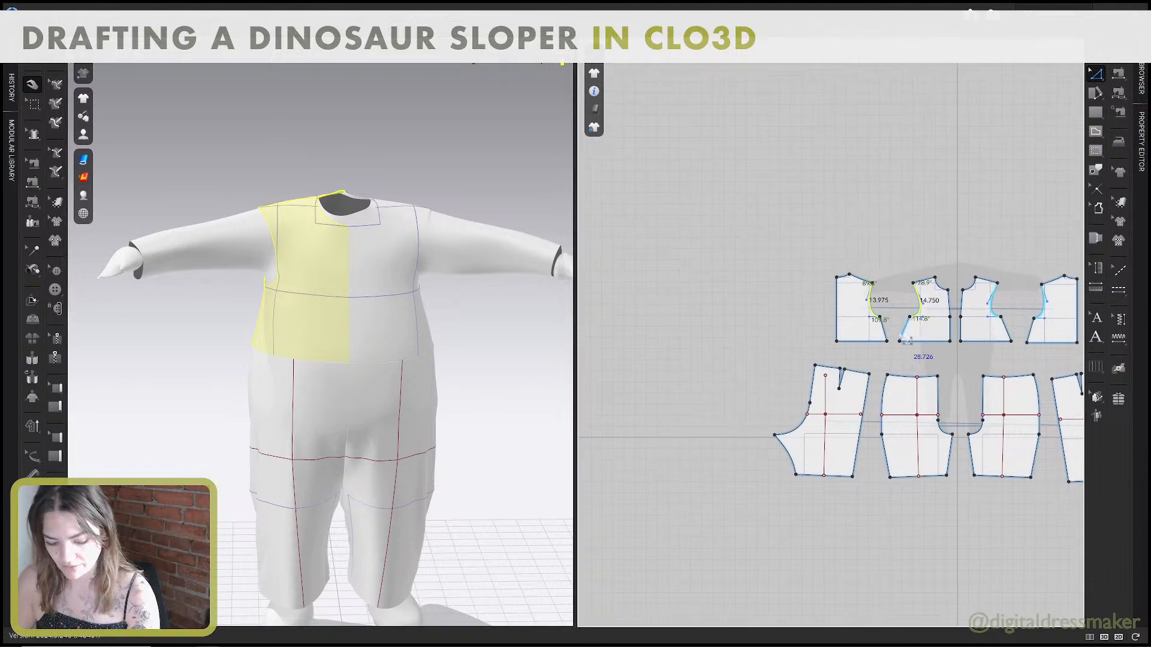
# Switch to CLO3D and create a sleeve base rectangle 13.5 in wide and 28.5 in high beside the bodice pieces.
pyautogui.press('s')
pyautogui.click(710, 269)
pyautogui.write('13')
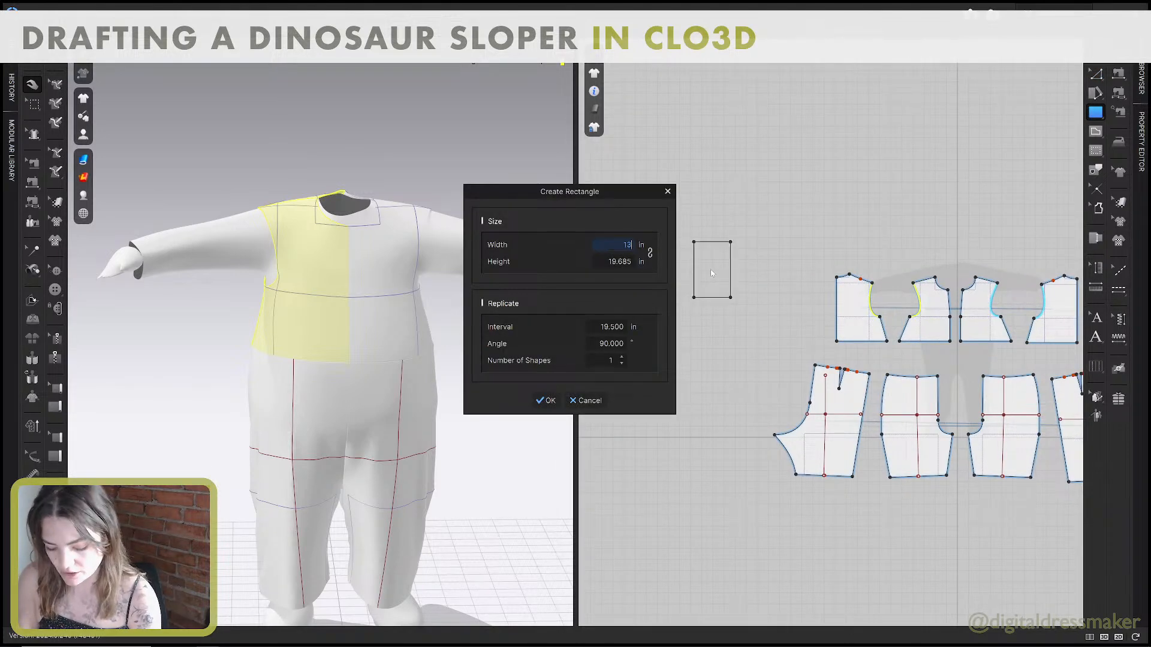
pyautogui.write('.5')
pyautogui.press('Tab')
pyautogui.write('28')
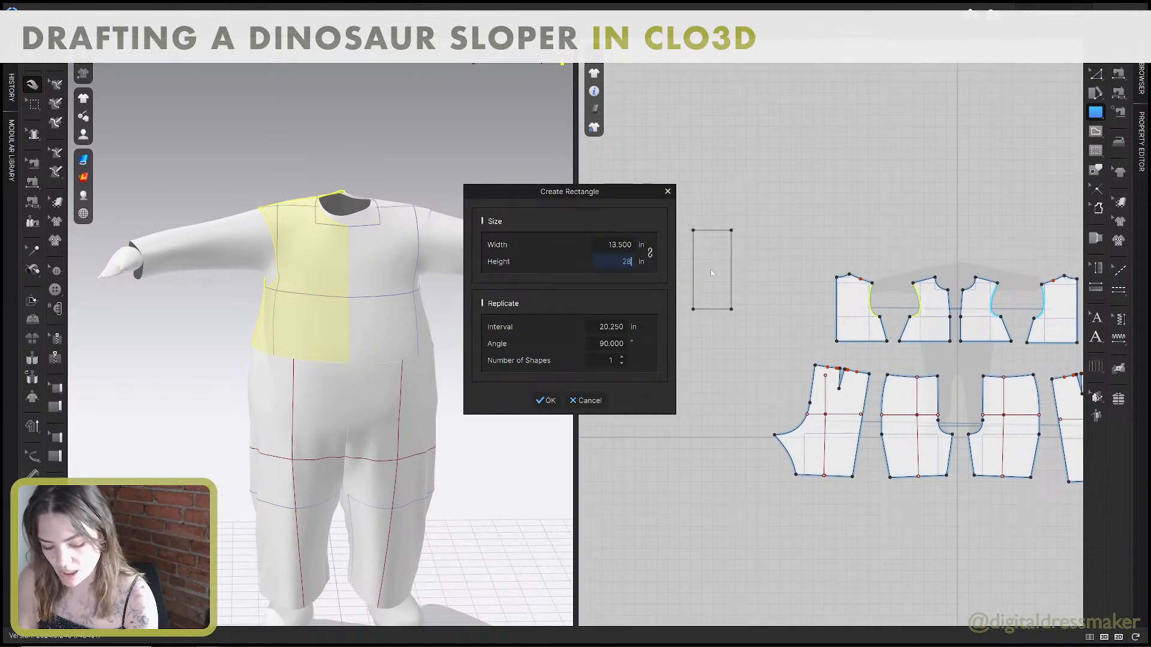
pyautogui.write('.')
pyautogui.press('BackSpace')
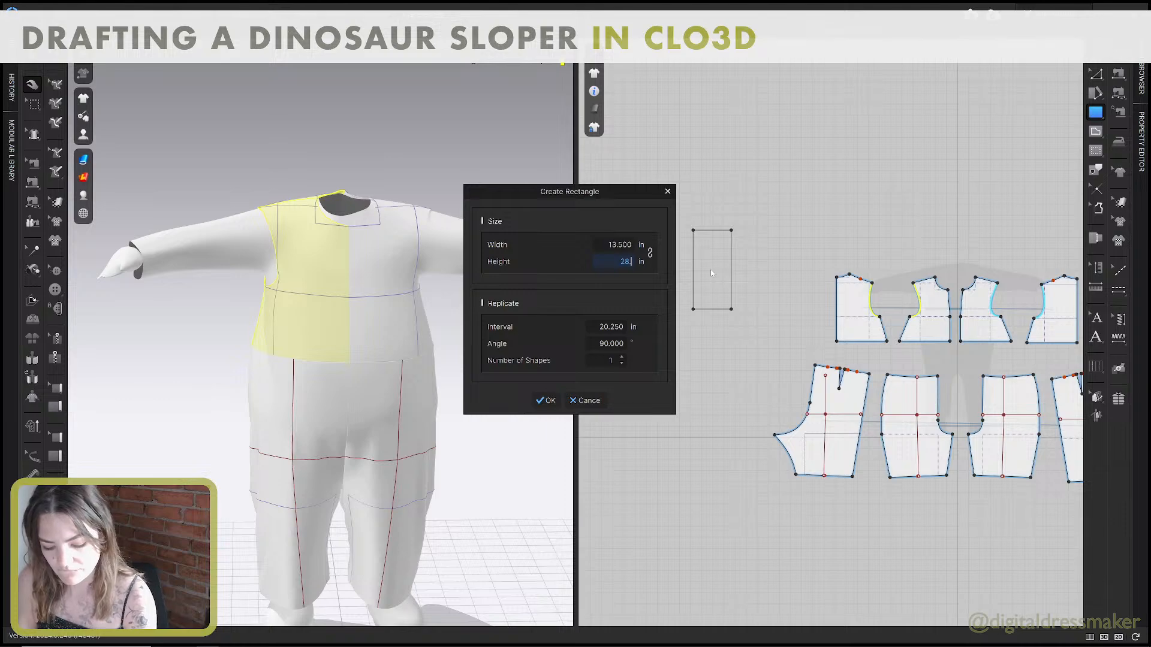
pyautogui.write('.5')
pyautogui.press('Return')
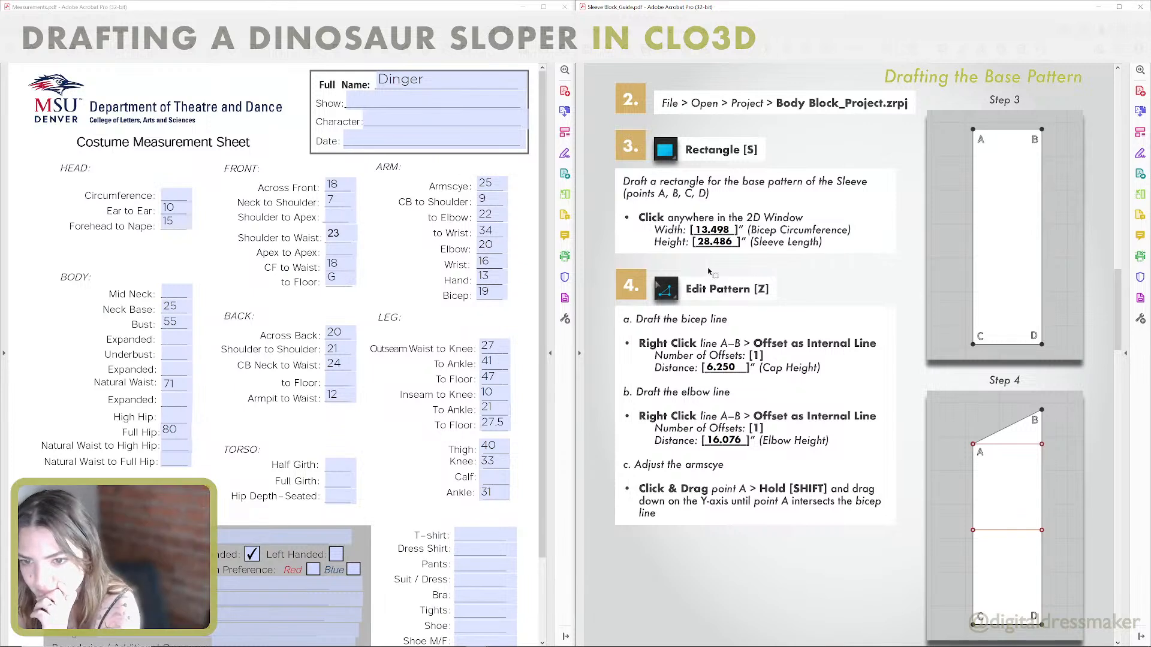
# Draft the bicep line by offsetting the sleeve rectangle's top edge as one internal line at 6.25 in, and move the rectangle nearer the bodice pieces.
pyautogui.scroll(-1, 708, 271)
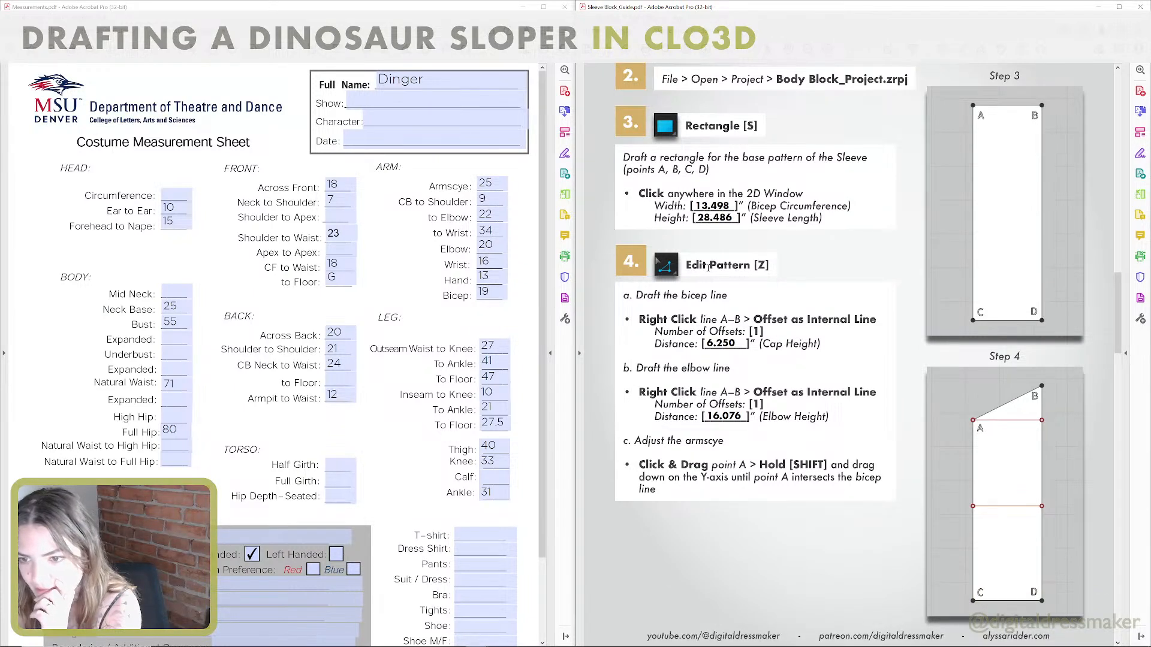
pyautogui.scroll(-1, 773, 296)
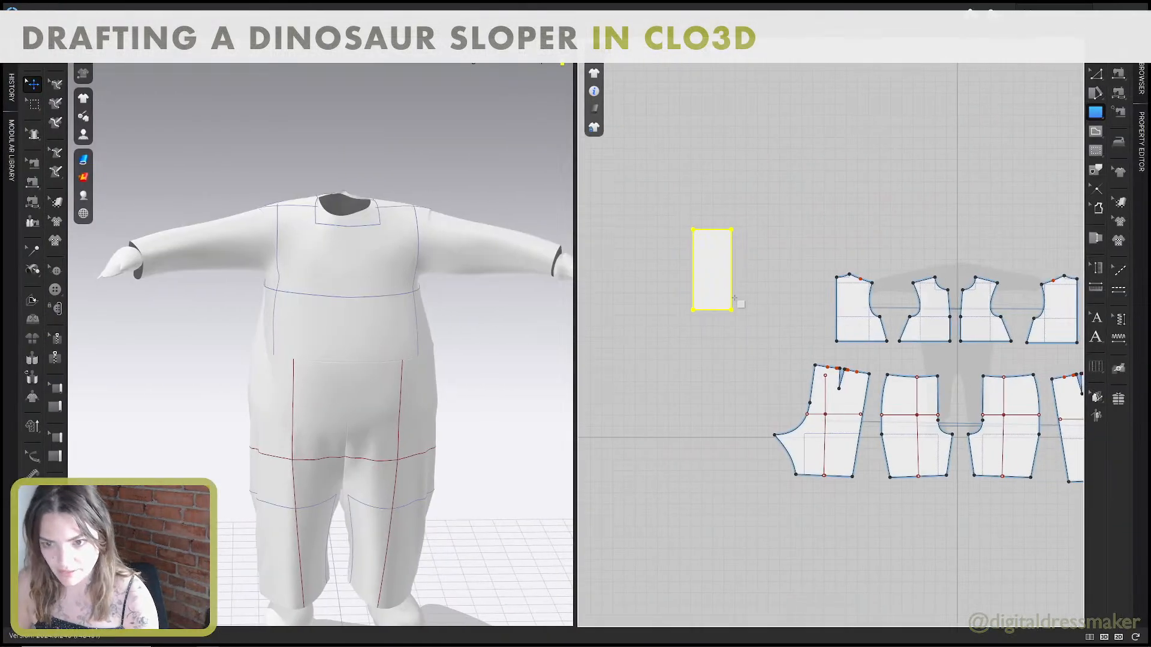
pyautogui.press('z')
pyautogui.rightClick(708, 230)
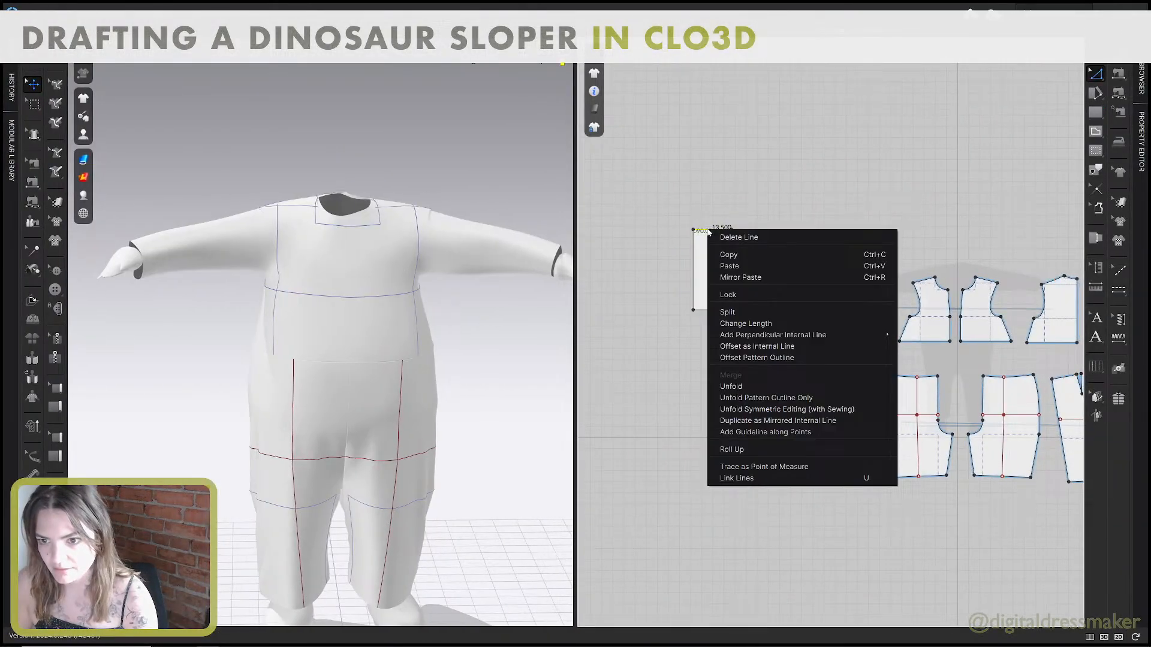
pyautogui.click(739, 347)
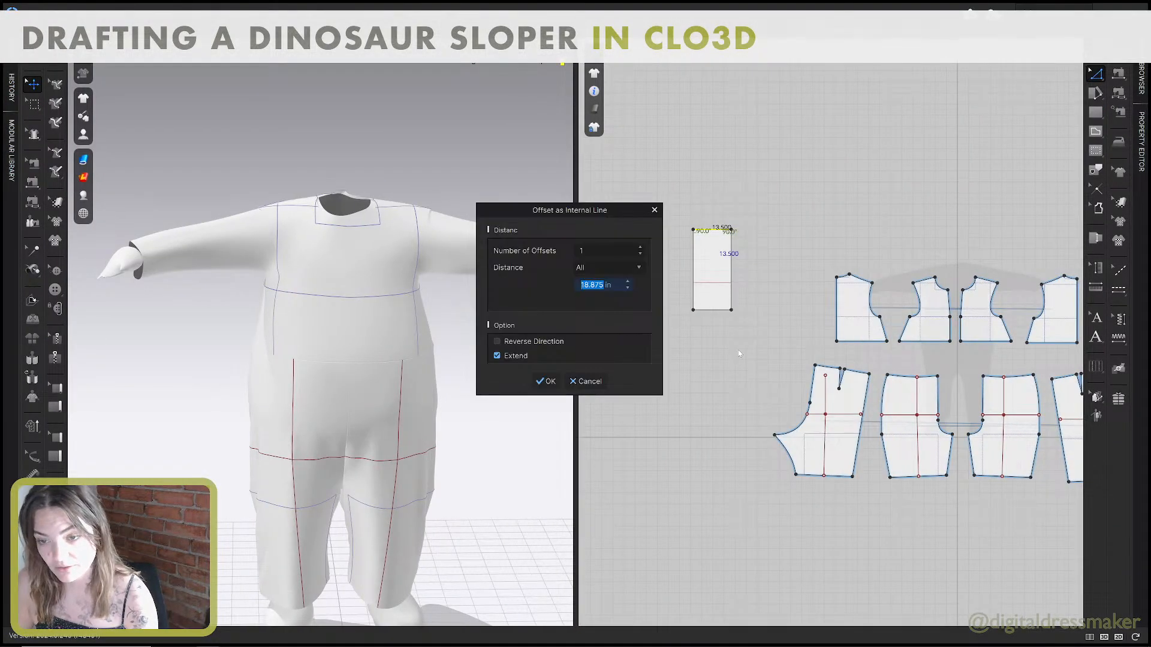
pyautogui.write('6.')
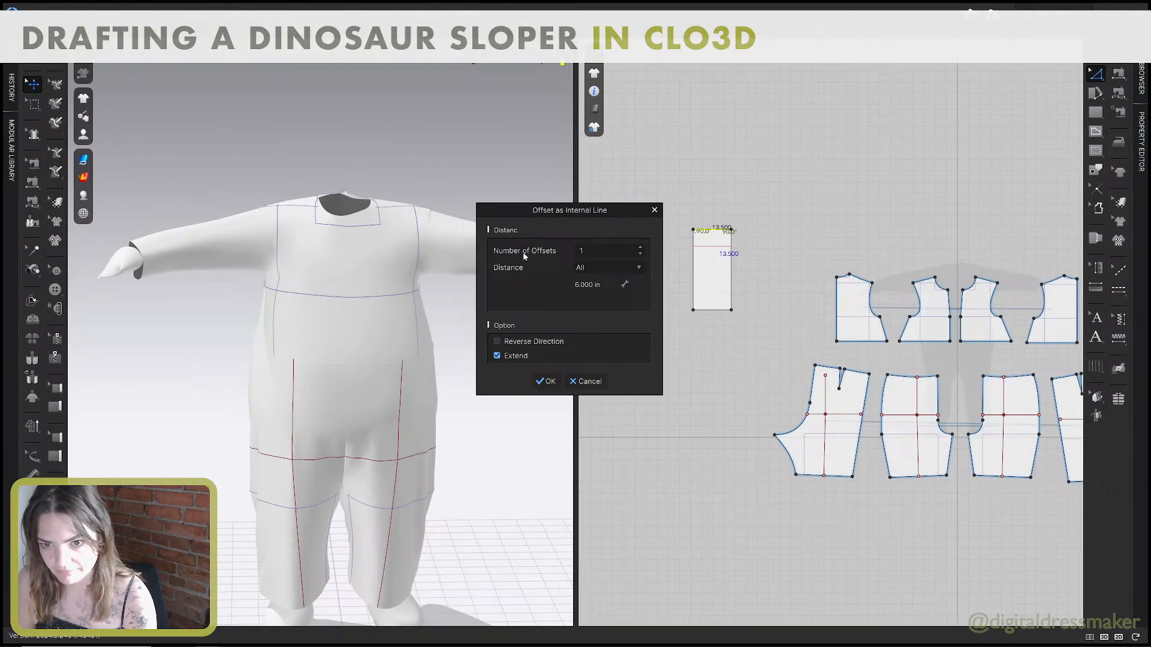
pyautogui.click(627, 282)
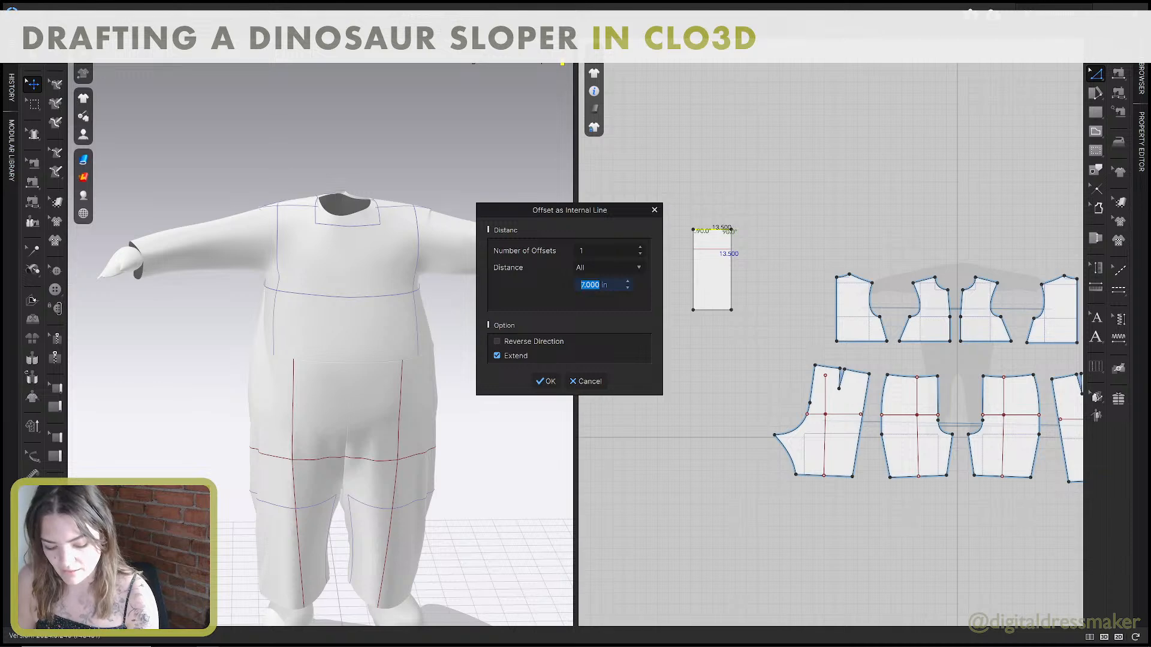
pyautogui.write('6.2')
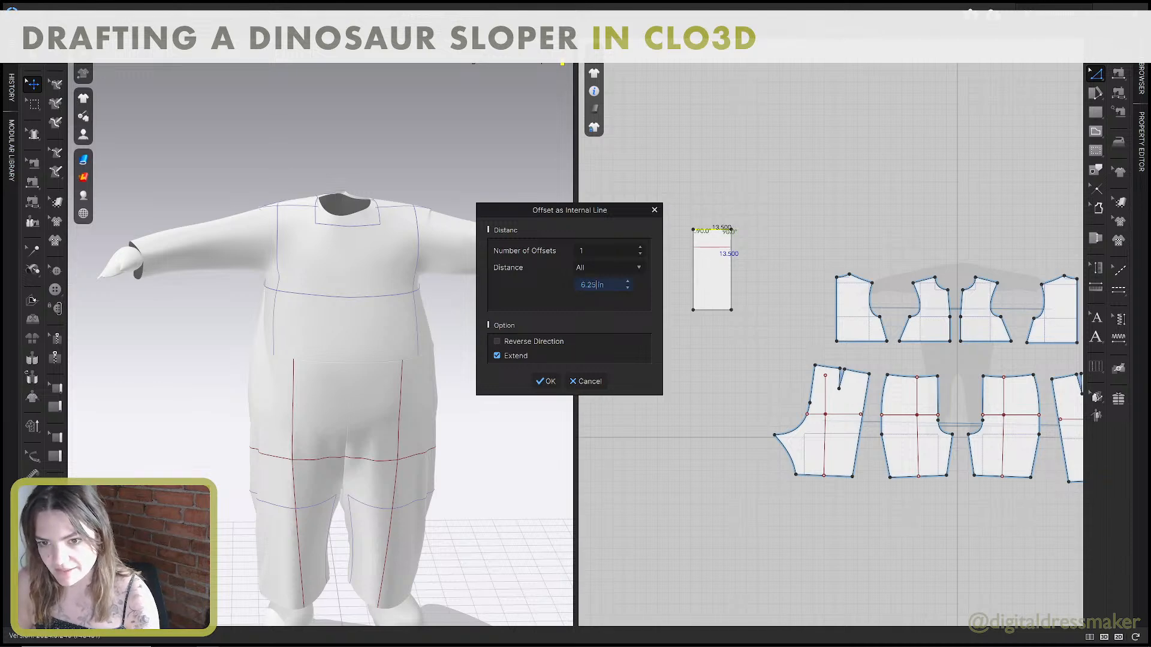
pyautogui.write('5')
pyautogui.click(546, 381)
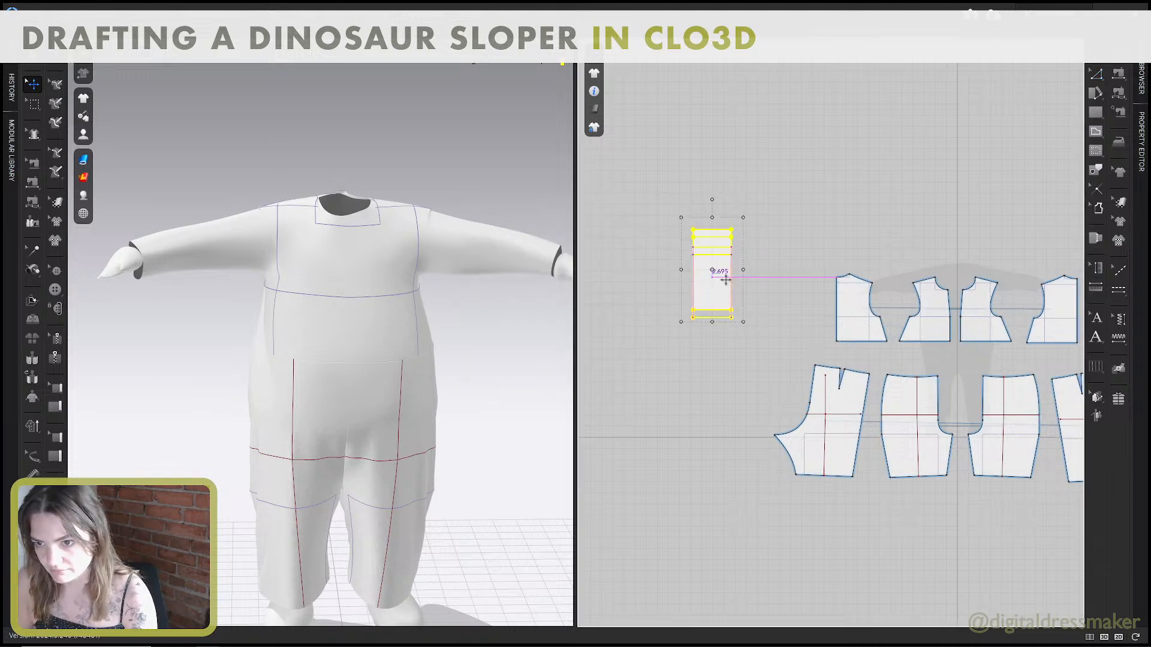
pyautogui.moveTo(725, 279); pyautogui.dragTo(770, 309)
pyautogui.scroll(-2, 770, 306)
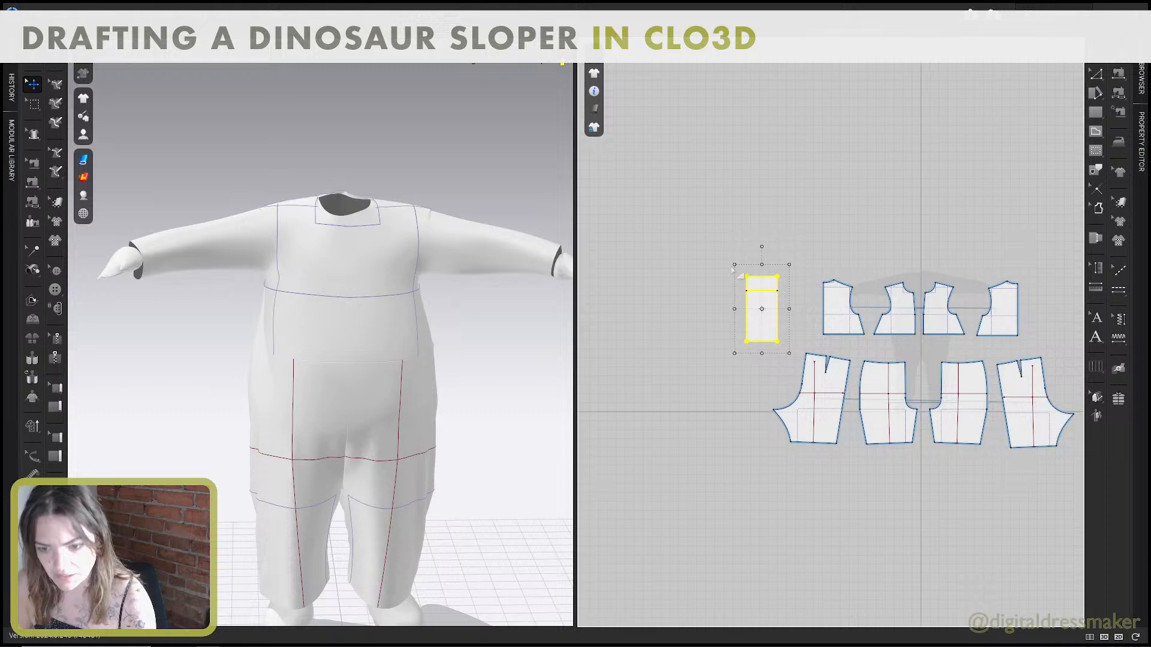
# Draft the elbow line by offsetting the sleeve rectangle's top edge as one internal line at 16 in.
pyautogui.scroll(2, 737, 276)
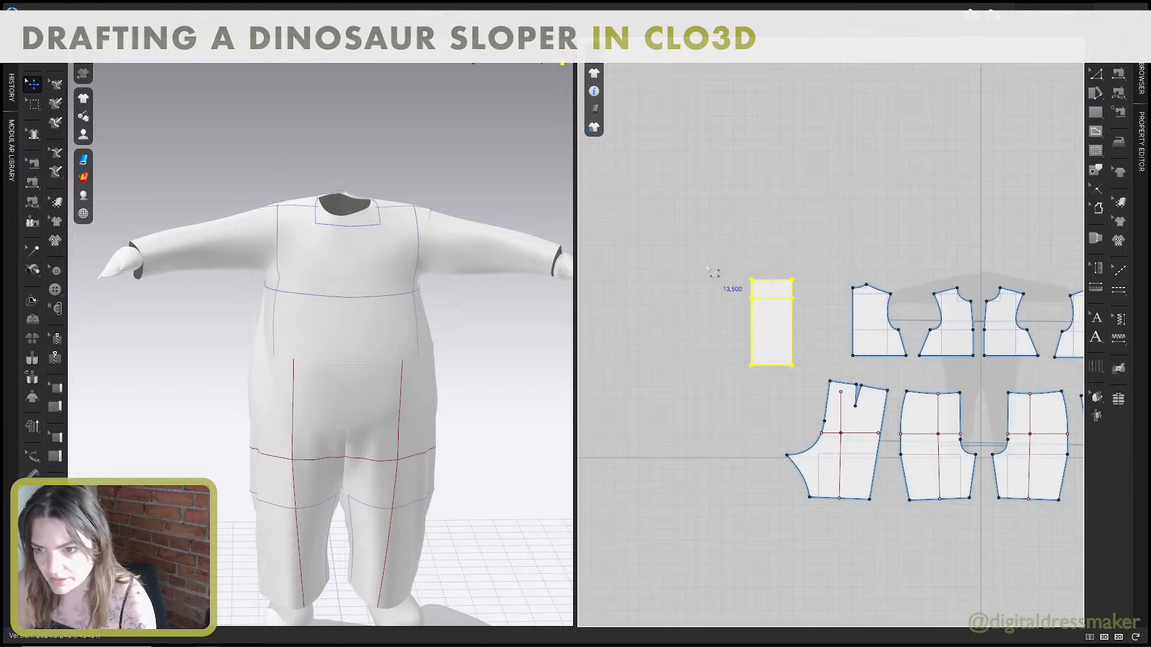
pyautogui.press('z')
pyautogui.rightClick(769, 280)
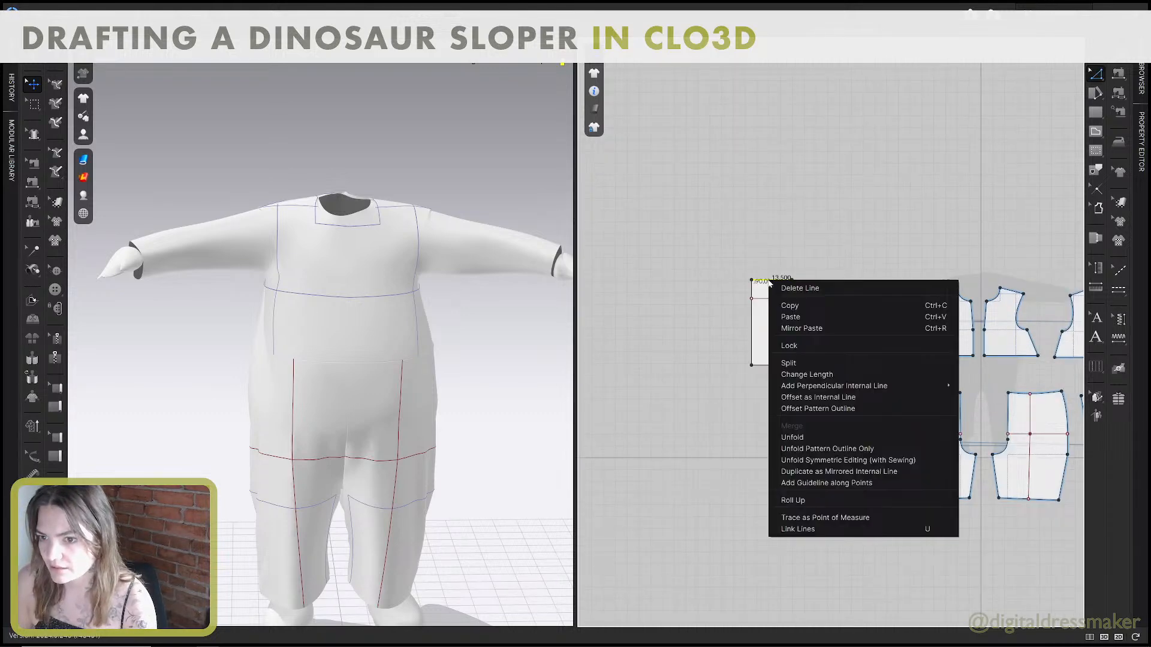
pyautogui.click(811, 397)
pyautogui.write('16')
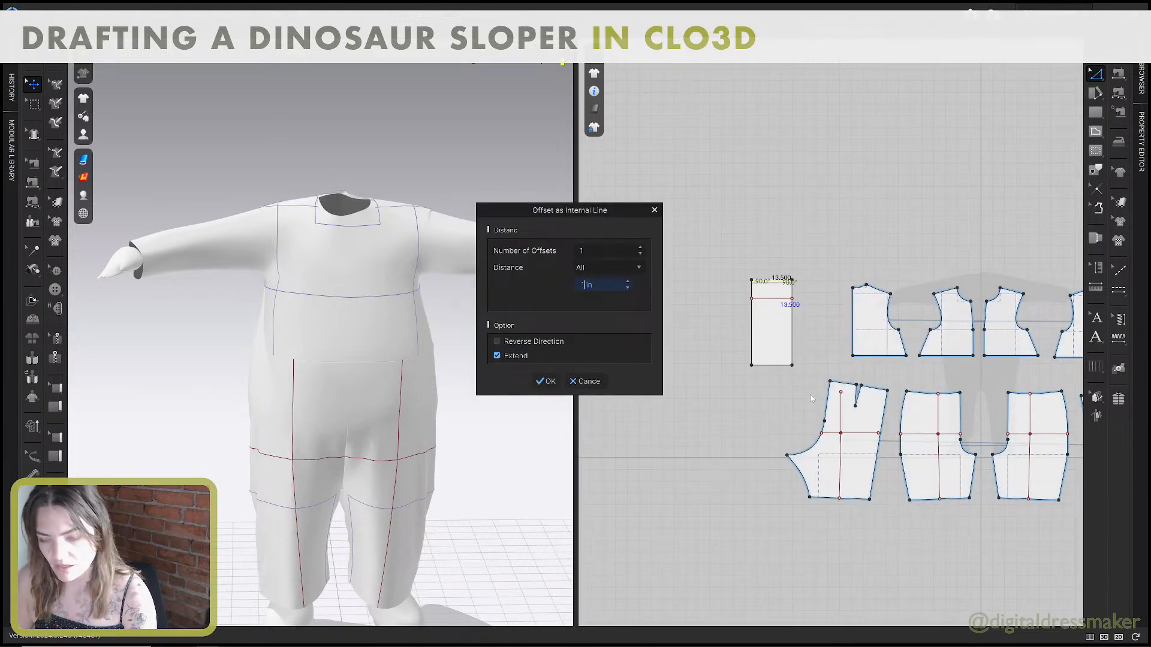
pyautogui.click(555, 386)
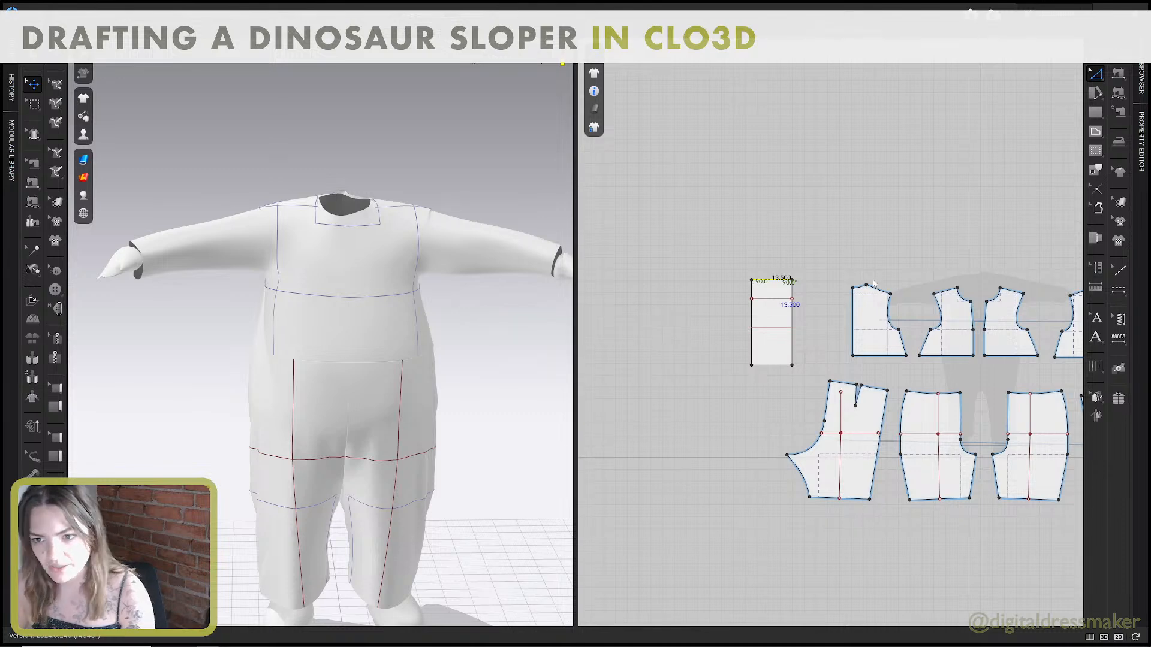
pyautogui.click(771, 328)
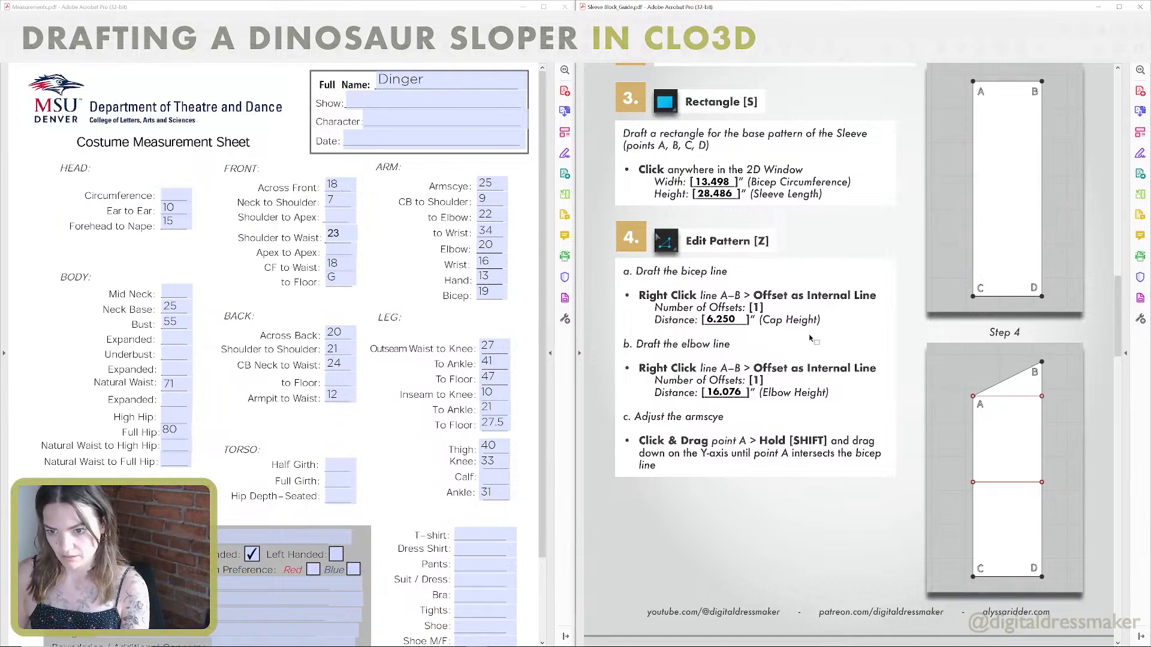
# Check the armscye instruction in the guide and move the sleeve's upper-left corner point straight down to the bicep line.
pyautogui.scroll(-2, 804, 320)
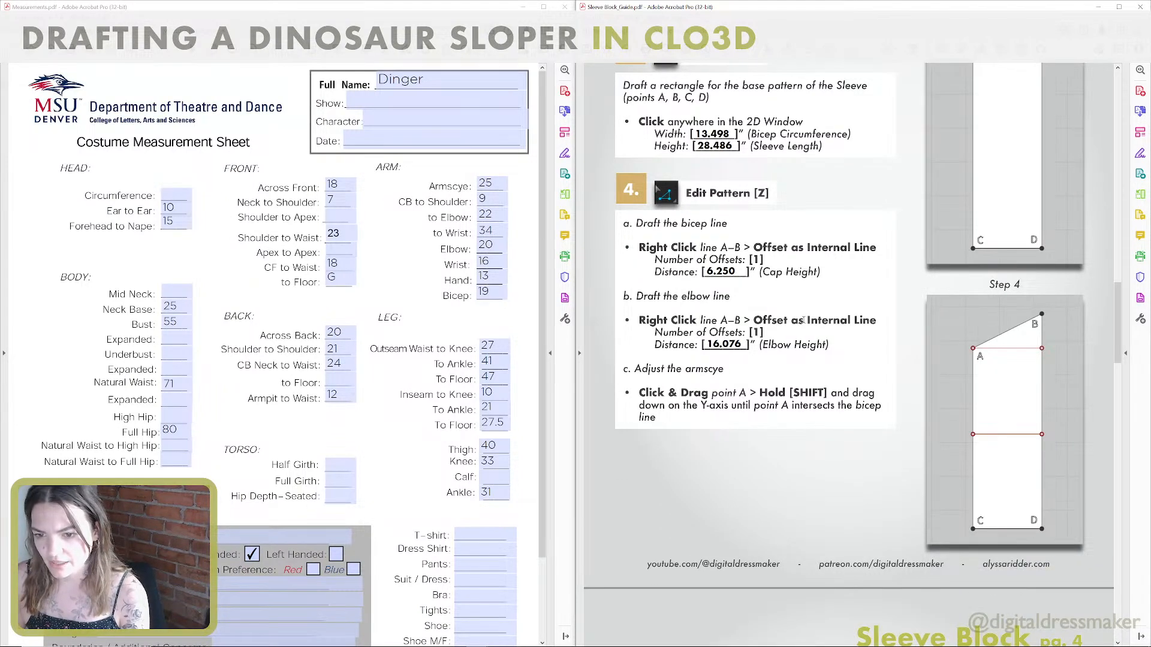
pyautogui.scroll(-1, 805, 320)
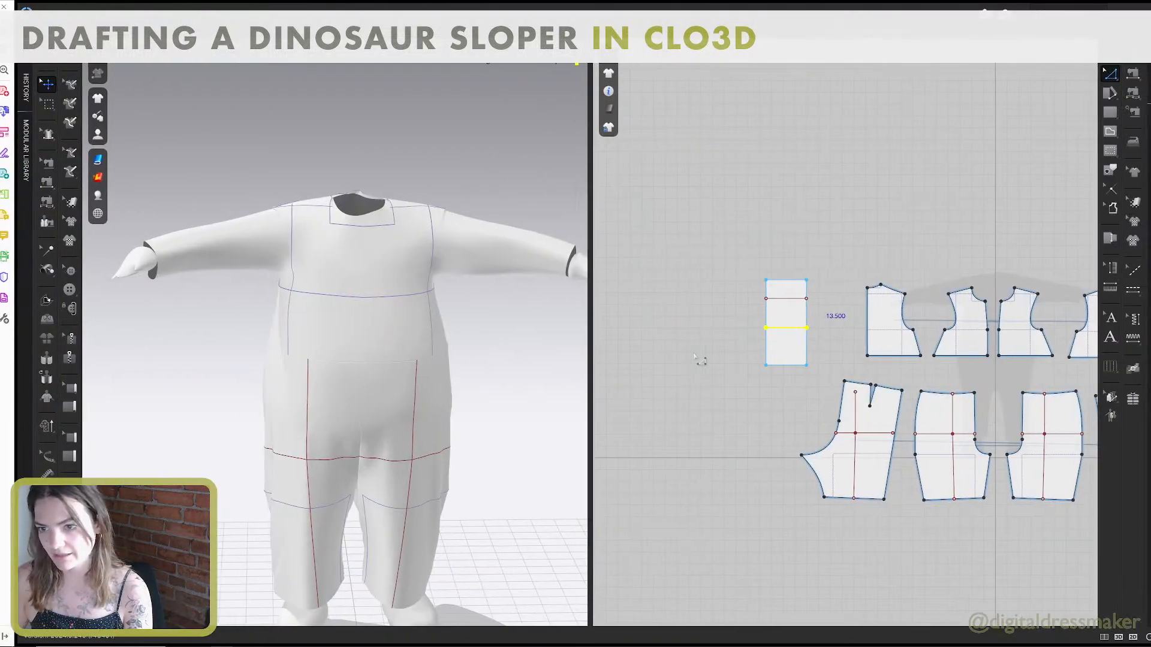
pyautogui.scroll(3, 719, 357)
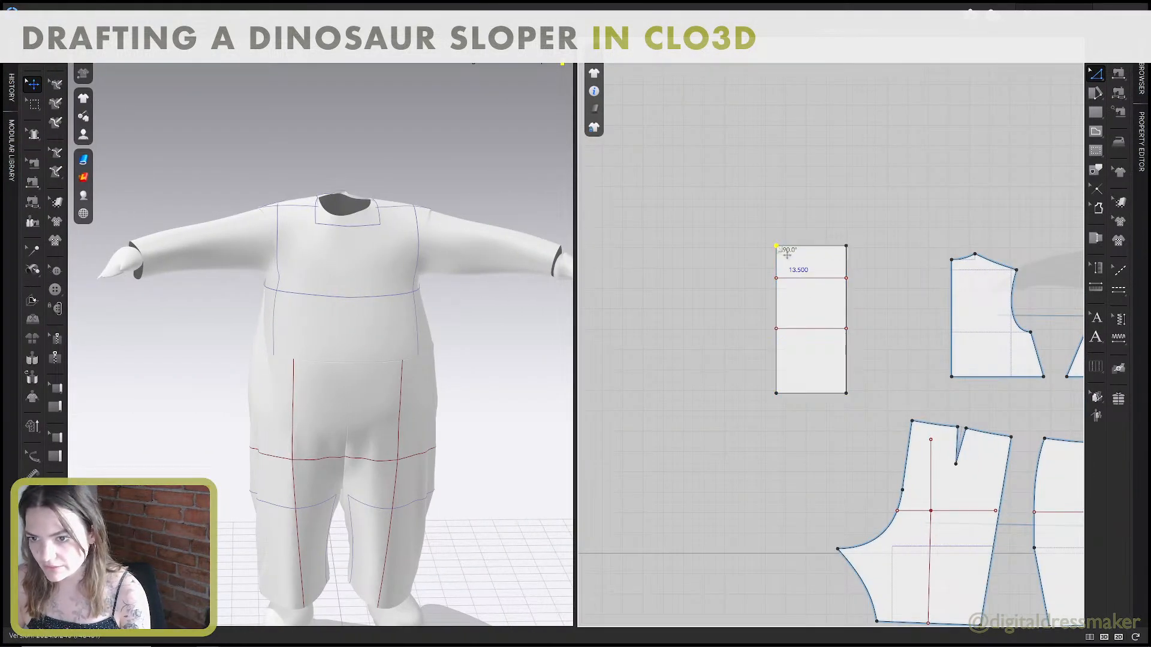
pyautogui.moveTo(776, 246); pyautogui.dragTo(749, 281)
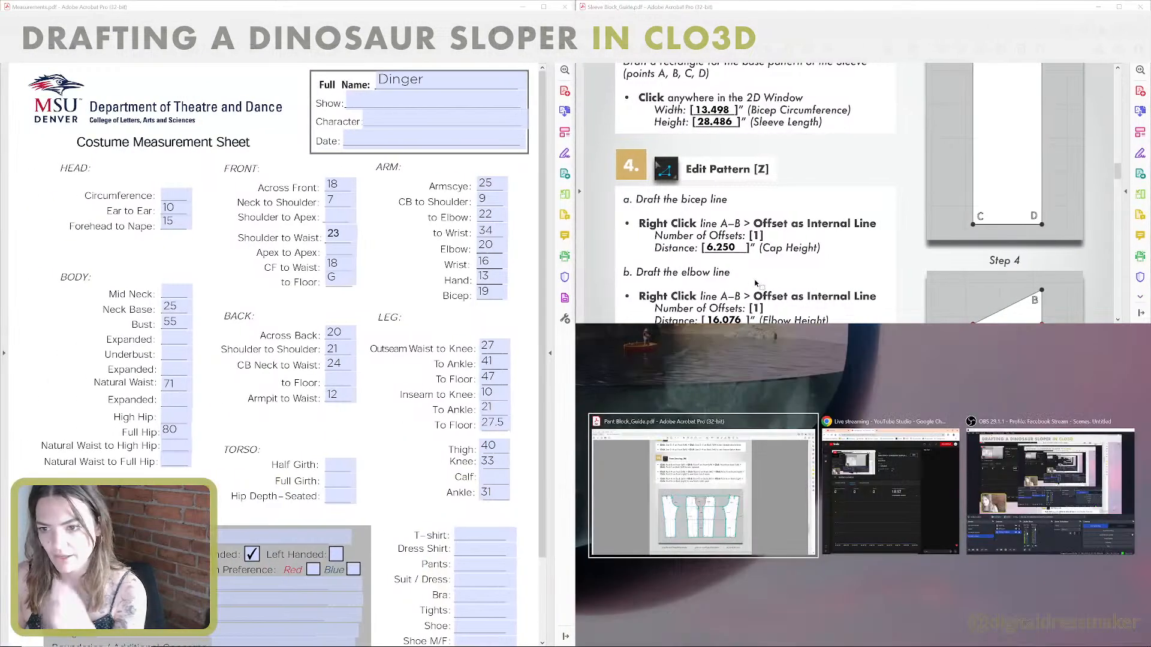
# Enlarge the Sleeve Block guide to full screen and review the step 4 Edit Pattern instructions.
pyautogui.click(1118, 6)
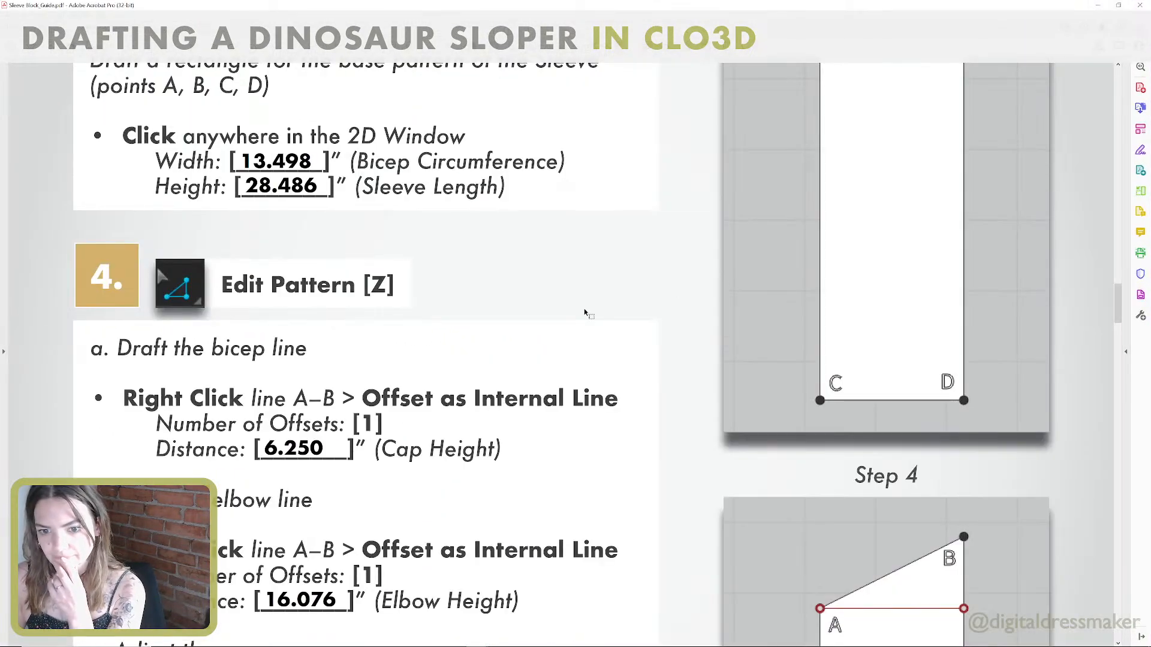
pyautogui.scroll(1, 611, 344)
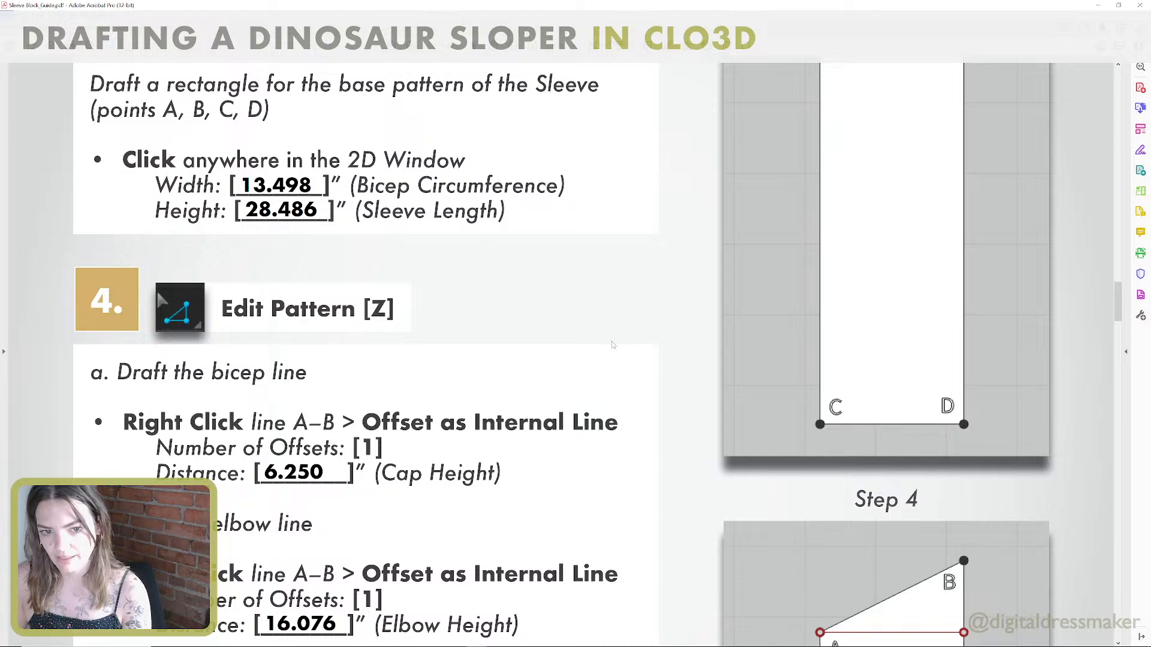
pyautogui.scroll(-4, 613, 345)
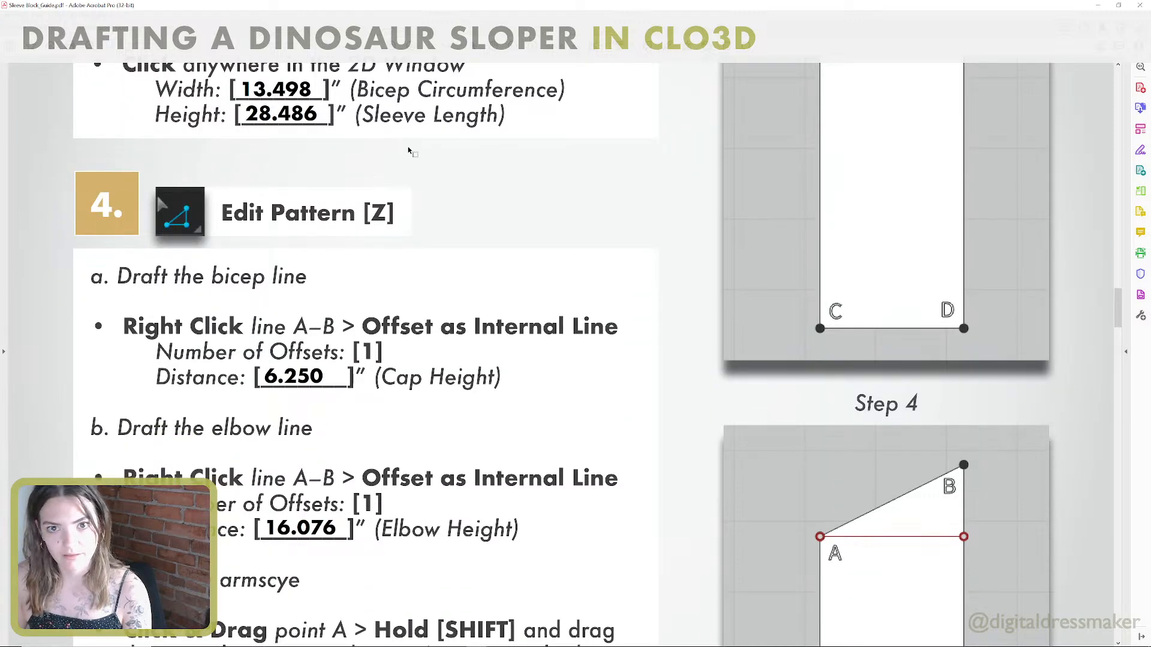
# Review the Sleeve Block guide's measurements, step 4 on the base pattern and step 5 on curving the sleeve cap.
pyautogui.keyDown('ctrl'); pyautogui.scroll(-2, 484, 278); pyautogui.keyUp('ctrl')
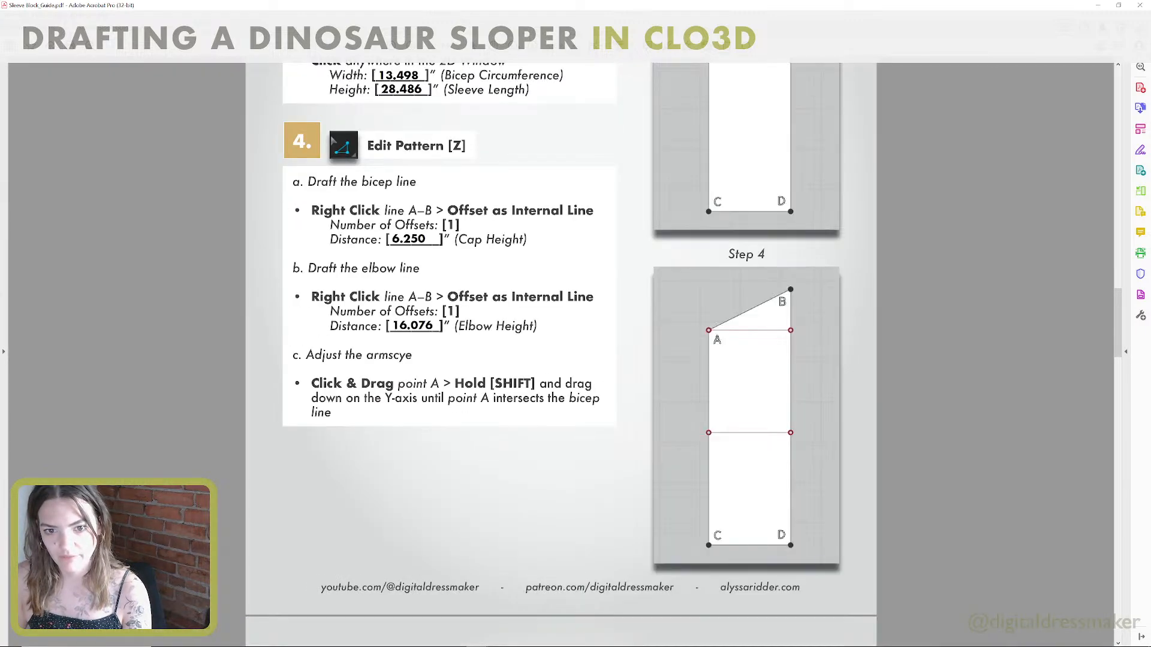
pyautogui.scroll(-15, 484, 278)
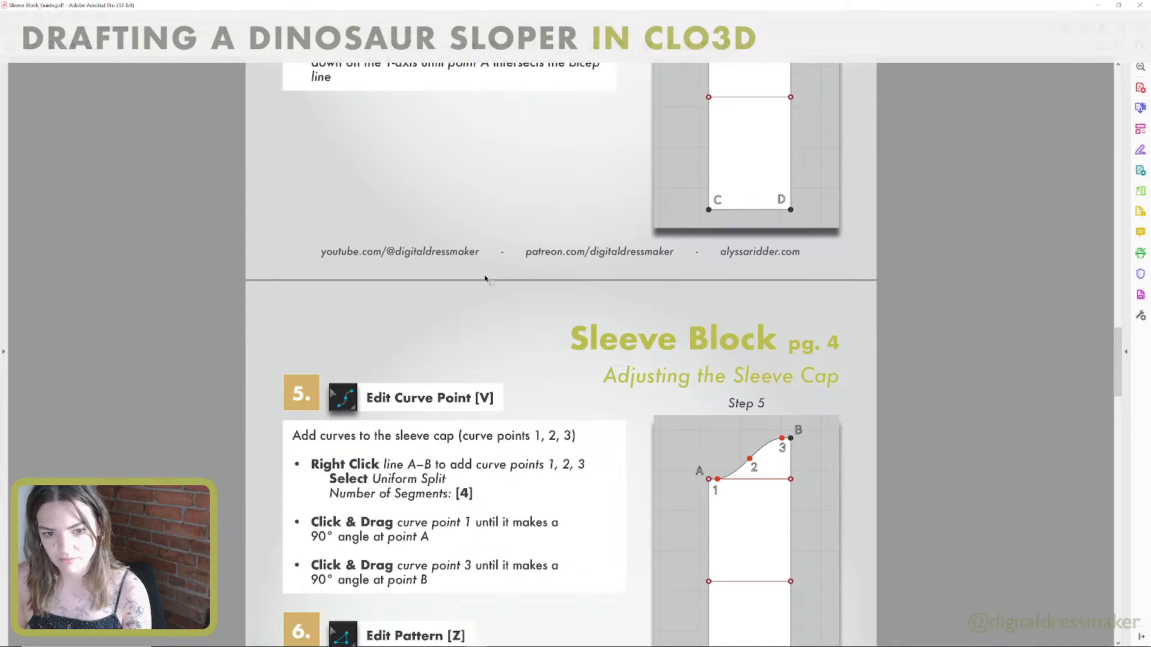
pyautogui.scroll(-1, 484, 276)
pyautogui.scroll(-3, 484, 274)
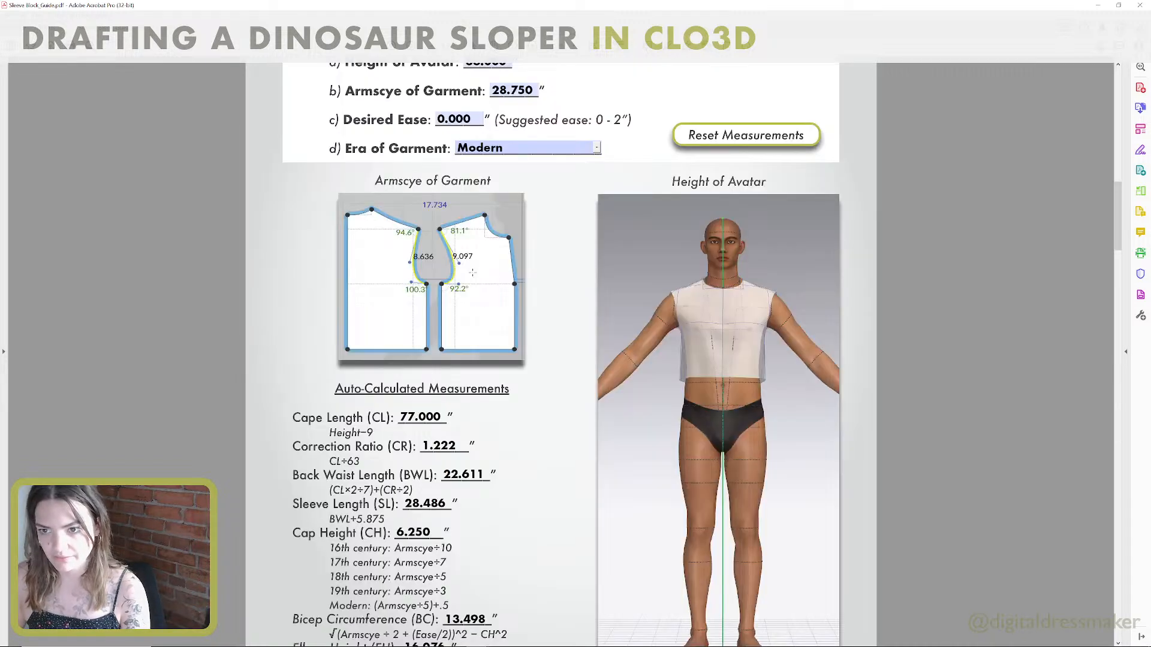
pyautogui.scroll(4, 473, 273)
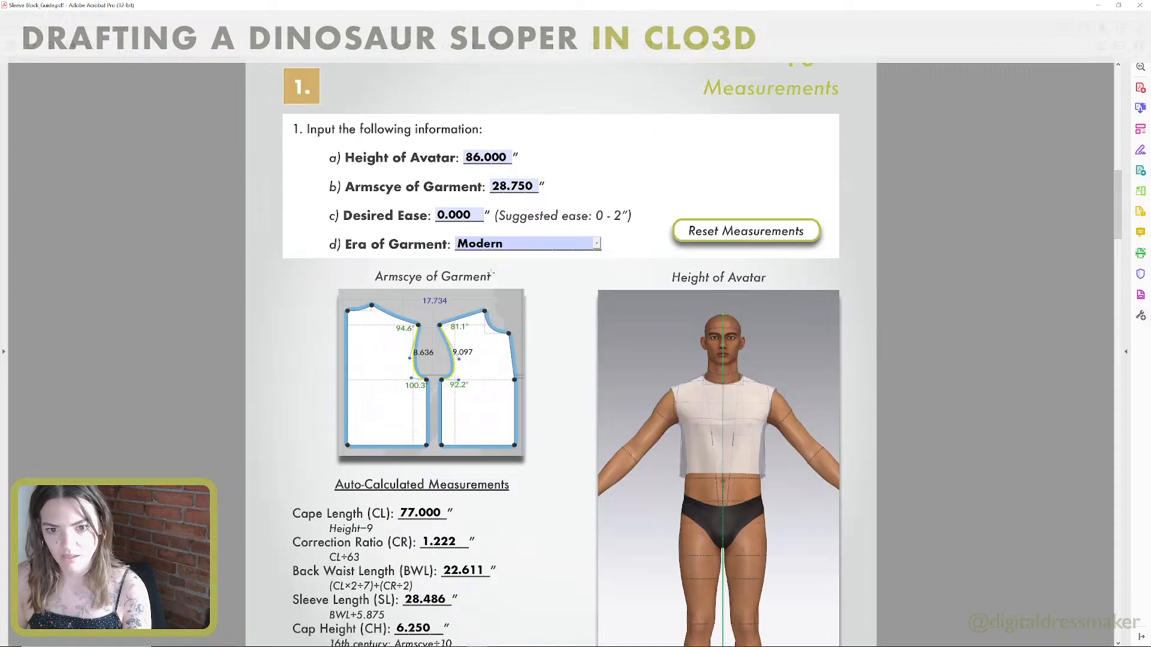
pyautogui.scroll(-20, 490, 272)
pyautogui.scroll(-6, 490, 273)
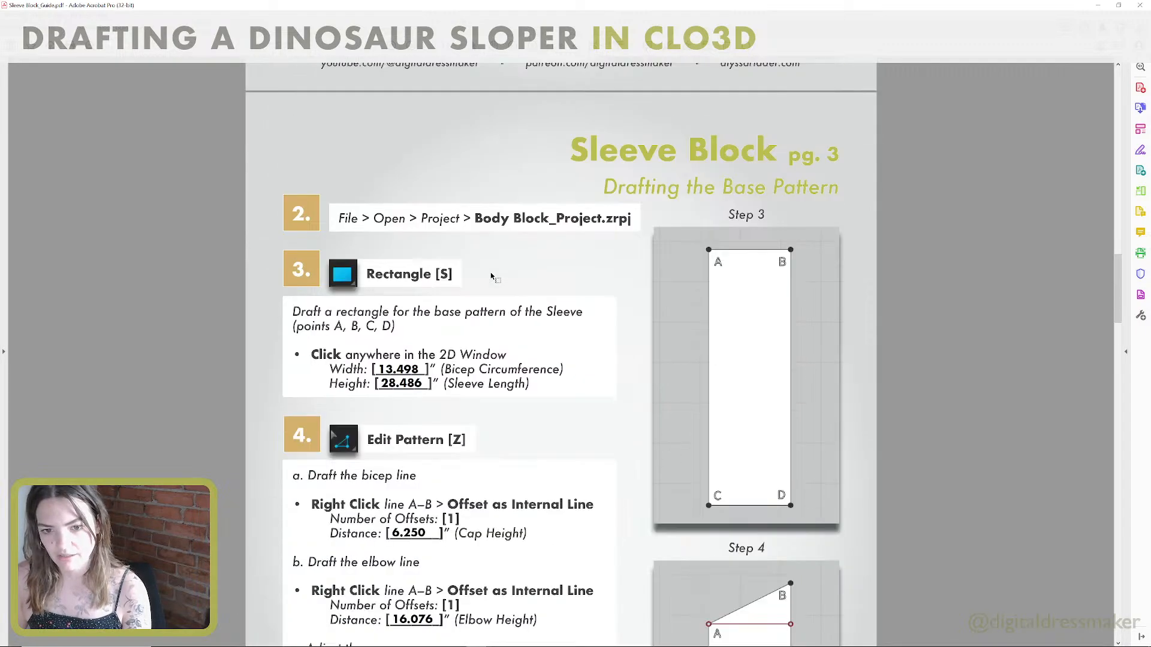
pyautogui.scroll(-2, 489, 275)
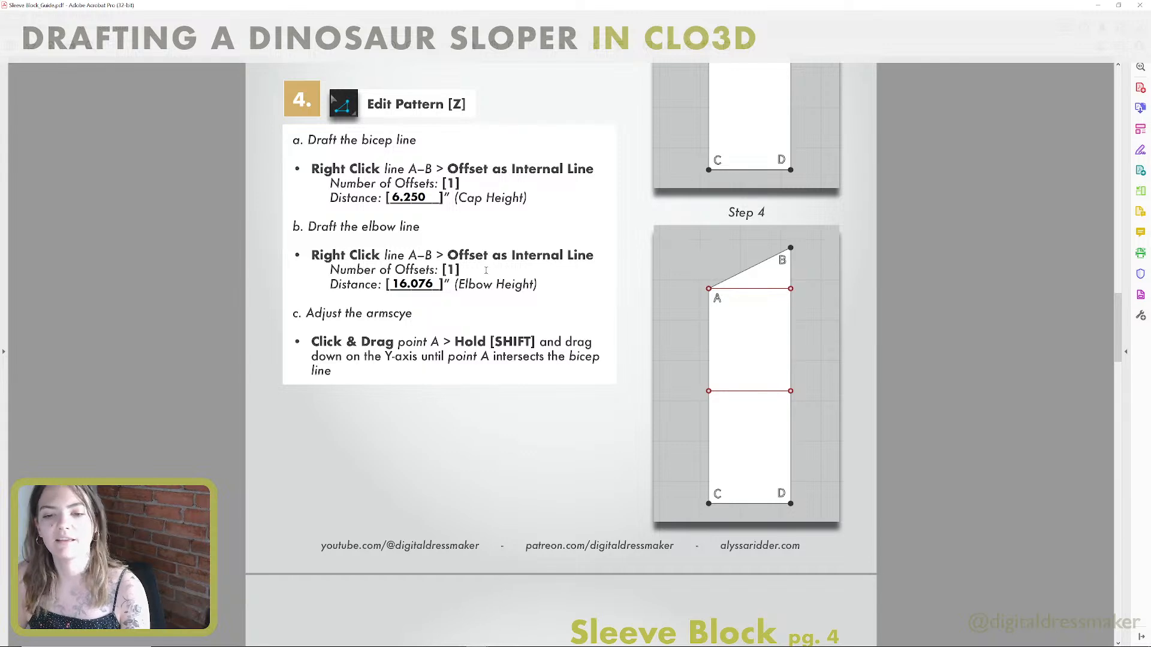
pyautogui.scroll(-2, 479, 264)
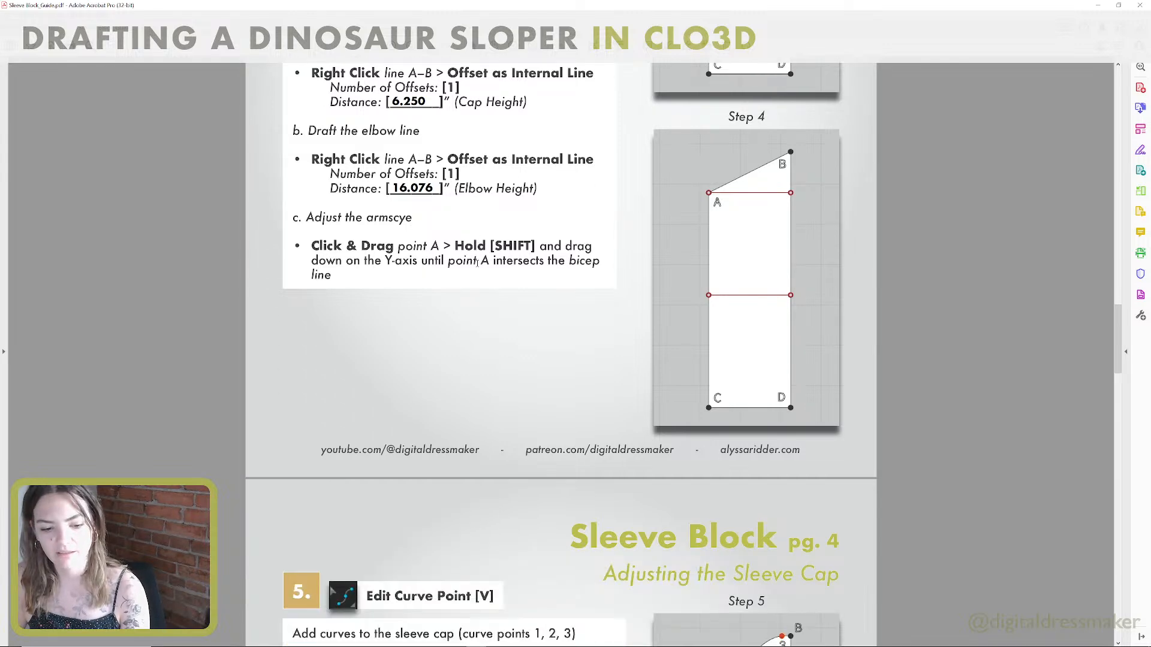
pyautogui.scroll(-8, 477, 262)
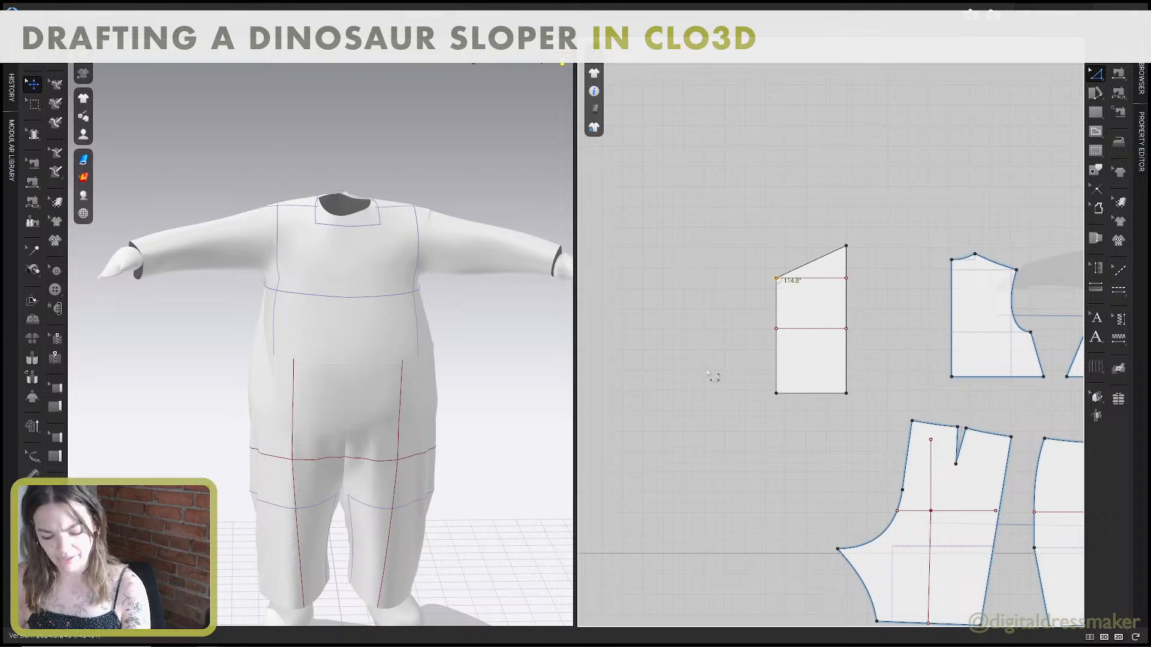
# Switch to CLO3D and try a uniform split of the sleeve's slanted cap edge into 4 segments.
pyautogui.press('v')
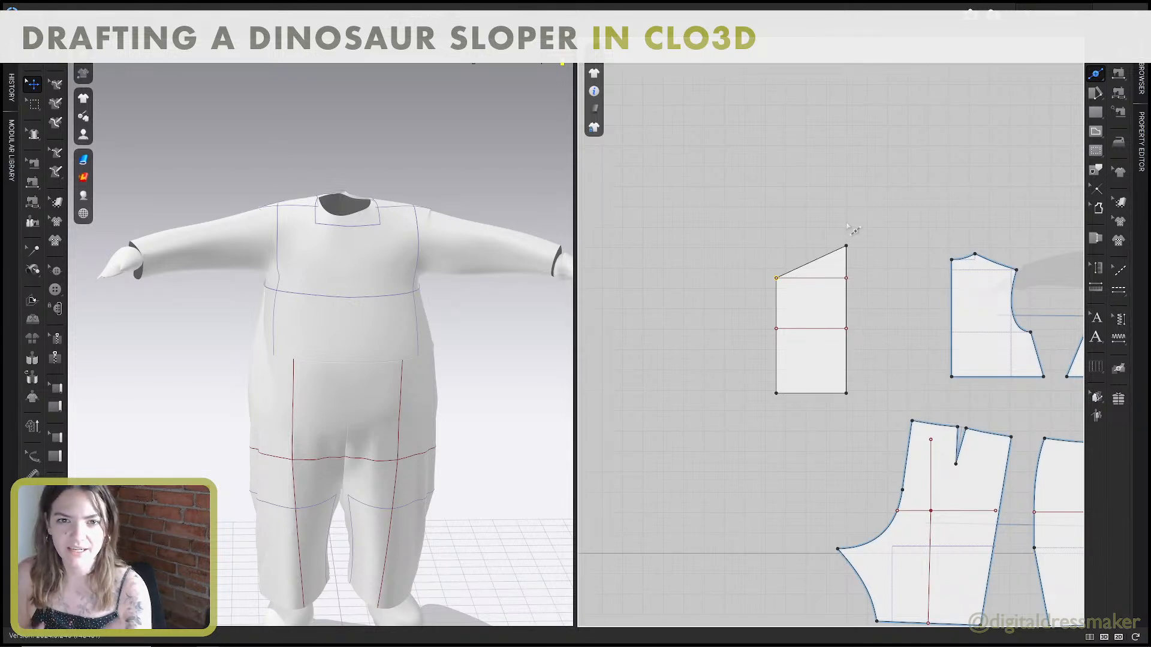
pyautogui.scroll(-1, 851, 231)
pyautogui.scroll(5, 842, 235)
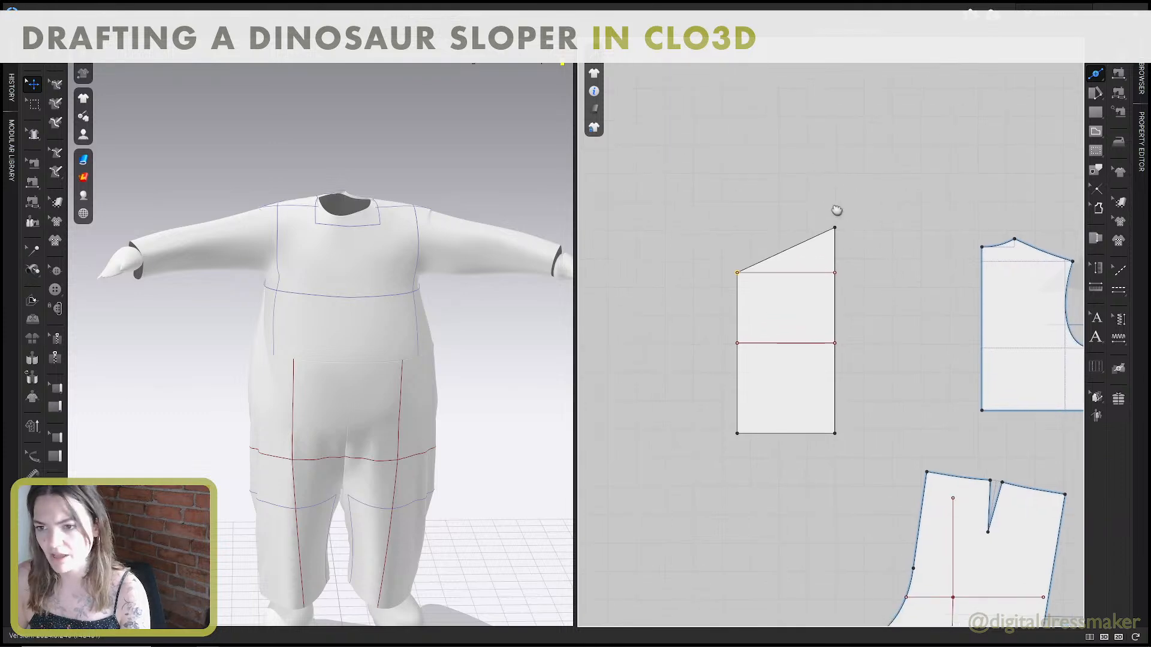
pyautogui.rightClick(790, 253)
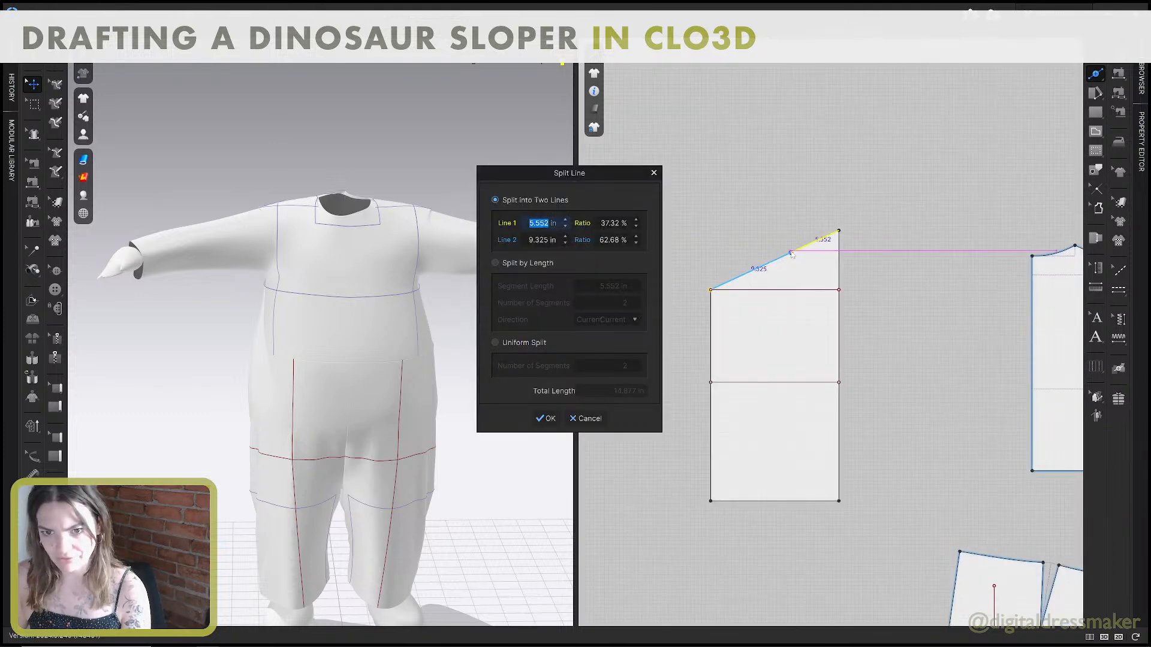
pyautogui.click(494, 343)
pyautogui.click(635, 362)
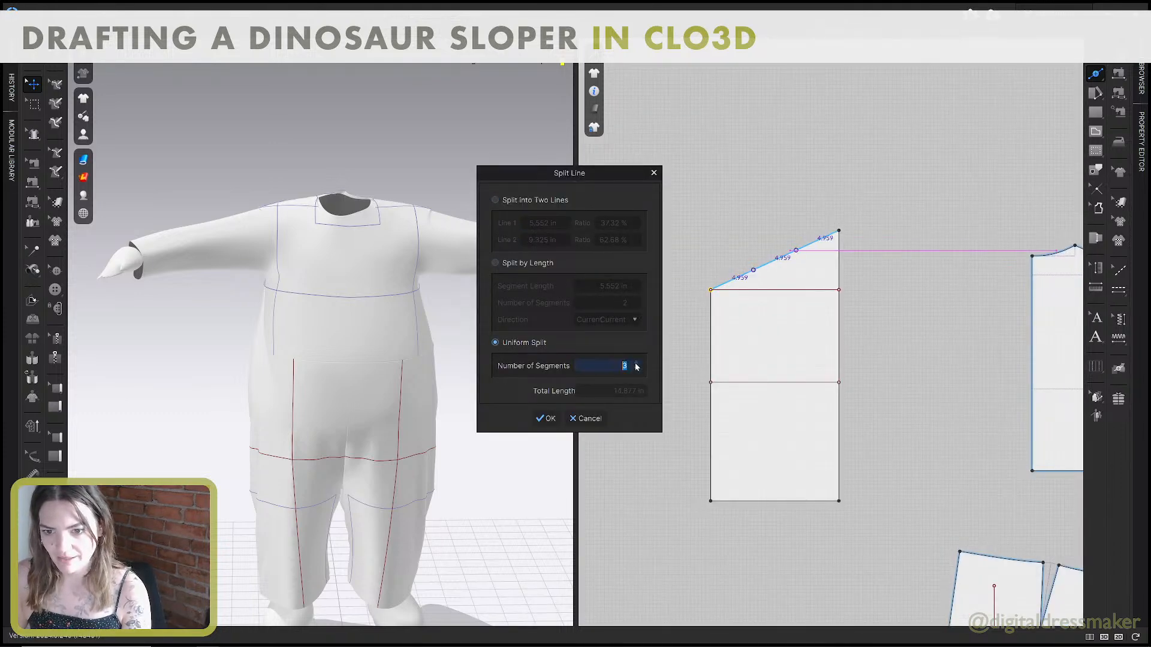
pyautogui.click(635, 362)
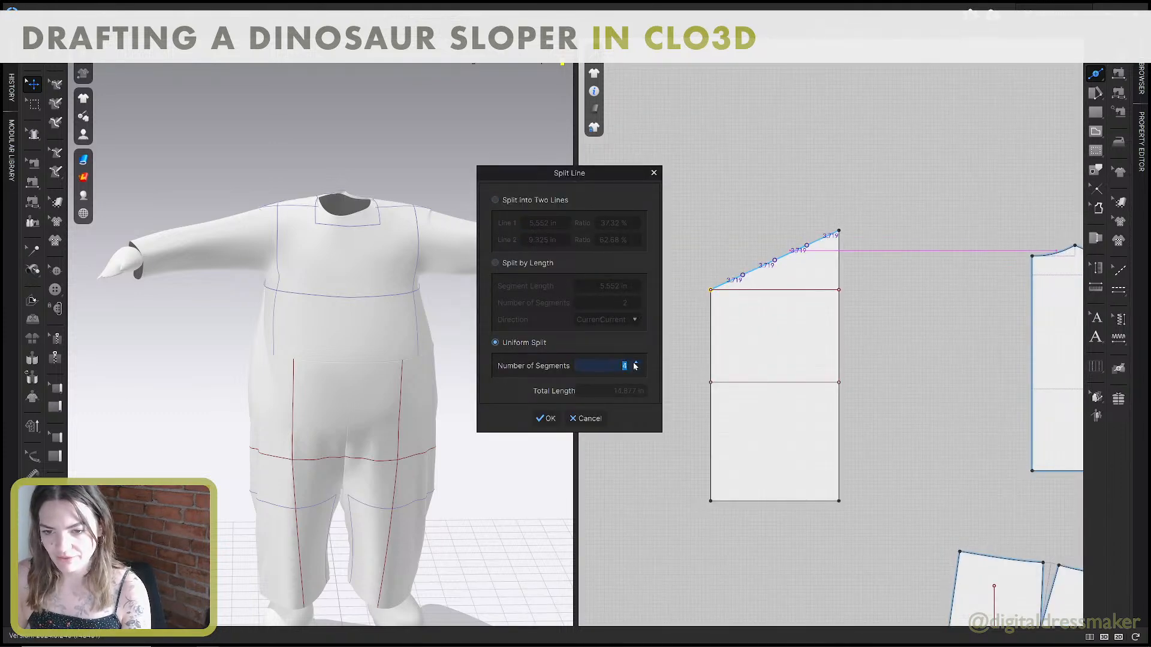
pyautogui.click(546, 418)
# Try to shape the sleeve cap by moving the lowest and highest split points towards the slanted edge's ends.
pyautogui.scroll(2, 746, 282)
pyautogui.scroll(2, 746, 281)
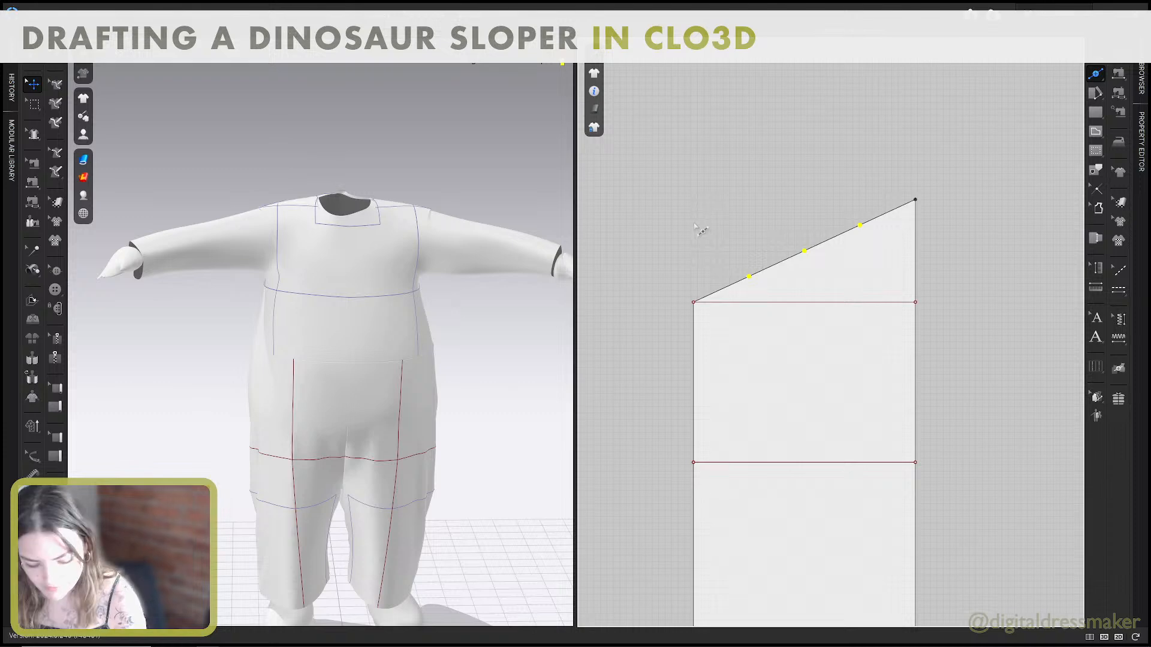
pyautogui.press('c')
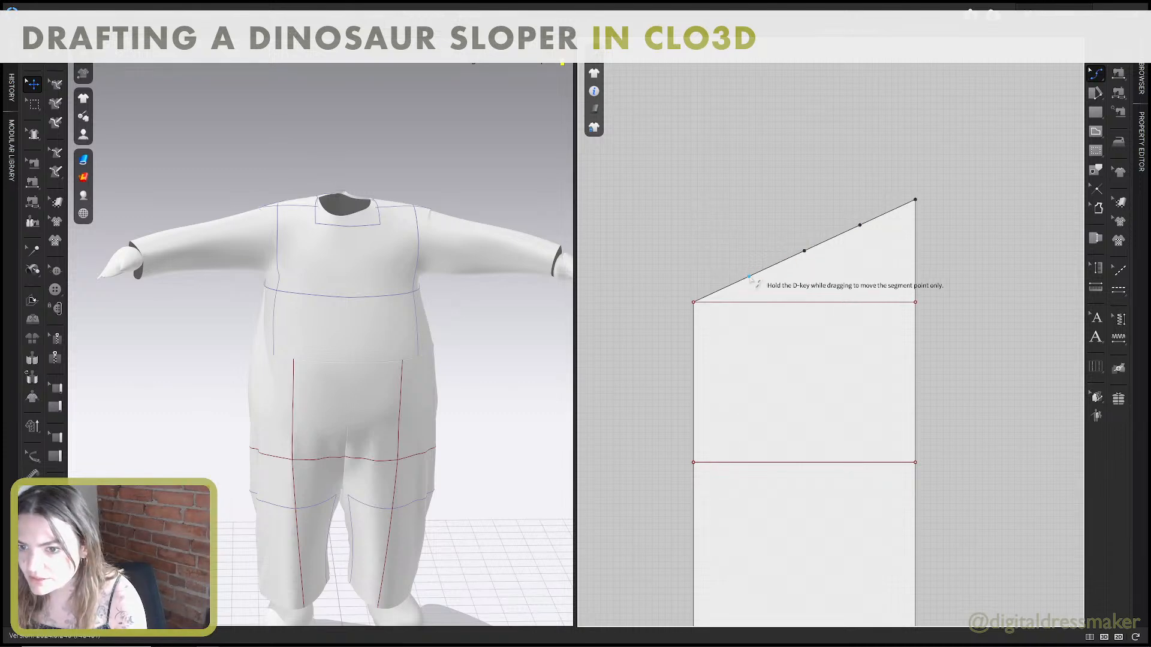
pyautogui.moveTo(758, 276); pyautogui.dragTo(703, 303)
pyautogui.moveTo(860, 225); pyautogui.dragTo(895, 194)
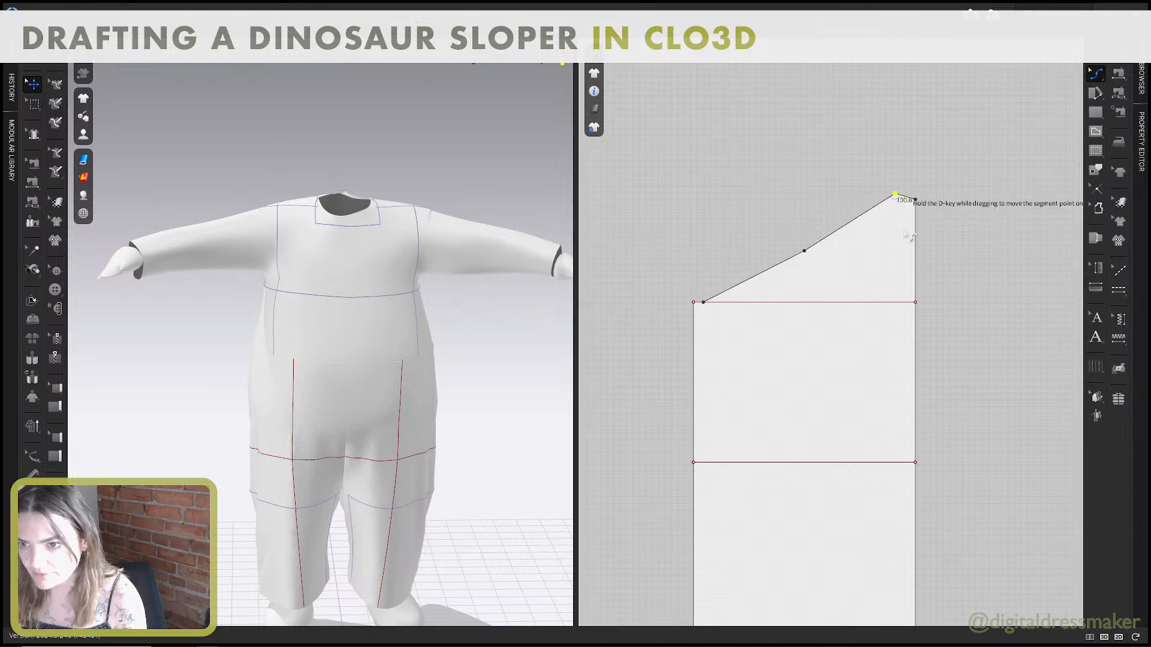
# Undo both point moves and the four-segment split of the sleeve's slanted cap edge.
pyautogui.hotkey('ctrl', 'z')
pyautogui.hotkey('ctrl', 'z')
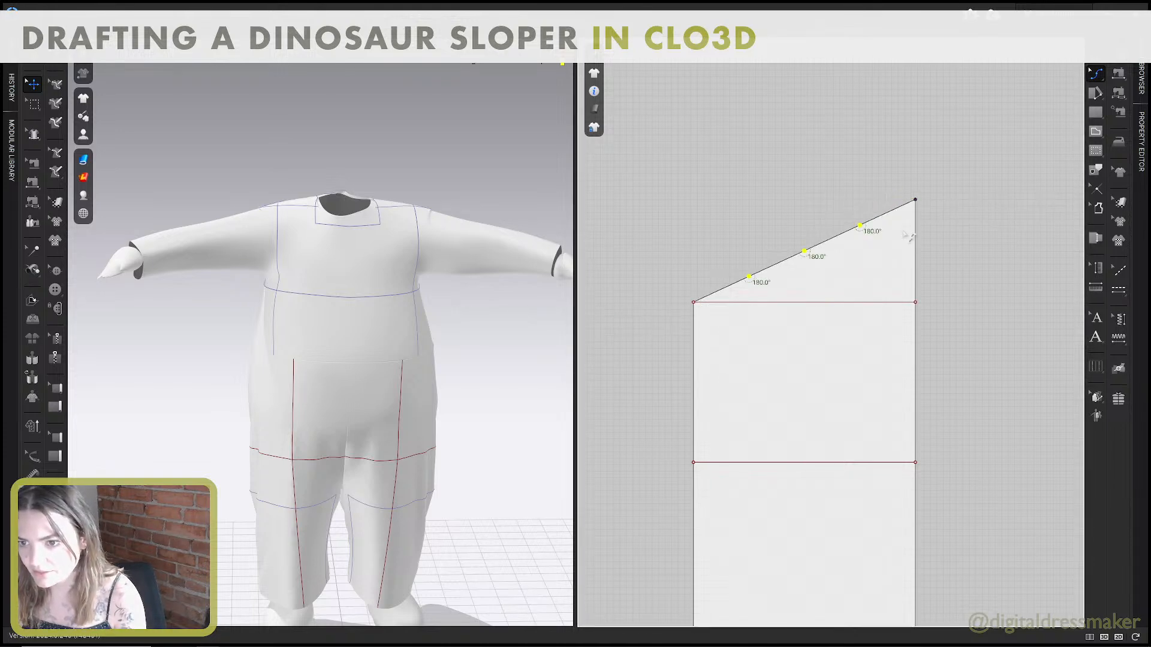
pyautogui.hotkey('ctrl', 'z')
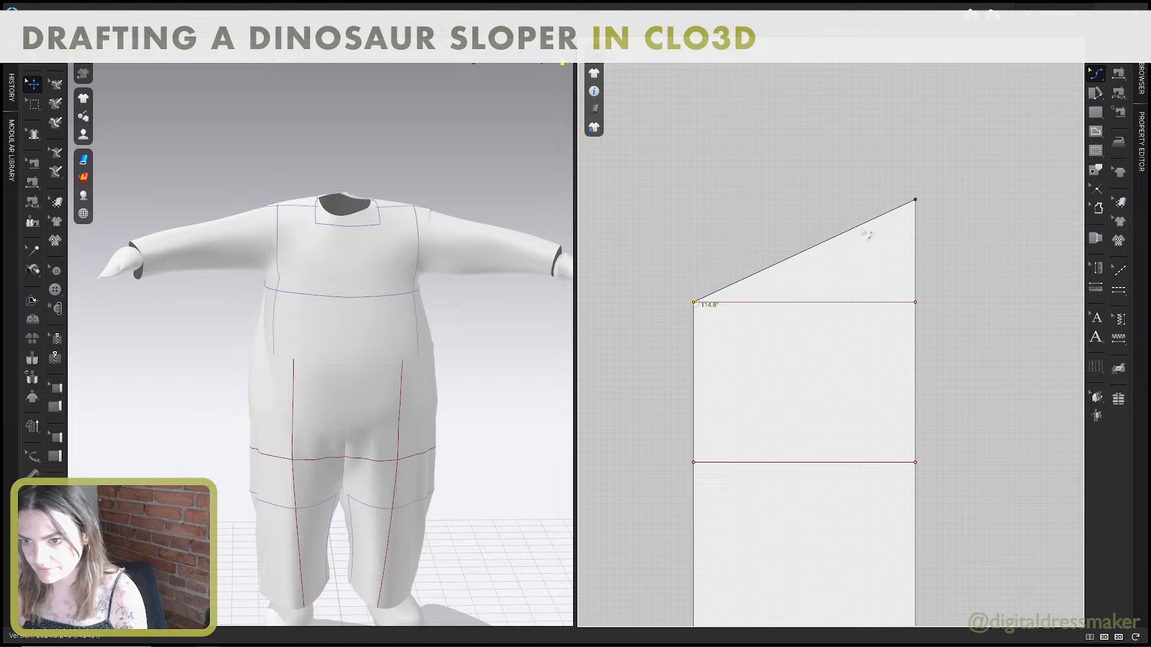
# Add three curve points to the sleeve's slanted cap edge with a uniform Split Curve of 4 segments.
pyautogui.rightClick(826, 241)
pyautogui.click(495, 343)
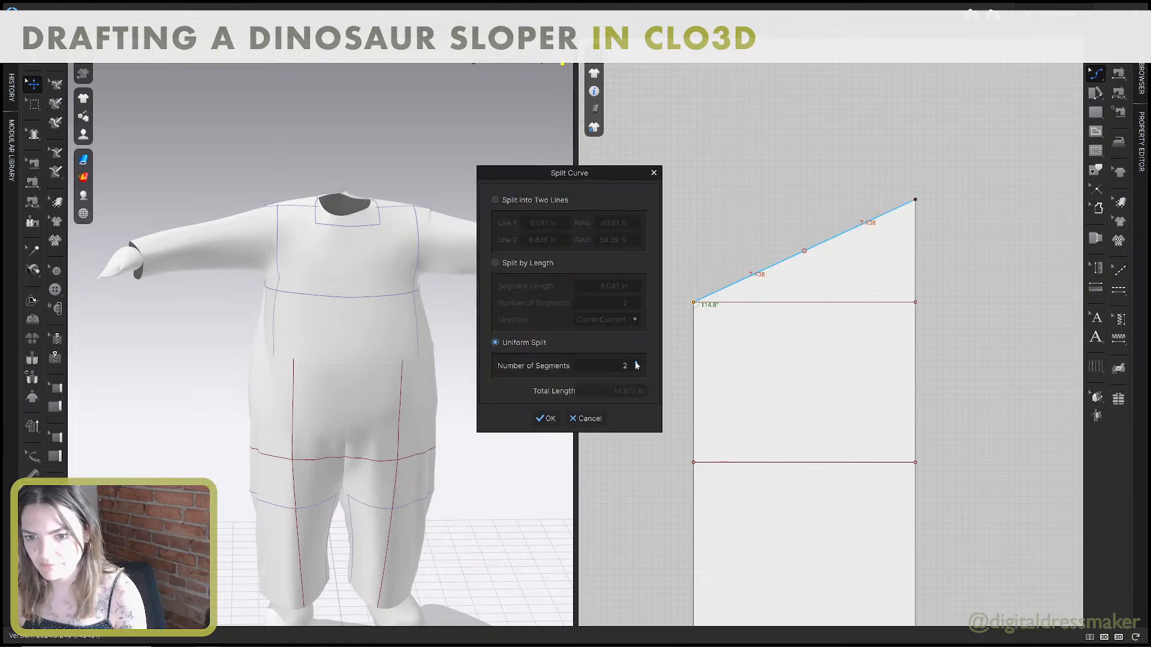
pyautogui.click(636, 362)
pyautogui.click(636, 362)
pyautogui.click(552, 418)
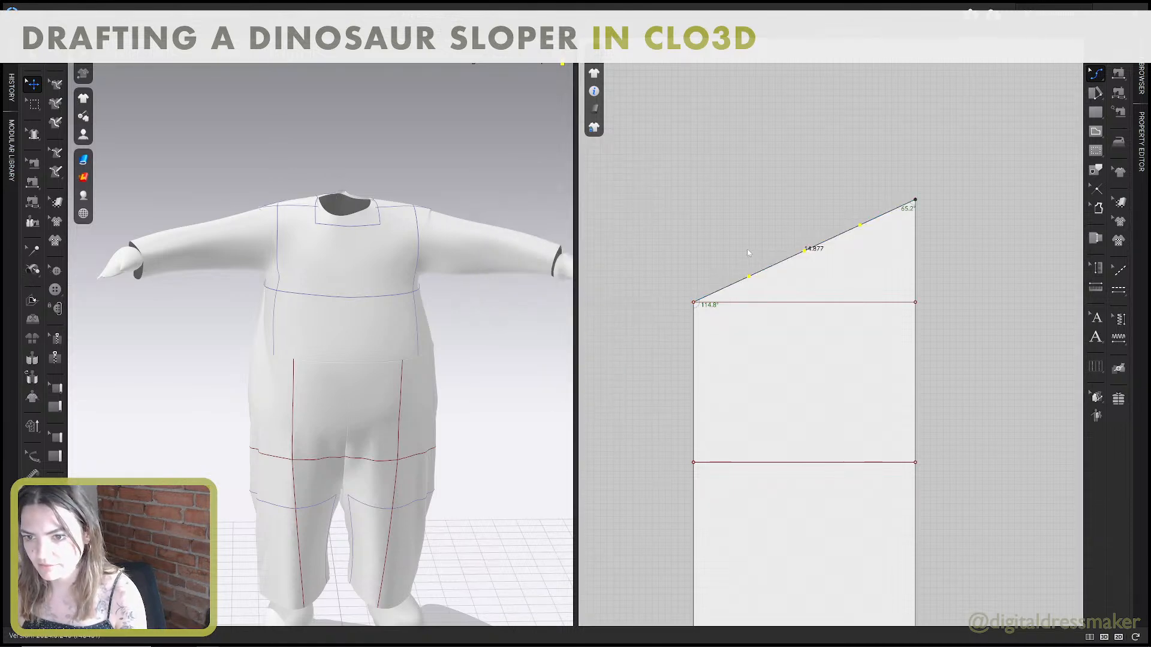
# Shape the sleeve cap into an S-curve by moving its first and third curve points to make 90° angles at the edge's lower and upper ends.
pyautogui.moveTo(749, 276); pyautogui.dragTo(705, 301)
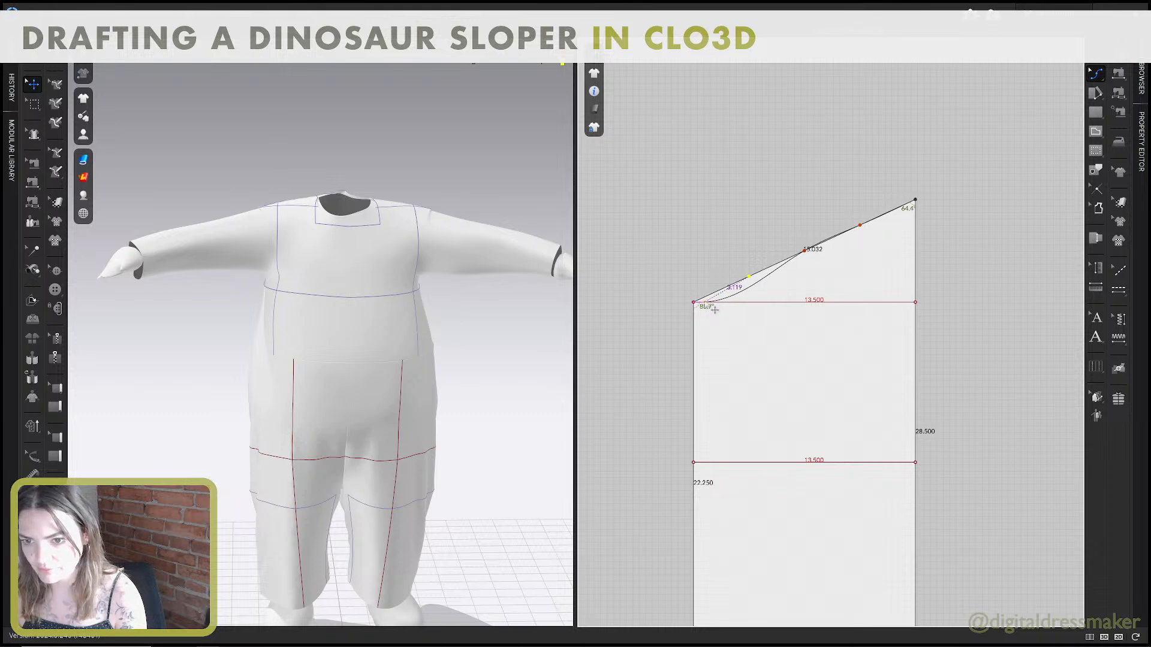
pyautogui.moveTo(866, 234); pyautogui.dragTo(918, 209)
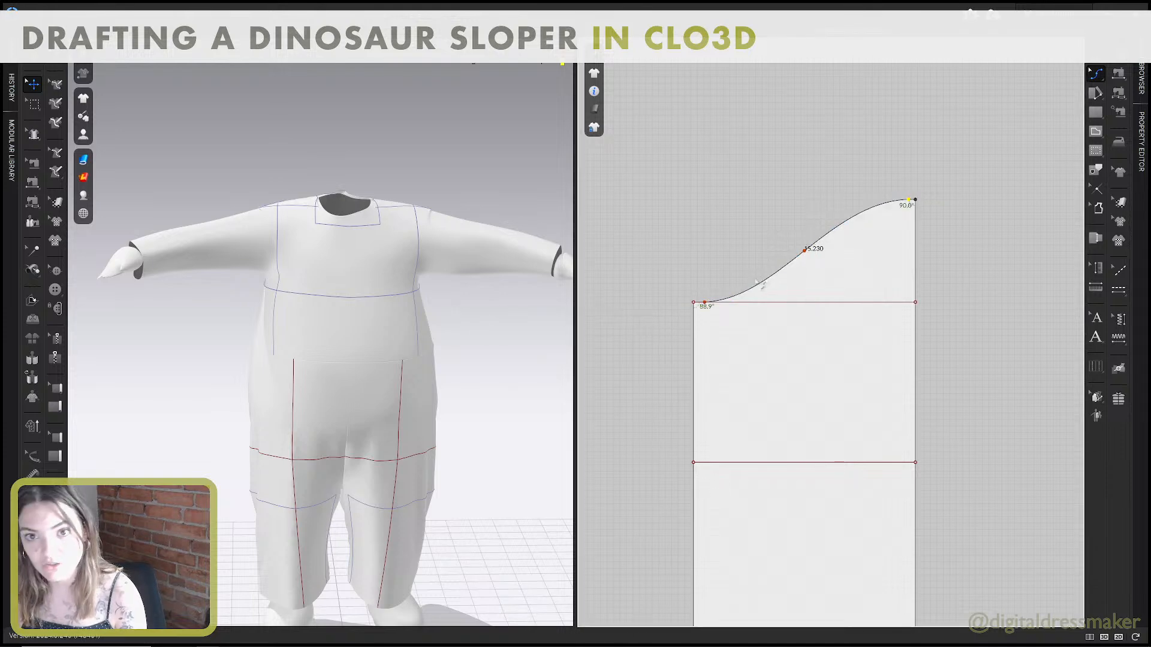
pyautogui.scroll(2, 722, 308)
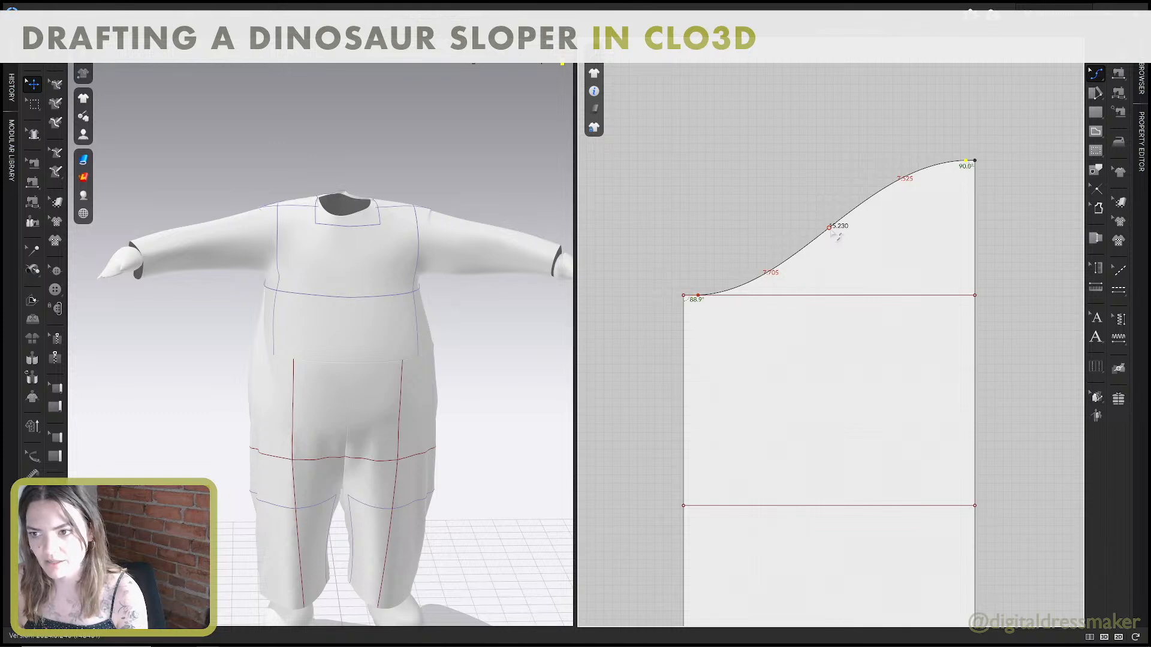
pyautogui.scroll(4, 738, 270)
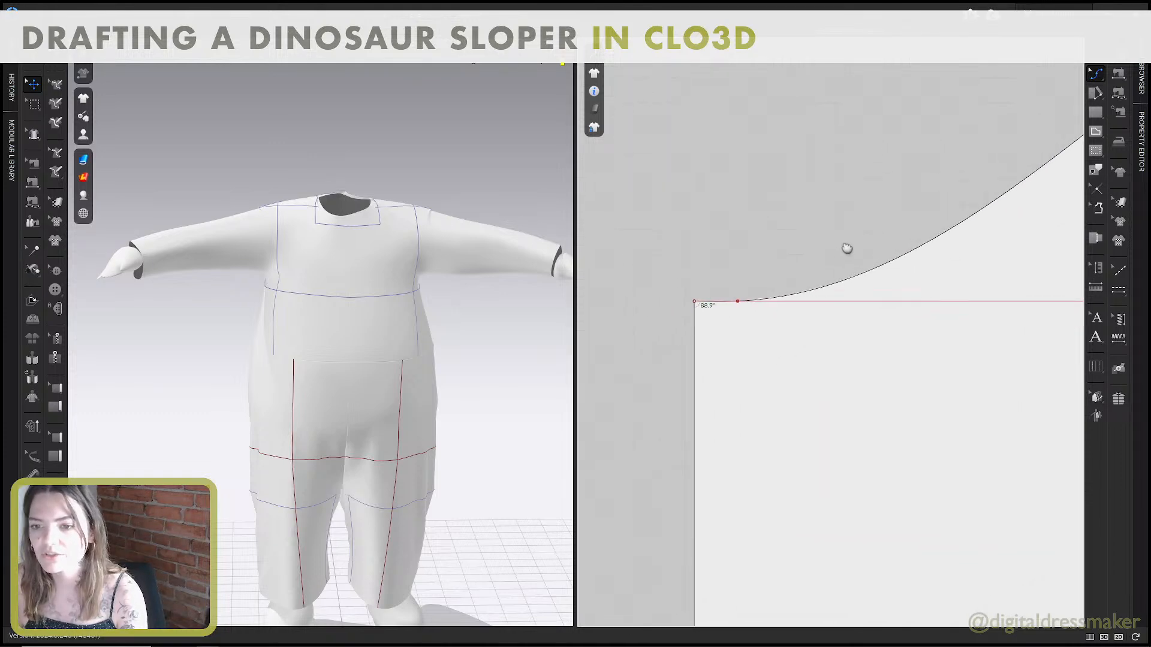
pyautogui.moveTo(742, 306); pyautogui.dragTo(724, 309)
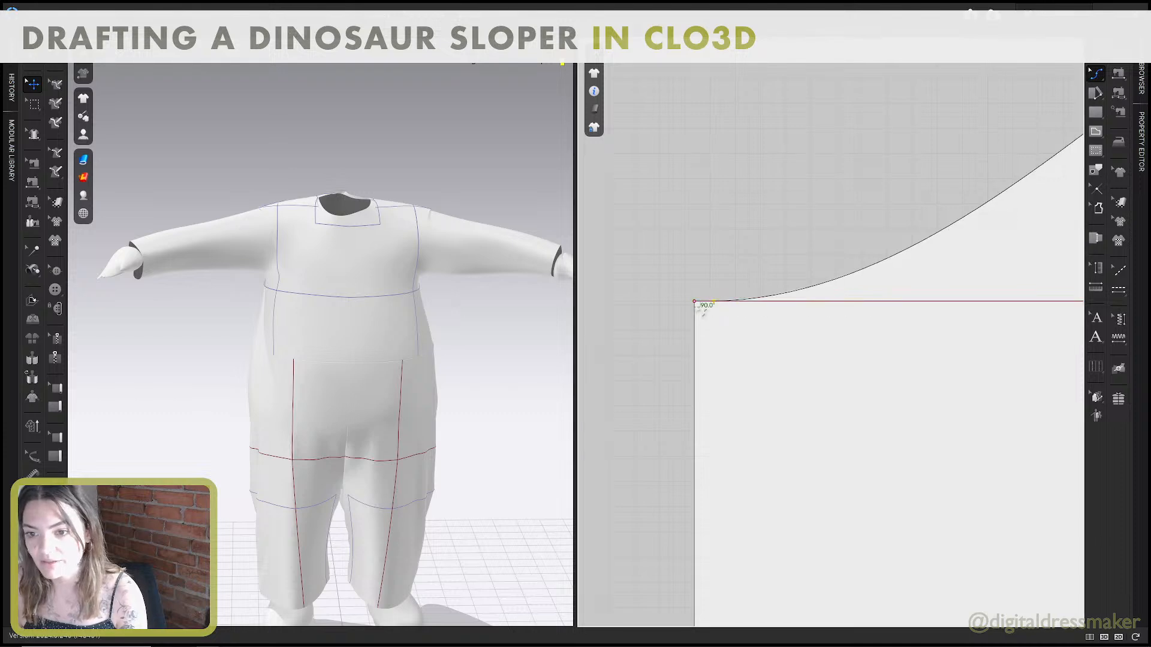
pyautogui.scroll(-4, 936, 186)
pyautogui.moveTo(936, 187); pyautogui.dragTo(929, 188, button='right')
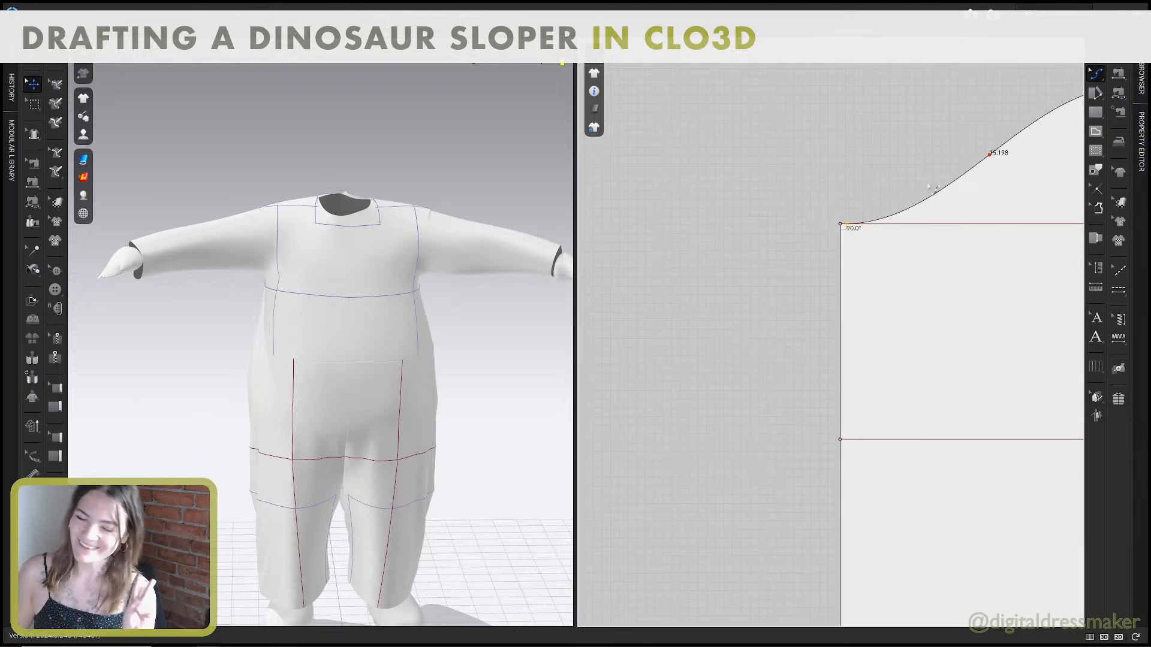
pyautogui.moveTo(947, 196); pyautogui.dragTo(775, 258, button='middle')
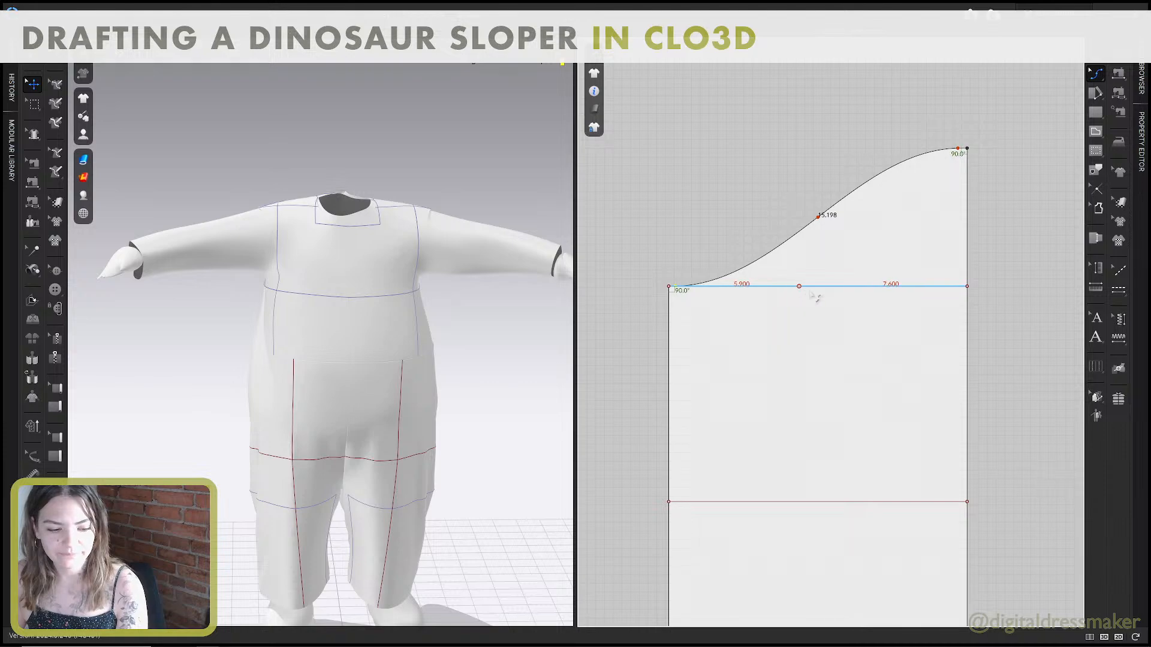
pyautogui.scroll(-2, 854, 303)
pyautogui.moveTo(849, 296); pyautogui.dragTo(846, 293, button='middle')
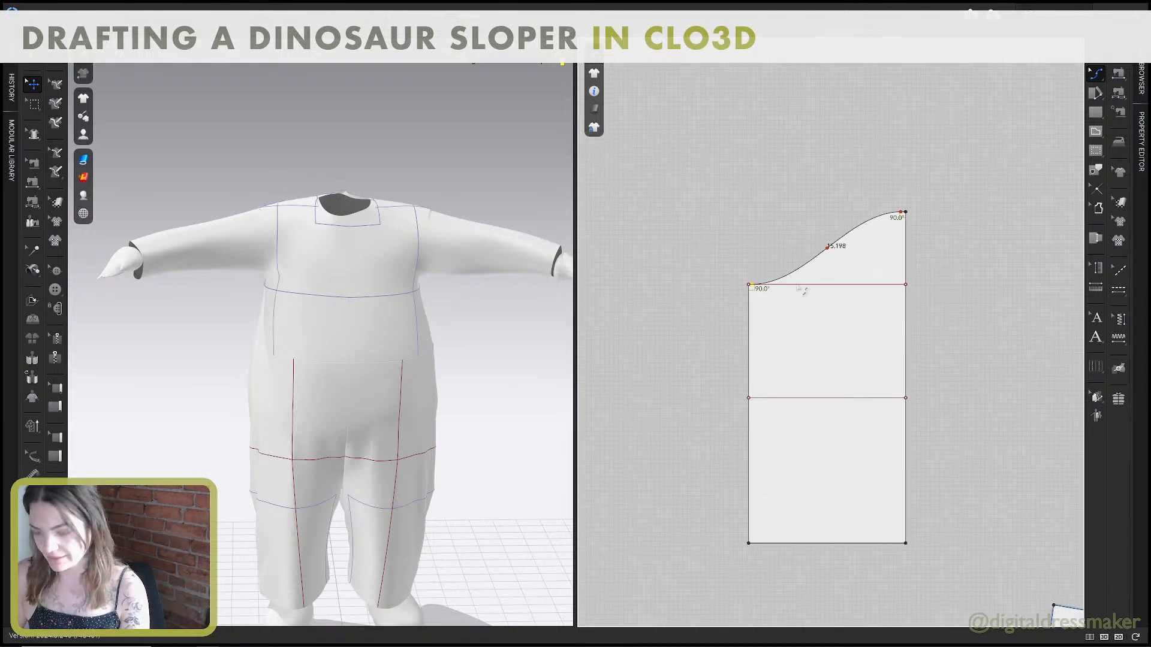
# Switch to the Sleeve Block guide in Adobe Acrobat and review the instructions for unfolding the sleeve, drafting its center line and adding notches.
pyautogui.hotkey('alt', 'Tab')
pyautogui.scroll(-2, 400, 241)
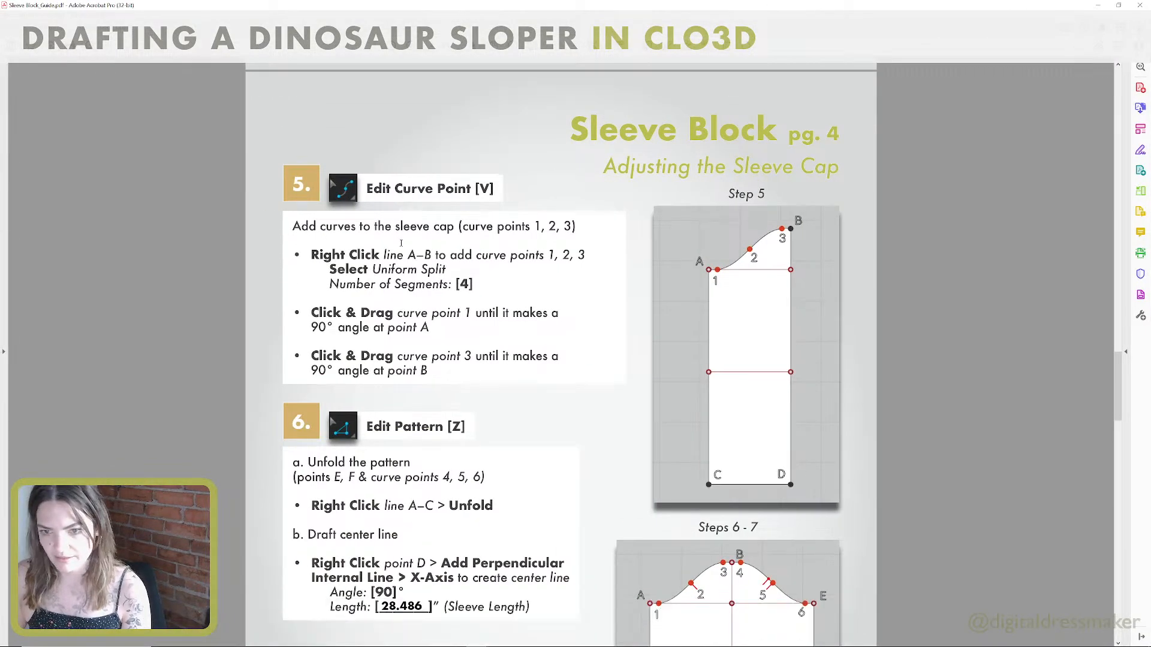
pyautogui.scroll(-4, 803, 227)
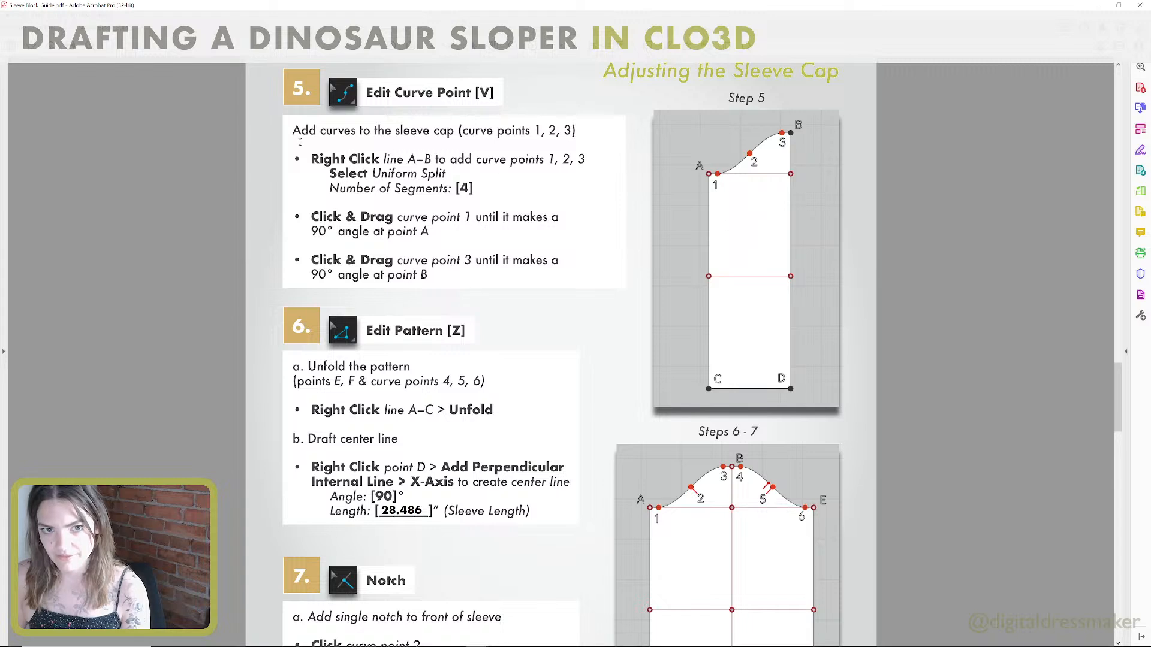
pyautogui.scroll(-8, 539, 167)
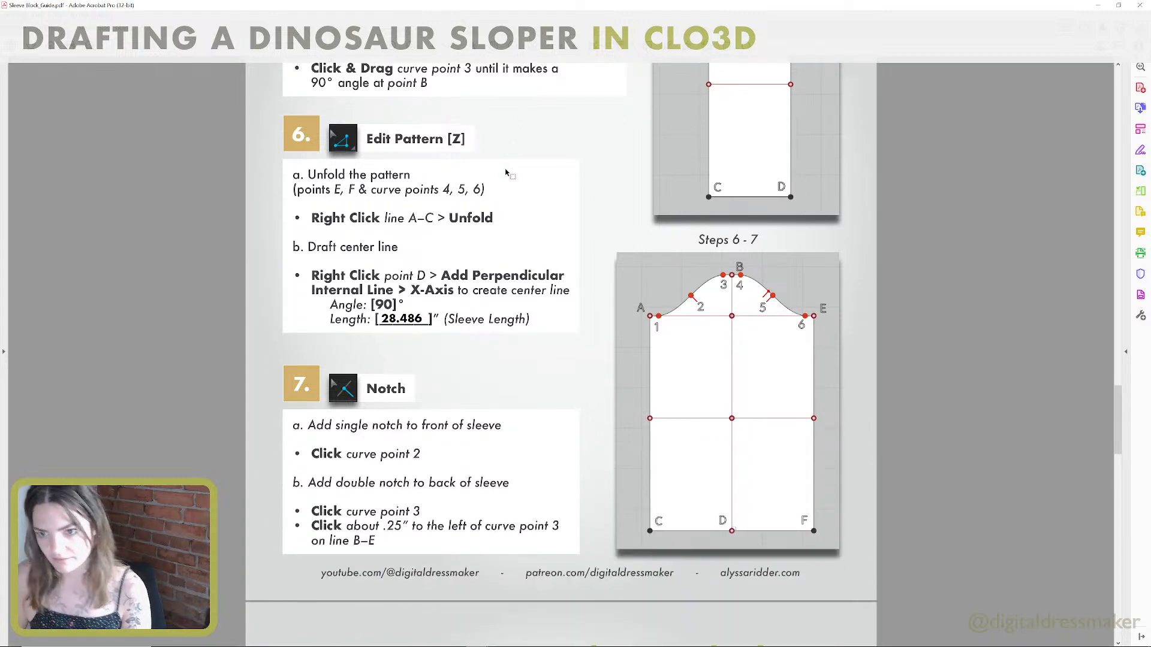
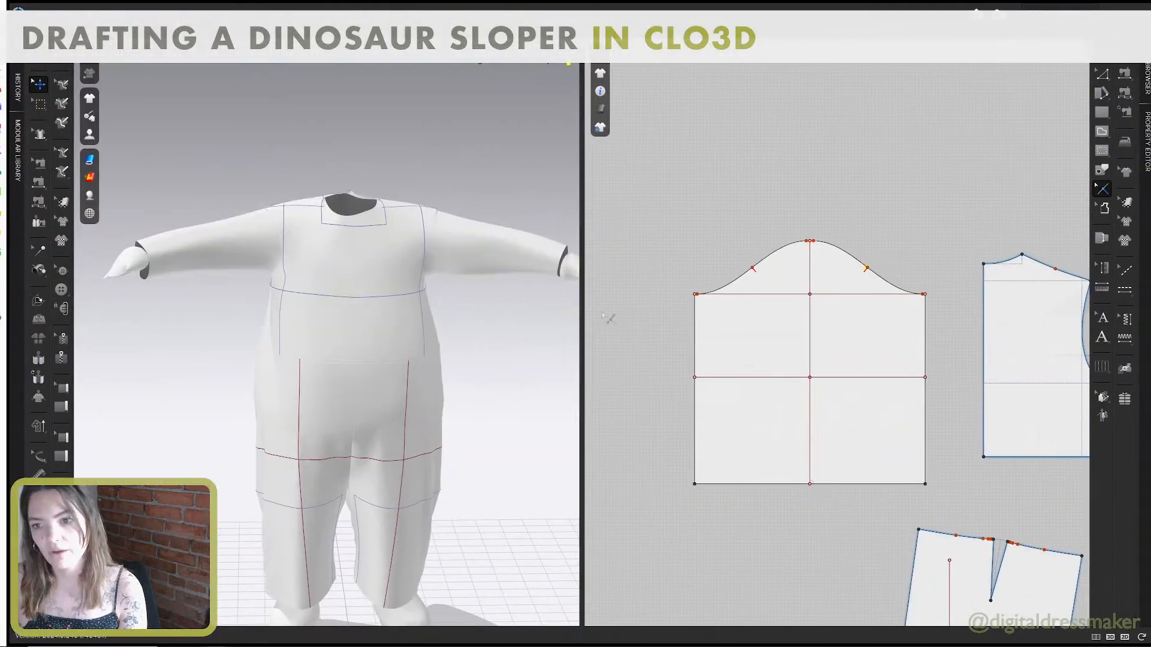
# Arrange the sleeve pattern around the avatar's left arm using the arm's arrangement point.
pyautogui.scroll(-3, 746, 231)
pyautogui.scroll(2, 746, 231)
pyautogui.scroll(-3, 747, 231)
pyautogui.moveTo(771, 241); pyautogui.dragTo(725, 228, button='middle')
pyautogui.press('a')
pyautogui.scroll(2, 749, 228)
pyautogui.scroll(-2, 484, 277)
pyautogui.click(643, 241)
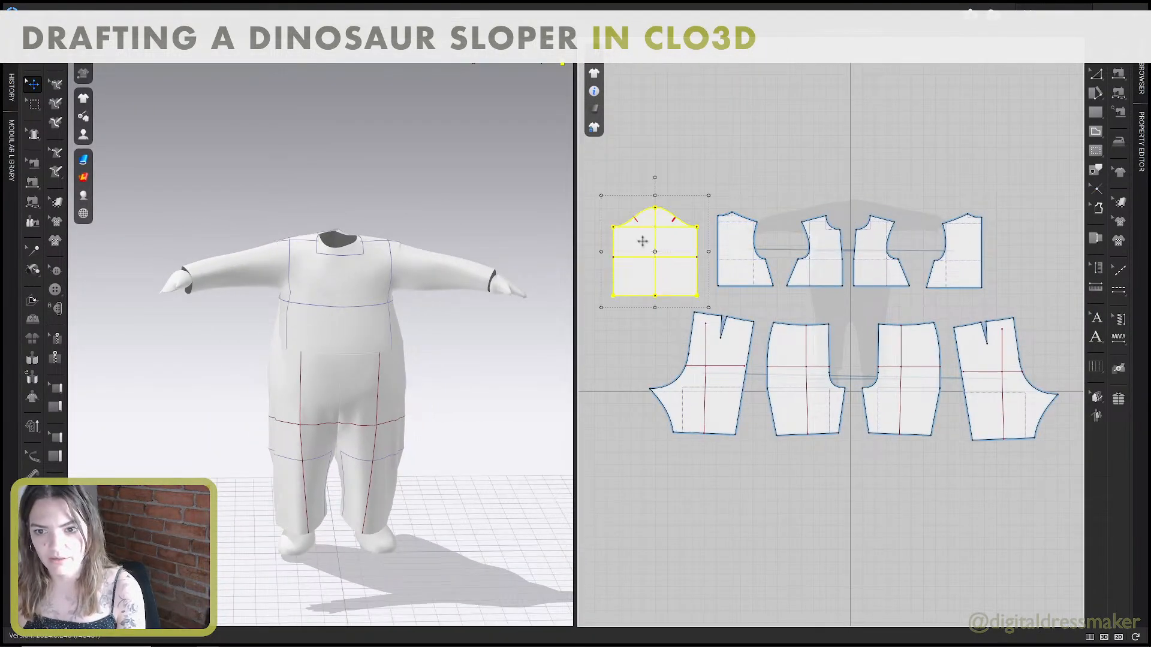
pyautogui.scroll(-5, 483, 281)
pyautogui.moveTo(491, 283); pyautogui.dragTo(463, 285)
pyautogui.hotkey('shift', 'f')
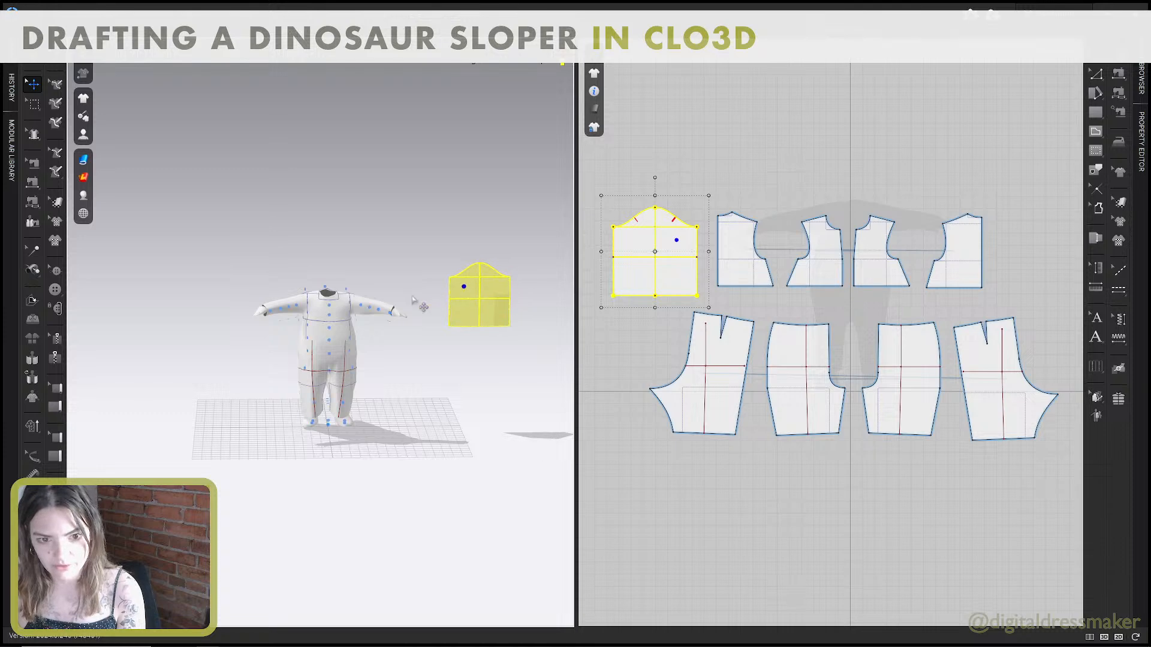
pyautogui.scroll(3, 286, 310)
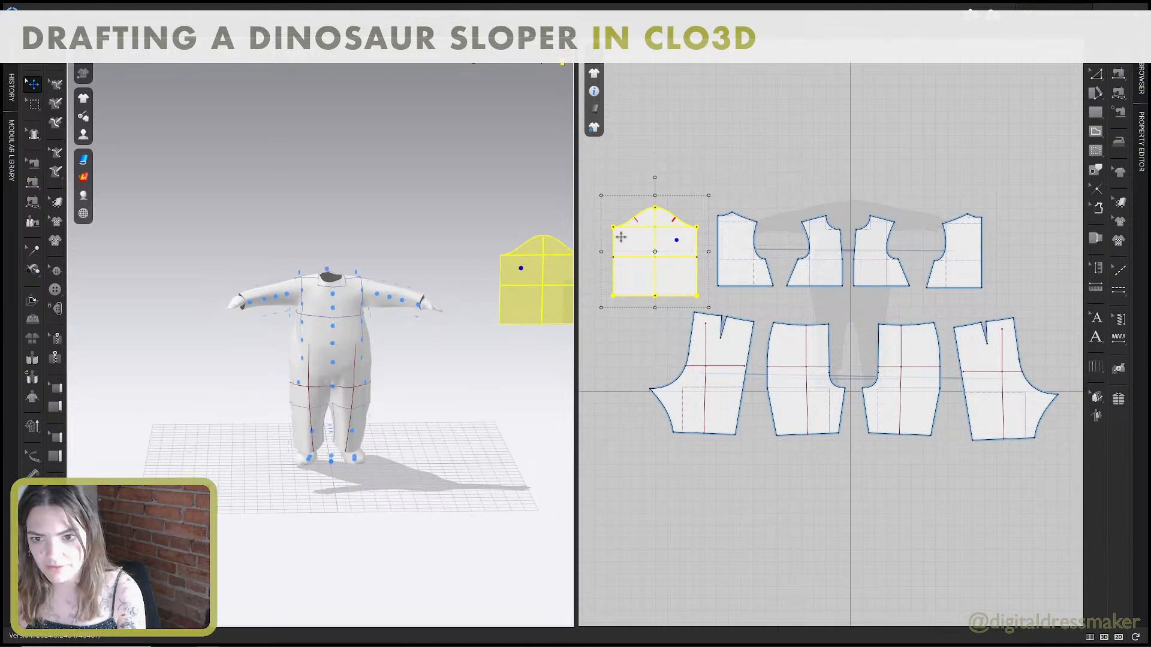
pyautogui.moveTo(516, 229); pyautogui.dragTo(443, 273, button='right')
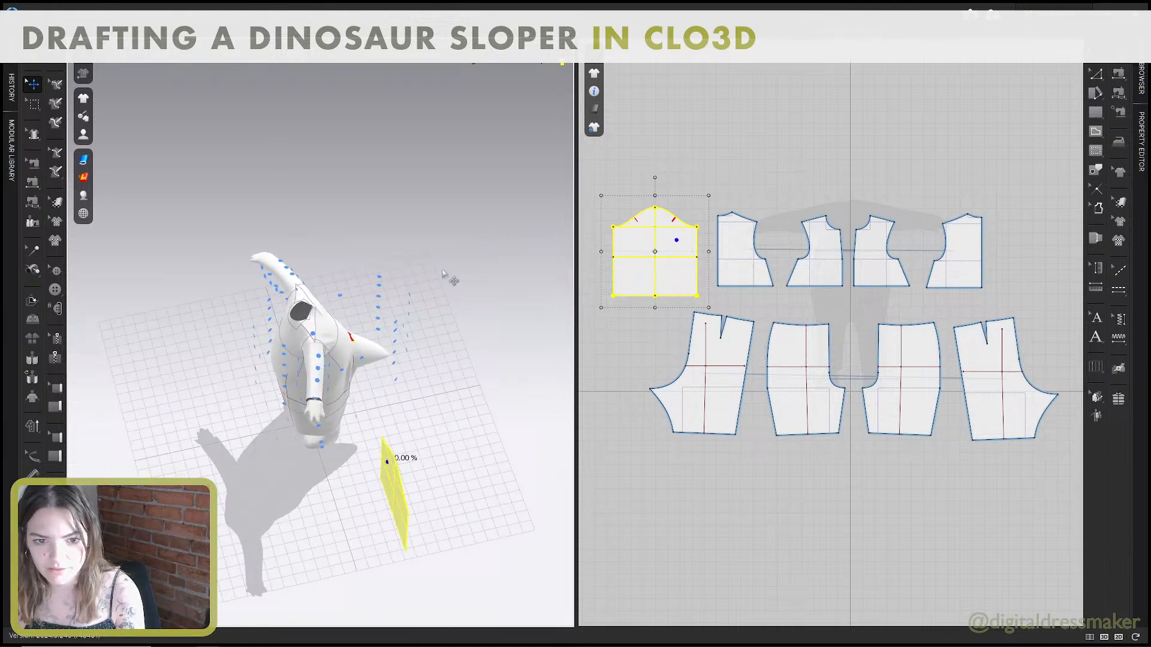
pyautogui.click(328, 384)
pyautogui.moveTo(328, 384); pyautogui.dragTo(412, 357, button='right')
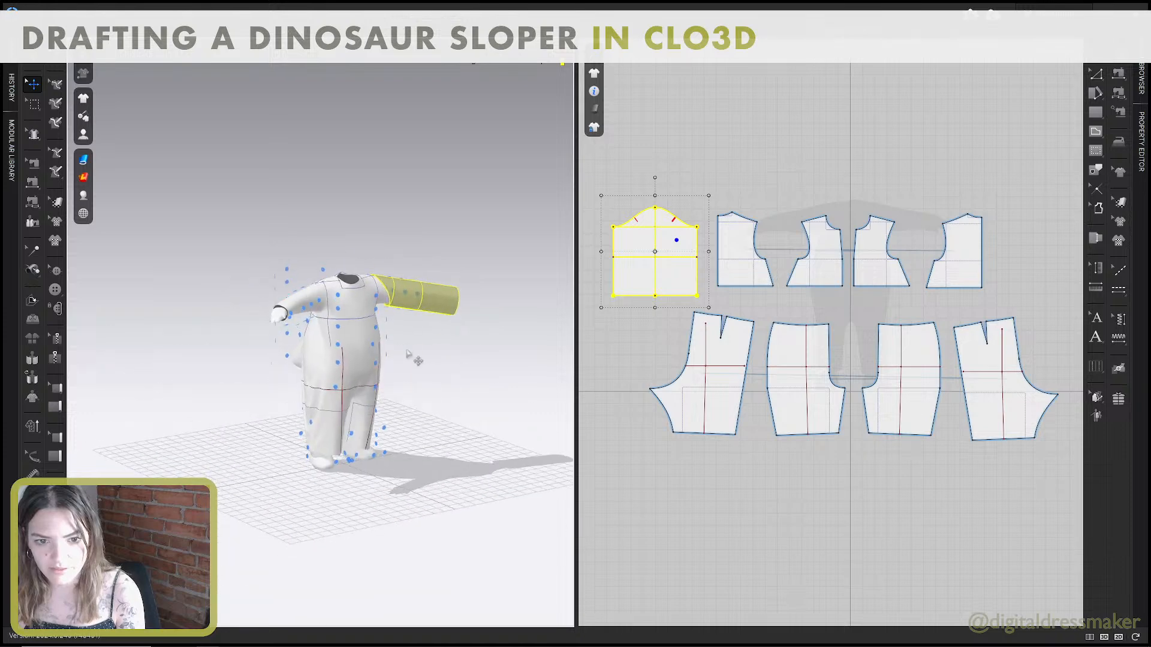
pyautogui.scroll(5, 433, 282)
pyautogui.moveTo(473, 233); pyautogui.dragTo(404, 245, button='right')
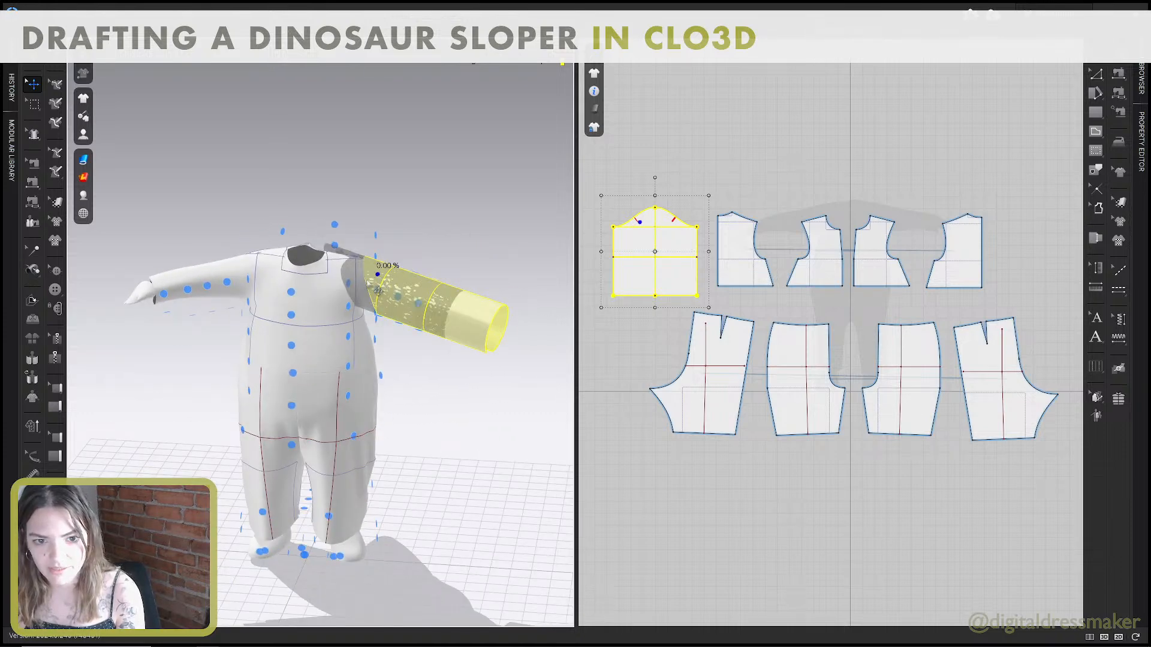
# Move the sleeve pattern above the avatar's left front and back bodice pieces in the 2D view.
pyautogui.click(333, 304)
pyautogui.moveTo(627, 241); pyautogui.dragTo(898, 146)
pyautogui.moveTo(937, 174); pyautogui.dragTo(836, 247, button='middle')
pyautogui.scroll(3, 834, 245)
pyautogui.click(336, 299)
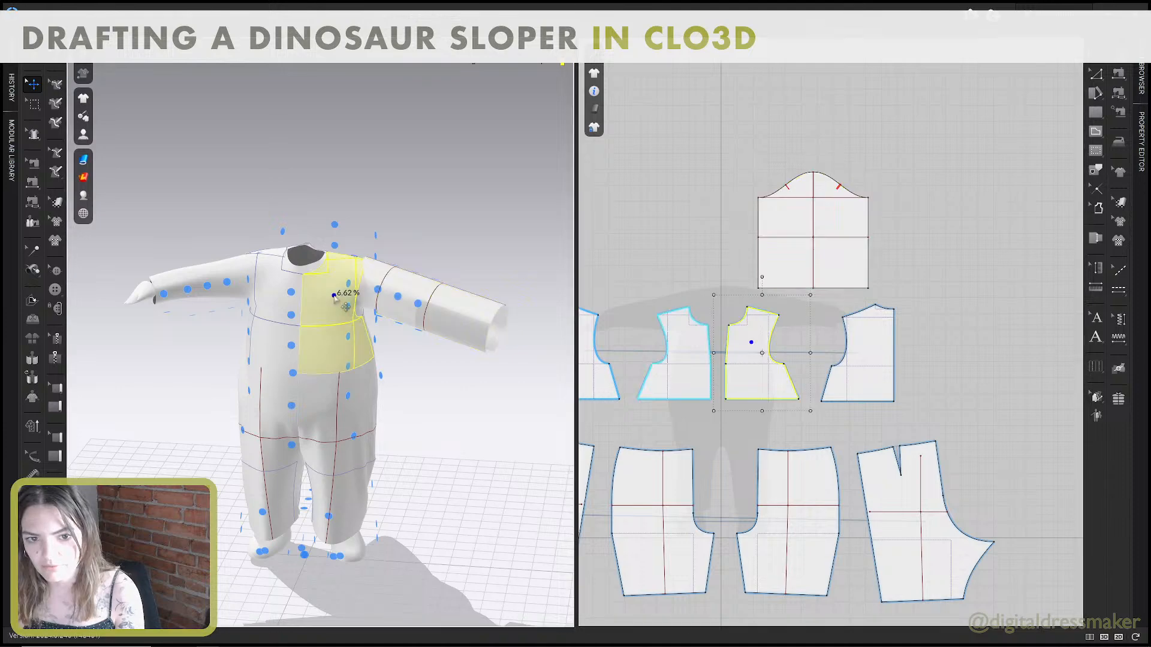
pyautogui.moveTo(448, 279); pyautogui.dragTo(549, 249, button='right')
pyautogui.click(301, 275)
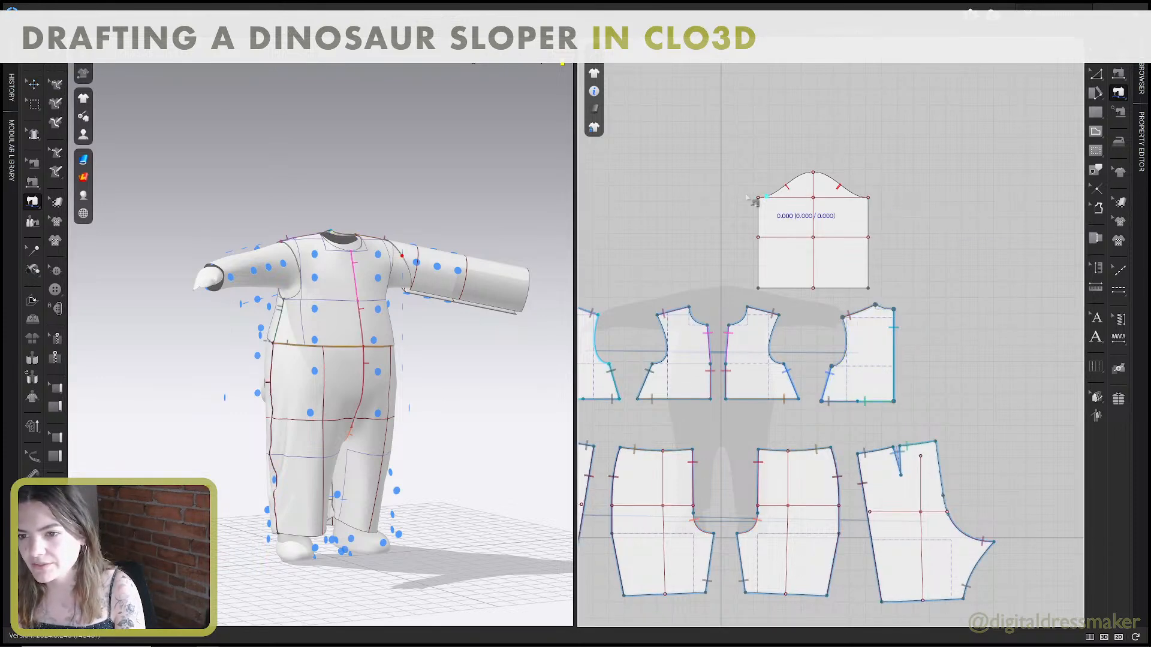
# Free-sew the sleeve cap's lower front curve, from underarm corner to single notch, to the lower curve of the front armhole.
pyautogui.scroll(2, 759, 199)
pyautogui.click(759, 198)
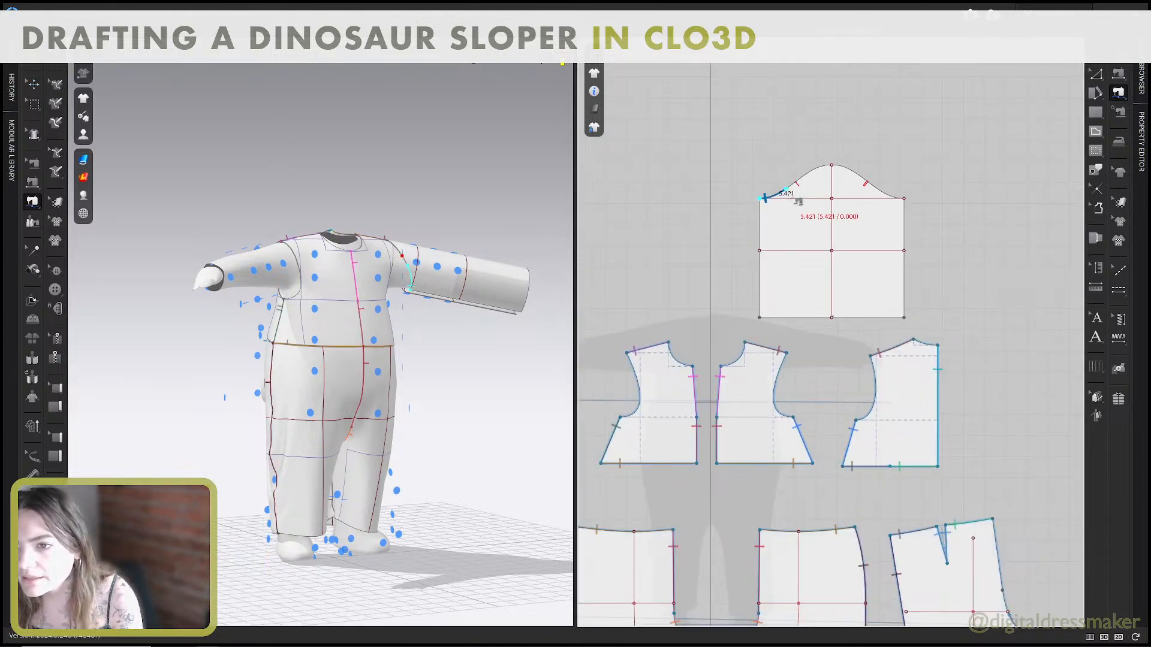
pyautogui.click(795, 182)
pyautogui.click(782, 414)
pyautogui.click(790, 418)
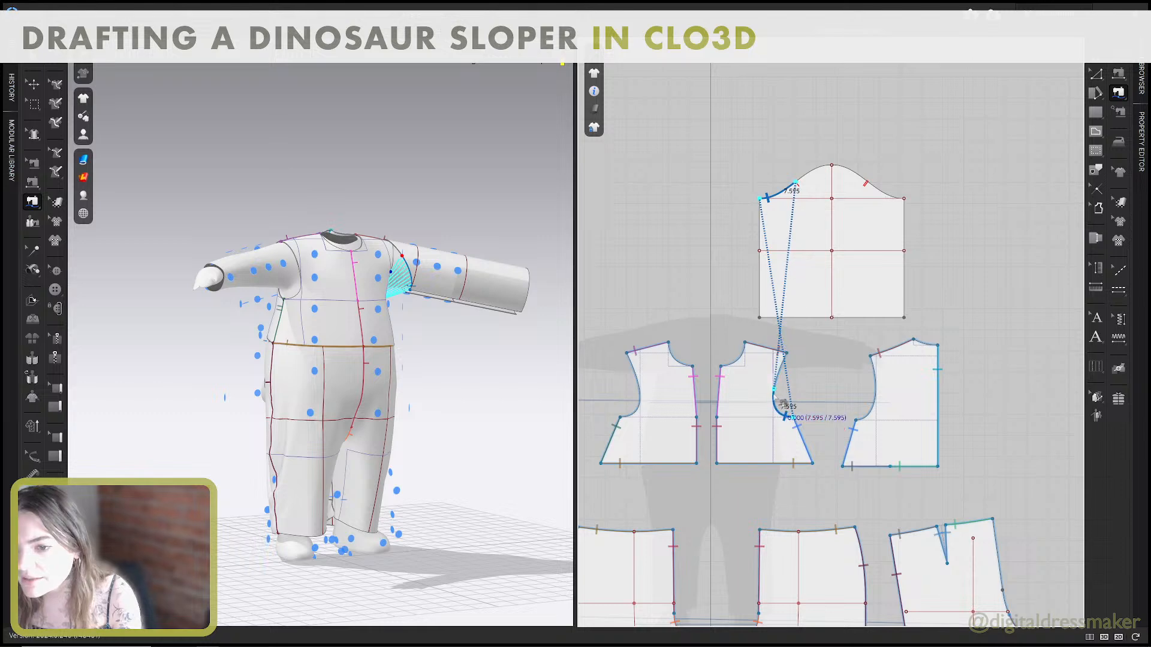
pyautogui.scroll(3, 792, 395)
pyautogui.scroll(-3, 796, 398)
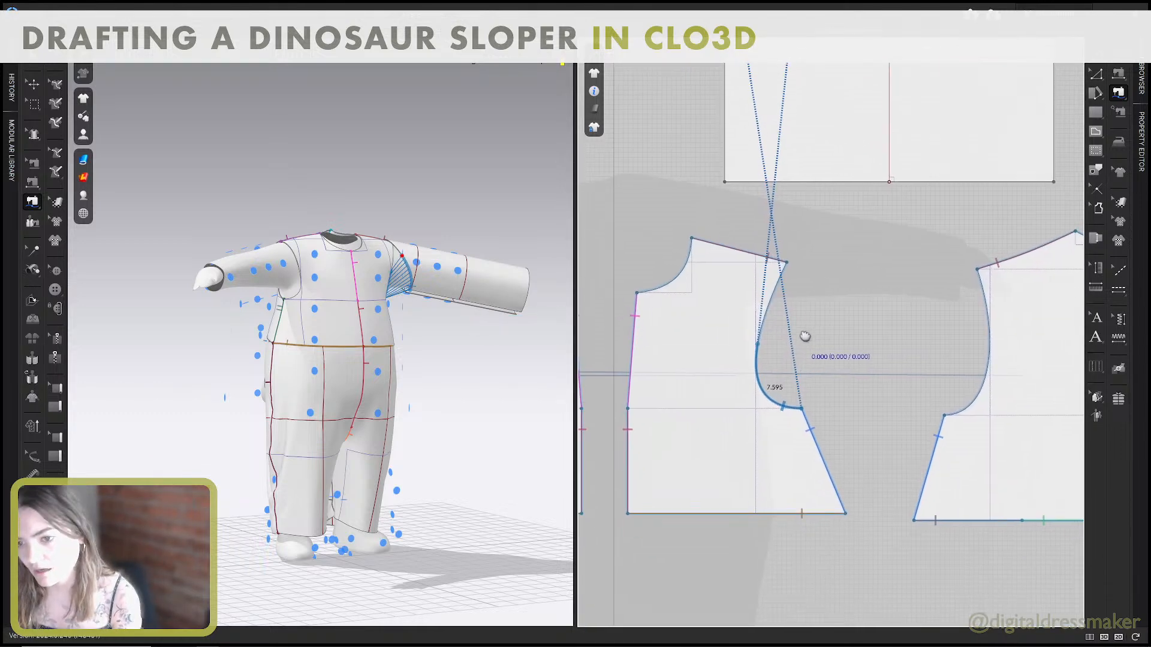
# Free-sew the sleeve cap's lower back curve, from underarm corner to double notch, to the lower curve of the back armhole.
pyautogui.click(878, 154)
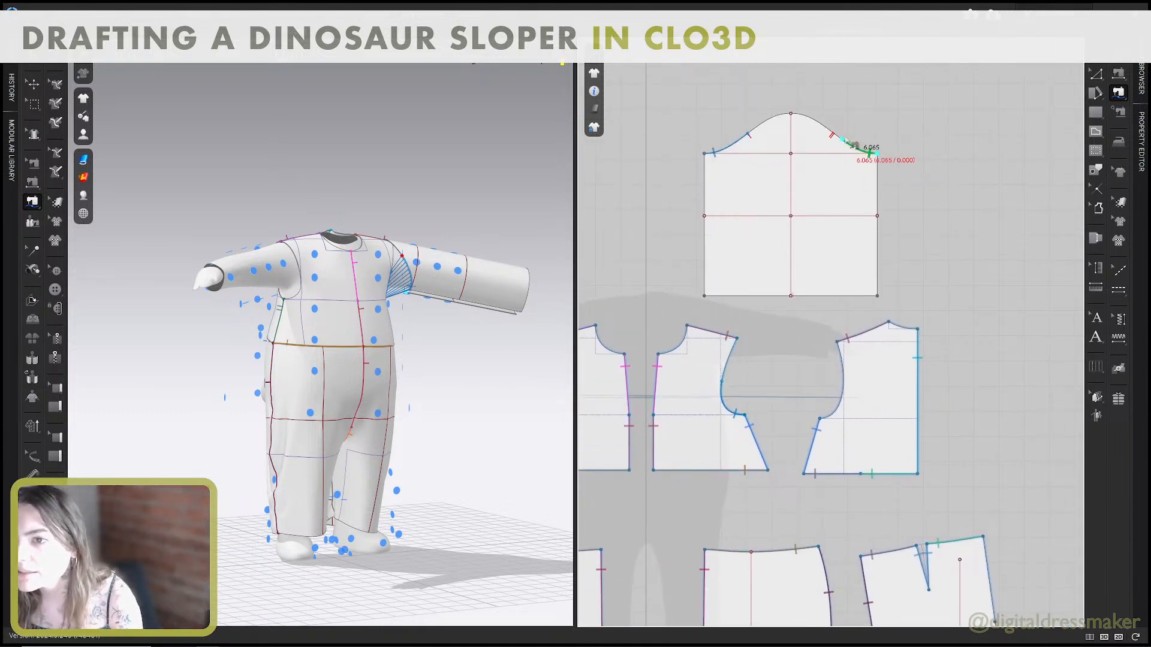
pyautogui.click(835, 133)
pyautogui.click(822, 421)
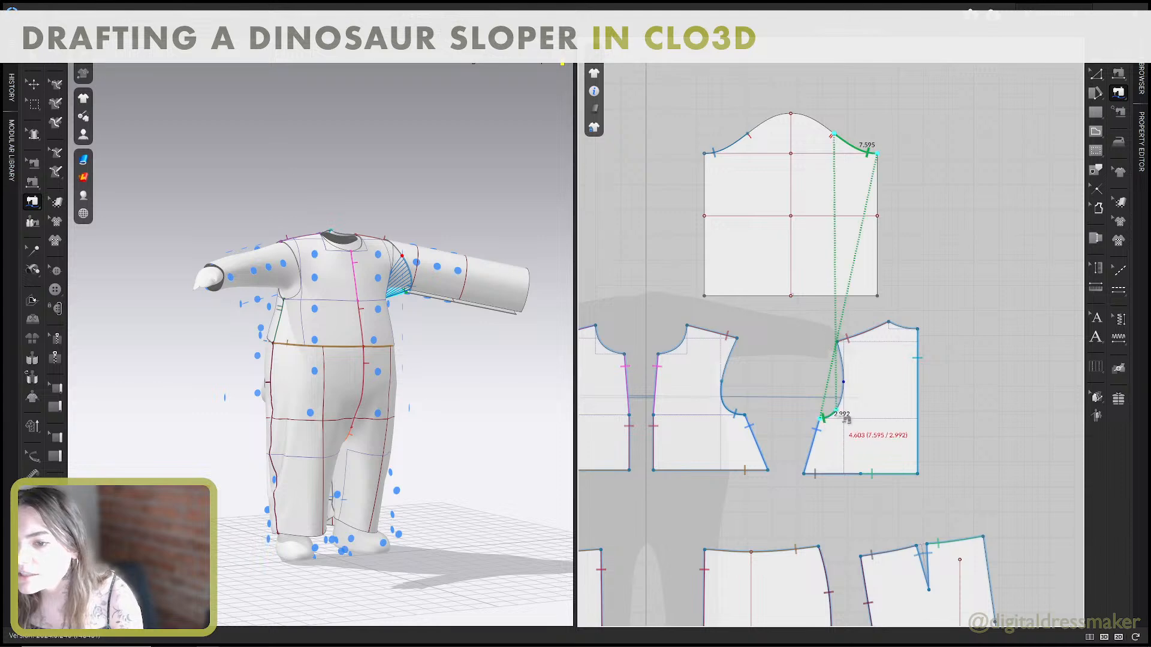
# Join the upper front and back armholes to the sleeve cap between its notches with M:N Free Sewing.
pyautogui.click(1118, 92)
pyautogui.click(1031, 107)
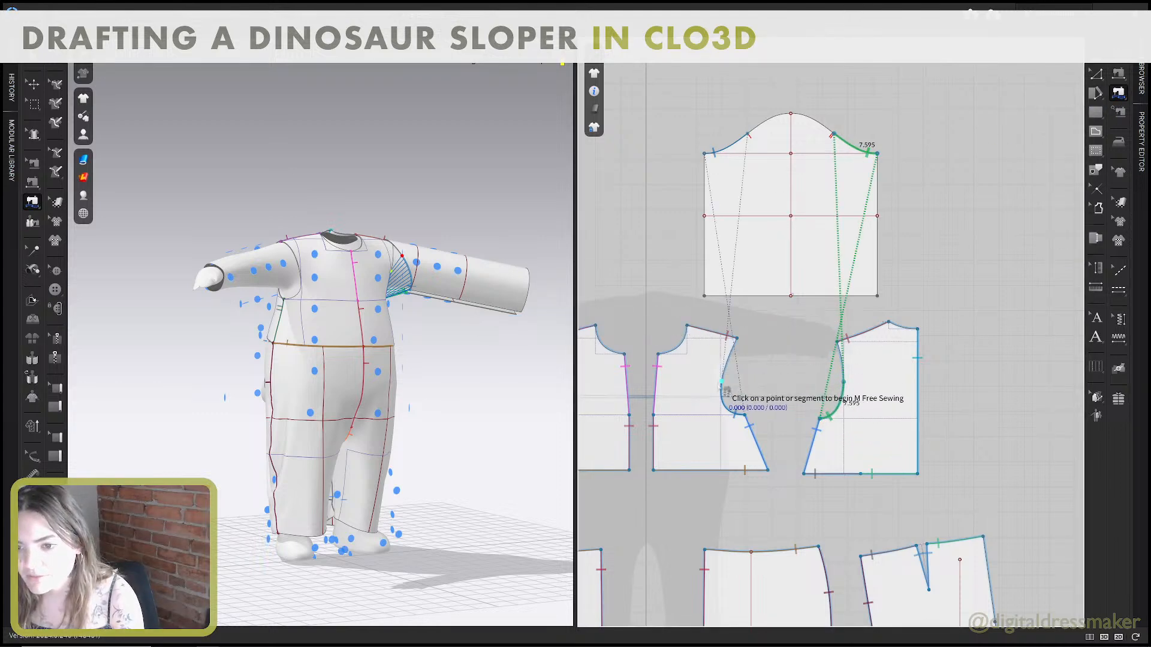
pyautogui.click(737, 341)
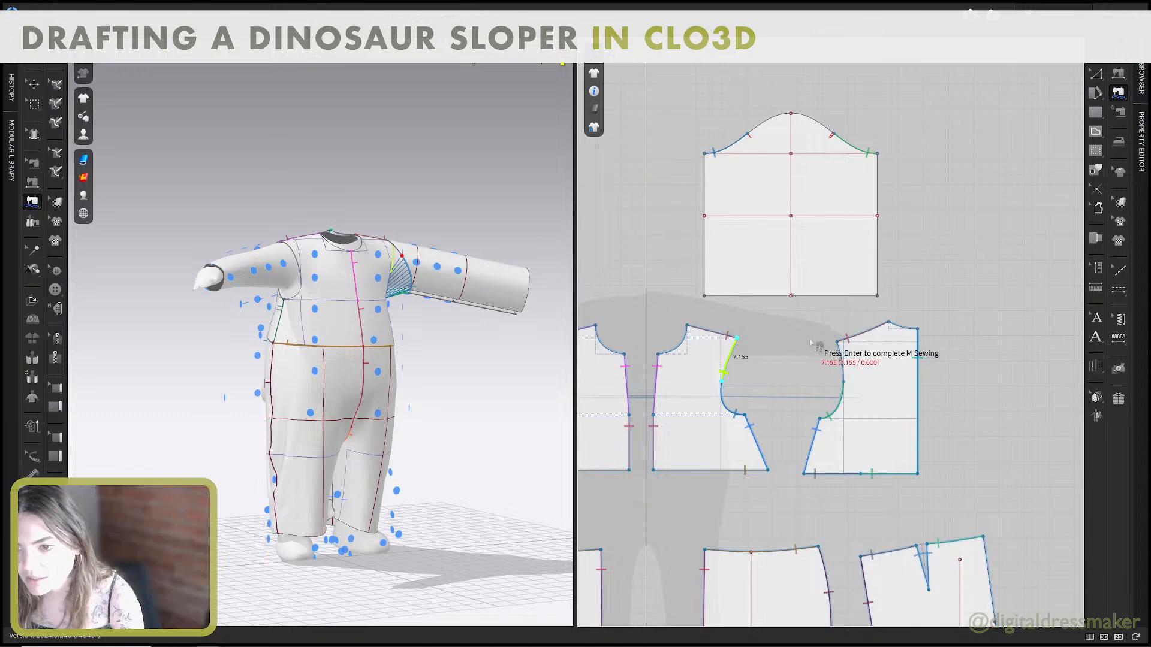
pyautogui.click(841, 362)
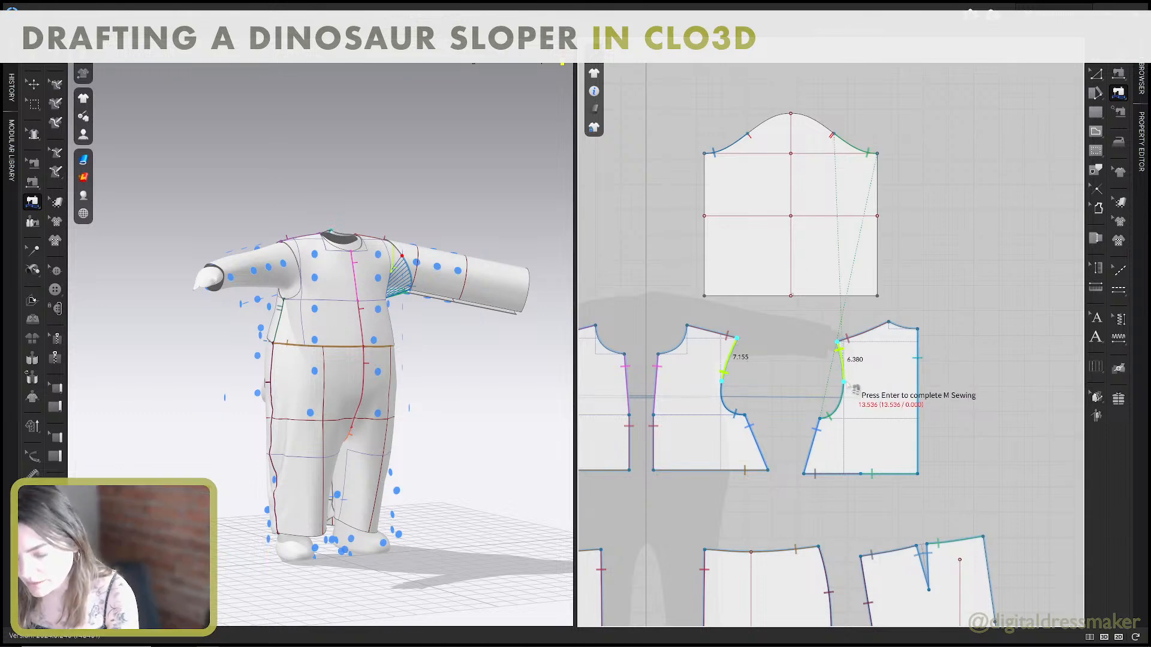
pyautogui.press('Return')
pyautogui.scroll(5, 832, 134)
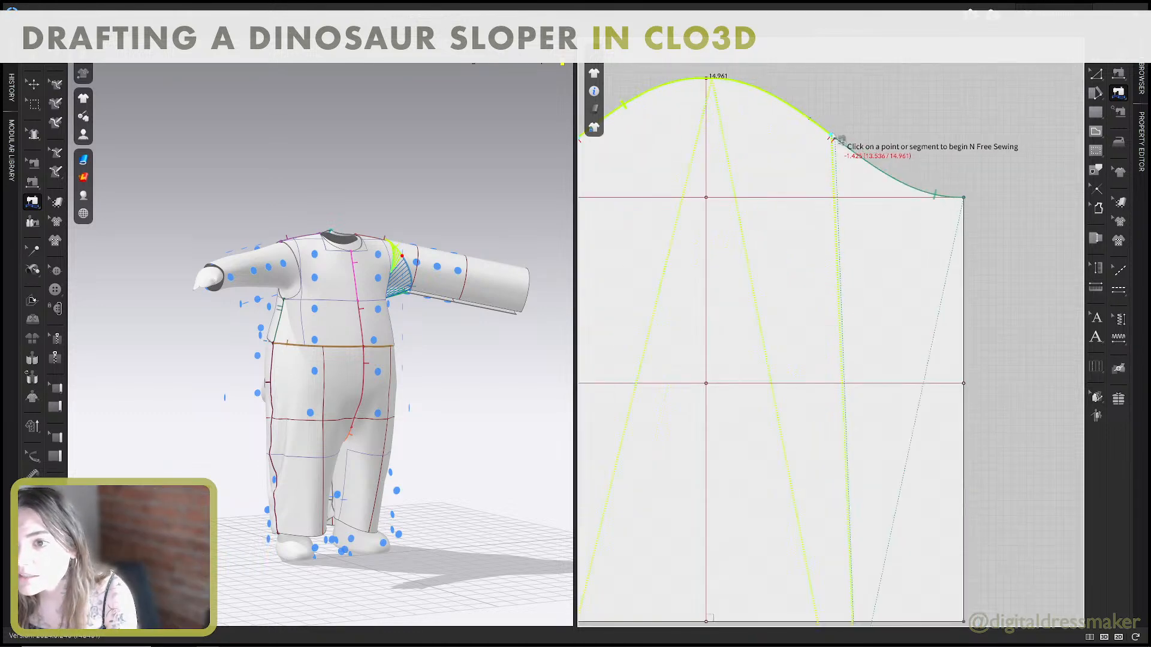
pyautogui.scroll(3, 836, 143)
pyautogui.click(842, 153)
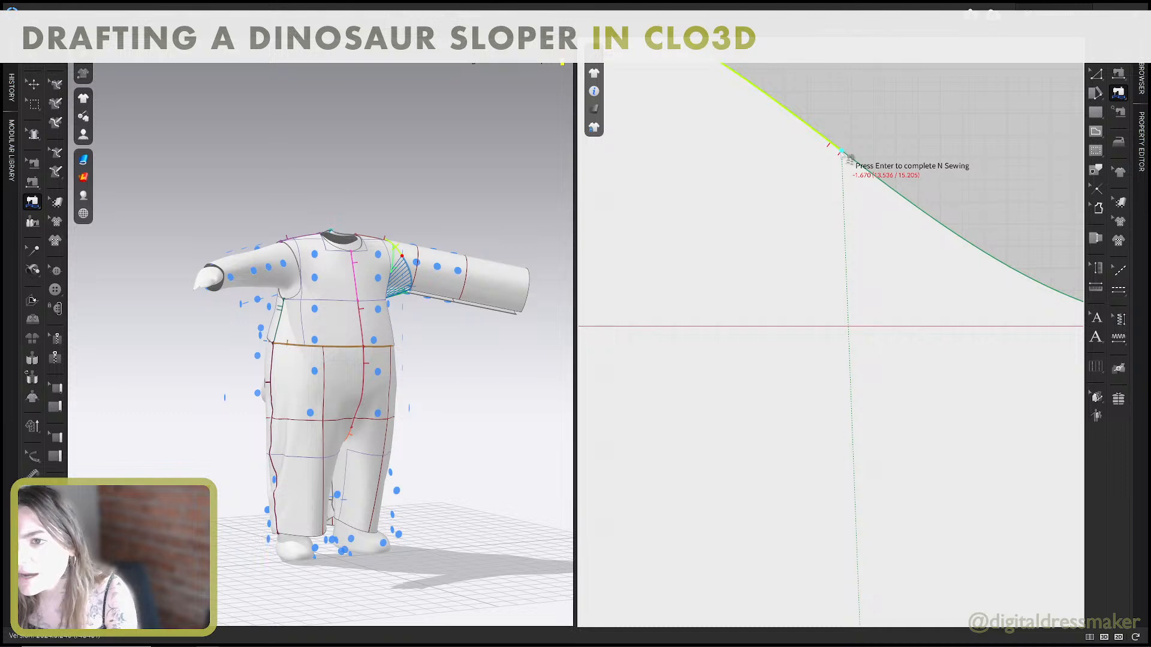
pyautogui.press('Return')
pyautogui.scroll(-4, 835, 154)
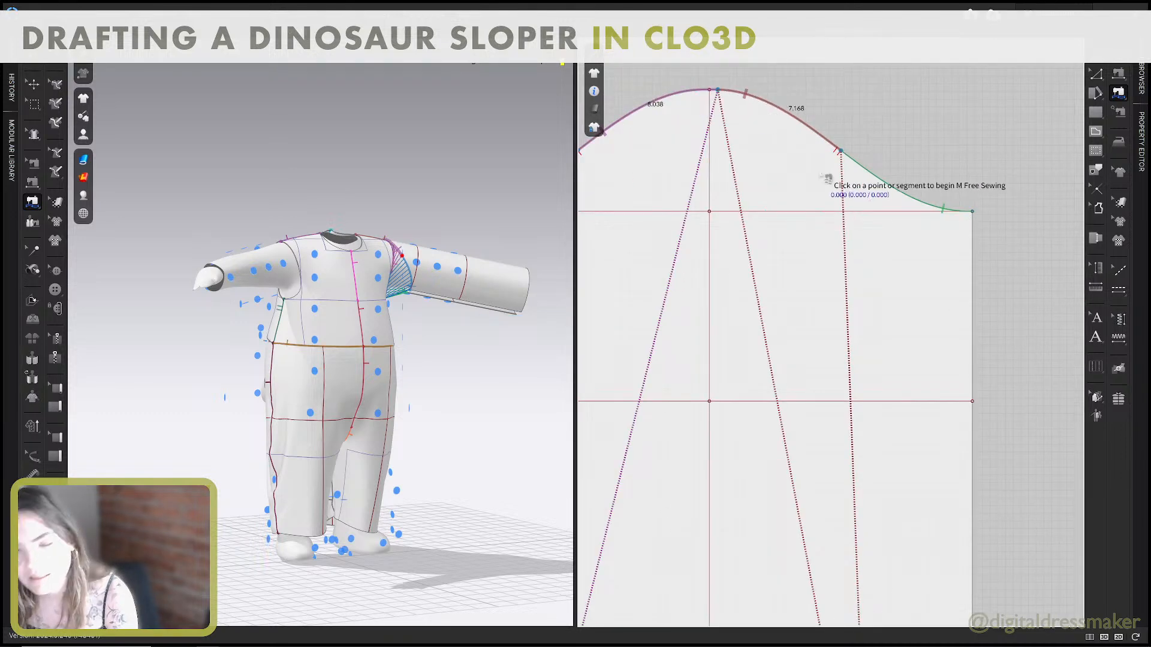
pyautogui.scroll(-3, 821, 178)
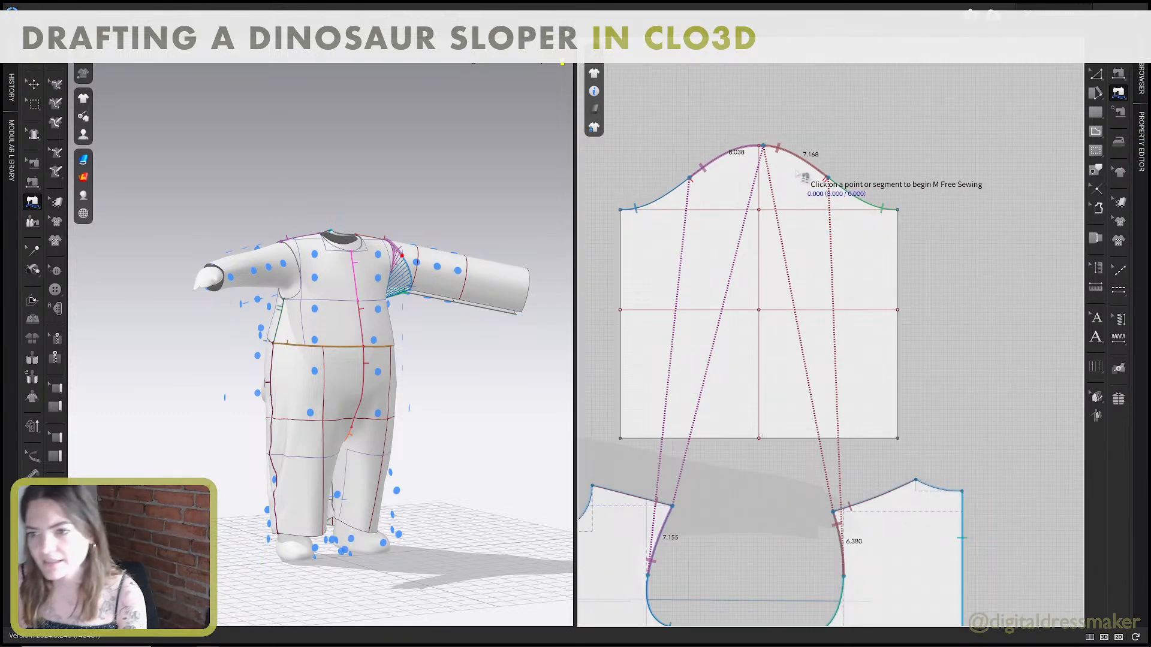
# Check the sleeve's armhole seams in the 3D view and simulate the garment.
pyautogui.press('b')
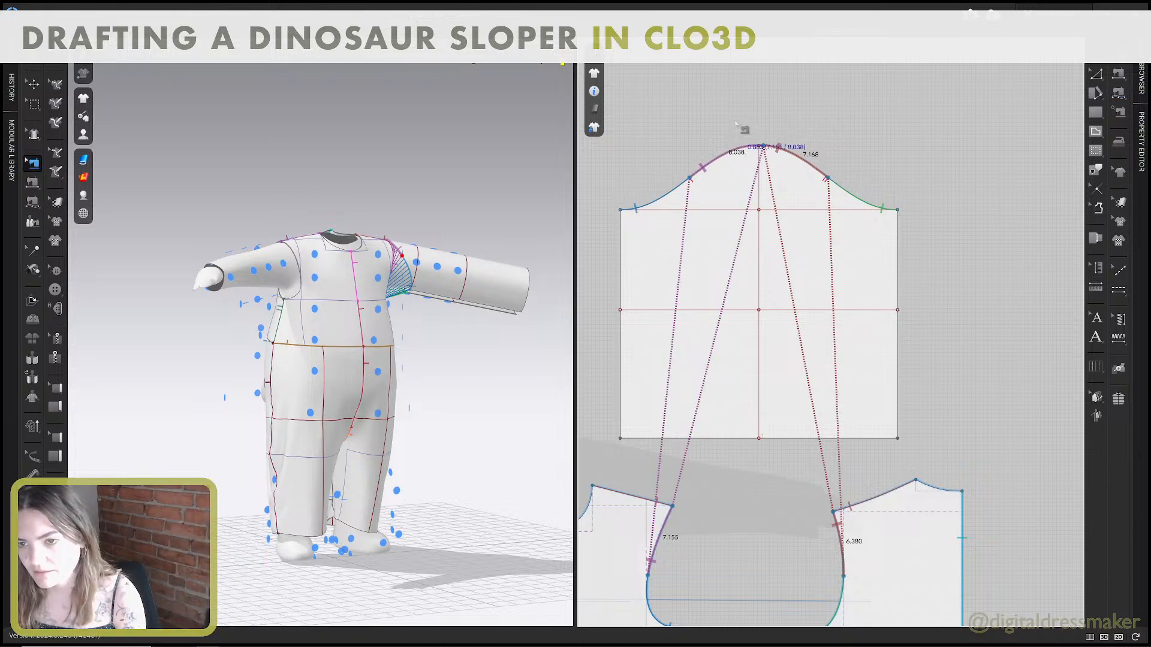
pyautogui.moveTo(415, 211); pyautogui.dragTo(425, 192, button='middle')
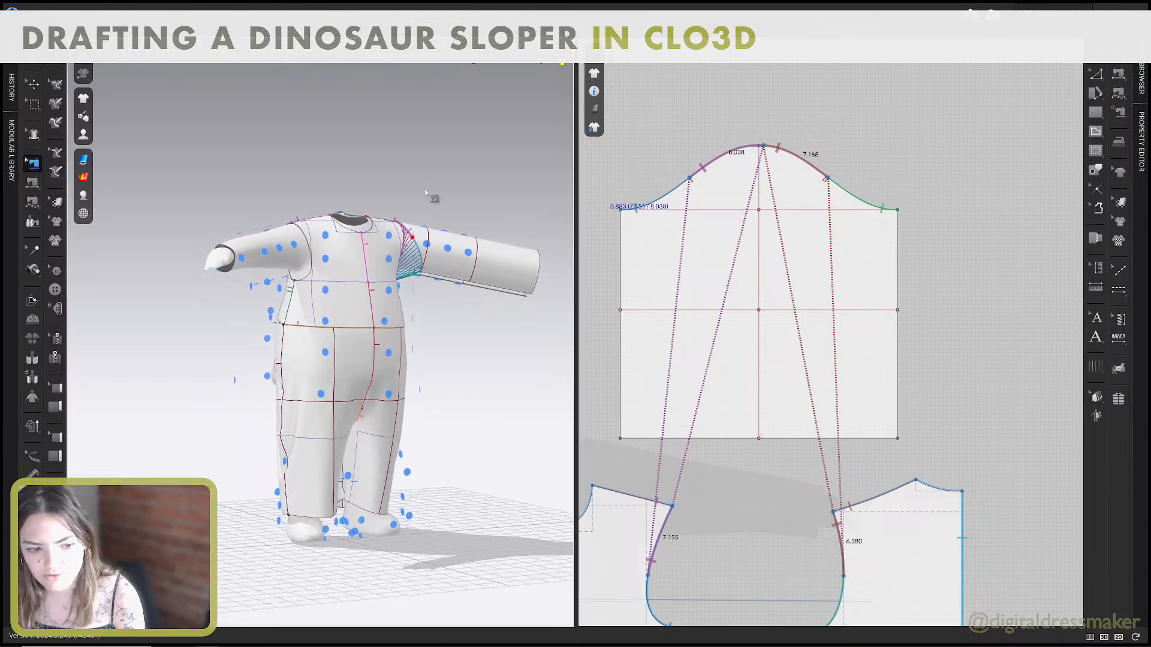
pyautogui.moveTo(426, 193); pyautogui.dragTo(409, 206, button='right')
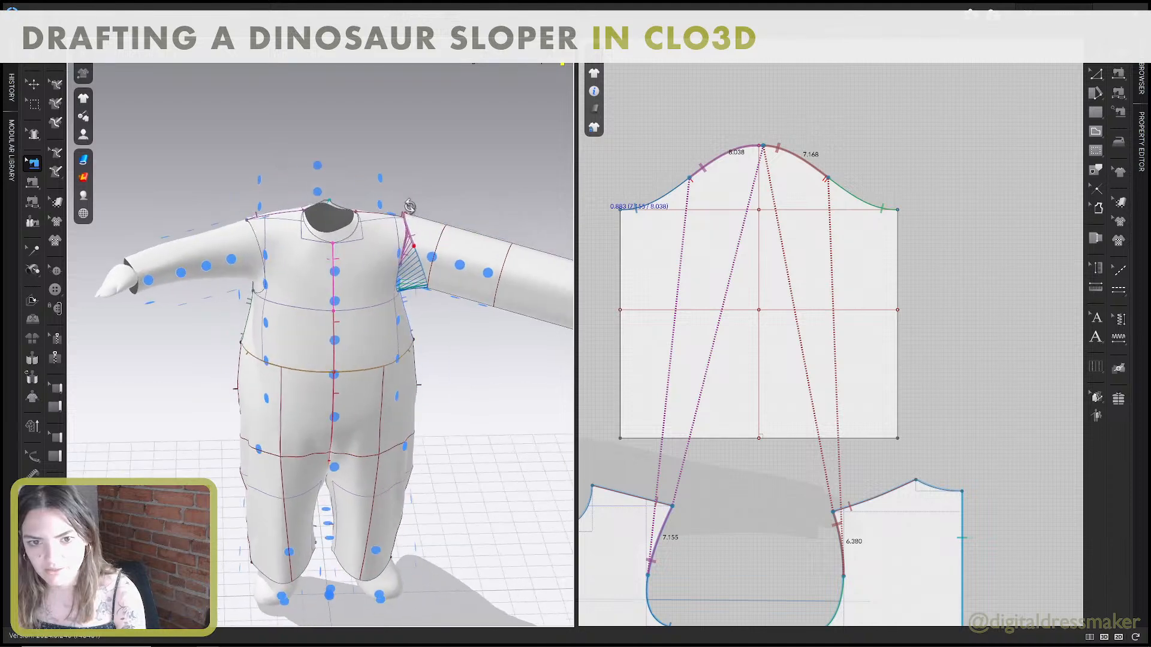
pyautogui.press('space')
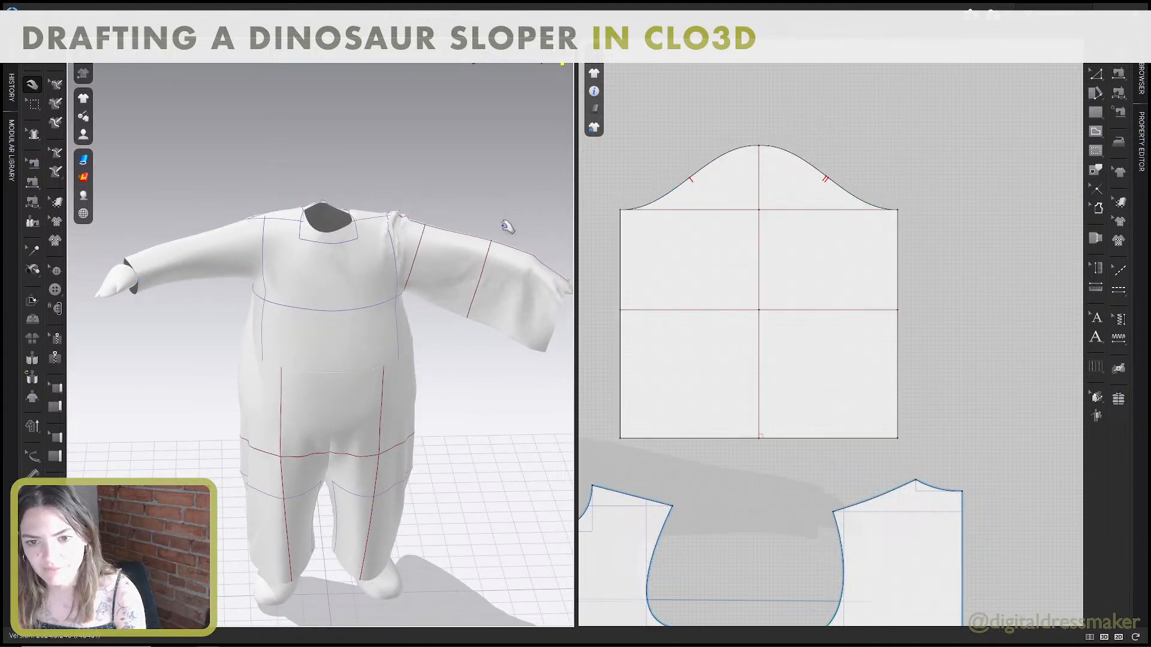
pyautogui.moveTo(506, 224); pyautogui.dragTo(395, 223, button='right')
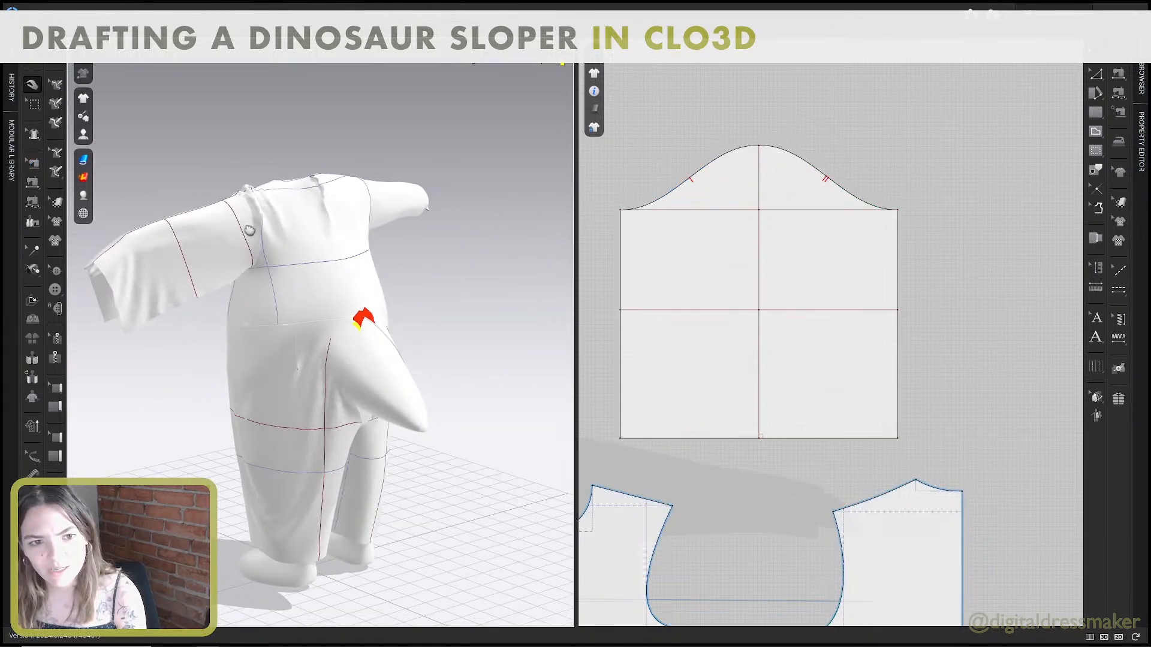
pyautogui.moveTo(248, 231); pyautogui.dragTo(436, 251, button='right')
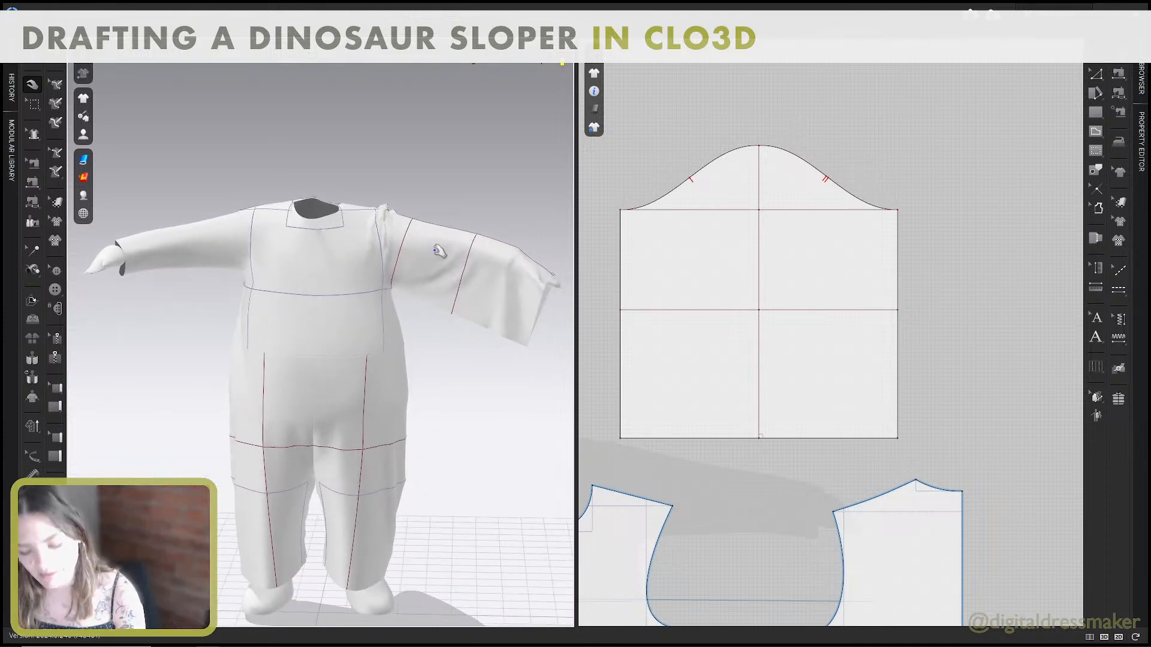
# Sew the sleeve's two straight underarm edges together with Segment Sewing and simulate the garment.
pyautogui.press('n')
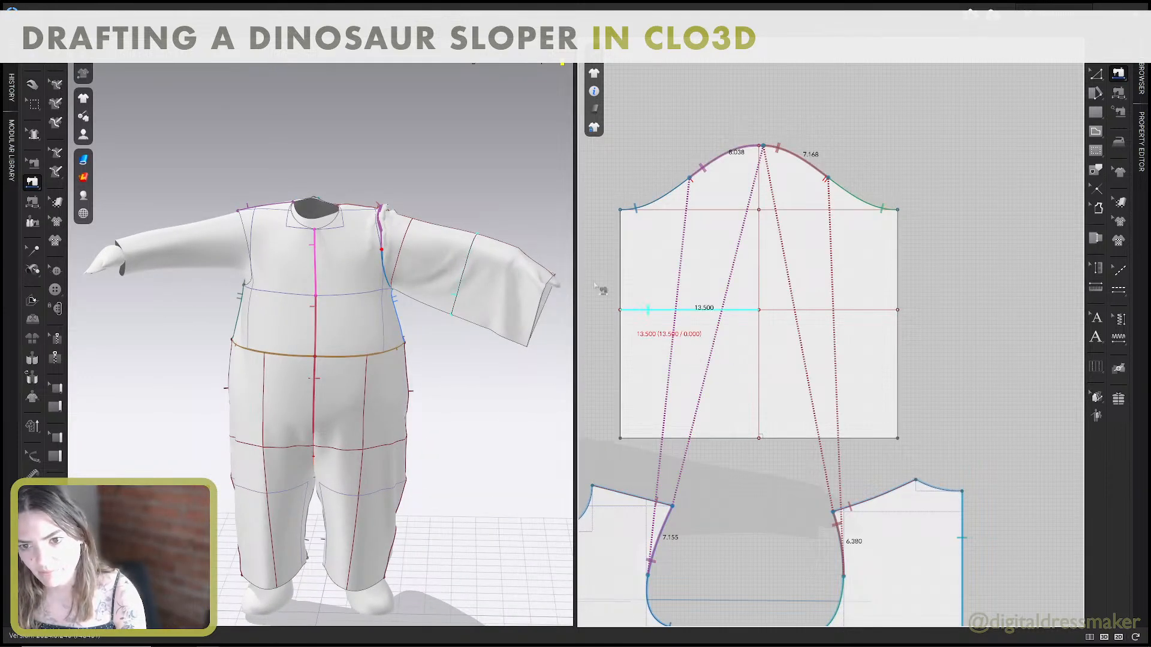
pyautogui.click(621, 276)
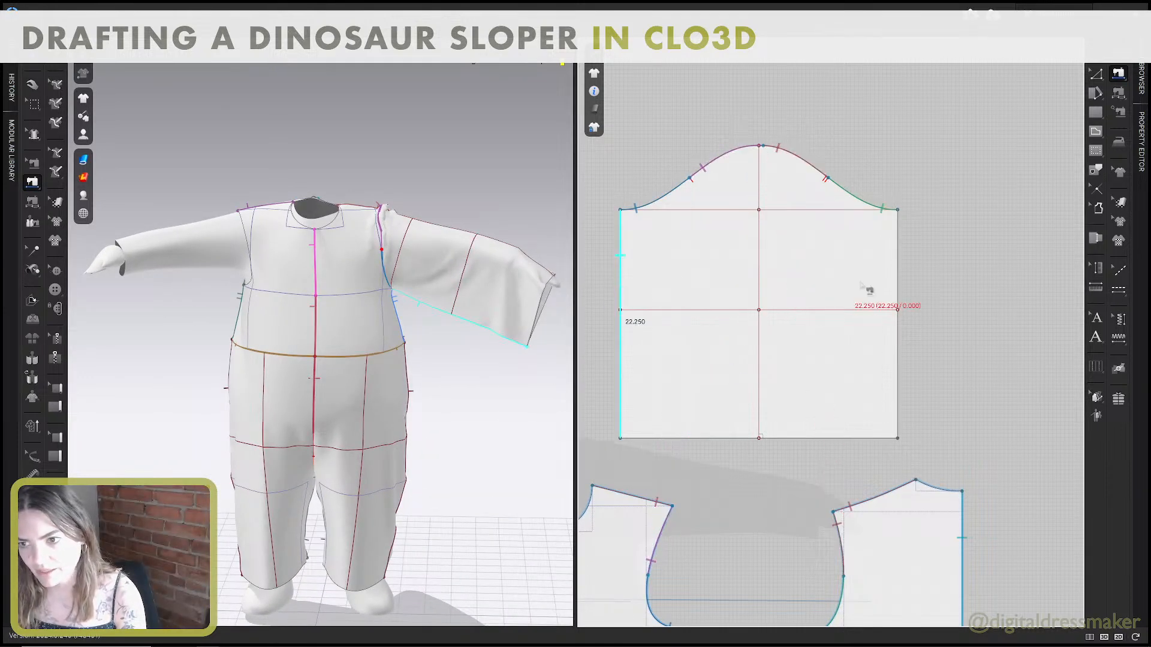
pyautogui.click(903, 269)
pyautogui.press('space')
pyautogui.moveTo(437, 230); pyautogui.dragTo(458, 275, button='right')
pyautogui.click(519, 238)
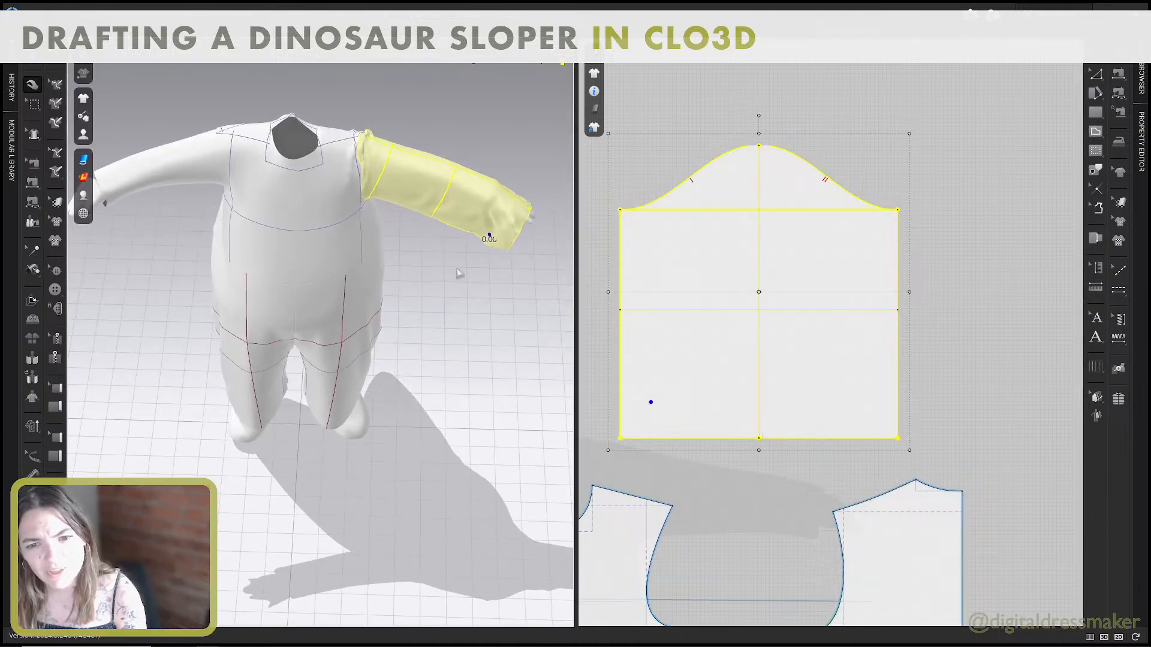
# Pull the simulated sleeve into place along the arm and check its fit at the shoulder.
pyautogui.moveTo(421, 168); pyautogui.dragTo(470, 178)
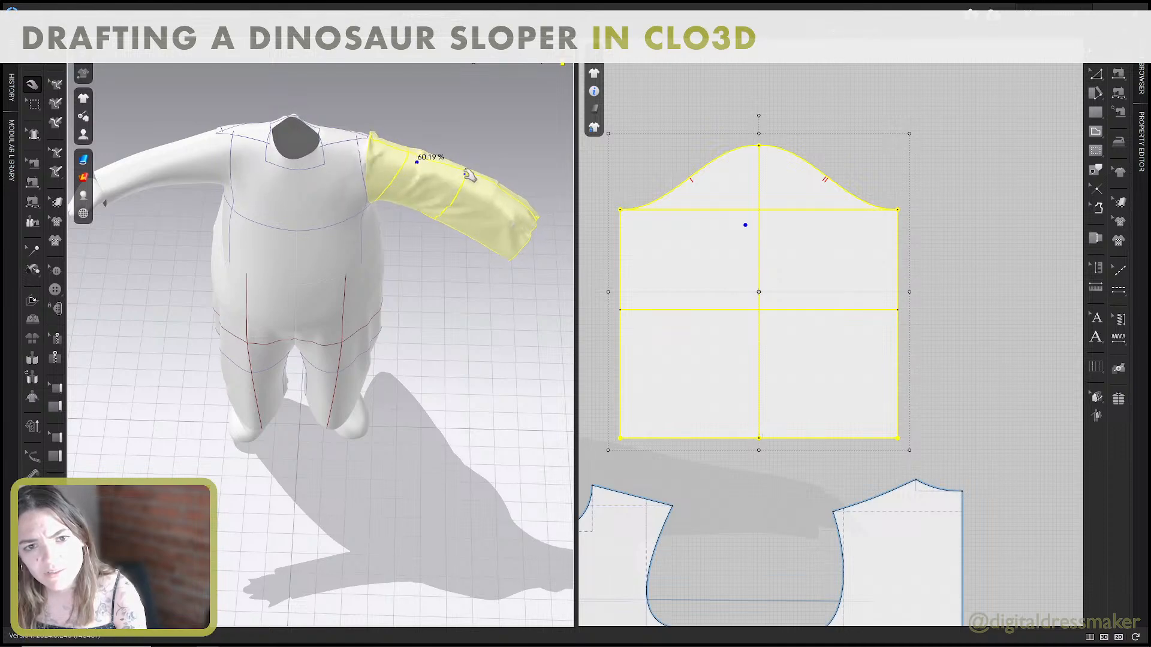
pyautogui.moveTo(471, 177); pyautogui.dragTo(355, 155, button='right')
pyautogui.moveTo(363, 191); pyautogui.dragTo(327, 198)
pyautogui.moveTo(326, 198); pyautogui.dragTo(426, 195, button='right')
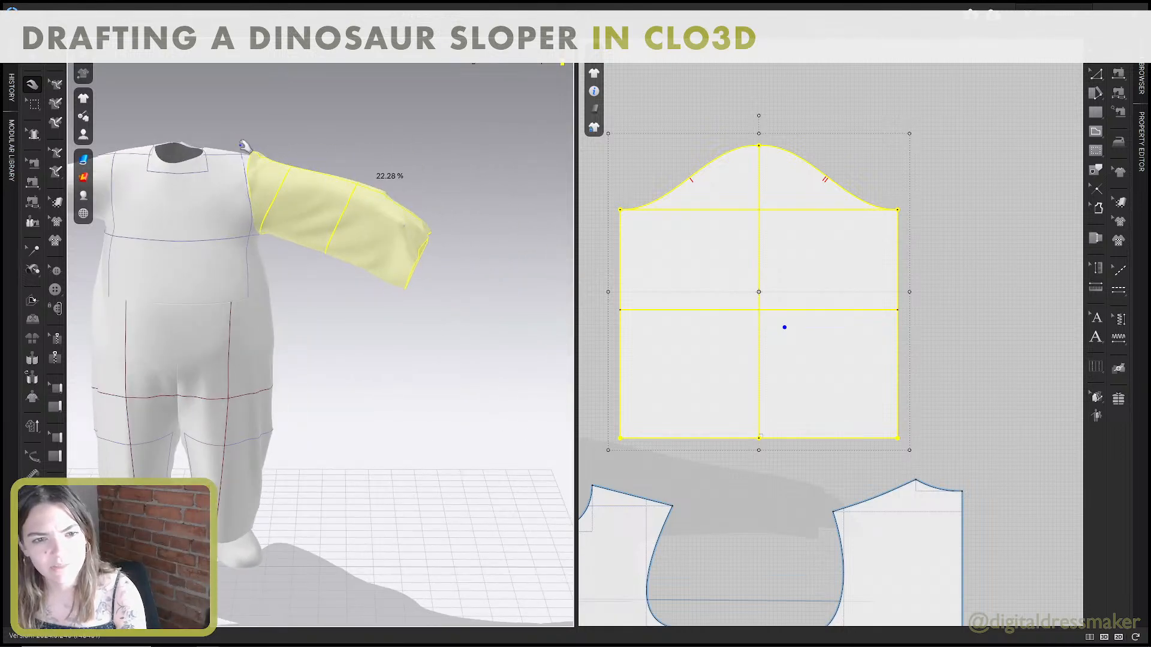
pyautogui.moveTo(265, 184)
pyautogui.mouseDown()
pyautogui.moveTo(293, 174)
pyautogui.moveTo(286, 157)
pyautogui.moveTo(269, 173)
pyautogui.moveTo(261, 157)
pyautogui.moveTo(254, 173)
pyautogui.moveTo(277, 163)
pyautogui.moveTo(254, 172)
pyautogui.mouseUp()
# Lower the highest point of the sleeve cap by 2 in and simulate the shortened cap.
pyautogui.press('z')
pyautogui.press('z')
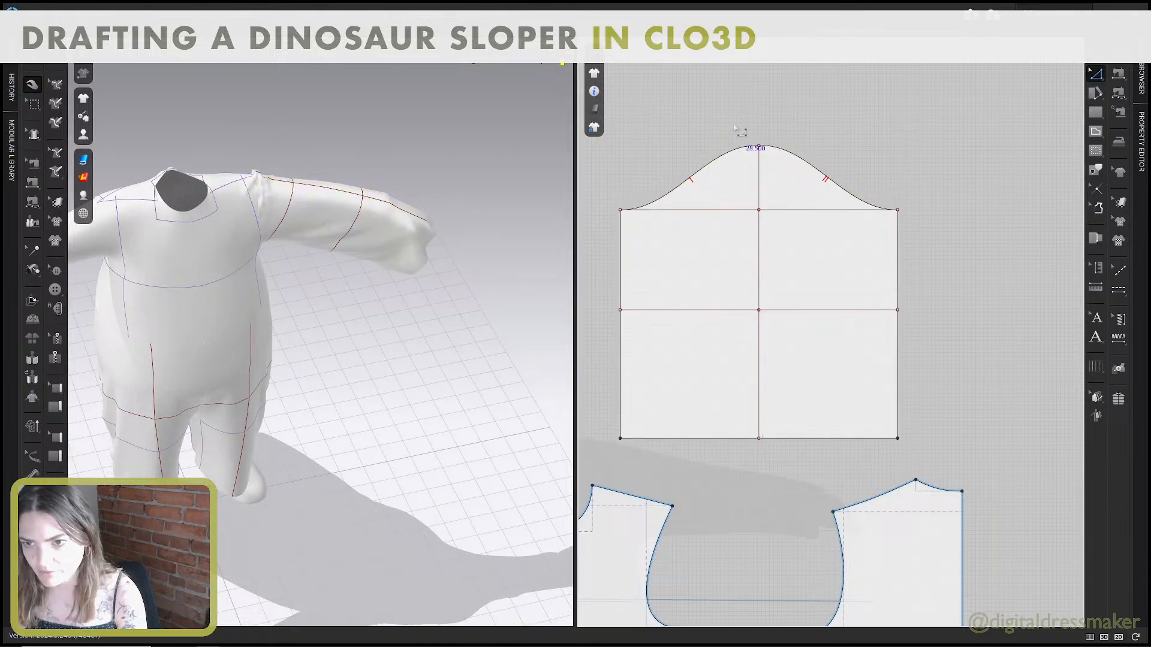
pyautogui.click(758, 146)
pyautogui.moveTo(758, 148); pyautogui.dragTo(770, 173)
pyautogui.press('Return')
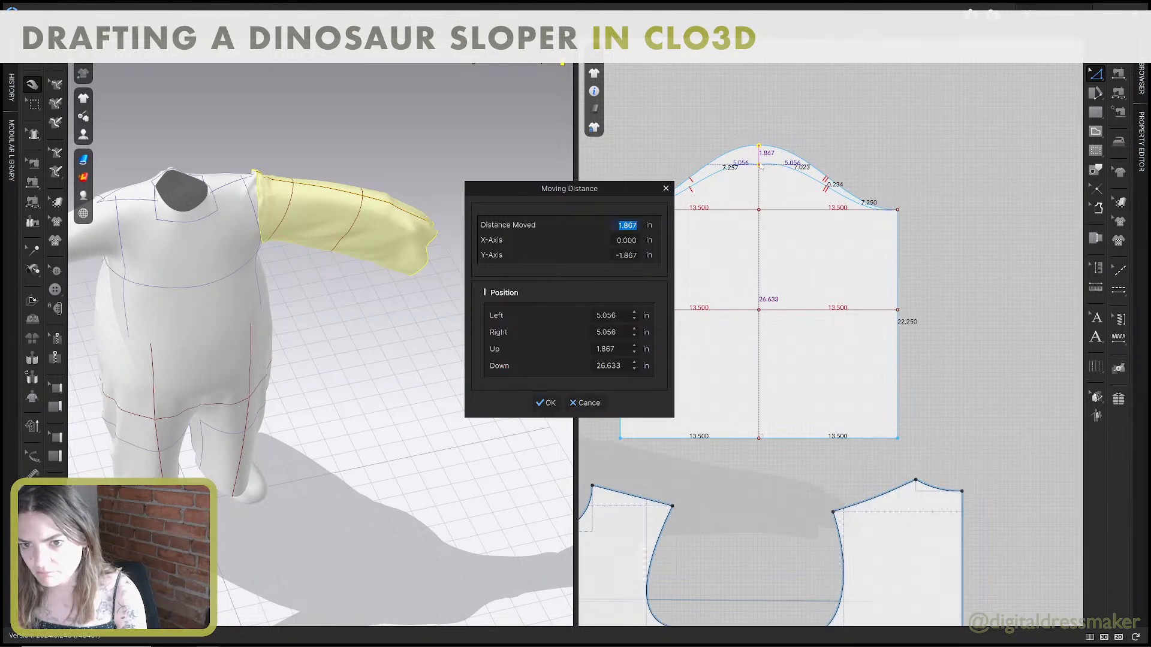
pyautogui.write('2')
pyautogui.click(548, 404)
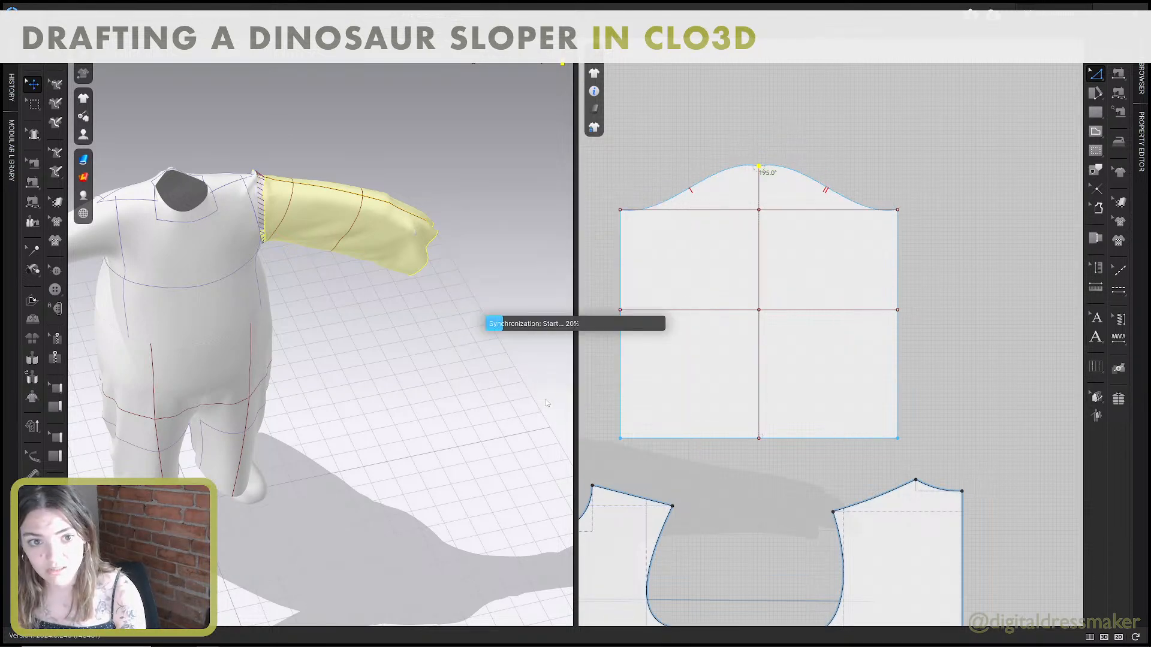
pyautogui.moveTo(532, 385); pyautogui.dragTo(308, 270, button='right')
pyautogui.press('v')
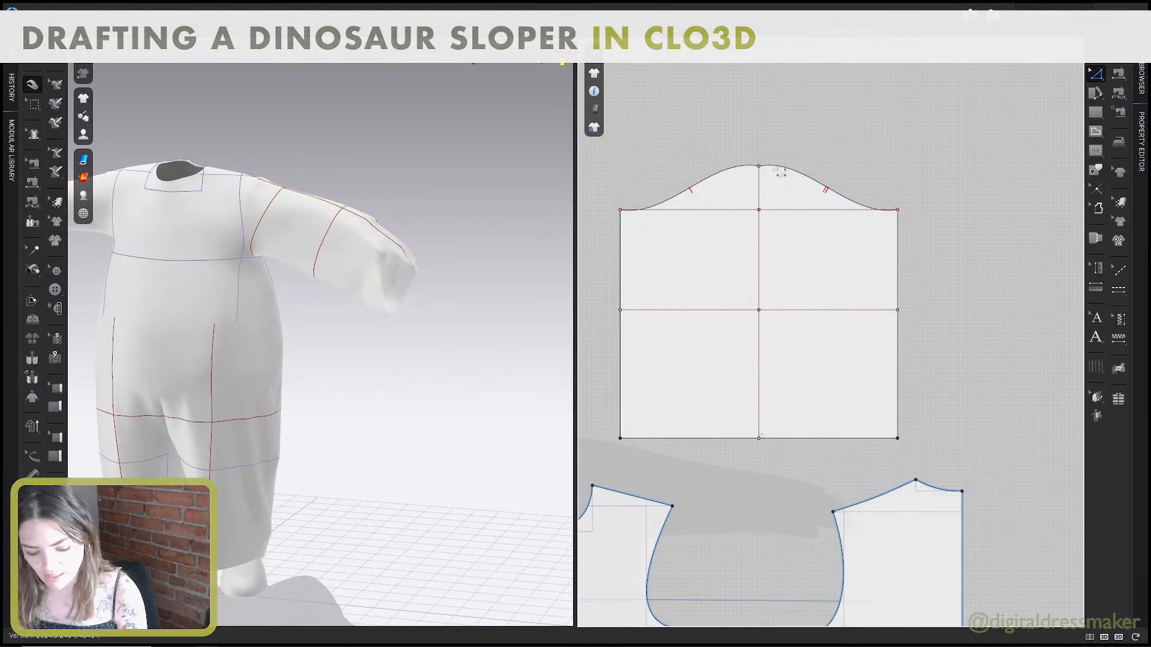
# Smooth the sleeve cap's curve at its highest point by levelling the curve handle beside the centre line.
pyautogui.scroll(7, 781, 181)
pyautogui.moveTo(714, 136); pyautogui.dragTo(689, 141)
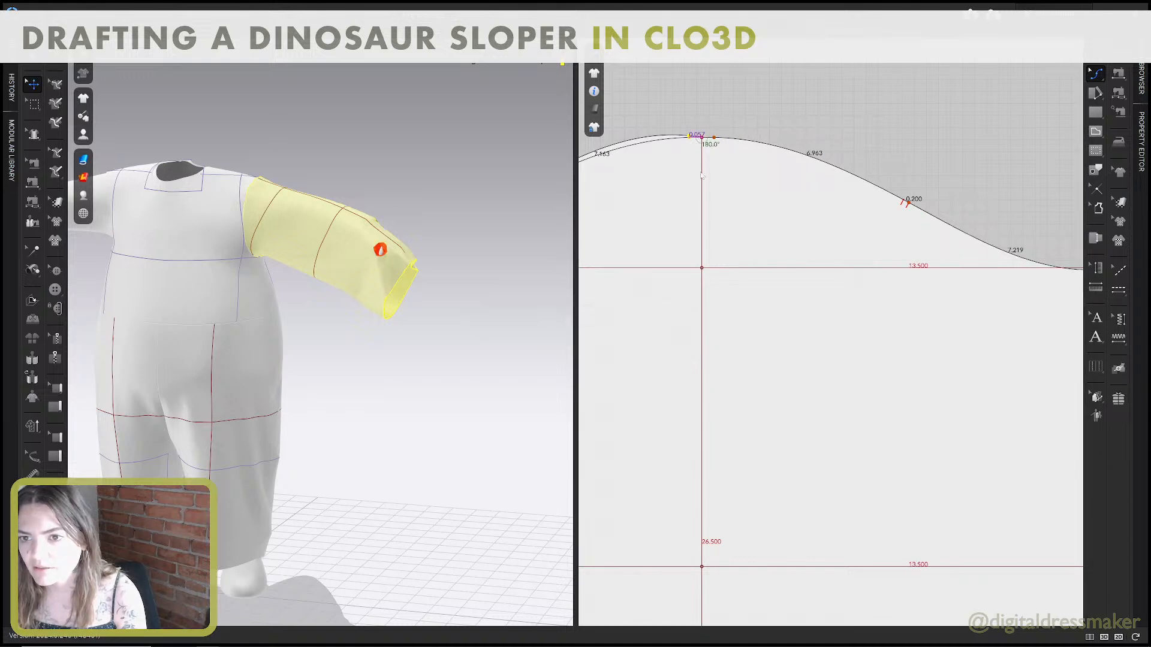
pyautogui.scroll(-6, 699, 162)
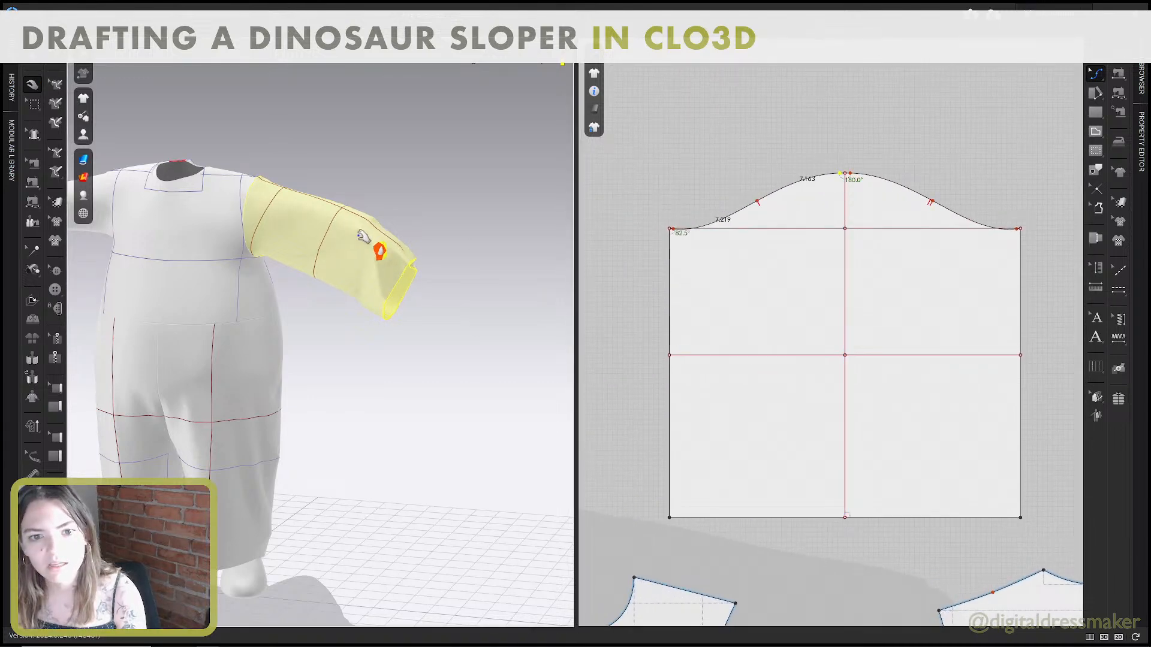
# Simulate the reshaped sleeve, pull it into place along the arm and check its fit at the shoulder.
pyautogui.moveTo(359, 234); pyautogui.dragTo(395, 250, button='right')
pyautogui.moveTo(290, 188); pyautogui.dragTo(311, 191)
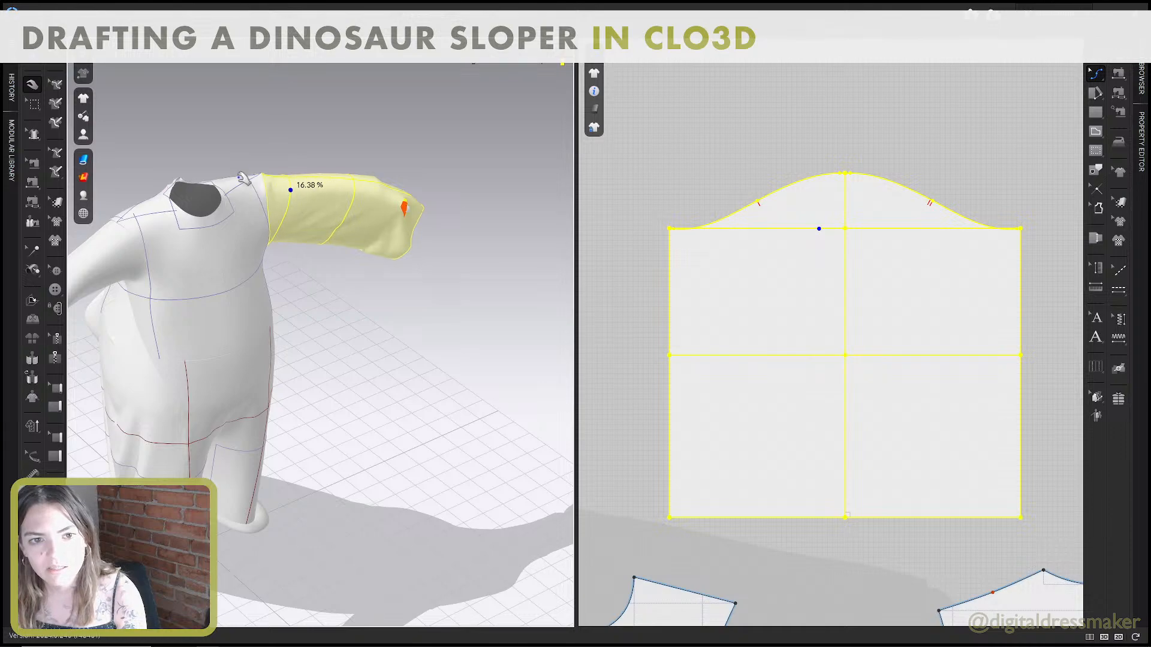
pyautogui.moveTo(243, 179); pyautogui.dragTo(333, 200)
pyautogui.moveTo(334, 200); pyautogui.dragTo(304, 195, button='right')
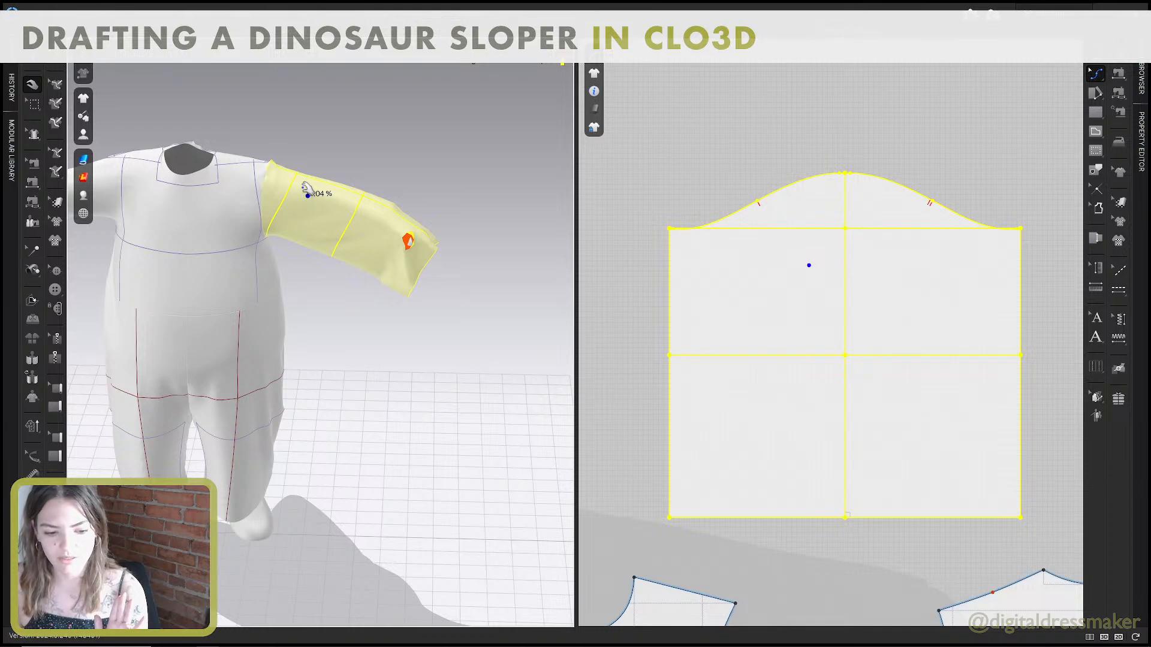
pyautogui.scroll(-5, 308, 195)
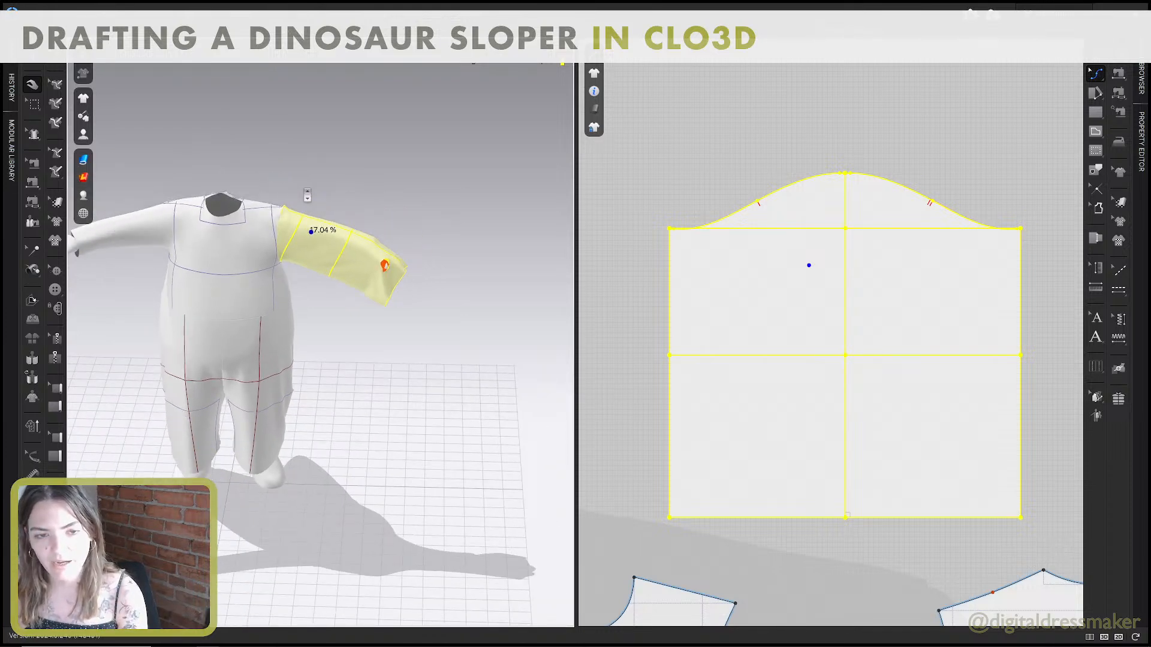
pyautogui.moveTo(307, 195); pyautogui.dragTo(362, 294, button='middle')
pyautogui.moveTo(362, 294); pyautogui.dragTo(361, 275, button='right')
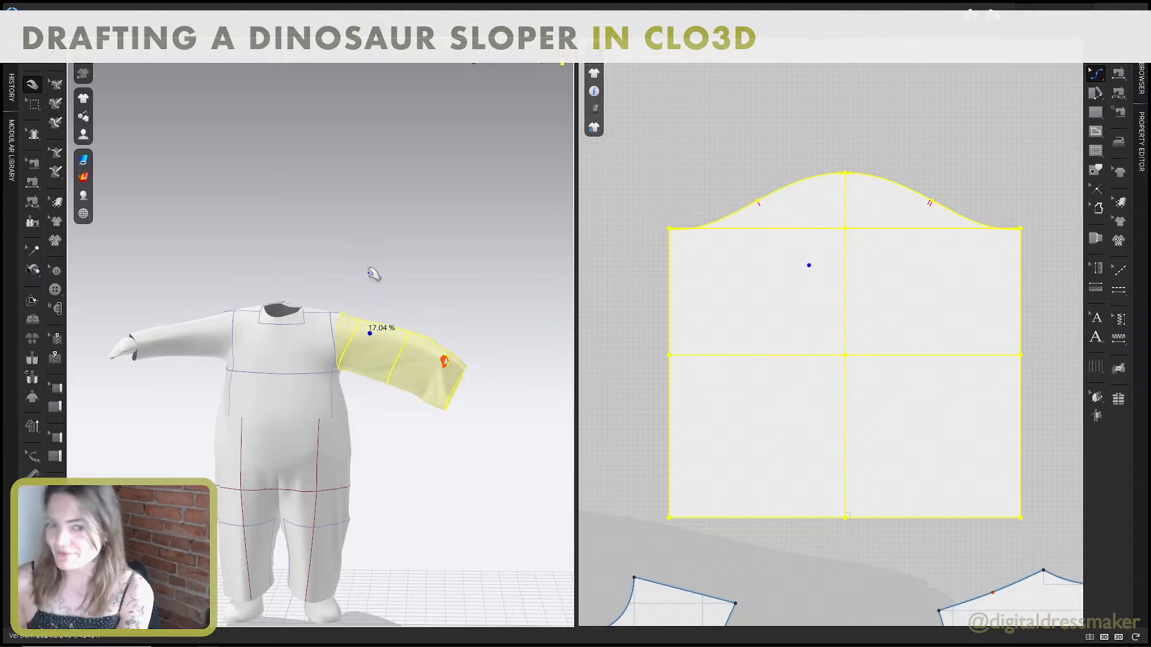
# Try lowering the highest point of the sleeve cap by a further 1 in.
pyautogui.moveTo(830, 131); pyautogui.dragTo(827, 140, button='middle')
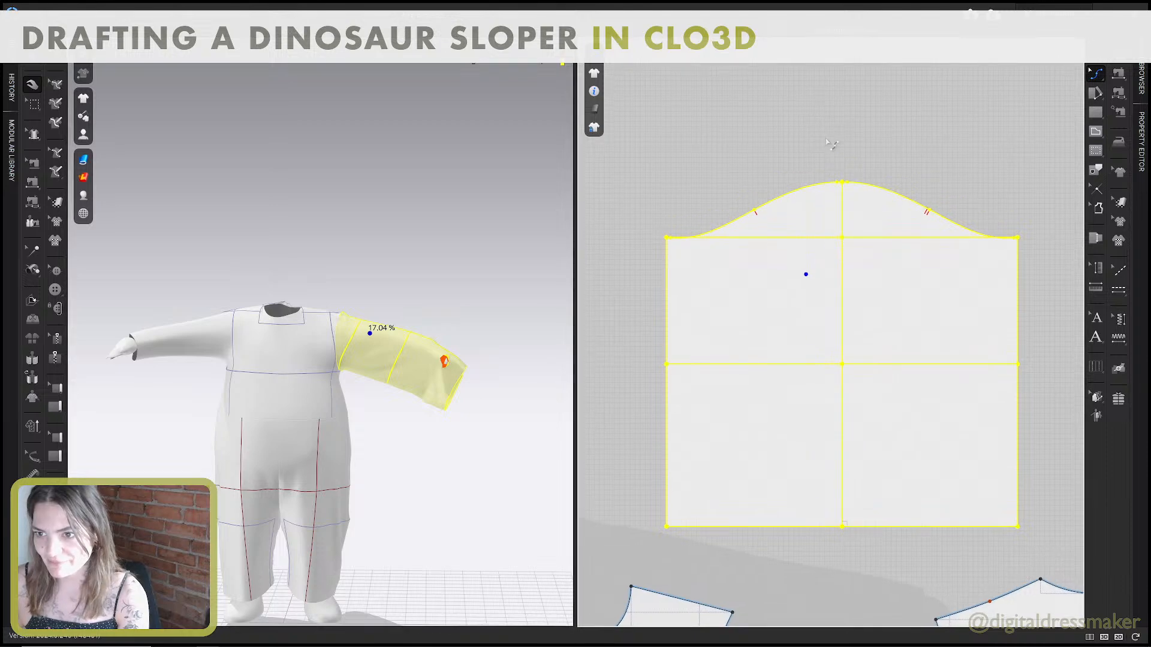
pyautogui.click(826, 142)
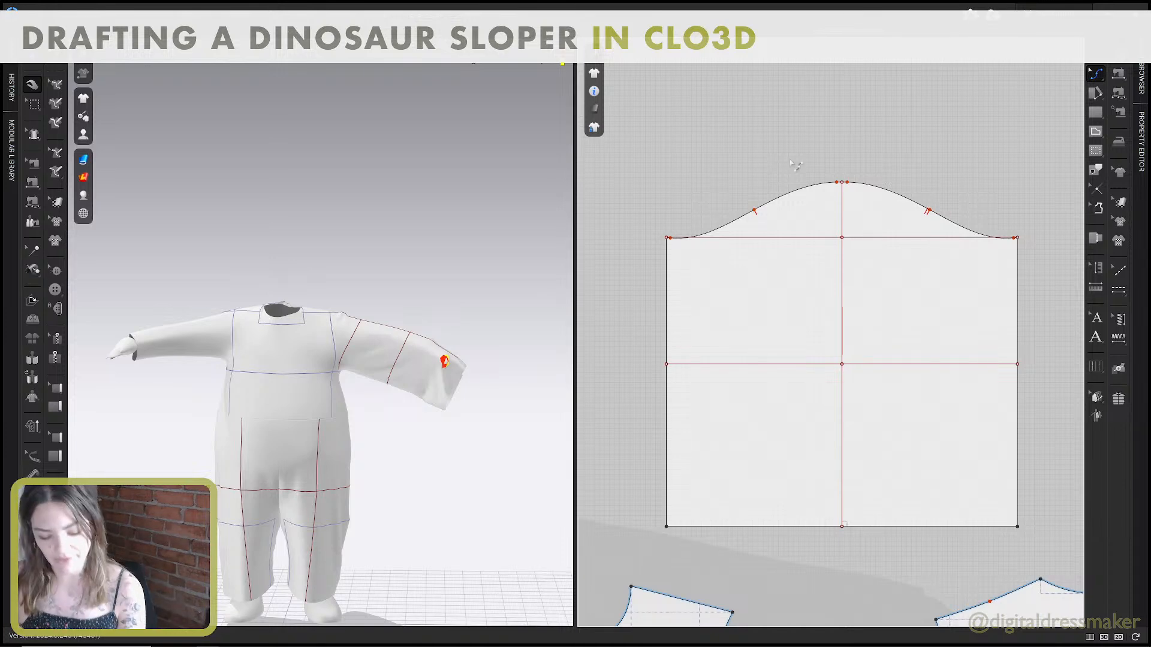
pyautogui.moveTo(757, 153); pyautogui.dragTo(849, 195)
pyautogui.scroll(3, 853, 195)
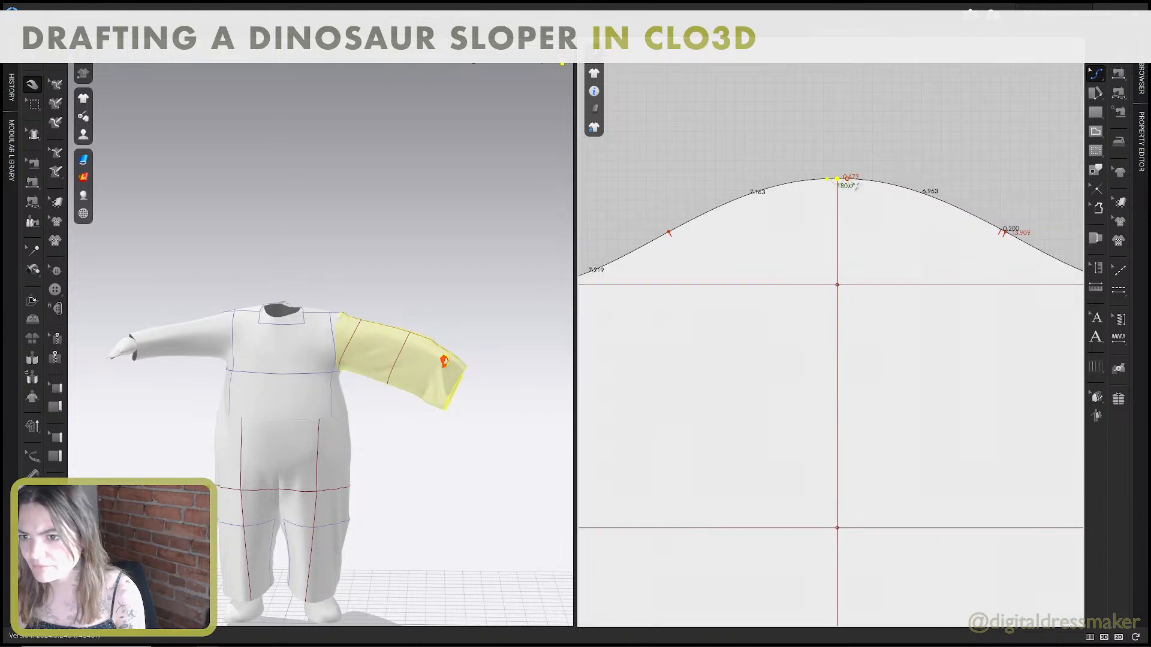
pyautogui.moveTo(821, 157); pyautogui.dragTo(864, 208)
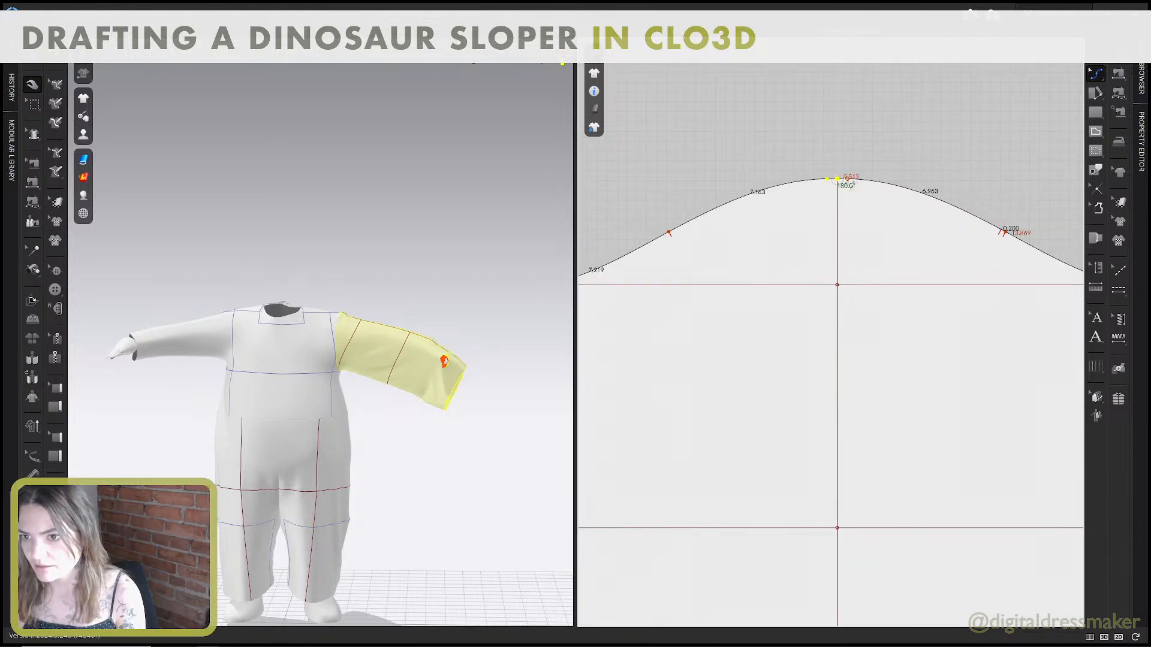
pyautogui.click(839, 174)
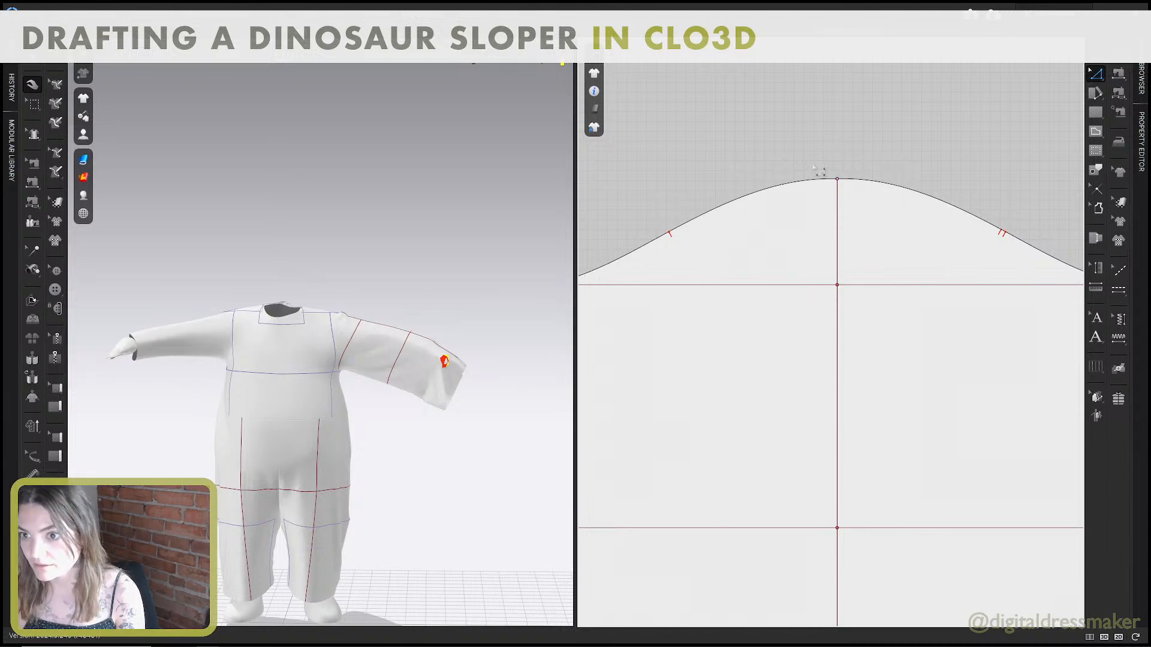
pyautogui.click(837, 179)
pyautogui.moveTo(837, 179); pyautogui.dragTo(838, 197)
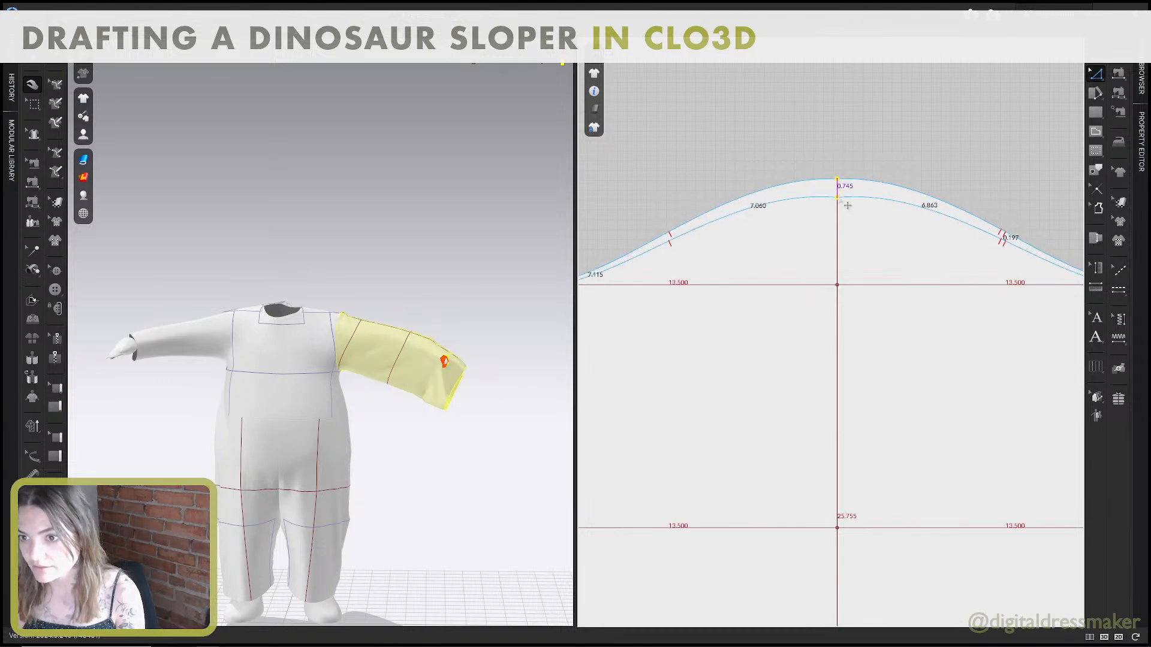
pyautogui.rightClick(837, 198)
pyautogui.write('1')
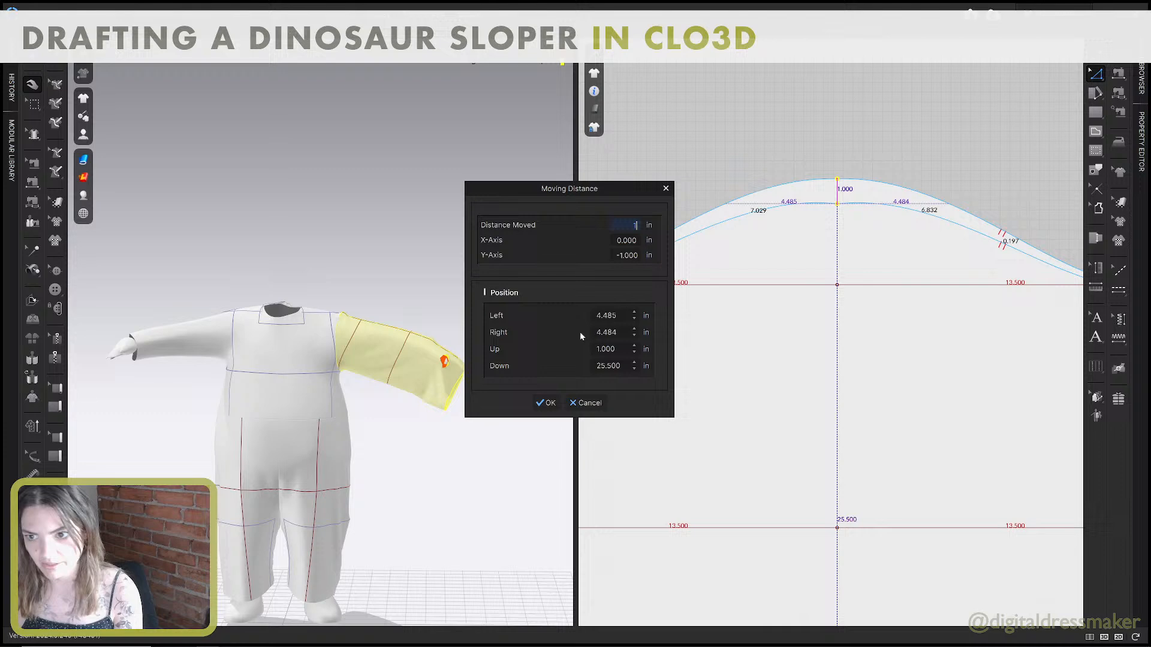
pyautogui.click(546, 404)
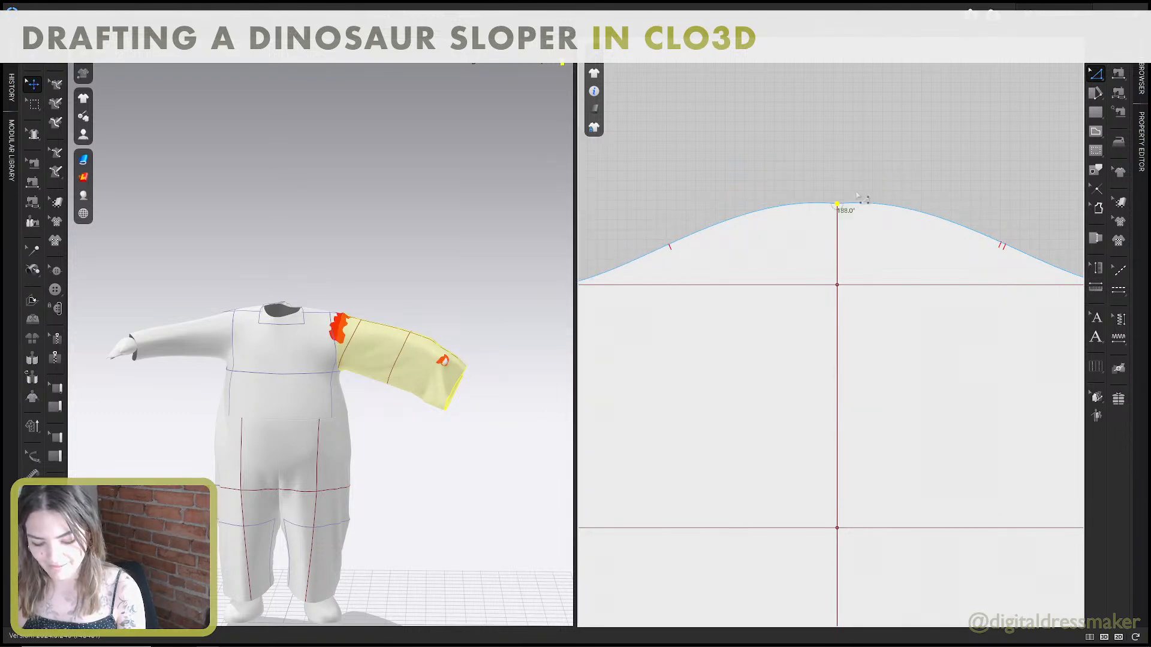
# Level the curve handles on both sides of the lowered cap's highest point to smooth the curve.
pyautogui.press('v')
pyautogui.scroll(3, 858, 196)
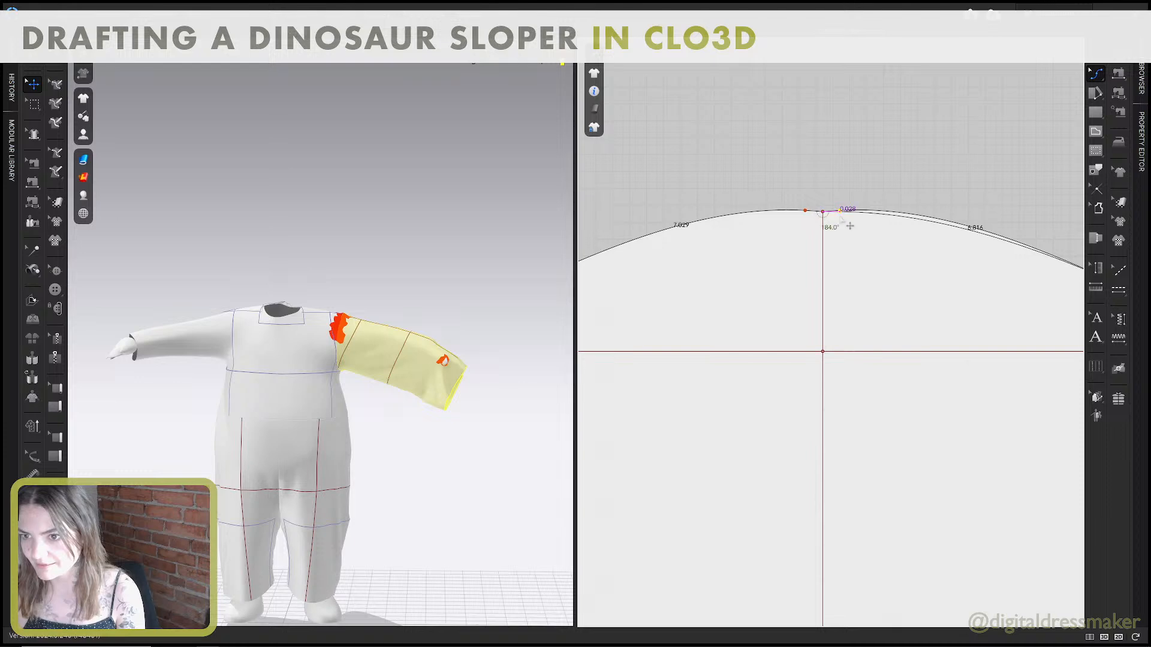
pyautogui.moveTo(849, 226); pyautogui.dragTo(813, 223)
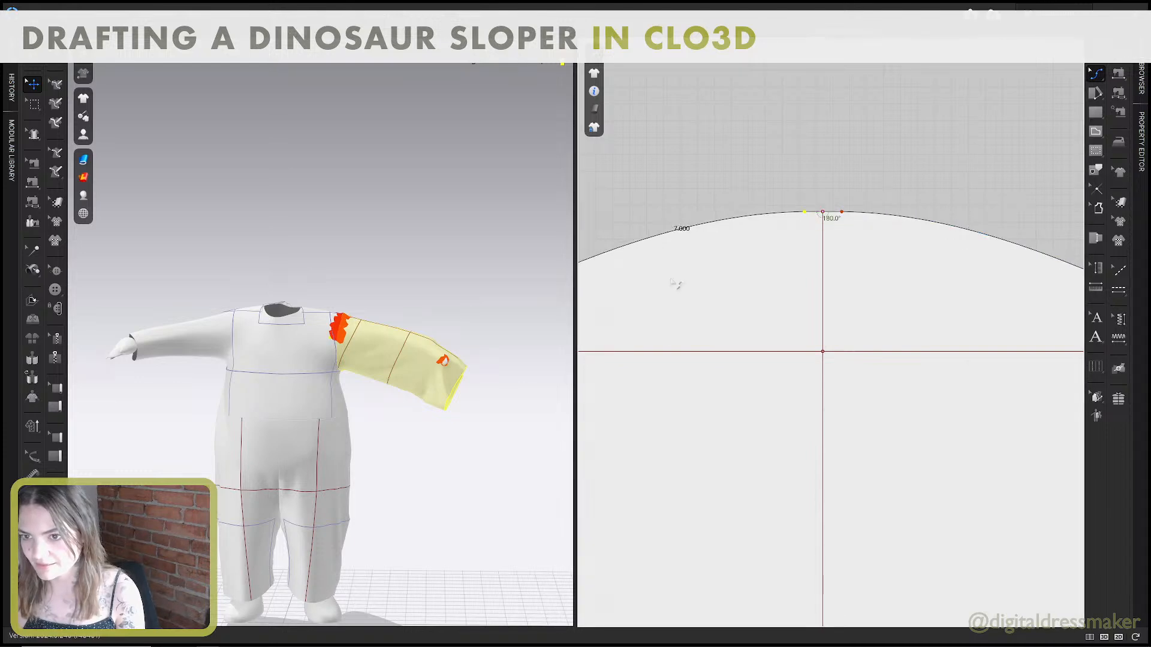
pyautogui.scroll(-4, 786, 279)
# Reshape both ends of the cap curve so they meet the sleeve's underarm edges at 90°.
pyautogui.scroll(4, 683, 301)
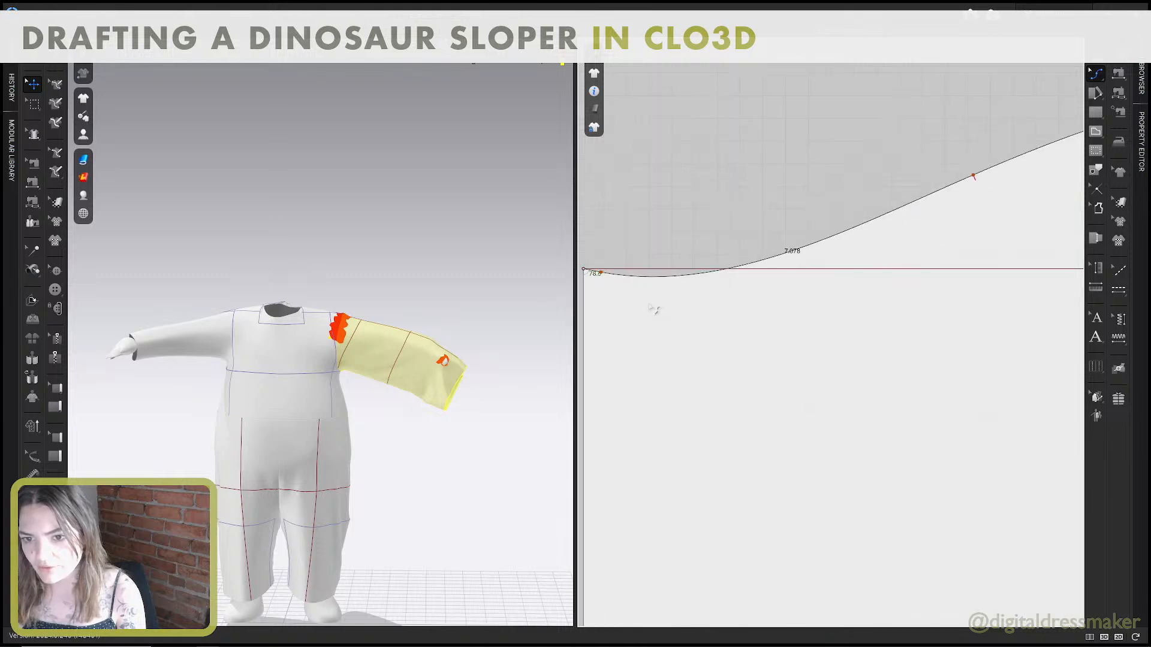
pyautogui.moveTo(676, 279); pyautogui.dragTo(682, 274)
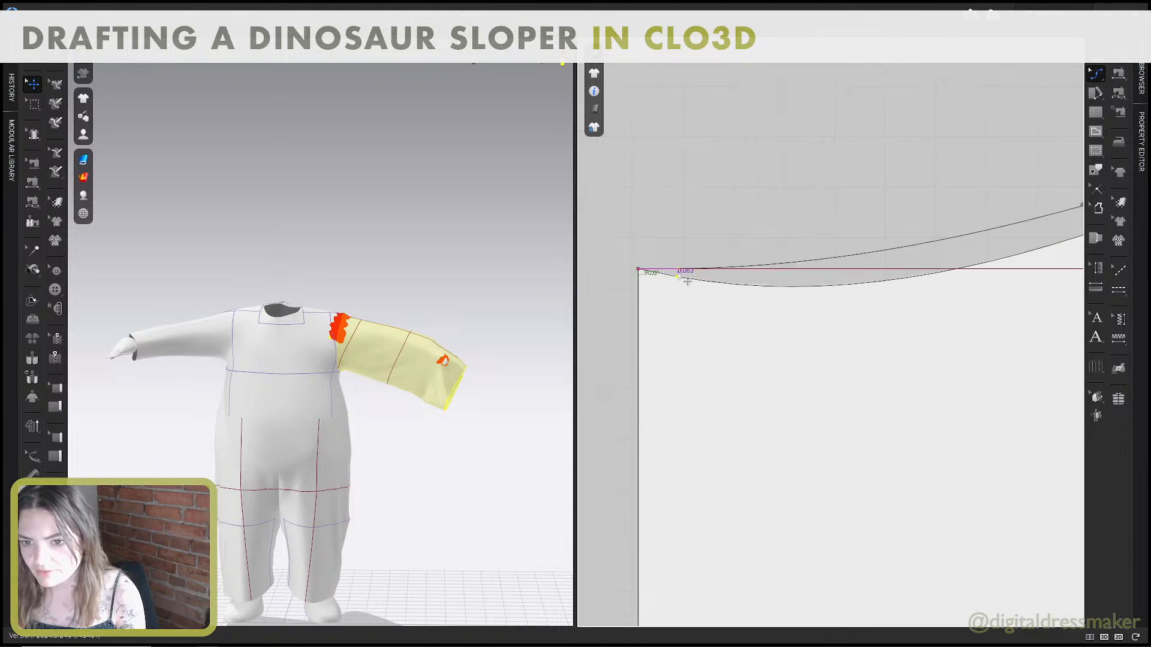
pyautogui.scroll(-4, 898, 293)
pyautogui.scroll(-4, 939, 290)
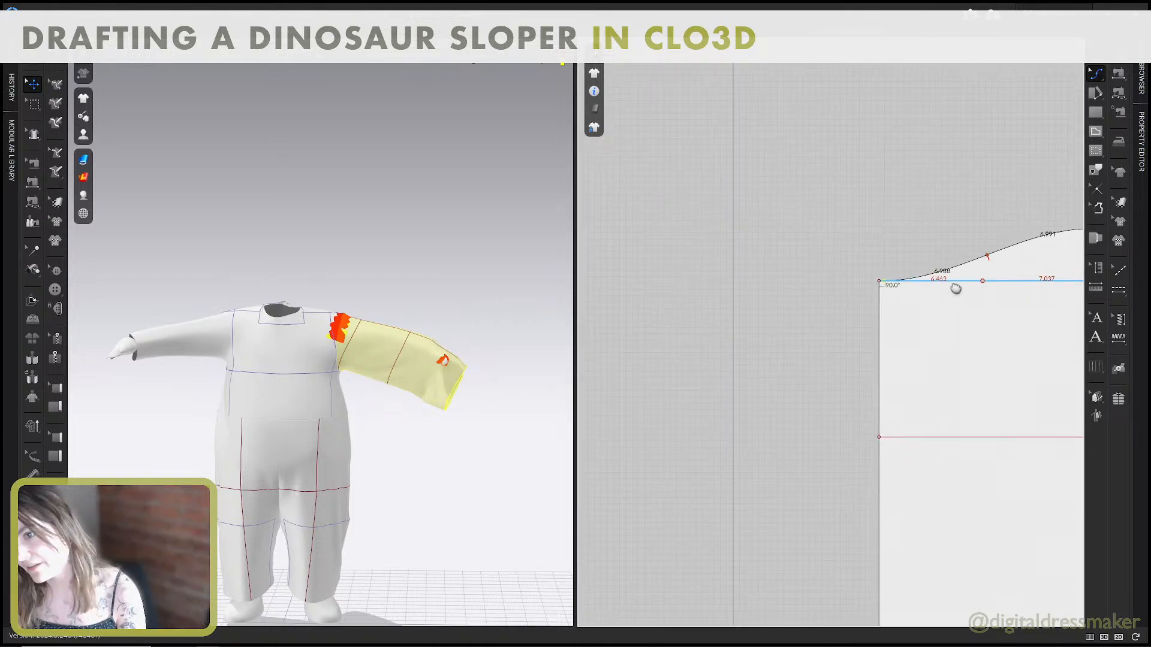
pyautogui.moveTo(973, 284); pyautogui.dragTo(635, 279, button='middle')
pyautogui.scroll(4, 931, 275)
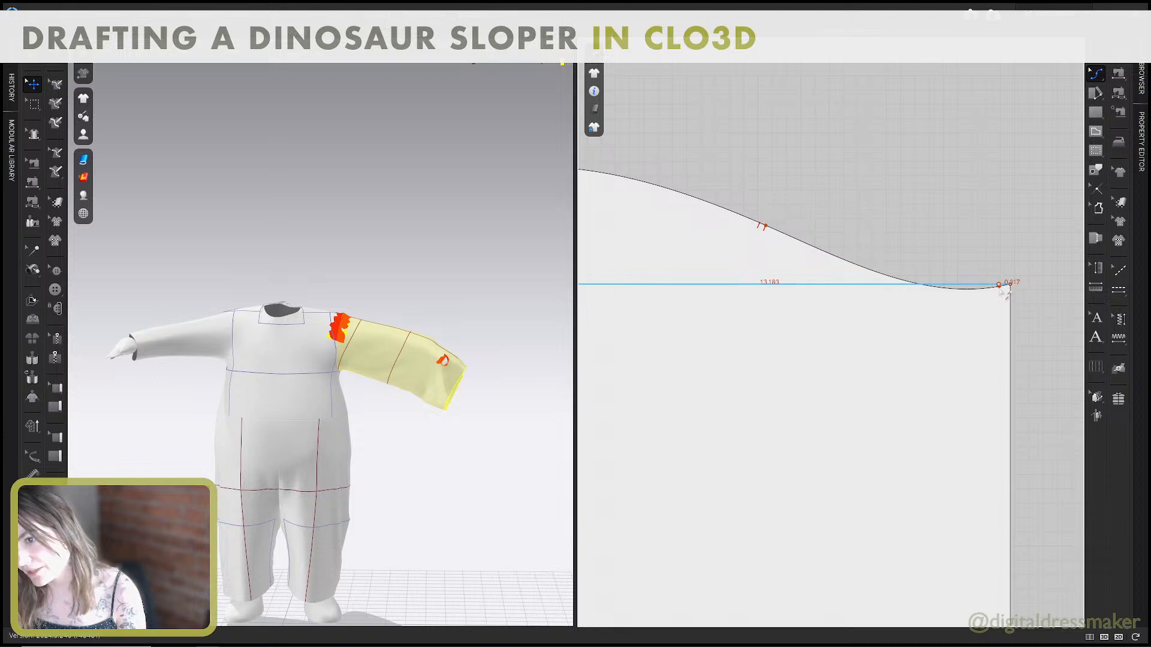
pyautogui.scroll(4, 999, 288)
pyautogui.moveTo(1001, 288); pyautogui.dragTo(1001, 283)
pyautogui.scroll(-5, 769, 292)
pyautogui.moveTo(800, 295); pyautogui.dragTo(1046, 314, button='middle')
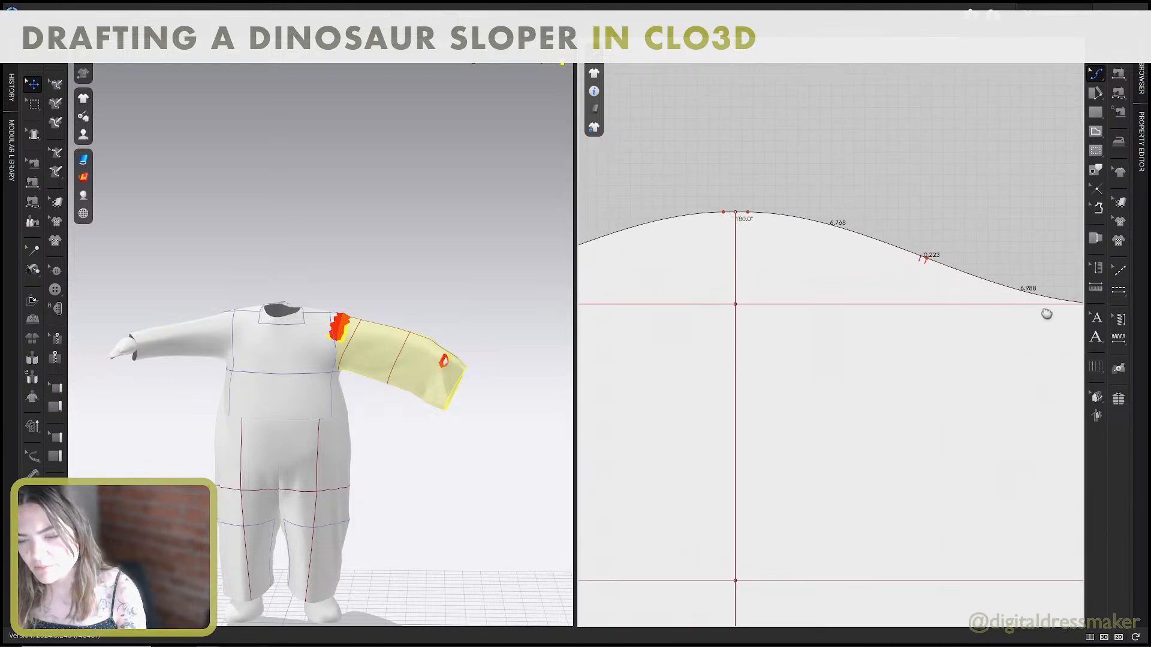
# Simulate the flatter sleeve cap and pull the sleeve up the arm to test how it hangs.
pyautogui.moveTo(358, 291); pyautogui.dragTo(365, 331, button='right')
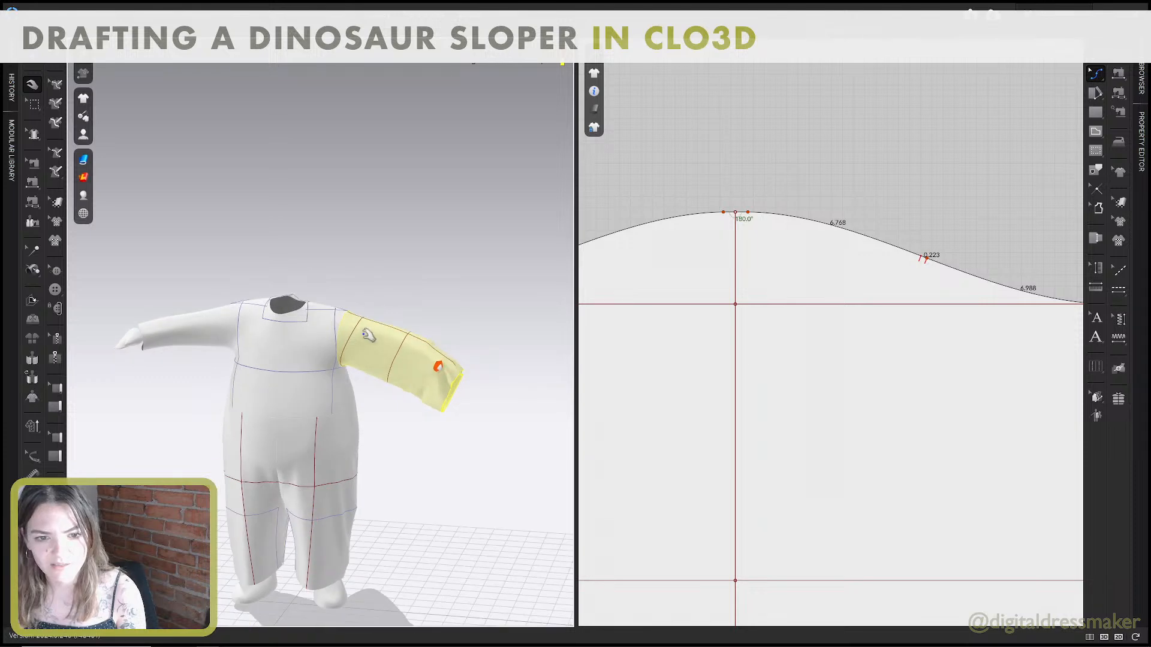
pyautogui.moveTo(363, 331); pyautogui.dragTo(309, 304)
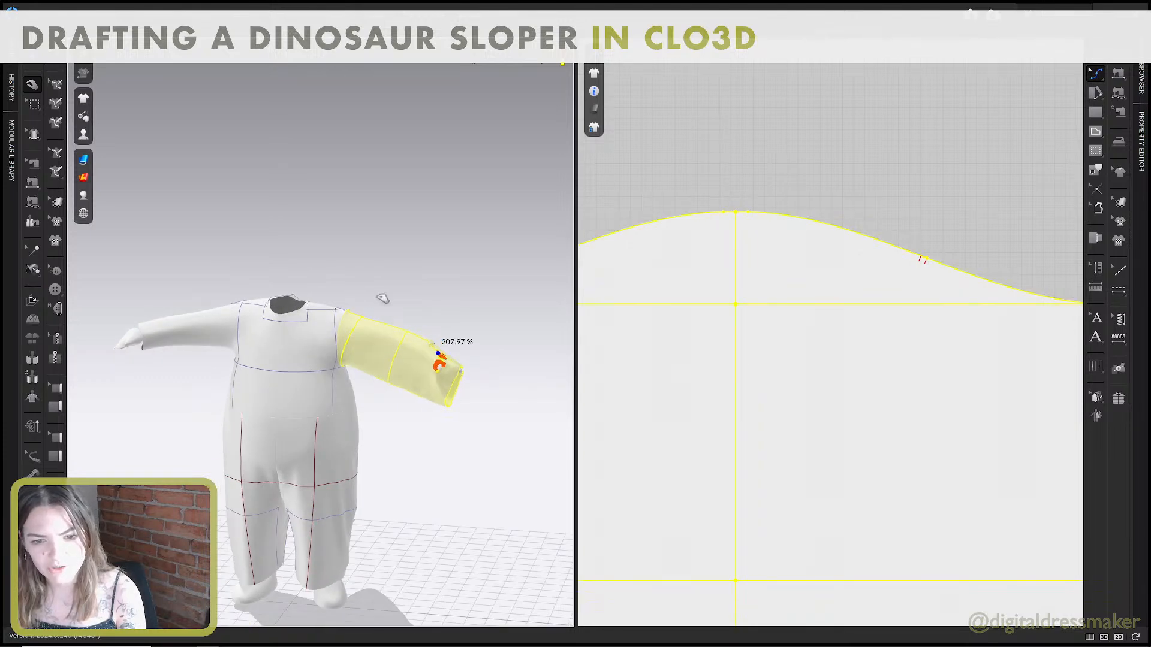
pyautogui.moveTo(425, 341); pyautogui.dragTo(400, 326)
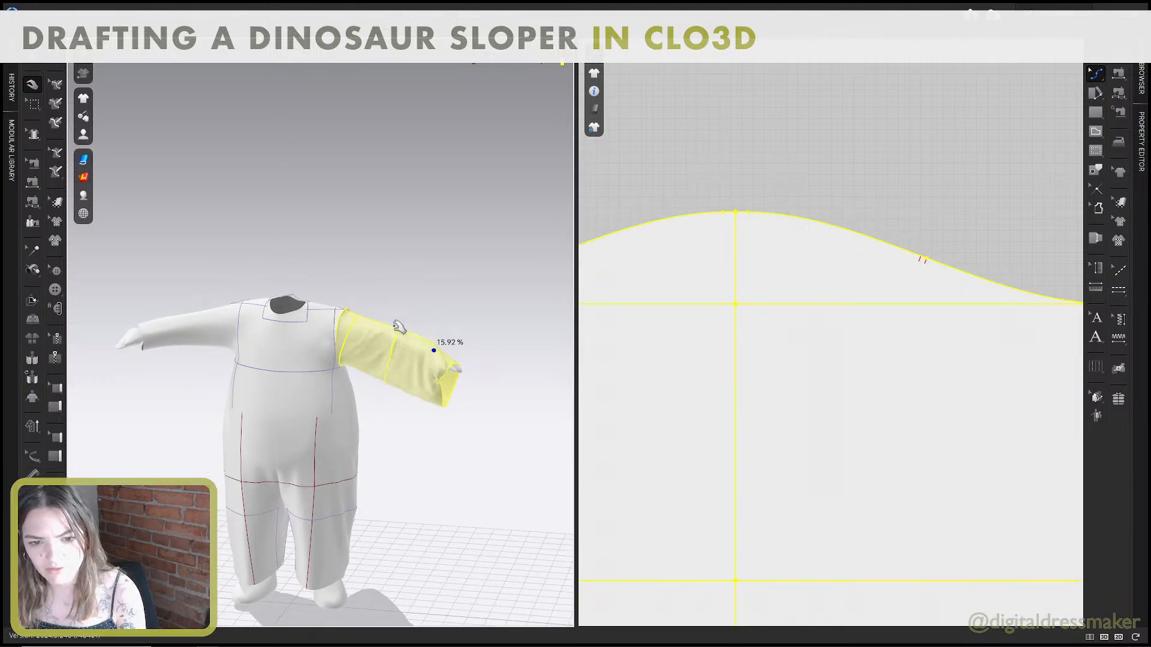
pyautogui.moveTo(400, 325); pyautogui.dragTo(419, 326, button='right')
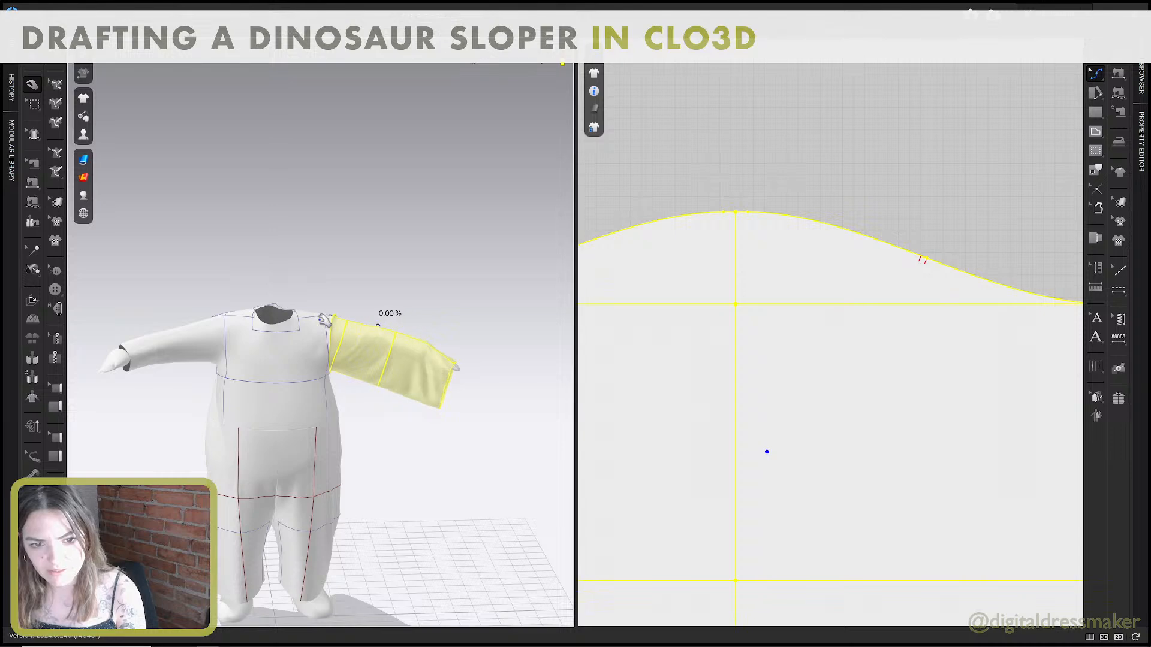
pyautogui.moveTo(324, 320); pyautogui.dragTo(385, 331)
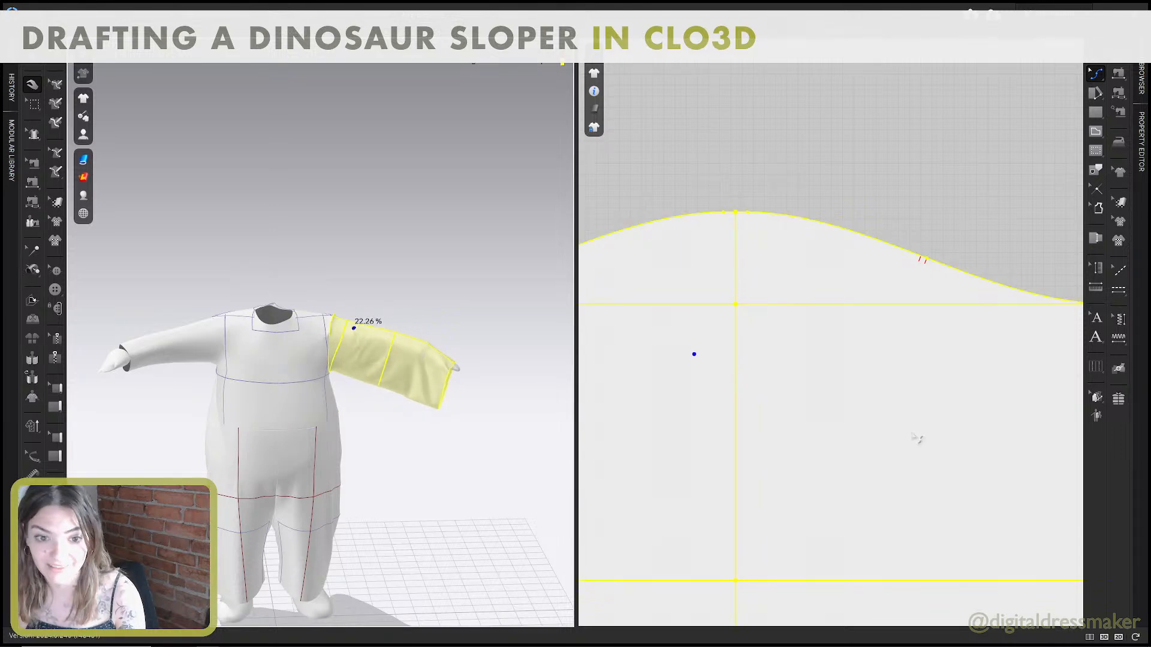
pyautogui.scroll(-5, 917, 438)
pyautogui.scroll(1, 923, 437)
pyautogui.click(944, 440)
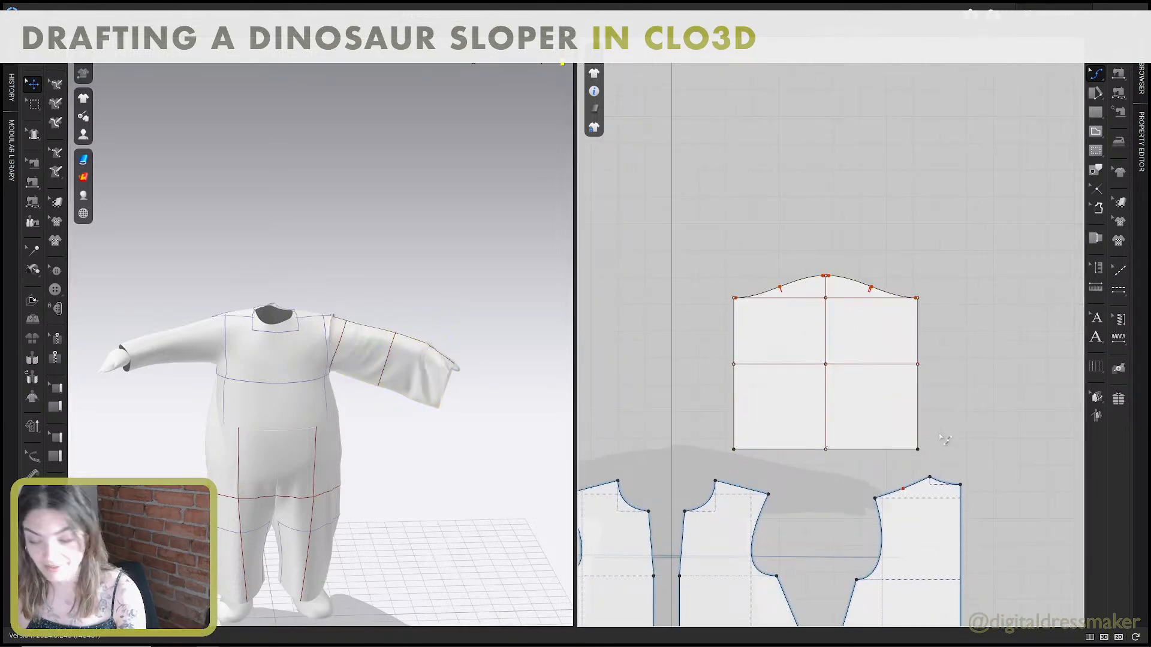
pyautogui.scroll(2, 941, 459)
pyautogui.moveTo(959, 448); pyautogui.dragTo(673, 400)
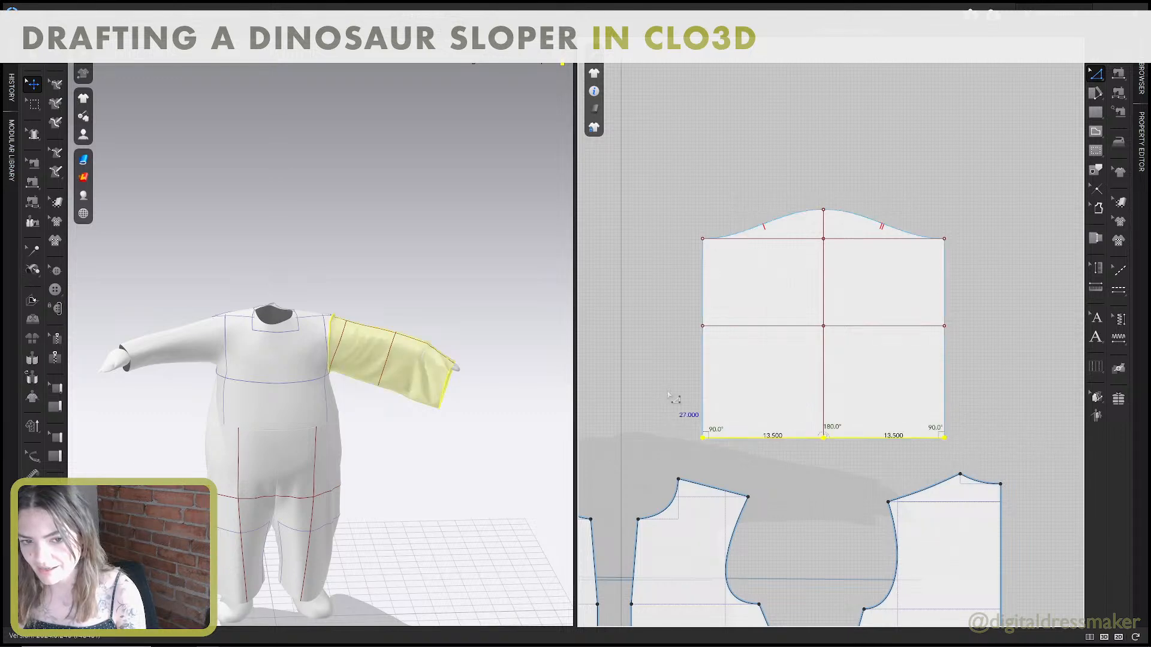
pyautogui.click(668, 308)
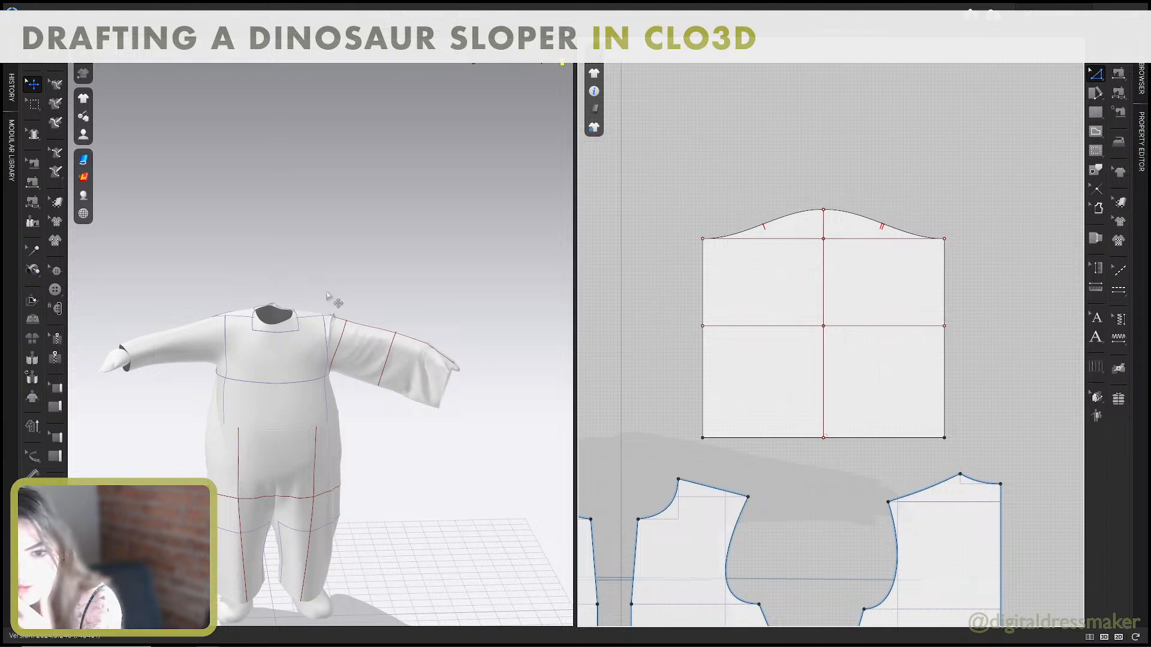
pyautogui.scroll(5, 970, 371)
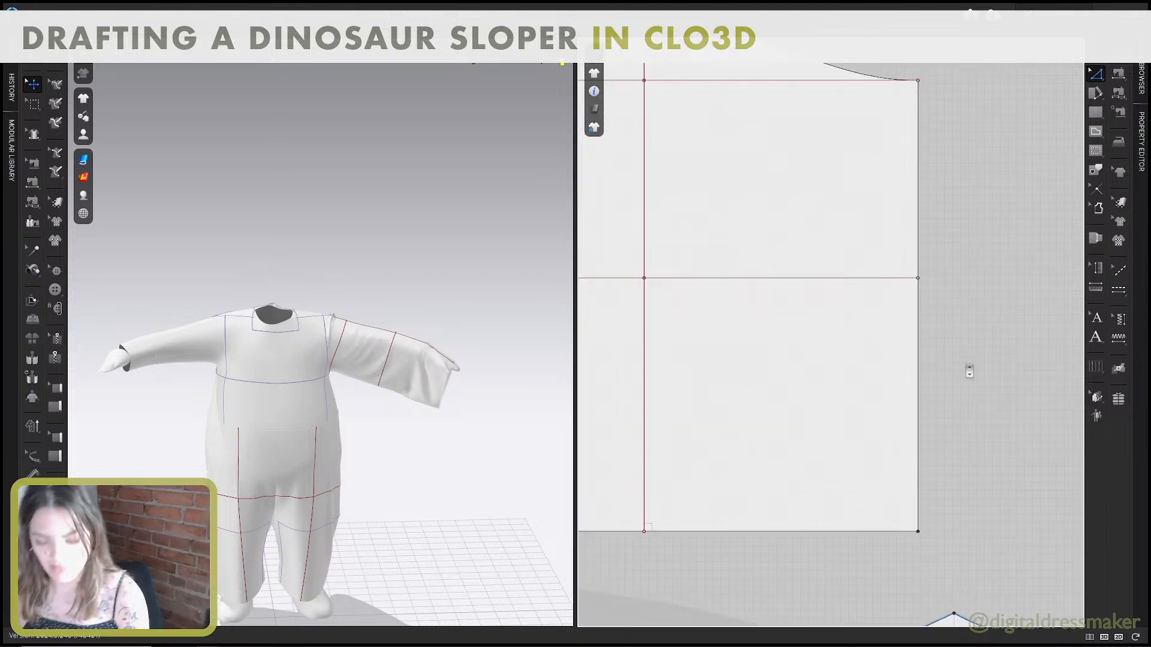
pyautogui.scroll(-4, 938, 364)
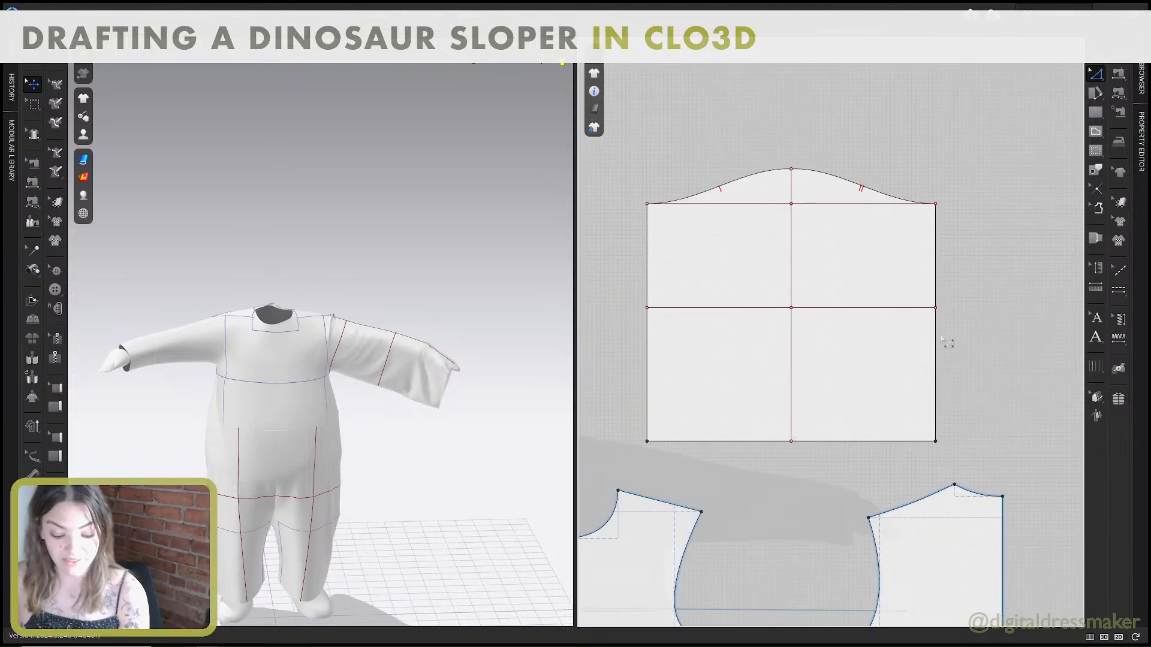
# Undo the underarm and cap curve reshaping along with the last 1 in lowering of the sleeve cap.
pyautogui.hotkey('ctrl', 'z')
pyautogui.hotkey('ctrl', 'z')
pyautogui.hotkey('ctrl', 'z')
pyautogui.hotkey('ctrl', 'z')
pyautogui.hotkey('ctrl', 'z')
pyautogui.hotkey('ctrl', 'z')
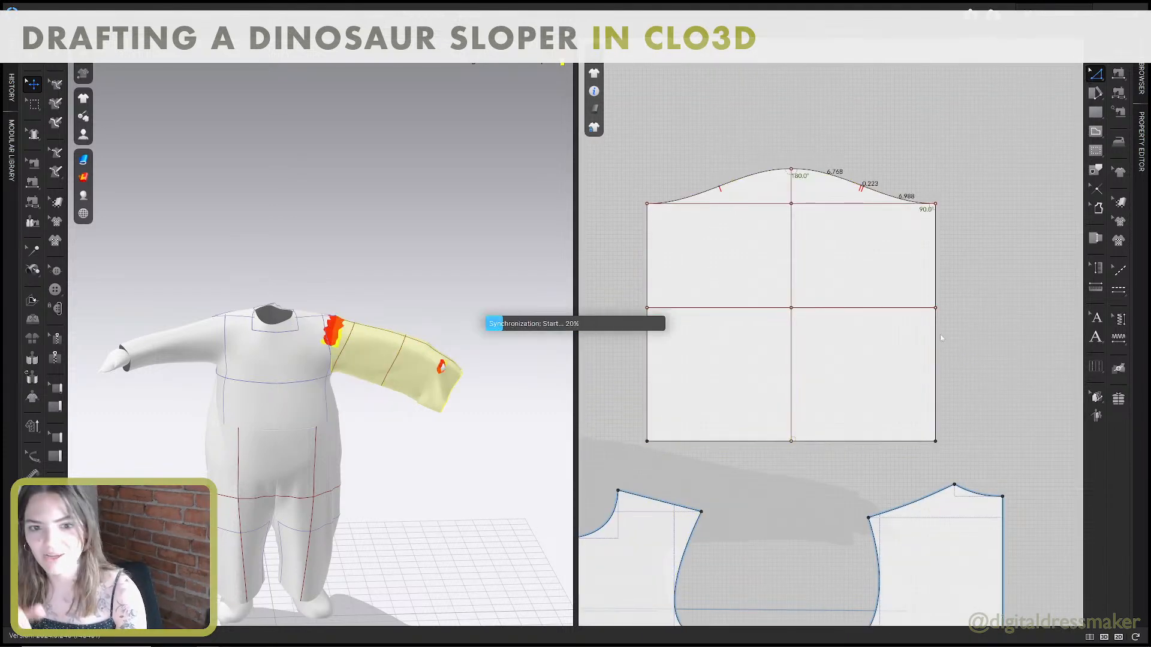
pyautogui.hotkey('ctrl', 'z')
pyautogui.hotkey('ctrl', 'z')
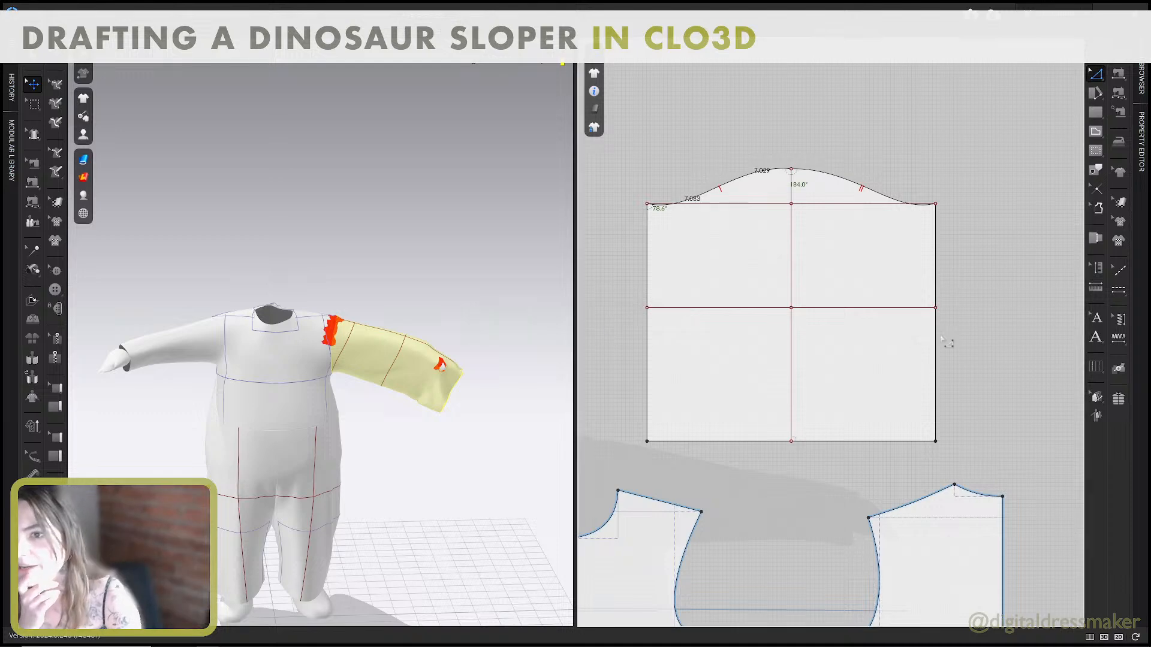
pyautogui.hotkey('ctrl', 'z')
pyautogui.hotkey('ctrl', 'z')
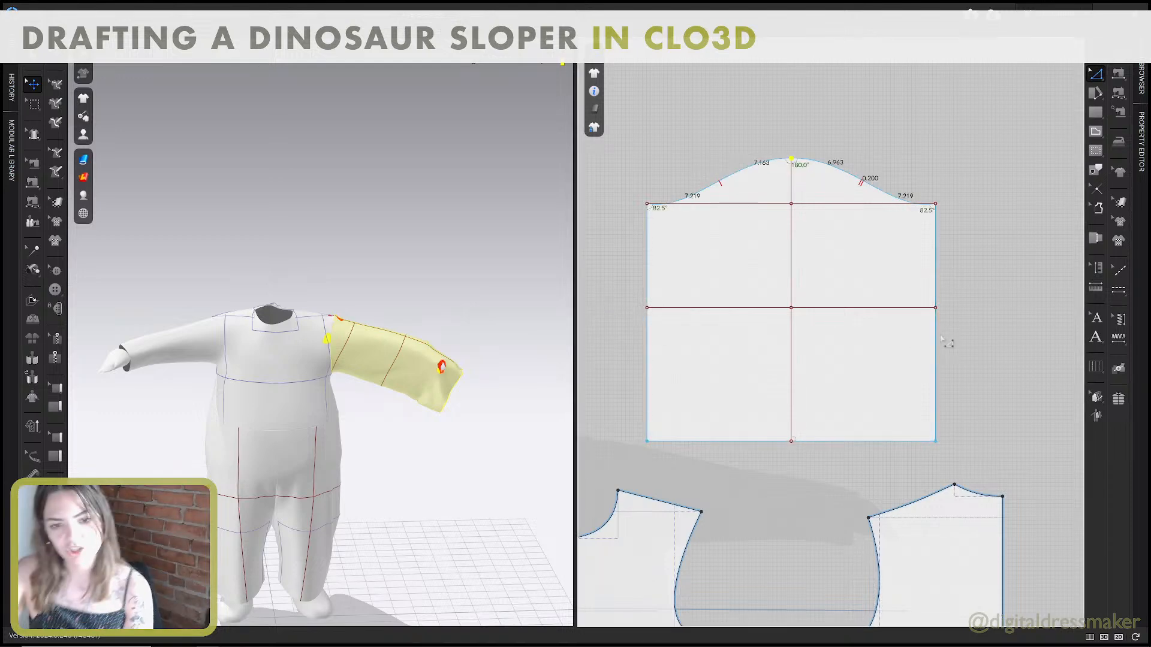
pyautogui.hotkey('ctrl', 'z')
pyautogui.hotkey('ctrl', 'z')
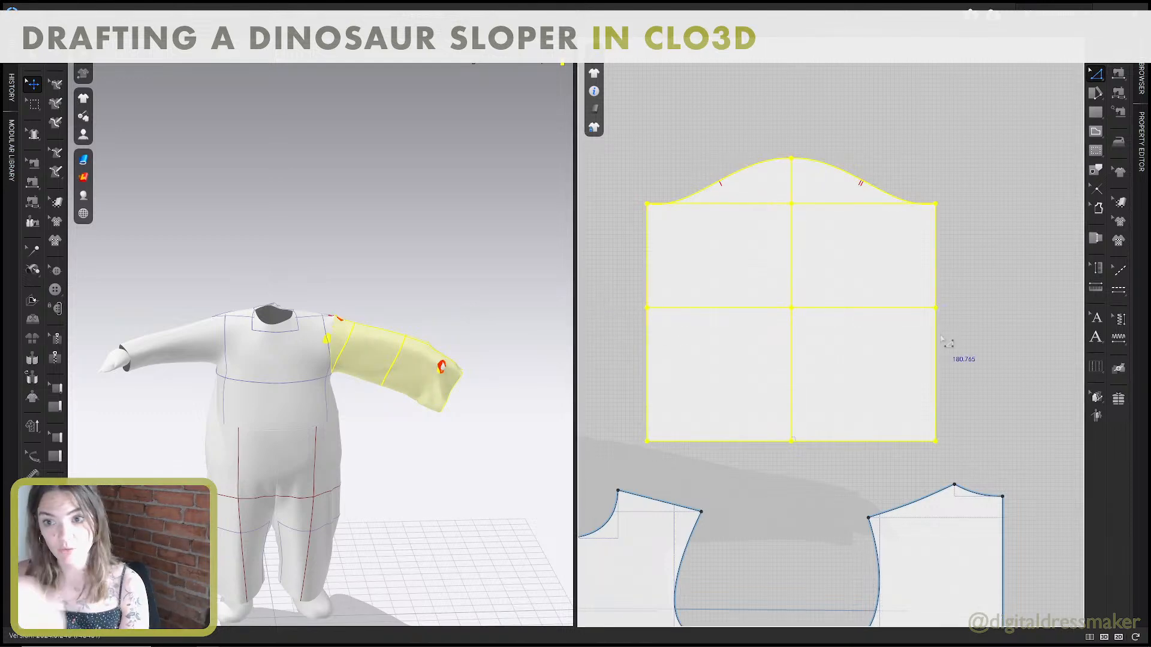
# Undo the cap curve smoothing and the remaining lowering of the sleeve cap's highest point.
pyautogui.hotkey('ctrl', 'z')
pyautogui.hotkey('ctrl', 'z')
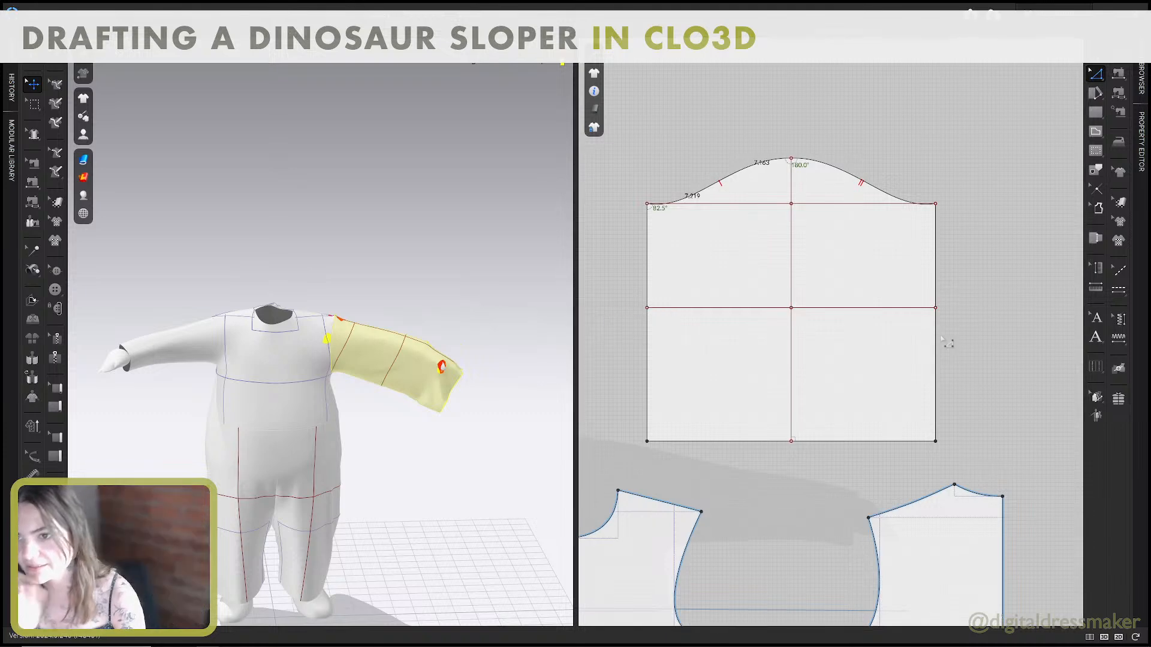
pyautogui.hotkey('ctrl', 'z')
pyautogui.hotkey('ctrl', 'z')
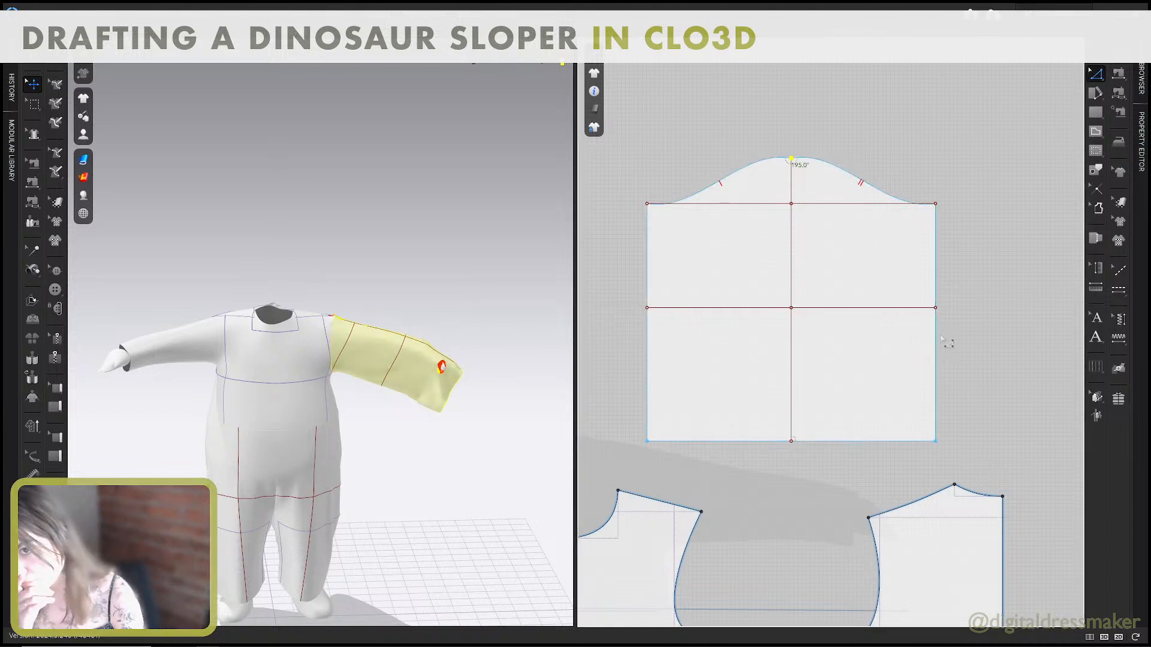
pyautogui.hotkey('ctrl', 'z')
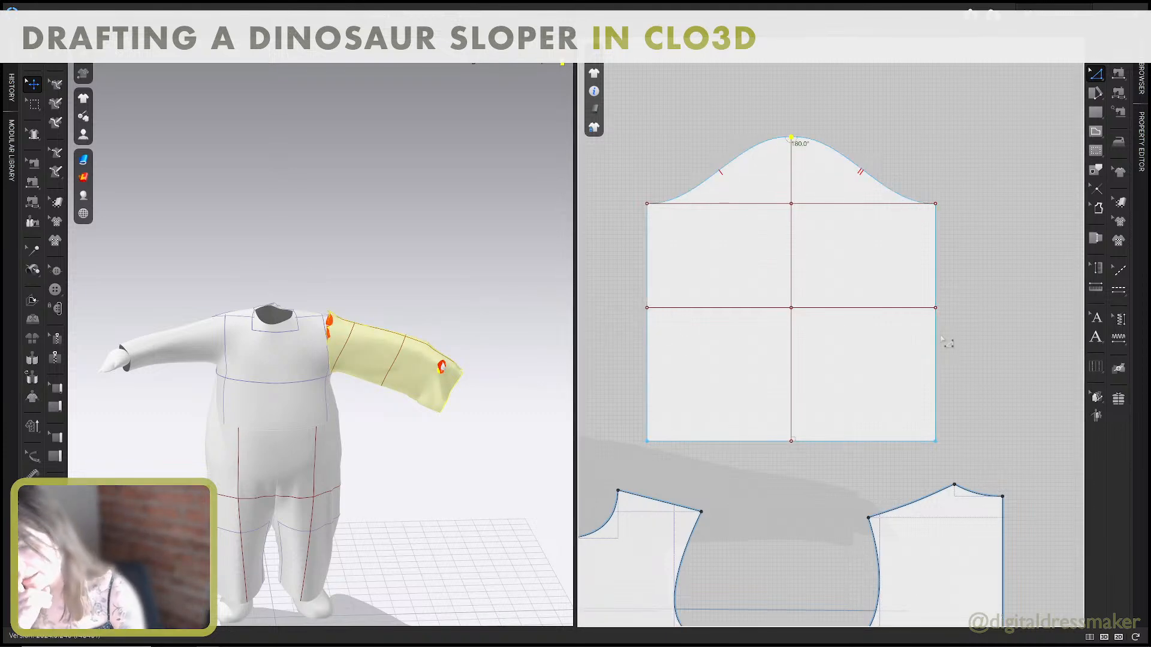
# Shorten the whole sleeve pattern from its hem by scaling its height to 75%.
pyautogui.press('a')
pyautogui.click(863, 359)
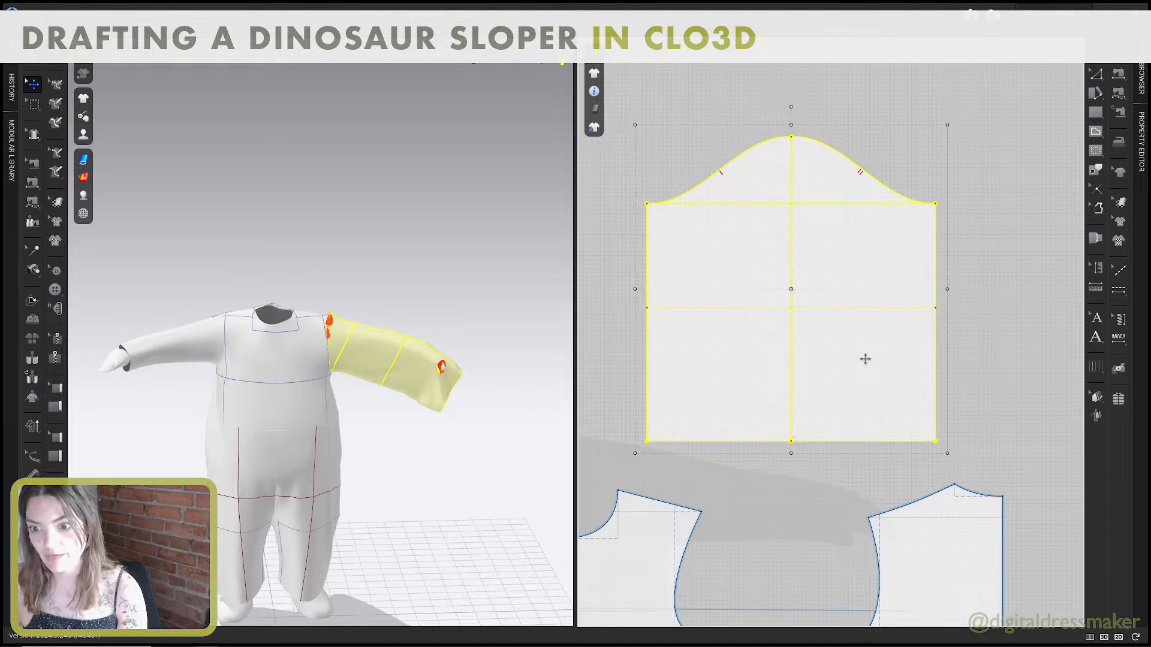
pyautogui.moveTo(791, 433); pyautogui.dragTo(796, 379)
pyautogui.rightClick(796, 379)
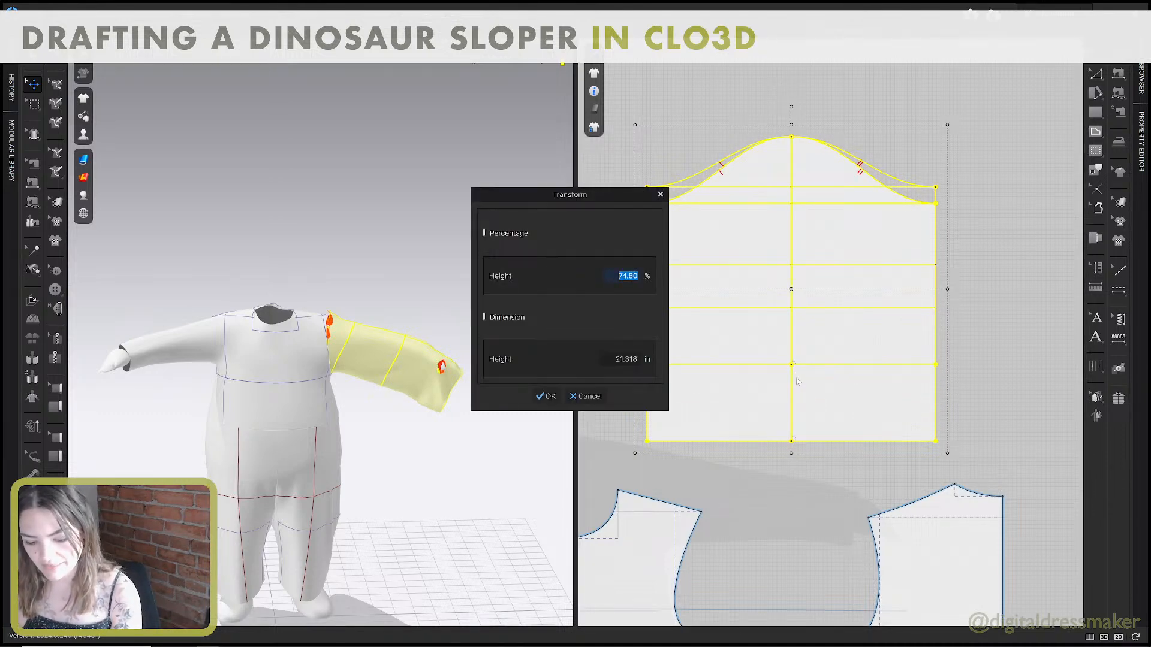
pyautogui.write('75')
pyautogui.click(547, 397)
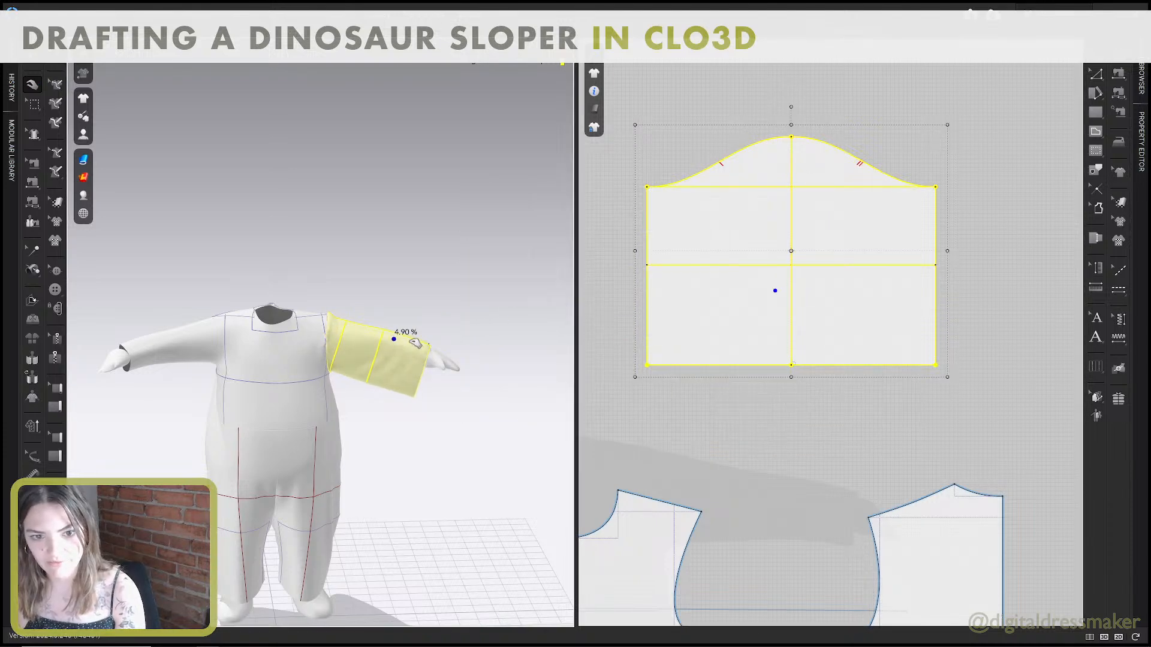
# Simulate the shortened sleeve and pull its hem and cap on the avatar to test the fit from several angles.
pyautogui.moveTo(414, 342)
pyautogui.mouseDown()
pyautogui.moveTo(427, 329)
pyautogui.moveTo(437, 336)
pyautogui.mouseUp()
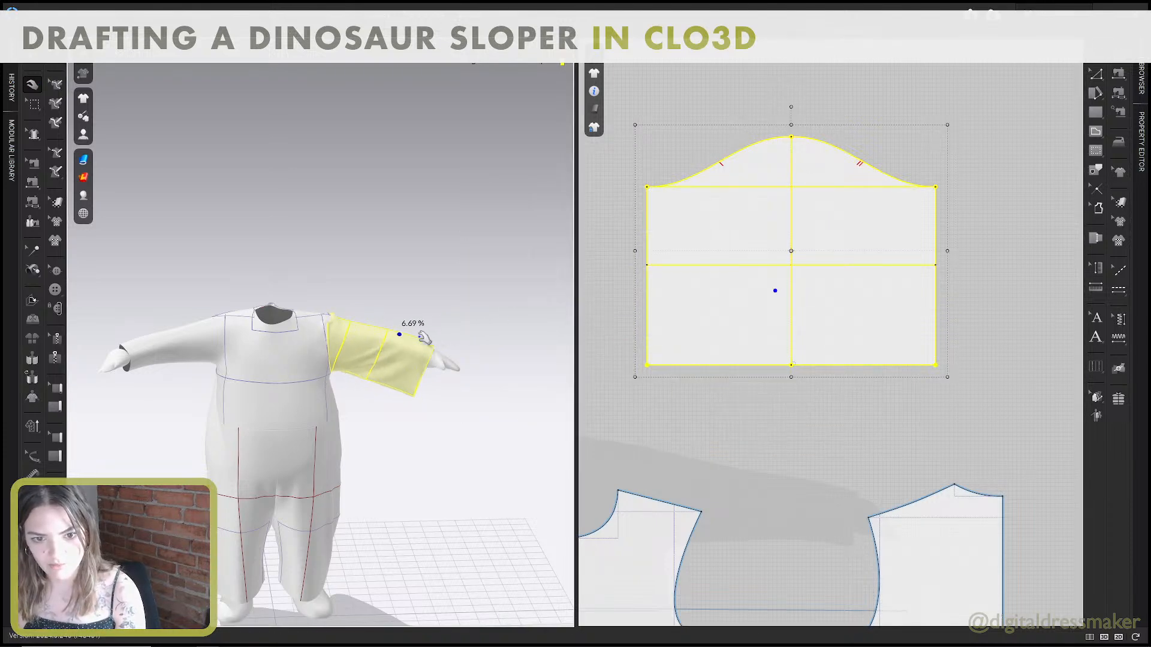
pyautogui.scroll(2, 421, 336)
pyautogui.moveTo(422, 336); pyautogui.dragTo(400, 353, button='right')
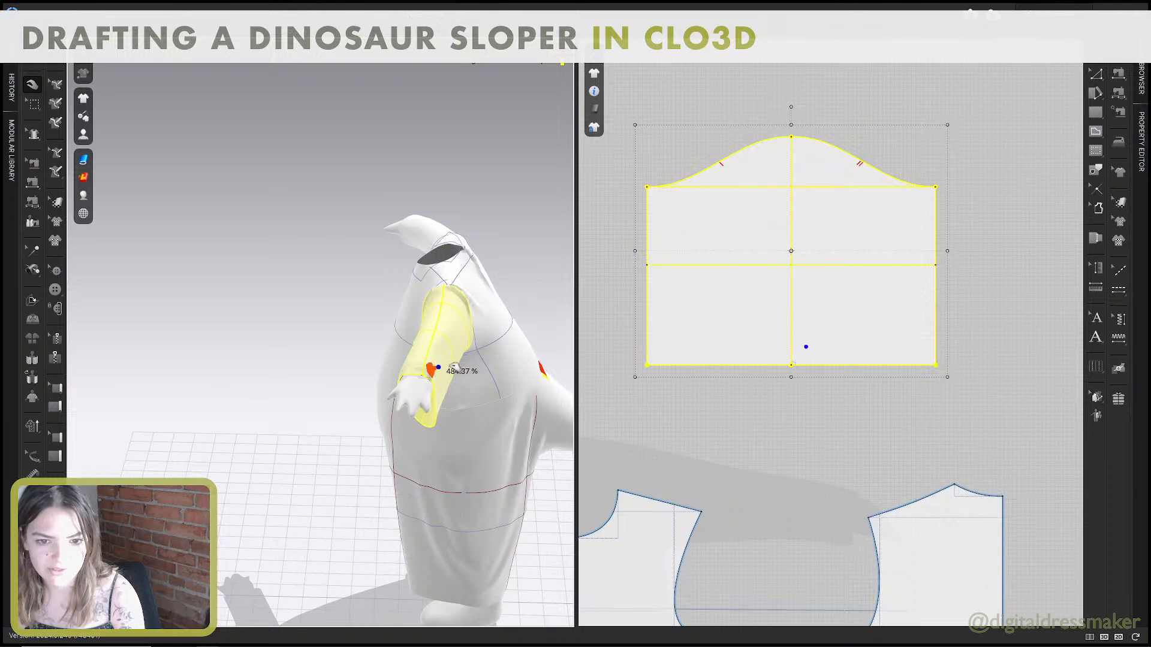
pyautogui.moveTo(455, 367); pyautogui.dragTo(457, 364)
pyautogui.moveTo(457, 366); pyautogui.dragTo(506, 373, button='right')
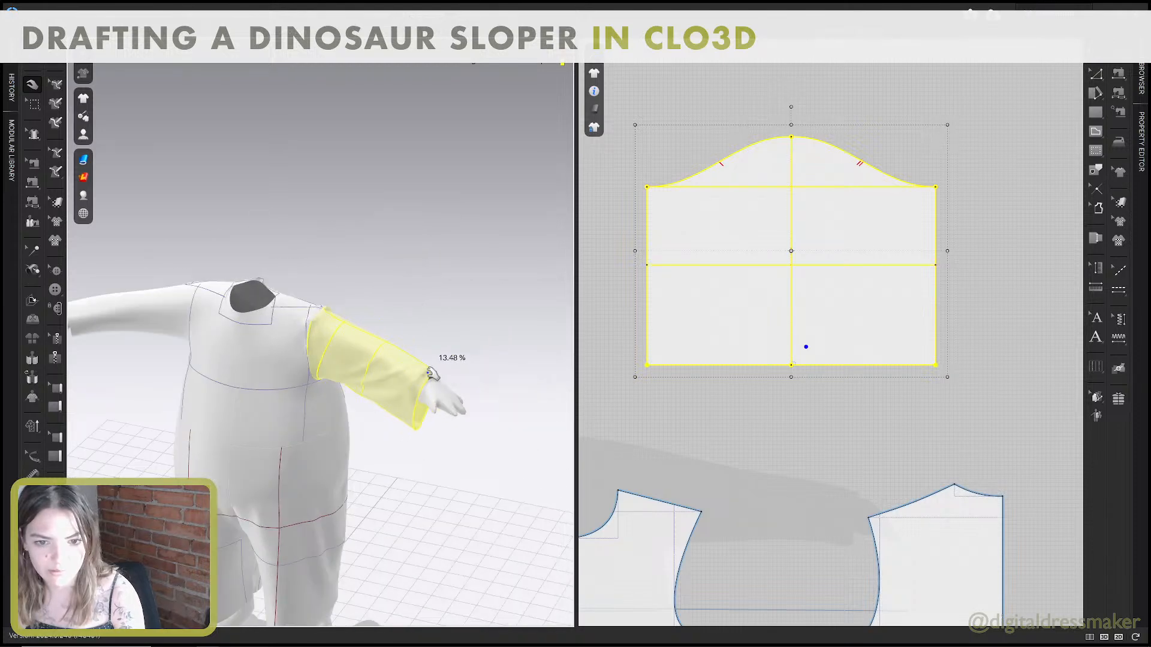
pyautogui.moveTo(431, 376); pyautogui.dragTo(458, 362)
pyautogui.scroll(4, 388, 336)
pyautogui.moveTo(389, 337); pyautogui.dragTo(404, 357, button='right')
pyautogui.moveTo(385, 361); pyautogui.dragTo(402, 364)
pyautogui.moveTo(314, 335); pyautogui.dragTo(379, 348)
pyautogui.scroll(-3, 376, 348)
pyautogui.moveTo(377, 354); pyautogui.dragTo(385, 348, button='right')
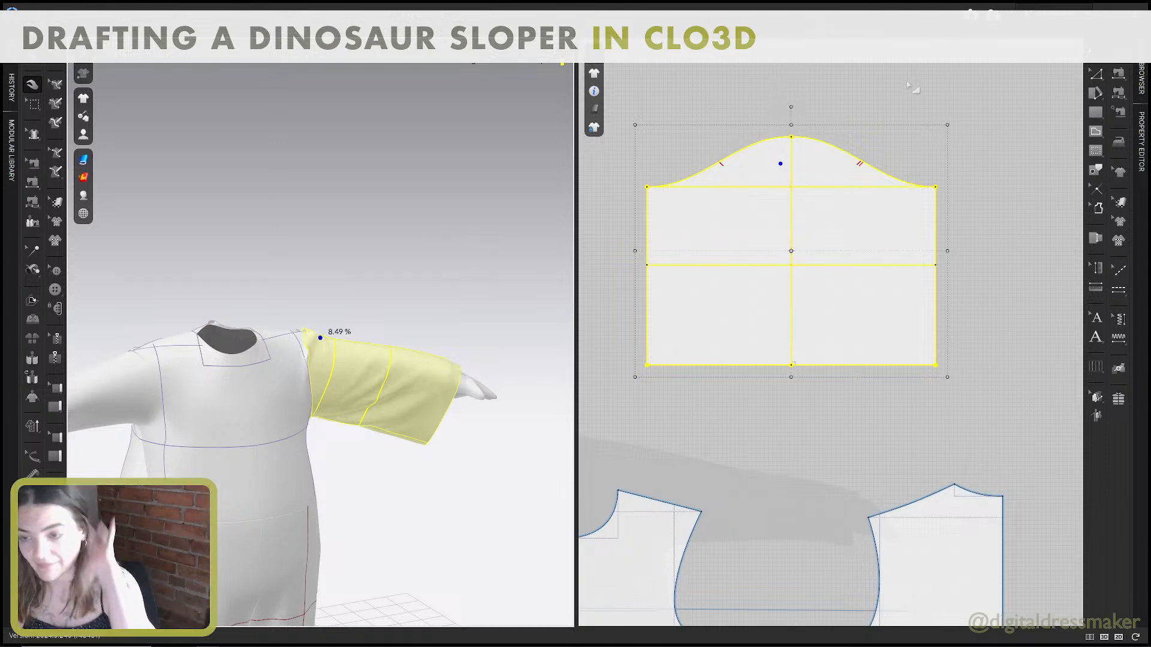
# Lower the highest point of the shortened sleeve's cap straight down by 2 in.
pyautogui.click(881, 111)
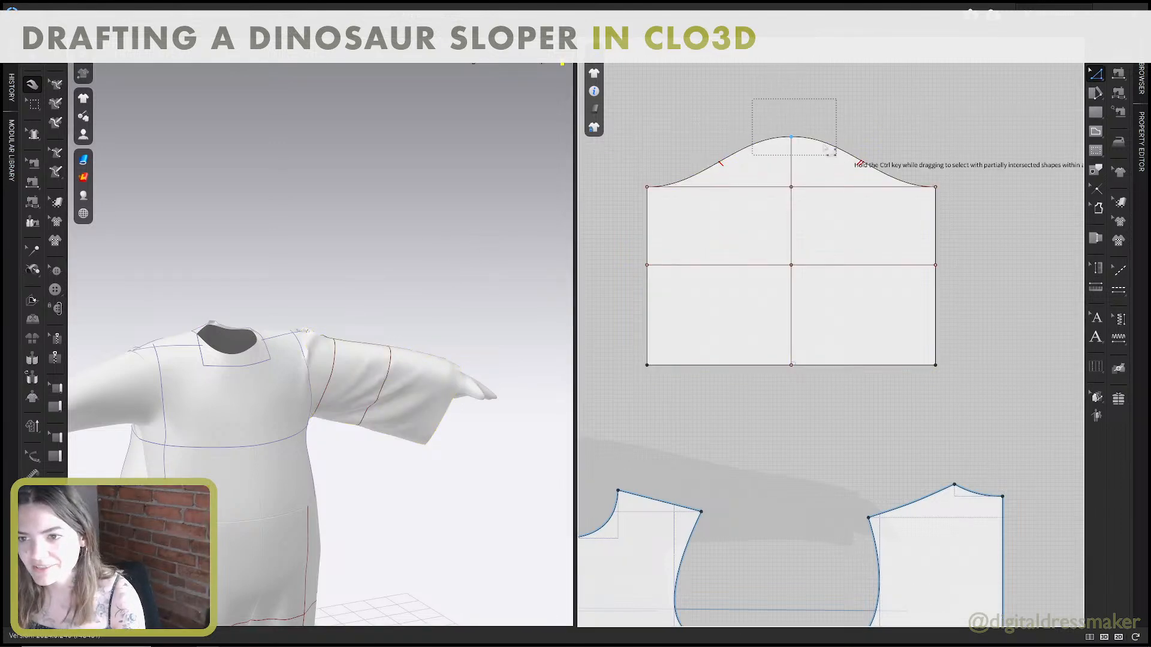
pyautogui.click(800, 142)
pyautogui.moveTo(791, 138); pyautogui.dragTo(791, 155)
pyautogui.rightClick(791, 154)
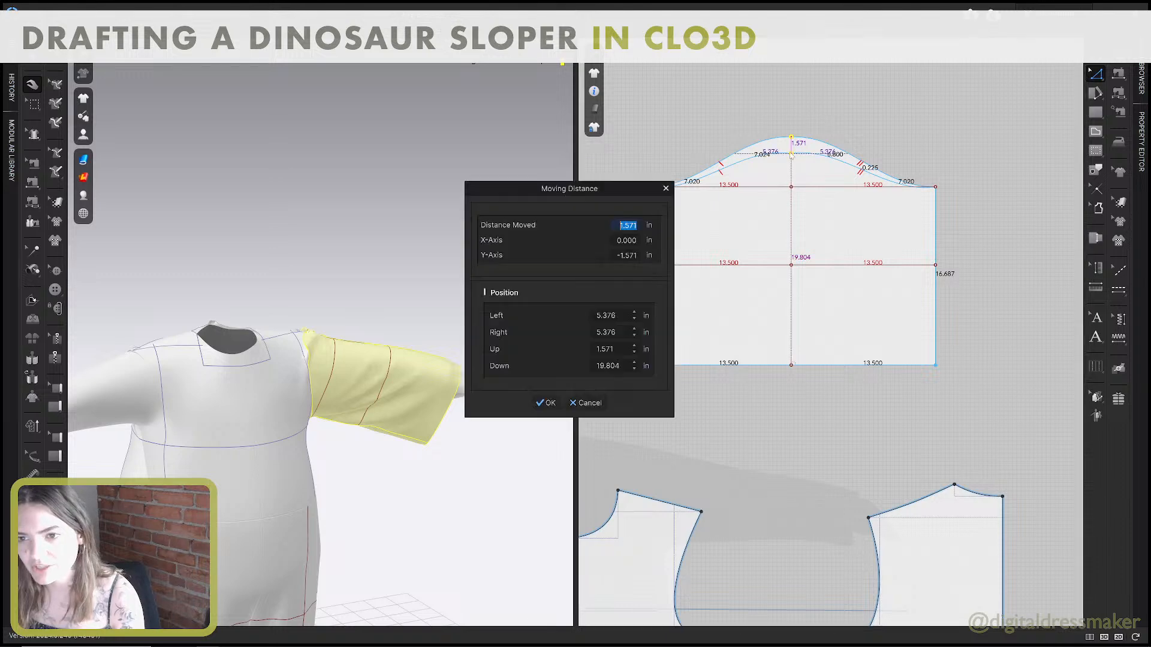
pyautogui.write('2')
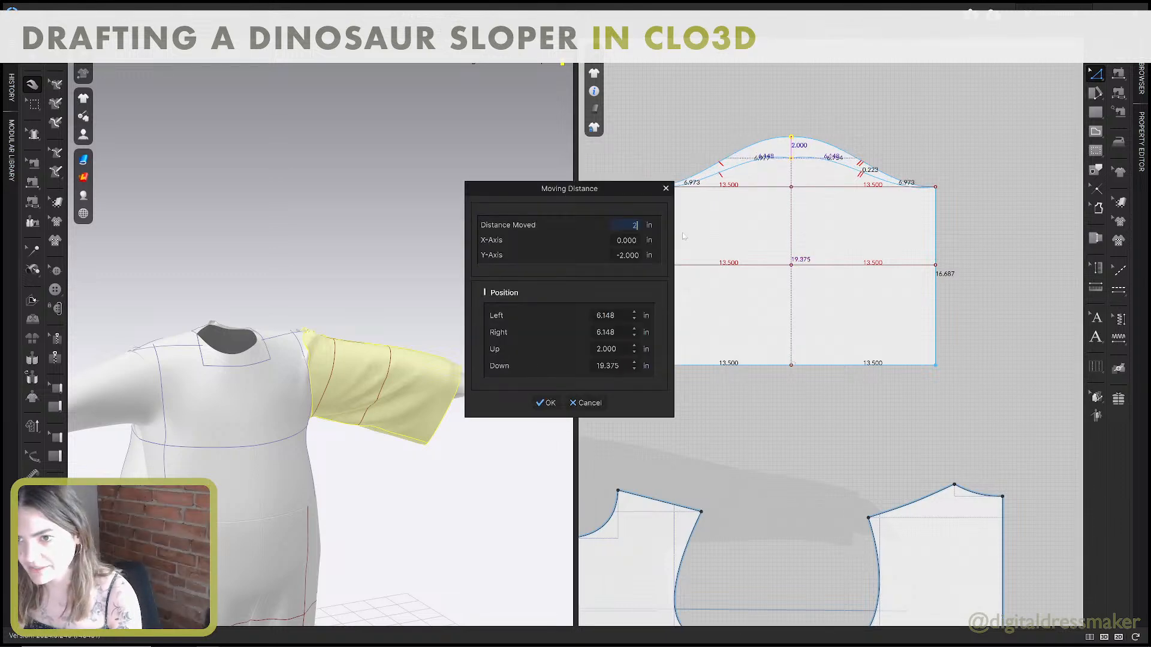
pyautogui.click(569, 404)
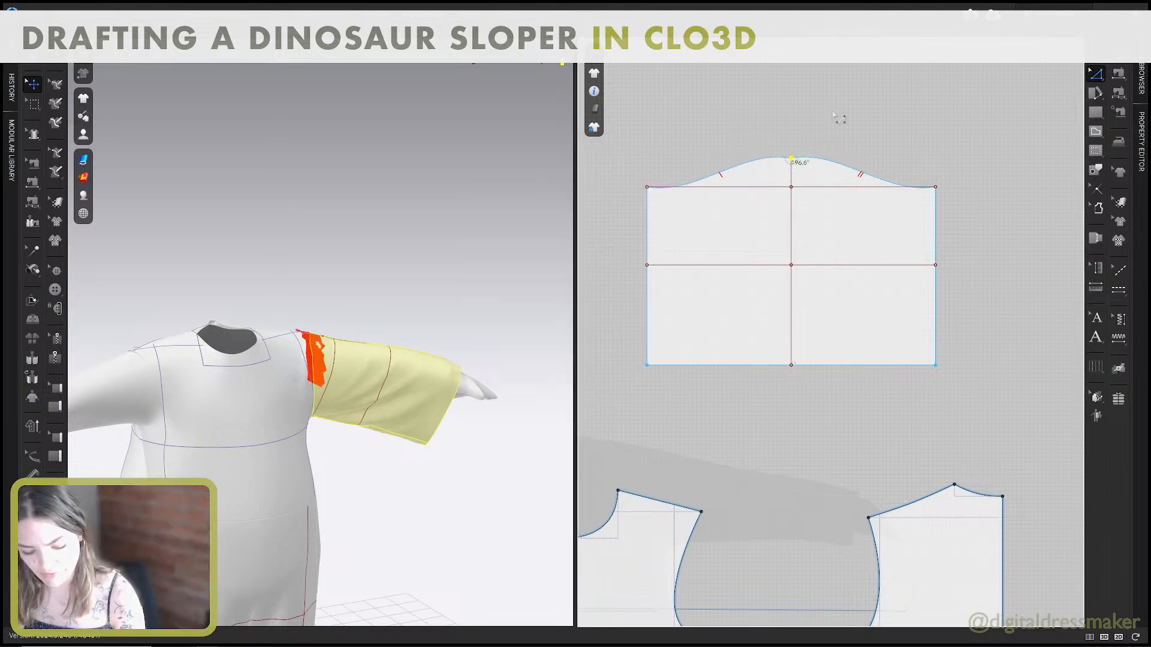
# Level the curve handles on both sides of the cap's highest point so they meet at 180°.
pyautogui.scroll(2, 836, 118)
pyautogui.moveTo(763, 145); pyautogui.dragTo(791, 149, button='middle')
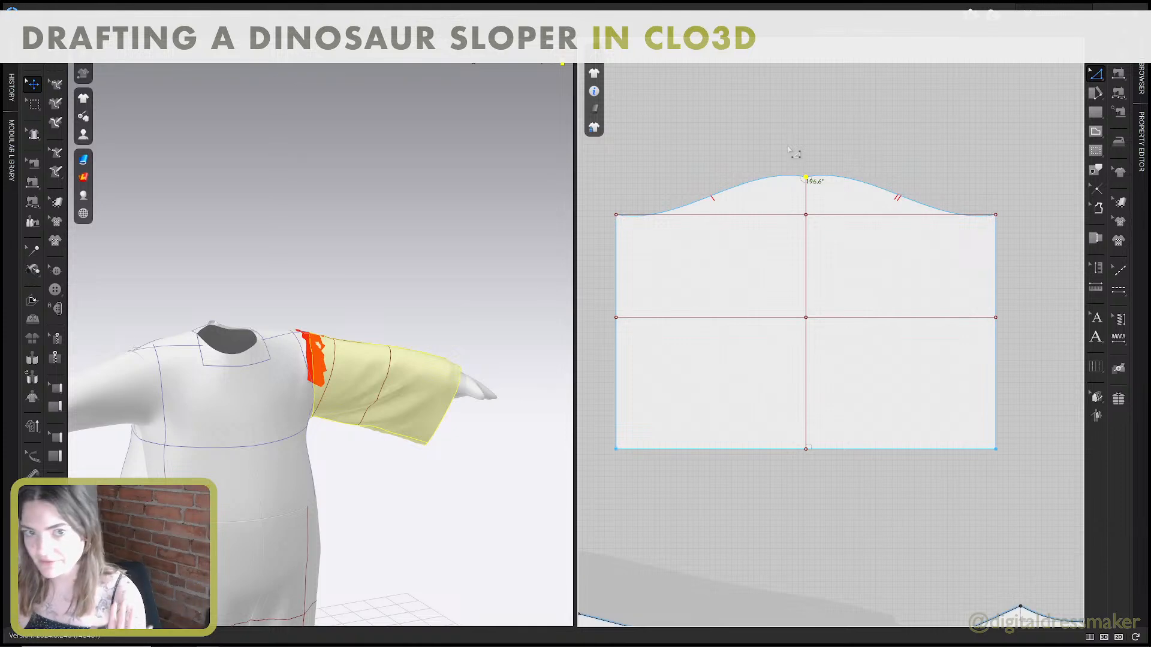
pyautogui.press('v')
pyautogui.scroll(3, 791, 128)
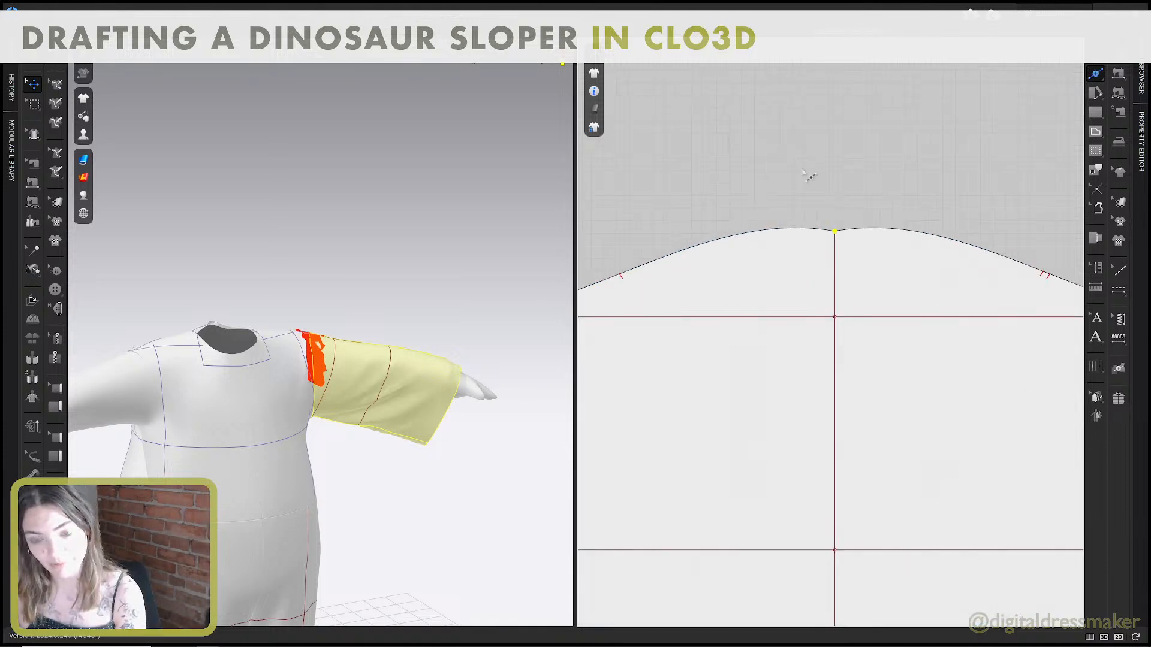
pyautogui.scroll(2, 814, 217)
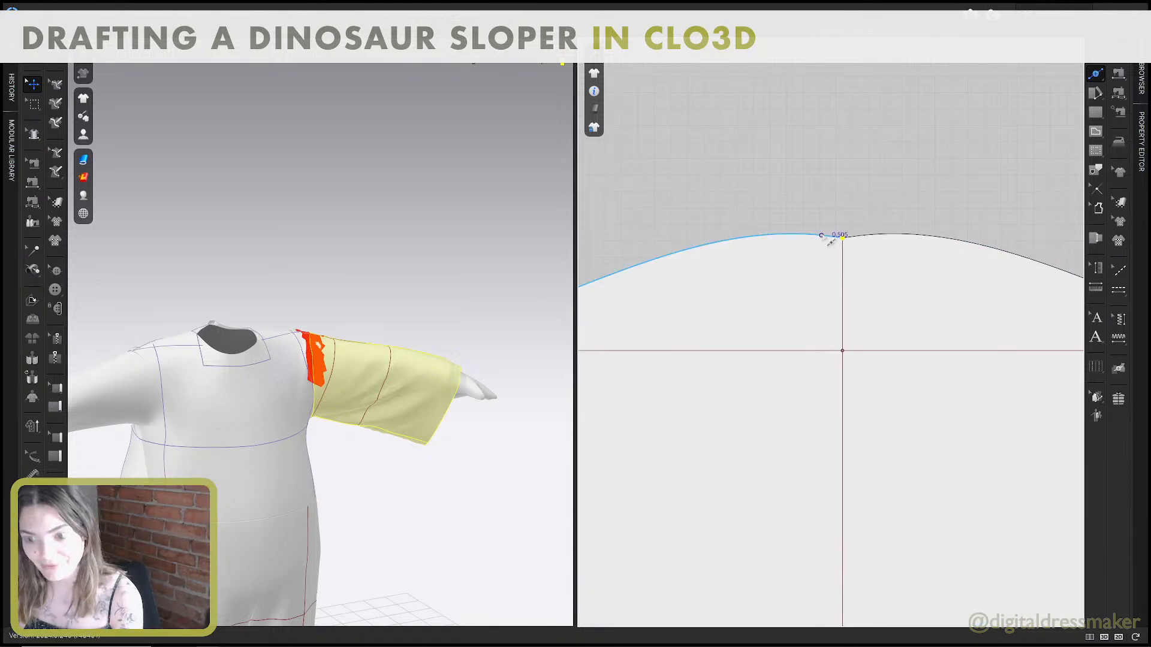
pyautogui.moveTo(824, 236); pyautogui.dragTo(826, 238)
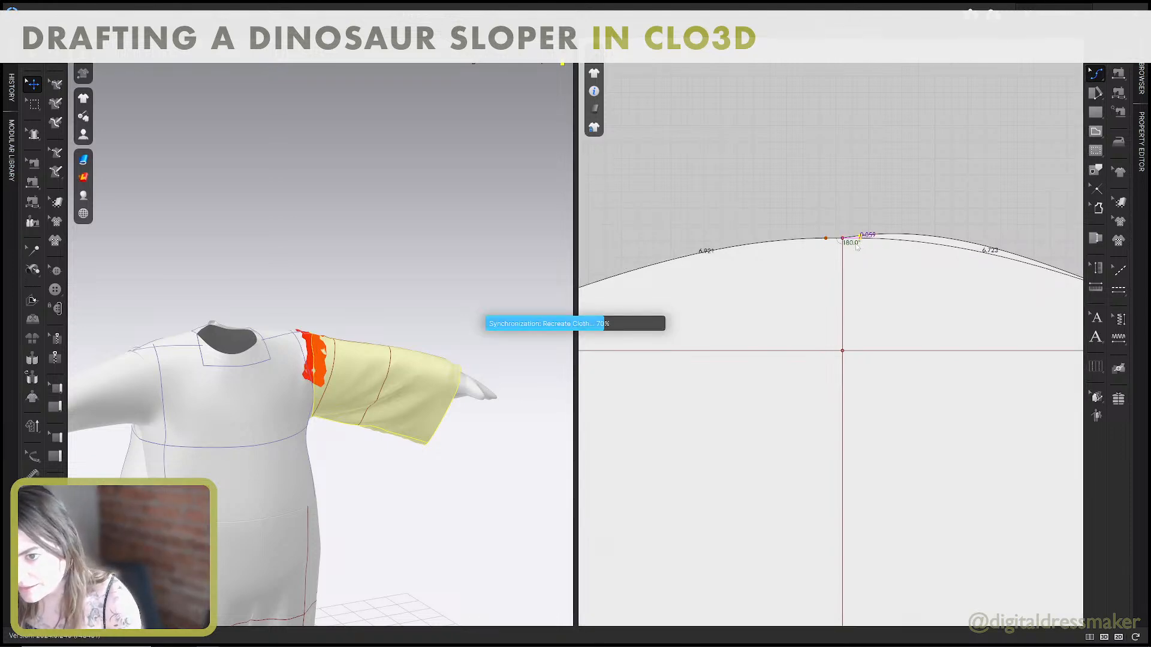
# Adjust the curve handles at both ends of the shortened sleeve's cap to meet the underarm edges at 90°.
pyautogui.scroll(-3, 857, 245)
pyautogui.moveTo(798, 244); pyautogui.dragTo(951, 238, button='middle')
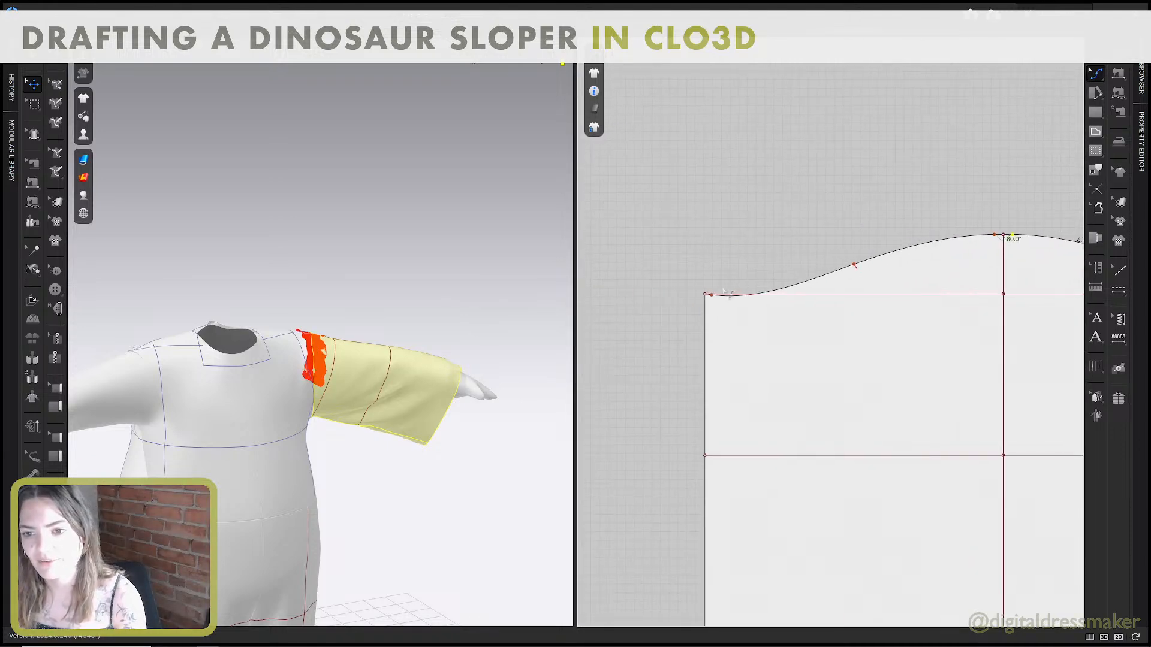
pyautogui.scroll(6, 699, 318)
pyautogui.moveTo(716, 283); pyautogui.dragTo(716, 277)
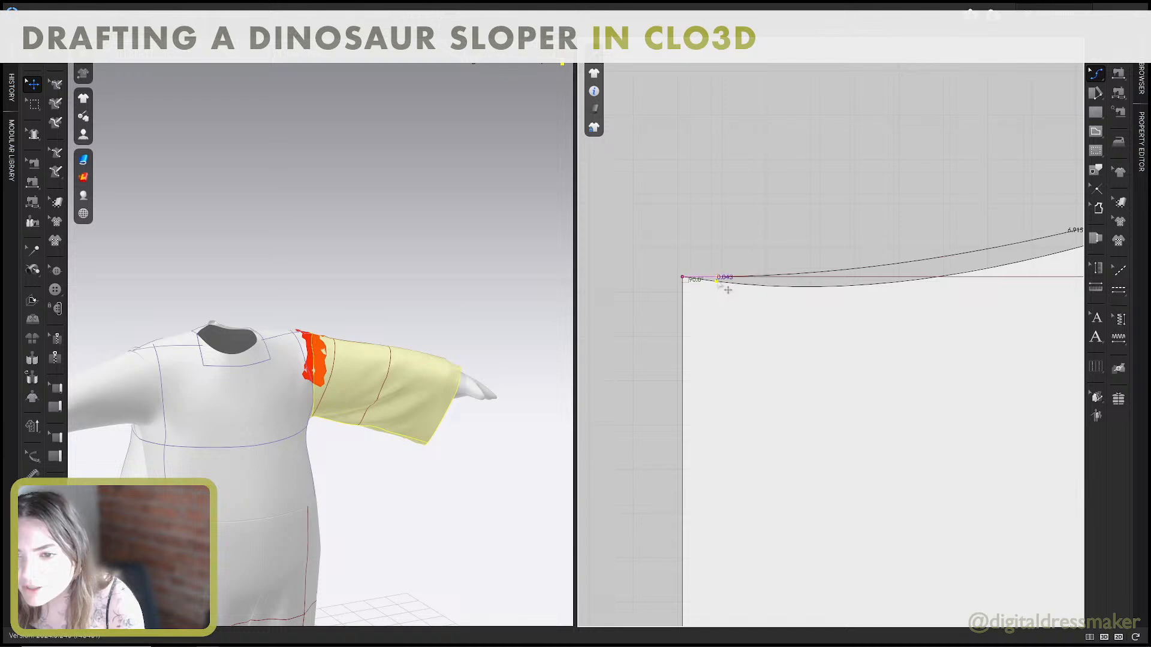
pyautogui.scroll(-6, 830, 289)
pyautogui.moveTo(995, 287); pyautogui.dragTo(777, 316, button='middle')
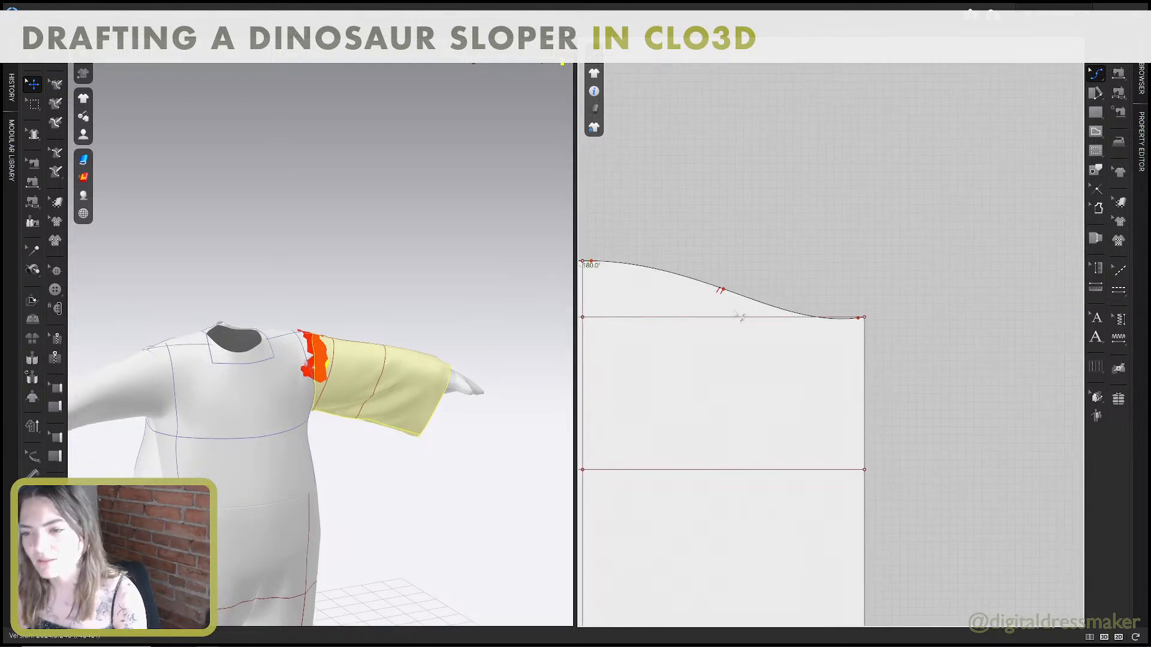
pyautogui.scroll(5, 917, 317)
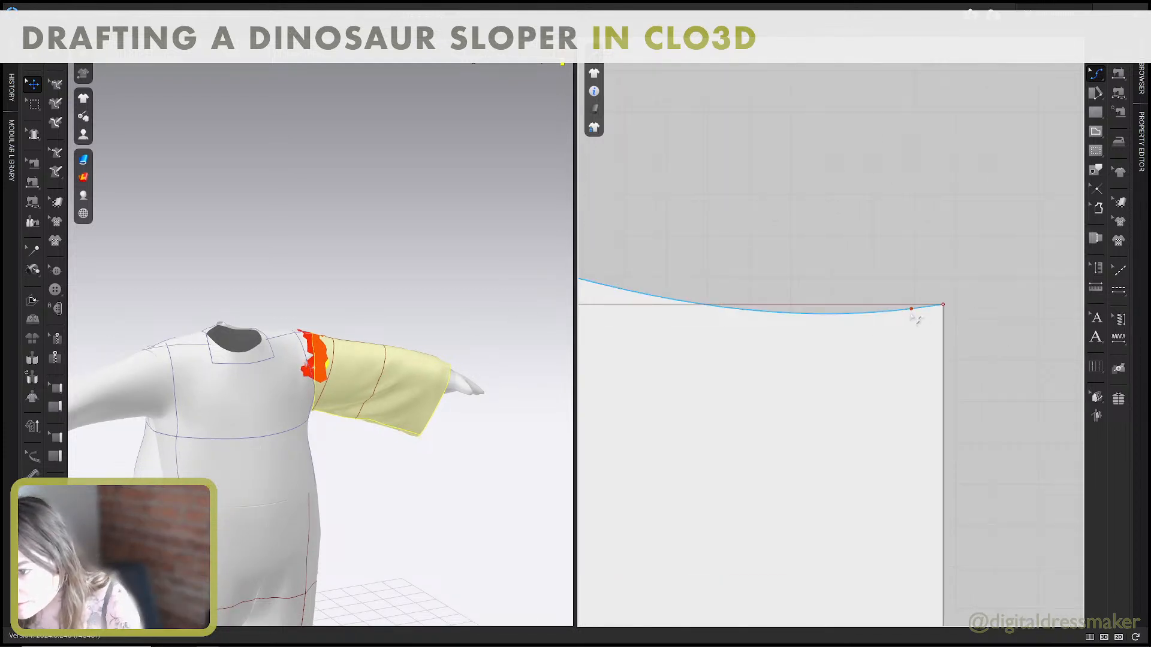
pyautogui.moveTo(911, 313); pyautogui.dragTo(911, 308)
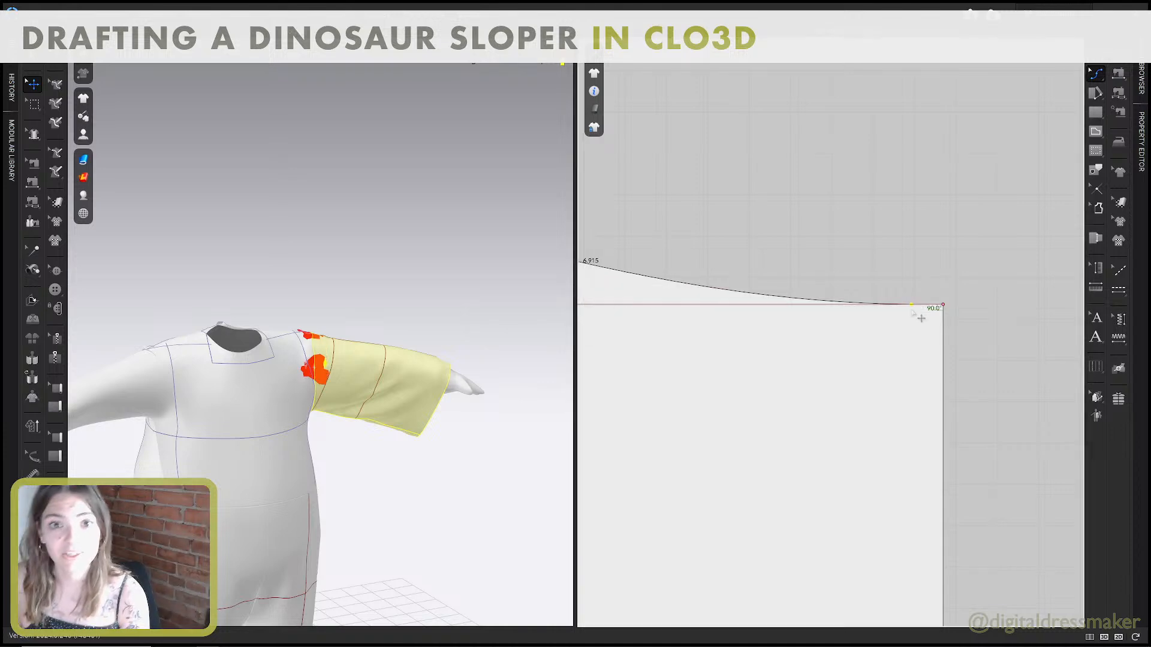
# Simulate the reshaped sleeve and pull it along the avatar's arm to test how it hangs.
pyautogui.scroll(-5, 911, 308)
pyautogui.scroll(-8, 915, 312)
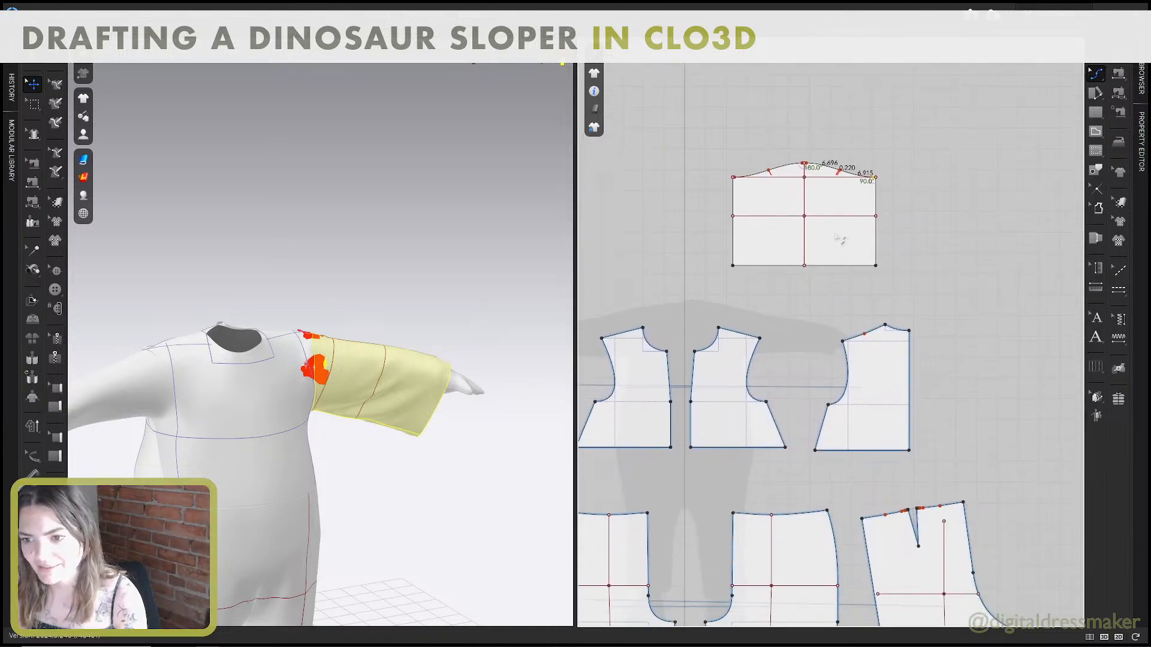
pyautogui.moveTo(442, 379); pyautogui.dragTo(414, 382, button='right')
pyautogui.moveTo(423, 371); pyautogui.dragTo(437, 344)
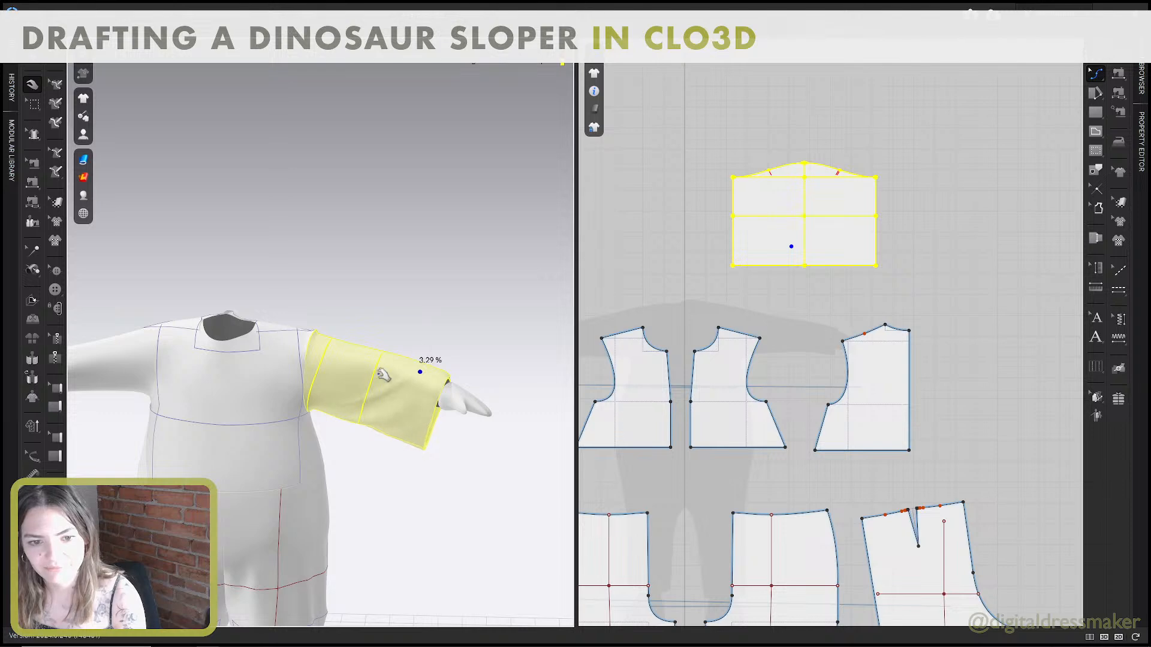
pyautogui.moveTo(382, 375); pyautogui.dragTo(426, 303, button='middle')
pyautogui.scroll(-5, 878, 283)
# Duplicate the sleeve as a symmetric pattern with its sewing and place it above the opposite bodice pieces.
pyautogui.press('a')
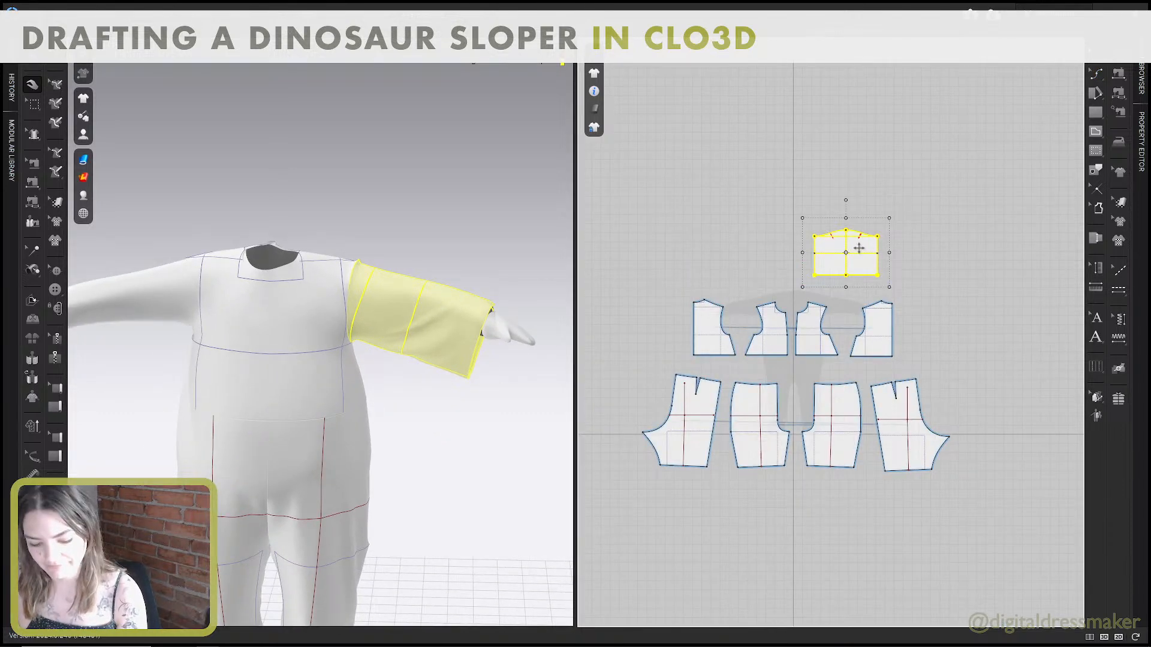
pyautogui.hotkey('ctrl', 'd')
pyautogui.keyDown('shift'); pyautogui.click(701, 264); pyautogui.keyUp('shift')
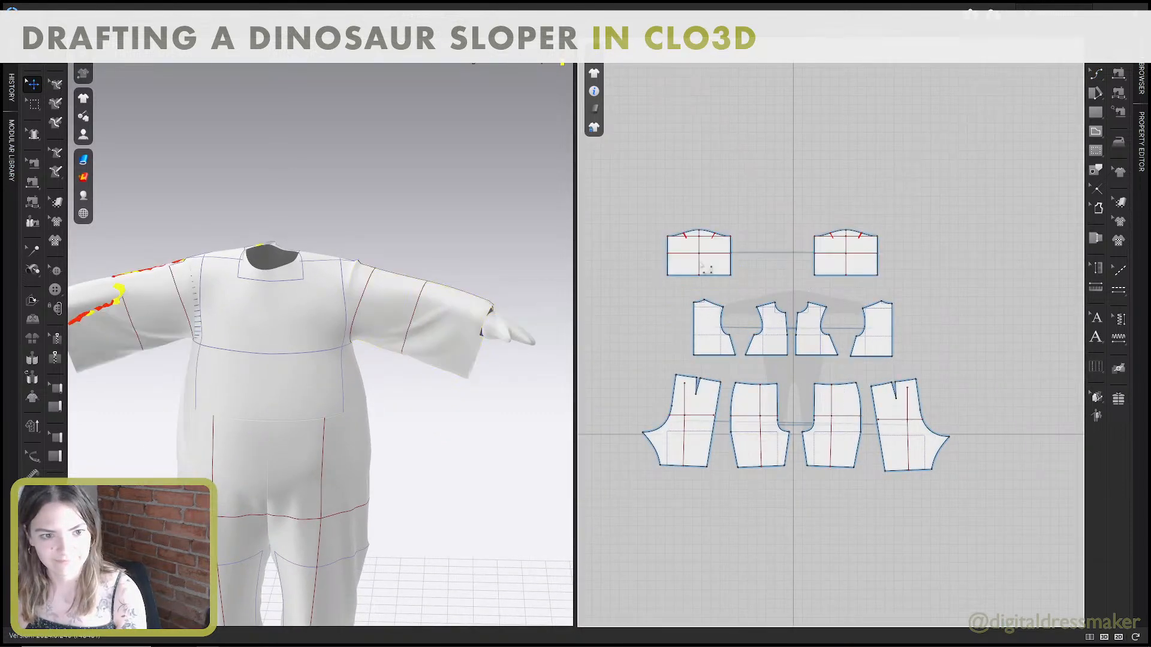
# Simulate the garment with both sleeves, pulling the mirrored sleeve and the adjoining front shoulder into place on the avatar.
pyautogui.moveTo(214, 406); pyautogui.dragTo(399, 406, button='right')
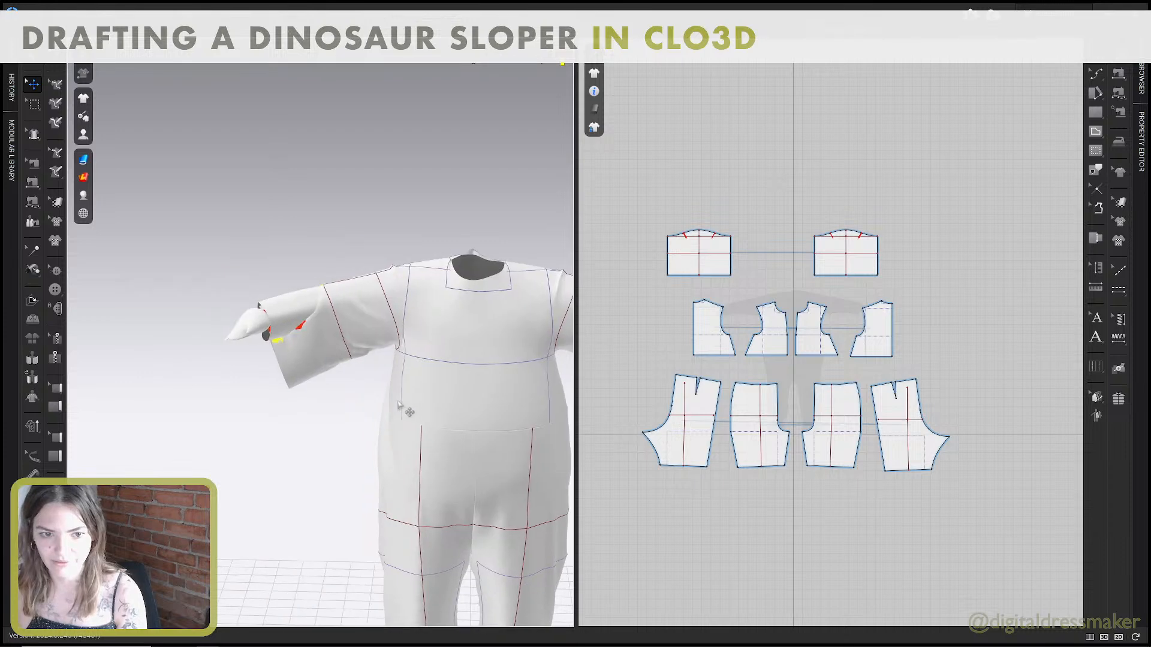
pyautogui.click(317, 339)
pyautogui.moveTo(321, 326); pyautogui.dragTo(369, 320, button='right')
pyautogui.press('space')
pyautogui.moveTo(412, 355); pyautogui.dragTo(330, 342, button='right')
pyautogui.click(452, 313)
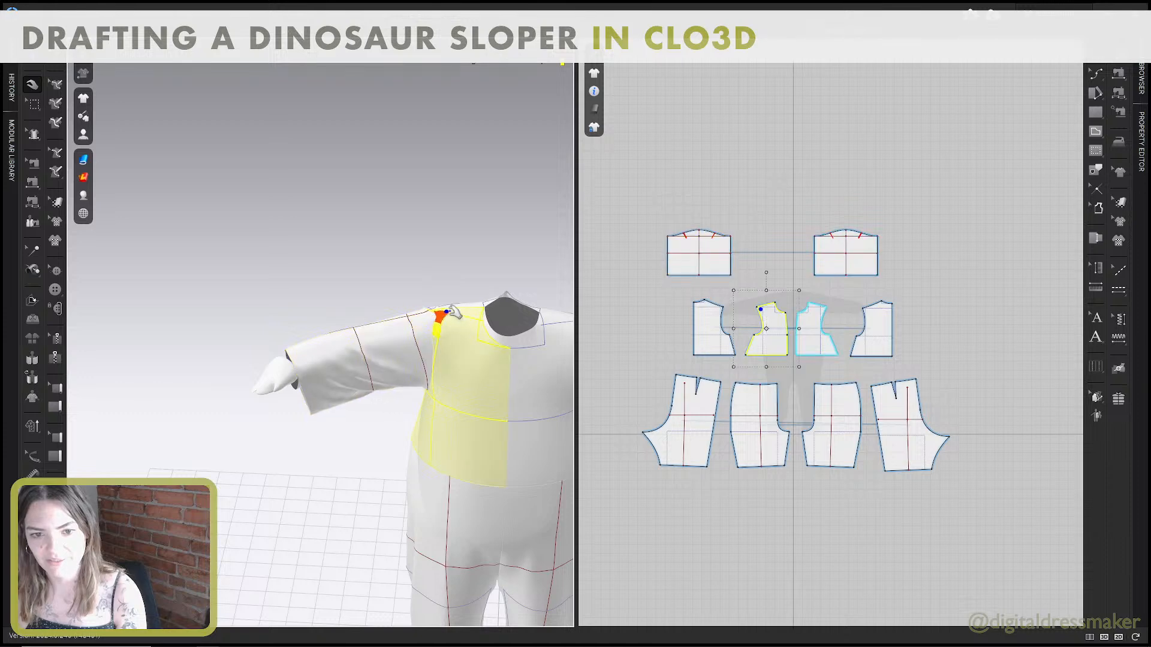
pyautogui.moveTo(471, 386); pyautogui.dragTo(346, 289, button='middle')
pyautogui.moveTo(502, 327); pyautogui.dragTo(497, 311, button='right')
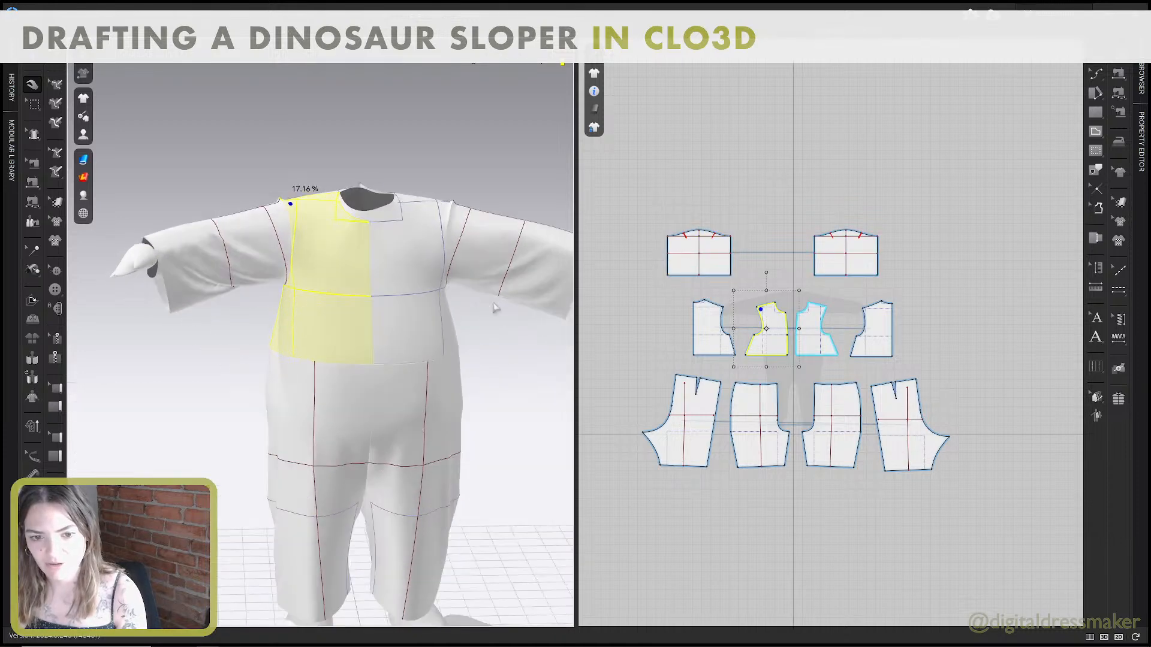
pyautogui.click(477, 354)
pyautogui.scroll(-3, 474, 365)
pyautogui.click(203, 248)
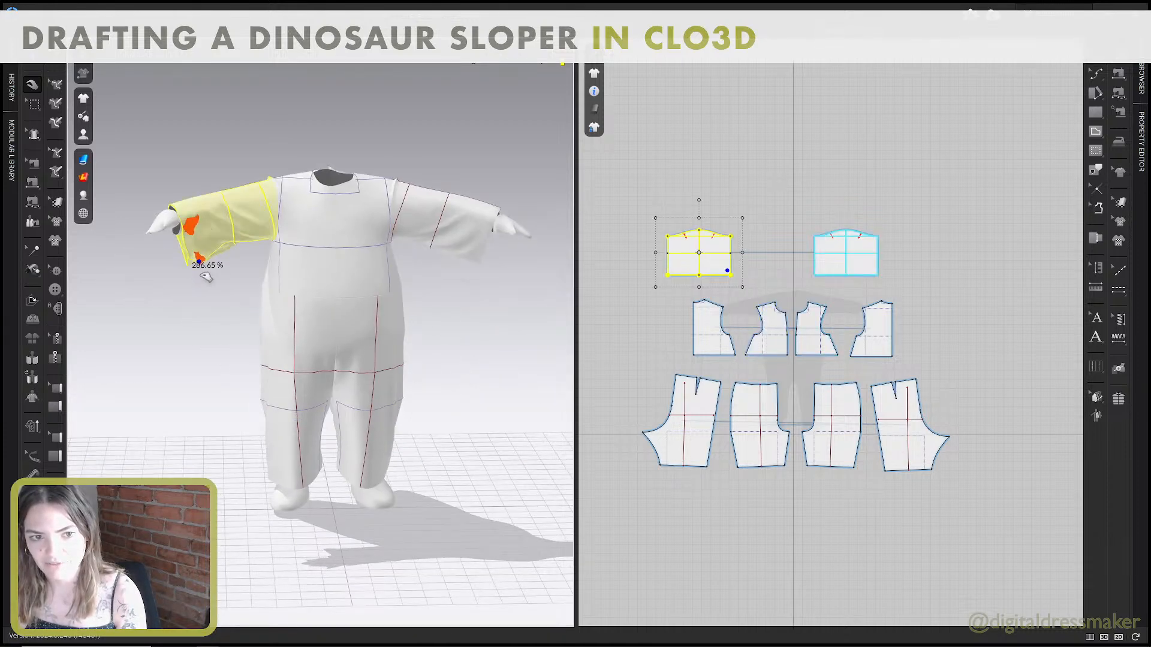
# Examine the seam length differences between the sleeve cap and the bodice armholes.
pyautogui.click(779, 242)
pyautogui.press('v')
pyautogui.scroll(8, 876, 247)
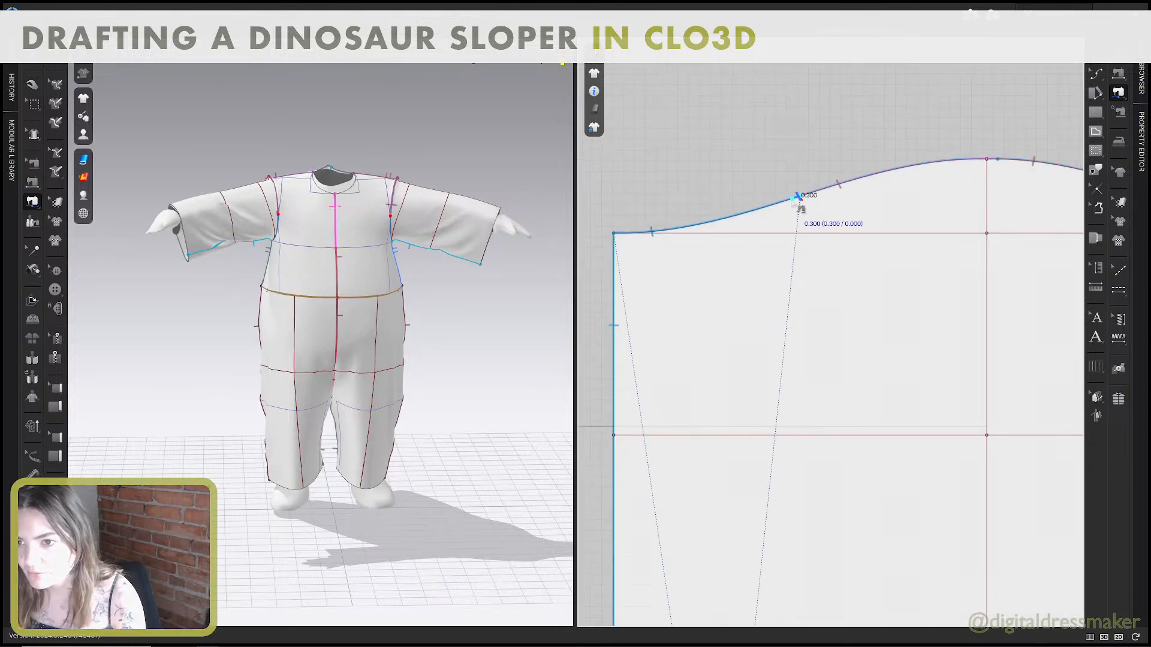
pyautogui.press('b')
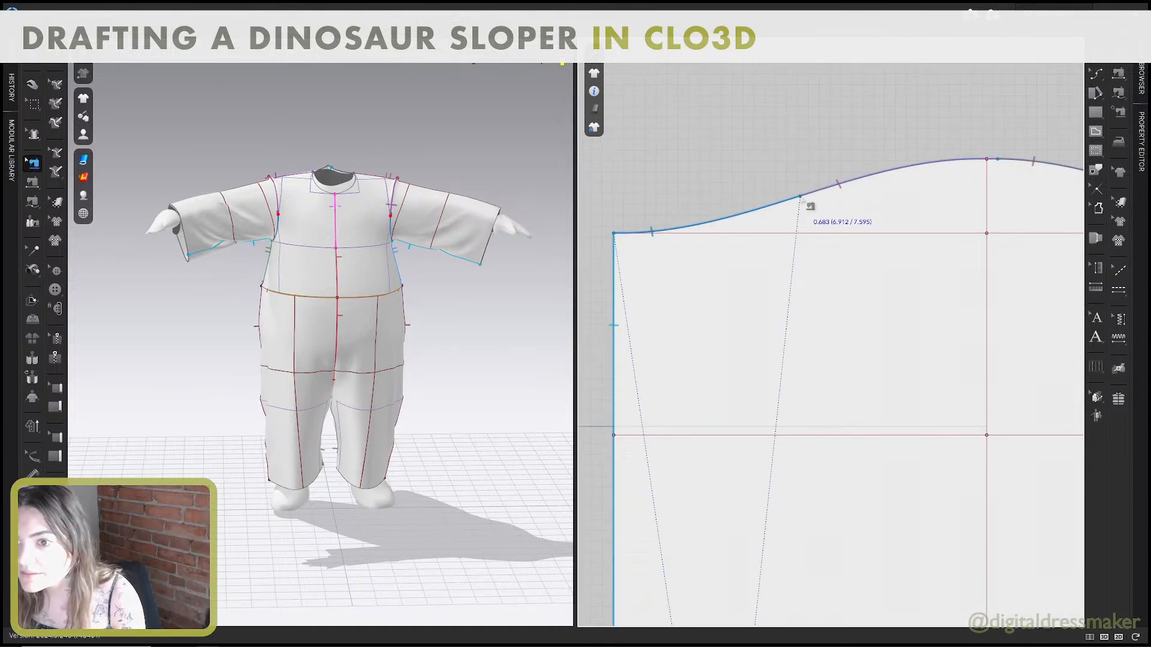
pyautogui.scroll(-3, 810, 213)
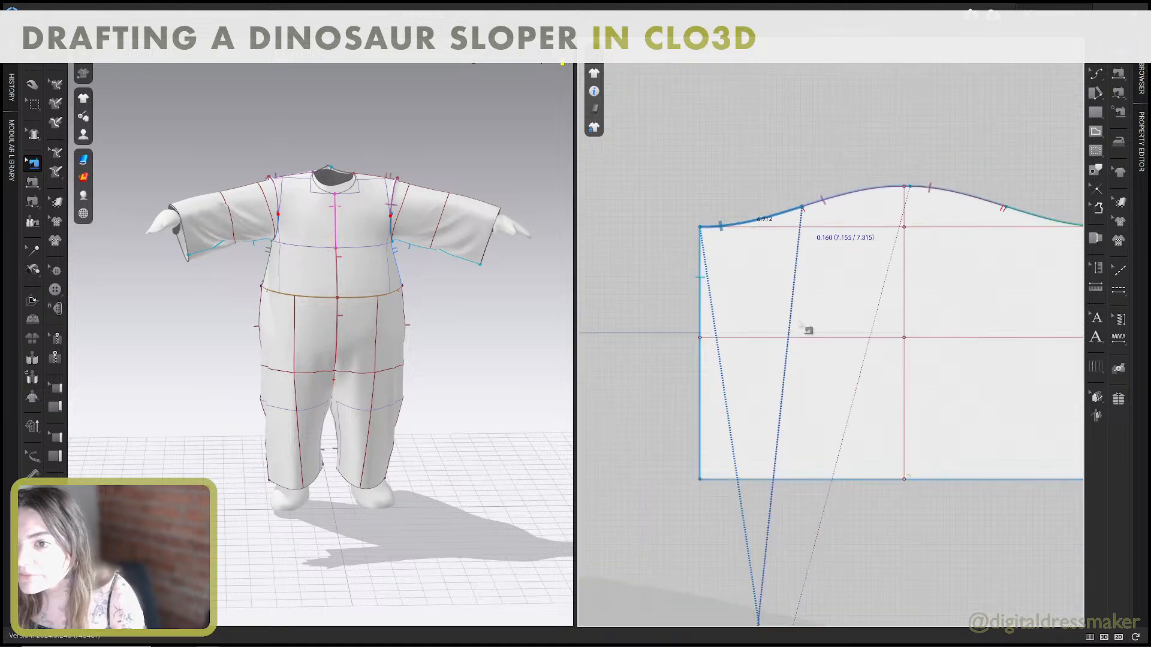
pyautogui.scroll(-2, 803, 252)
pyautogui.scroll(5, 812, 478)
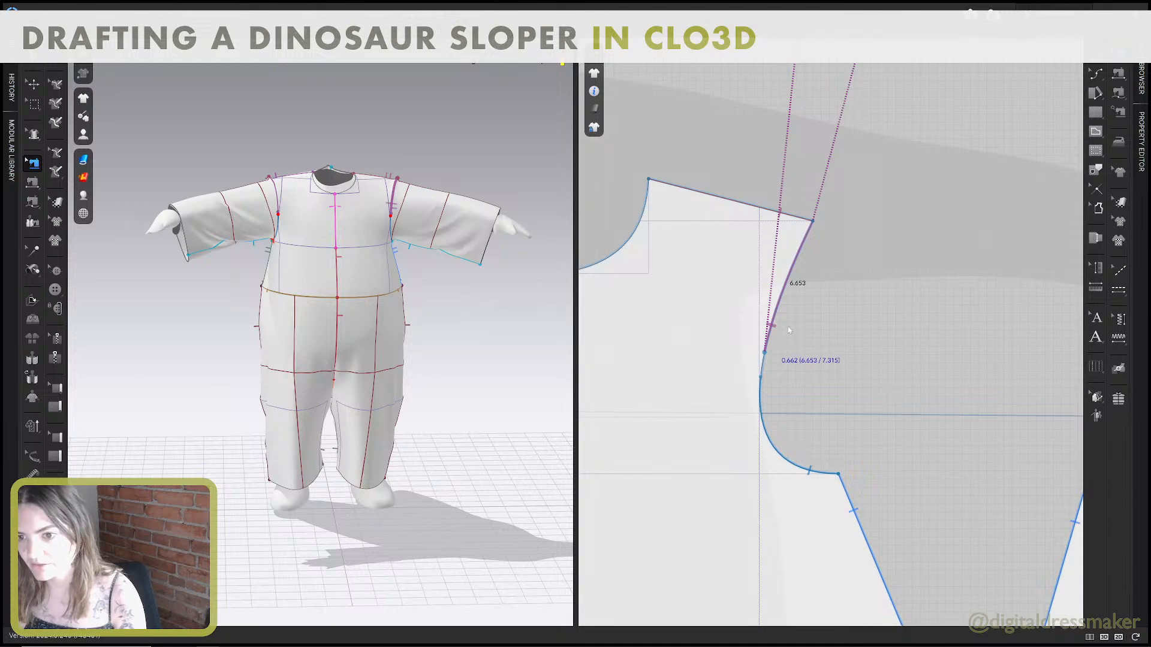
# Adjust the end of the lower back armhole seam so its length matches the sleeve seam at 6.912.
pyautogui.scroll(-2, 830, 349)
pyautogui.scroll(-3, 780, 334)
pyautogui.scroll(3, 857, 369)
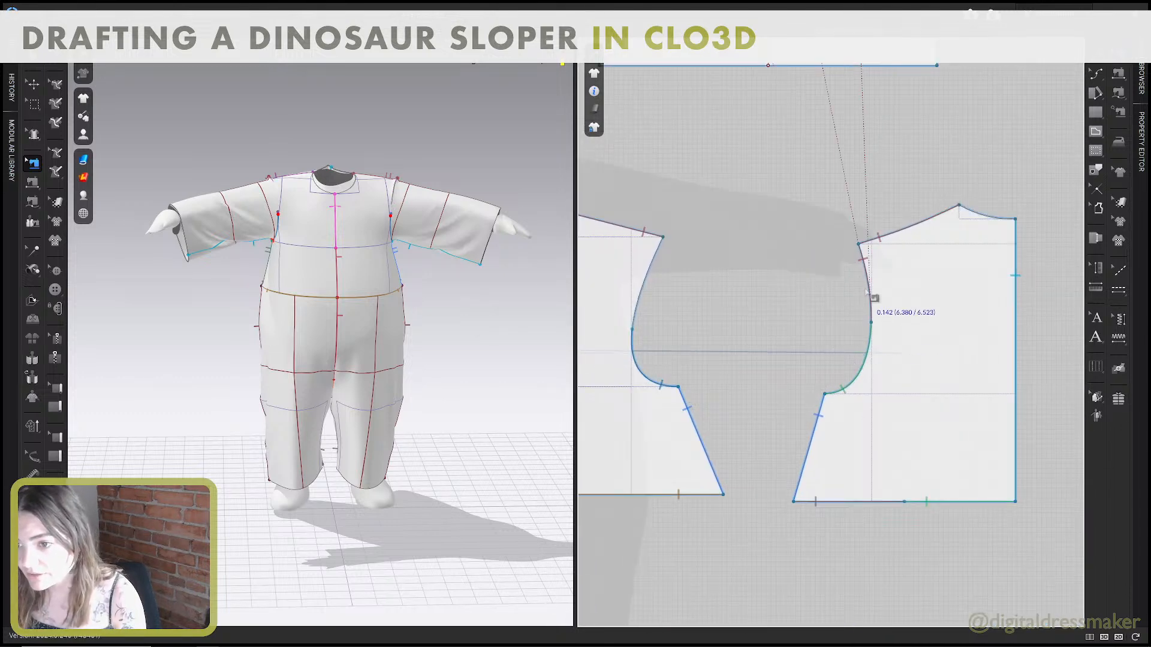
pyautogui.click(870, 331)
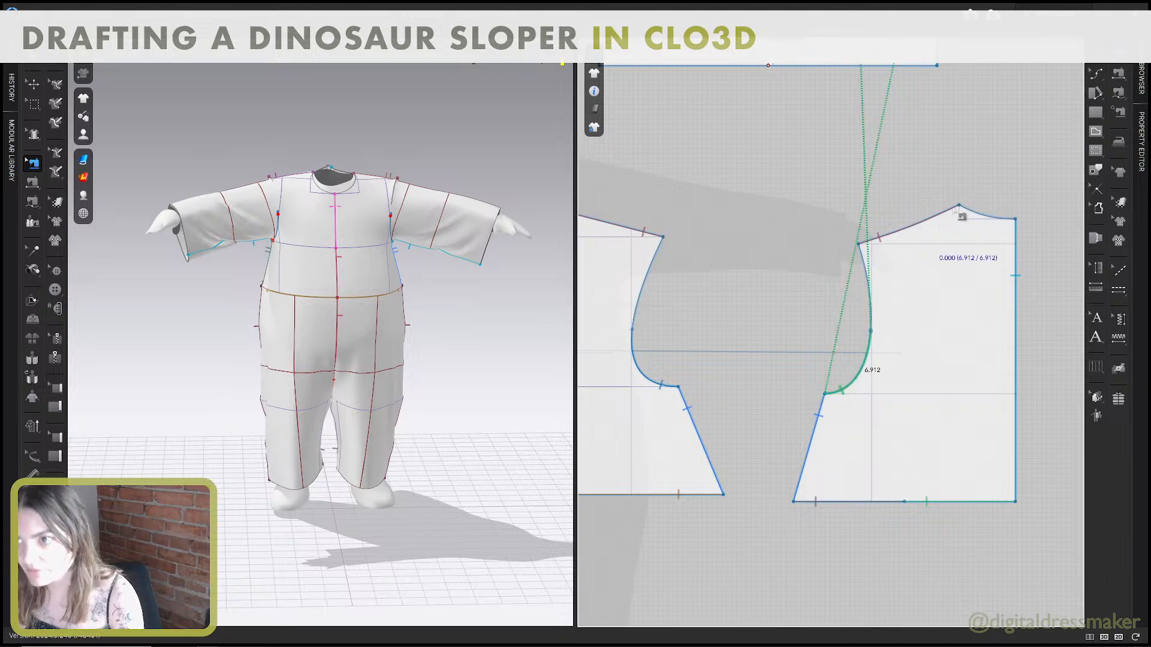
# Start an M:N free sewing and define the upper front and upper back armhole segments as its first side.
pyautogui.click(1120, 94)
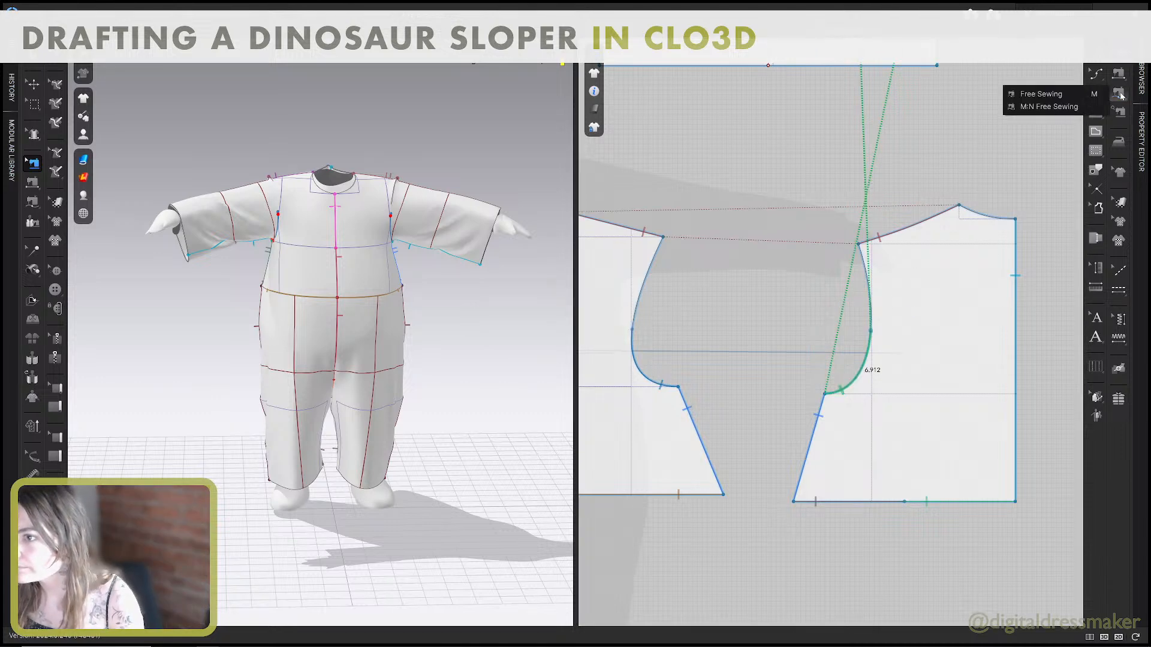
pyautogui.click(1049, 106)
pyautogui.click(633, 328)
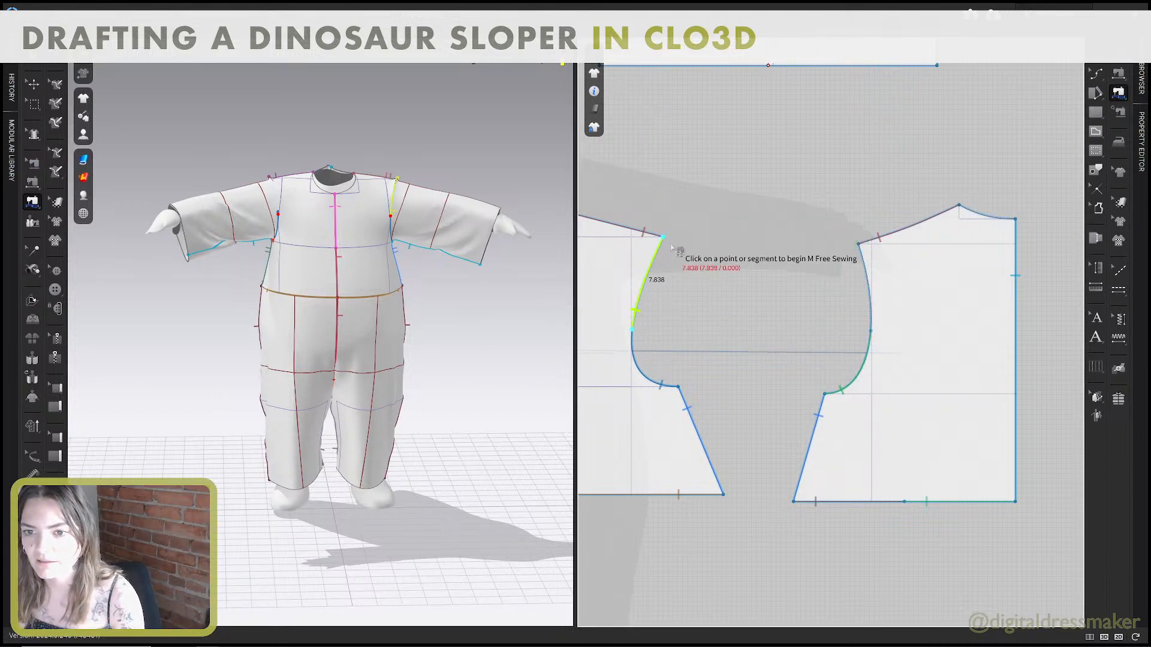
pyautogui.click(662, 238)
pyautogui.click(858, 244)
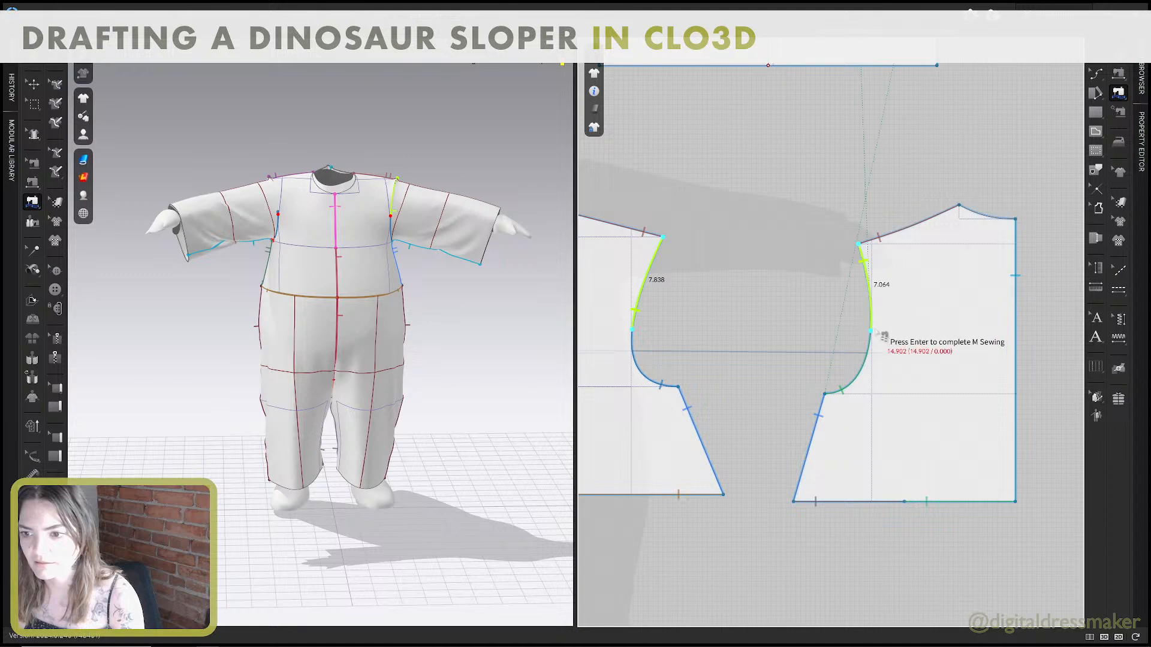
pyautogui.click(870, 332)
pyautogui.press('Return')
# Complete the M:N sewing along the upper sleeve cap, between the ends of the two lower cap seams.
pyautogui.scroll(-3, 863, 359)
pyautogui.scroll(4, 773, 300)
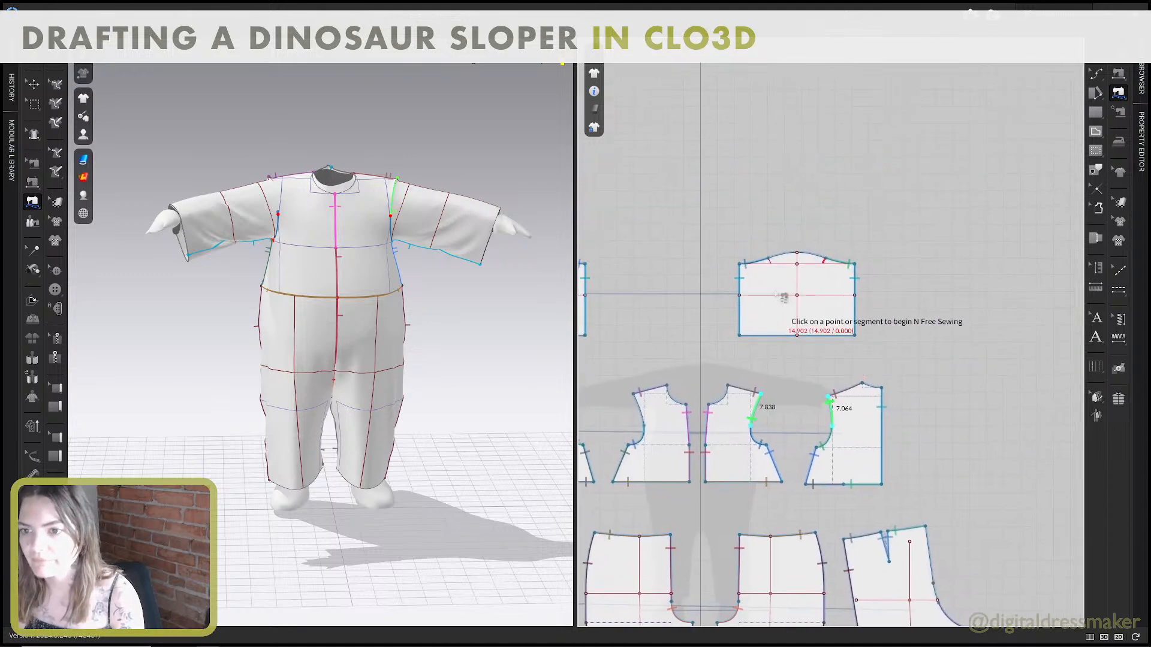
pyautogui.click(902, 204)
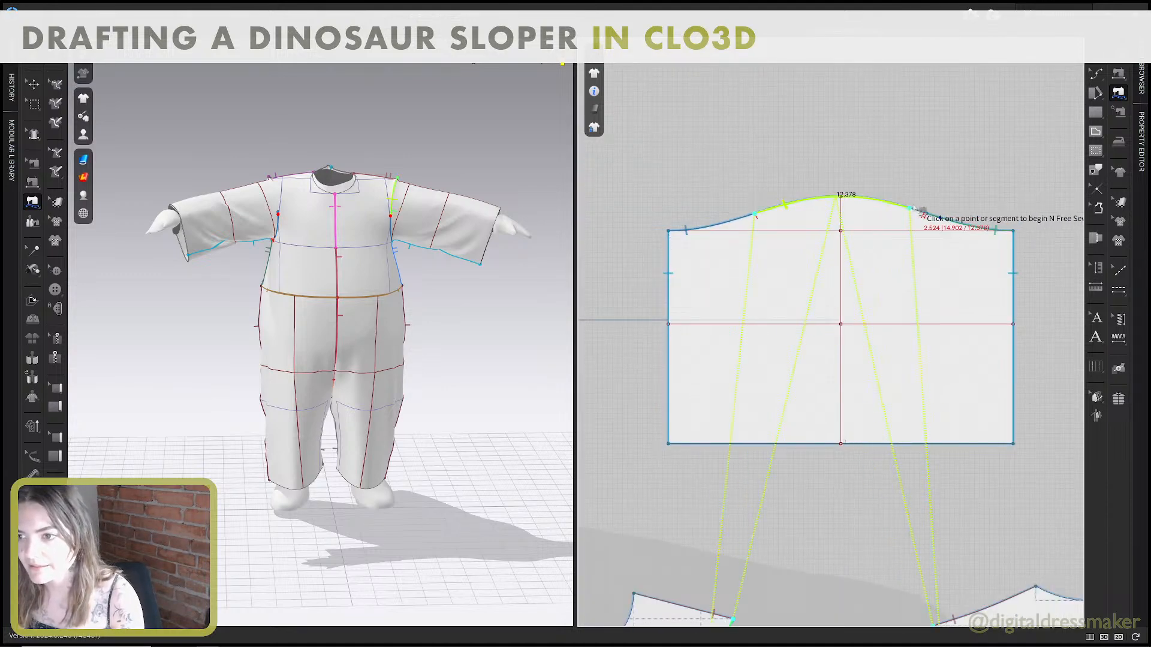
pyautogui.scroll(3, 923, 216)
pyautogui.click(941, 226)
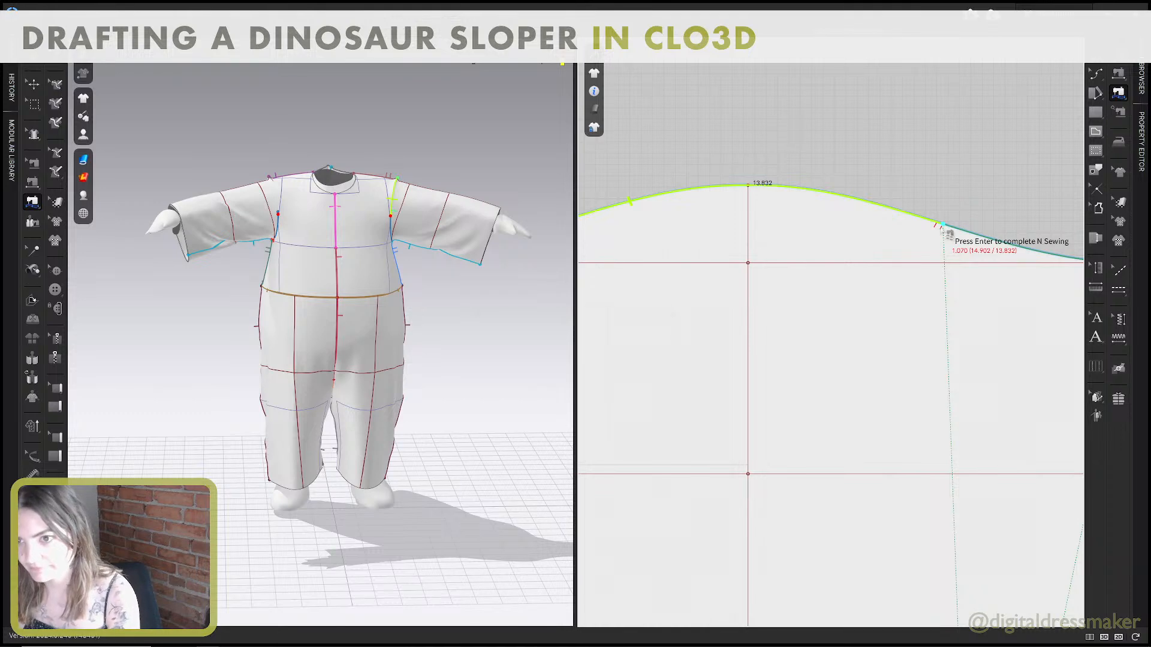
pyautogui.press('Return')
# Pull both sleeves along the avatar's arms to test how the resewn sleeve caps hang.
pyautogui.press('q')
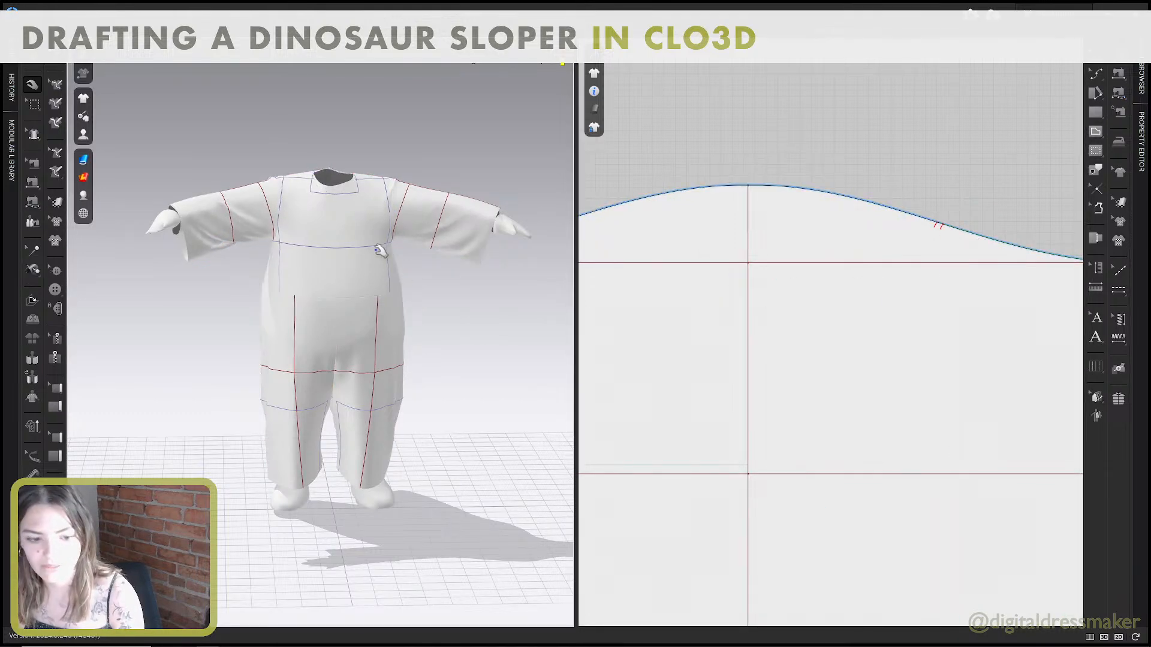
pyautogui.click(257, 207)
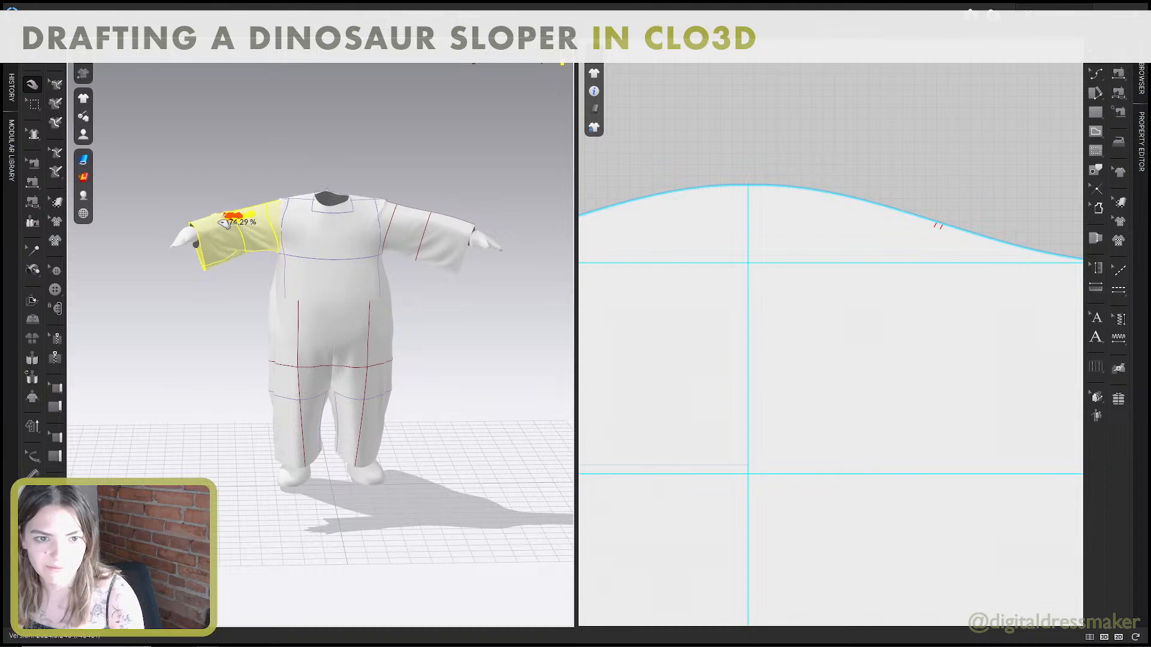
pyautogui.moveTo(289, 217); pyautogui.dragTo(333, 237, button='right')
pyautogui.click(207, 243)
pyautogui.click(297, 267)
pyautogui.moveTo(298, 267); pyautogui.dragTo(249, 270)
pyautogui.moveTo(228, 255); pyautogui.dragTo(314, 277, button='middle')
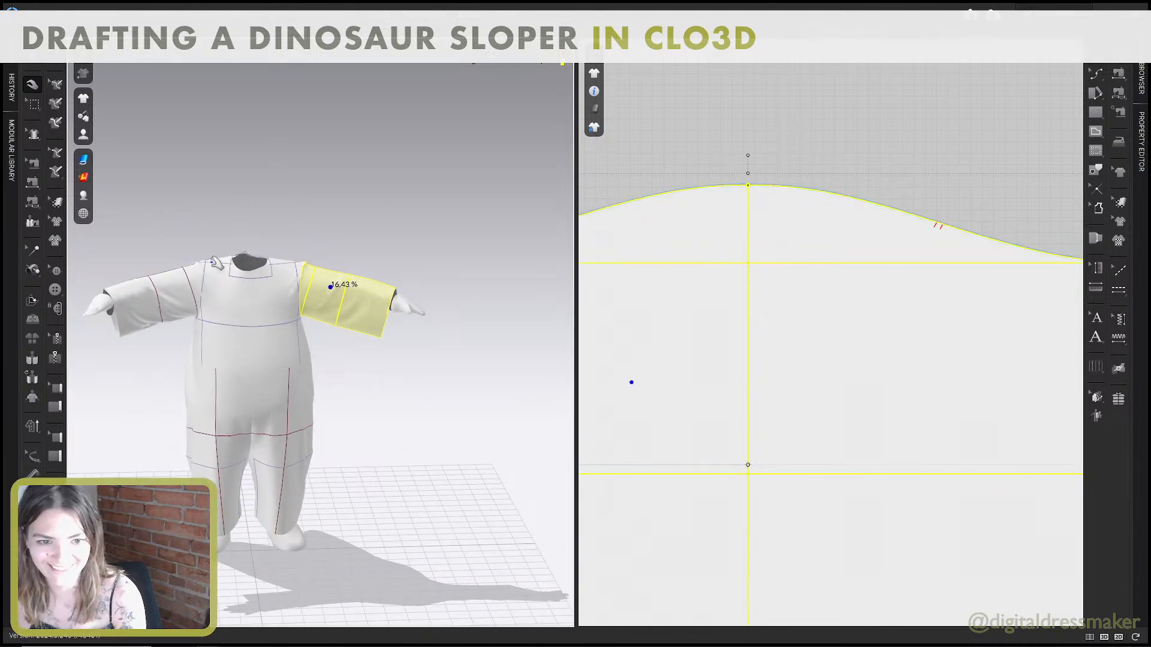
# Pull the front shoulder, back bodice and sleeve hem into place to settle the garment on the avatar.
pyautogui.moveTo(211, 263)
pyautogui.mouseDown()
pyautogui.moveTo(180, 259)
pyautogui.moveTo(190, 262)
pyautogui.mouseUp()
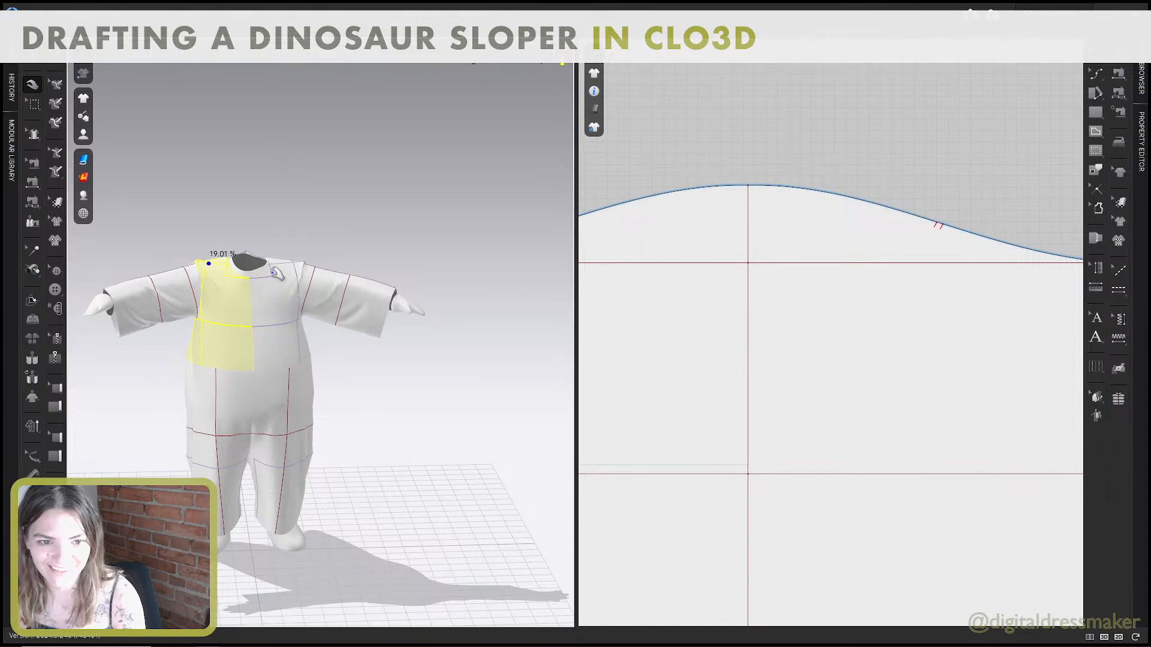
pyautogui.click(276, 272)
pyautogui.moveTo(259, 274); pyautogui.dragTo(347, 271, button='right')
pyautogui.moveTo(349, 271); pyautogui.dragTo(383, 280)
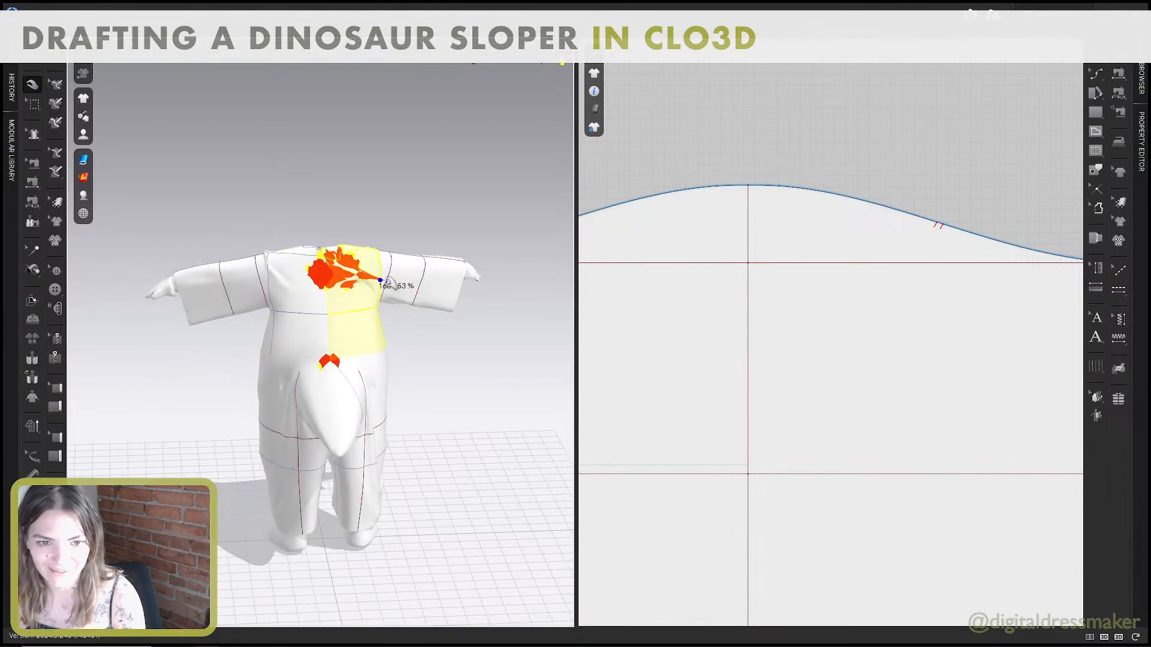
pyautogui.moveTo(279, 277); pyautogui.dragTo(346, 270, button='right')
pyautogui.moveTo(342, 272); pyautogui.dragTo(367, 263)
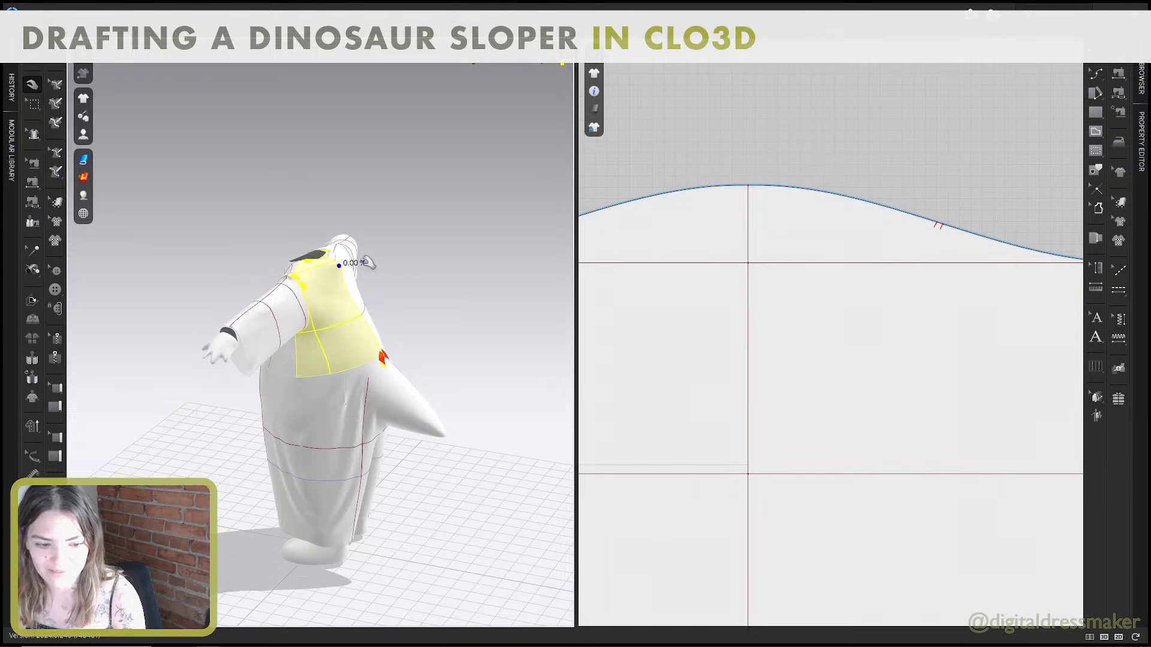
pyautogui.moveTo(336, 273); pyautogui.dragTo(379, 383, button='right')
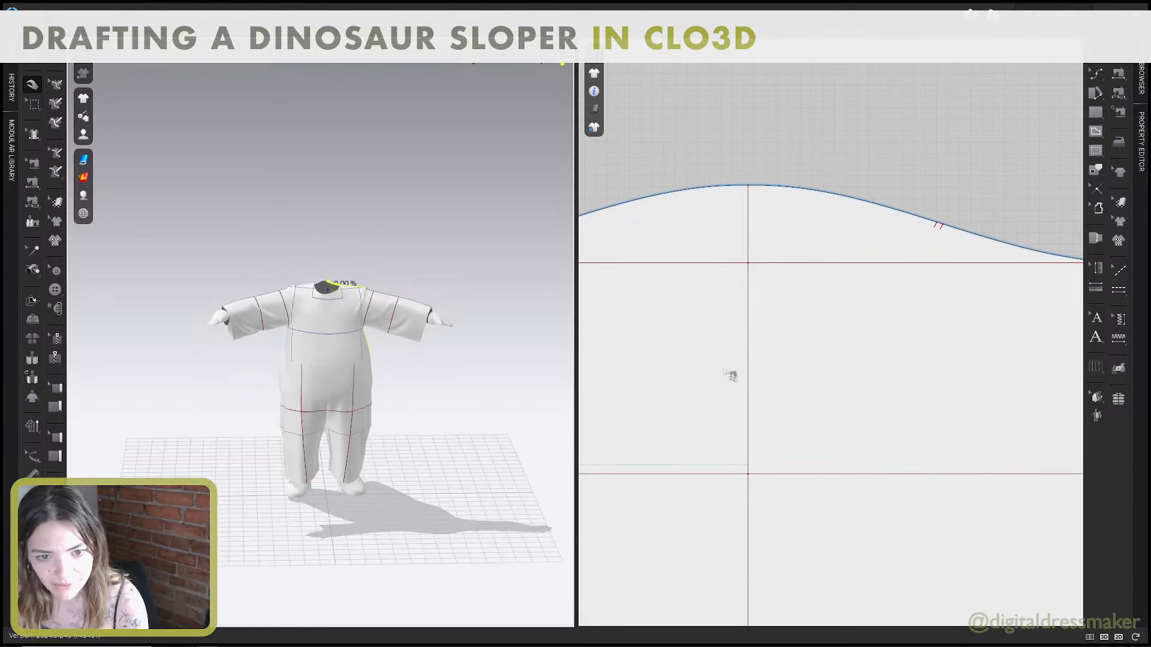
pyautogui.click(729, 376)
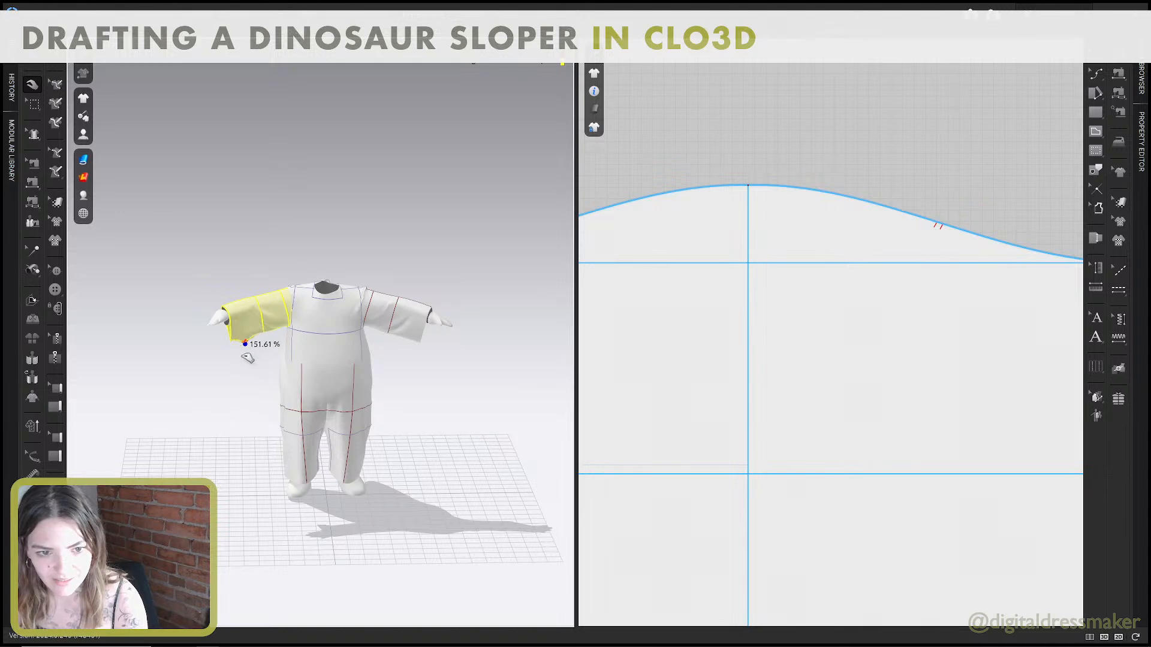
pyautogui.moveTo(247, 358); pyautogui.dragTo(256, 353)
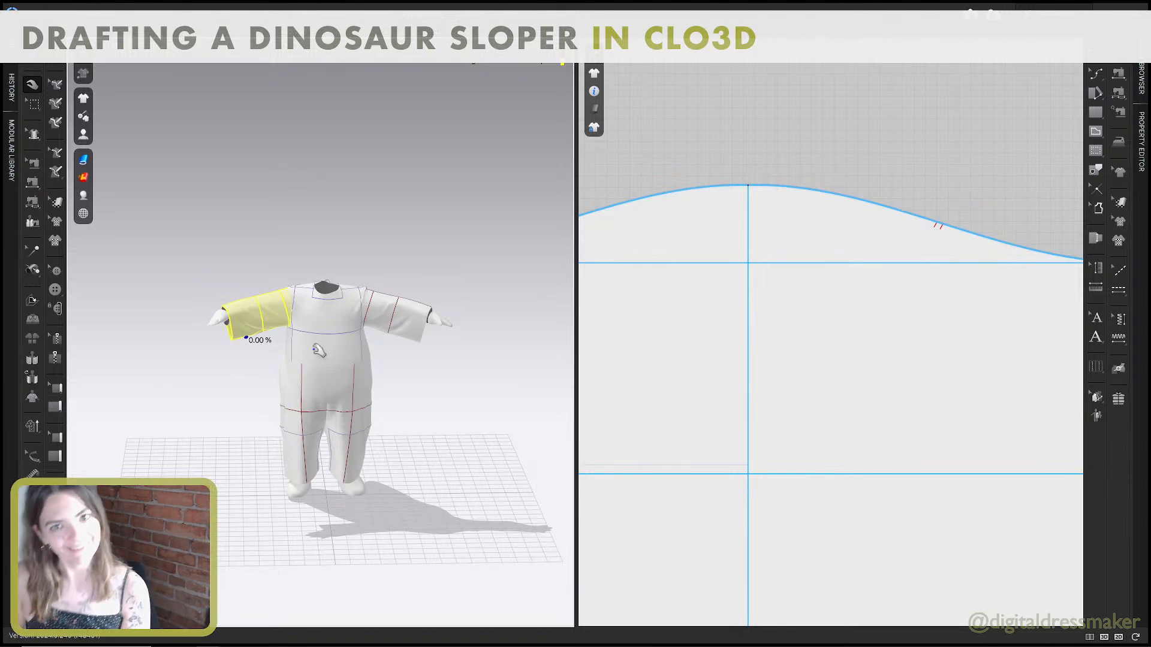
# Deselect the sleeve and save the project with the full pattern layout in view.
pyautogui.scroll(-7, 834, 347)
pyautogui.moveTo(848, 390); pyautogui.dragTo(827, 182, button='middle')
pyautogui.scroll(-3, 819, 280)
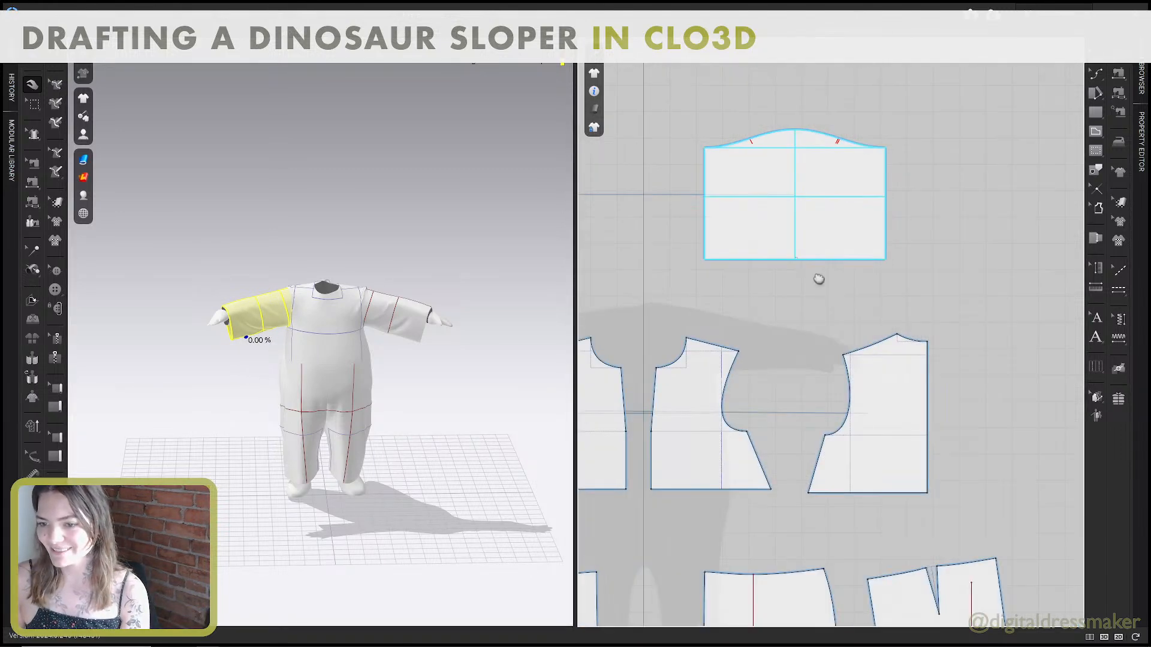
pyautogui.moveTo(819, 281); pyautogui.dragTo(909, 307, button='middle')
pyautogui.scroll(-5, 879, 170)
pyautogui.click(975, 230)
pyautogui.scroll(-2, 976, 231)
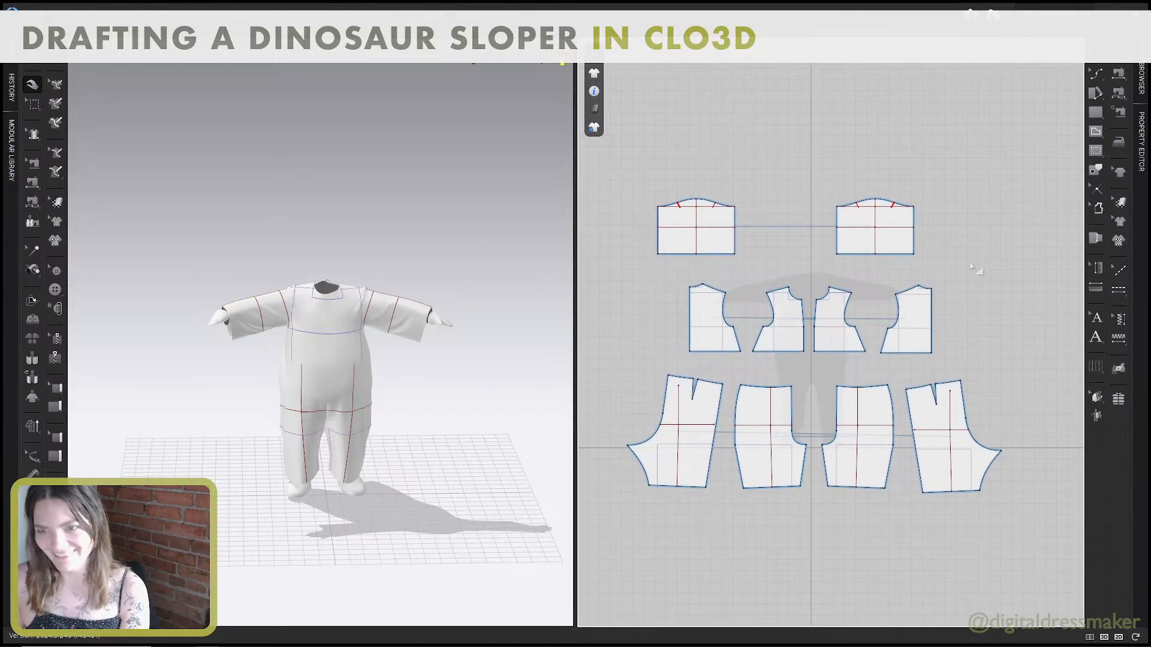
pyautogui.hotkey('ctrl', 's')
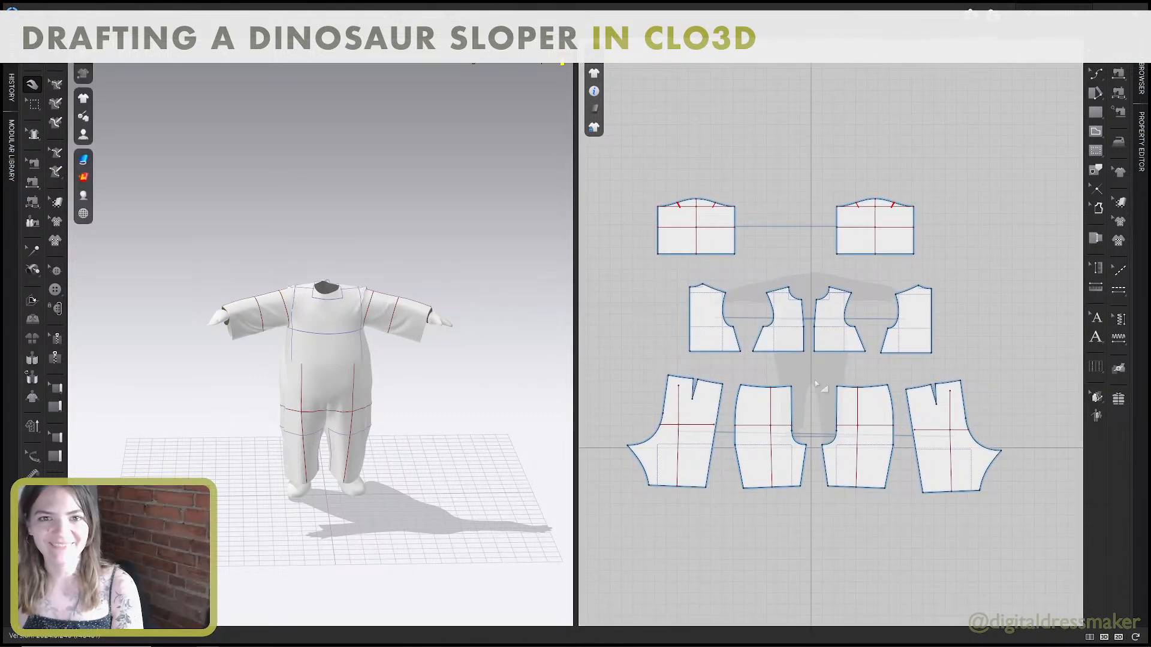